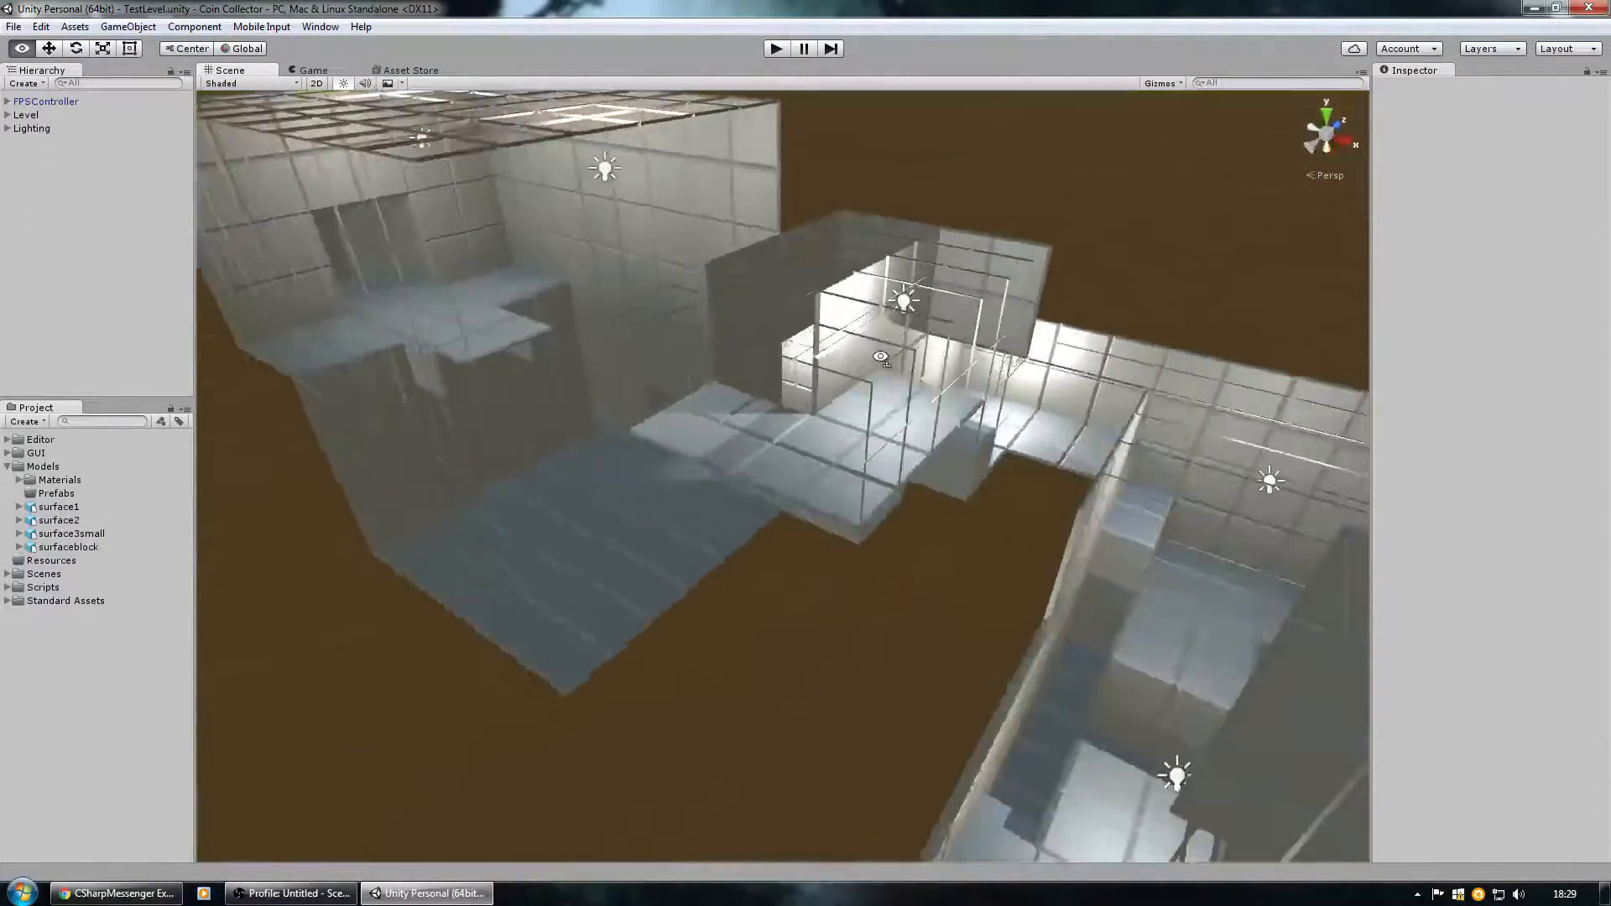
Inspect the level's upper corridor from inside, including its side walls, ceiling tiles and lights.
right_click_drag(762, 373, 648, 488)
key("w")
left_click(857, 381)
left_click_drag(857, 381, 995, 359, "alt")
left_click(1086, 375)
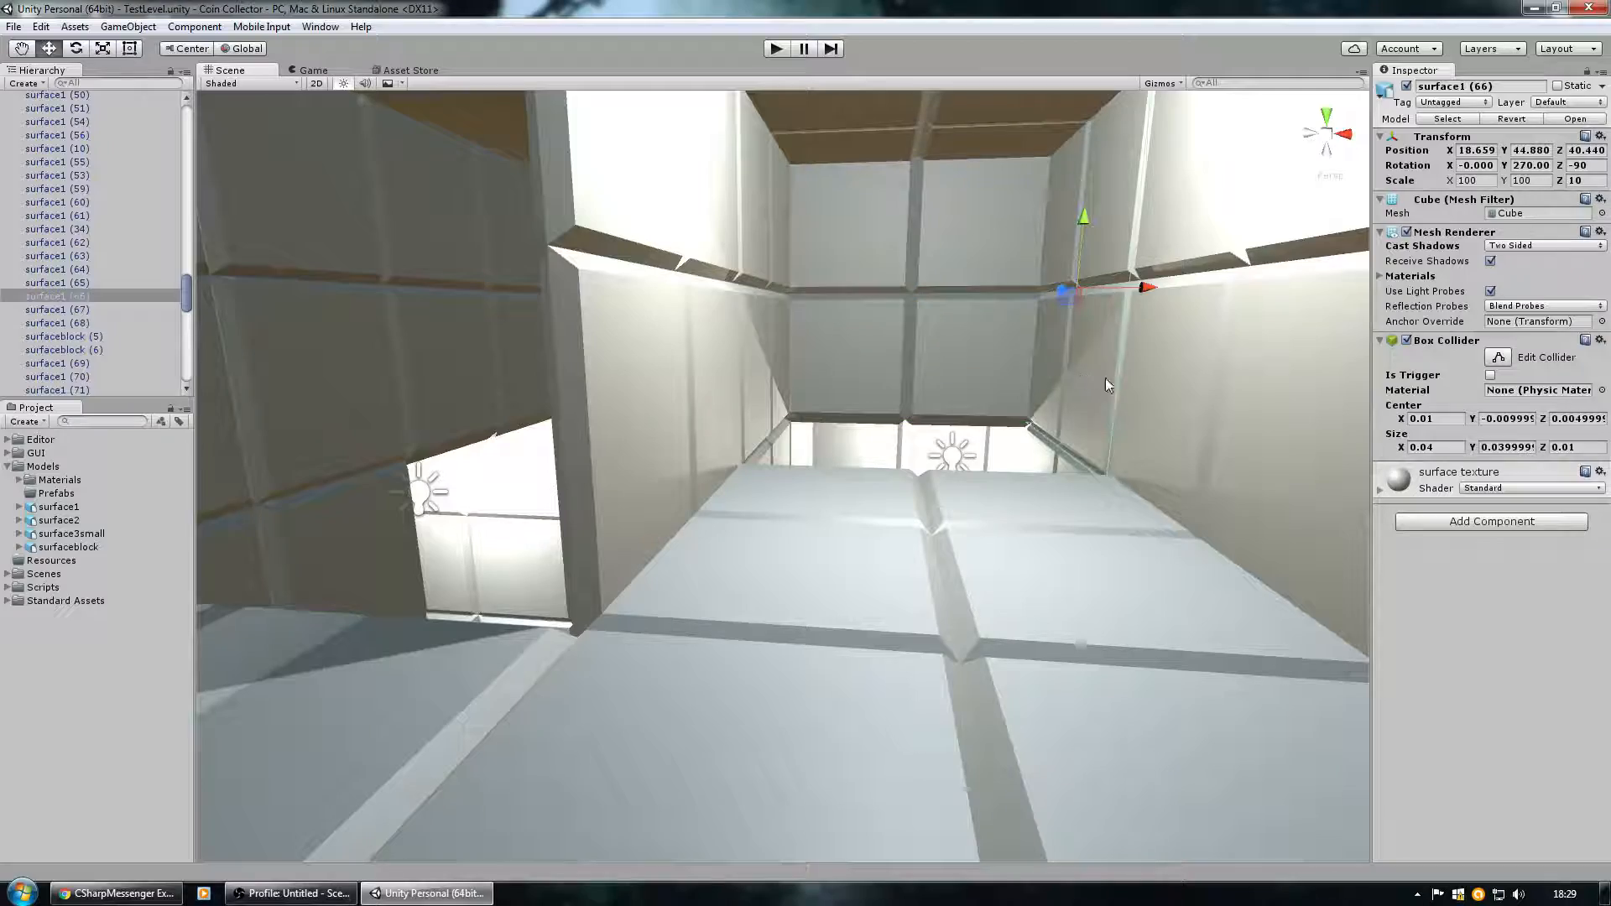
left_click(1175, 401)
left_click_drag(1175, 401, 902, 220, "alt")
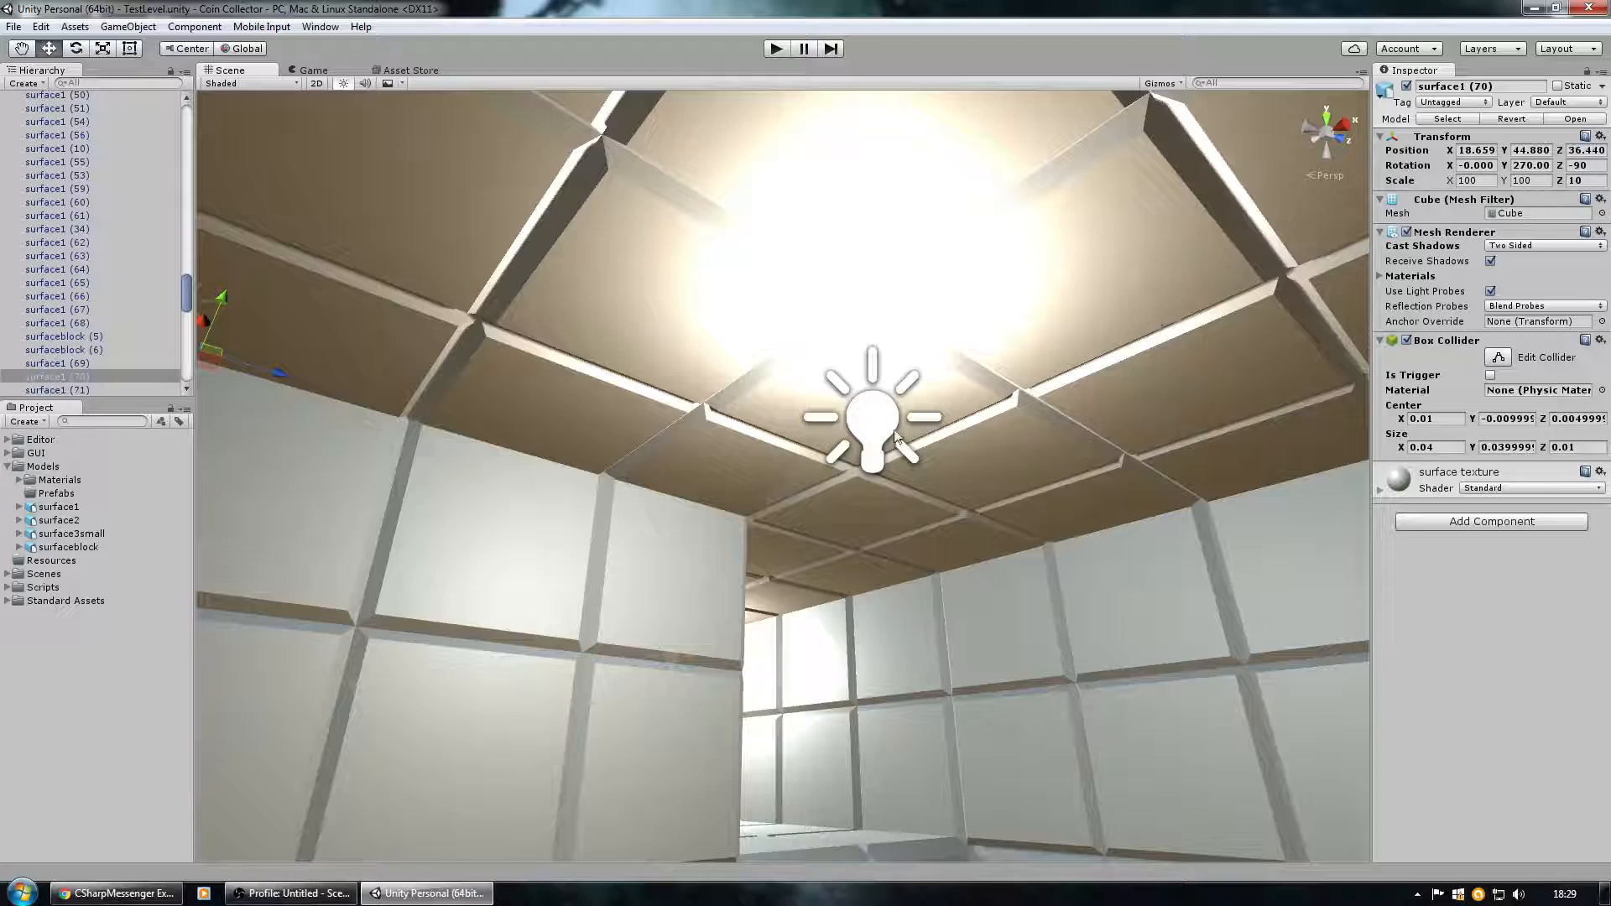
left_click_drag(887, 301, 647, 290, "alt")
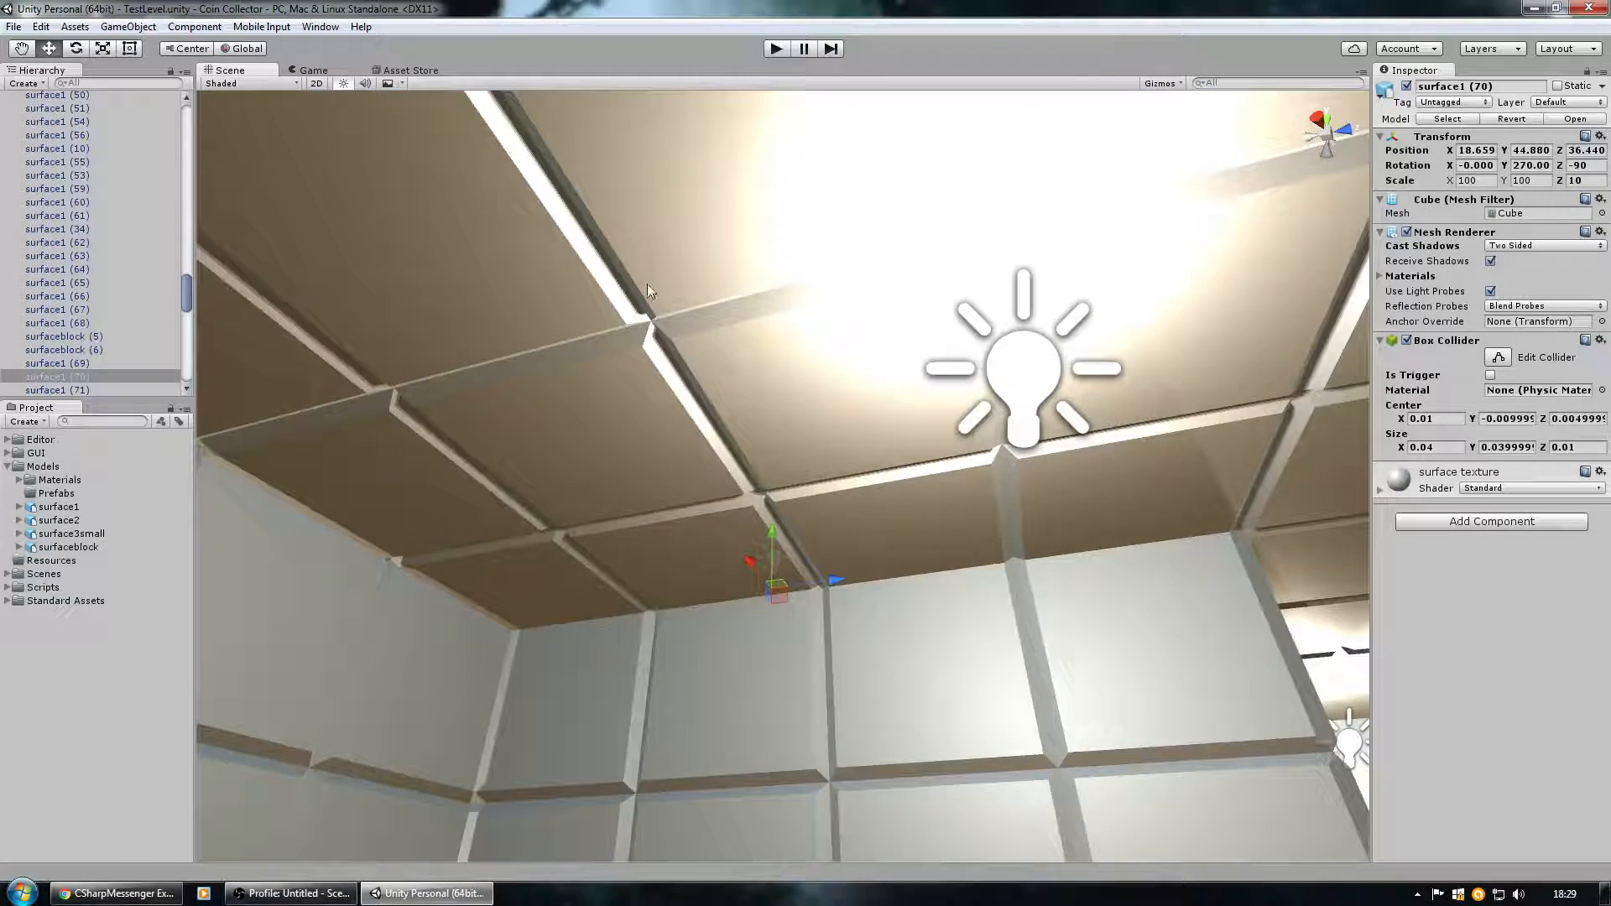
left_click_drag(740, 332, 1239, 627, "alt")
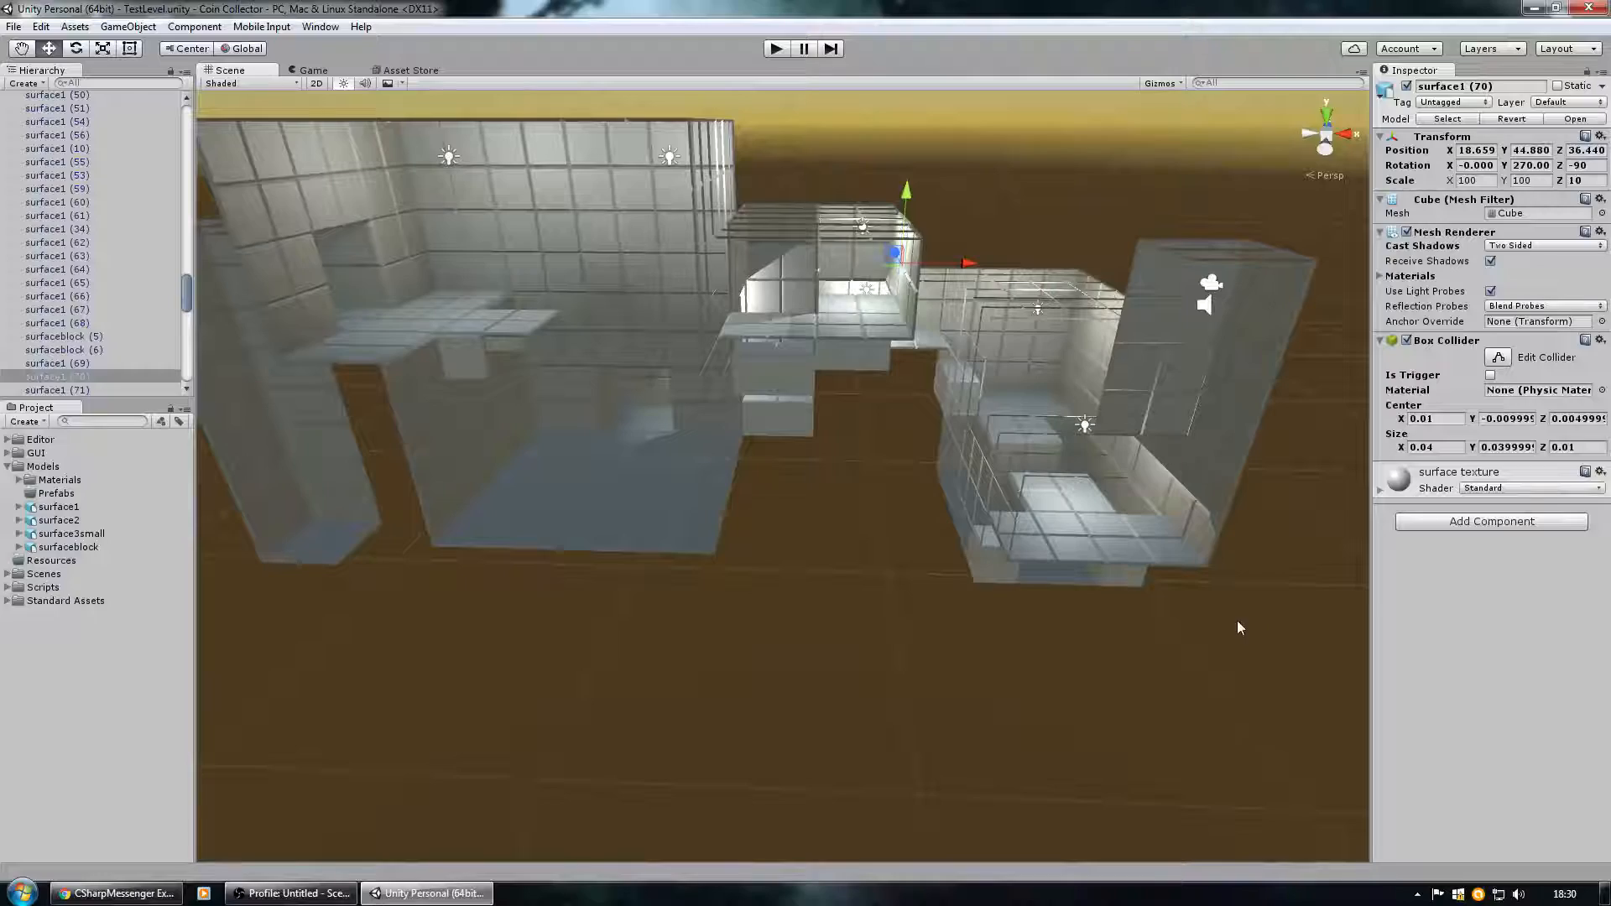
Examine the layout of the whole level from outside, from the starting room to the large room.
right_click_drag(836, 491, 913, 469)
left_click_drag(913, 469, 530, 473, "alt")
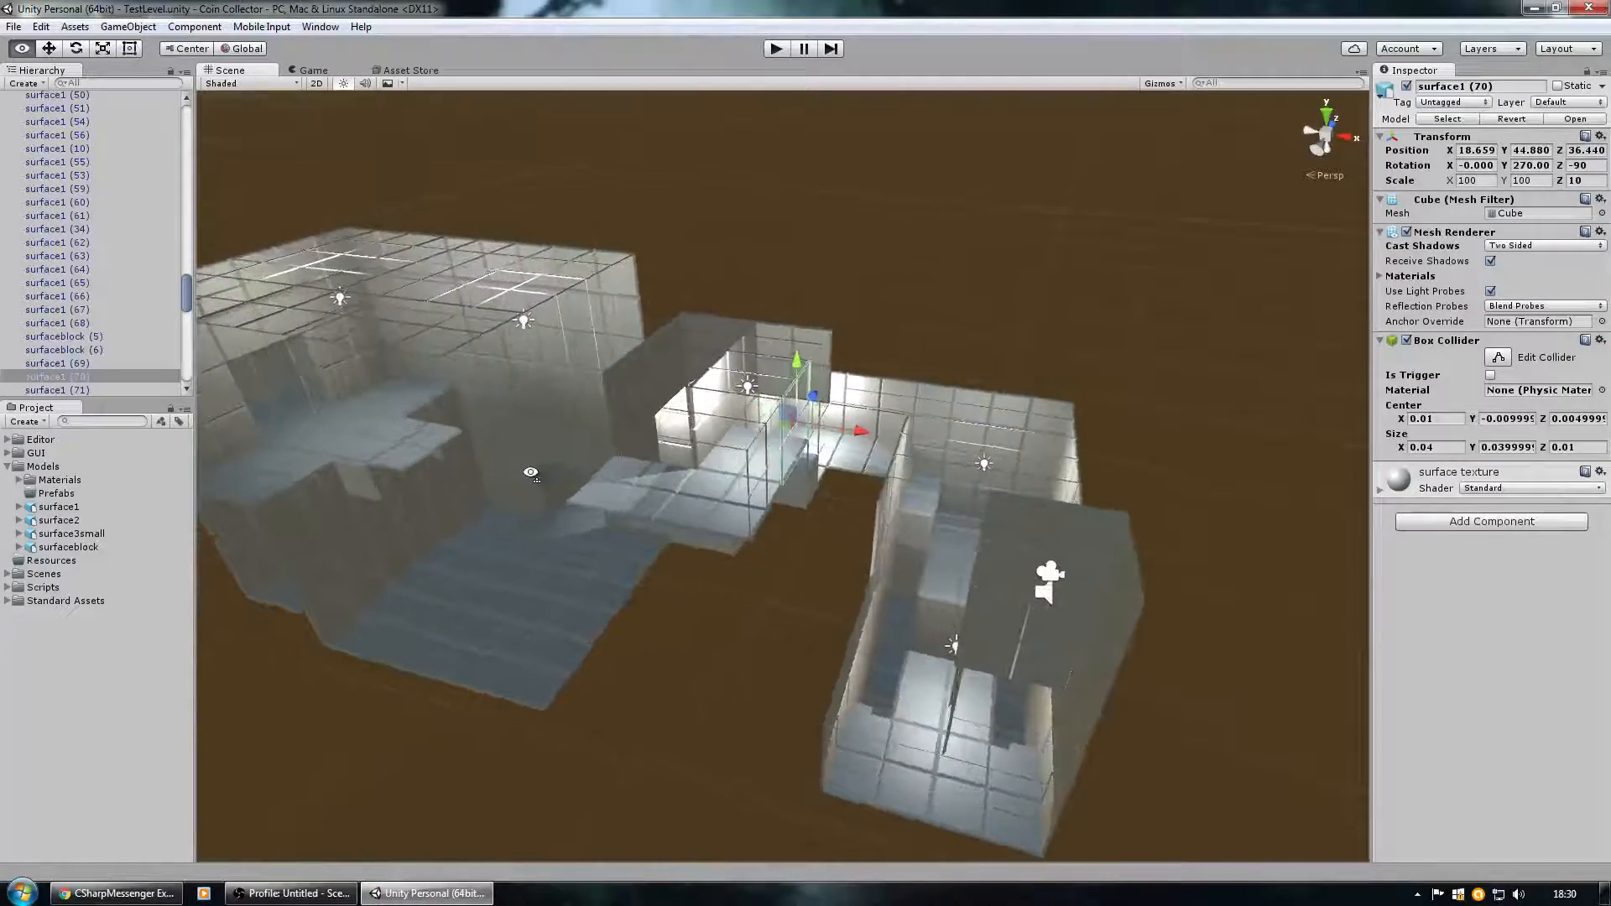
right_click_drag(531, 472, 520, 467)
left_click_drag(458, 532, 638, 560, "alt")
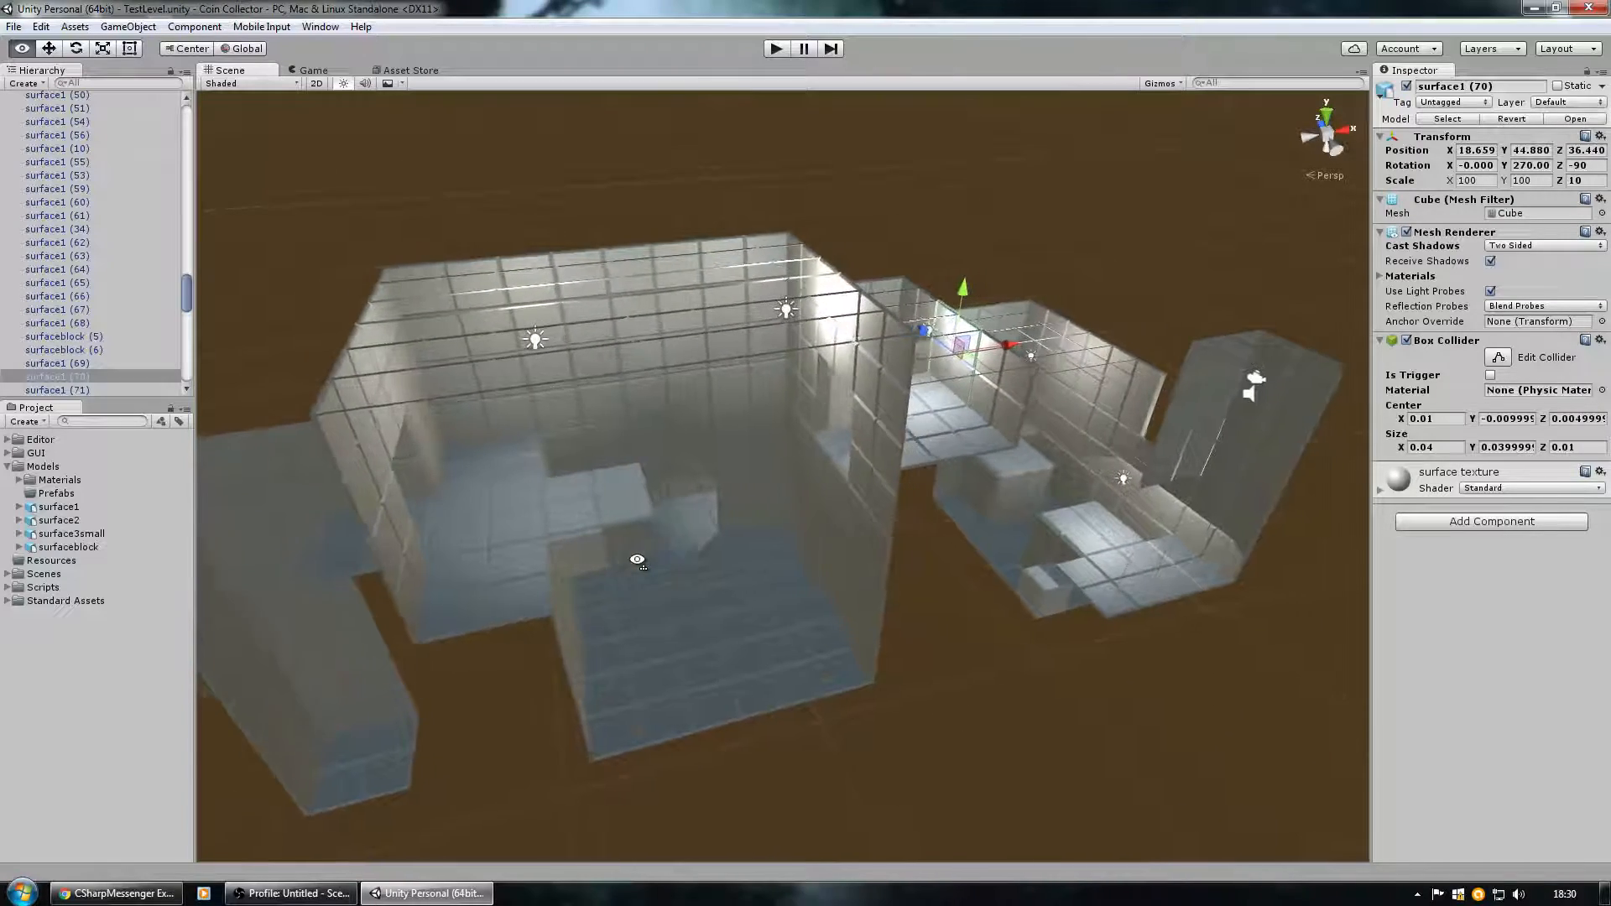
right_click_drag(638, 560, 638, 553)
key("w")
key("d")
Run the game and jump across the raised block platforms in the starting room.
left_click(775, 49)
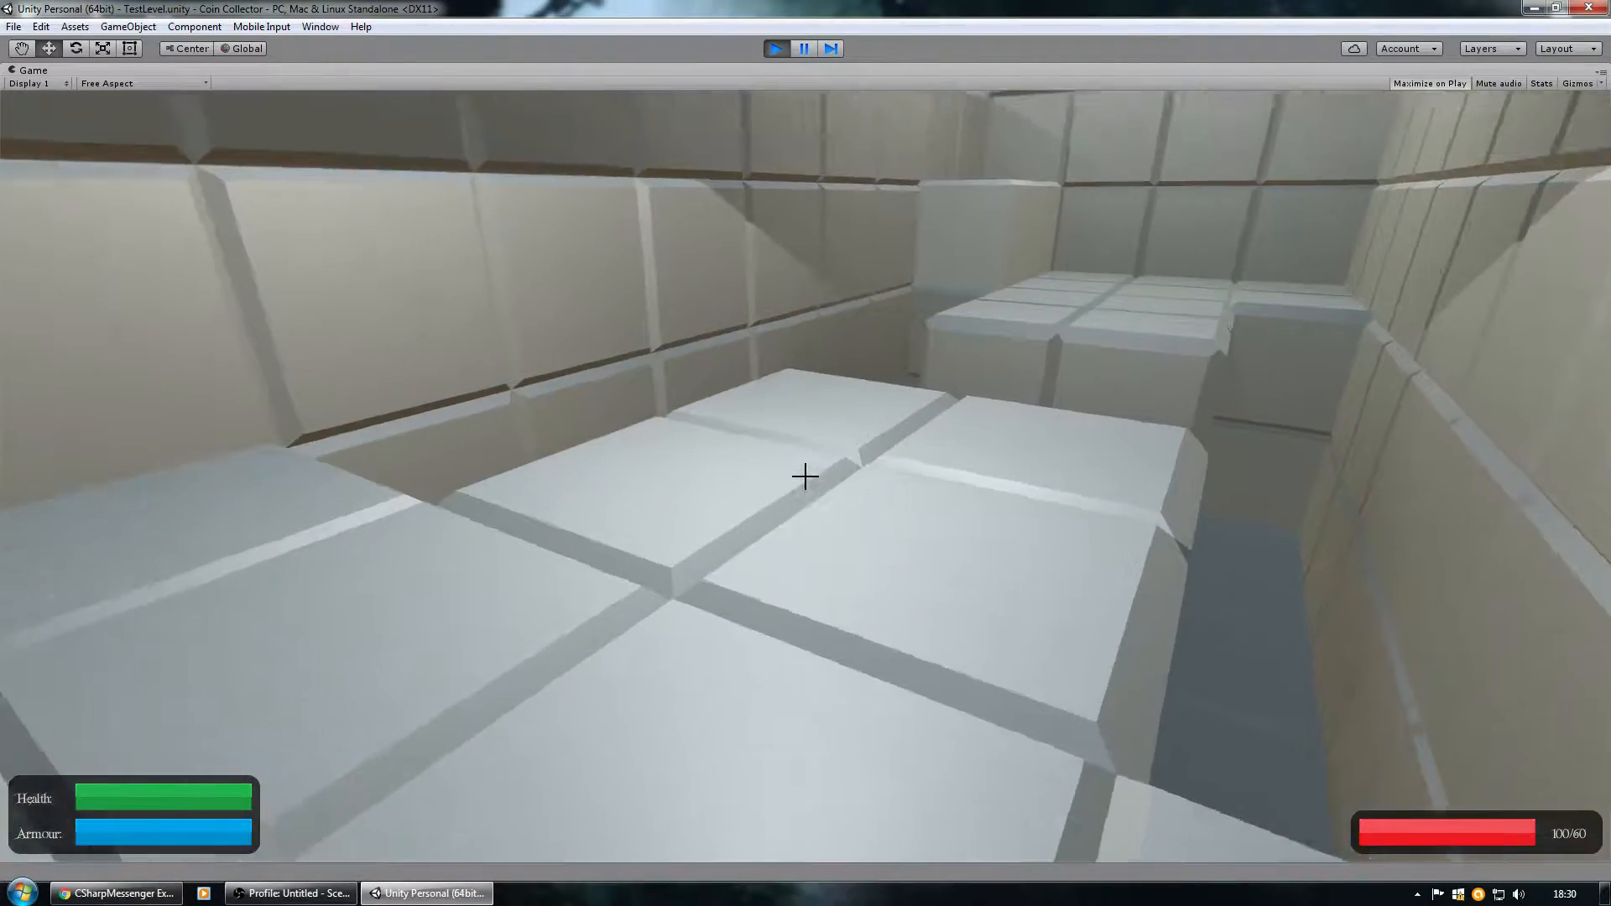
key("w")
key("space")
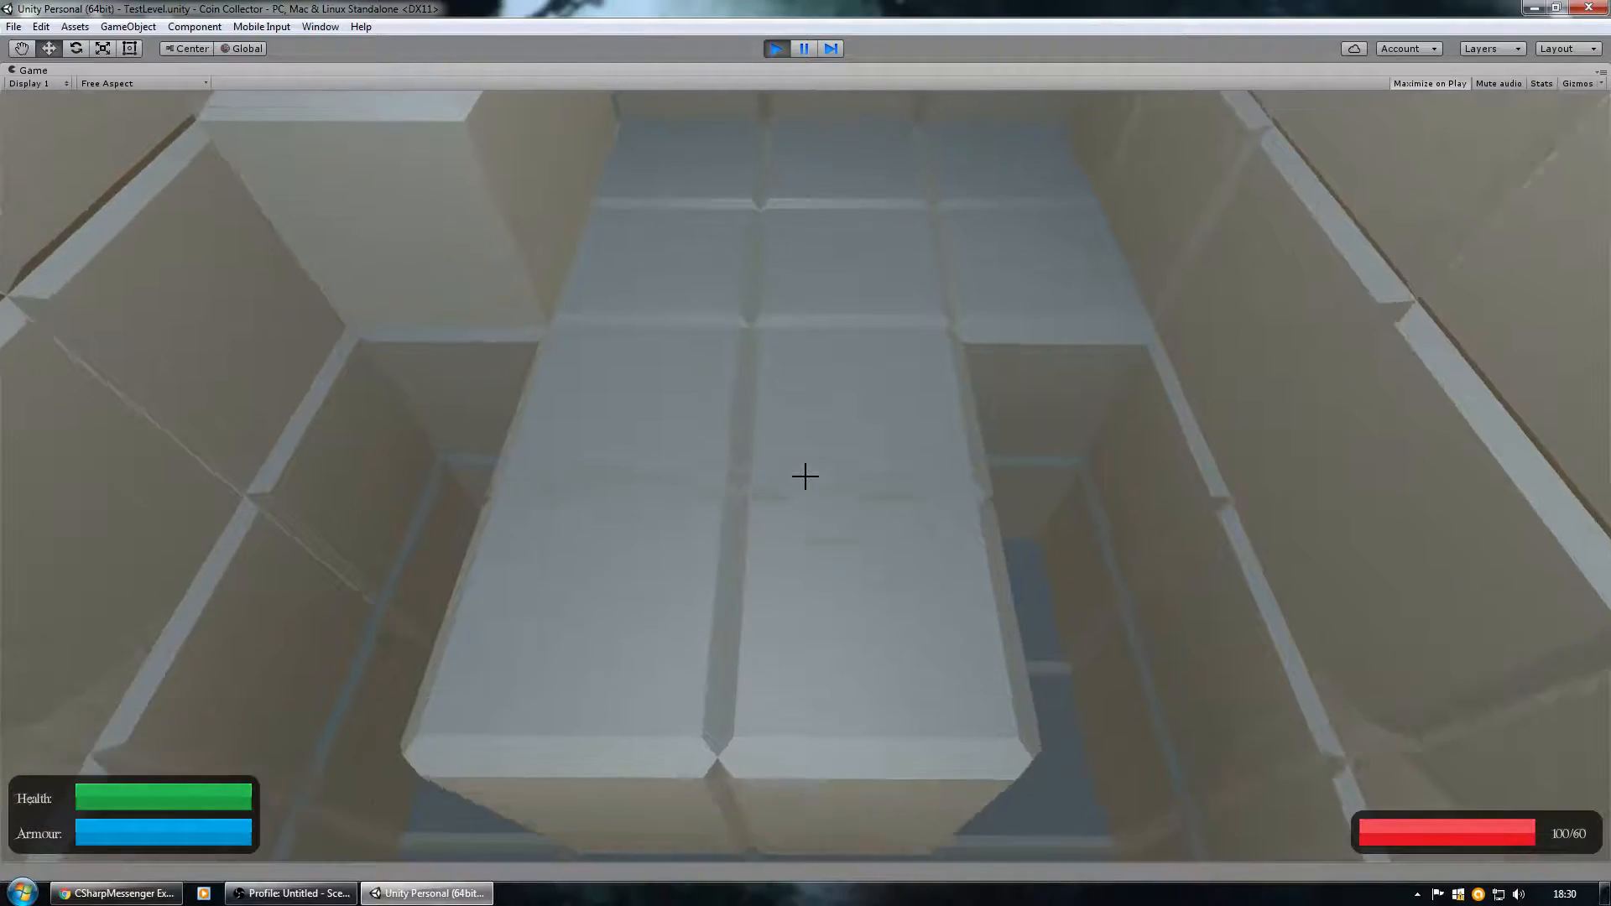
key("w")
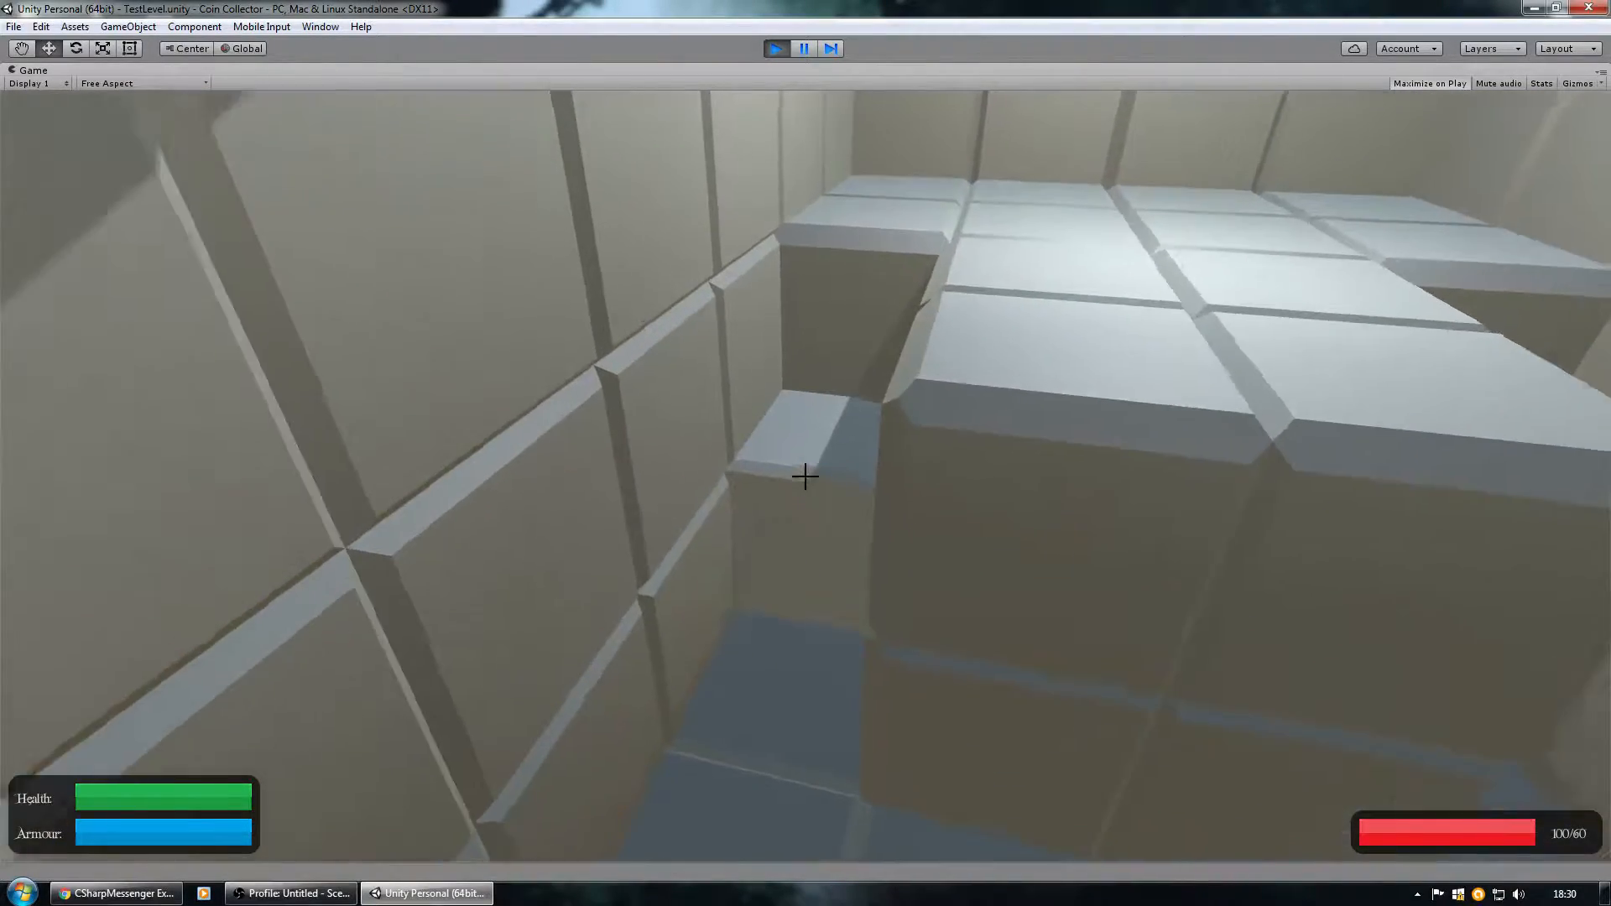
key("w")
key("space")
key("w")
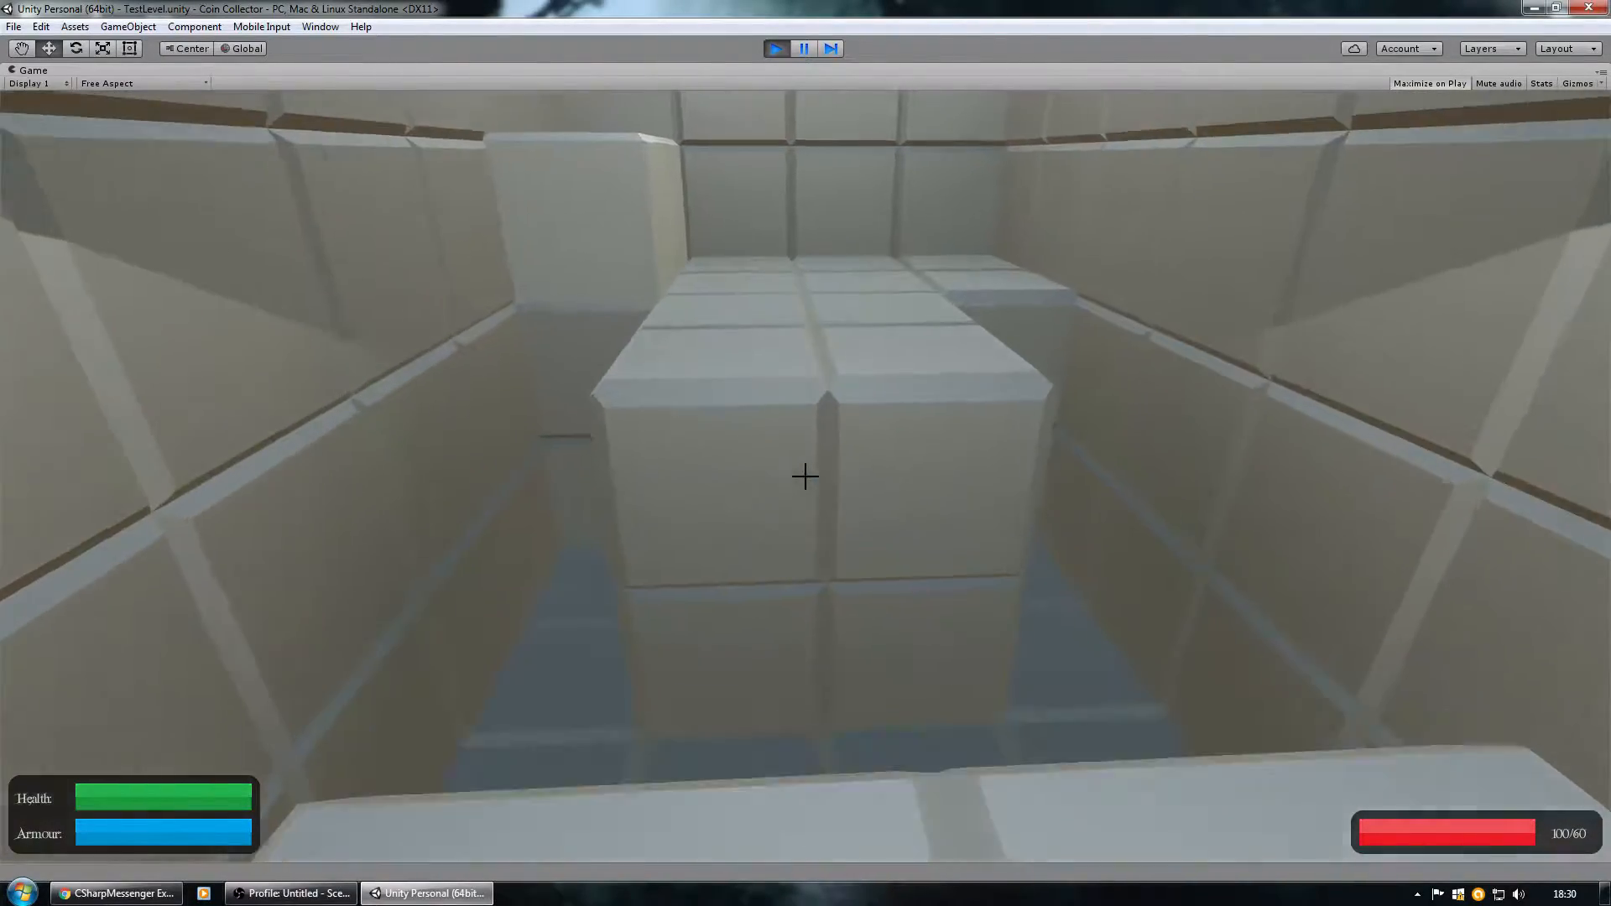
key("w")
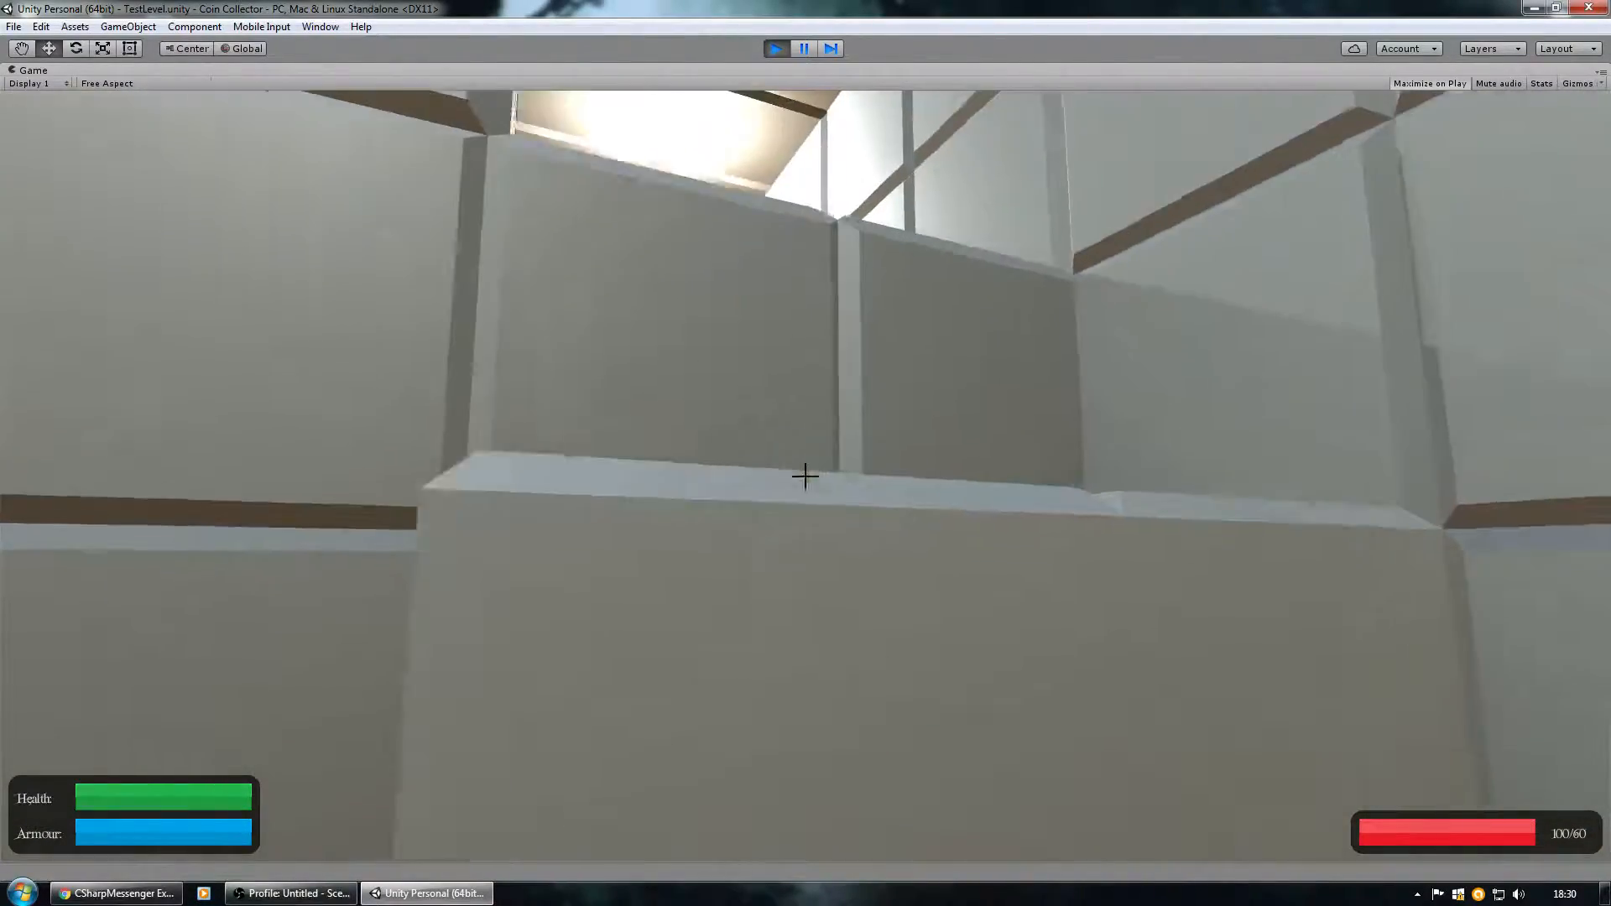
Test the route up the blocks into the upper corridor and on to the large room.
key("space")
key("w")
key("space")
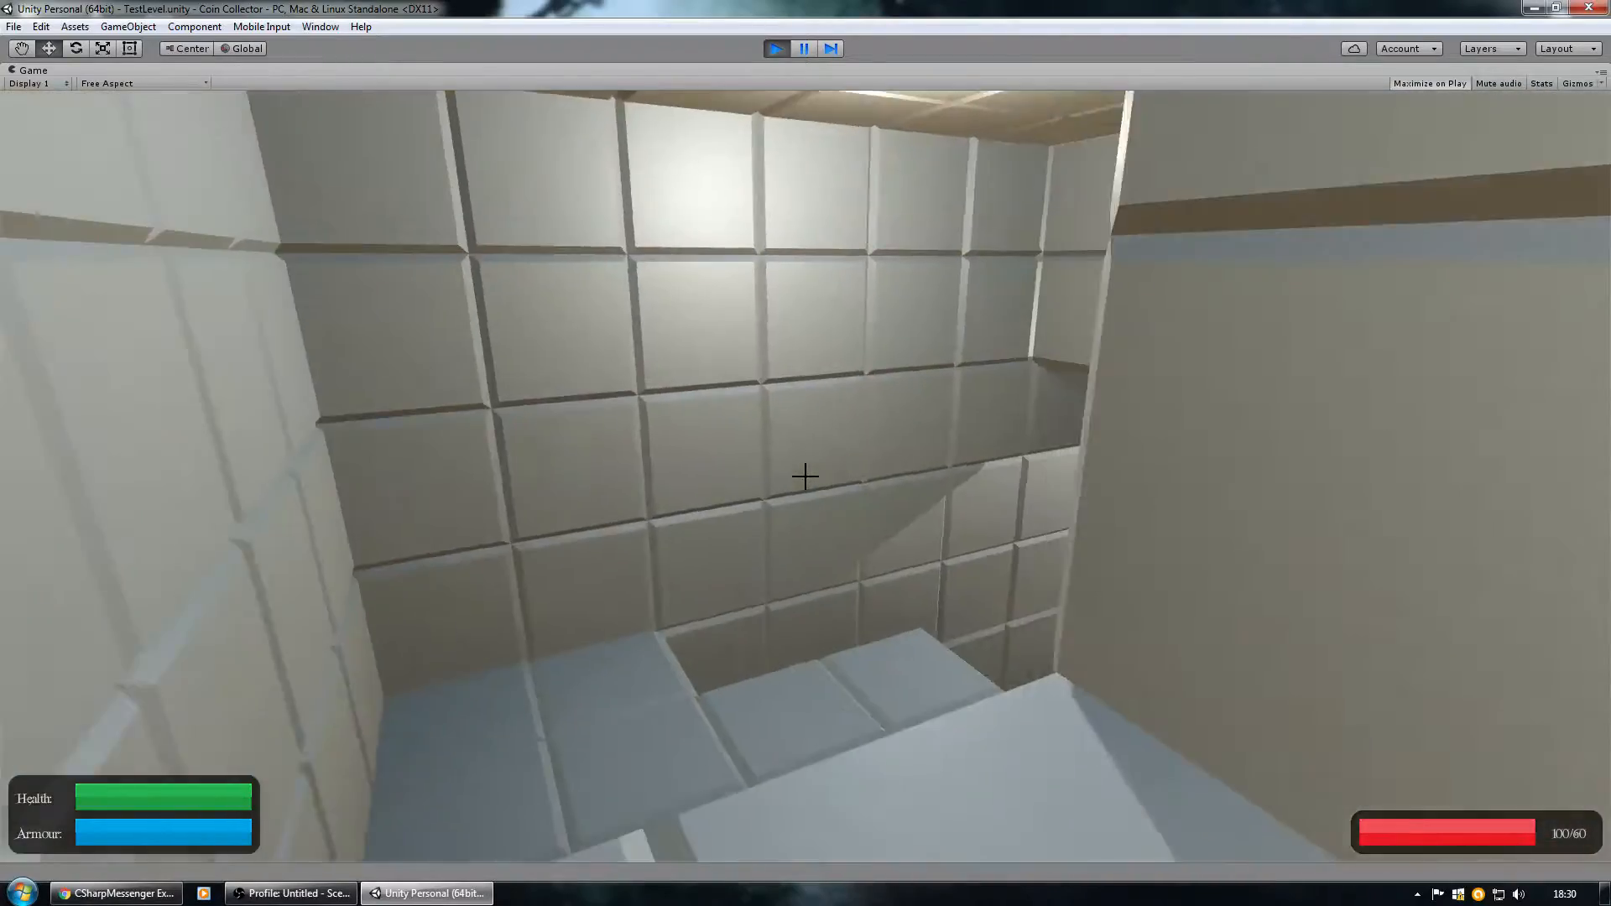
key("w")
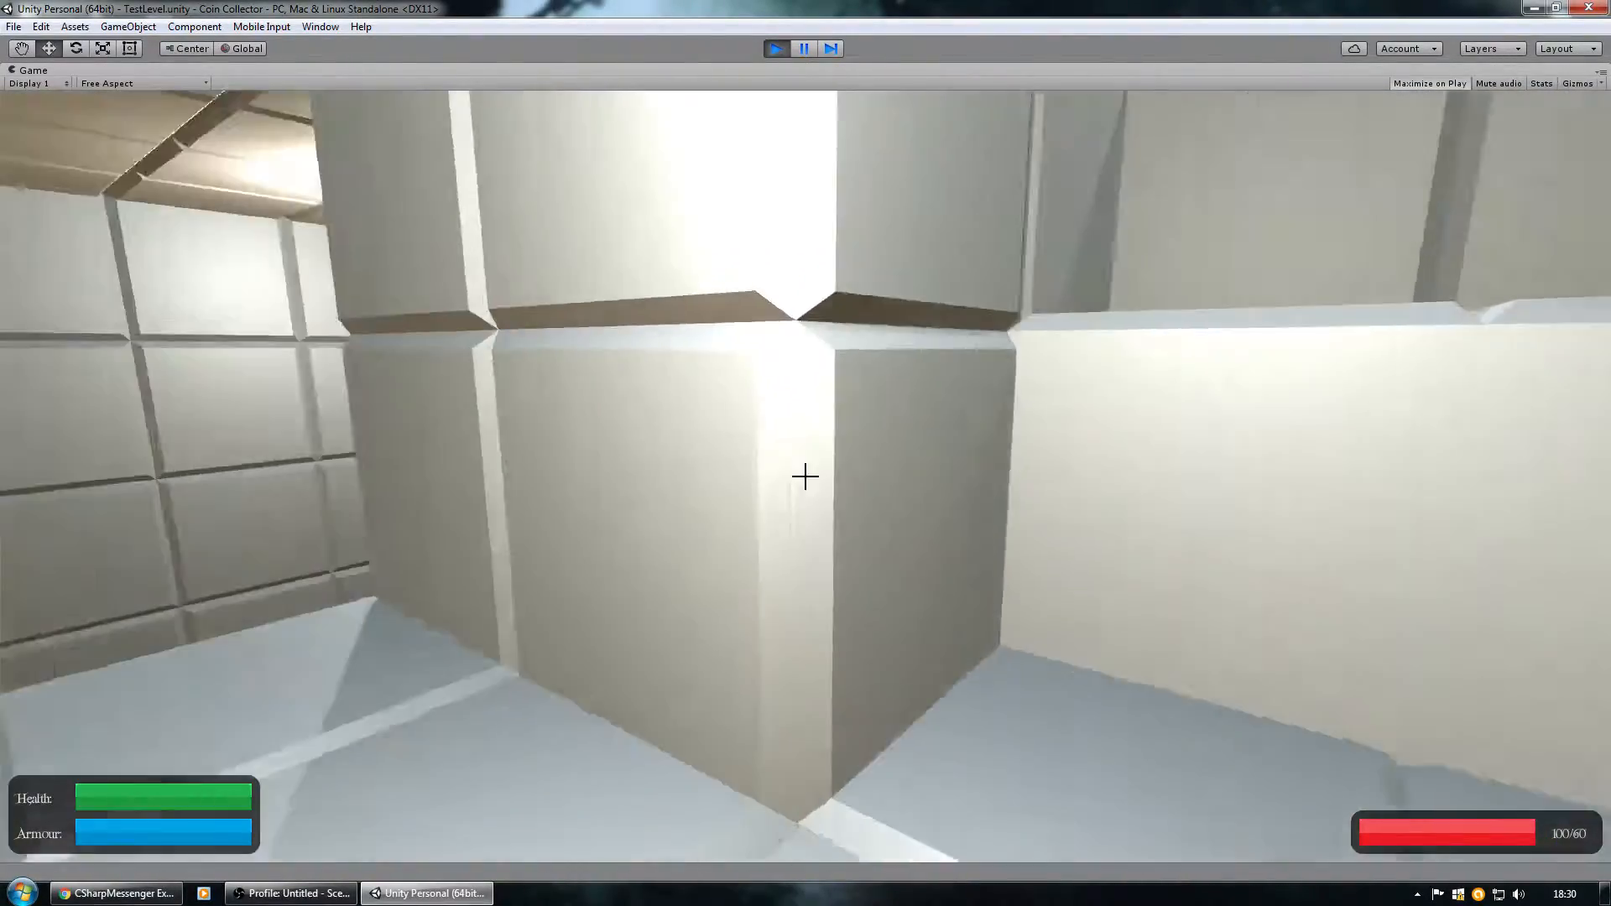
key("w")
key("space")
key("space")
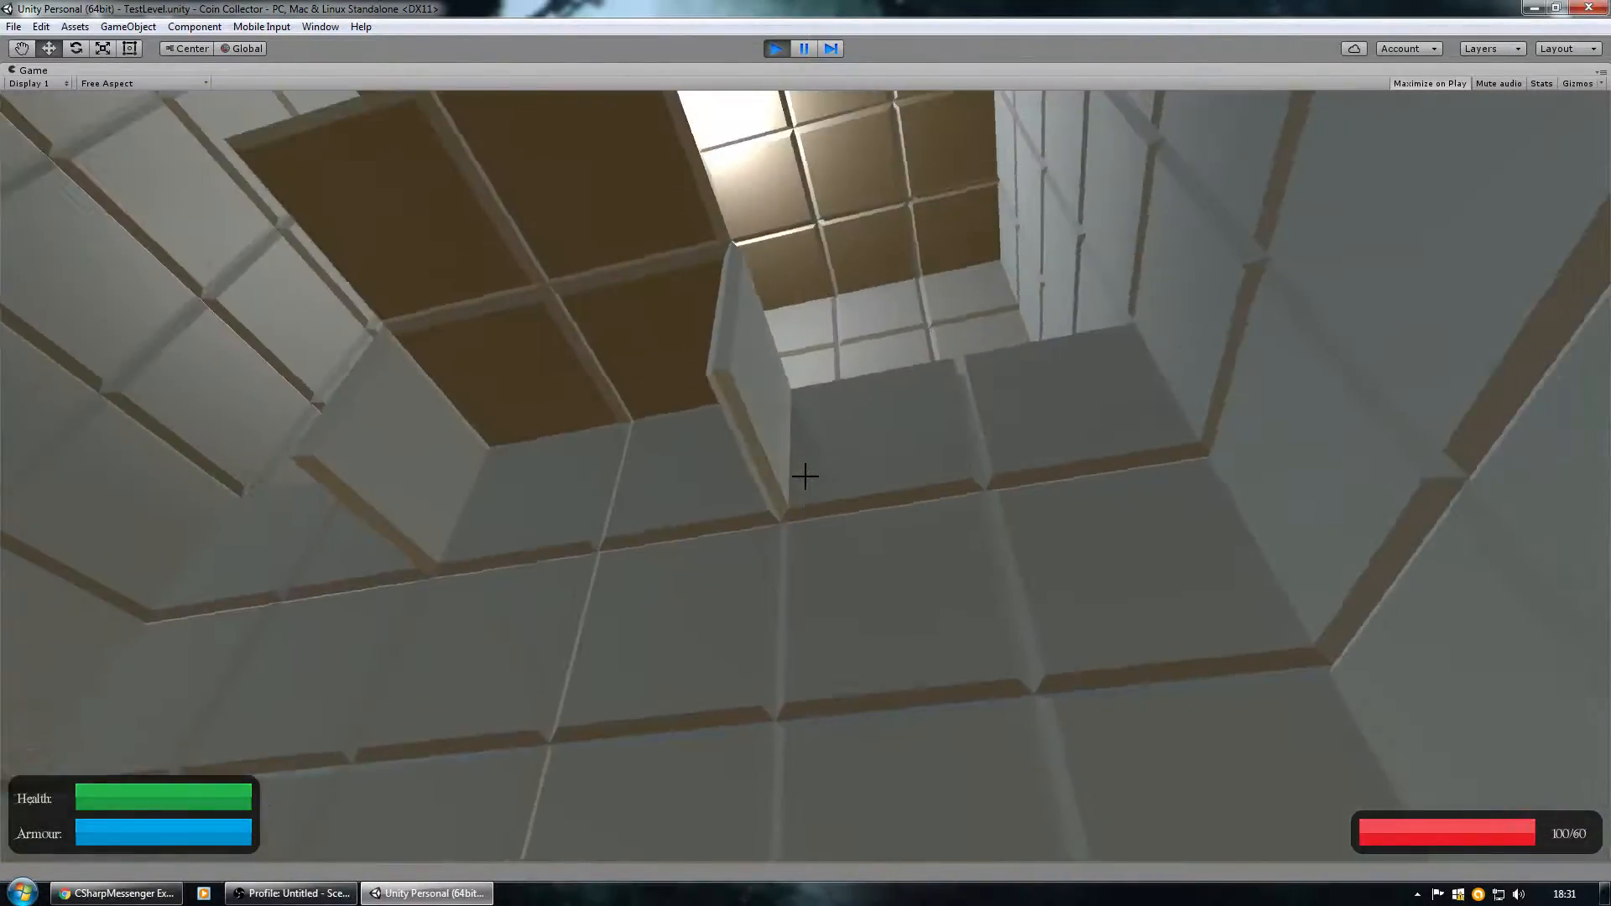
Climb from the large room's floor back up to the corridor ledge facing the far platform.
key("w")
key("w")
key("space")
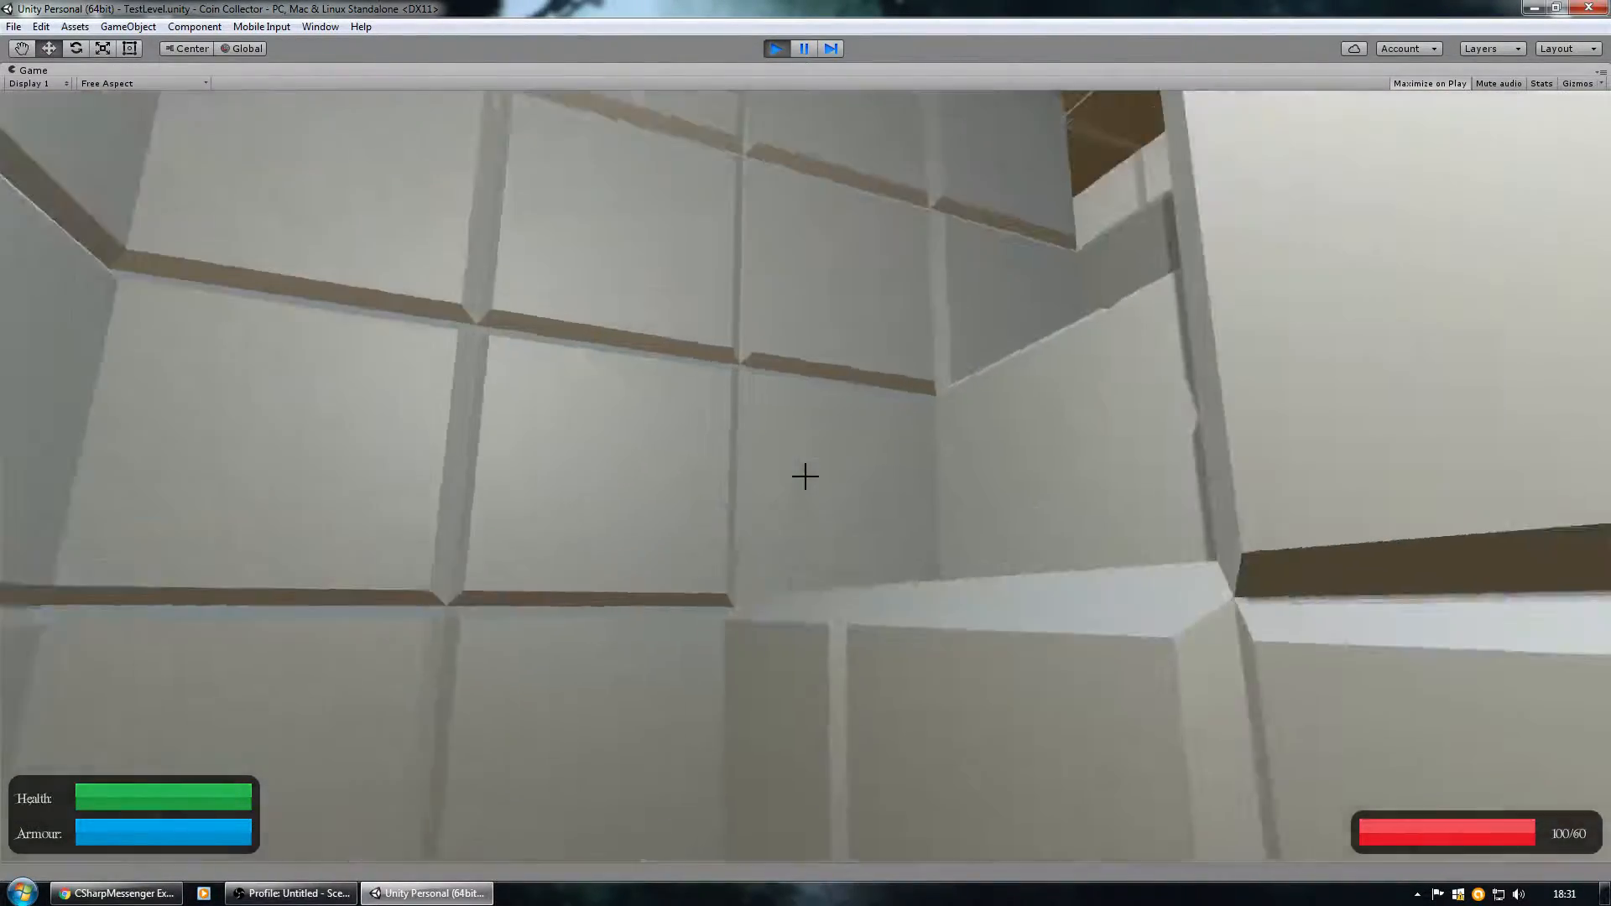
key("w")
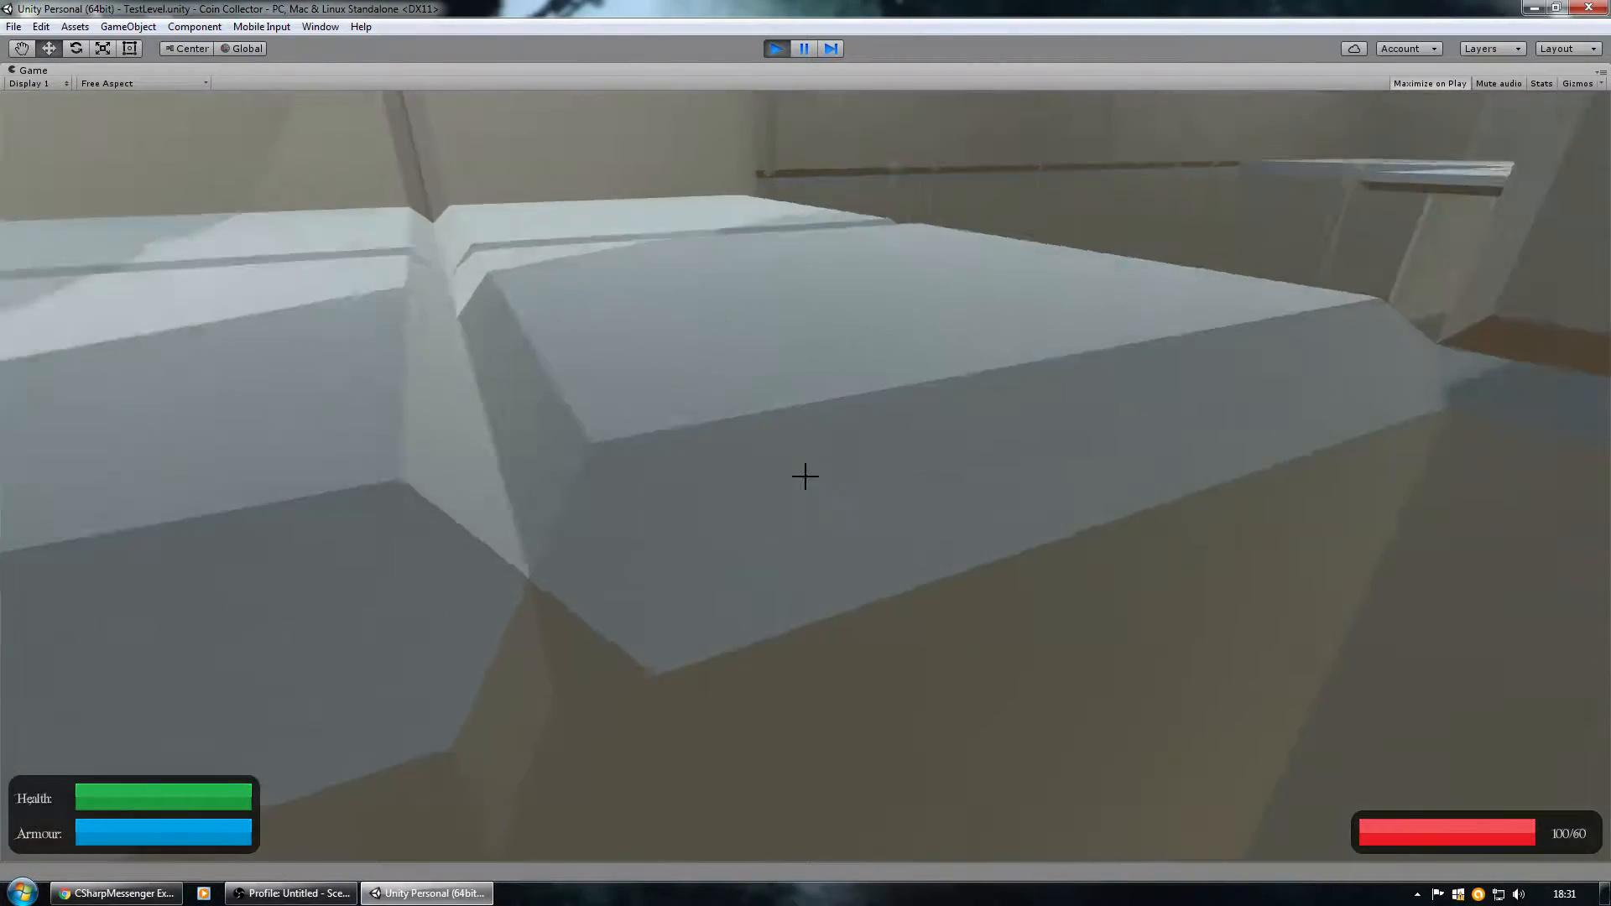
key("w")
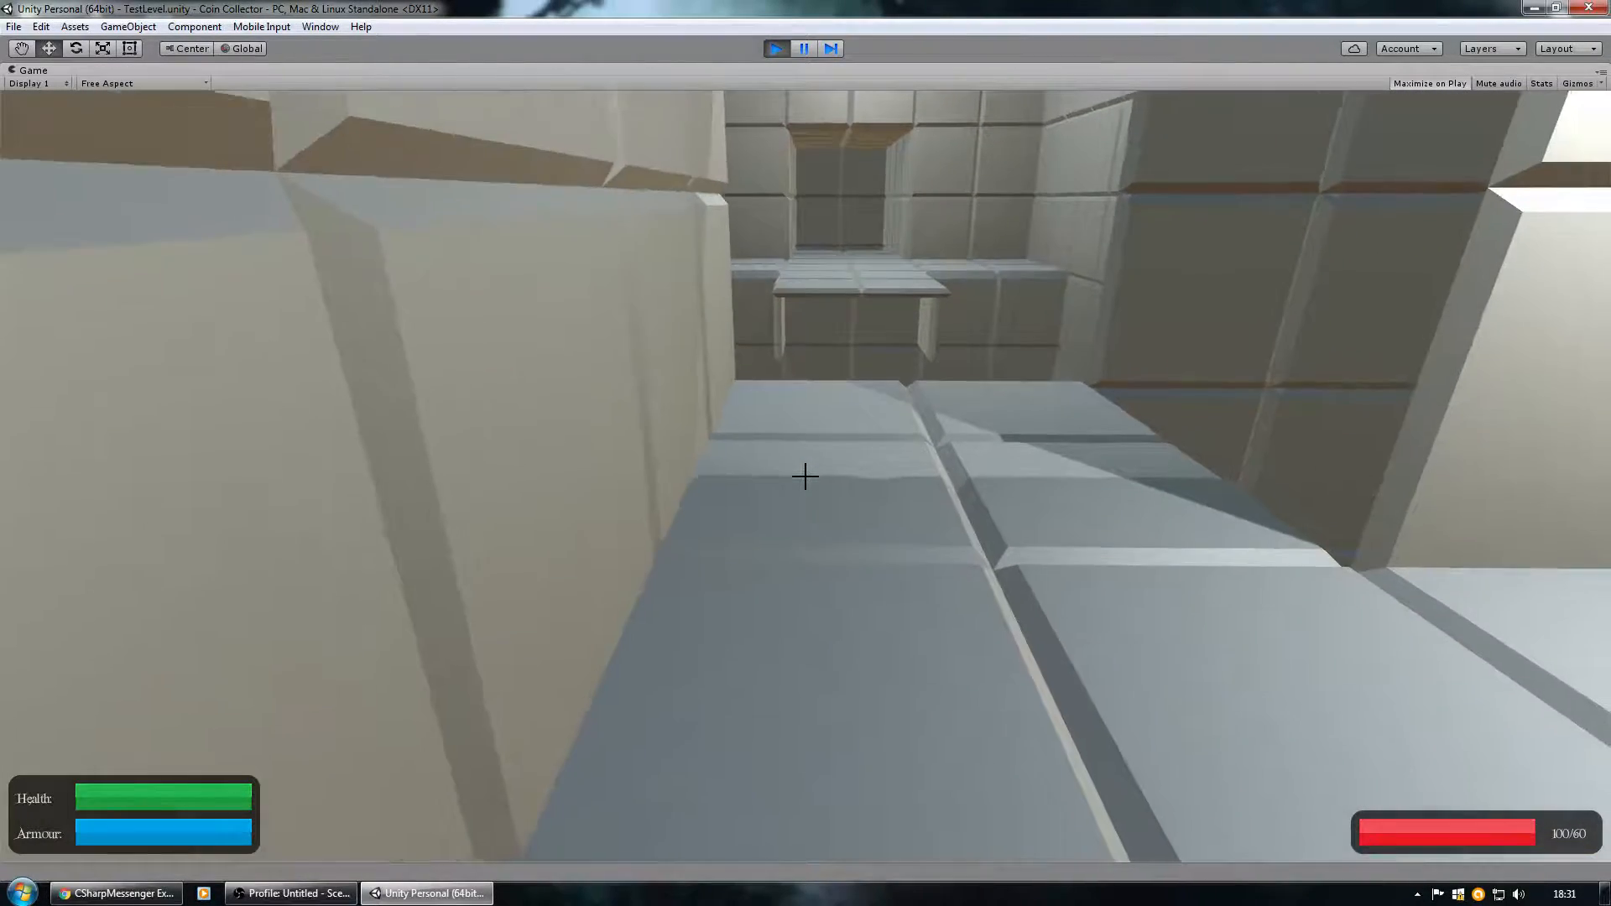
Cross the large room to the far ledge, follow the tunnel to its end wall and stop the game.
key("w")
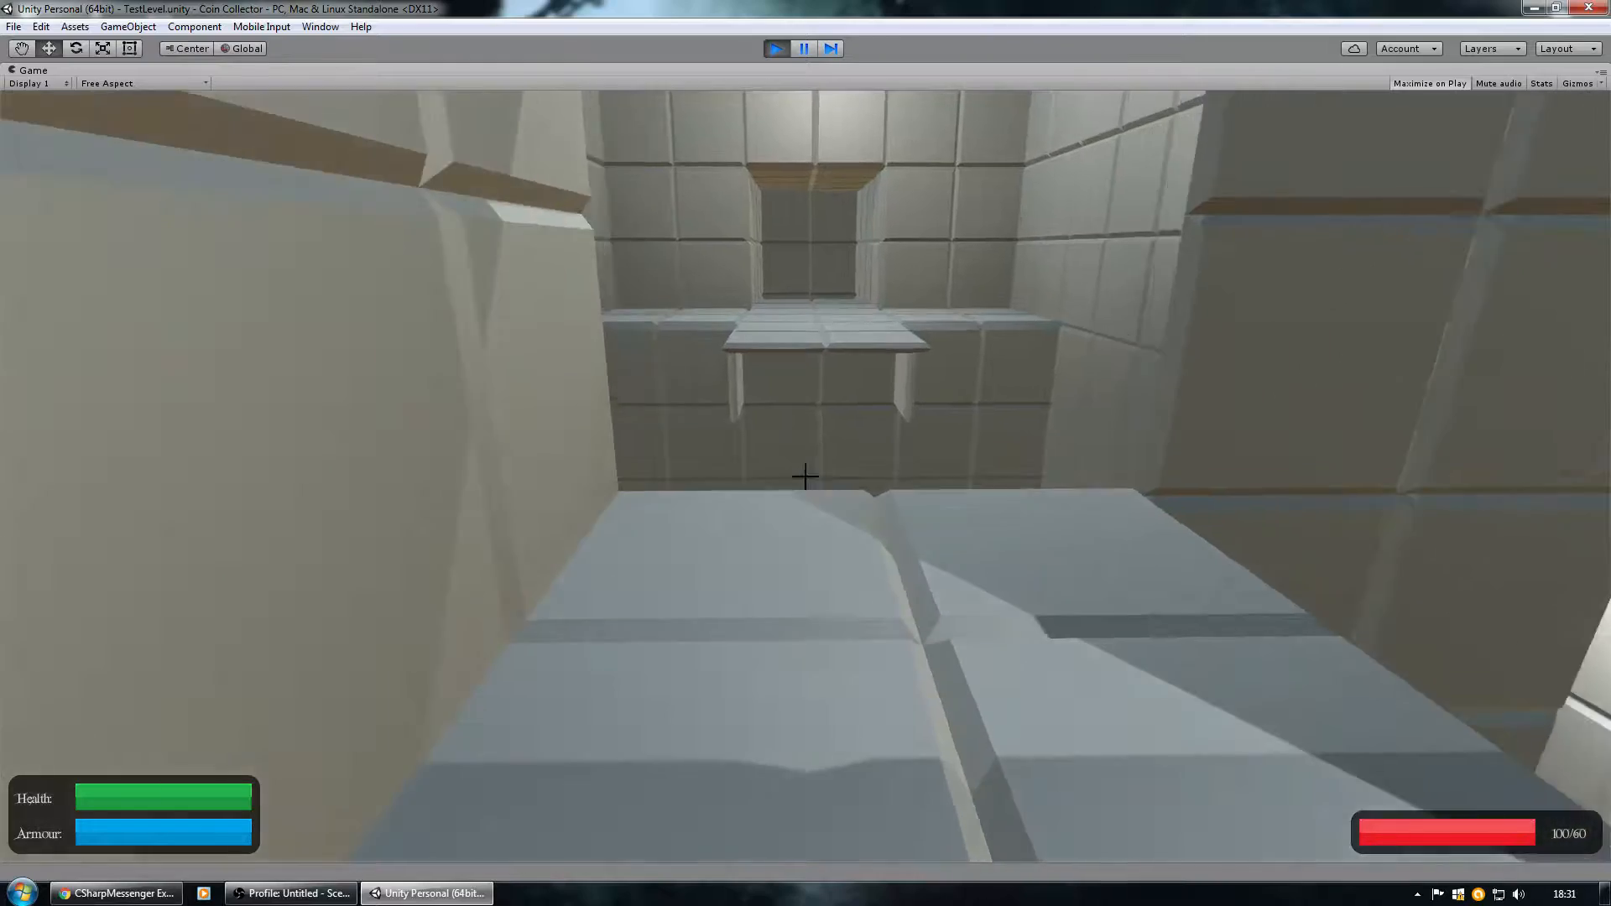
key("w")
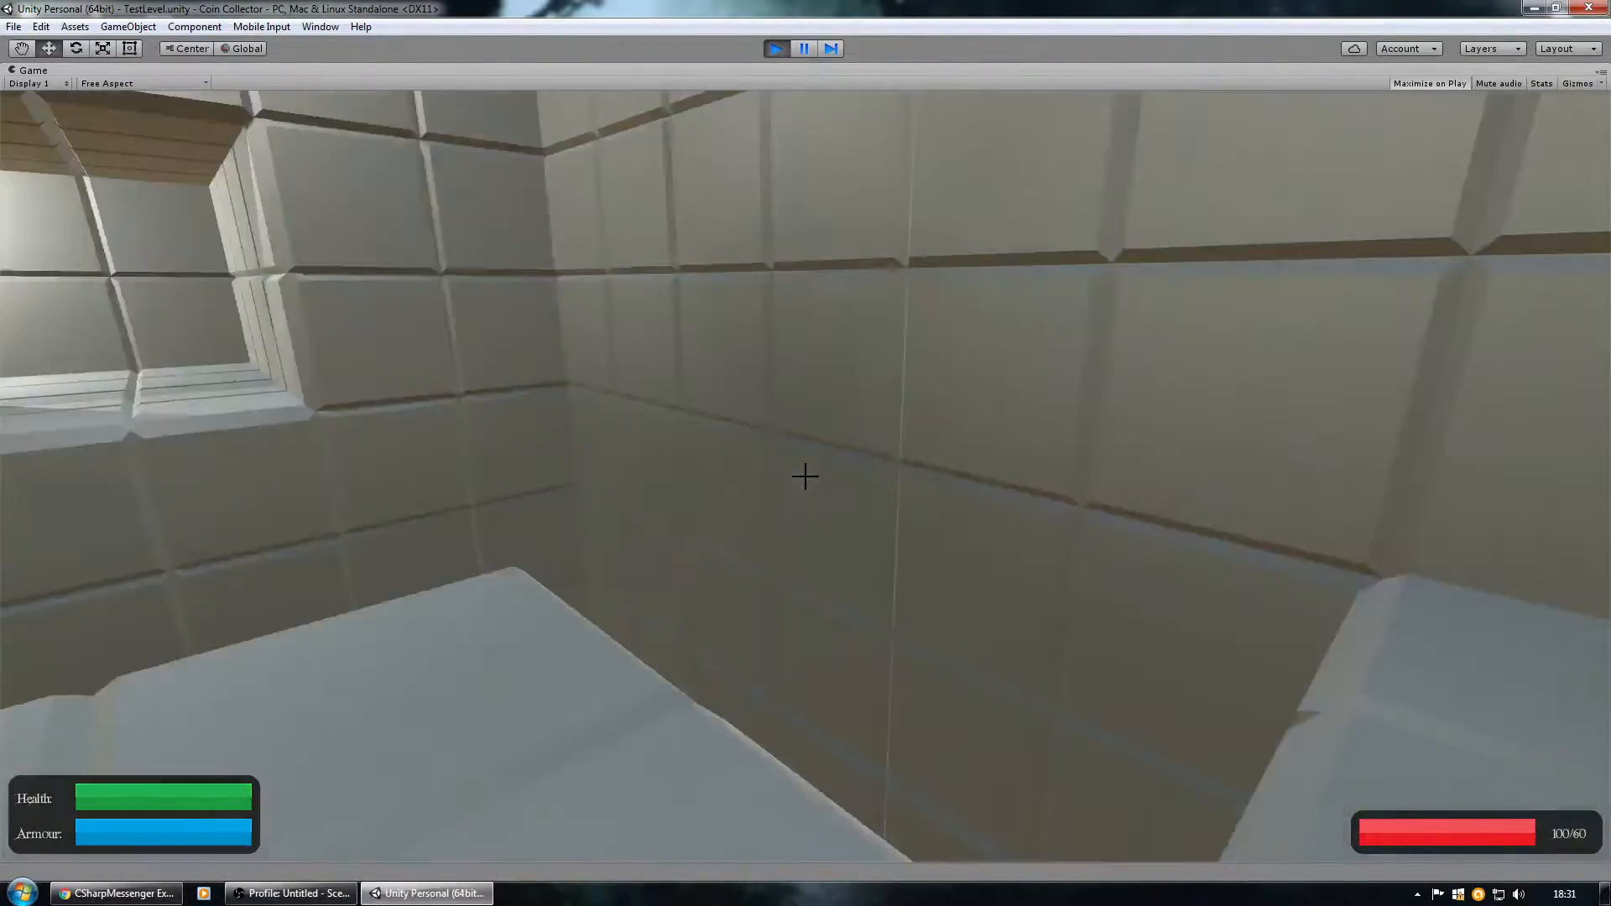
key("w")
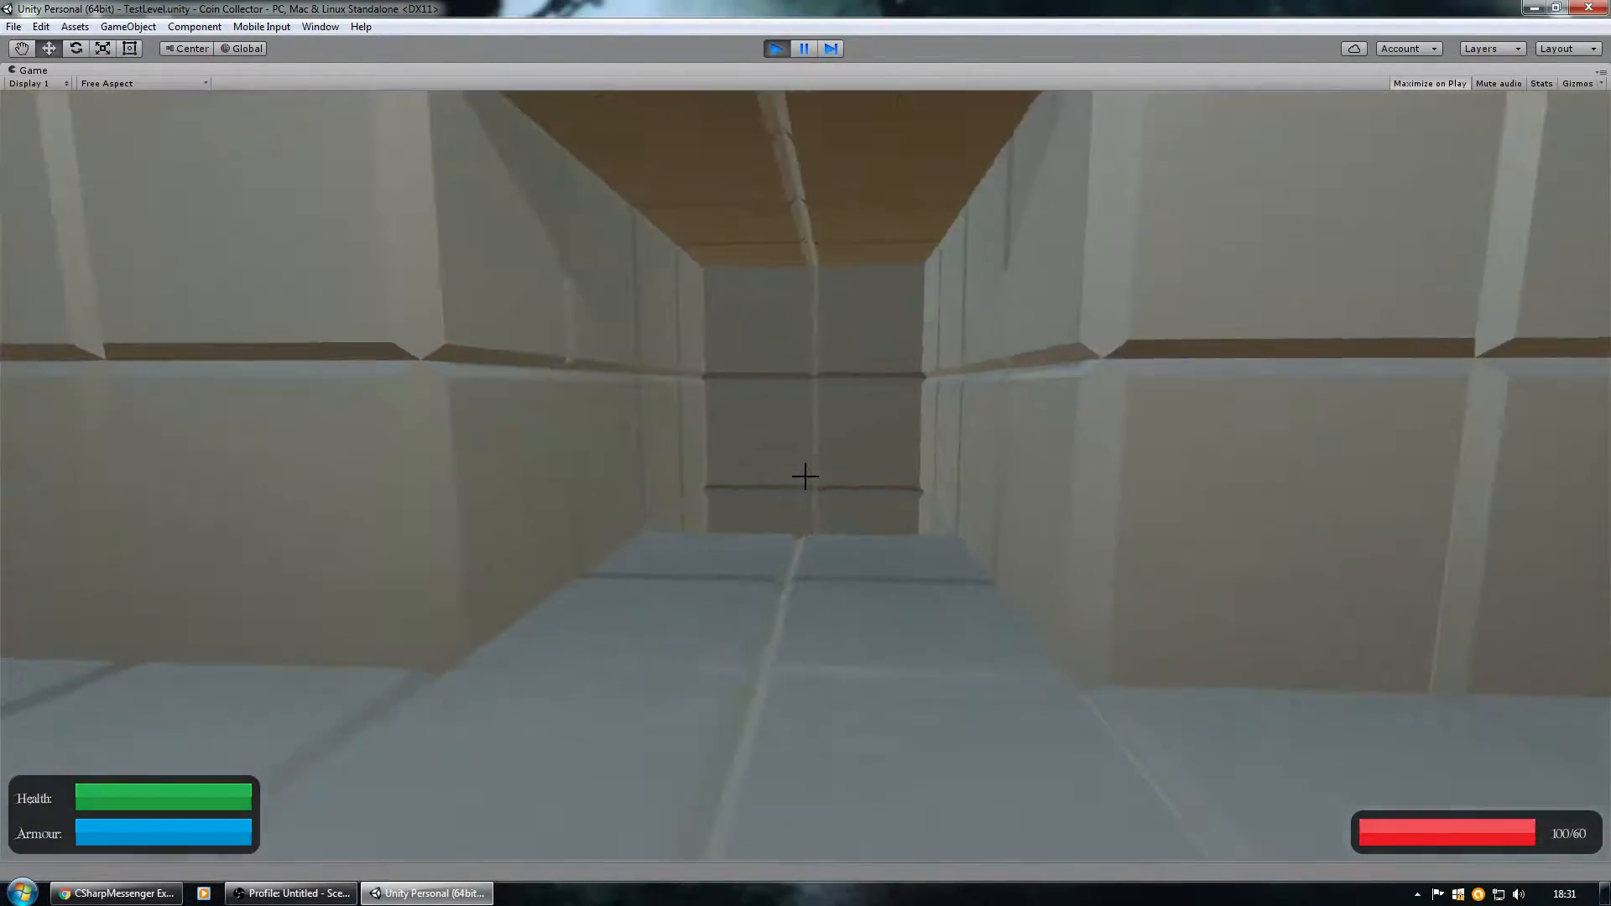
key("w")
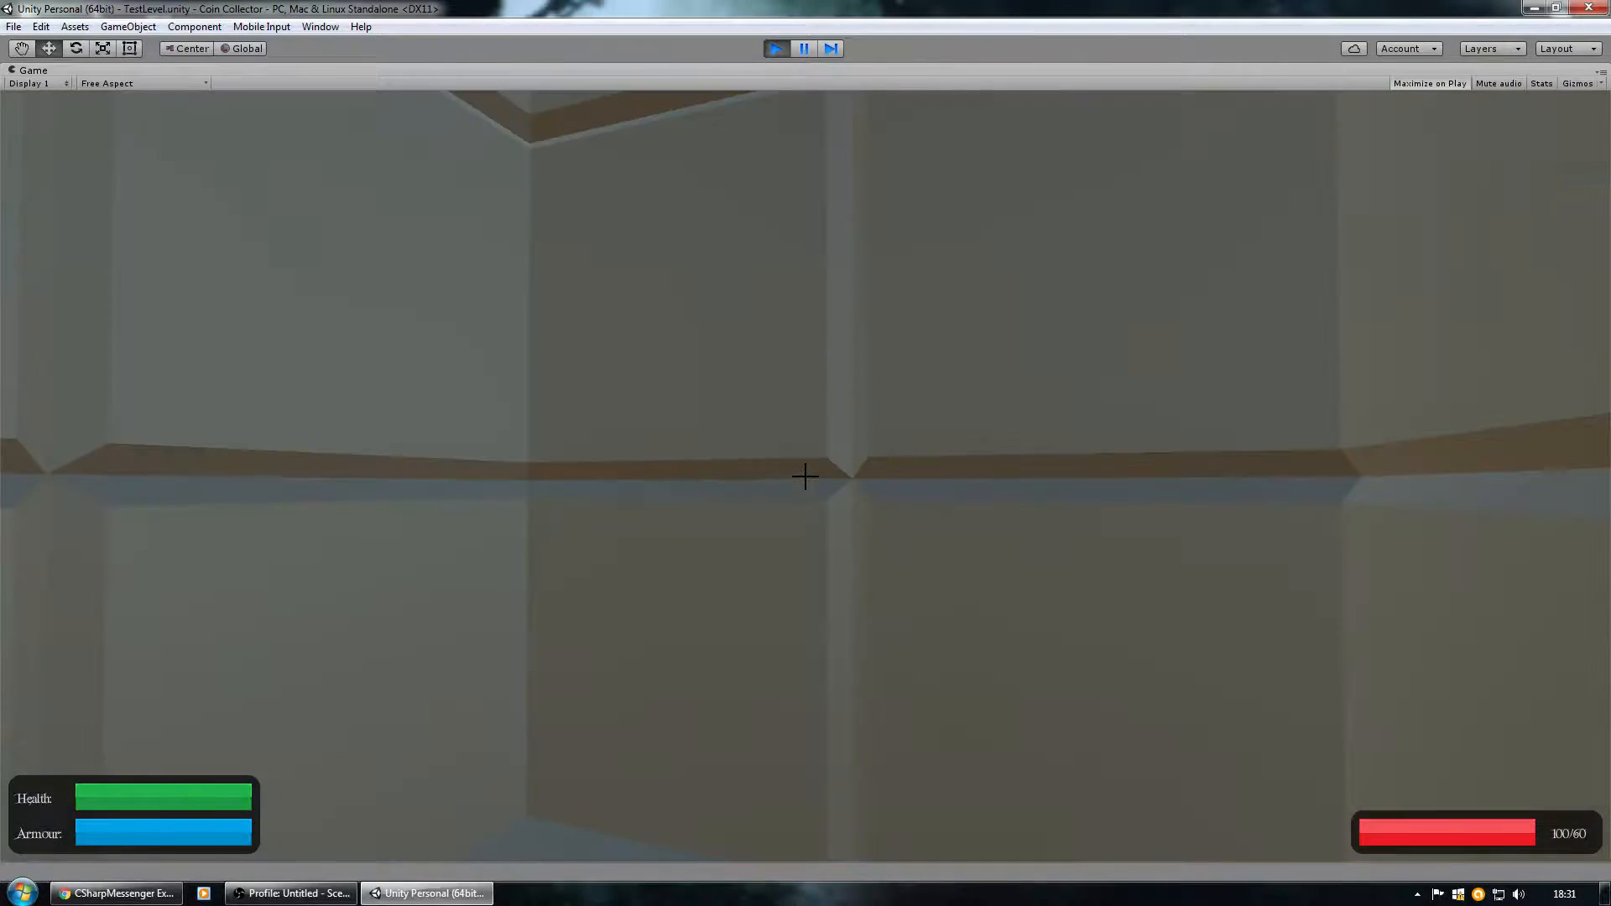
key("Escape")
left_click(777, 48)
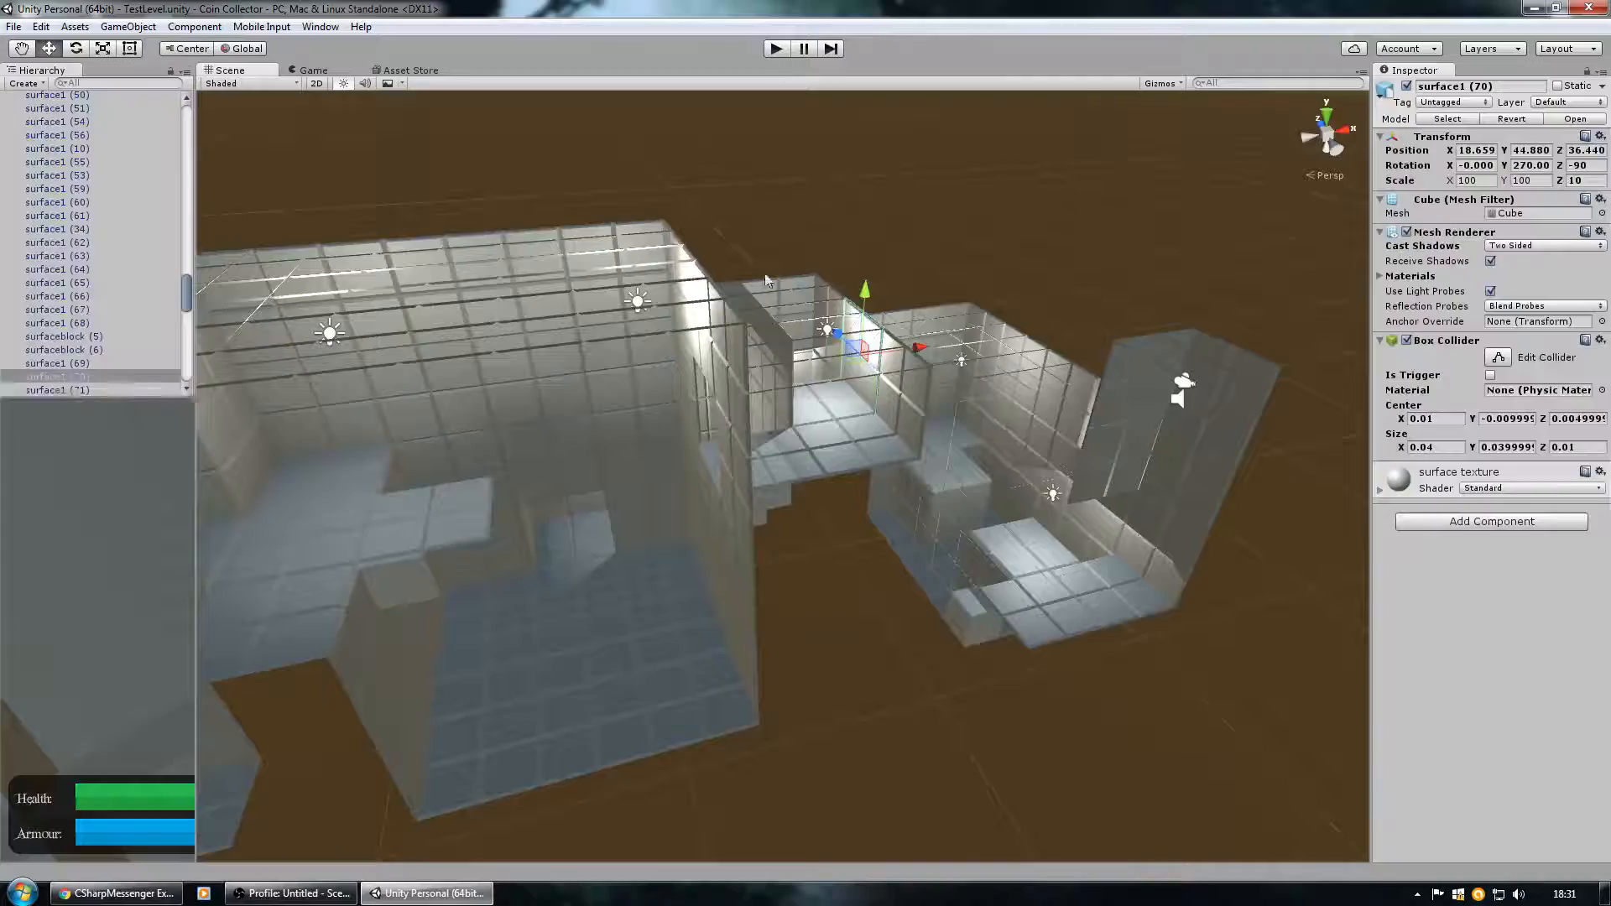
Delete the ceiling tiles surface1 (48) and surface1 (46) around the room's light.
mouse_move(826, 548)
left_mouse_down("alt")
mouse_move(600, 582)
mouse_move(716, 557)
mouse_move(784, 658)
mouse_move(805, 553)
left_mouse_up("alt")
key("w")
right_click_drag(804, 556, 1133, 189)
right_click_drag(844, 295, 928, 388)
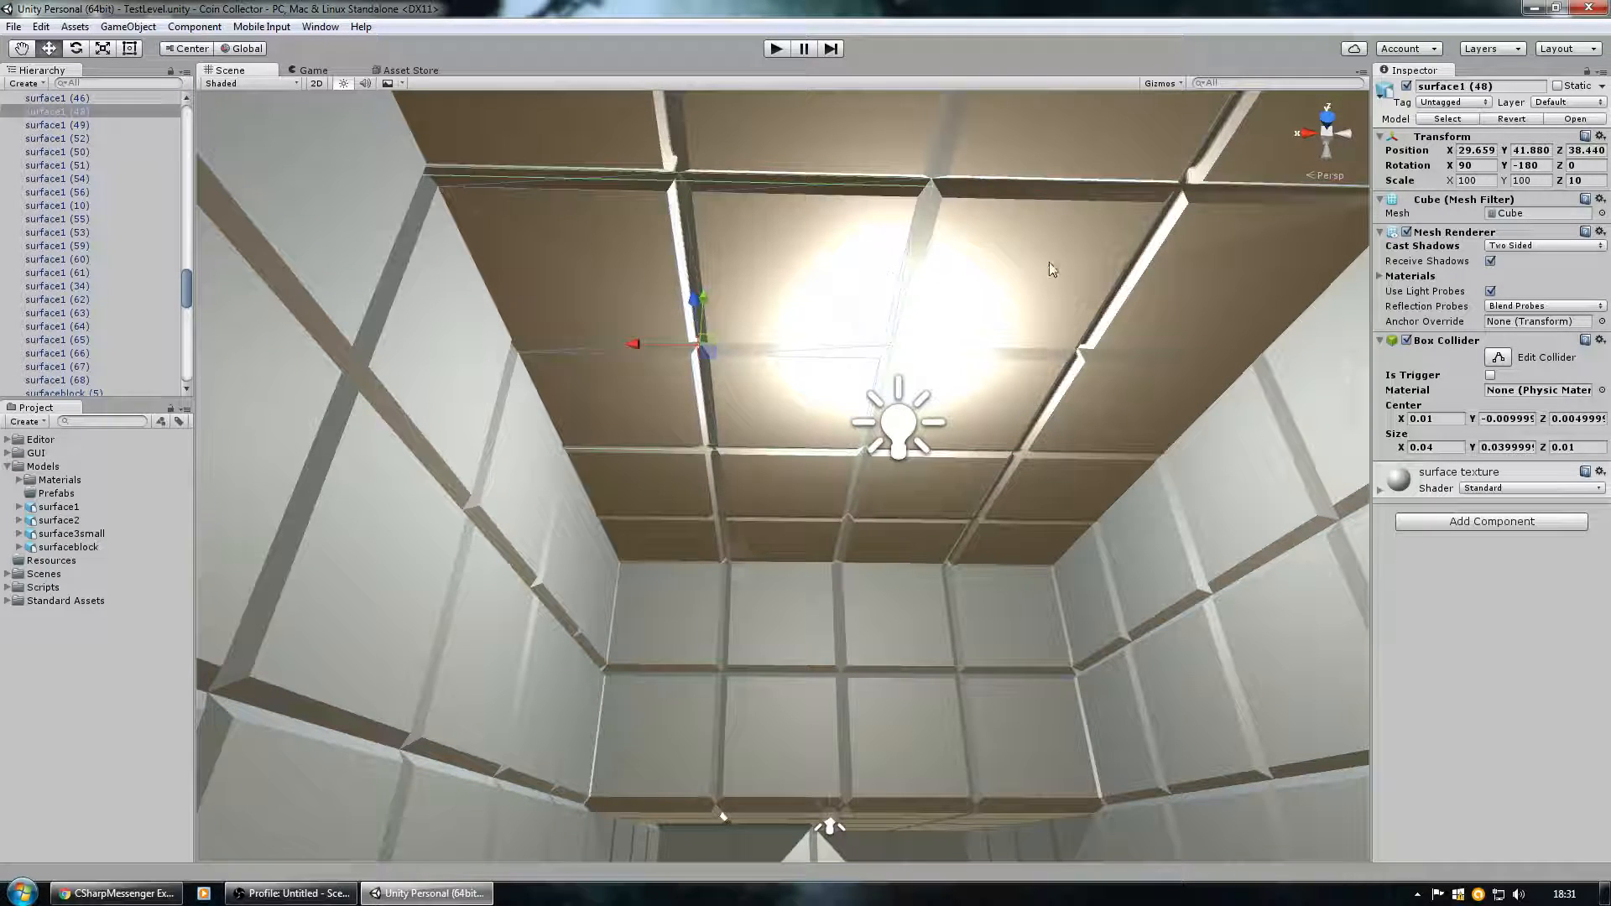
left_click(714, 282)
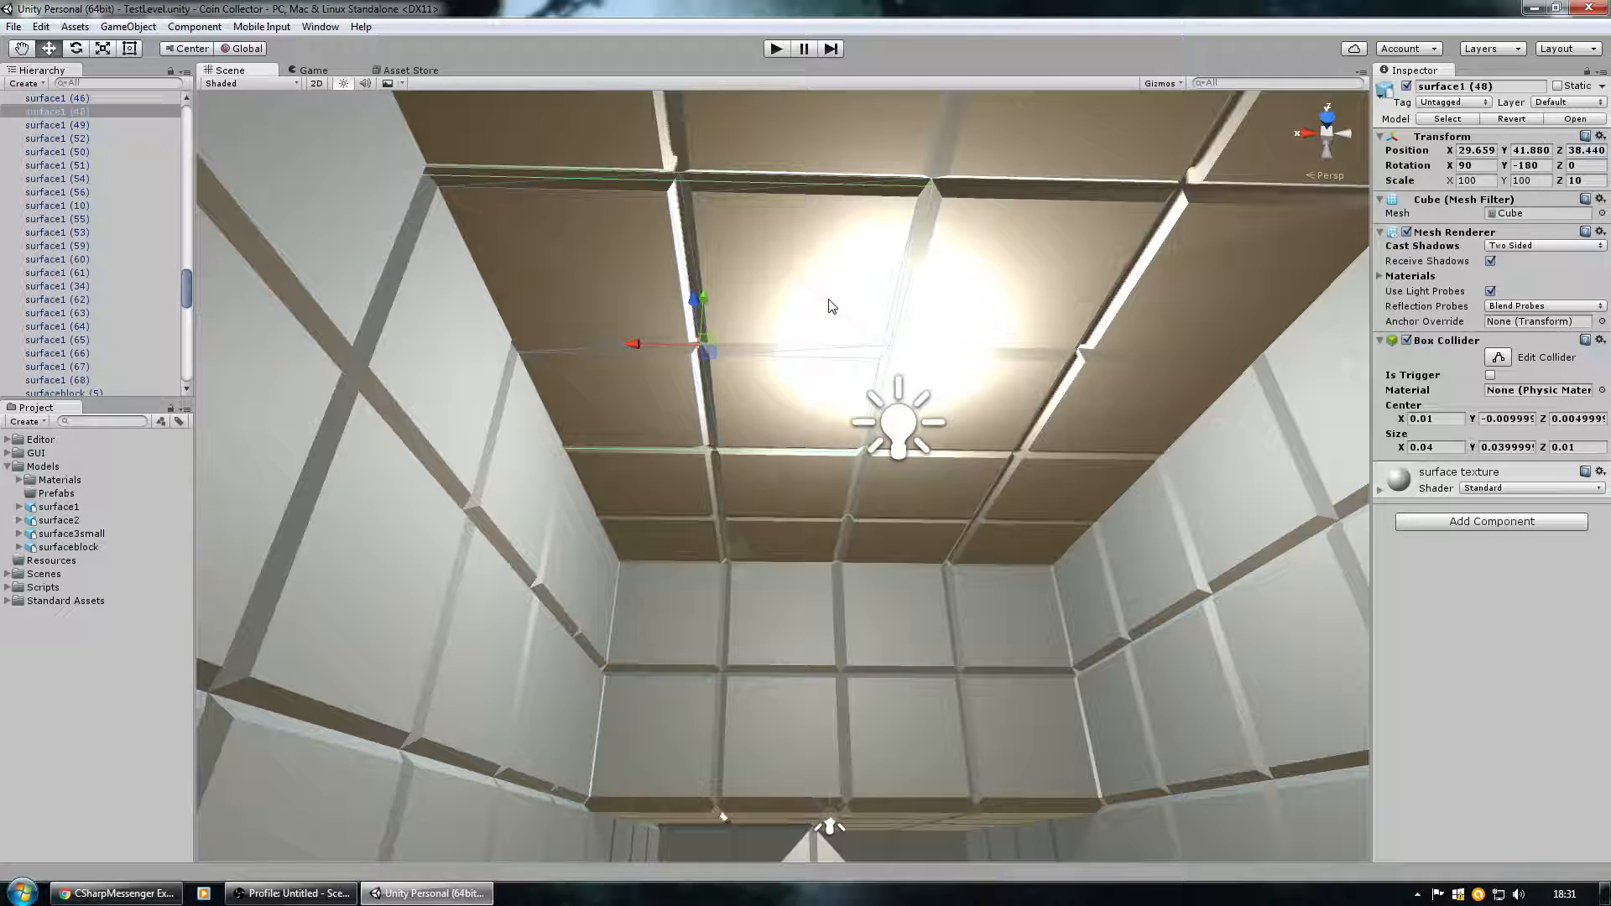
key("Delete")
left_click(1039, 304)
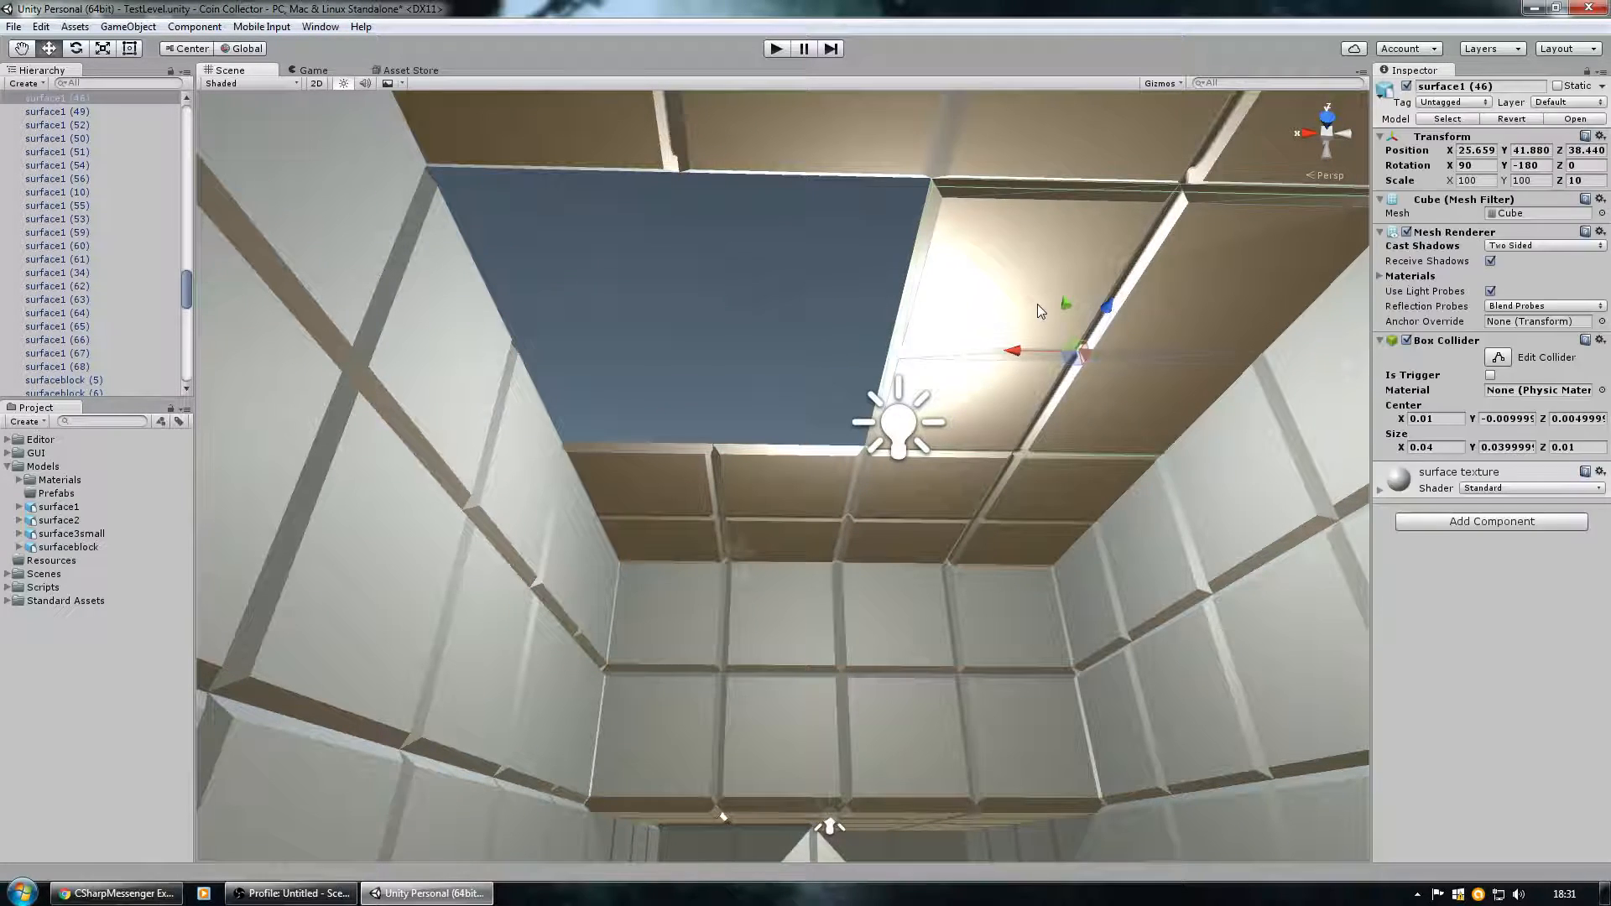
key("Delete")
Check the settings of Area Light (5) in the Lighting group and collapse the group.
right_click_drag(795, 417, 874, 448)
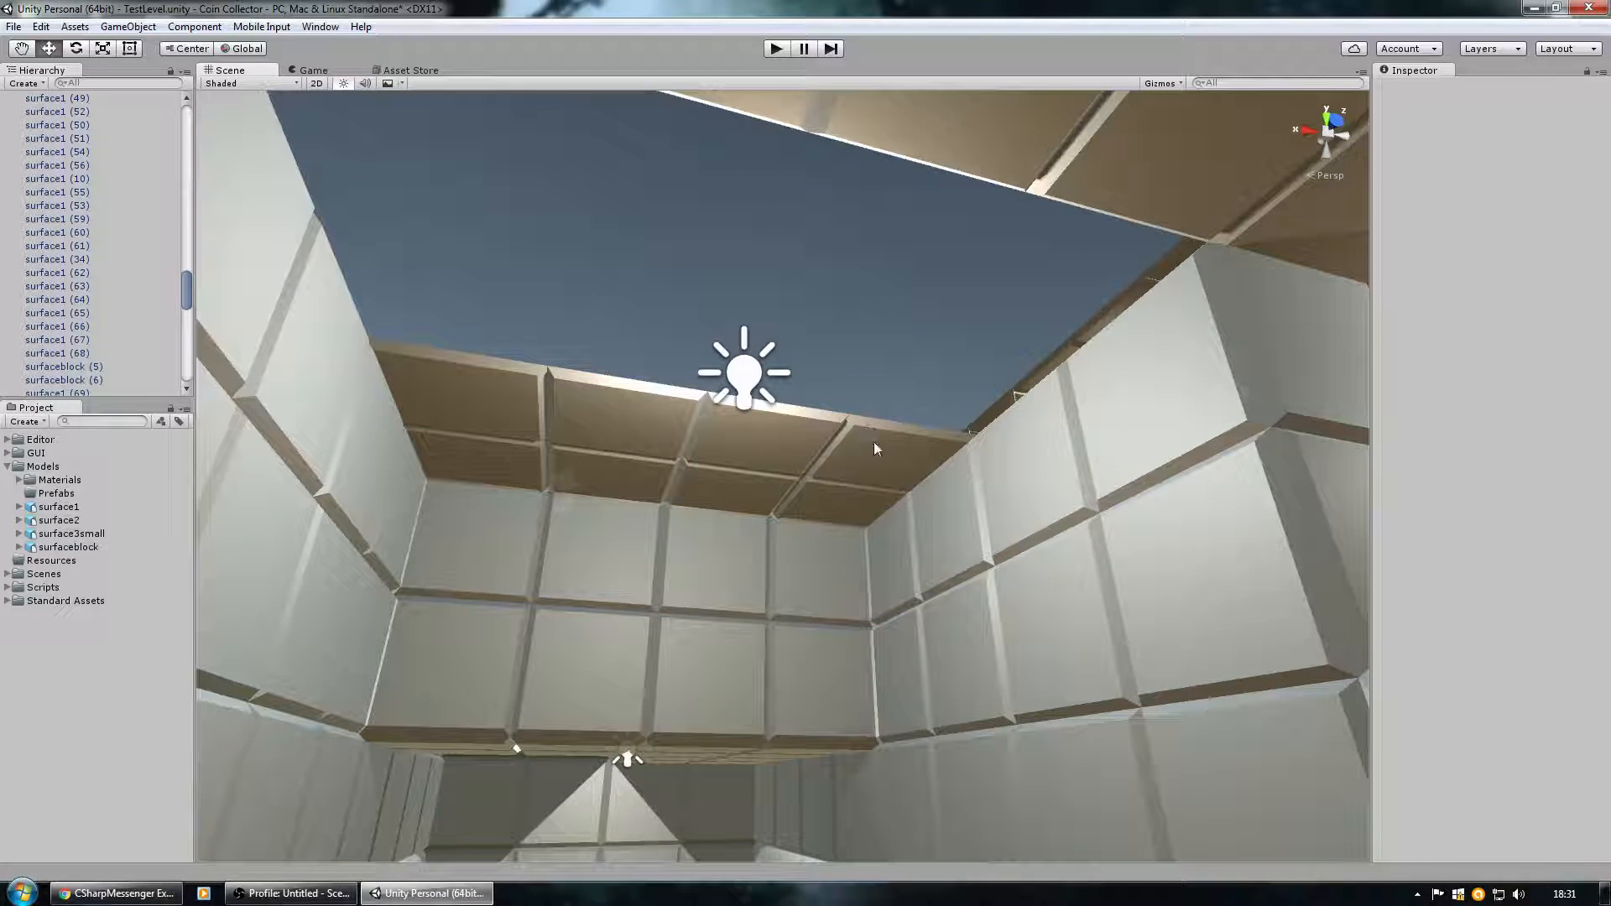
scroll(53, 187, "up", 15)
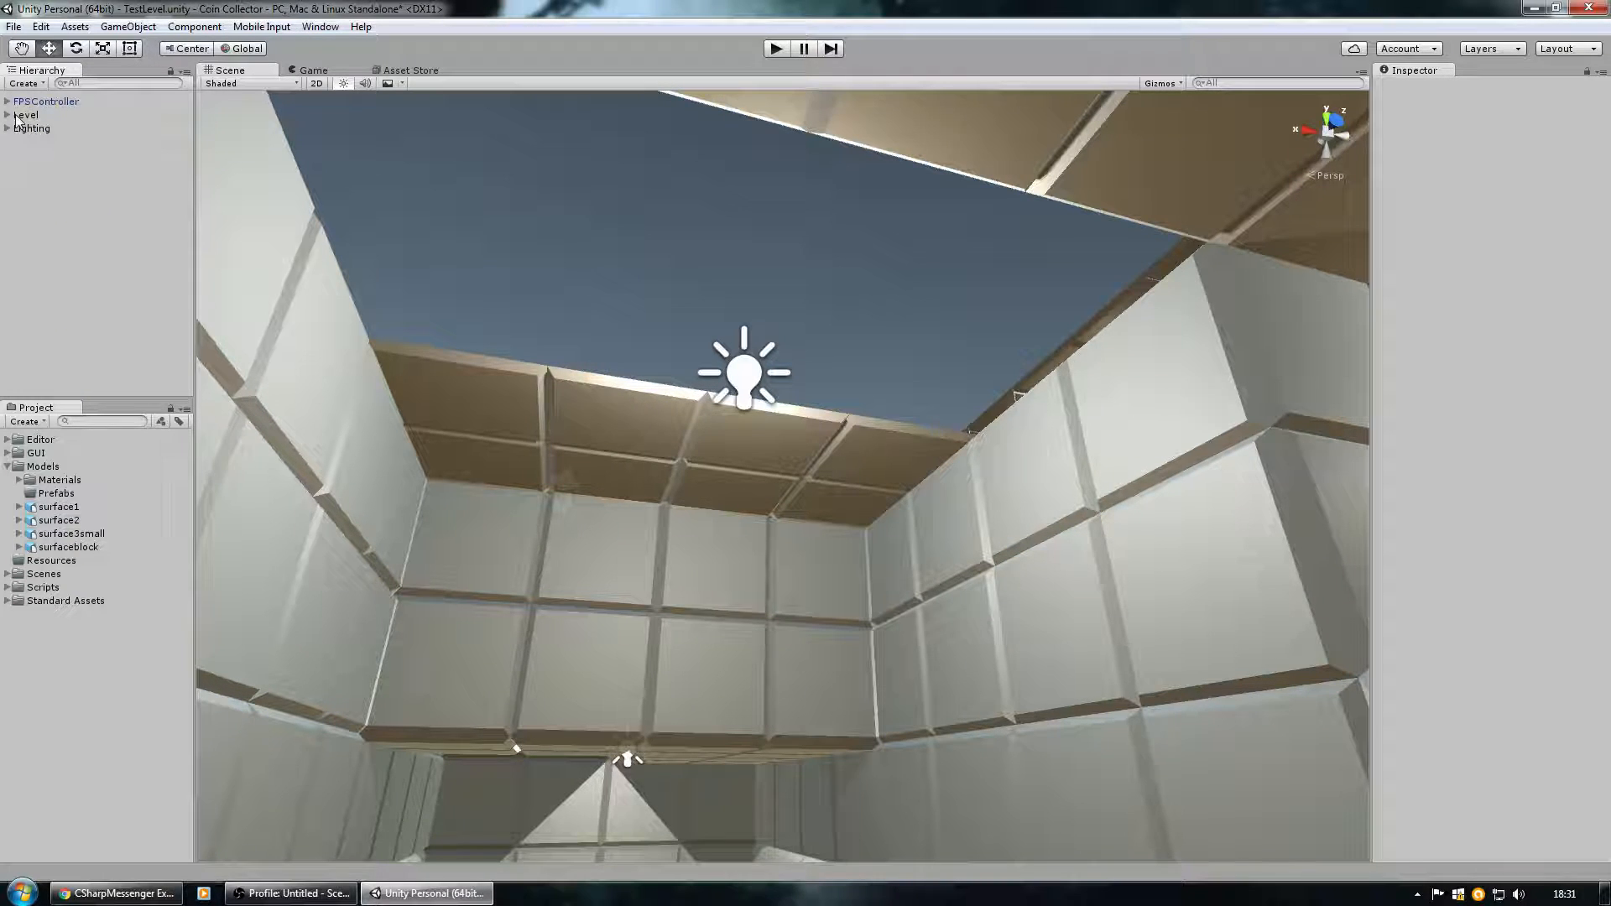
left_click(23, 115)
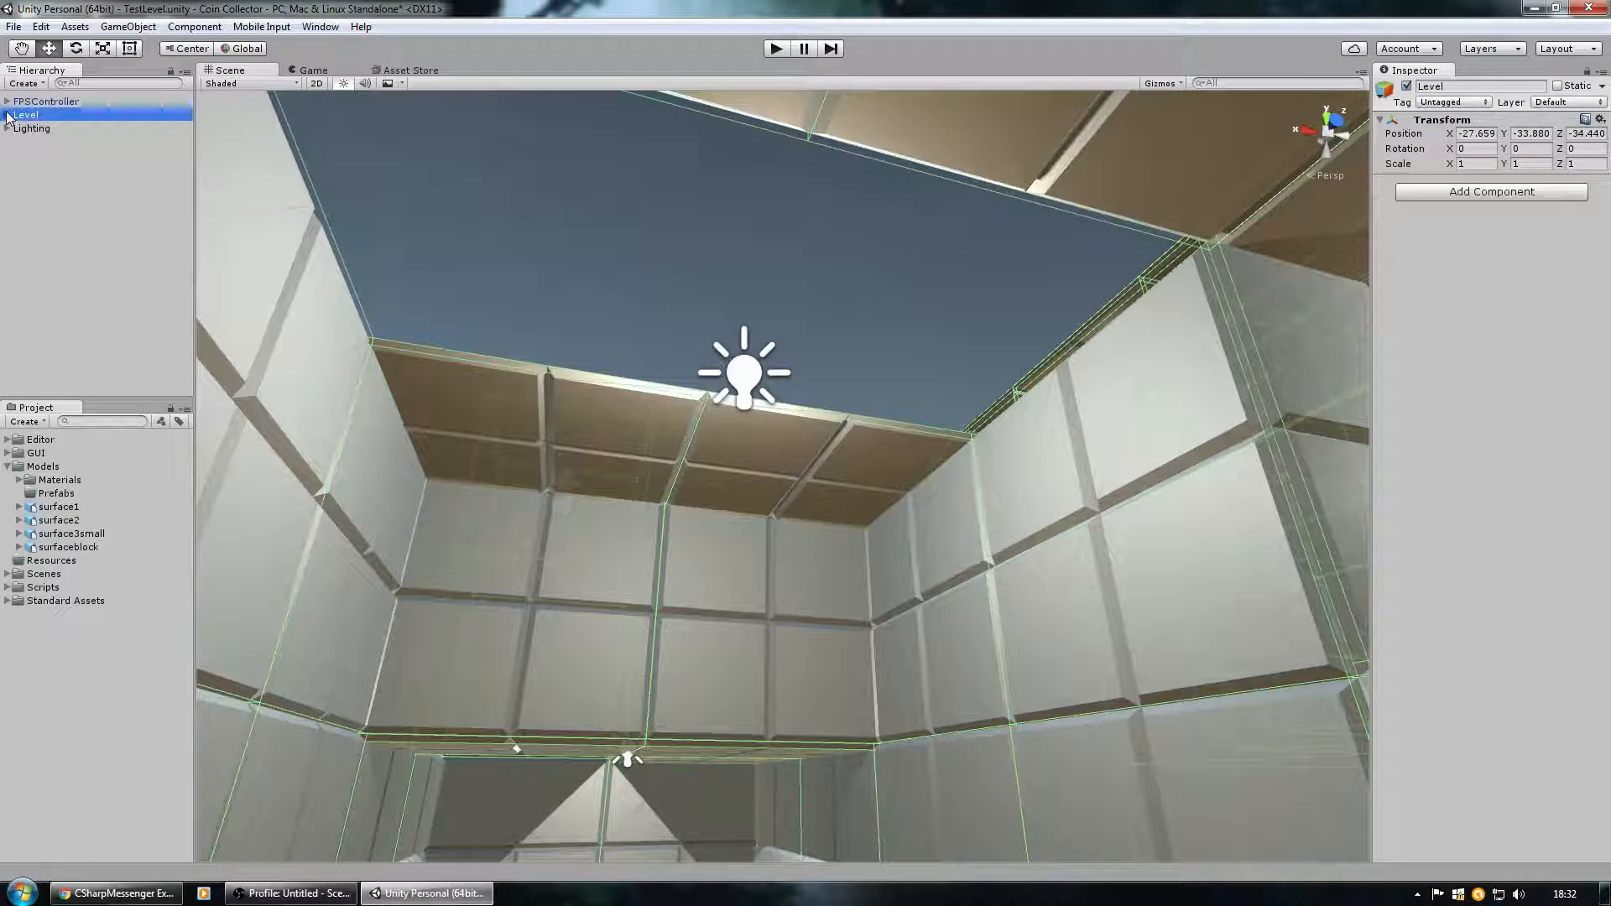
left_click(7, 116)
left_click(48, 156)
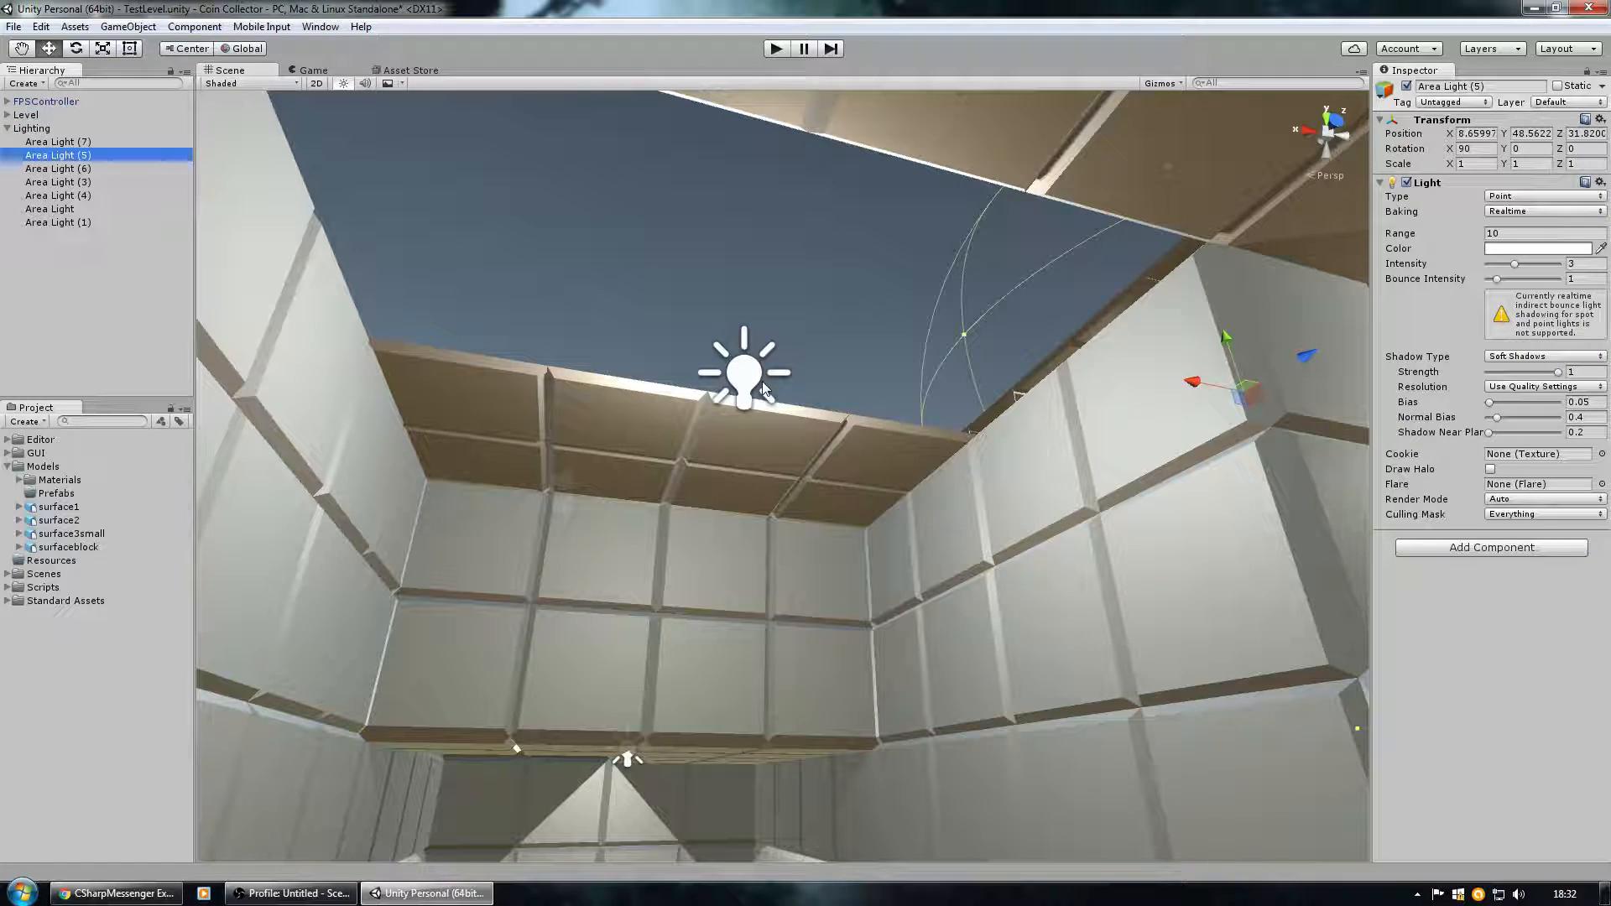
left_click(32, 130)
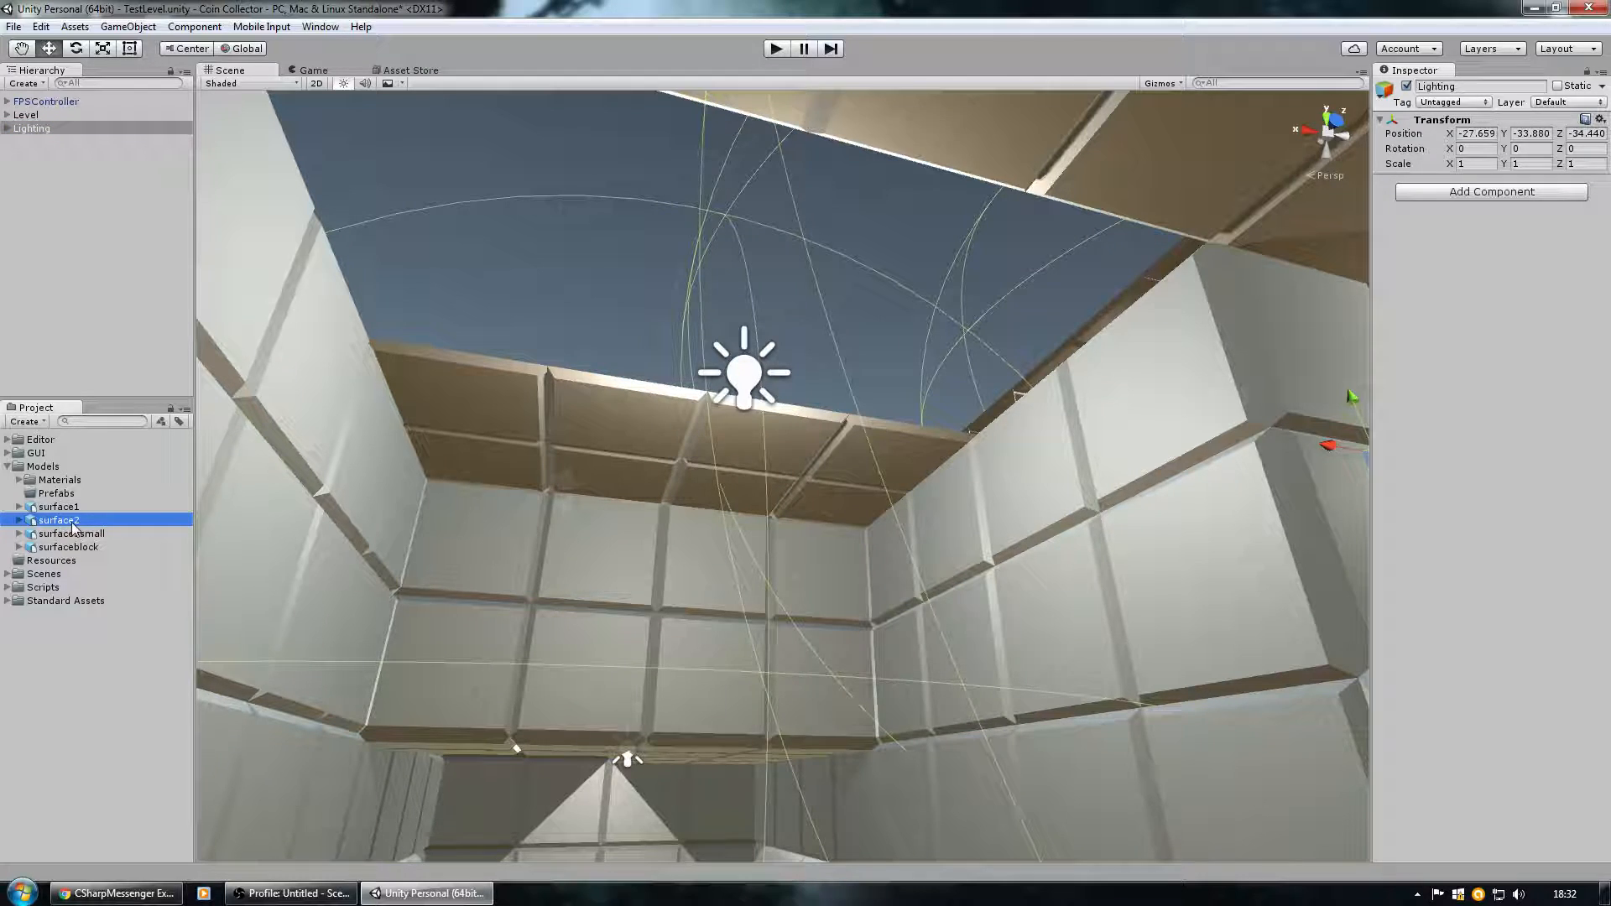
Add the surface2 model to the scene inside the room with the open ceiling.
left_click_drag(73, 526, 494, 430)
left_click_drag(686, 592, 690, 600)
right_click_drag(692, 541, 661, 618)
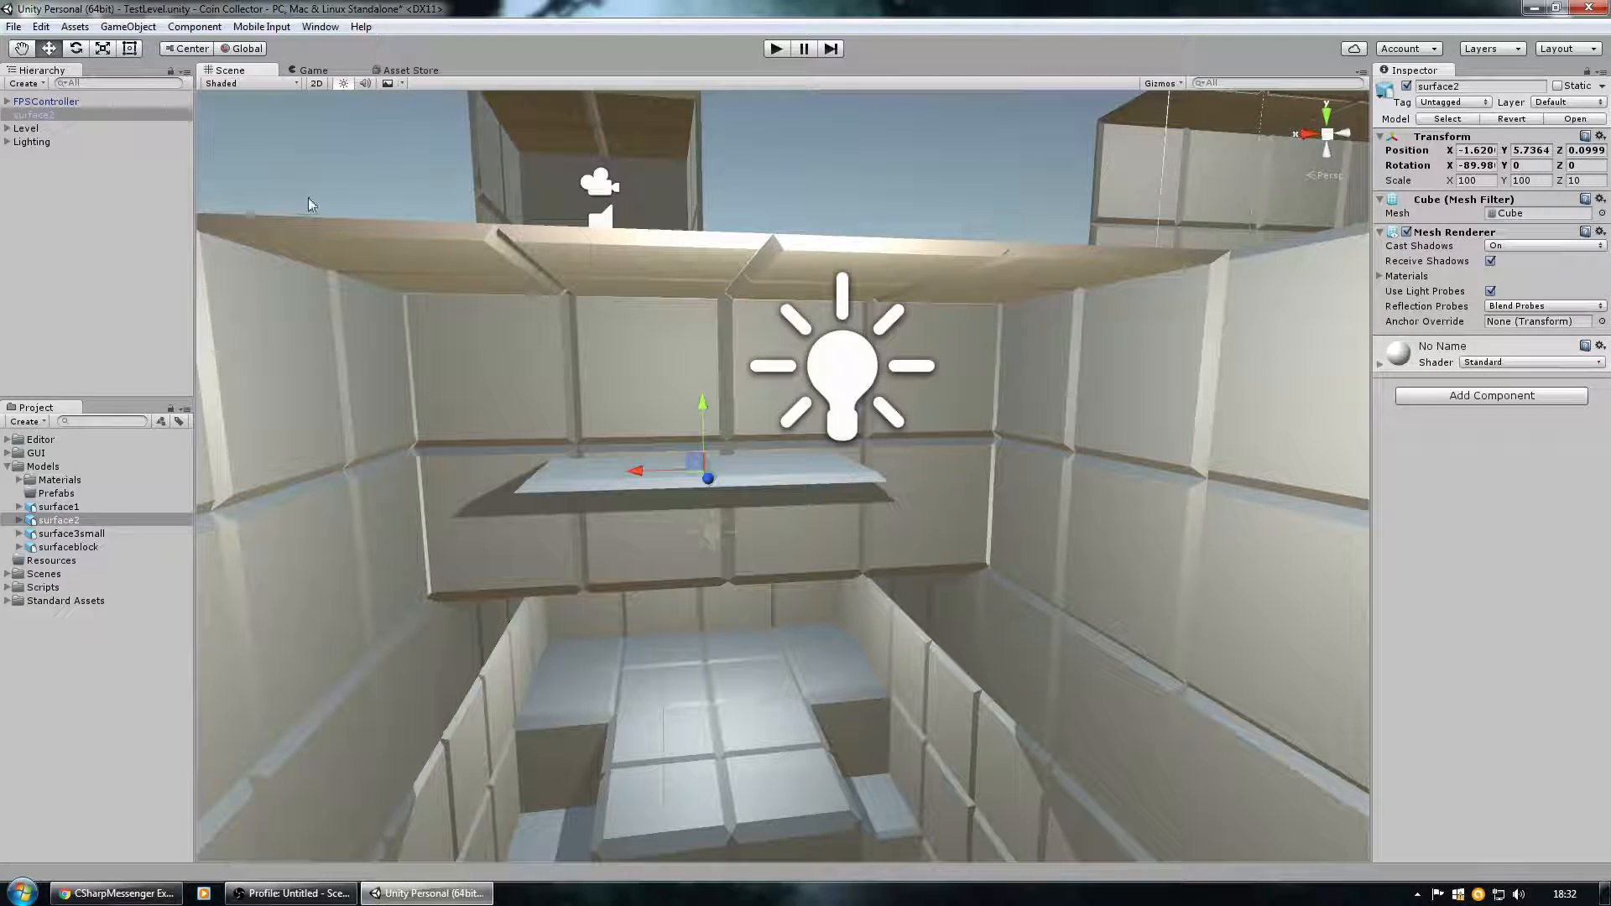
Turn the surface2 panel face down with X rotation 90 and Y rotation about -270.
right_click_drag(760, 438, 657, 604)
left_click_drag(664, 557, 859, 27)
right_click_drag(818, 737, 849, 667)
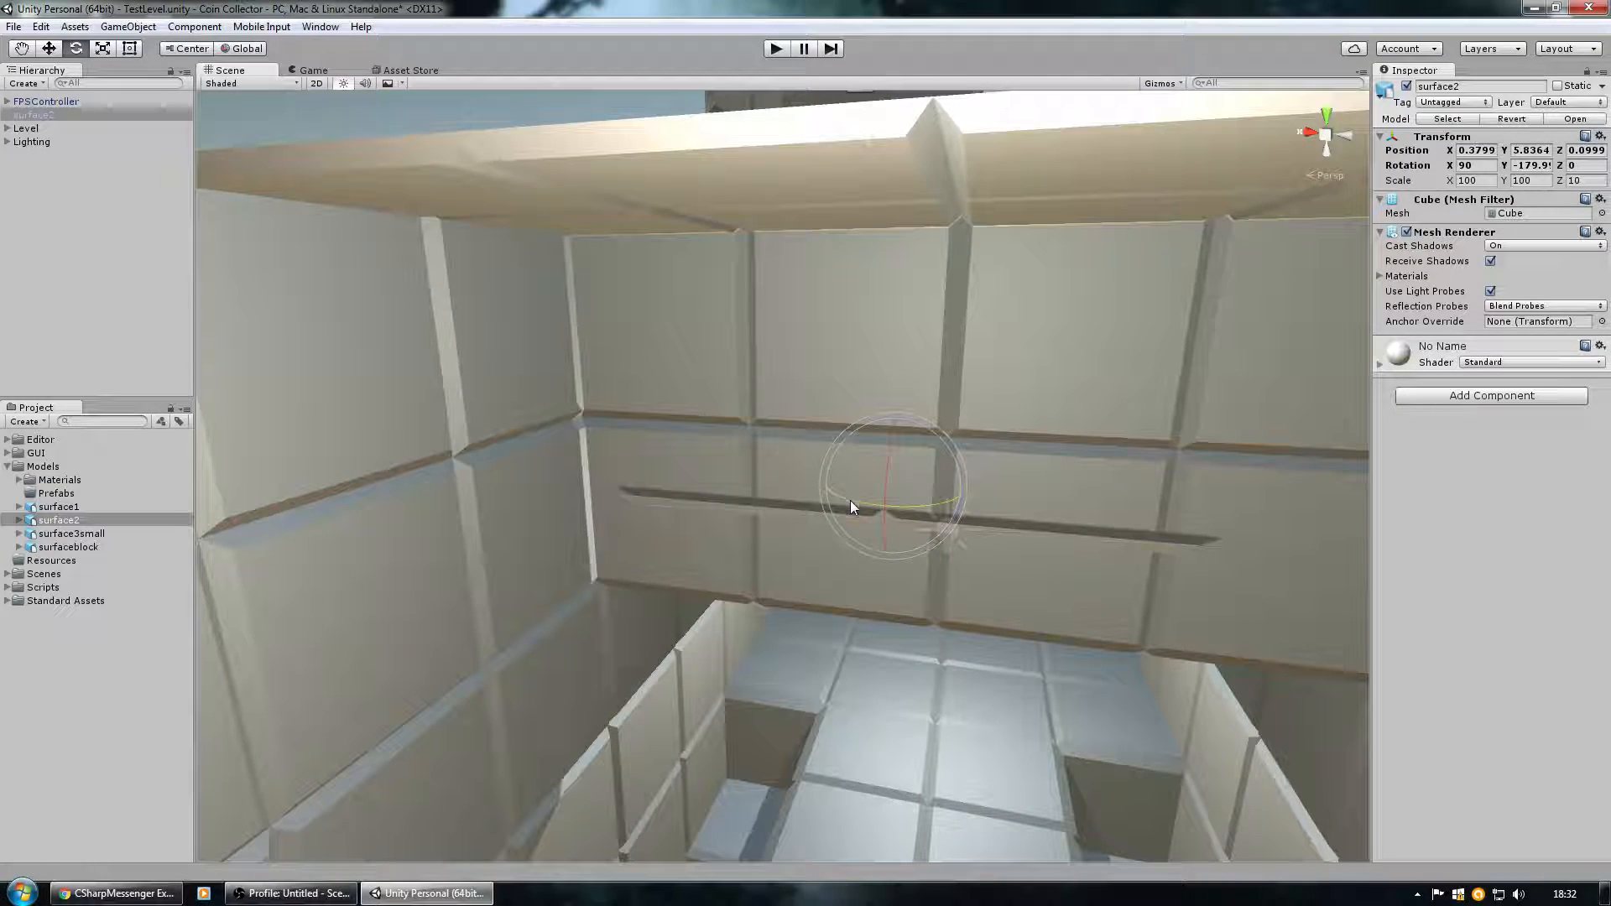
left_click_drag(849, 500, 990, 516)
Move the surface2 panel up to the ceiling opening, to about X -0.62, Y 7.84, Z 6.1.
right_click_drag(990, 547, 304, 279)
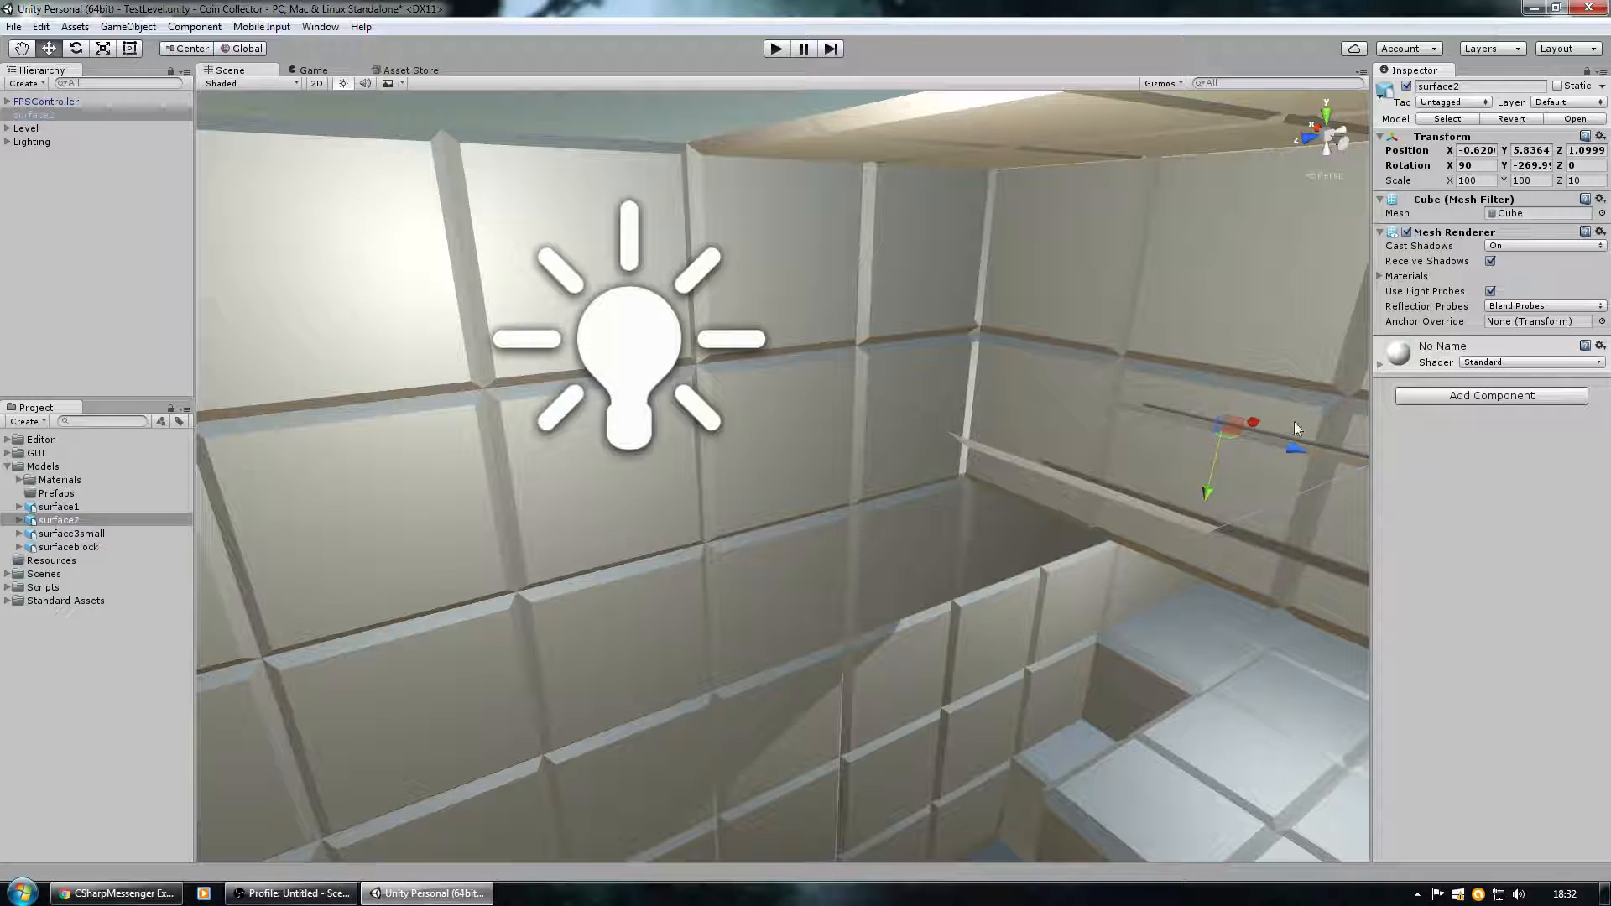
left_click_drag(1255, 422, 918, 511)
right_click_drag(923, 579, 656, 370)
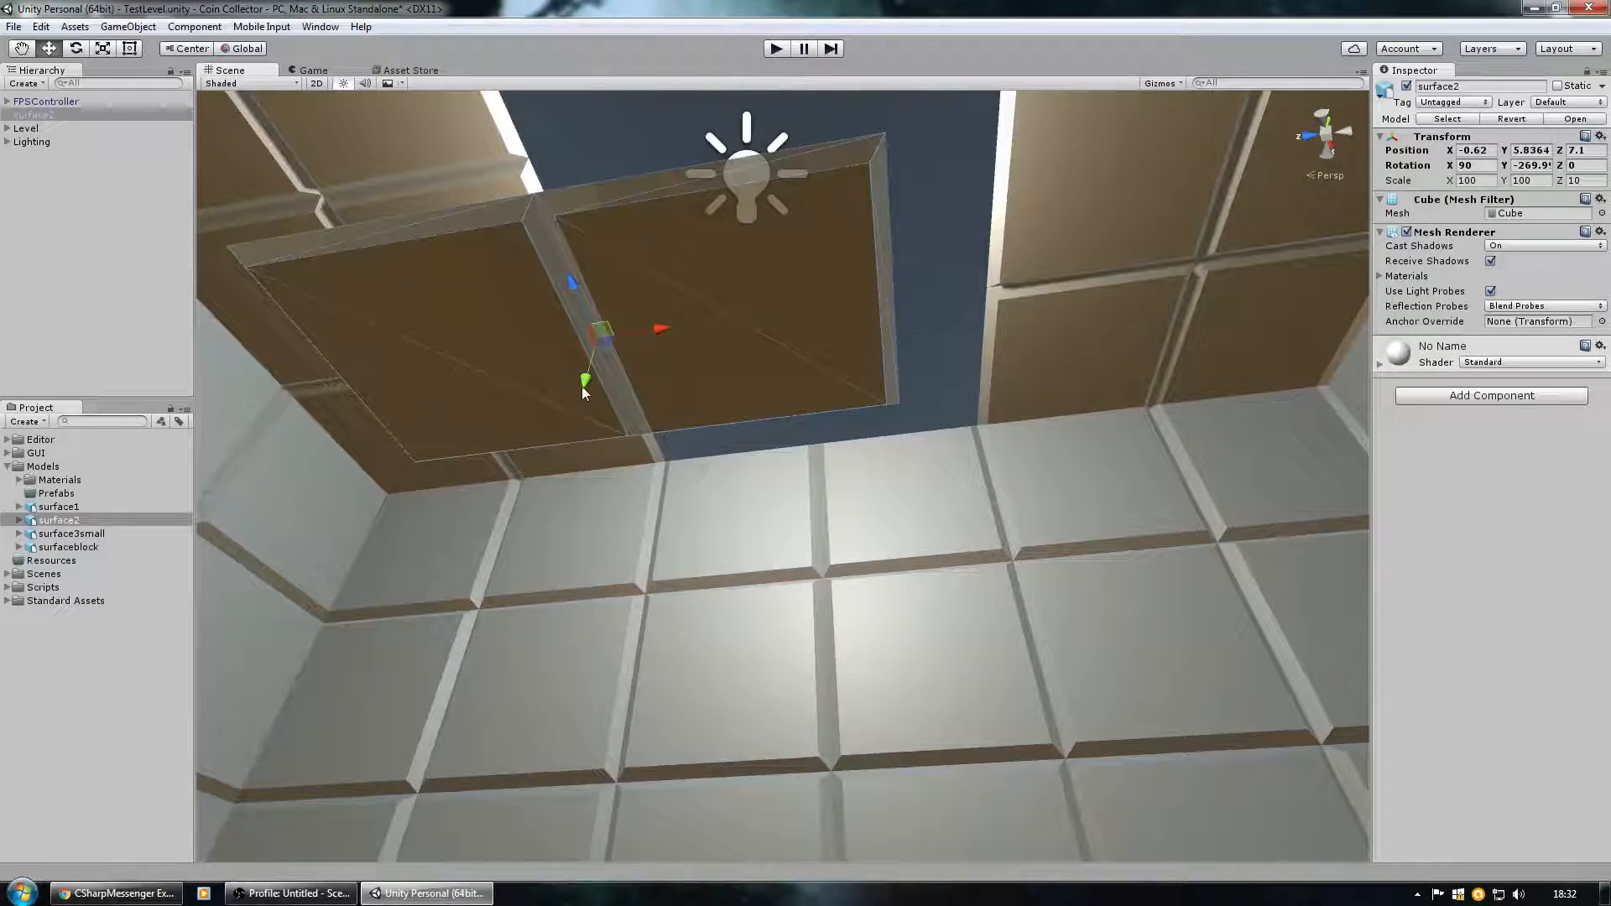
left_click_drag(584, 375, 595, 294)
right_click_drag(654, 349, 450, 315)
right_click_drag(739, 445, 1008, 733)
left_click_drag(765, 516, 893, 527, "ctrl")
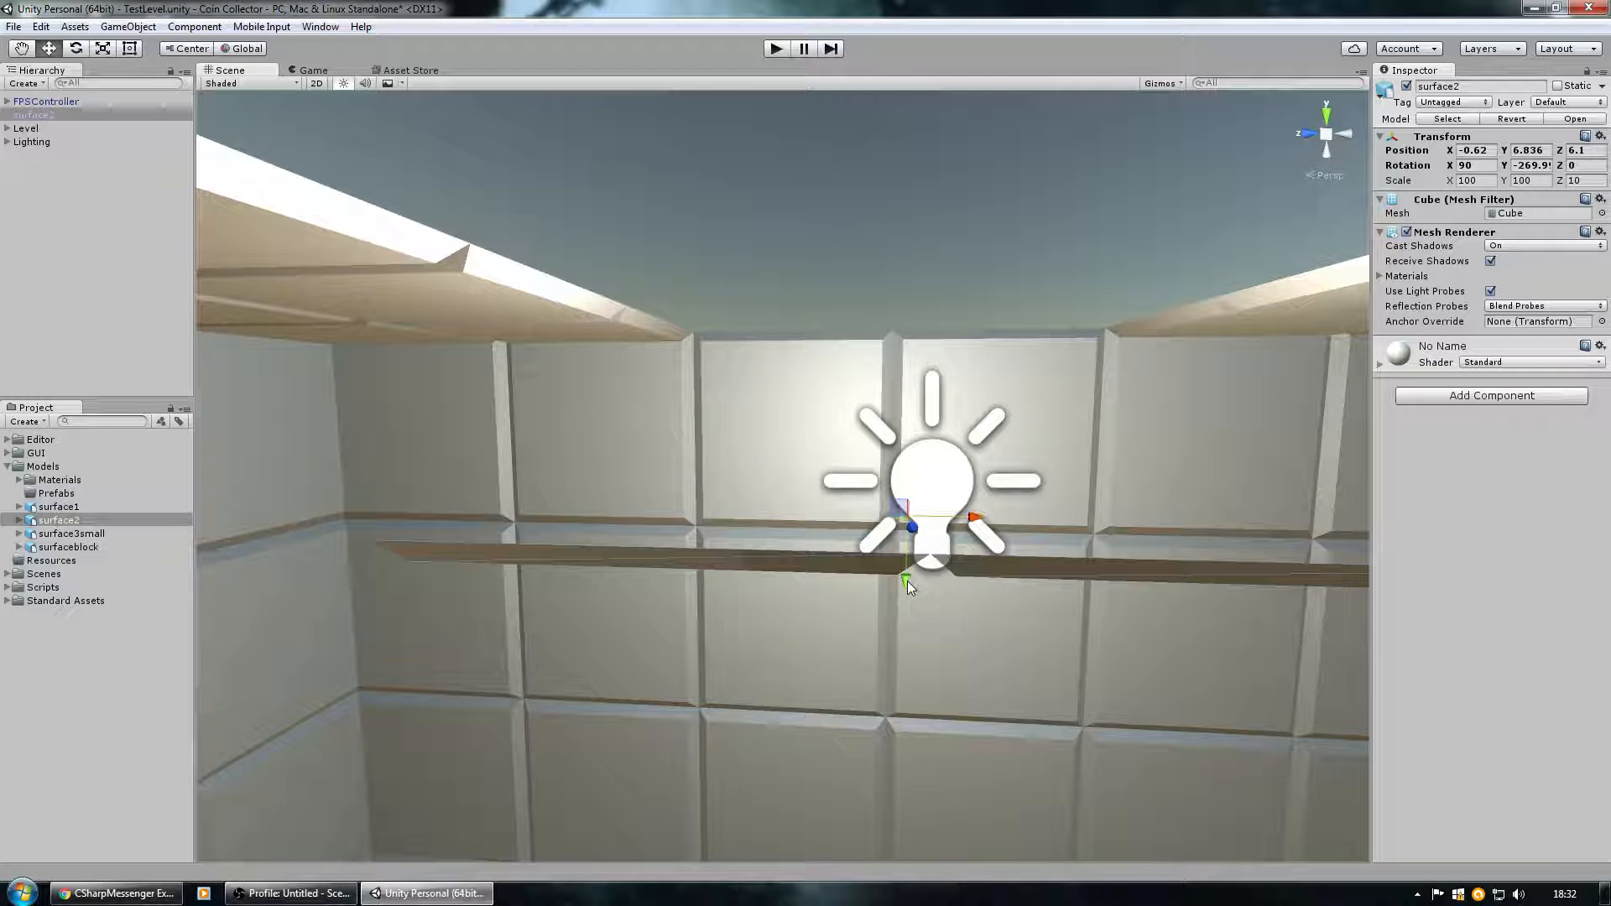
left_click_drag(907, 582, 910, 318, "ctrl")
right_click_drag(839, 495, 700, 457)
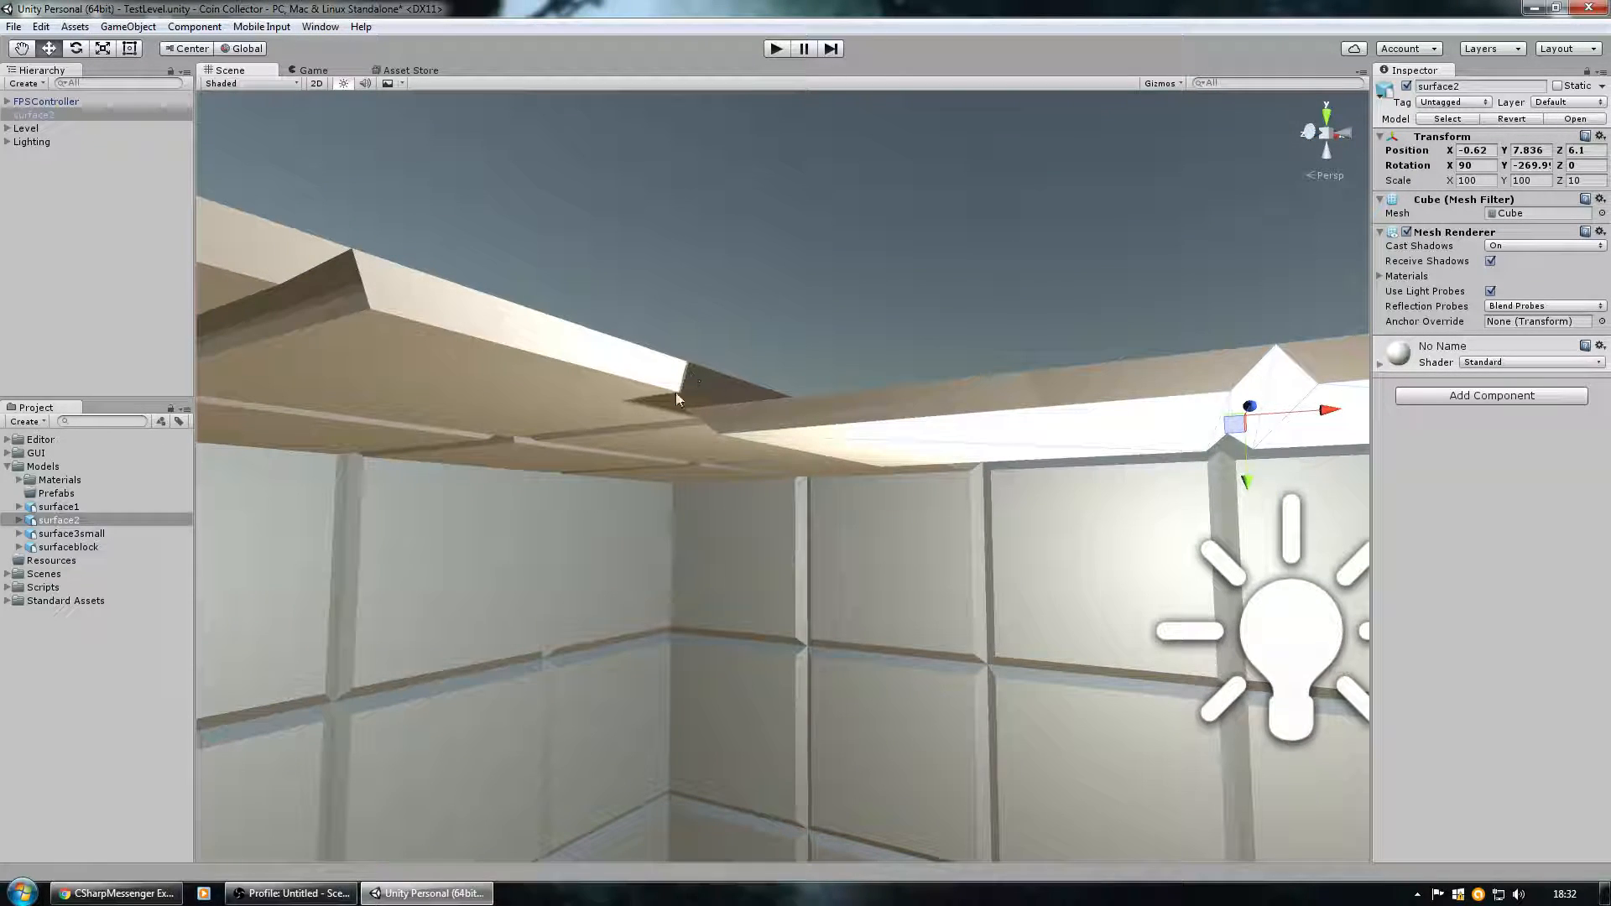
right_click_drag(1110, 490, 1214, 496)
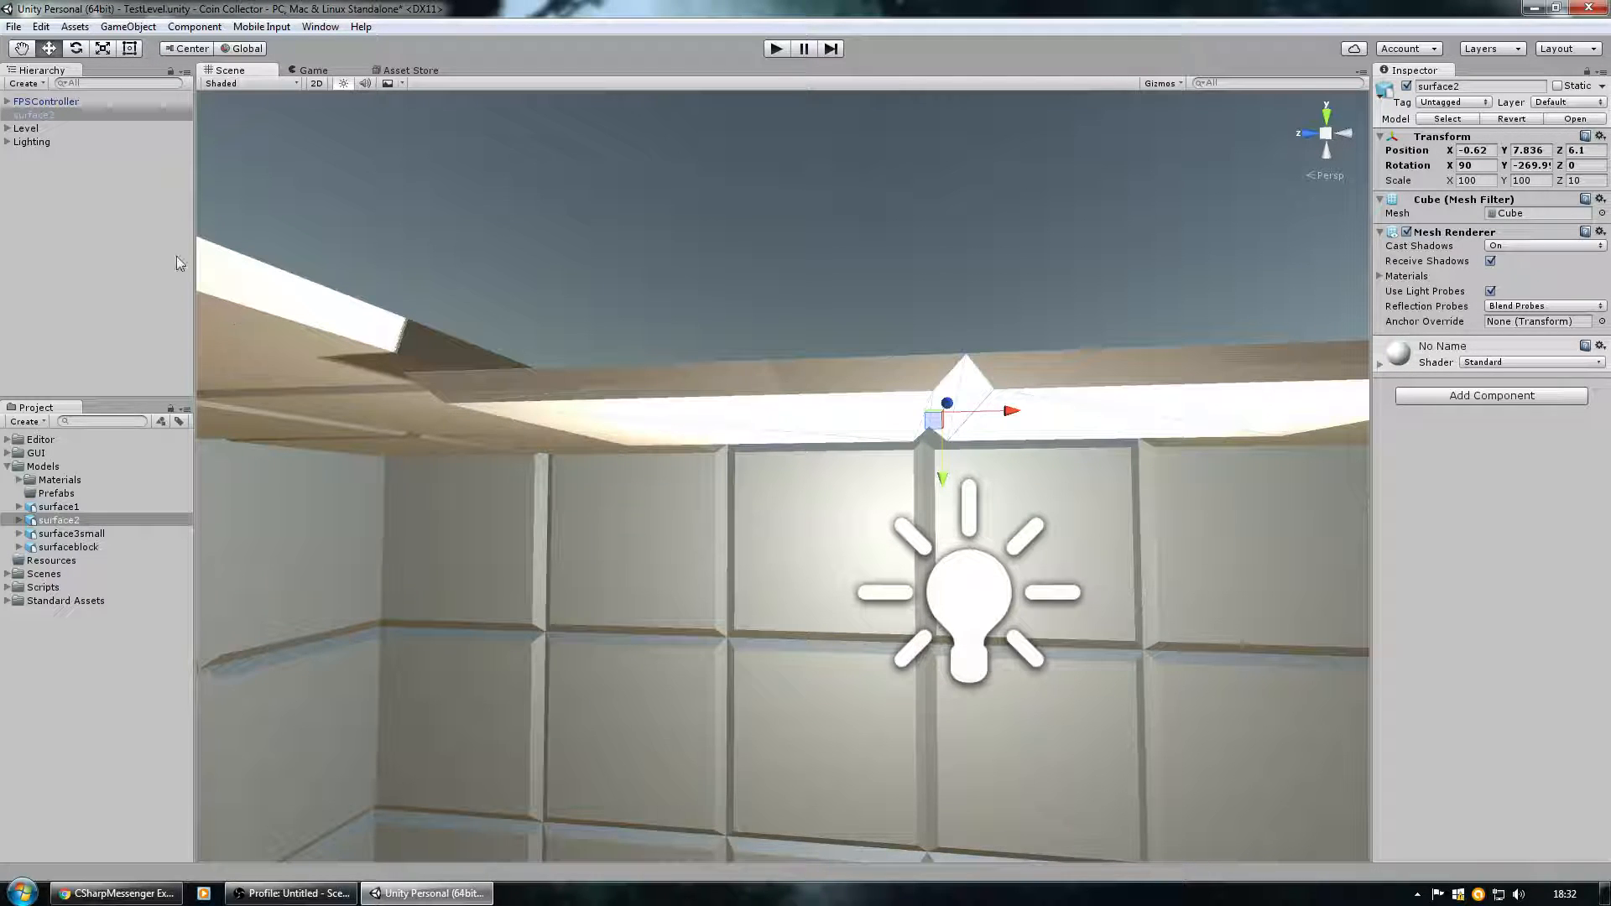
Snap the panel to the grid on all axes and shift it to X 2, Y 8, Z 6 beside the opening.
left_click(40, 26)
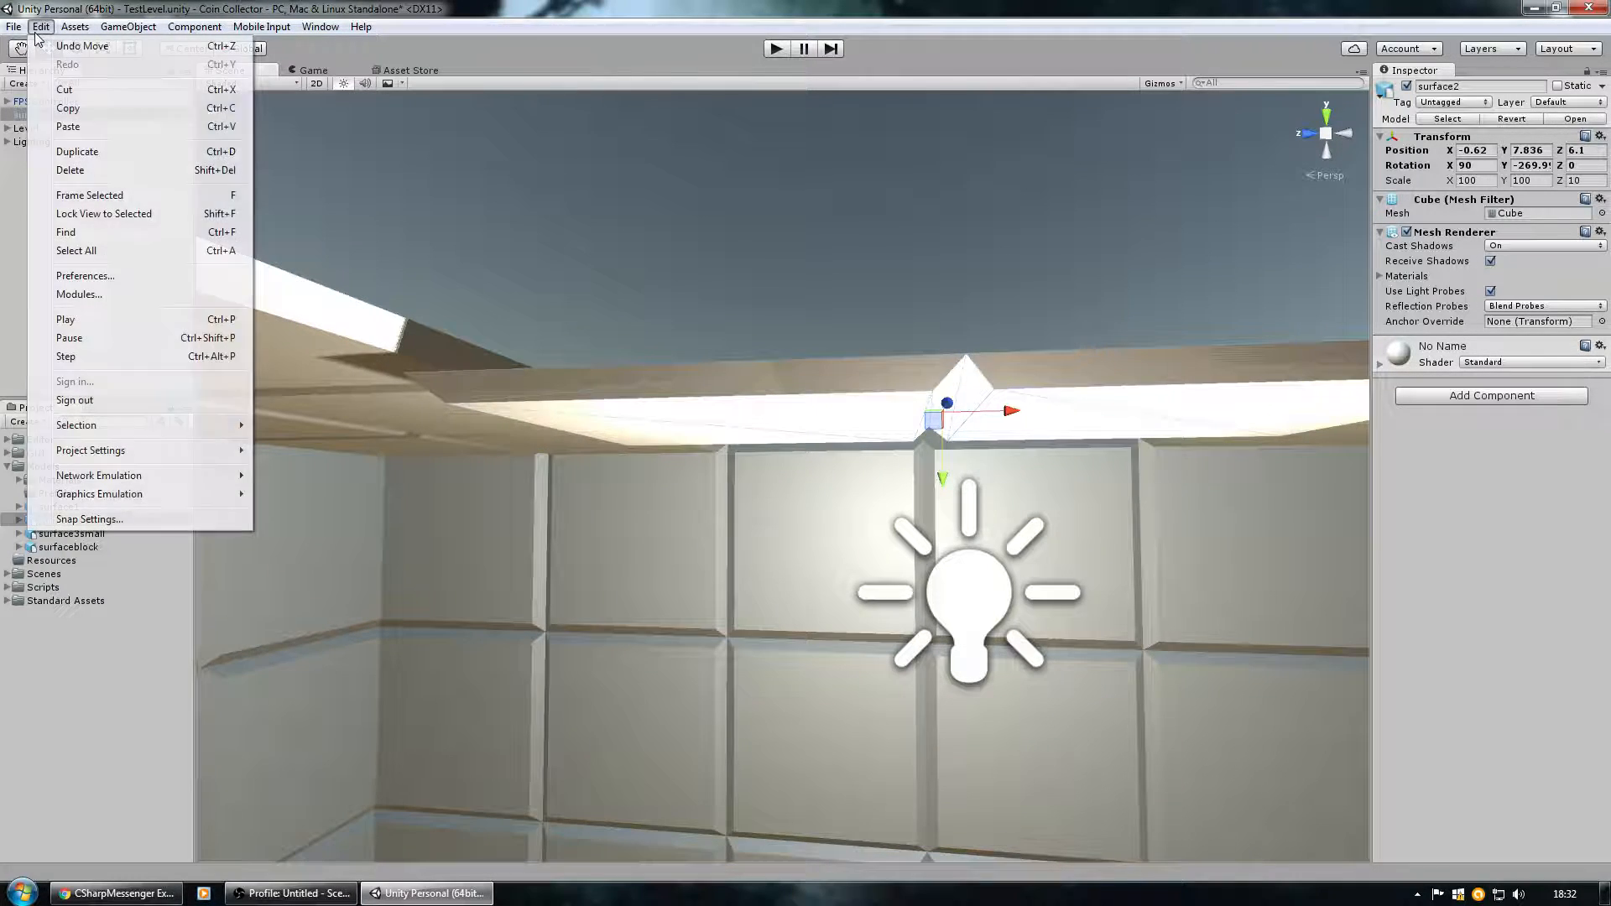
left_click(105, 520)
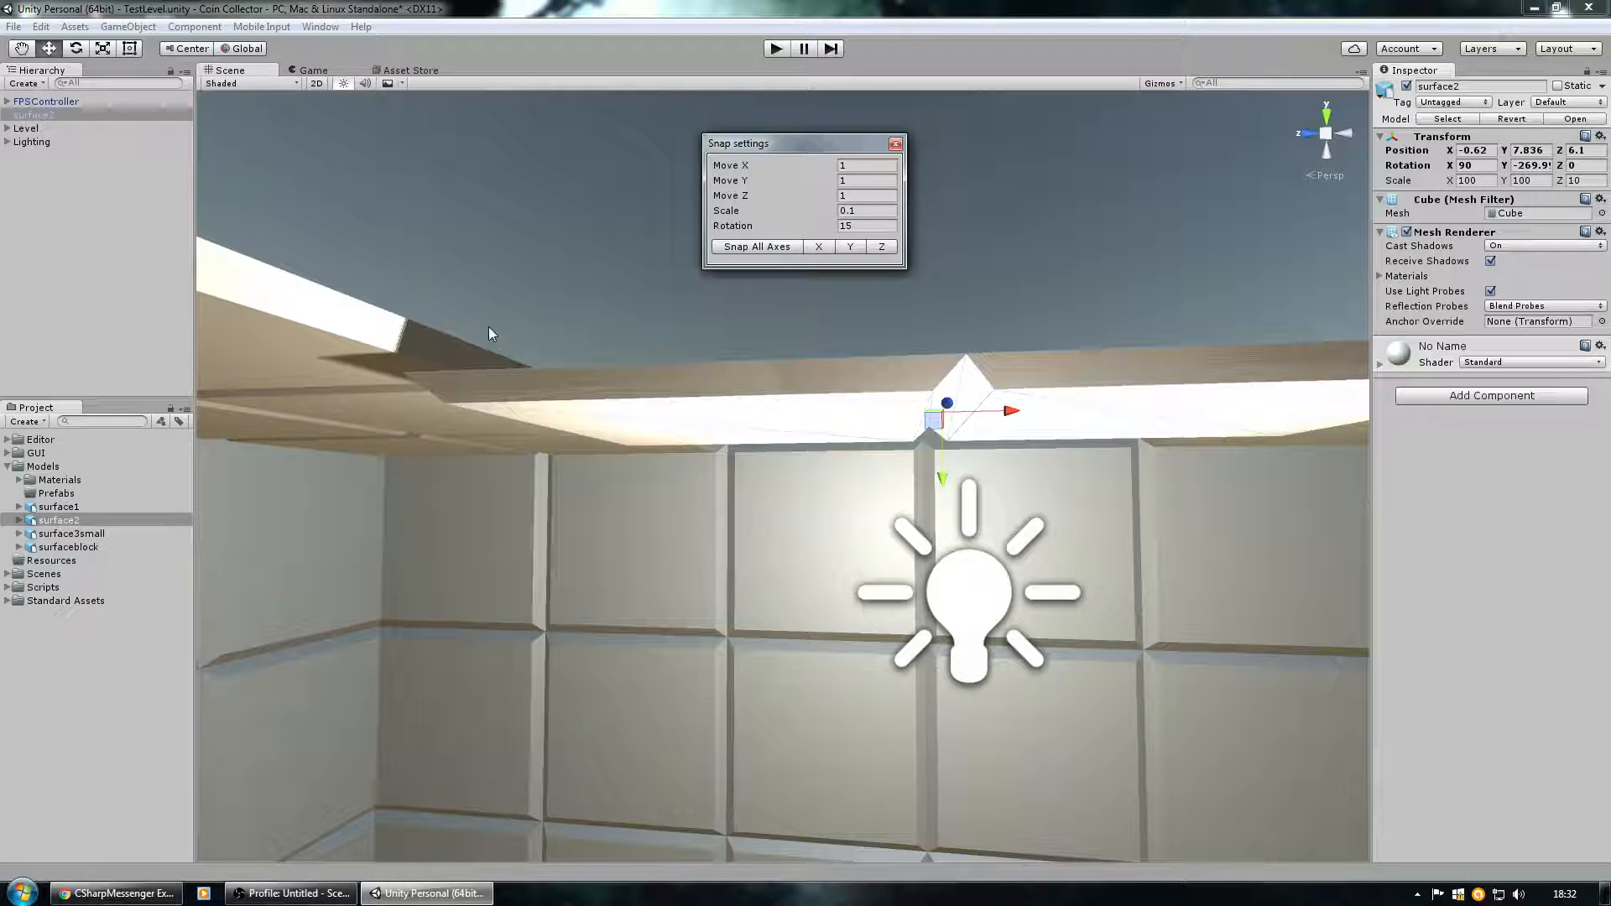
left_click(746, 246)
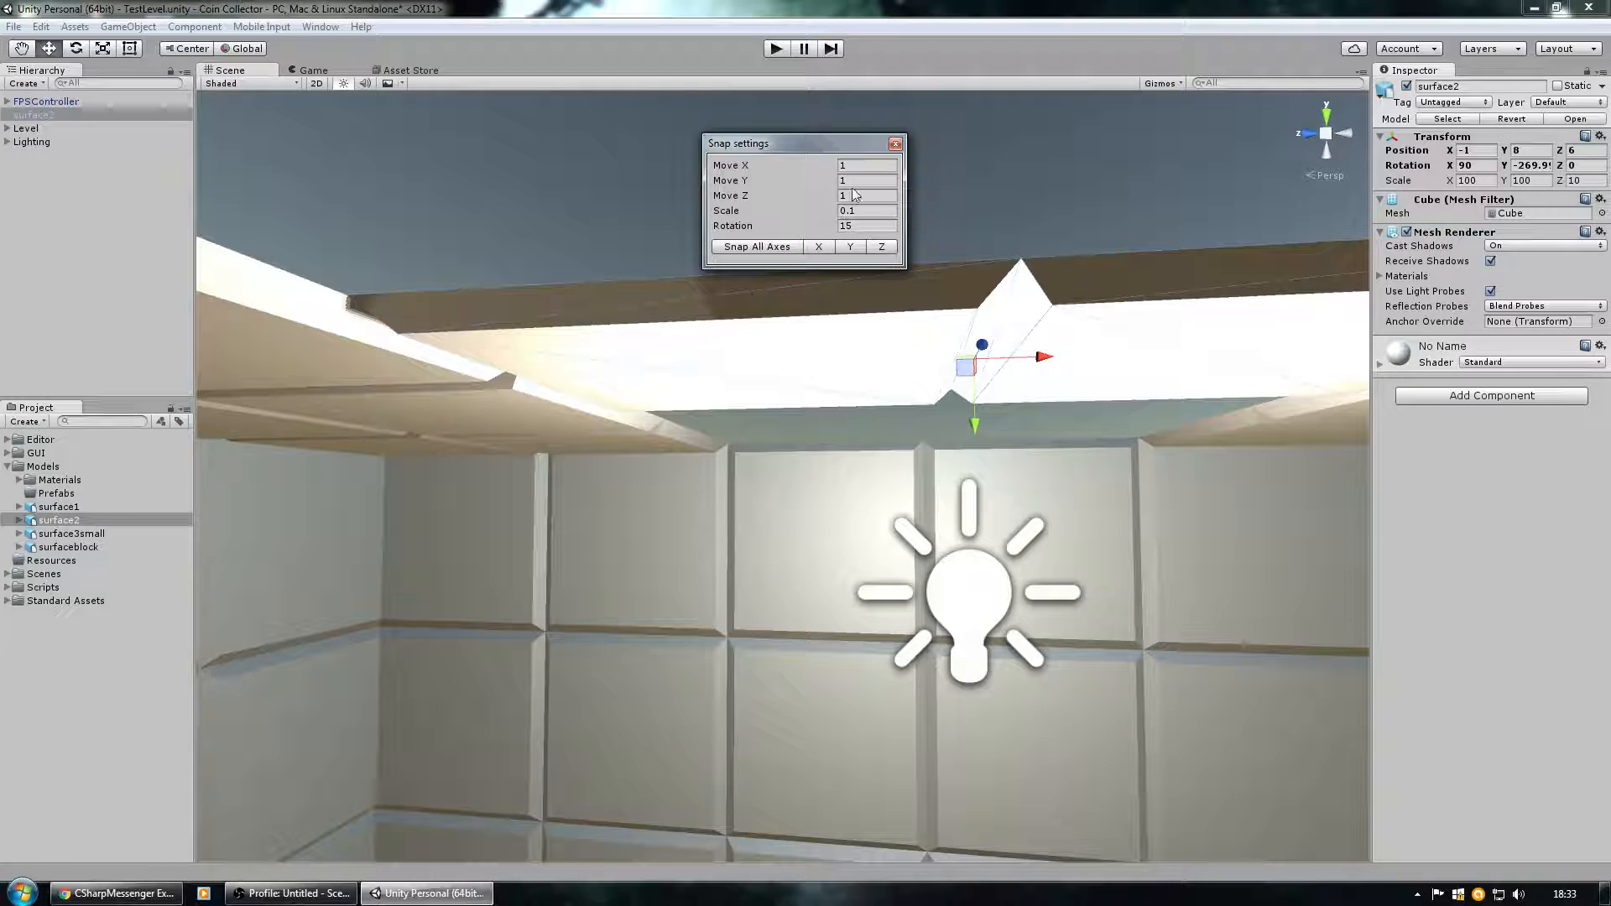
left_click(894, 143)
right_click_drag(710, 300, 965, 297)
left_click_drag(918, 310, 505, 346)
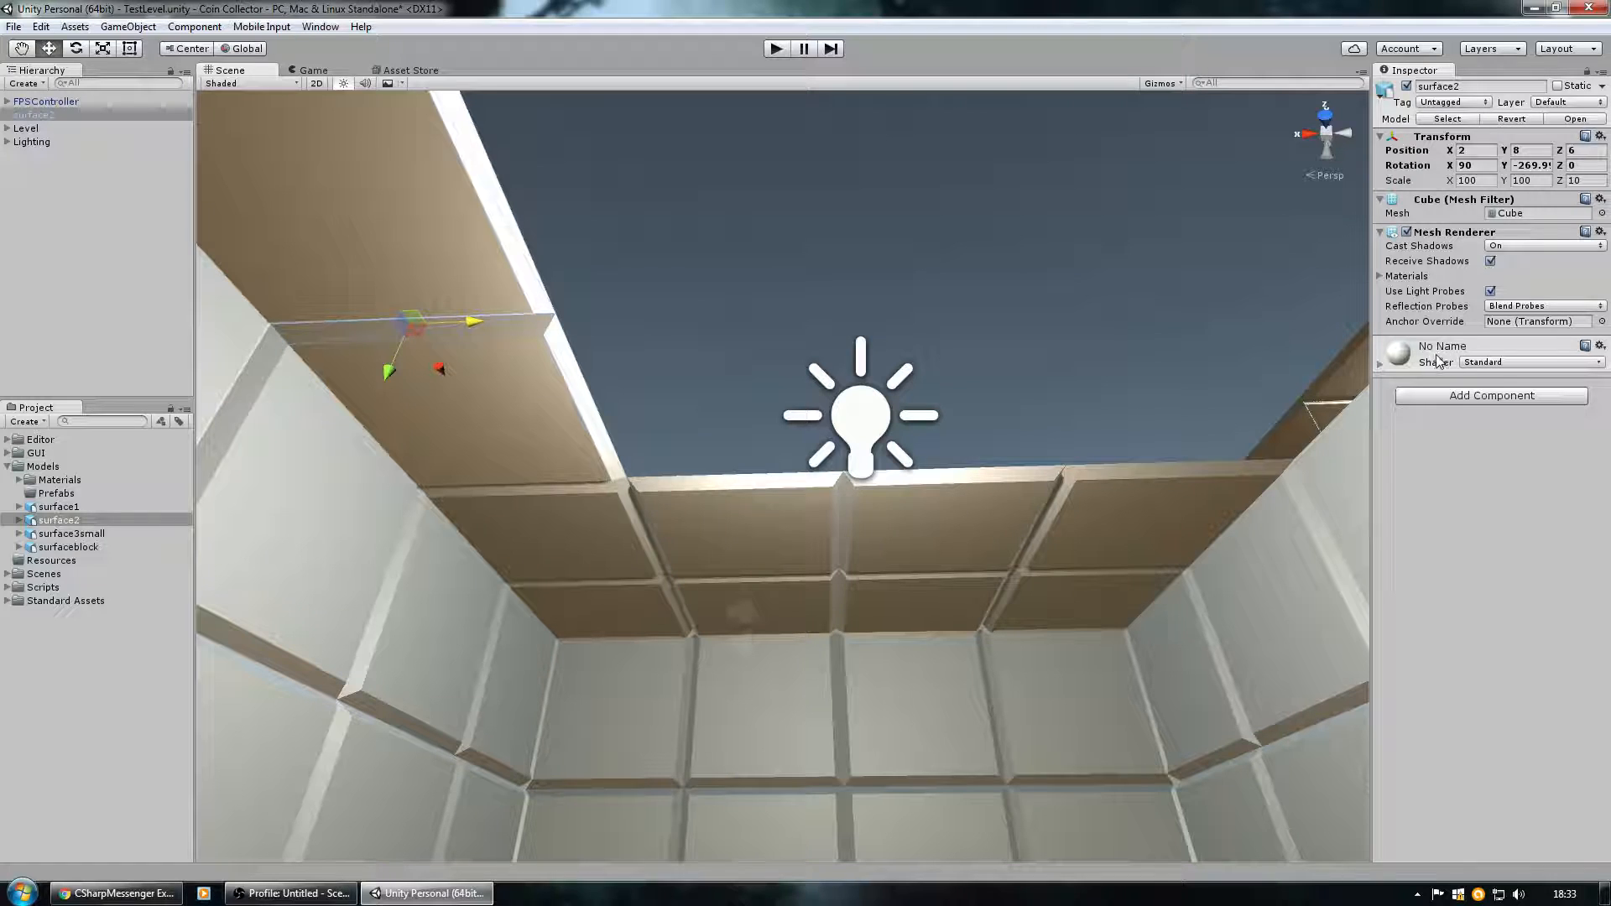
Add a Box Collider component to the surface2 panel.
left_click(1451, 395)
left_click(1441, 491)
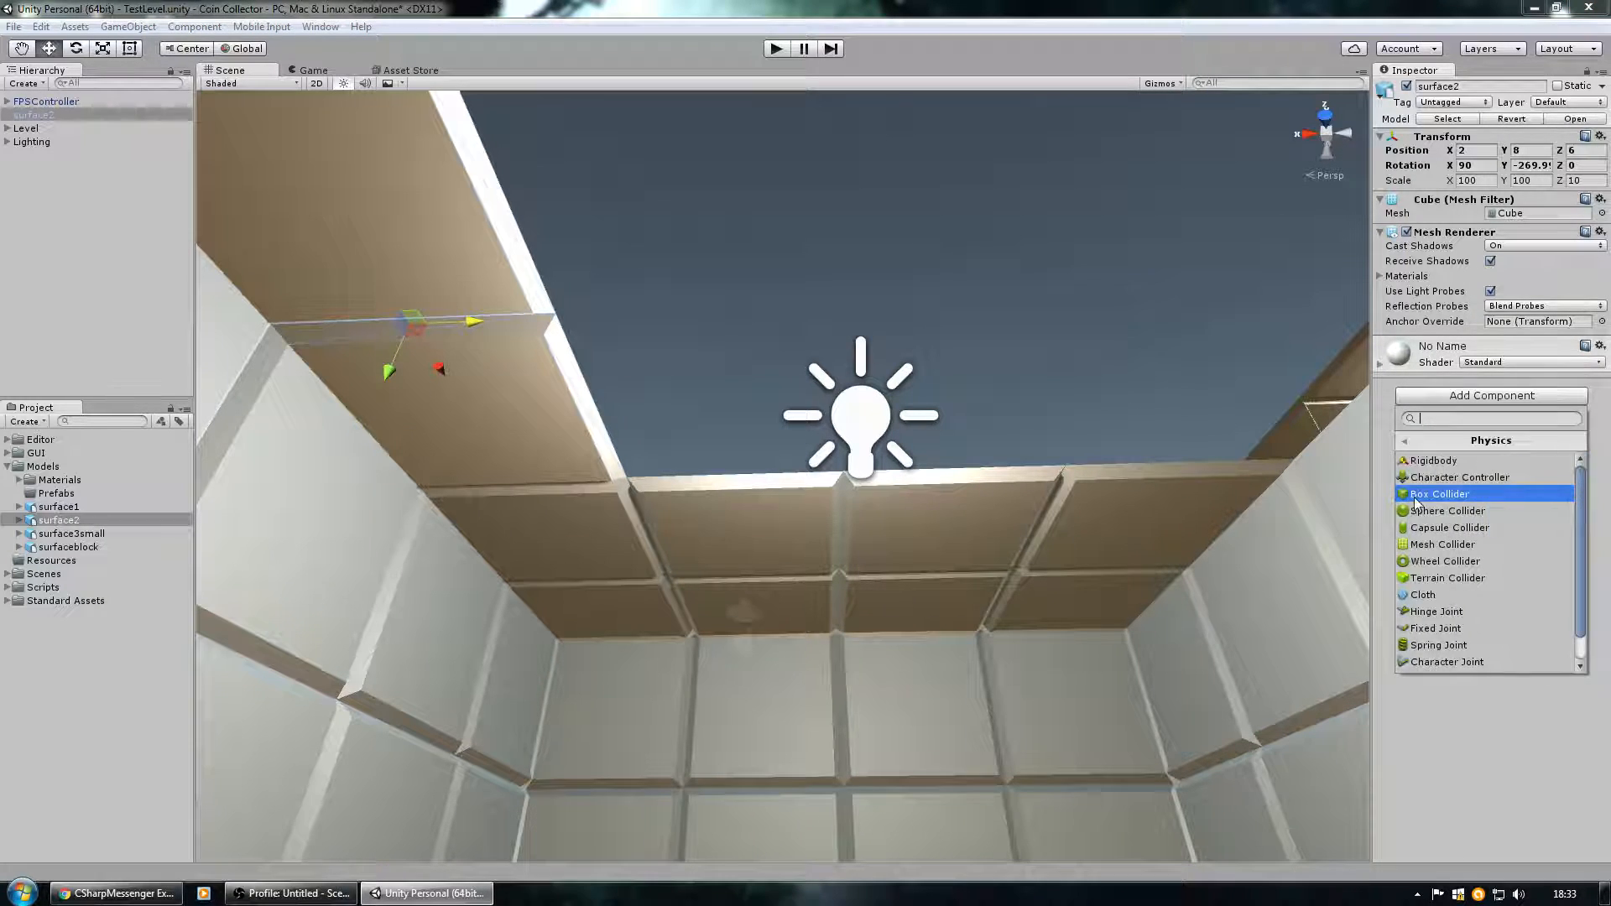
left_click(1442, 495)
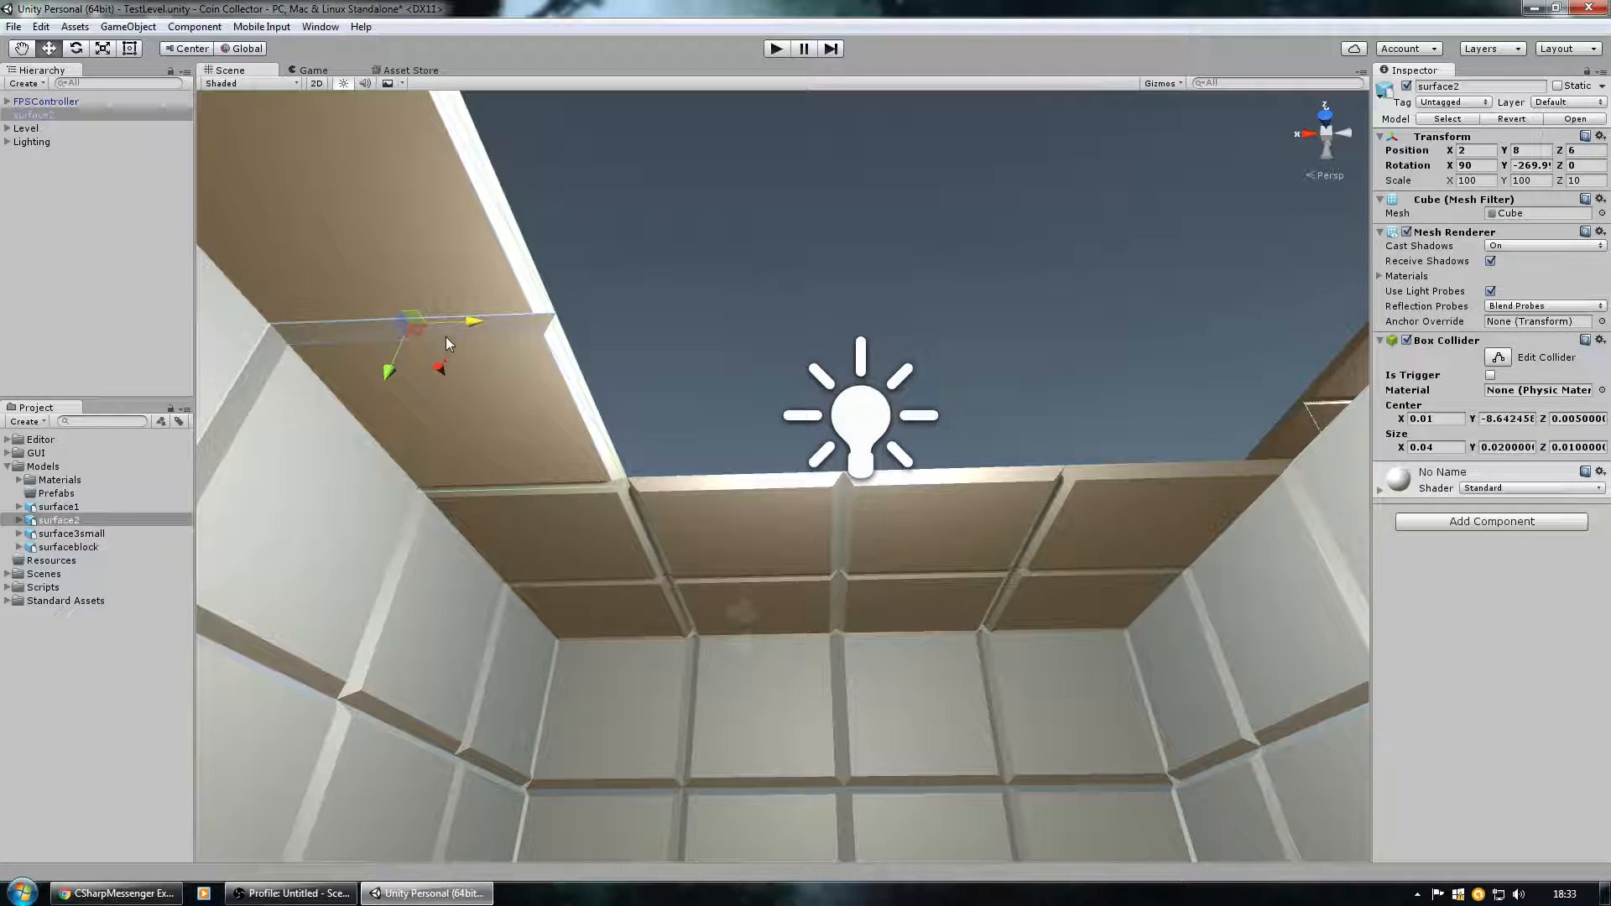
Duplicate the panel and place the copy on the opposite side of the ceiling opening at X -4.
left_click_drag(501, 320, 753, 335)
key("ctrl+z")
key("ctrl+d")
left_click_drag(345, 334, 1189, 349)
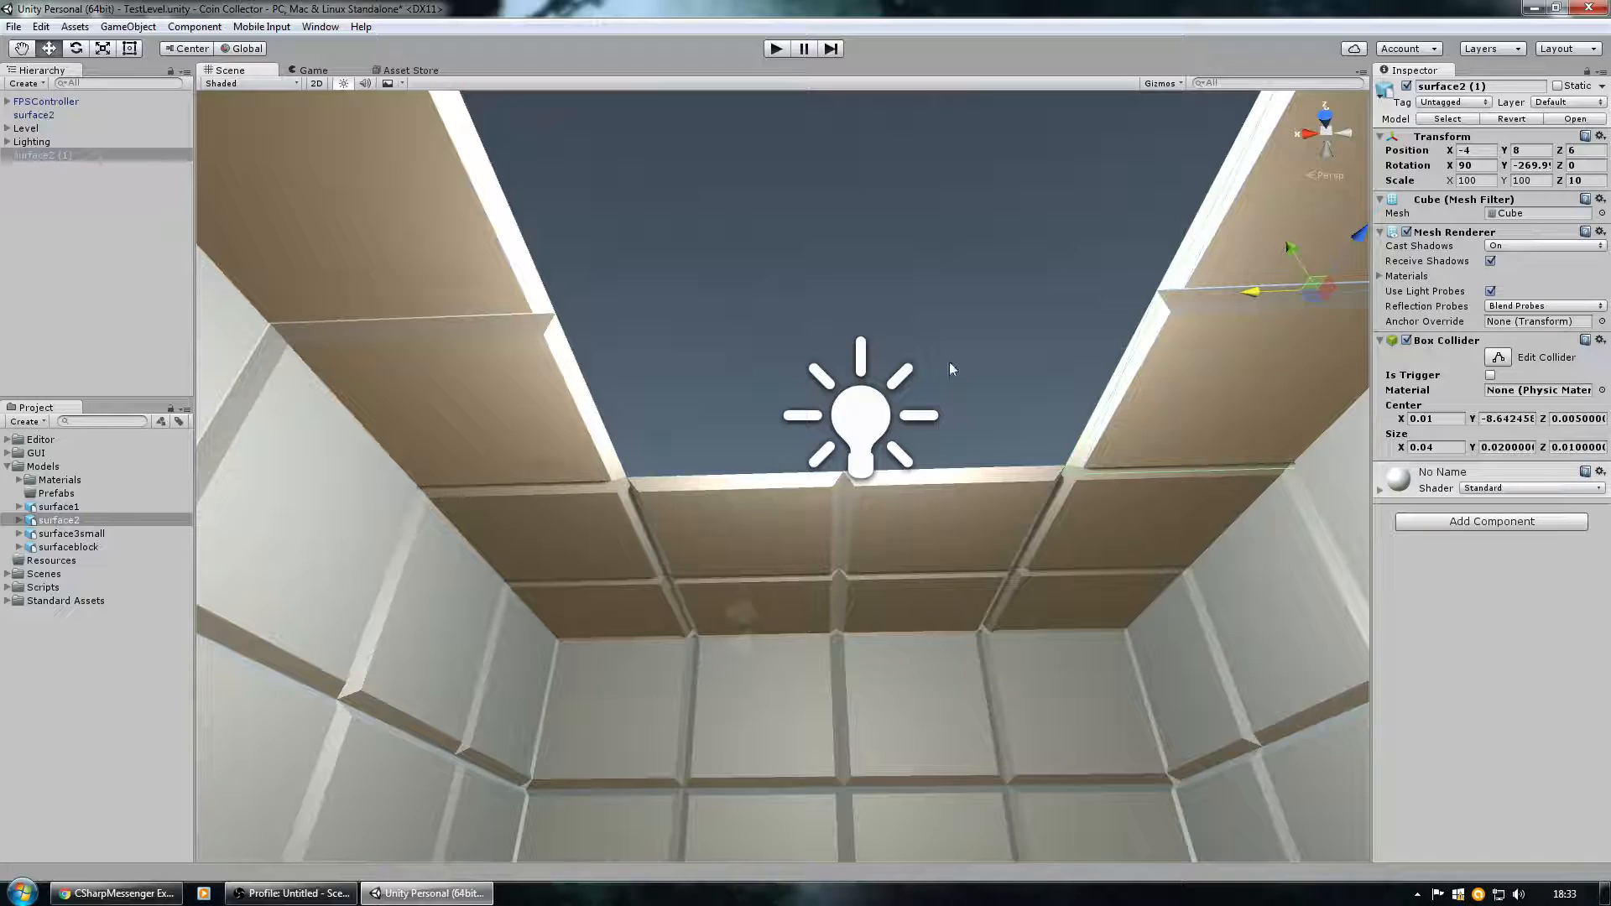
Duplicate the panel at X -4, move the copy to X -2, and rotate it upright to X rotation about 0.
left_click_drag(612, 380, 571, 306, "alt")
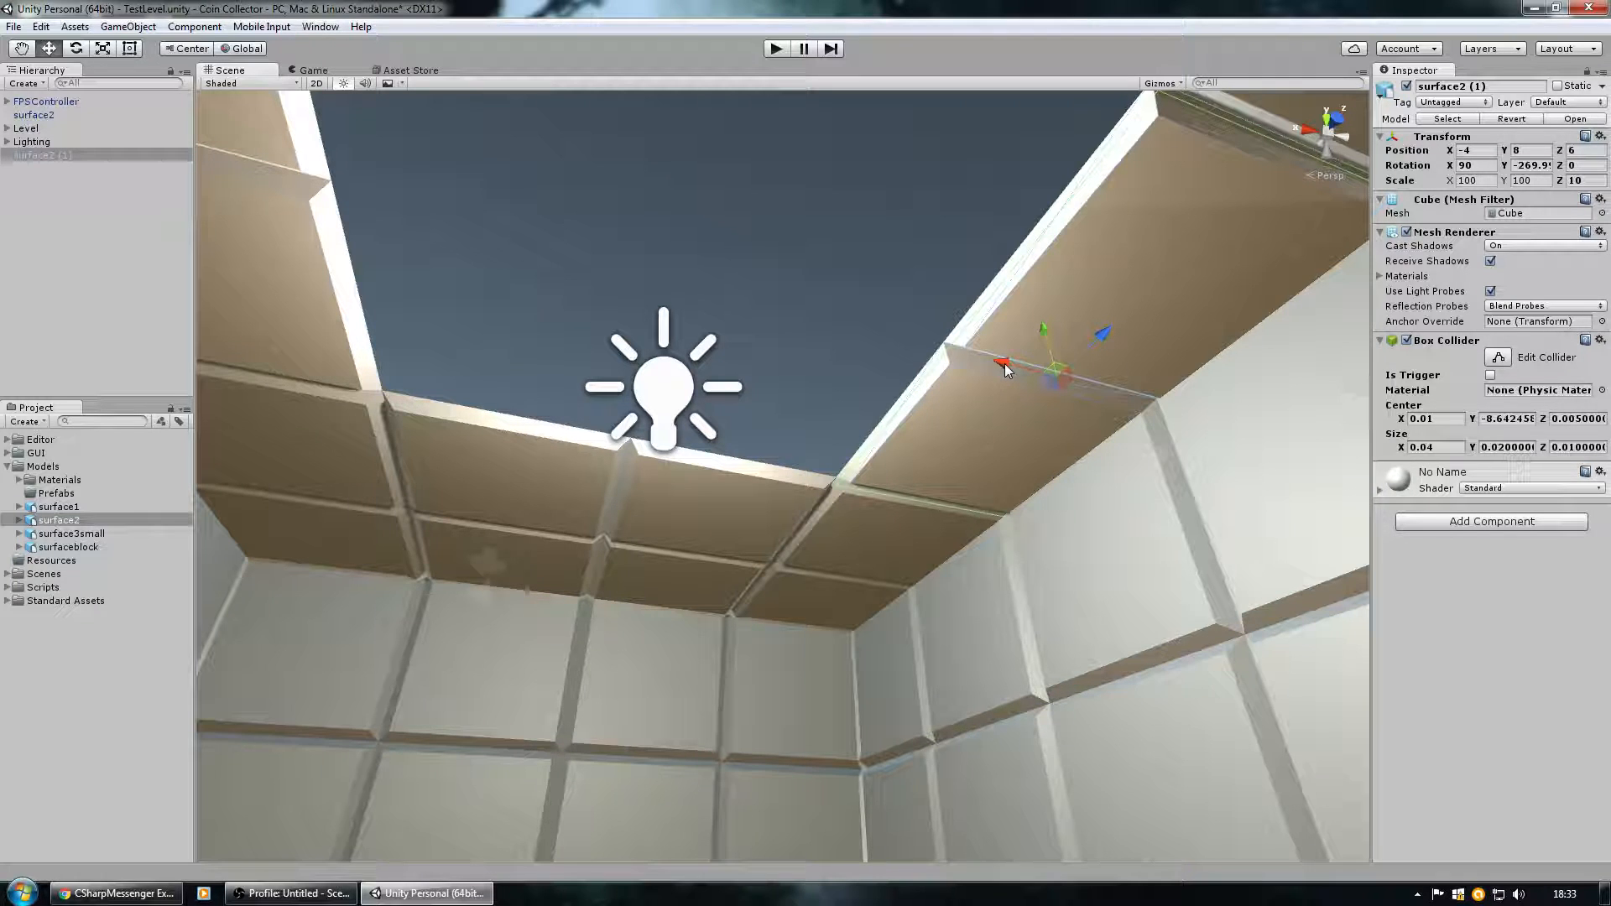
key("ctrl+d")
left_click_drag(1005, 366, 776, 356)
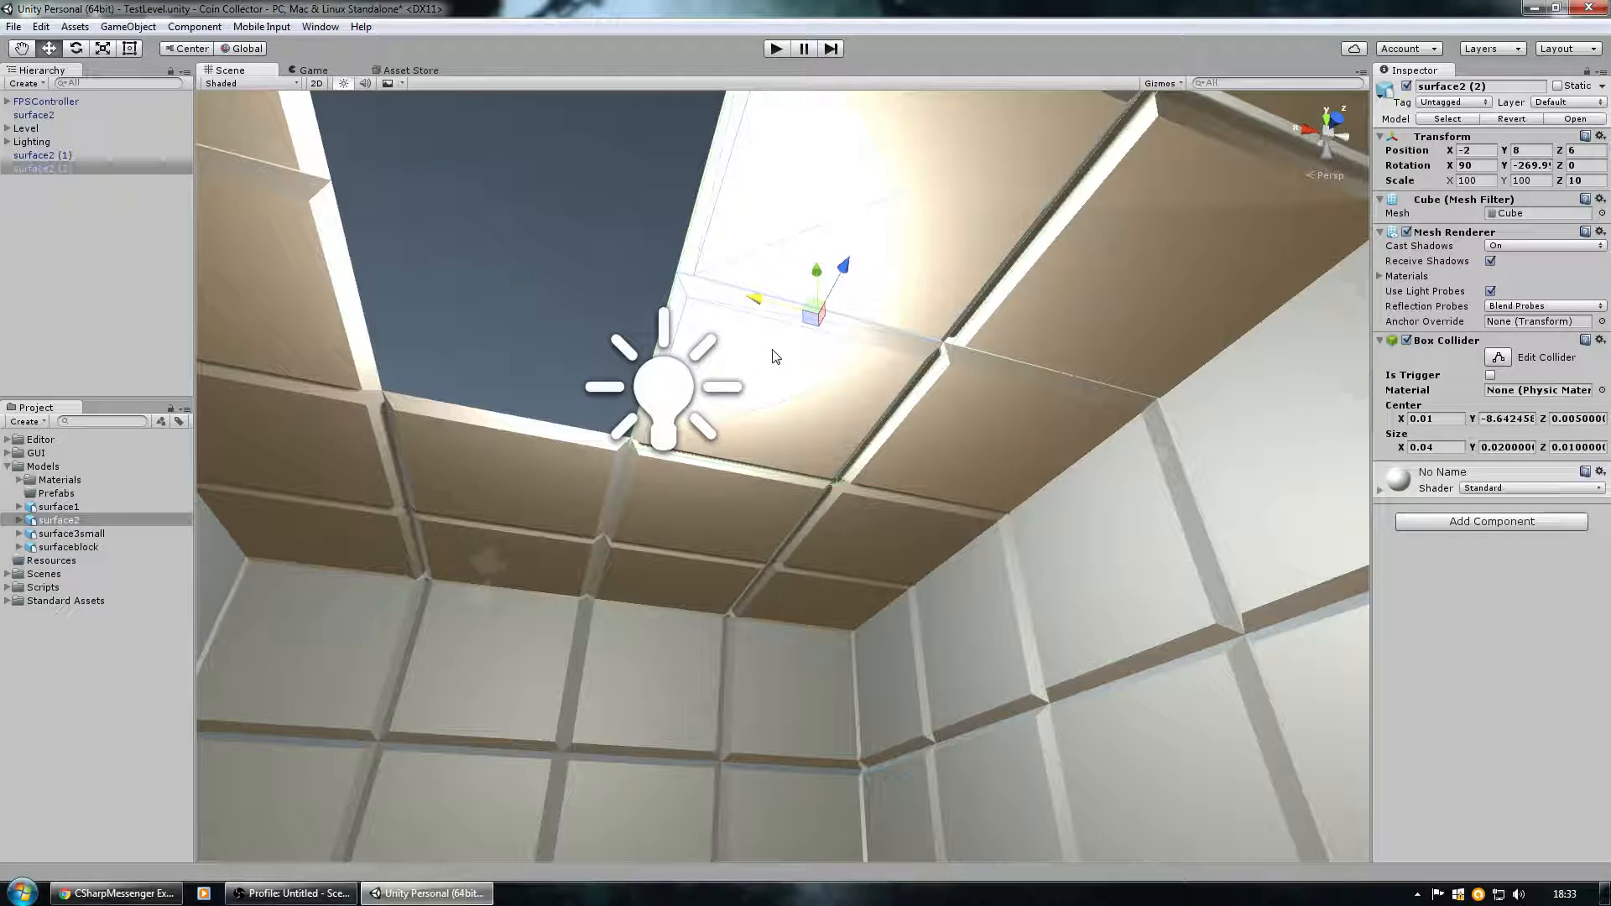
key("e")
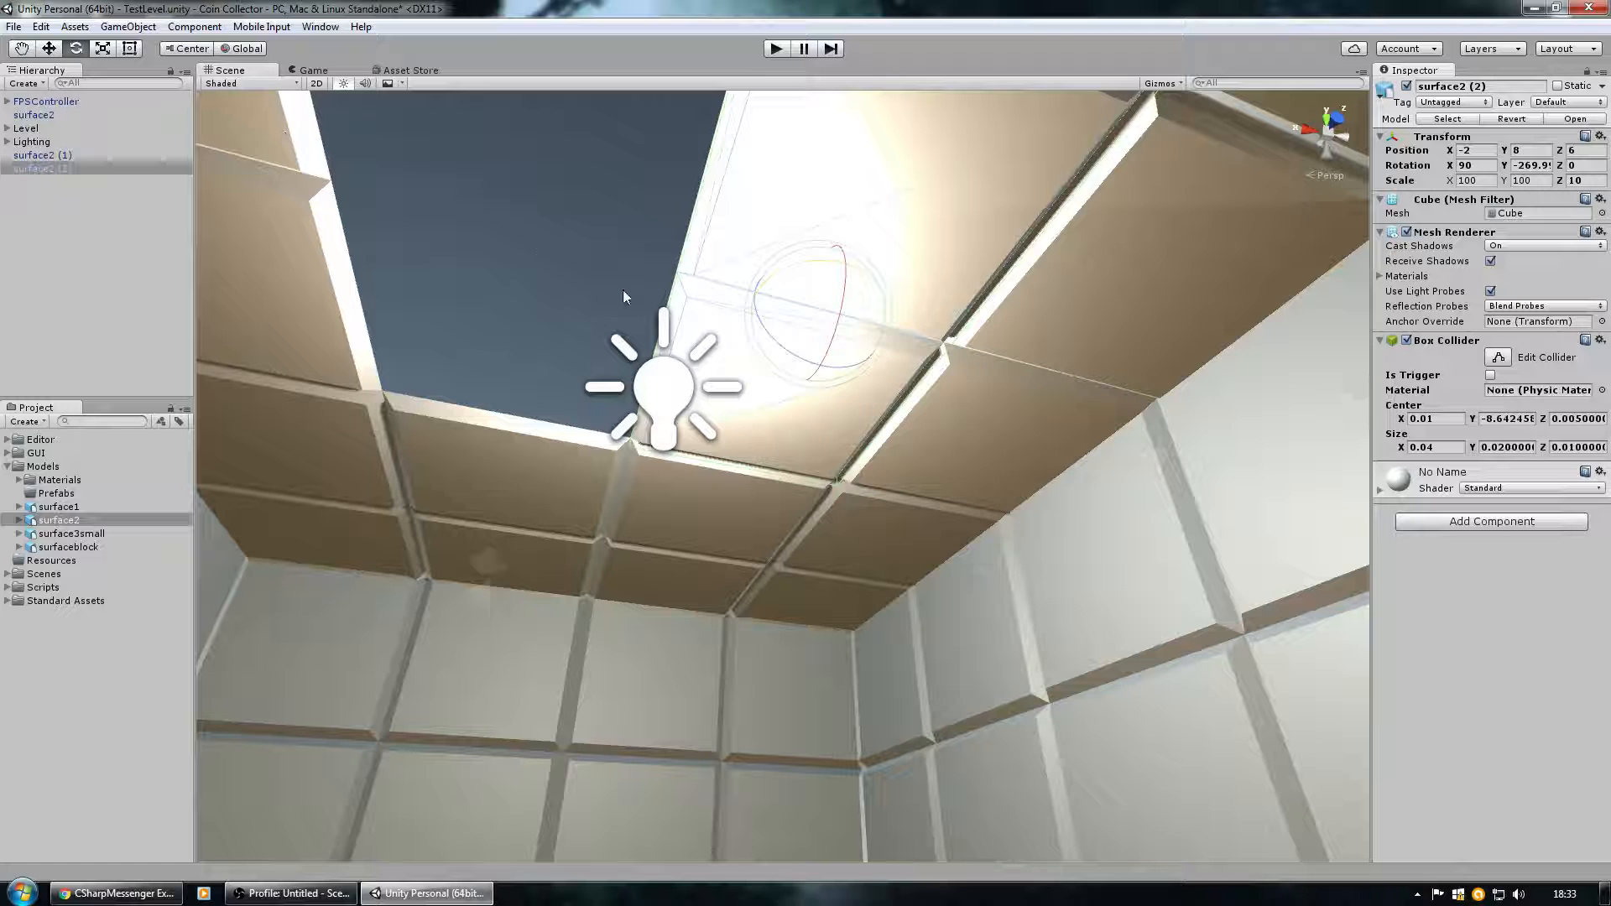
left_click_drag(782, 352, 642, 178)
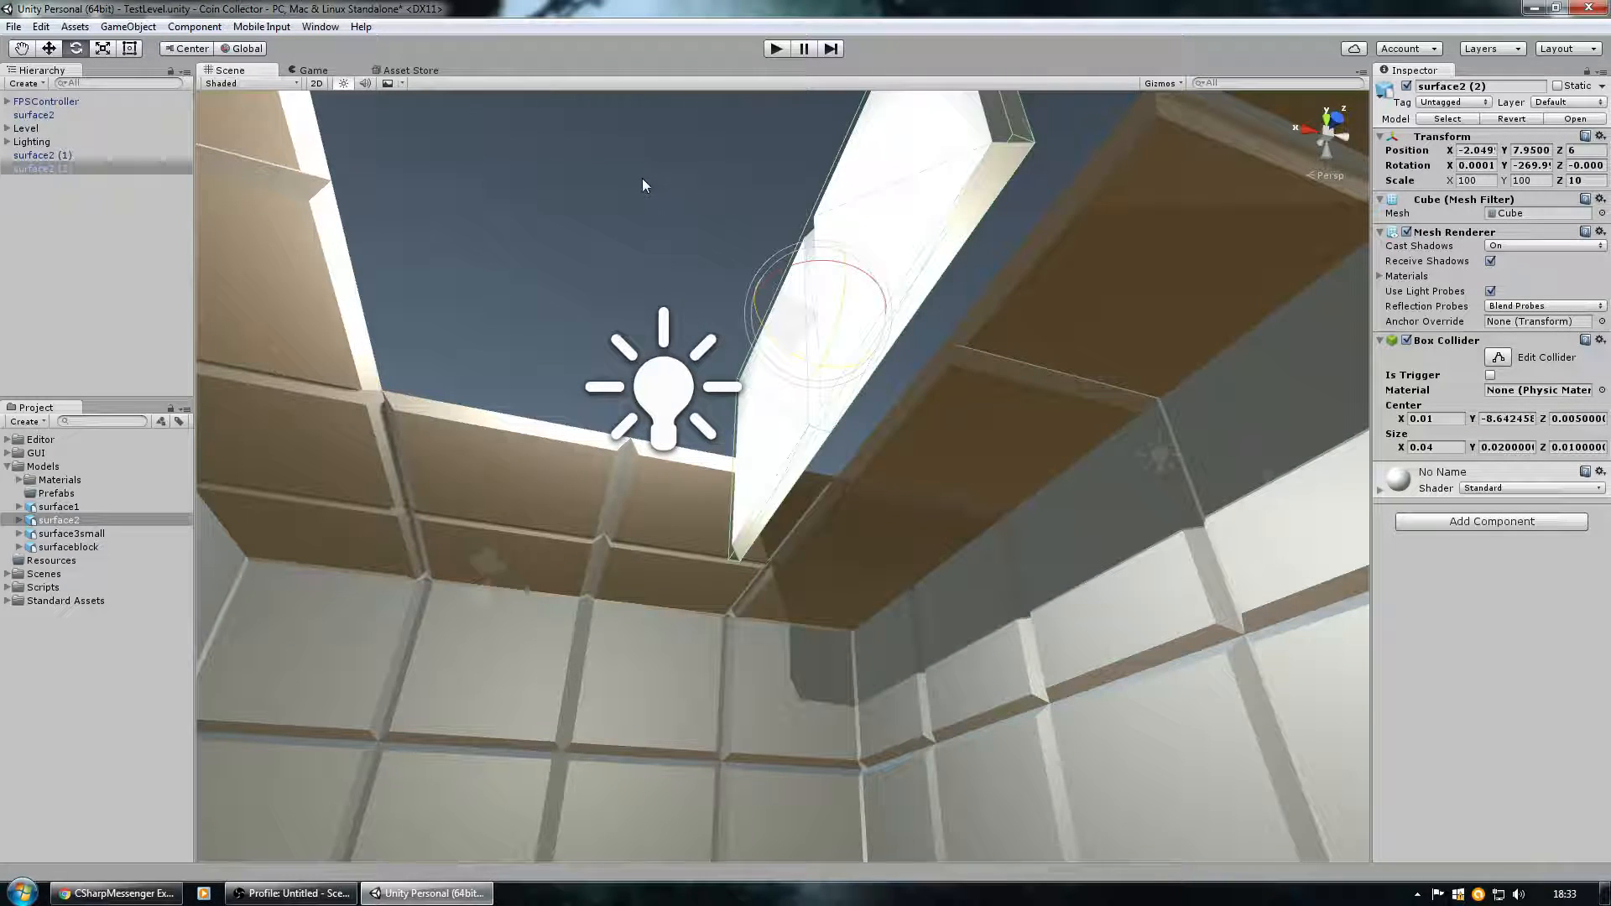
Snap the upright panel to the grid on all axes and move it to X -3, Y 9 along the opening's edge.
left_click(44, 28)
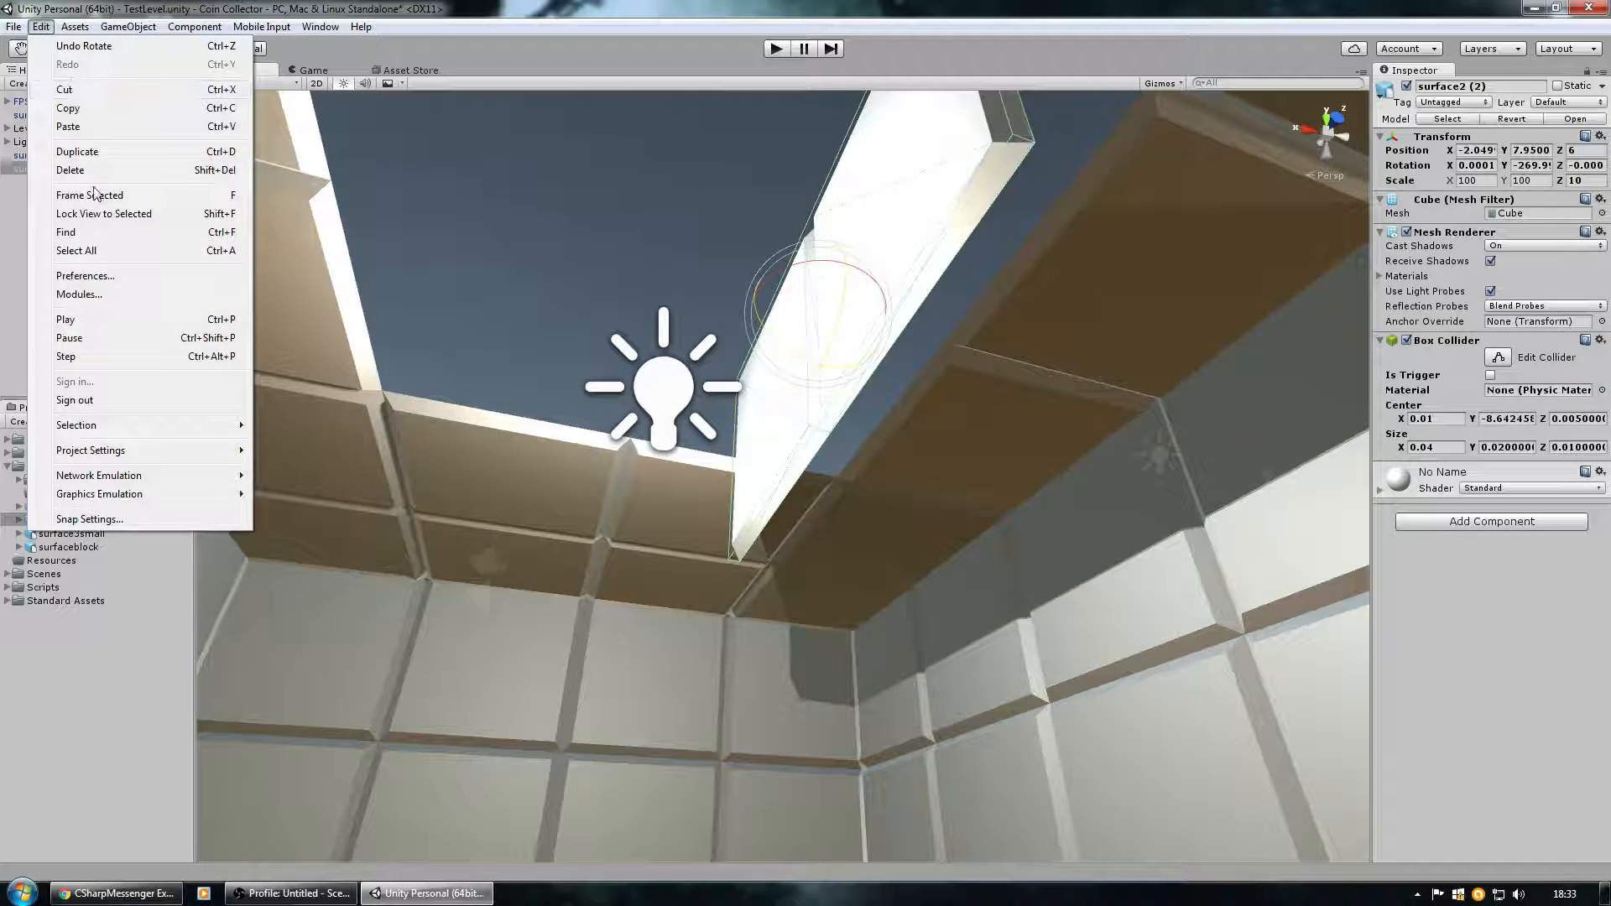
left_click(89, 518)
left_click(756, 246)
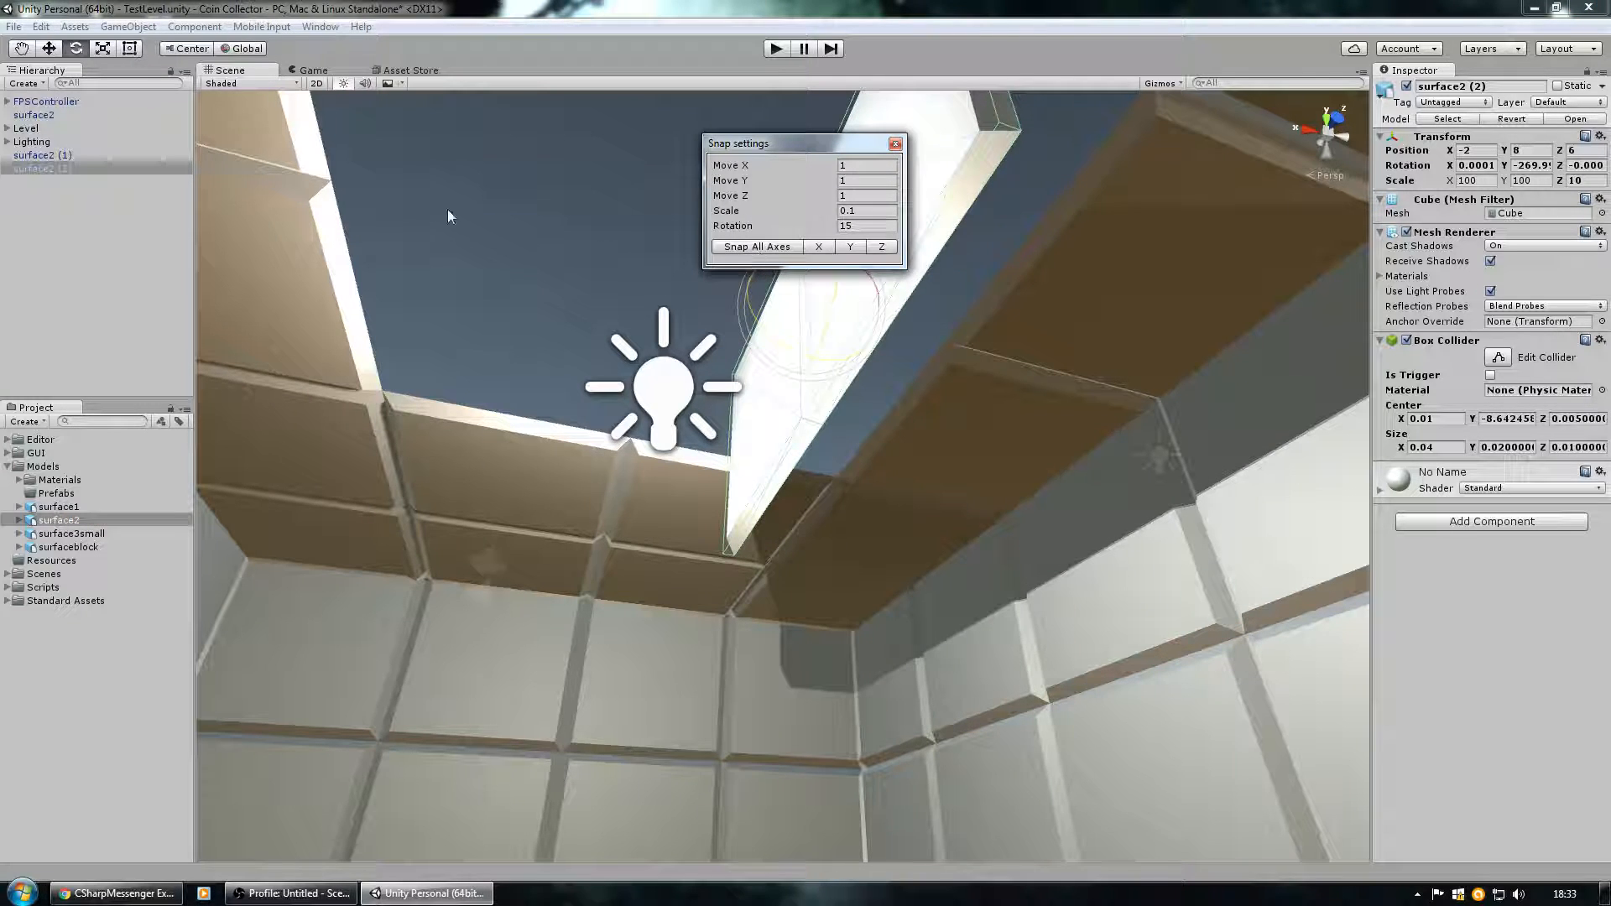
left_click(48, 48)
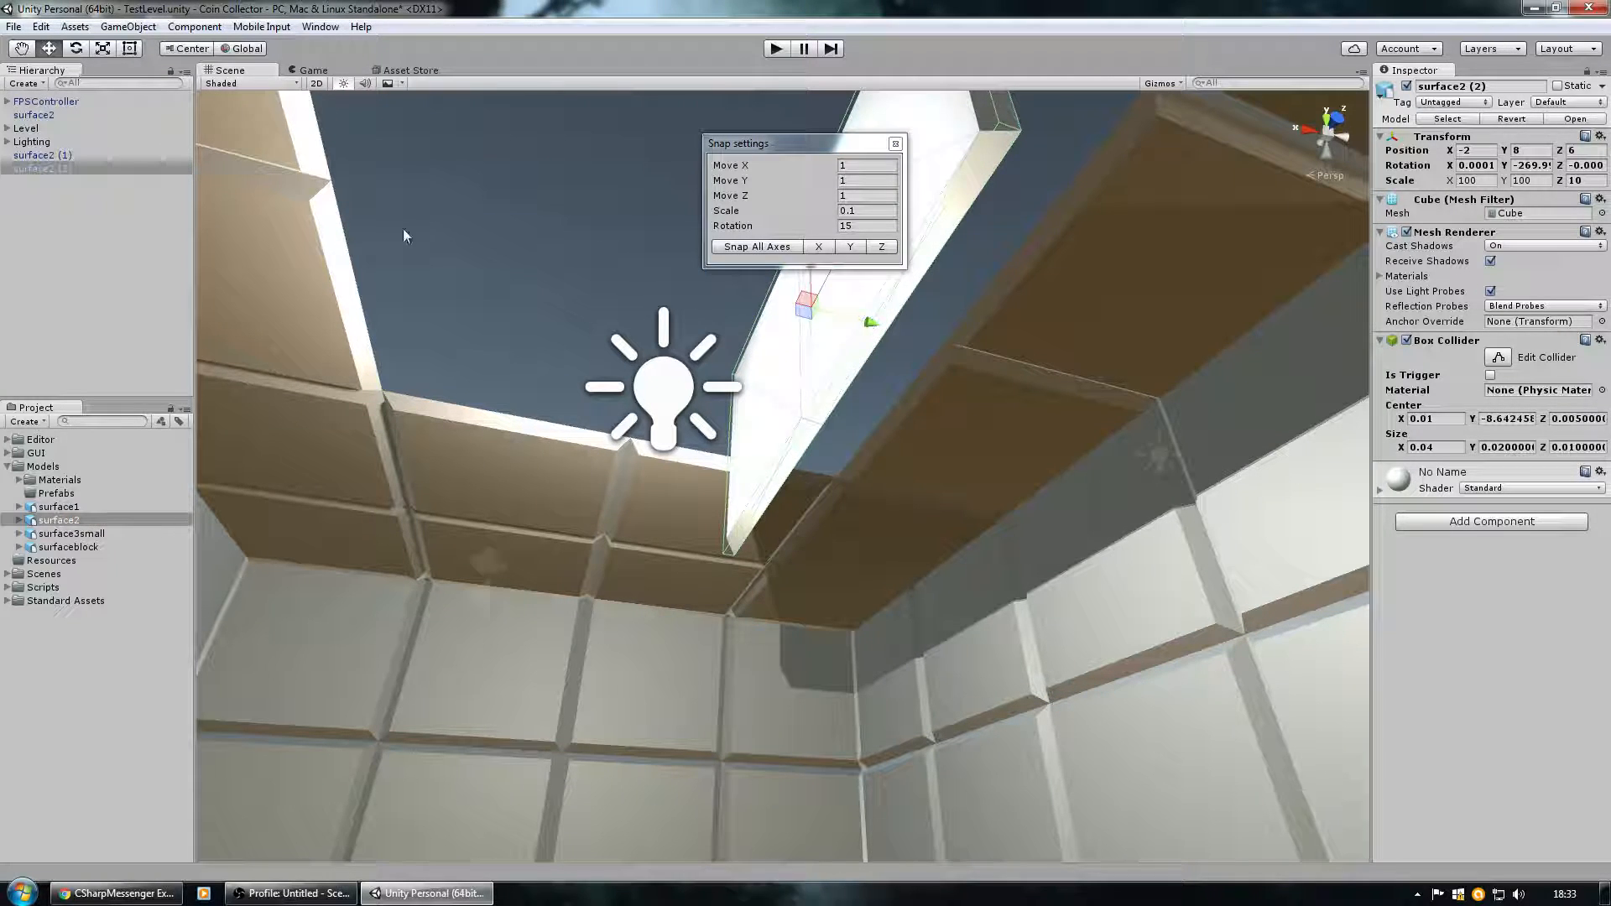
left_click(894, 143)
left_click_drag(873, 326, 920, 245)
right_click_drag(850, 380, 779, 365)
key("d")
key("a")
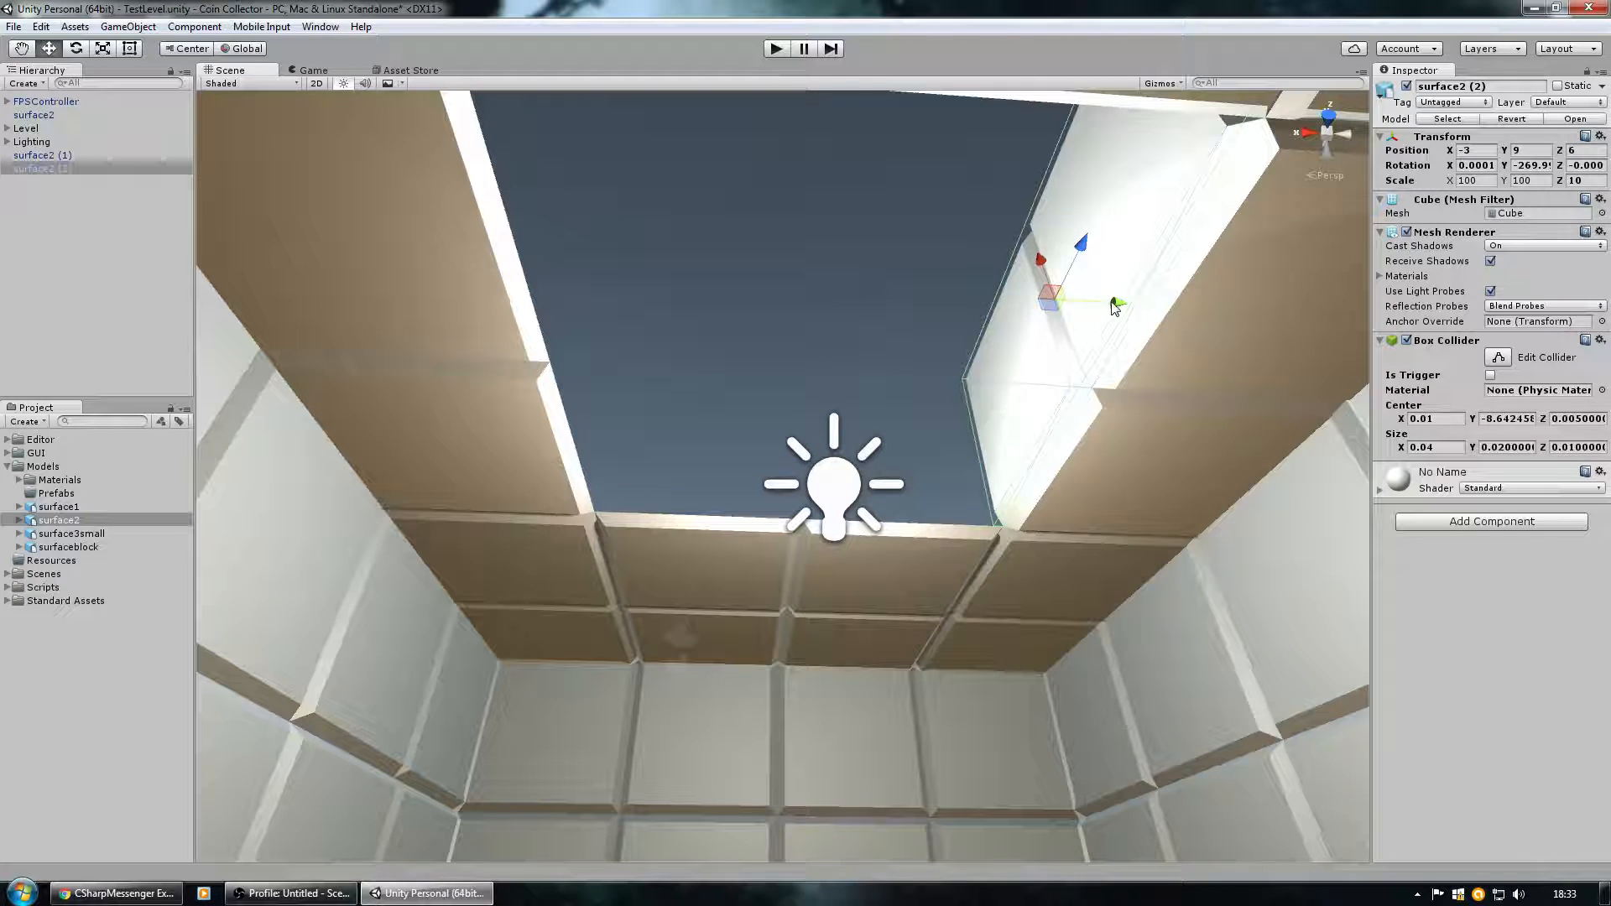
Duplicate the upright panel, turn the copy to Y rotation about -450, snap it to the grid and place it along the opening's opposite edge.
key("ctrl+d")
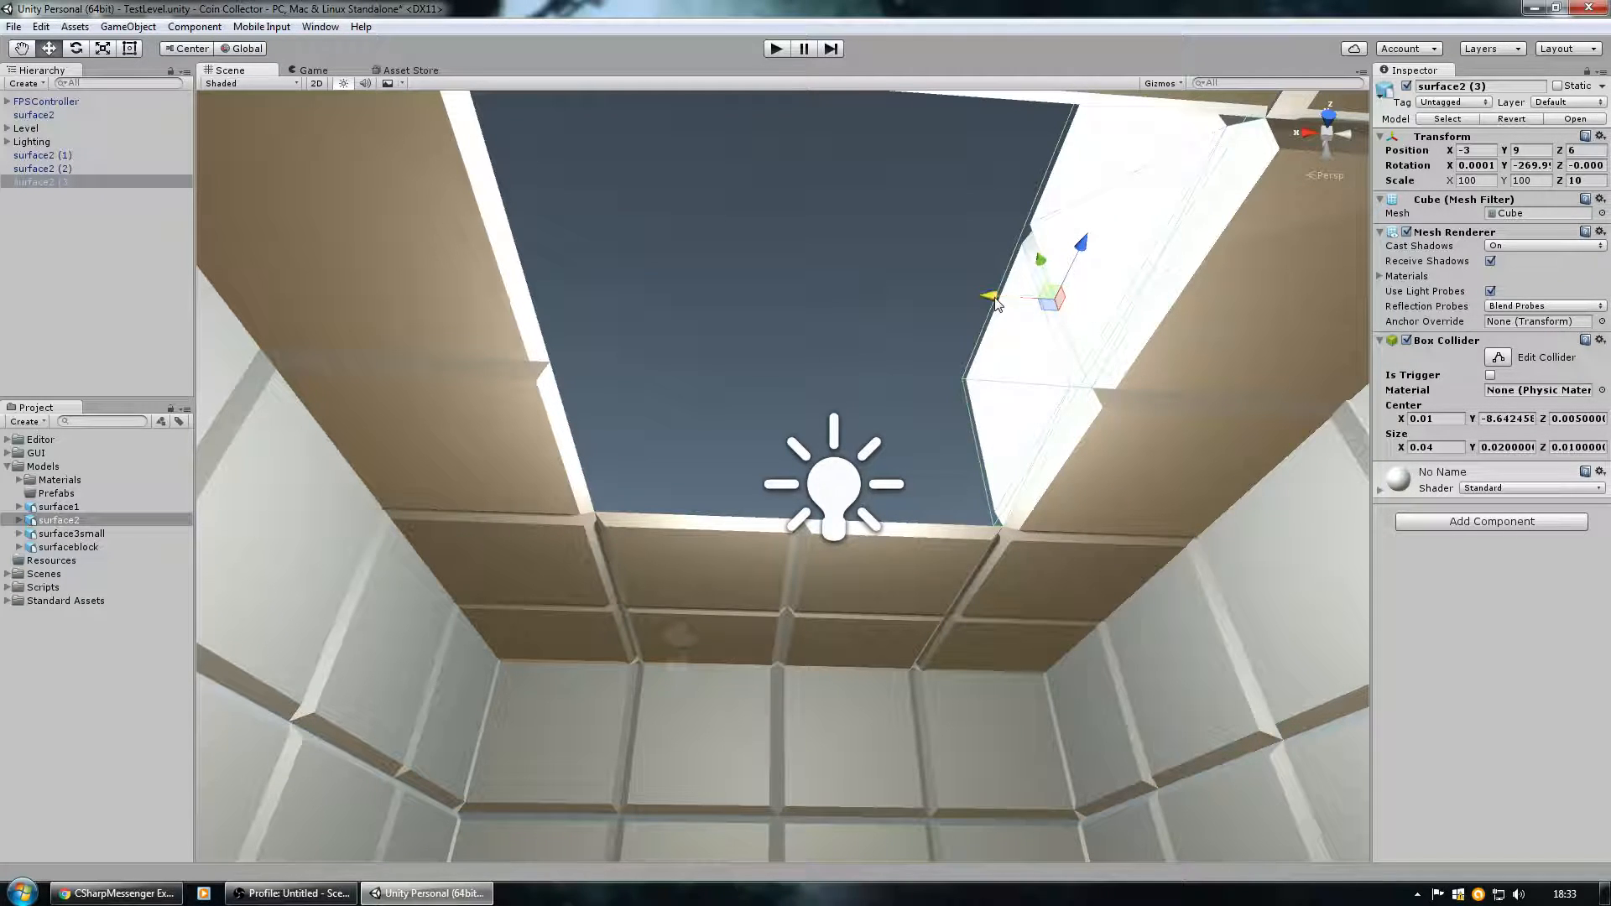
left_click_drag(1059, 312, 780, 297)
left_click(76, 48)
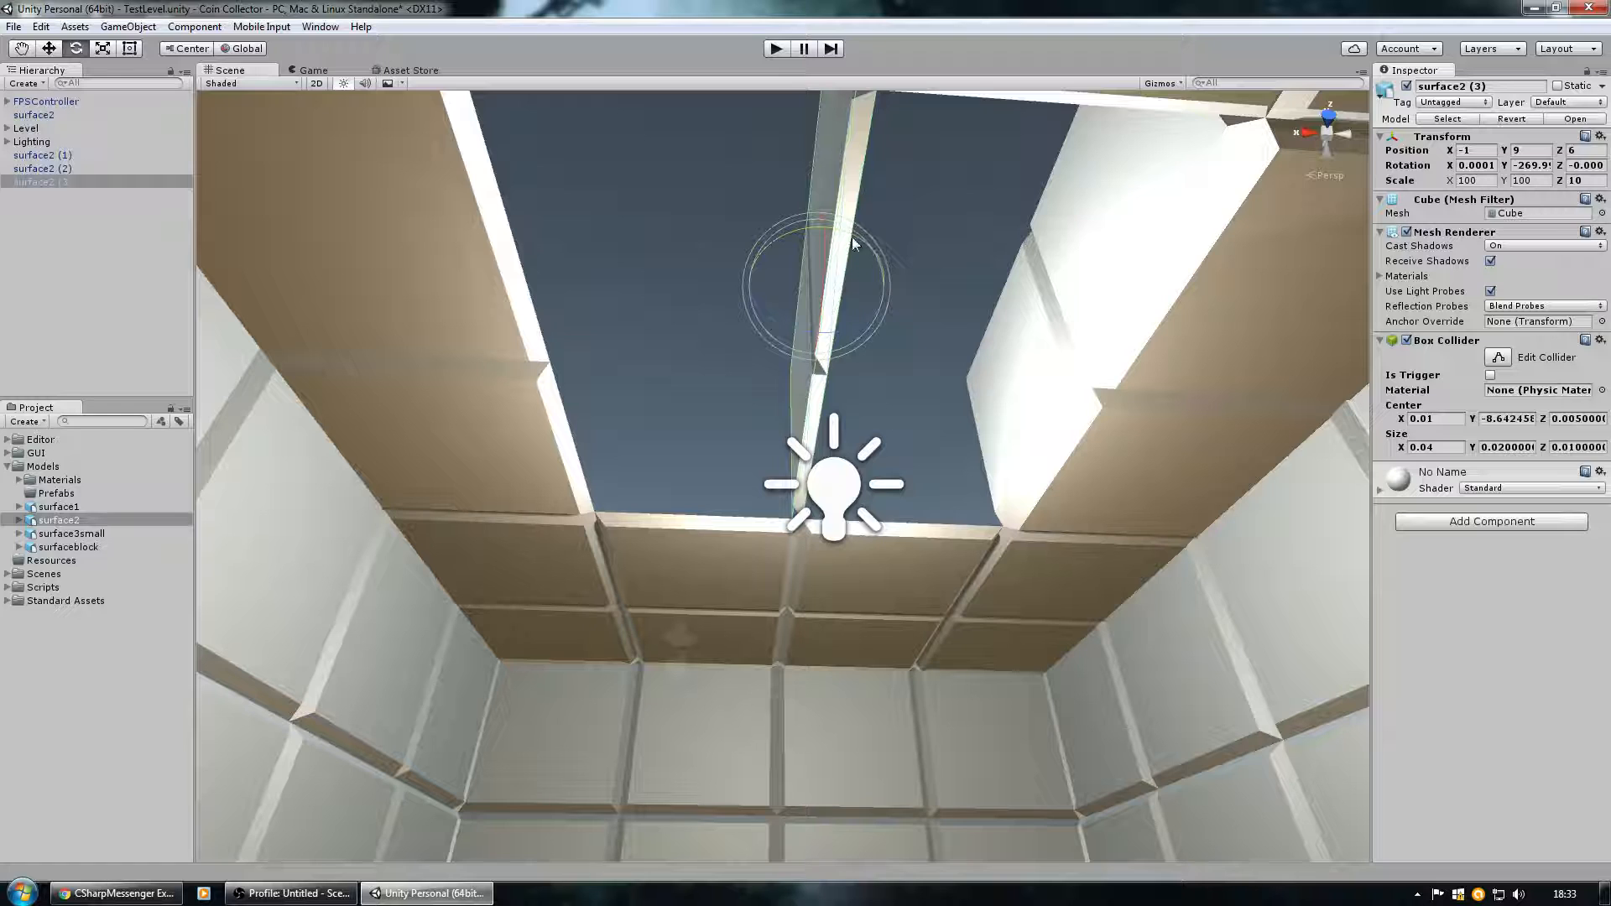
left_click_drag(859, 240, 591, 310)
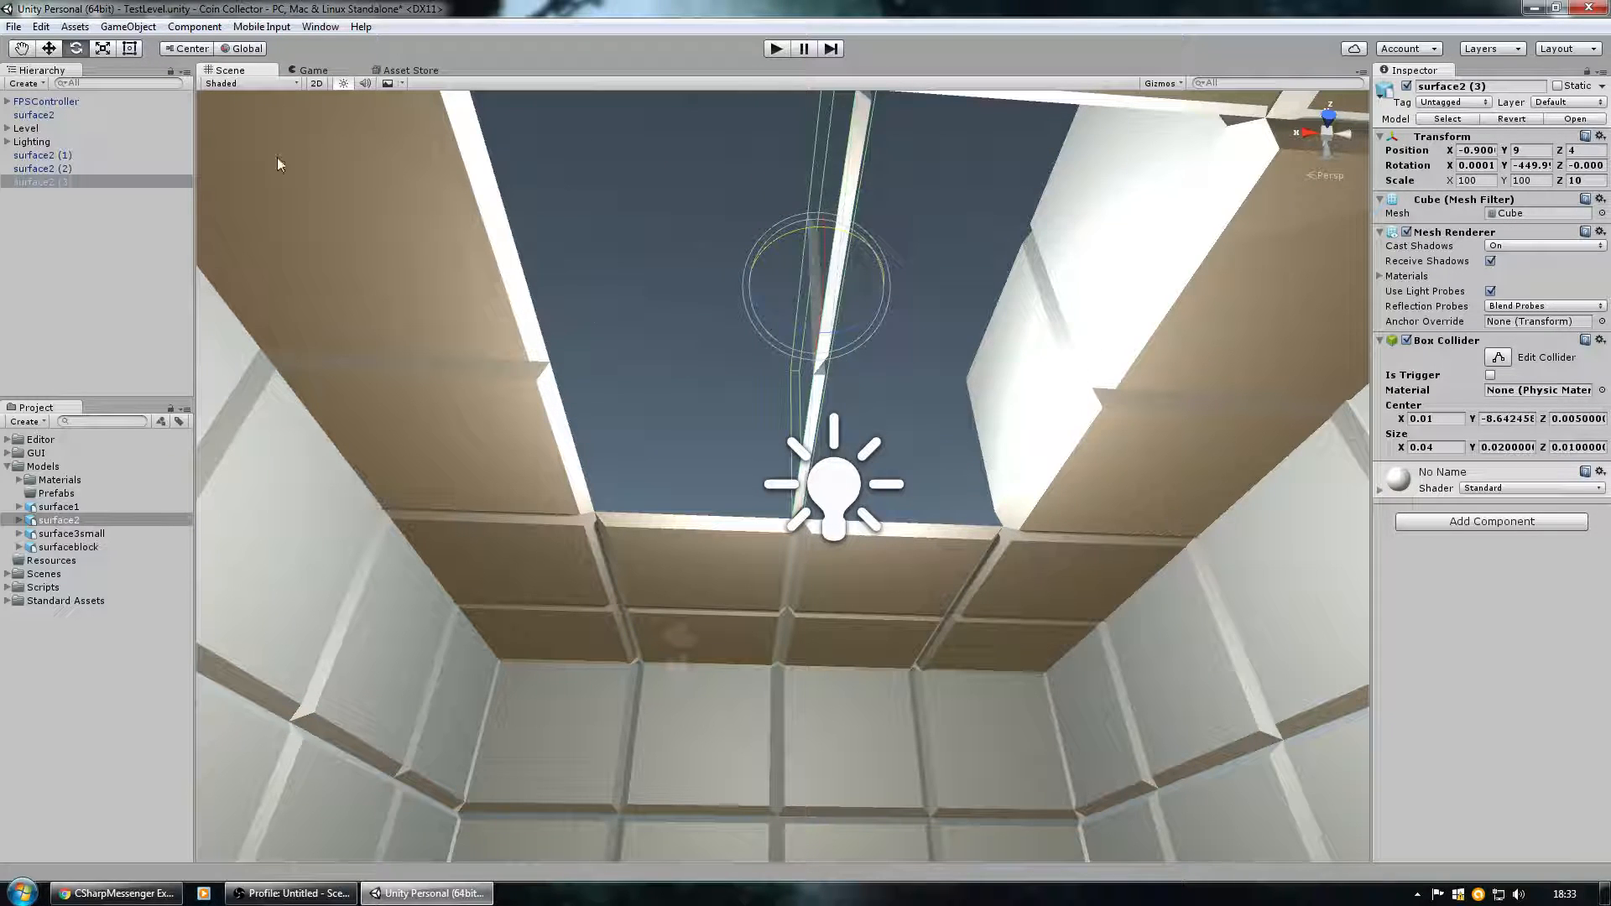
left_click(41, 26)
left_click(90, 518)
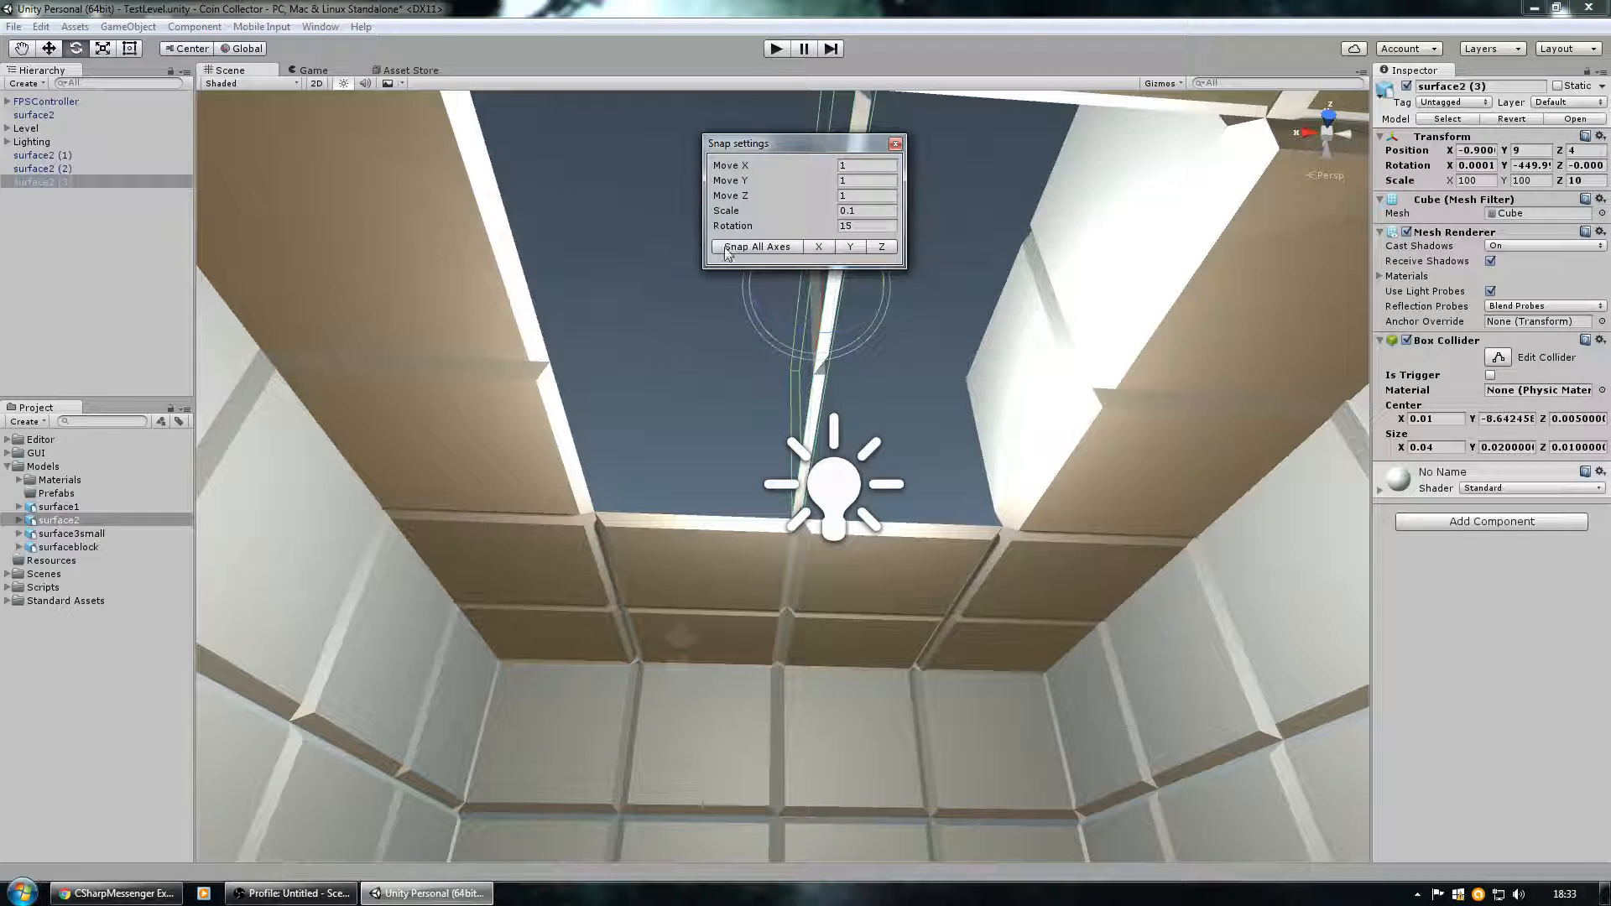
left_click_drag(802, 139, 1500, 592)
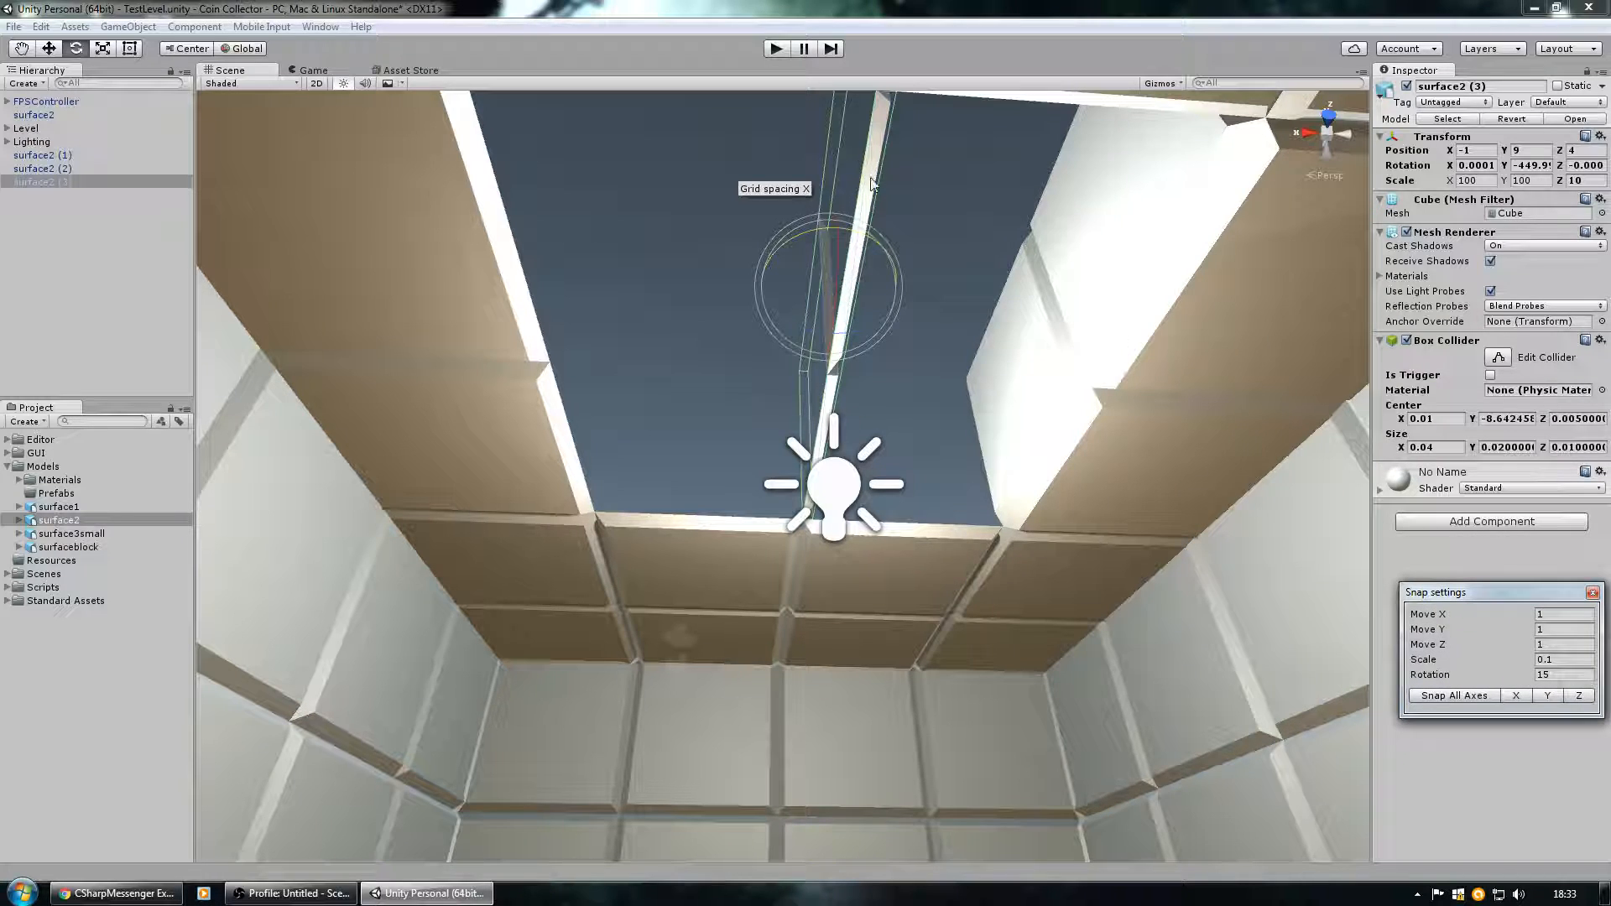
key("w")
left_click_drag(888, 287, 697, 296)
Duplicate the upright panel, turn the copy to Y rotation about -360, and place it on the grid across the opening's end at X -2, Z 3.
key("ctrl+d")
key("e")
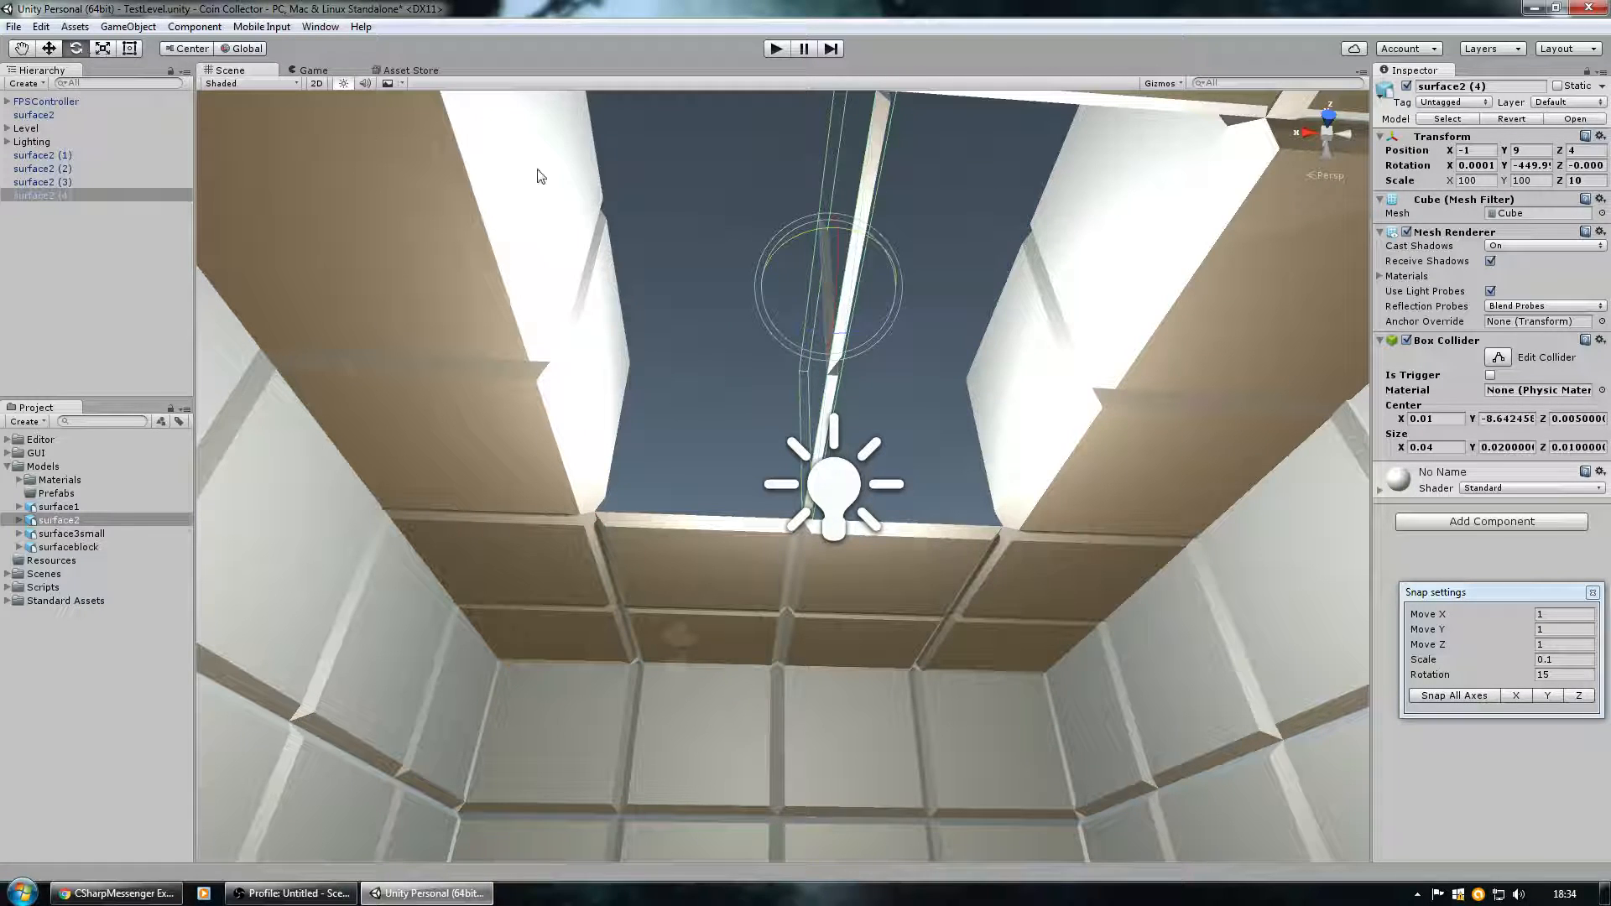
left_click_drag(799, 232, 594, 299)
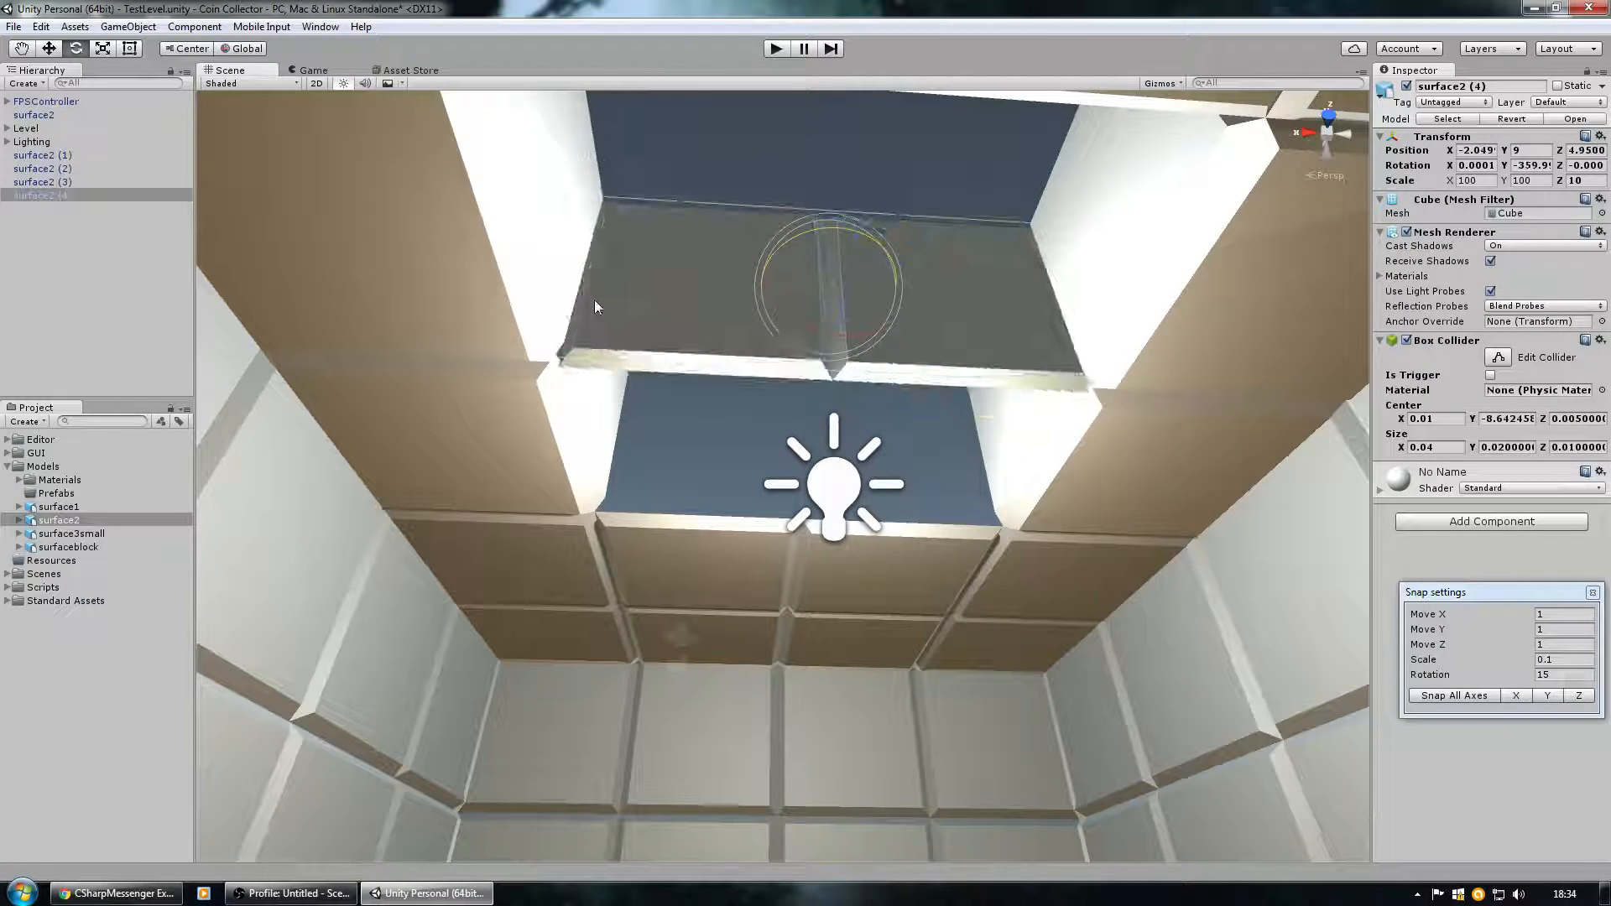
left_click(1457, 698)
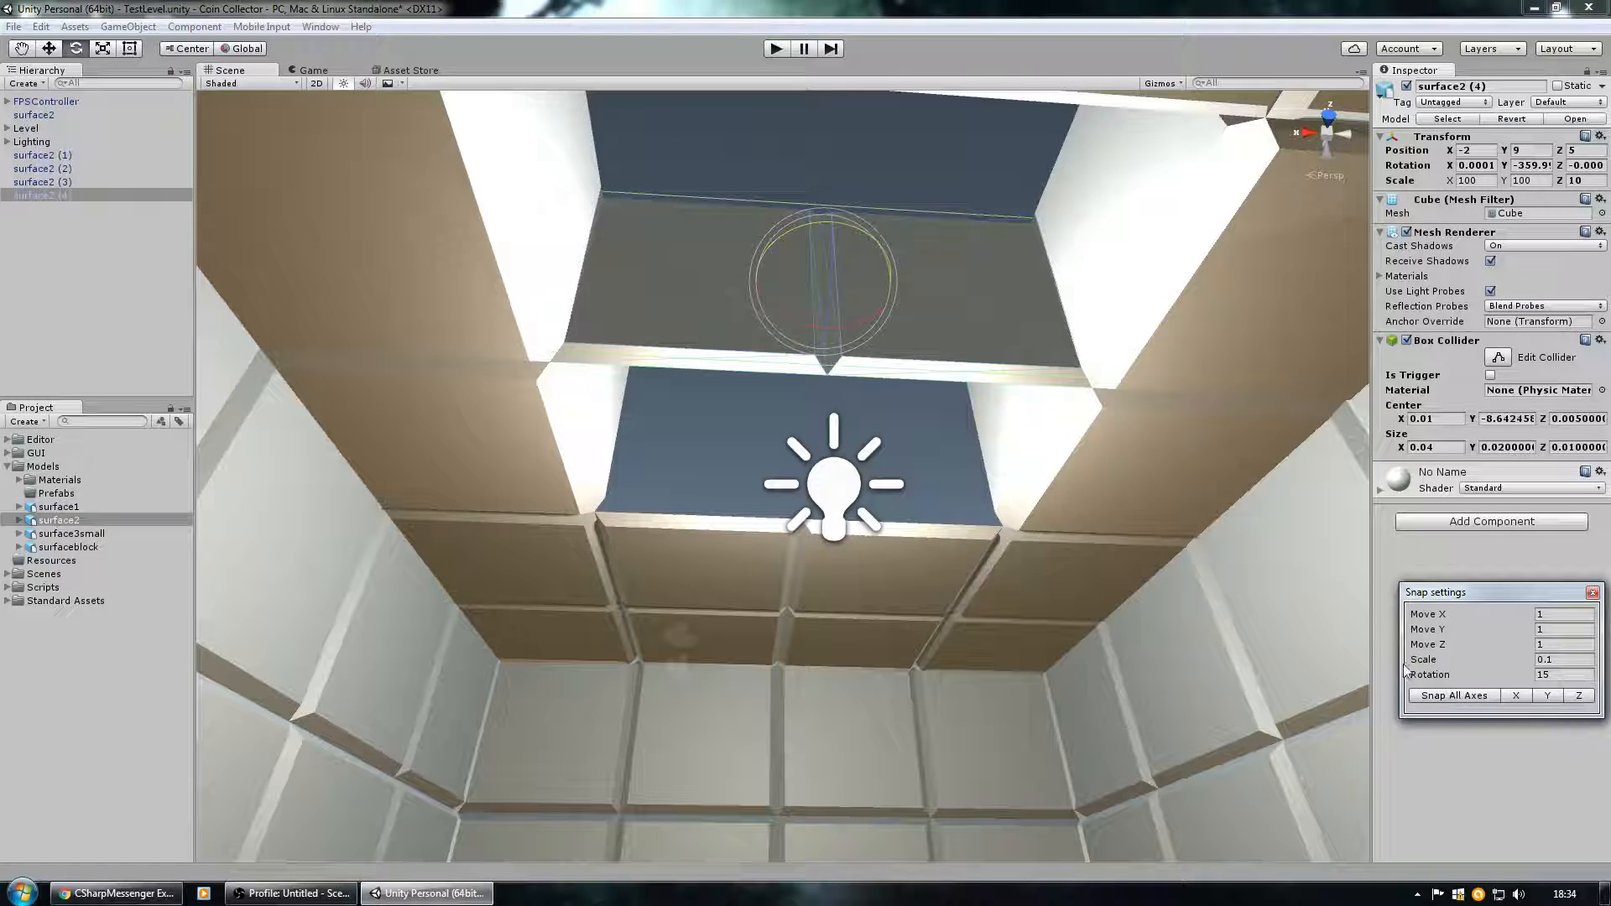
left_click(50, 48)
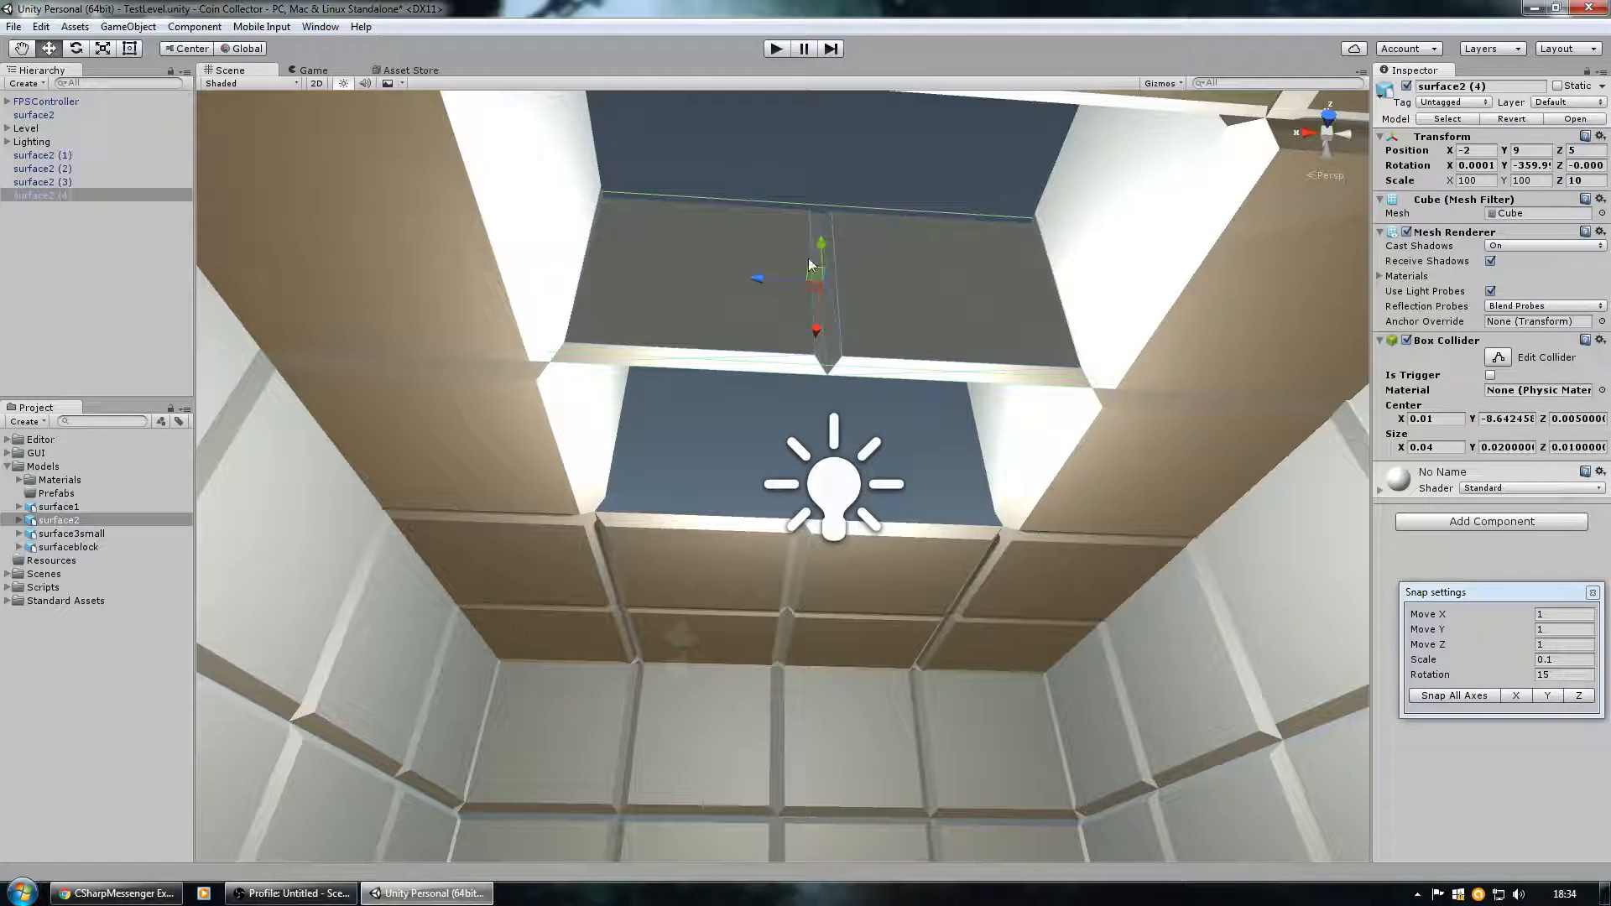
left_click_drag(814, 334, 760, 478)
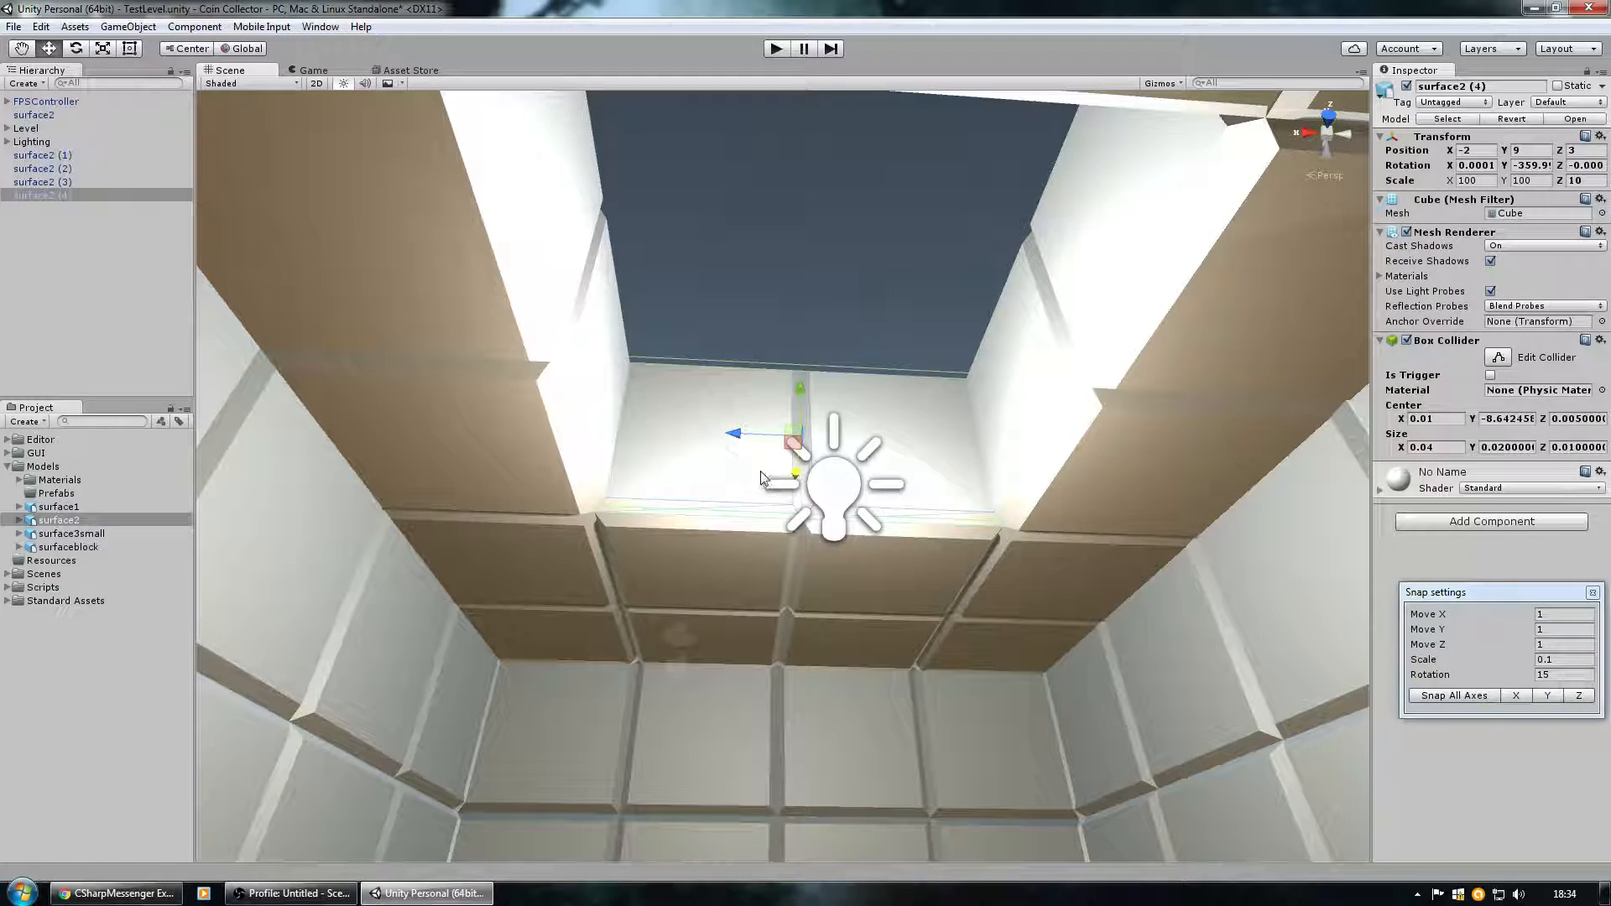
Duplicate the end panel, turn the copy to Y rotation about -540, snap it to the grid and place it across the shaft's open end.
key("ctrl+d")
left_click_drag(807, 403, 839, 262)
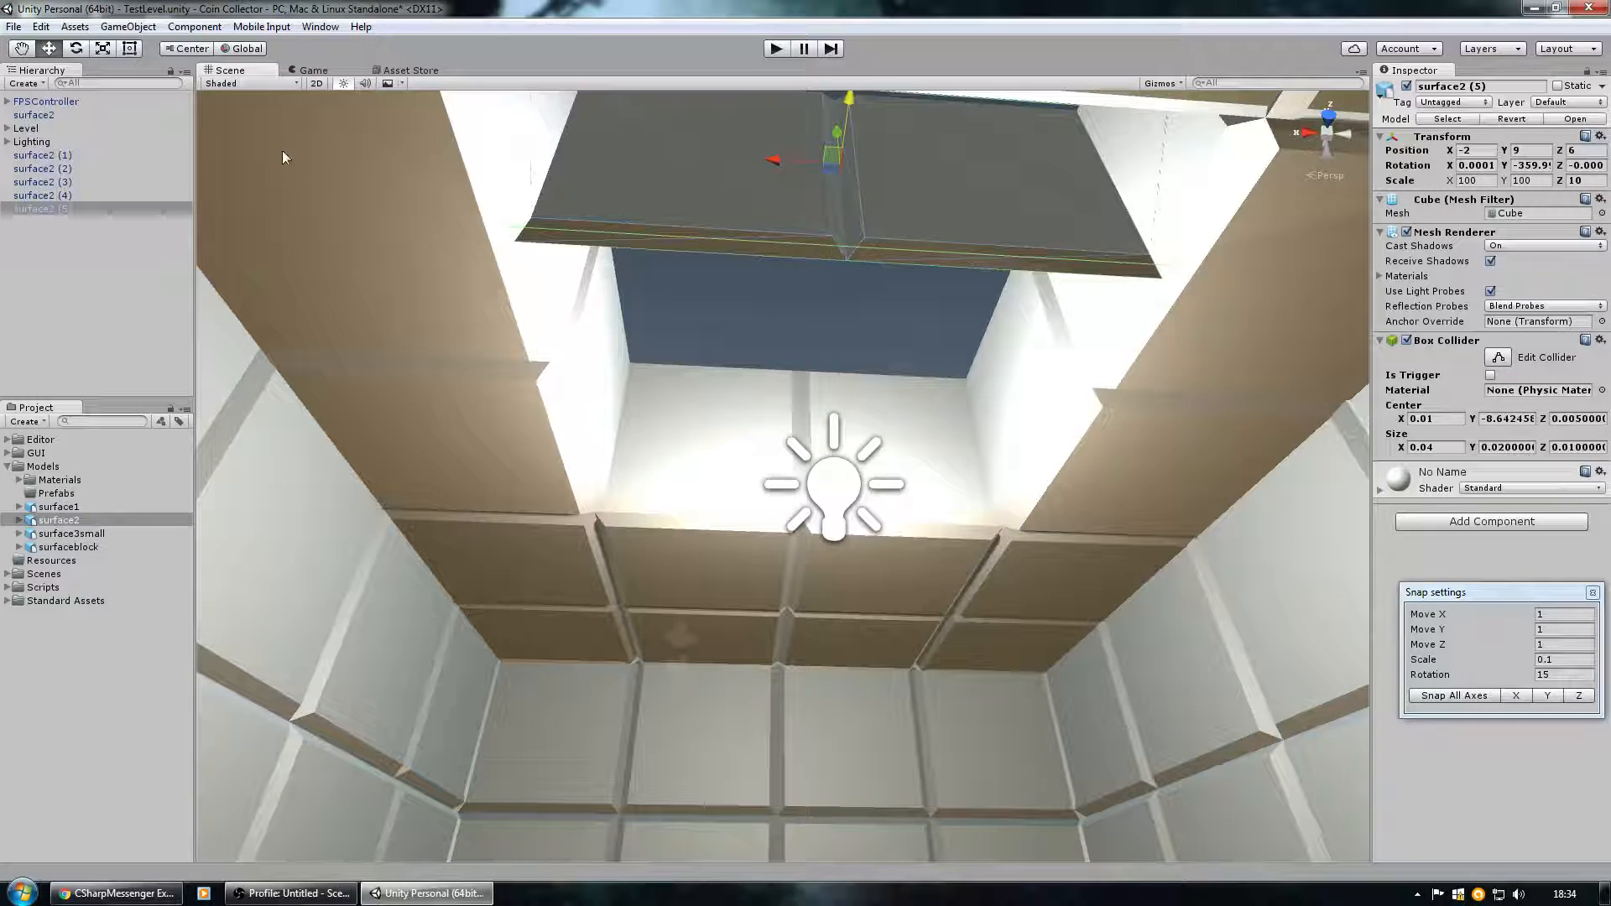
left_click(76, 49)
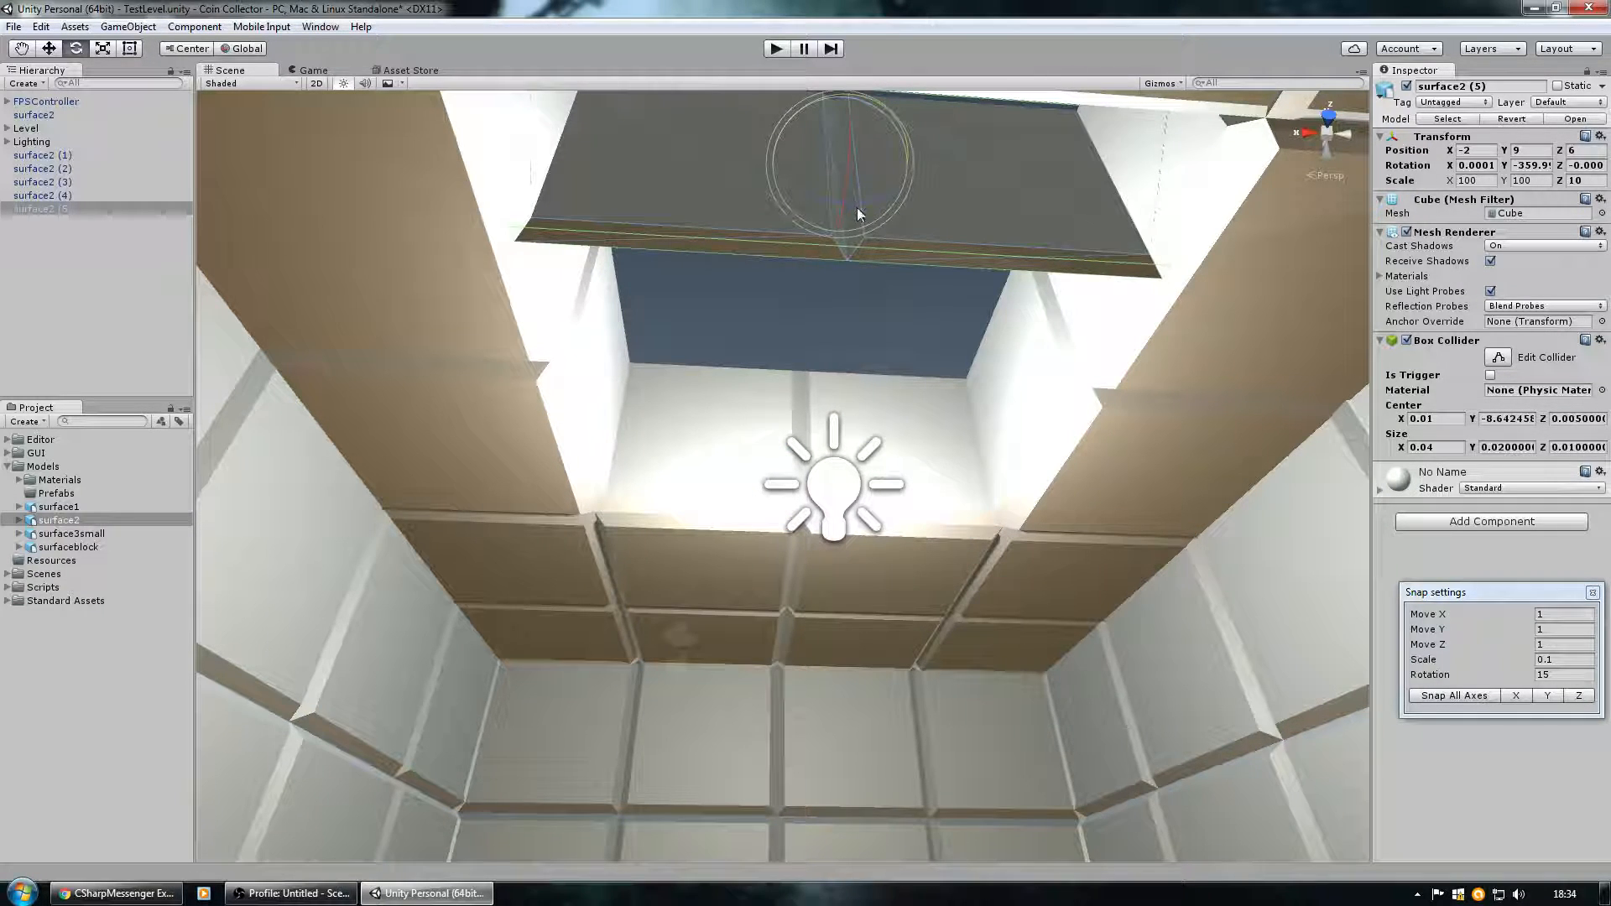
left_click_drag(878, 108, 1484, 128, "alt")
left_click_drag(797, 201, 1198, 237)
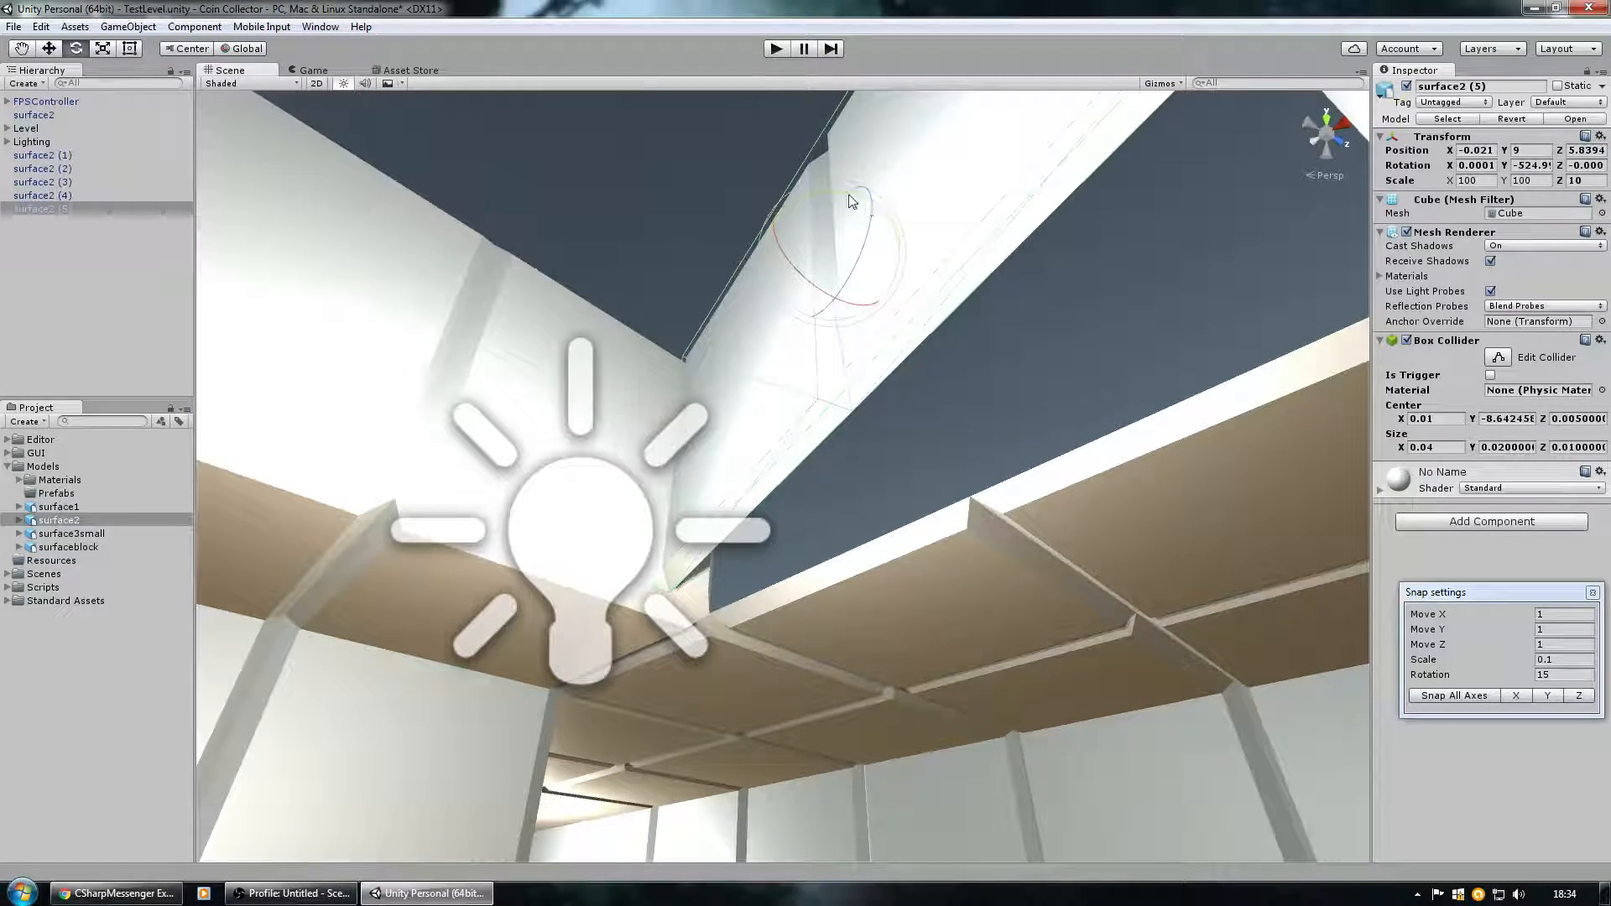
left_click_drag(864, 202, 885, 216)
left_click(1454, 694)
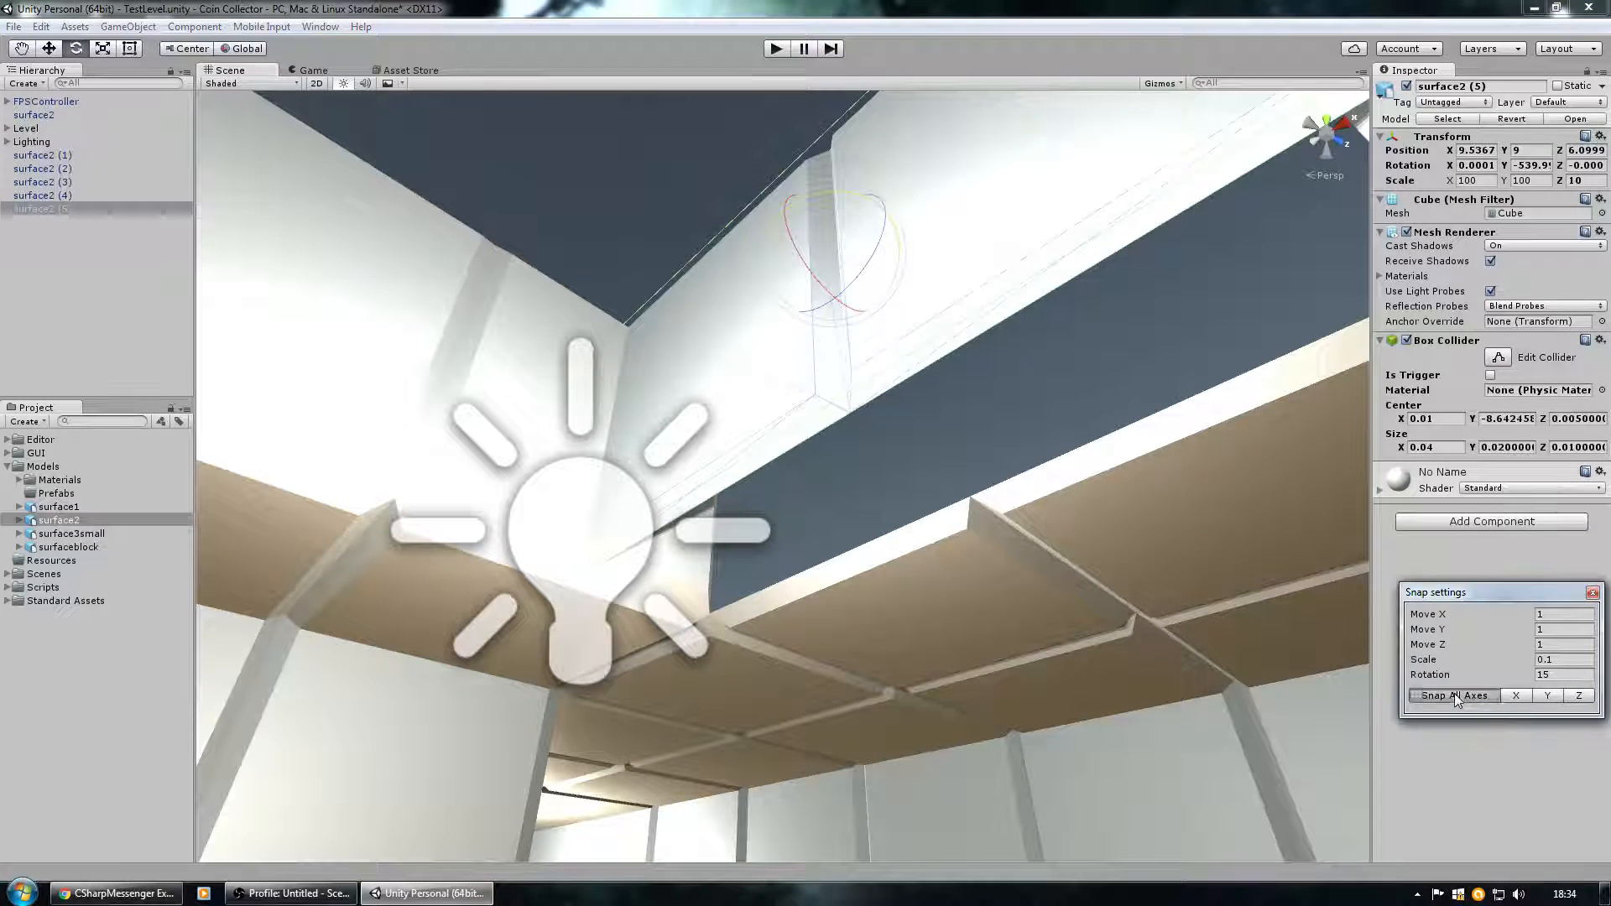
left_click(49, 48)
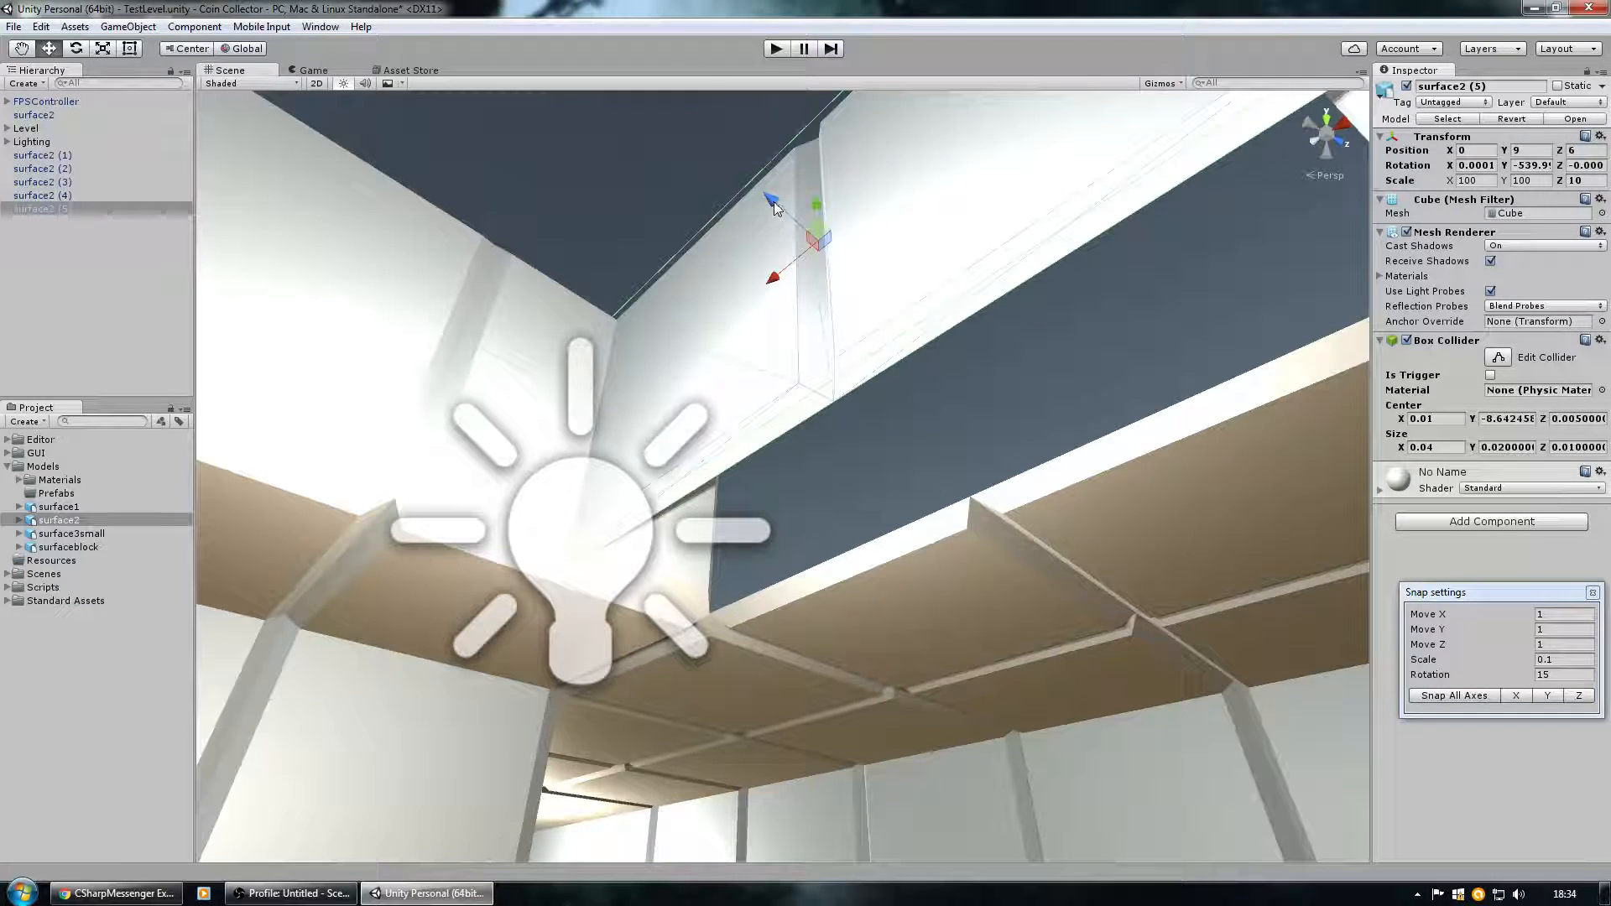
left_click_drag(773, 202, 890, 306)
Duplicate the ceiling panel beside the opening and move the copy to X 27.66, Y 43.88, Z 38.44 to cap the shaft.
right_click_drag(891, 306, 102, 407)
key("s")
left_click(710, 436)
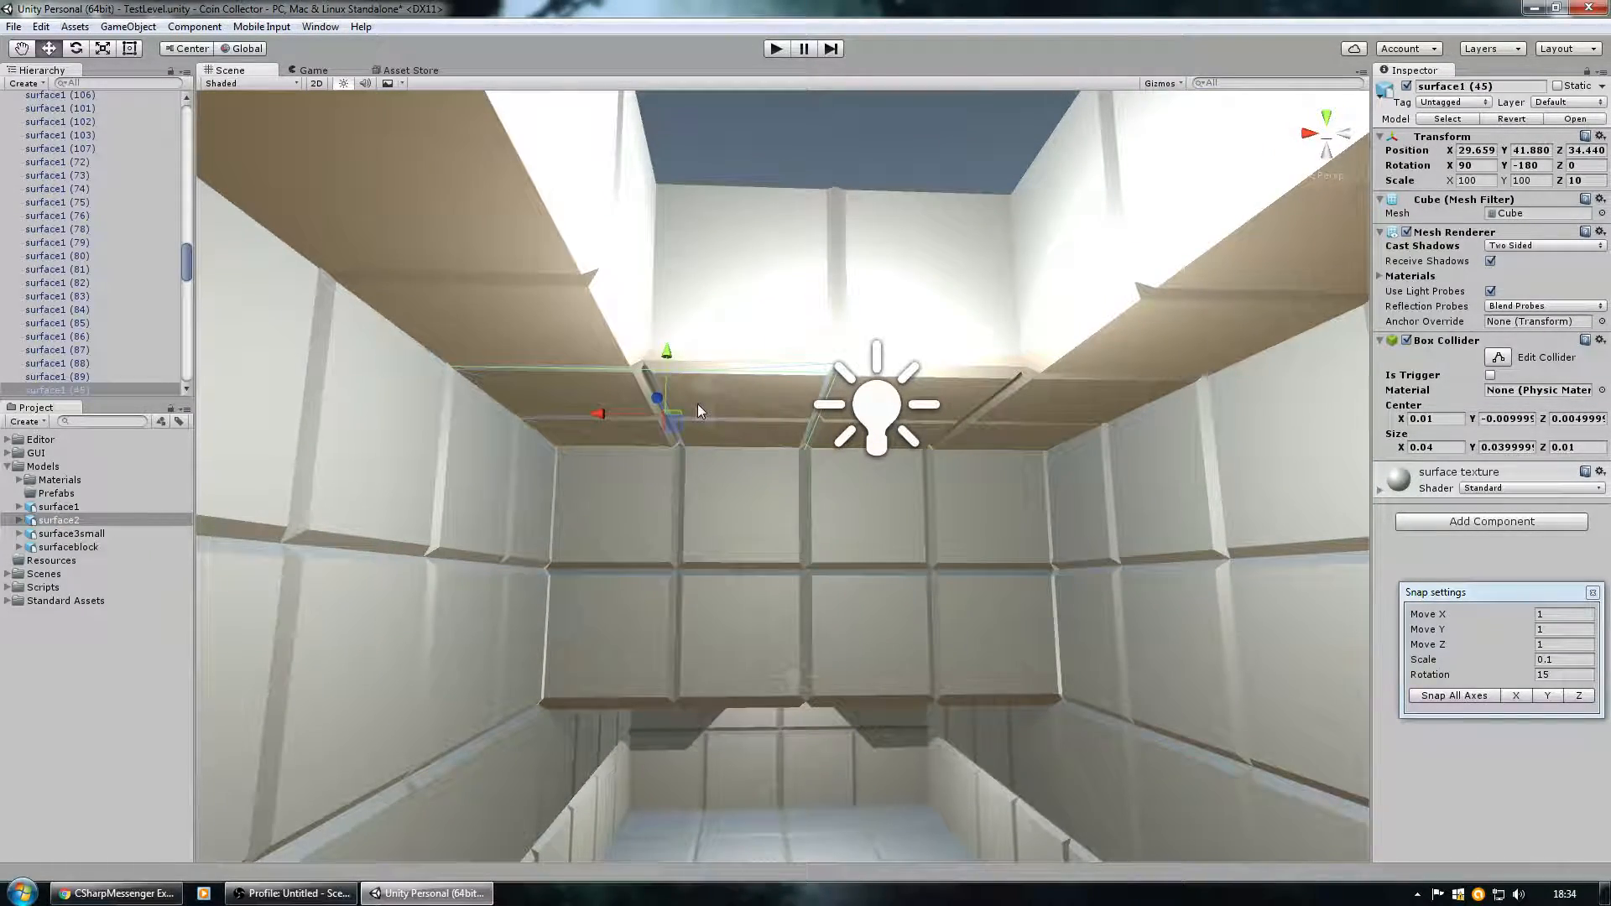
left_click_drag(599, 416, 856, 252)
left_click_drag(862, 188, 848, 23)
right_click_drag(736, 389, 1036, 250)
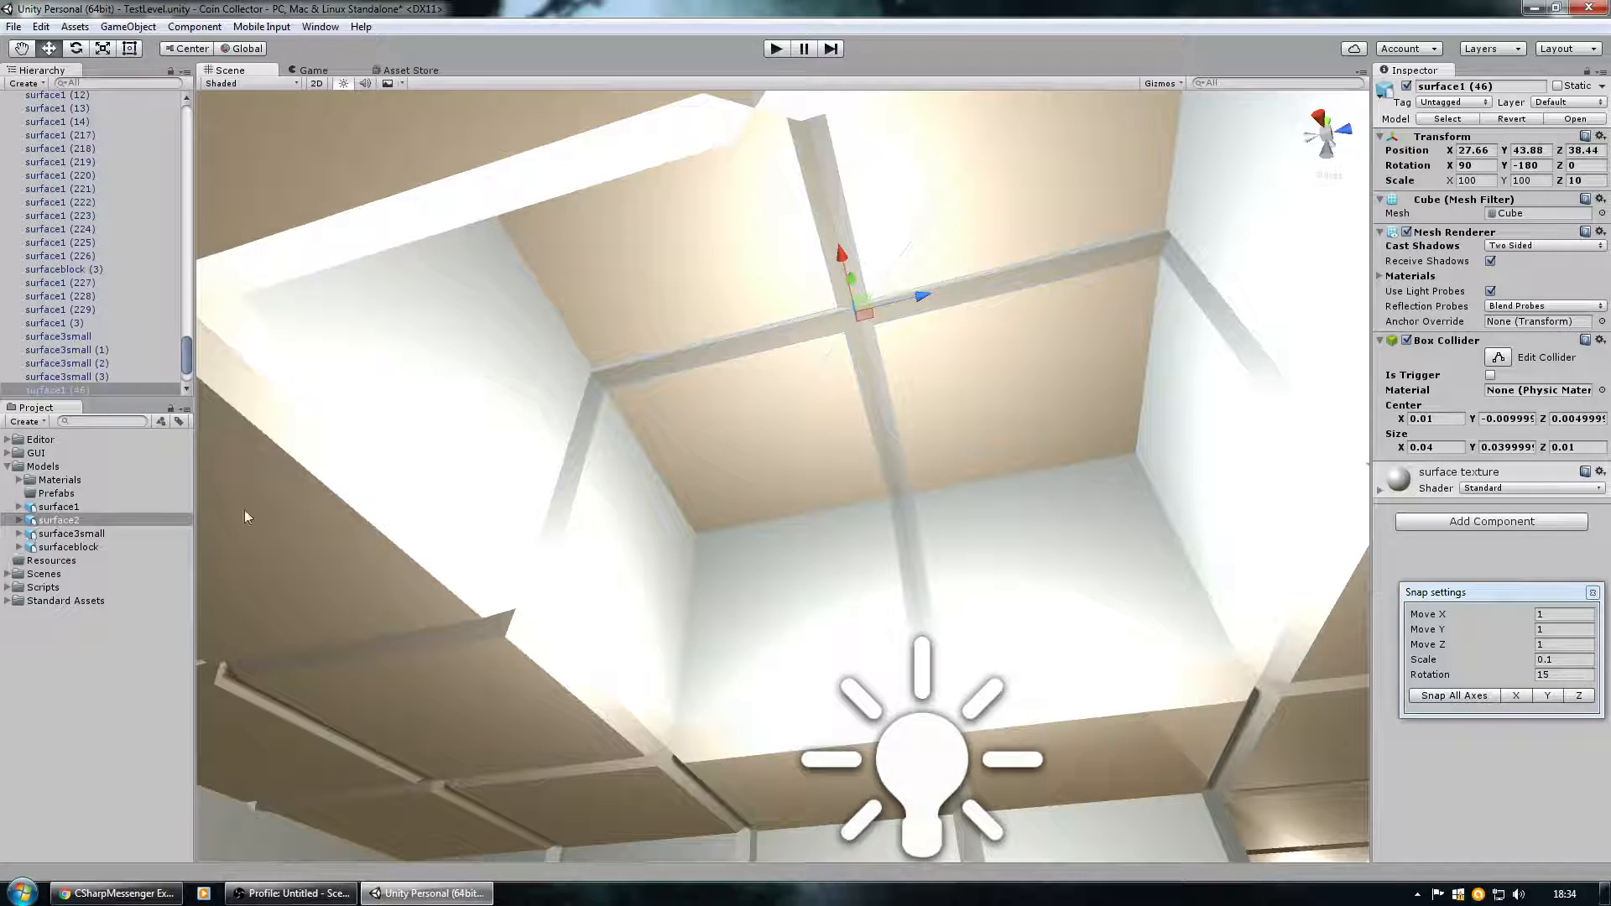
Create a new folder named Textures inside the Models folder.
left_click(18, 480)
left_click(18, 480)
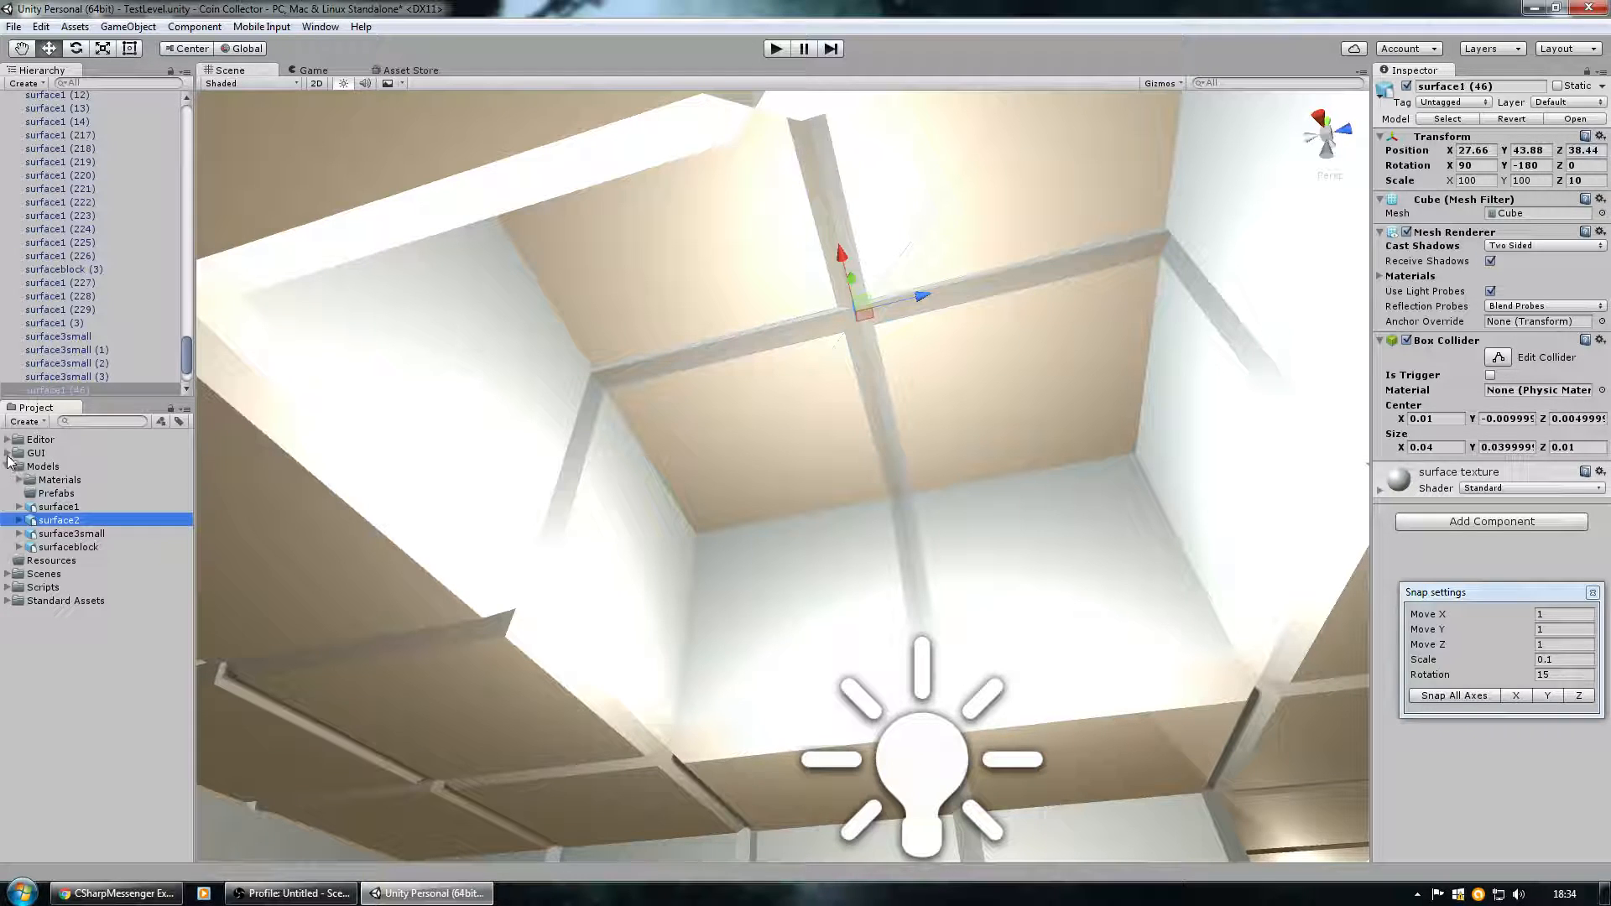
left_click(7, 453)
left_click(19, 507)
left_click(19, 507)
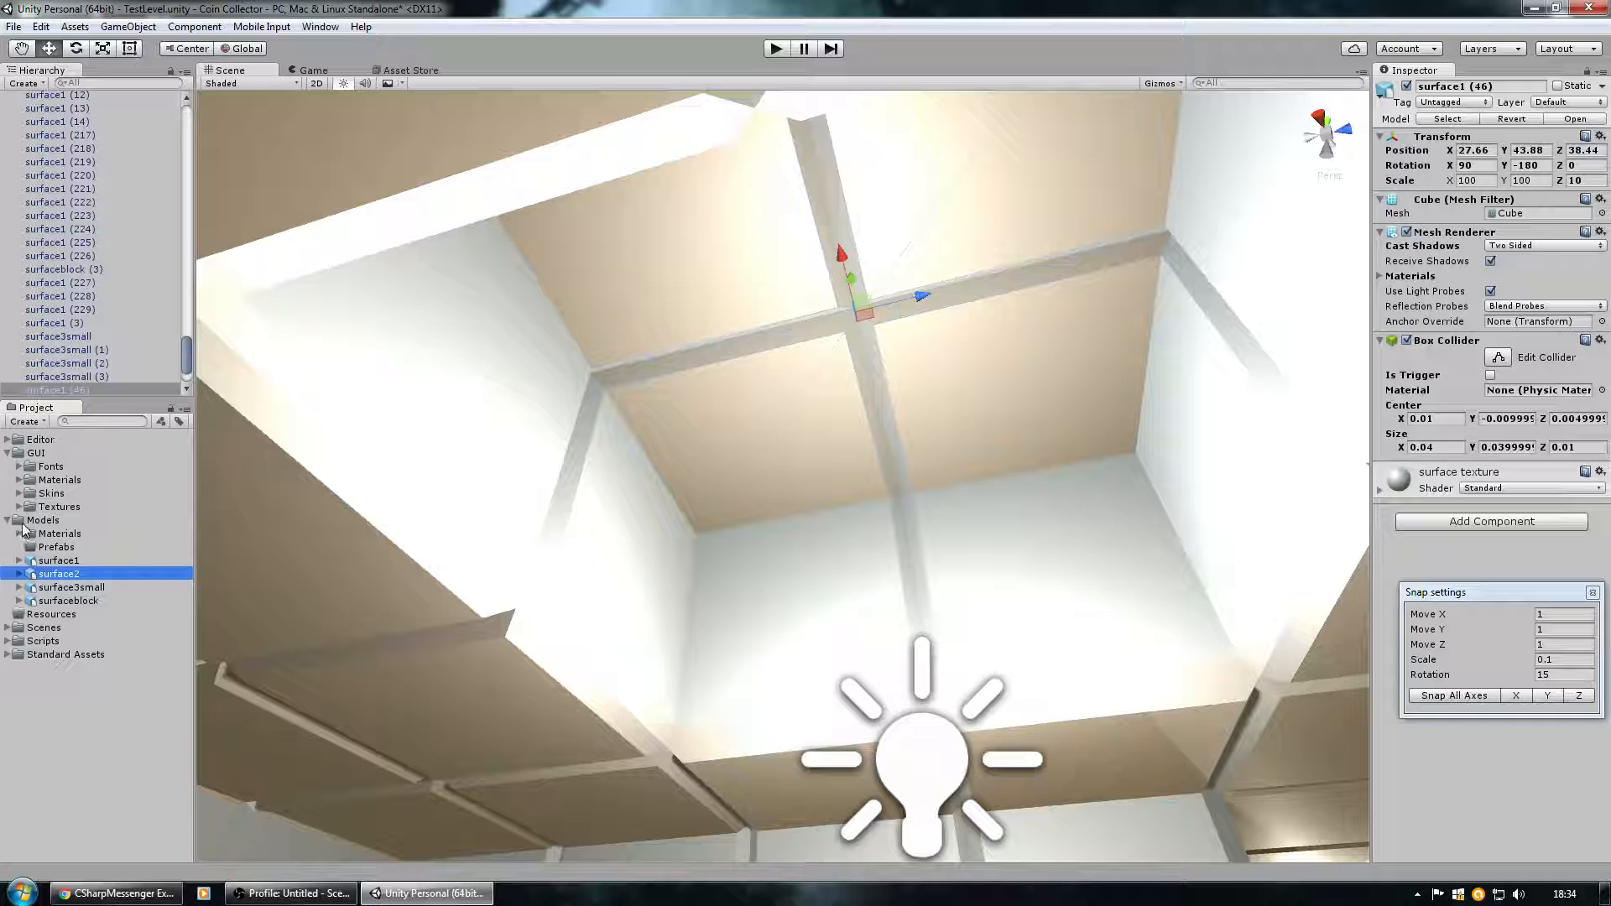
right_click(31, 524)
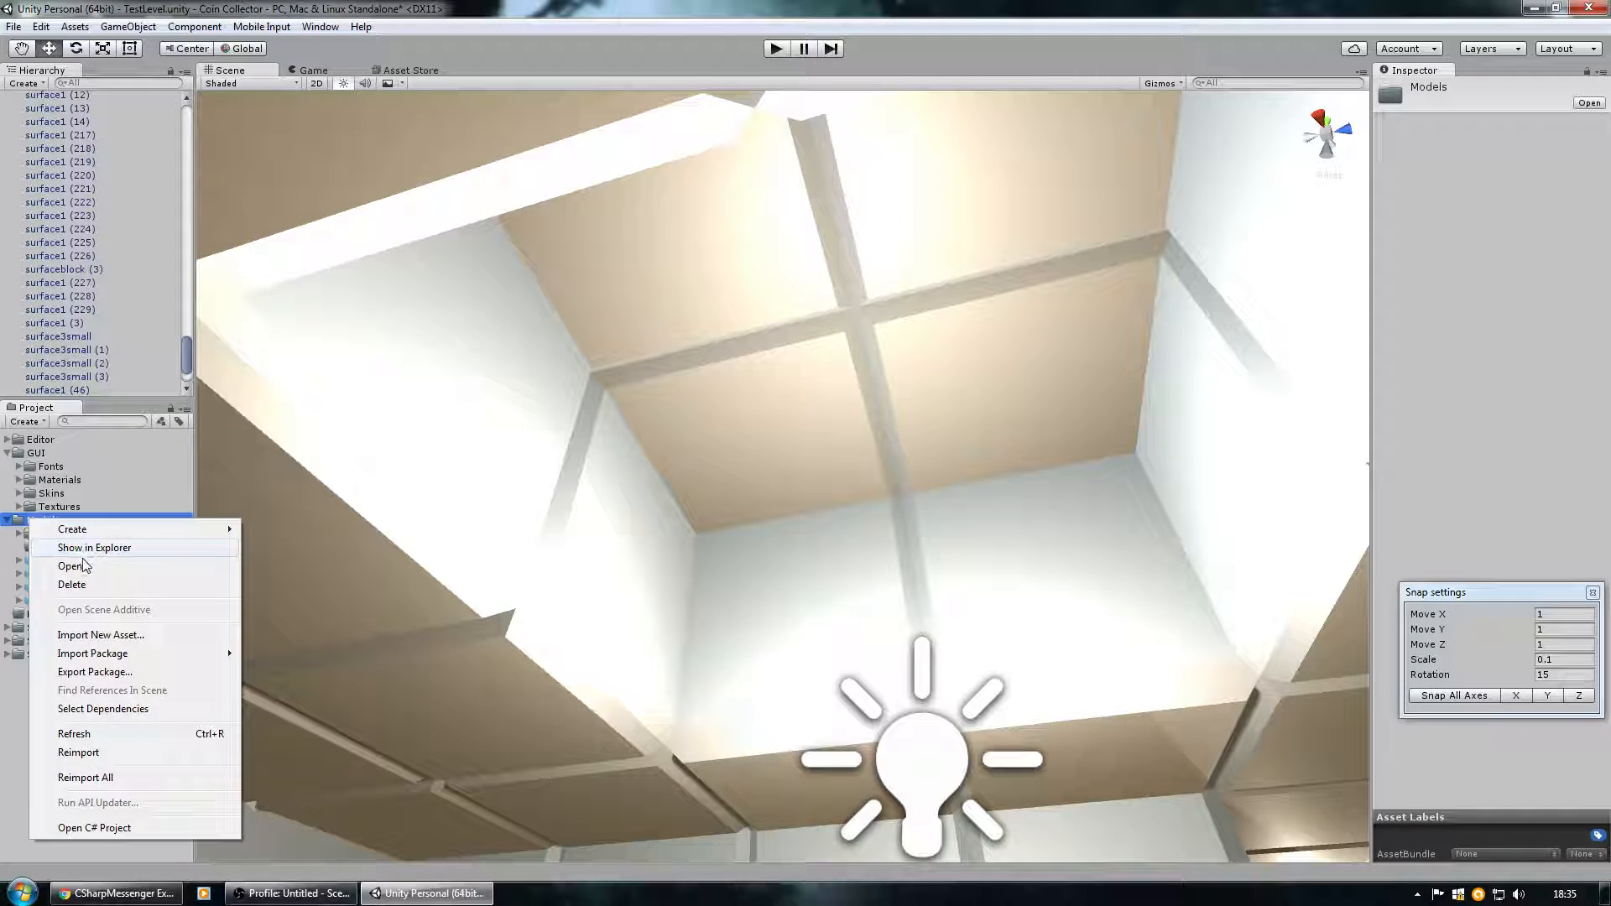
mouse_move(94, 535)
left_click(279, 63)
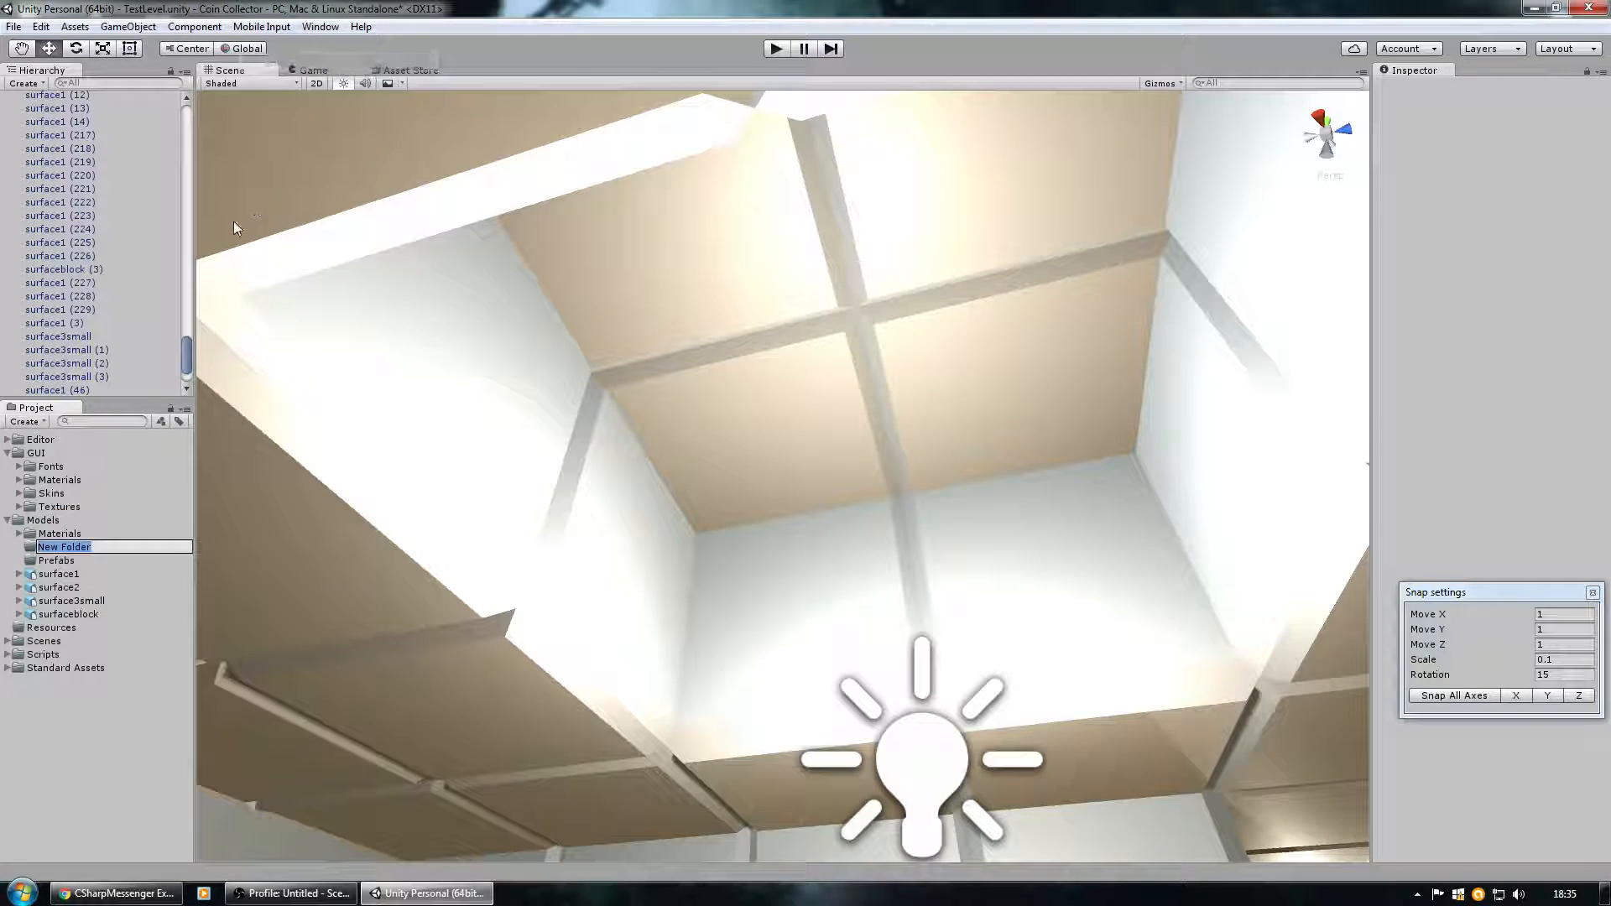
type("Textures")
key("Return")
Move the surface texture from the GUI Textures folder into the Models Textures folder.
left_click(17, 480)
left_click(20, 478)
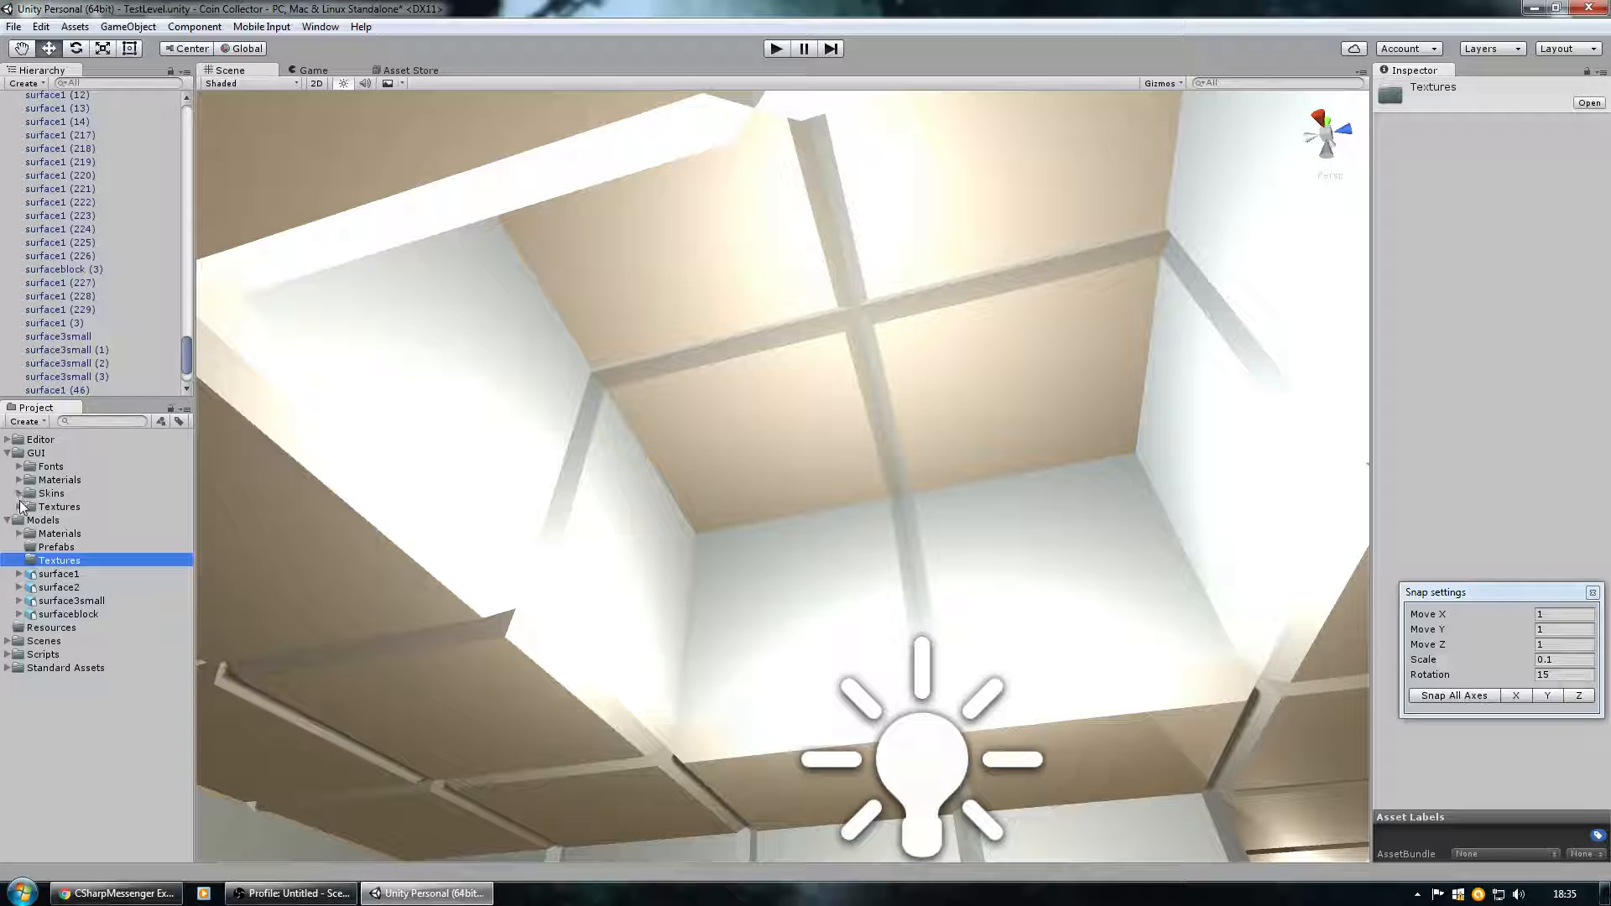
left_click(19, 507)
left_click_drag(72, 550, 48, 599)
left_click(19, 587)
Import WhiteTexture from the desktop into the Models Textures folder and close the snap settings.
left_click(1534, 8)
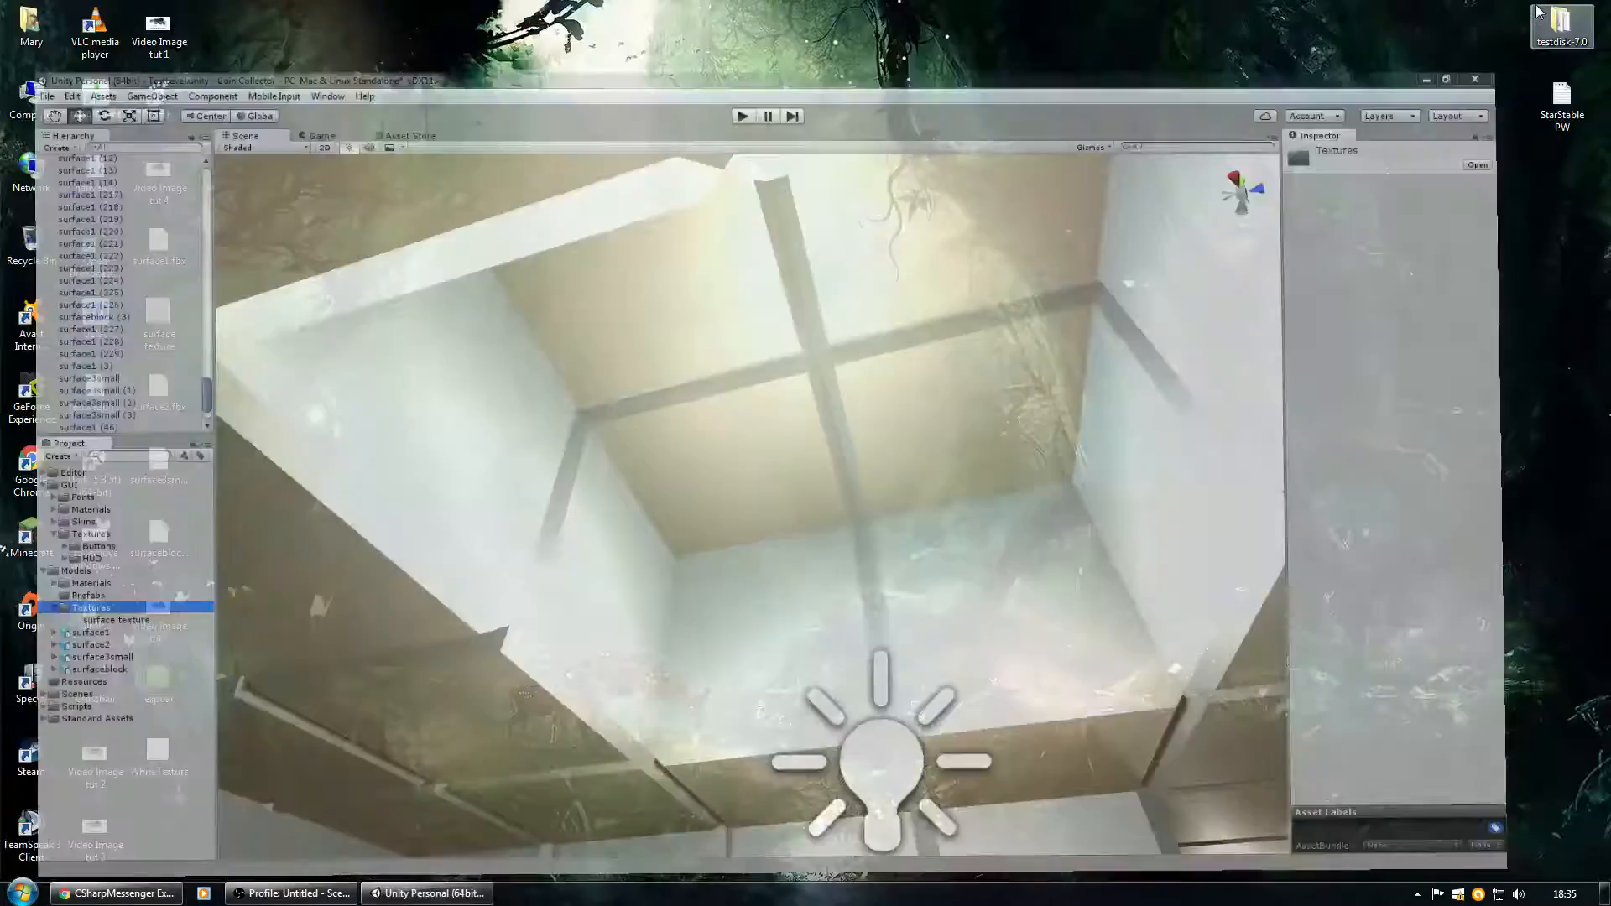
left_click_drag(171, 770, 58, 588)
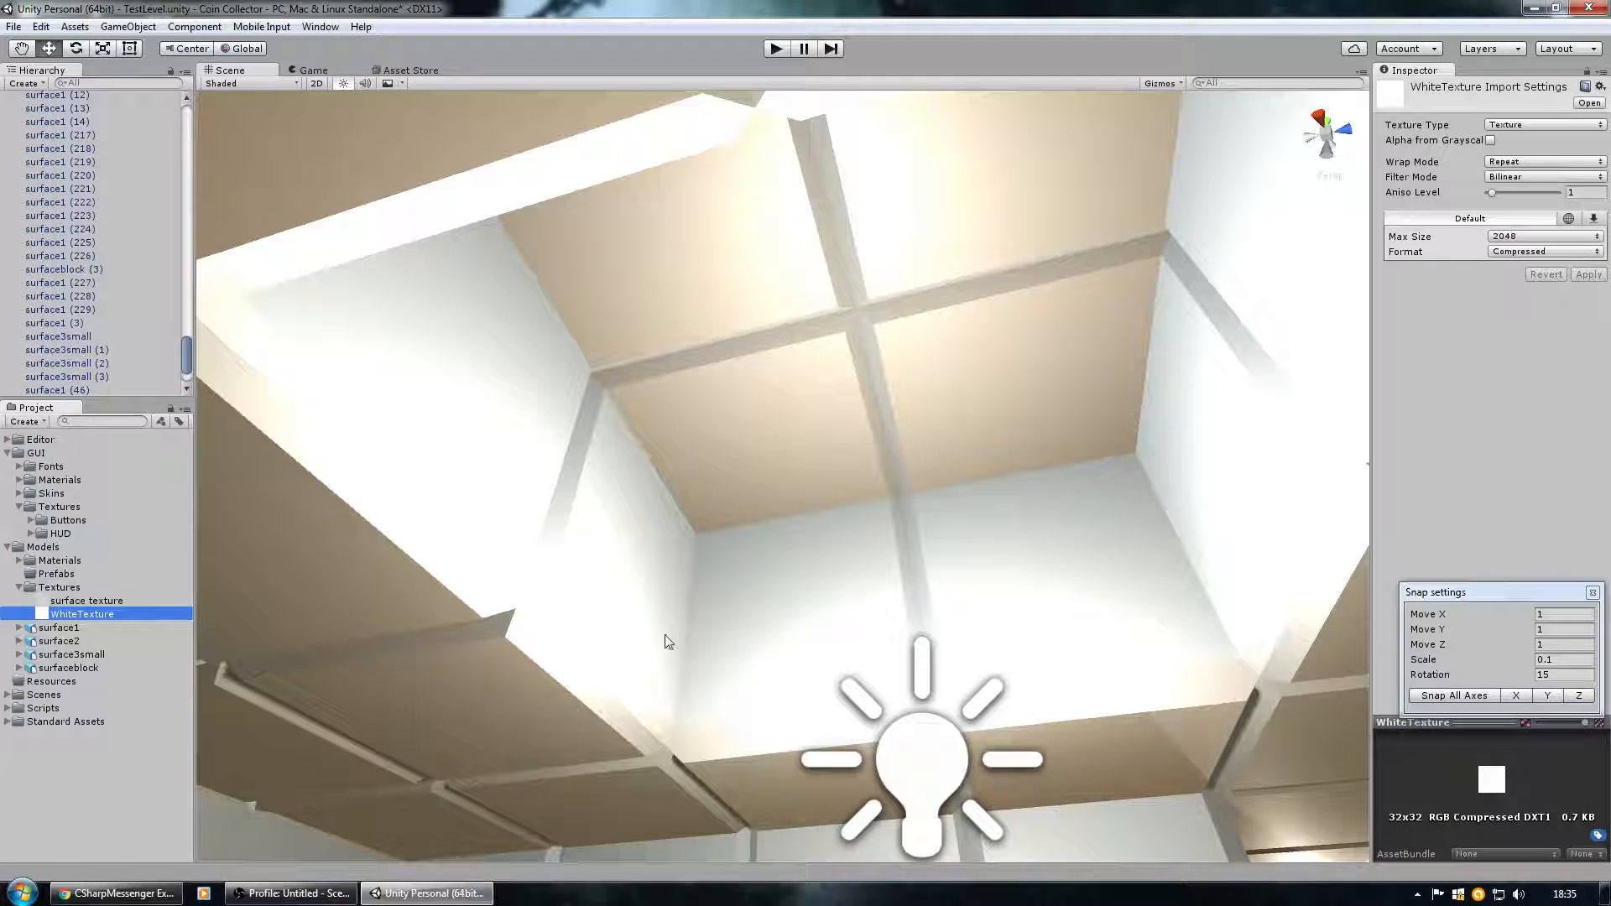
left_click(1592, 594)
Try the Editor GUI and Legacy GUI texture type on WhiteTexture and switch it back to Texture.
left_click(1521, 126)
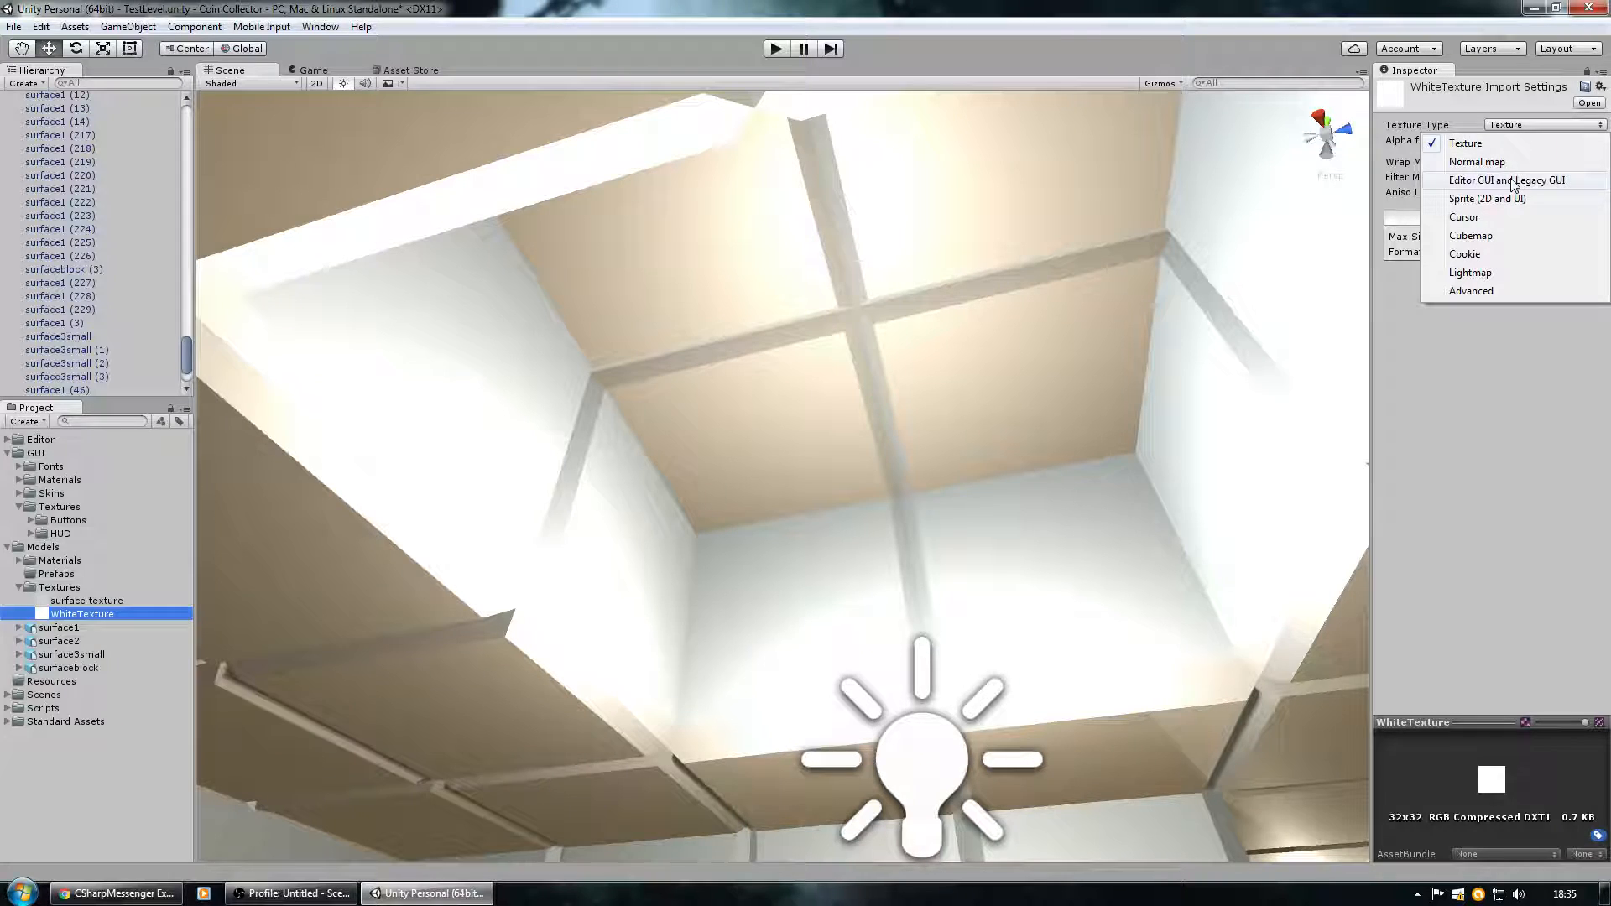
left_click(1515, 181)
left_click(1545, 126)
left_click(1500, 143)
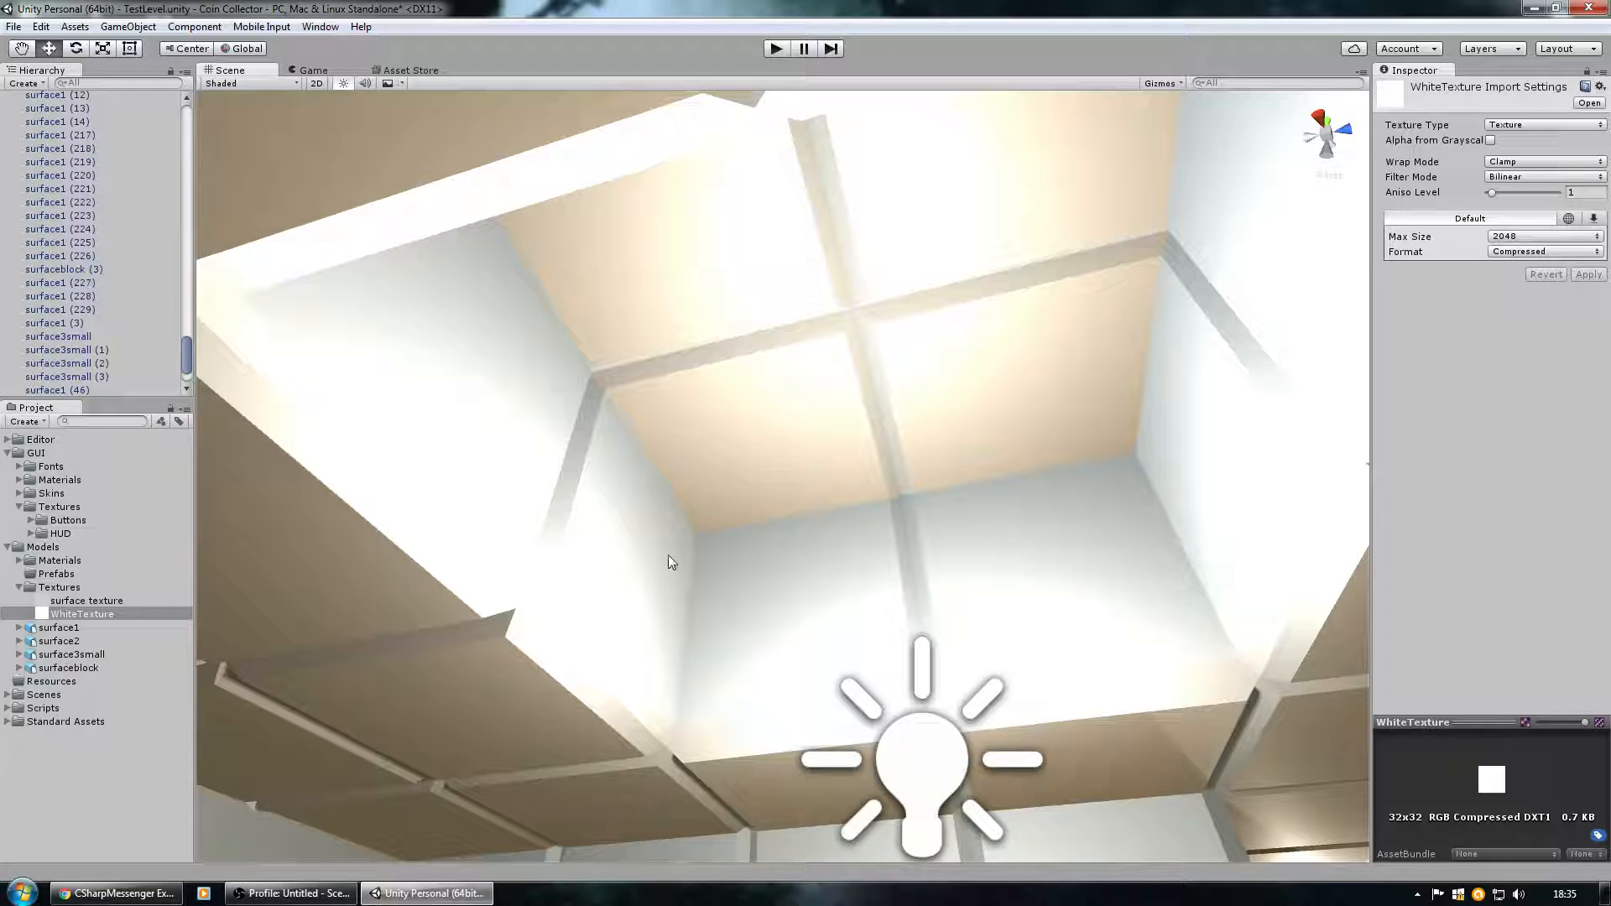
Raise the point light into the capped ceiling shaft to Y 42.722.
left_click(921, 738)
left_click_drag(913, 696, 892, 322)
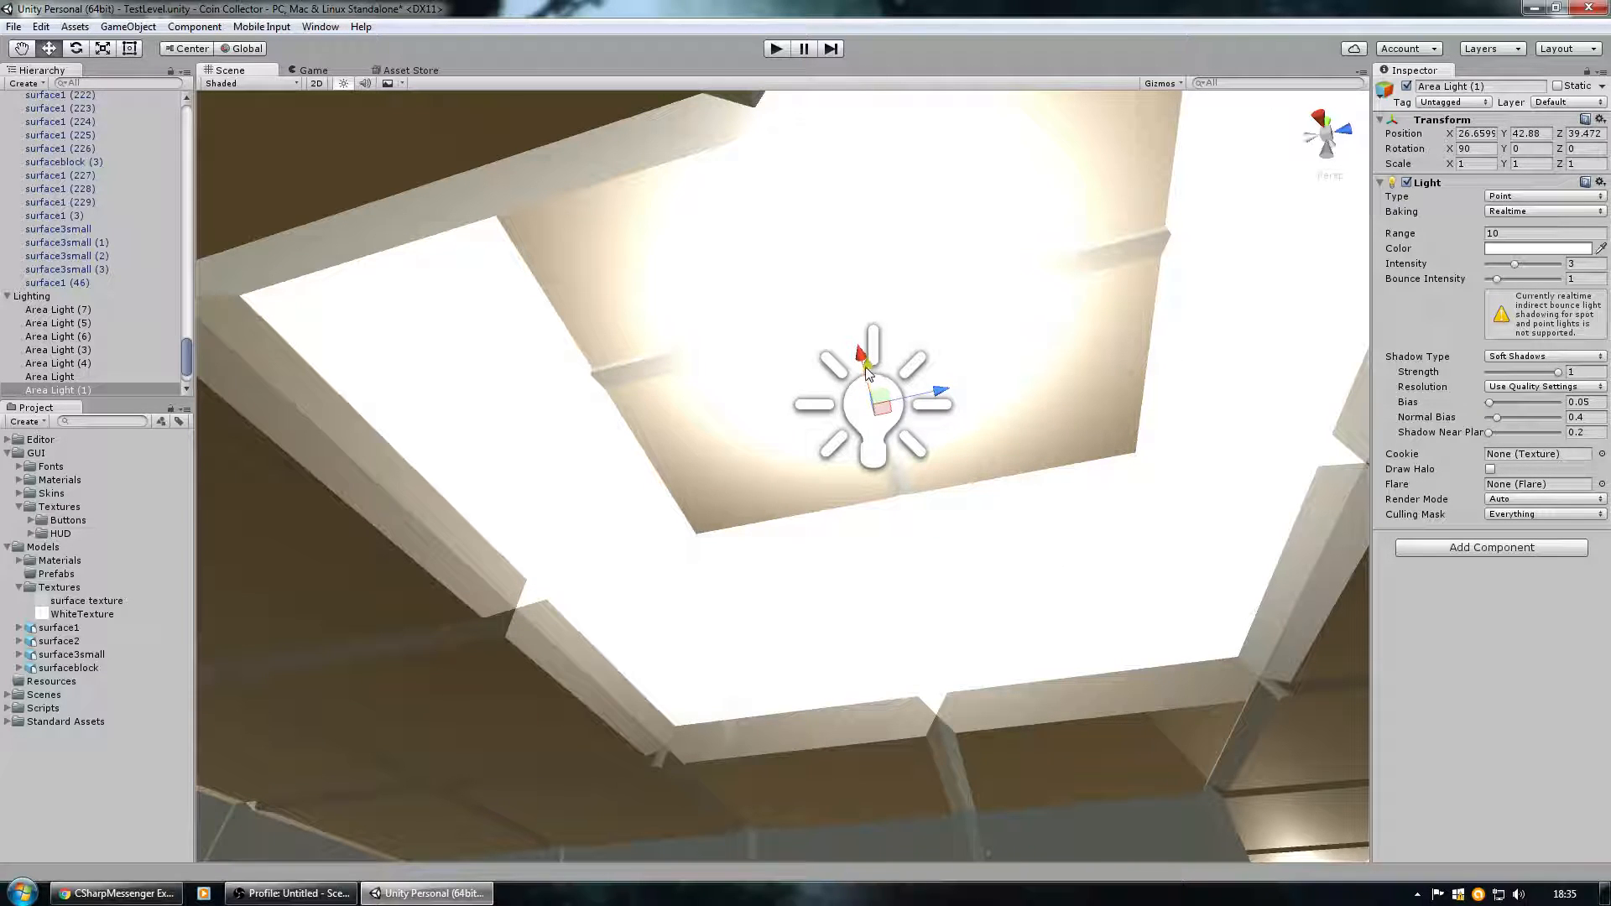
mouse_move(870, 366)
left_mouse_down()
mouse_move(874, 310)
mouse_move(885, 438)
mouse_move(883, 382)
left_mouse_up()
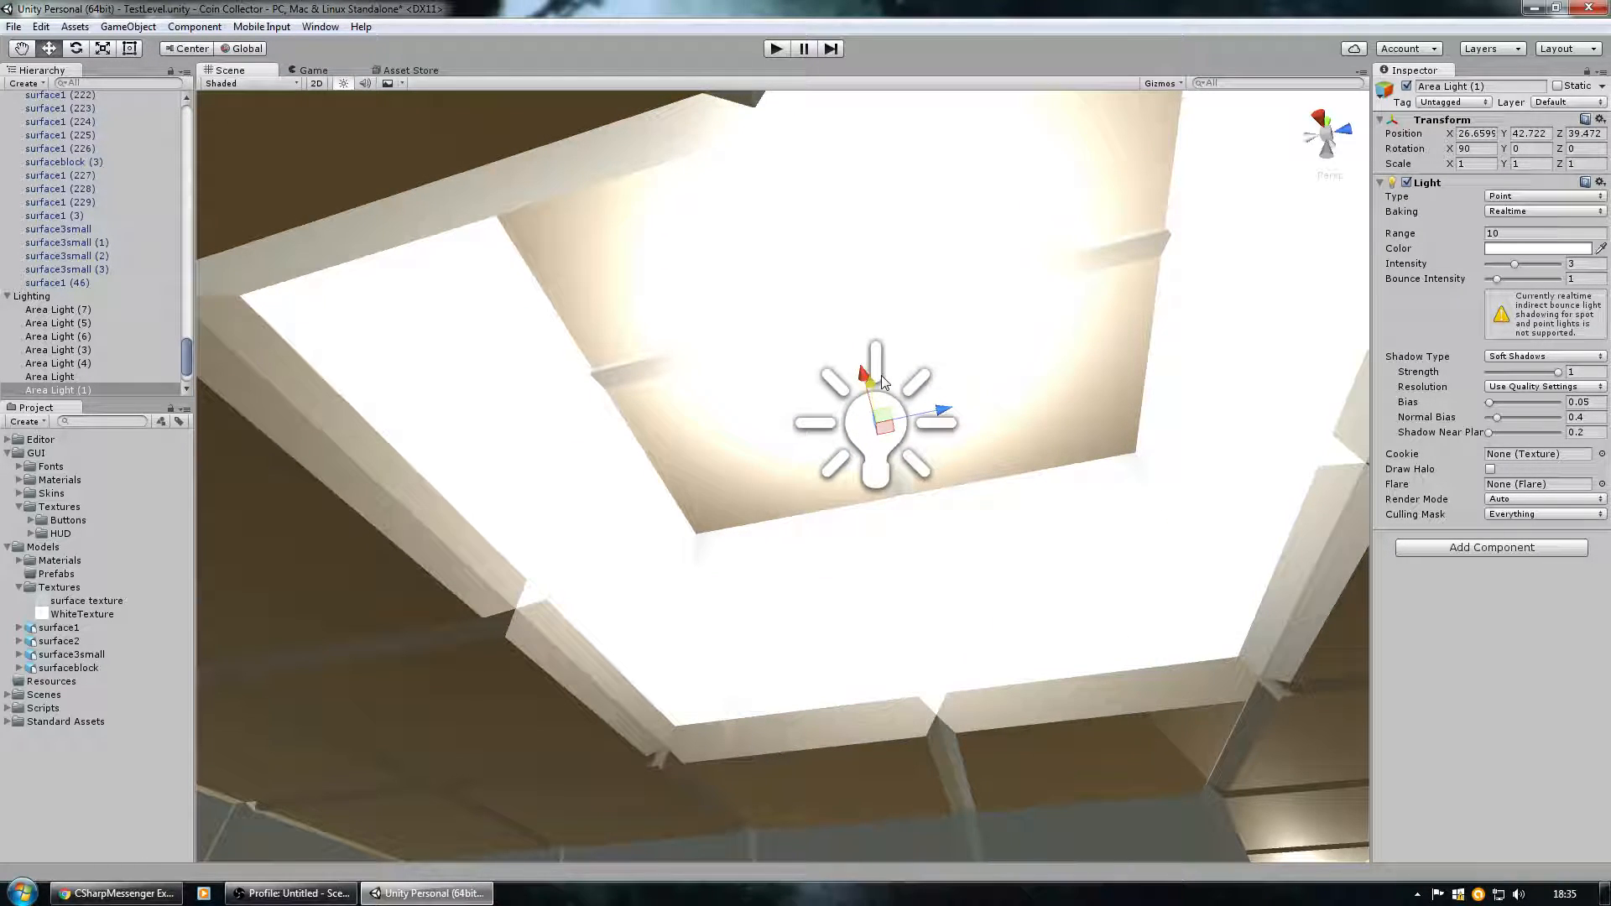
left_click_drag(898, 507, 714, 545, "alt")
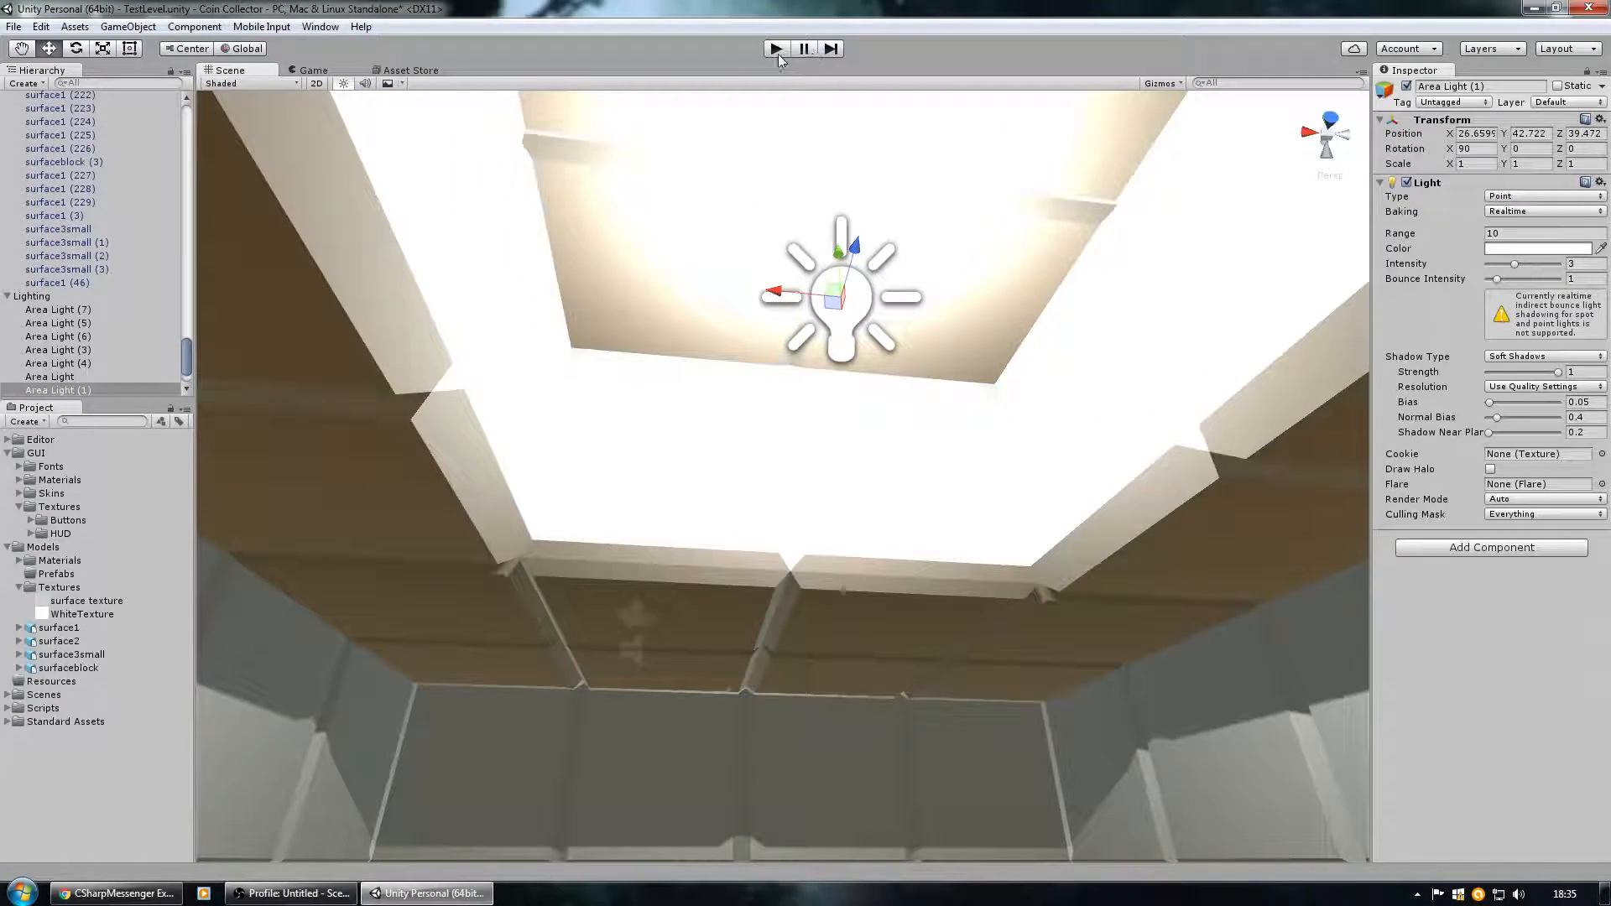
Play-test the level, examining the recessed ceiling light from different spots in the room, and stop the game.
left_click(777, 49)
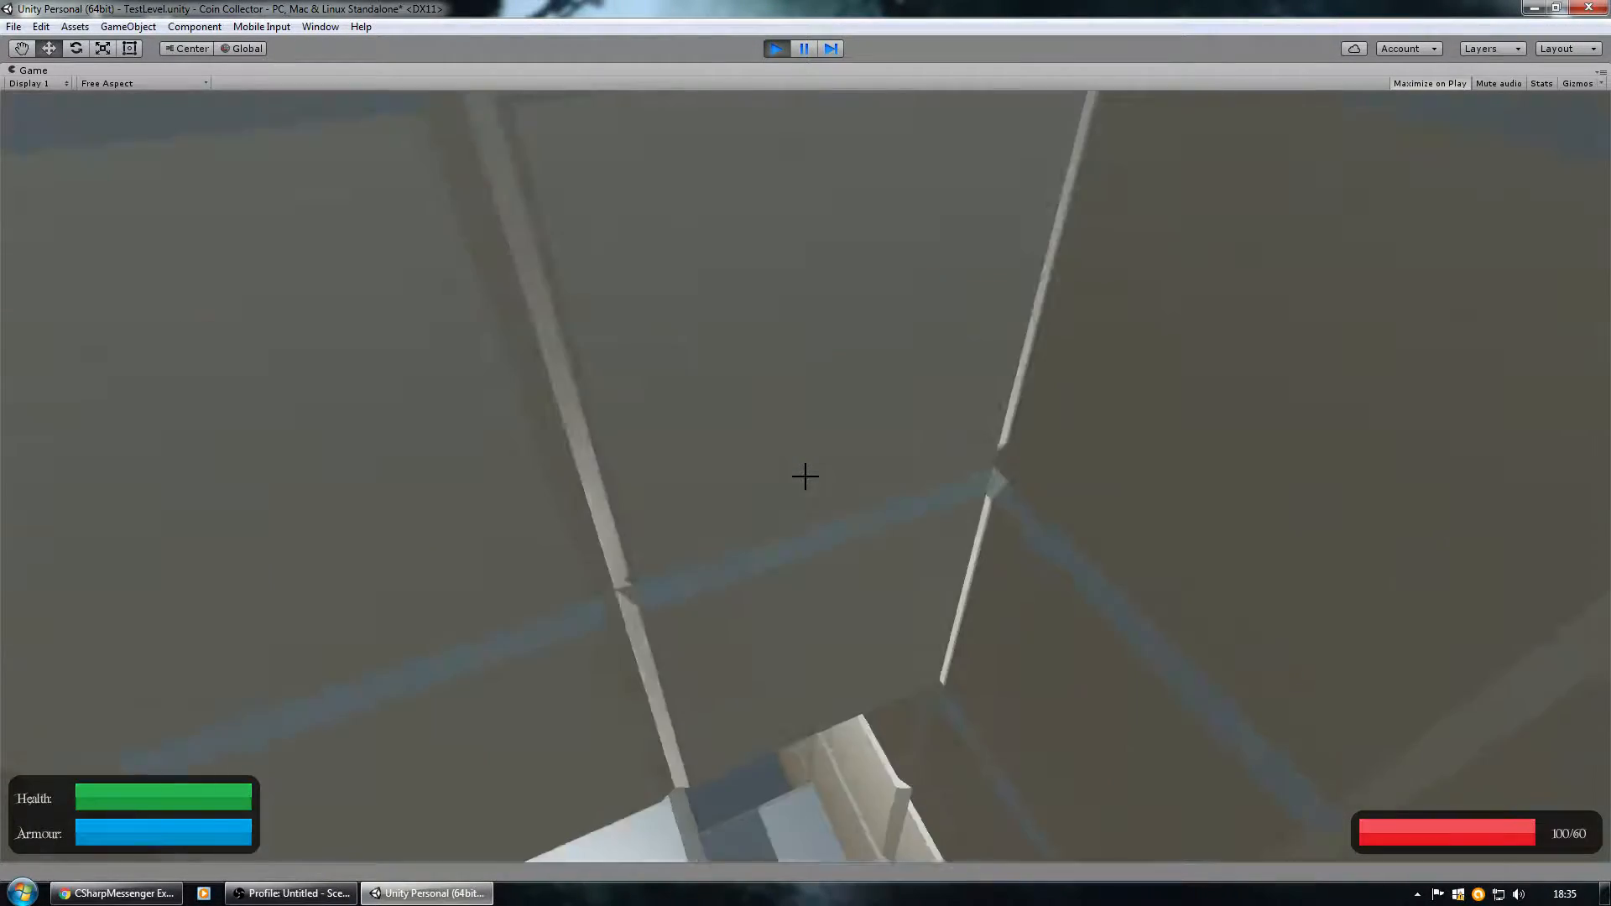
key("w")
key("w")
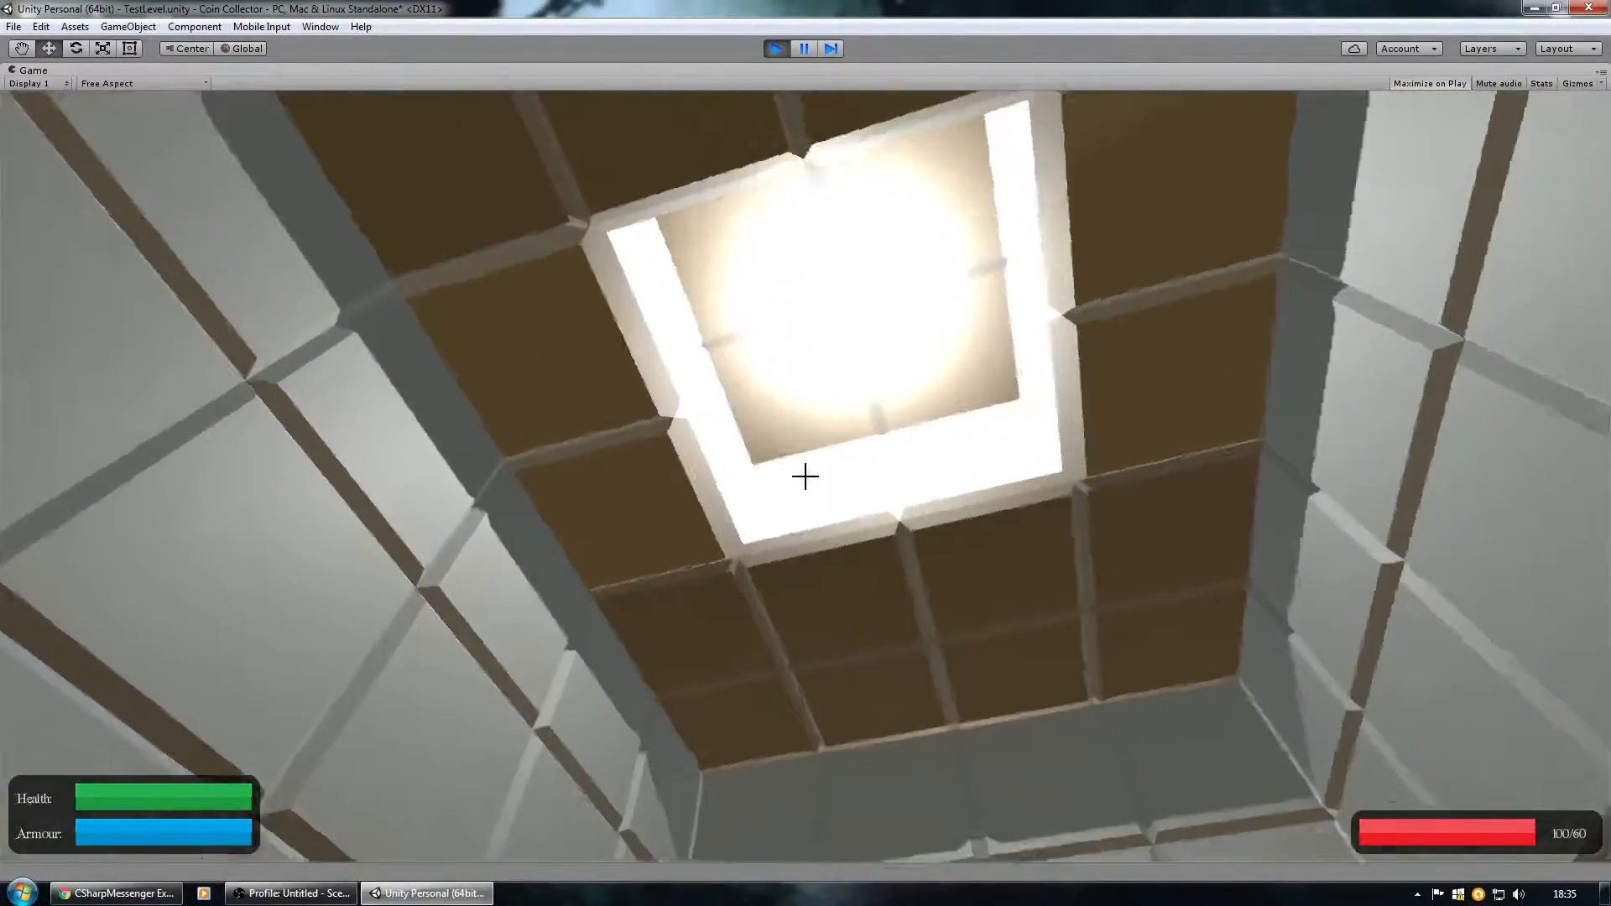
key("a")
key("d")
key("a")
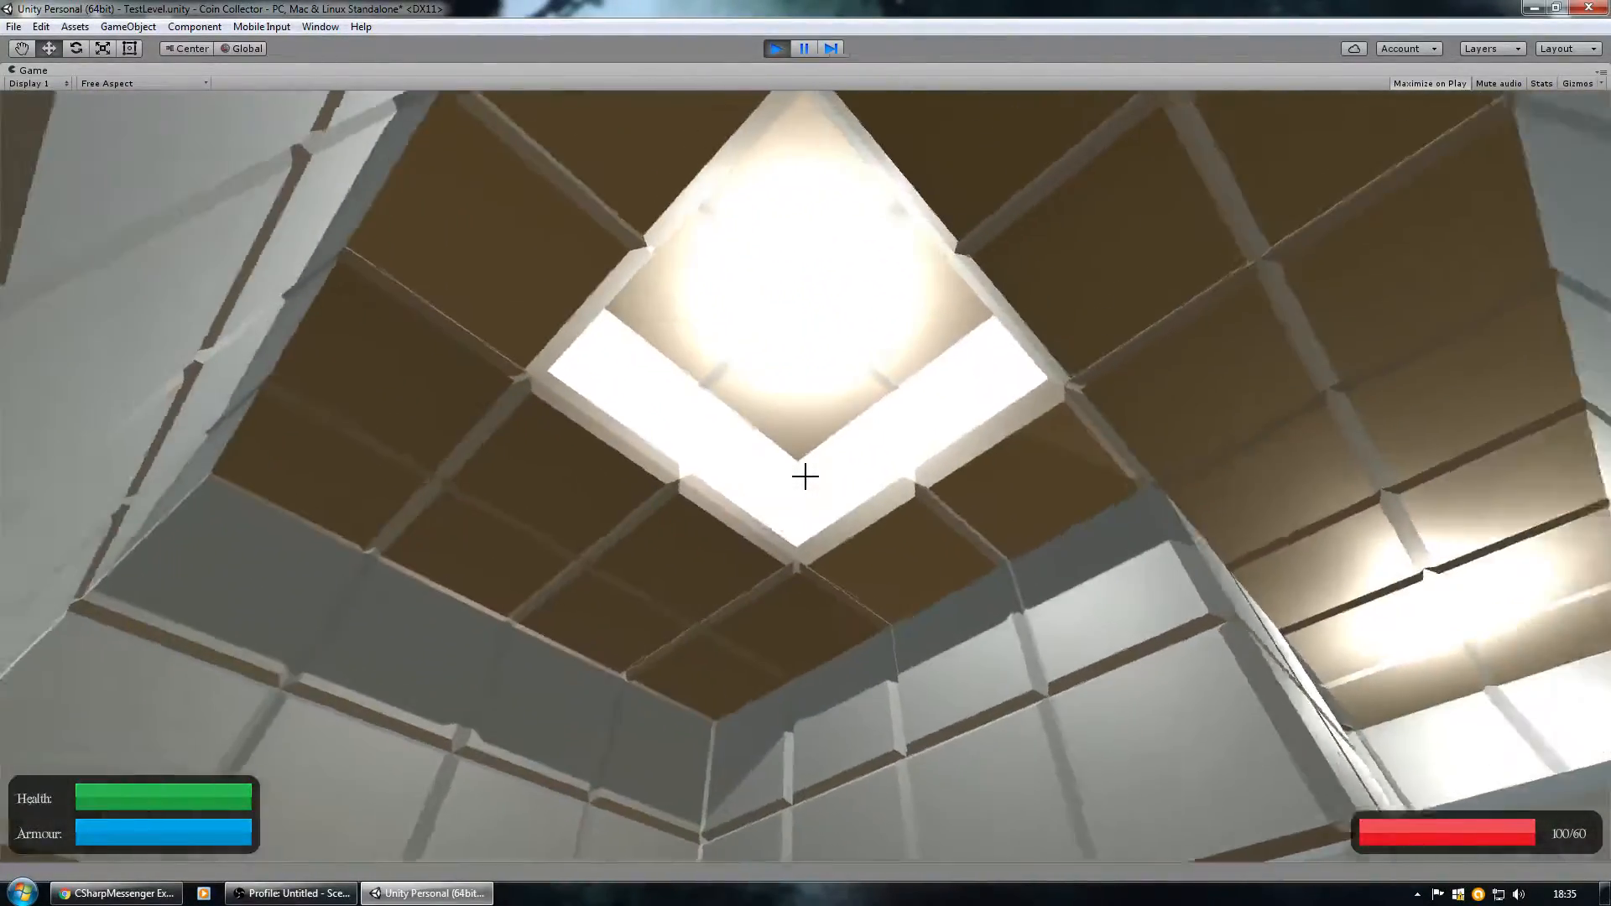
key("a")
key("d")
key("a")
key("d")
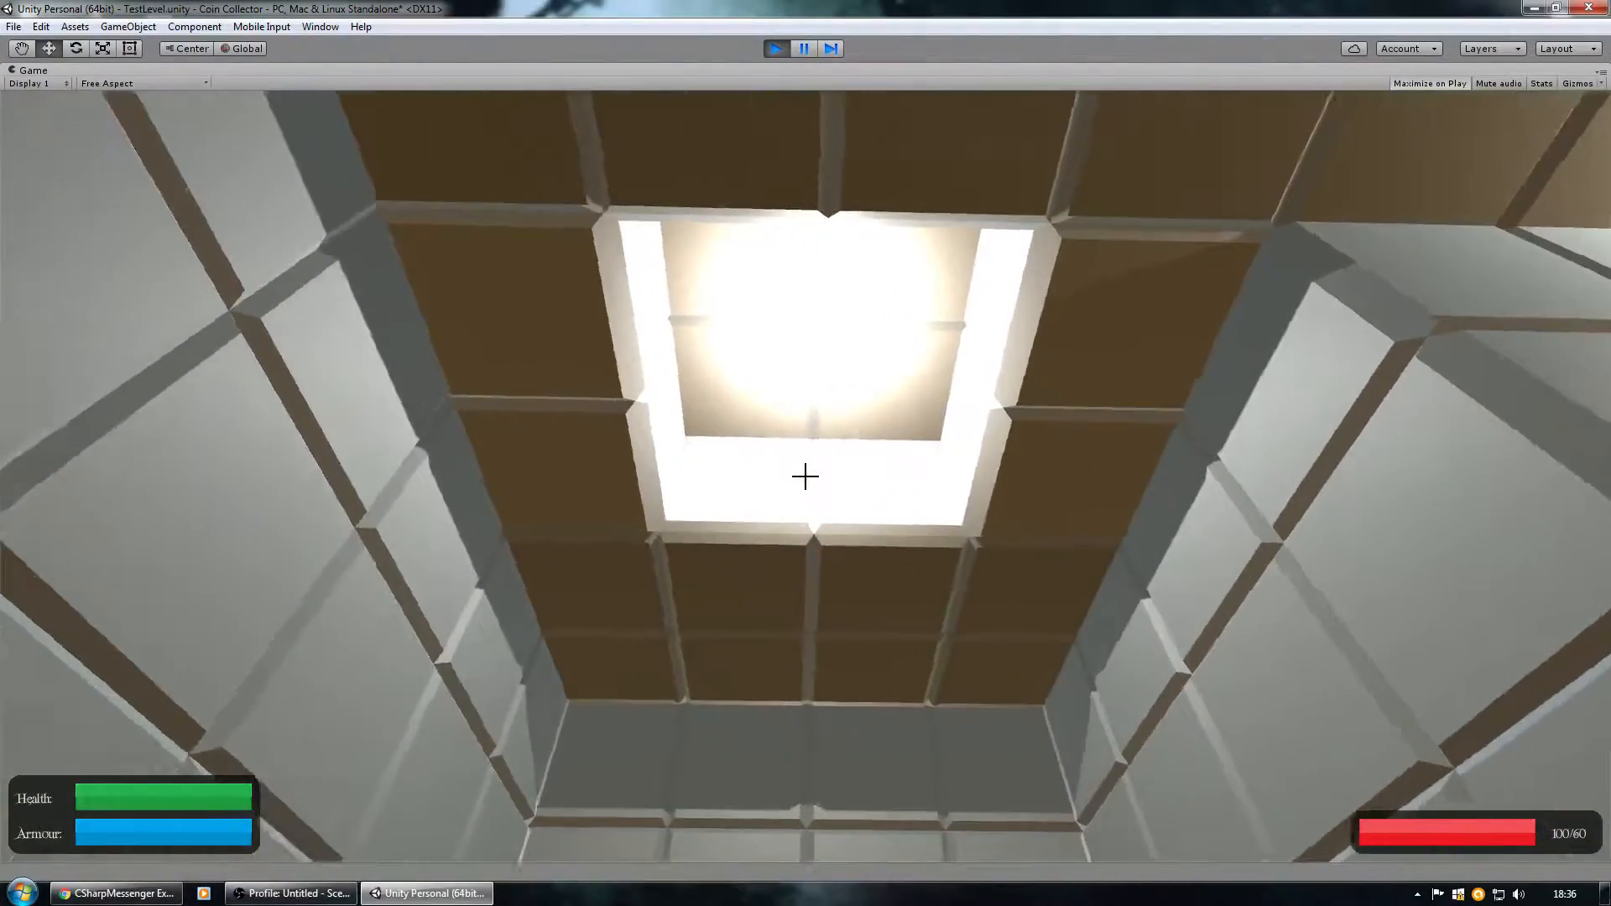
key("Escape")
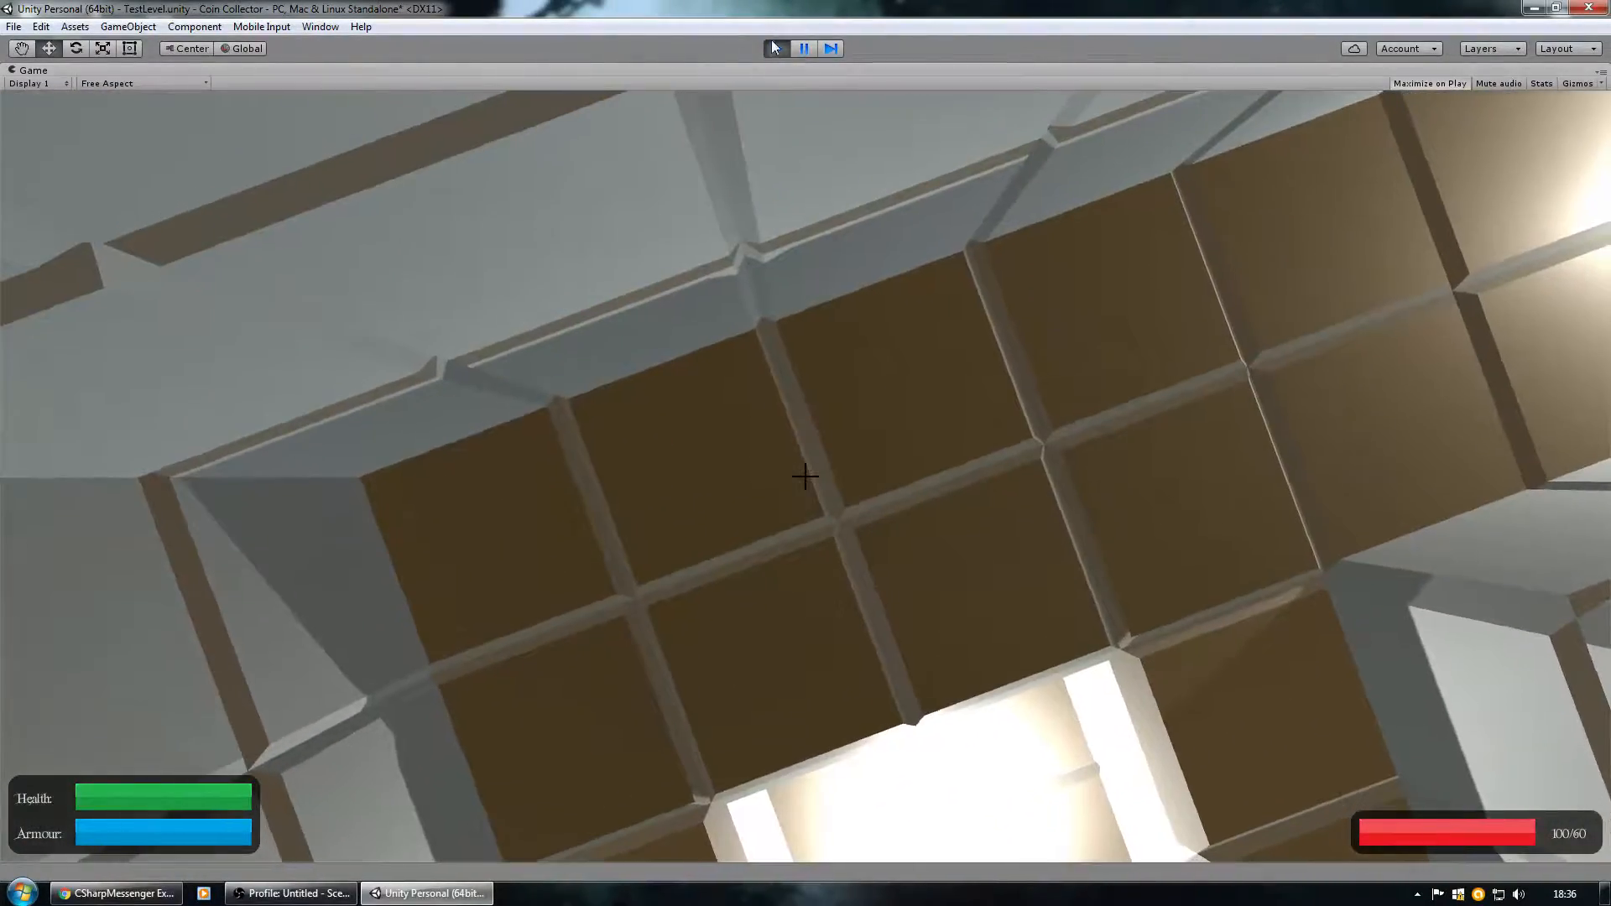
left_click(774, 48)
Delete the ceiling panel above the light in the adjoining area, at X 17.659, Z 42.440.
right_click_drag(863, 471, 1331, 546)
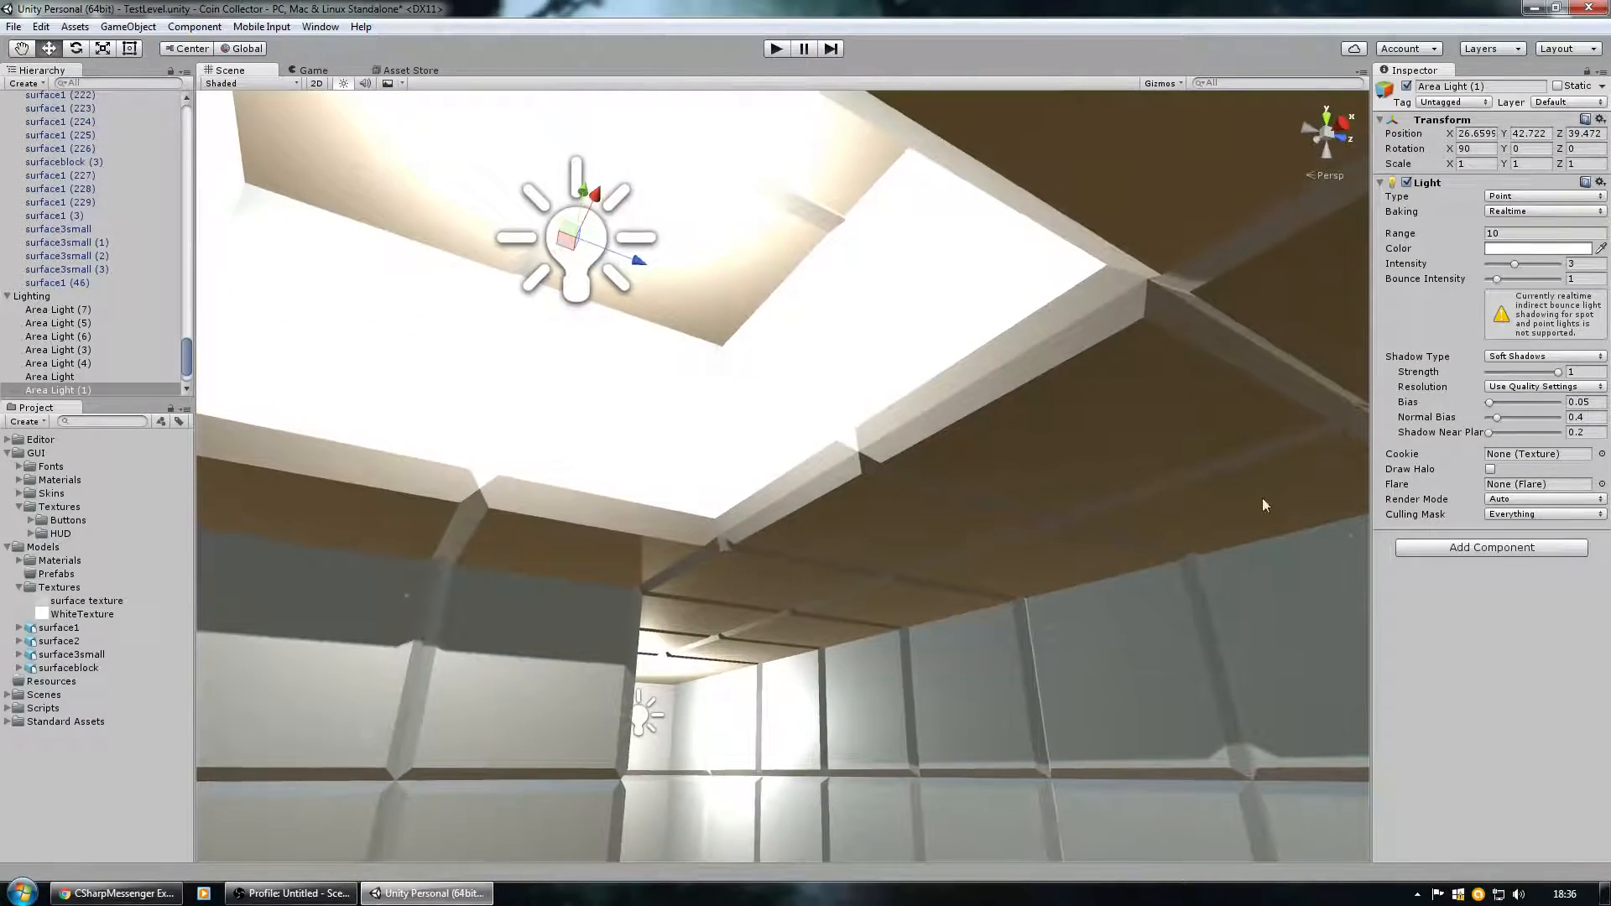
left_click(957, 311)
right_click_drag(873, 410, 624, 457)
key("a")
key("w")
key("s")
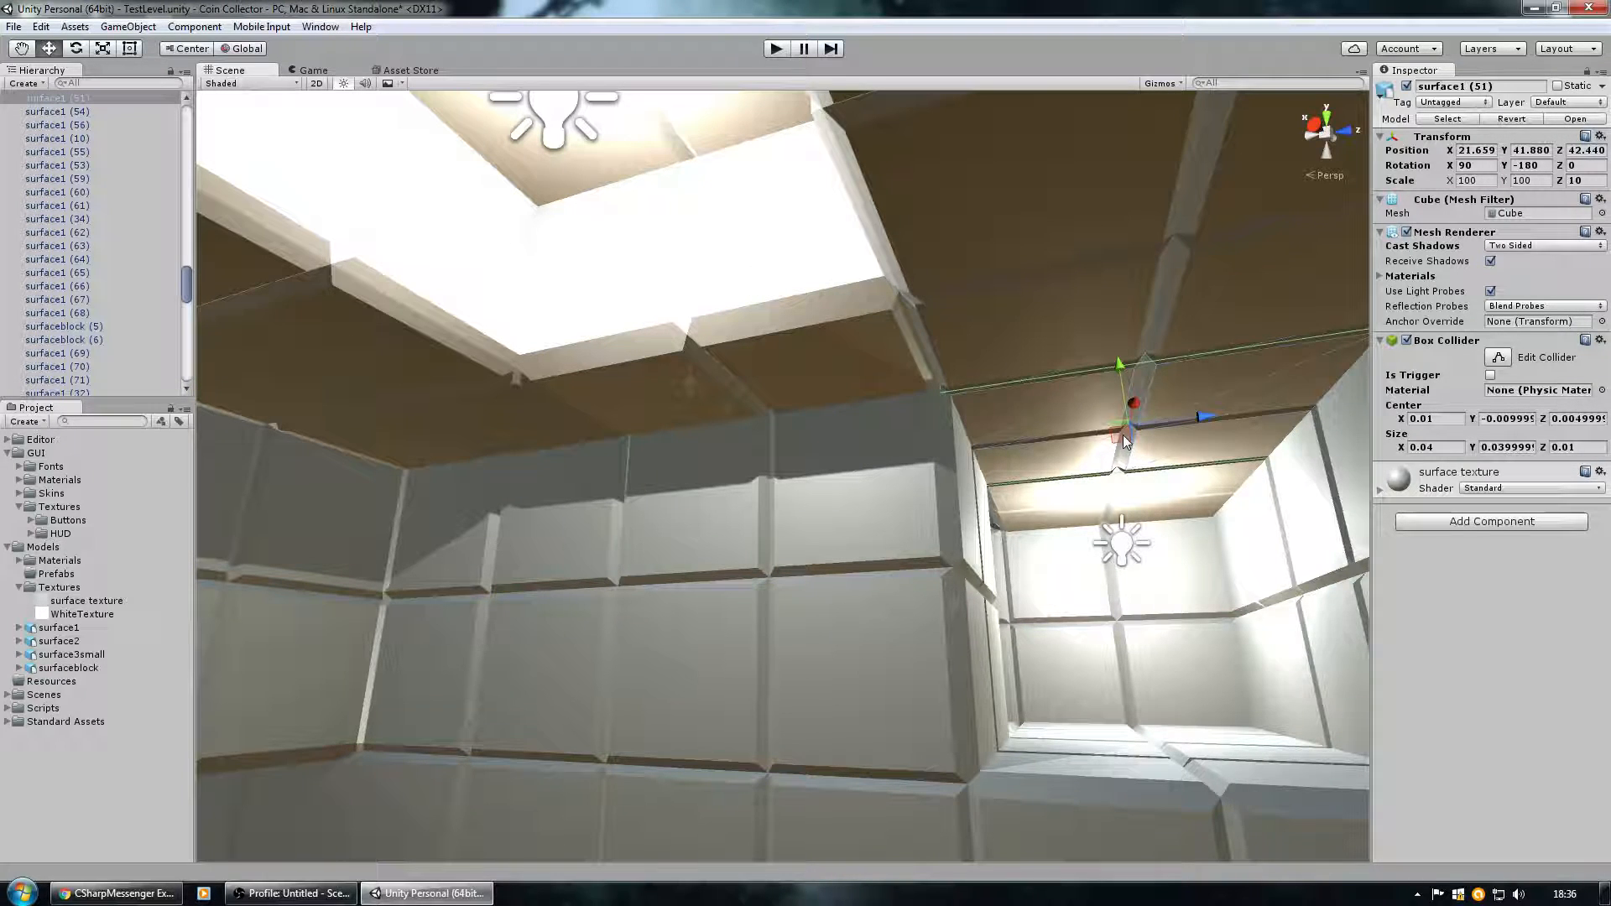
left_click(1075, 501)
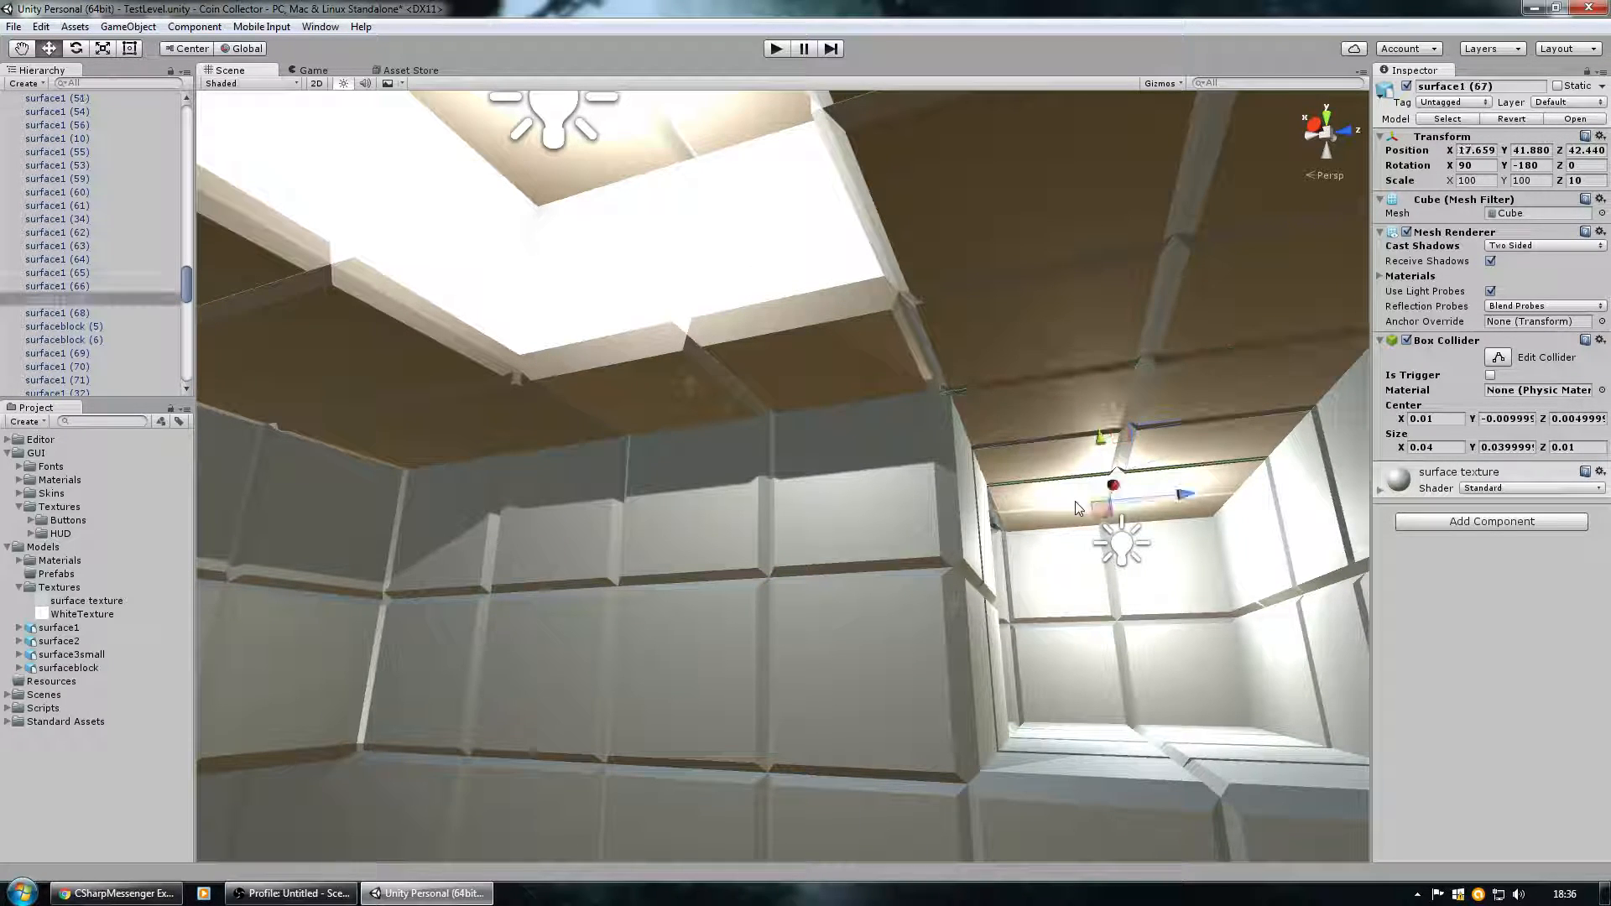
key("Delete")
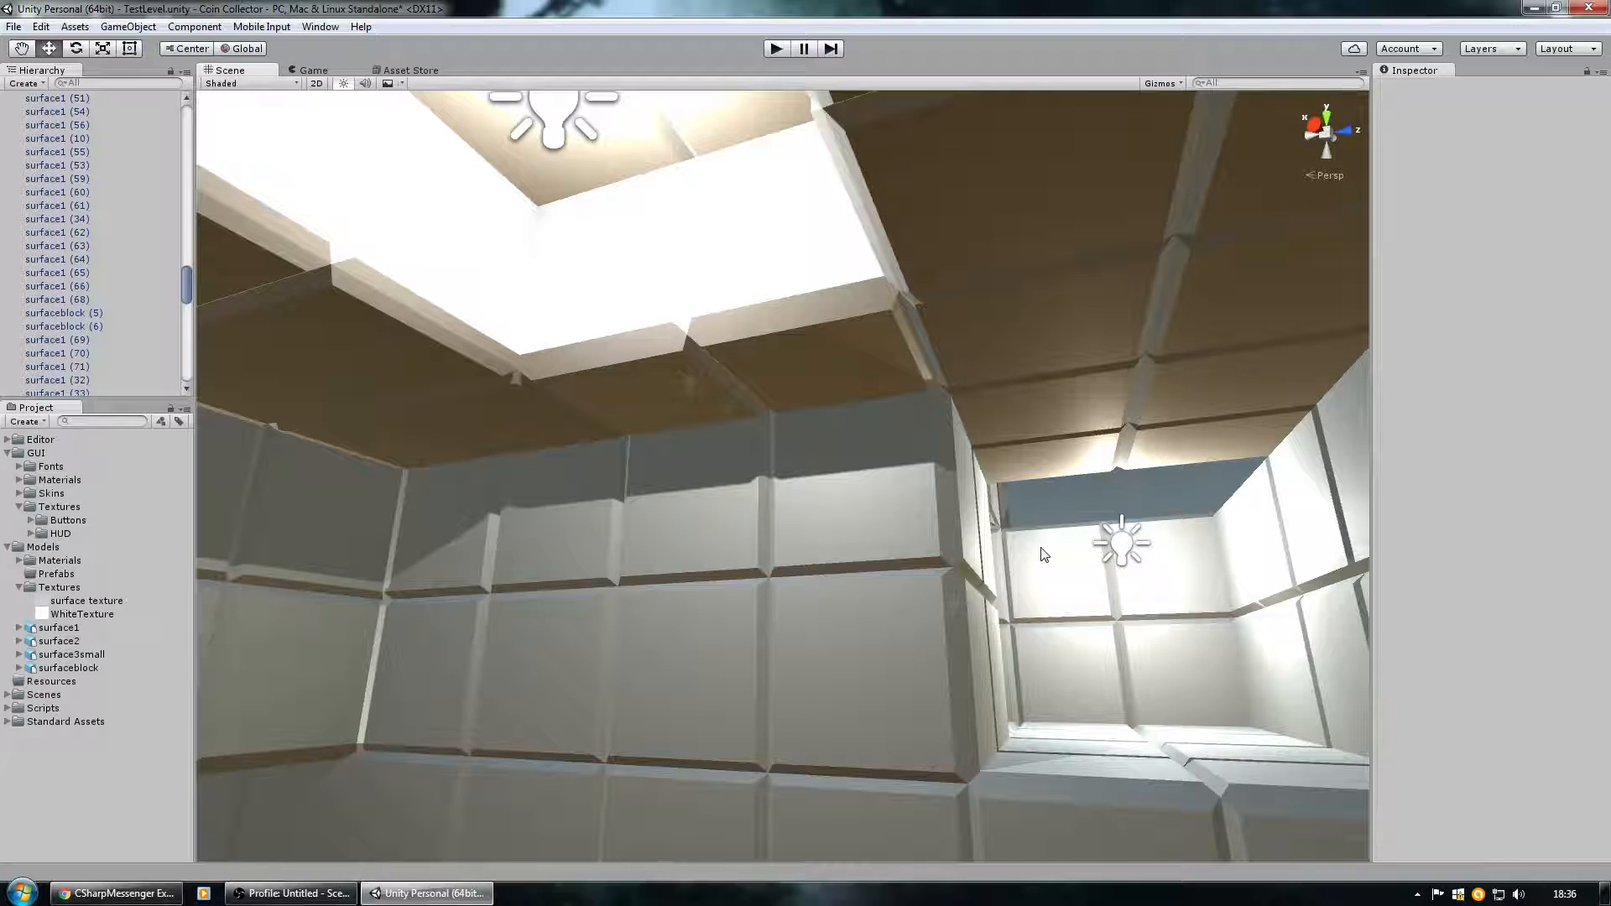
Select the shaft's side panels and cap together, duplicate them and place the copies over the opening above the adjoining area's light.
left_click(595, 285)
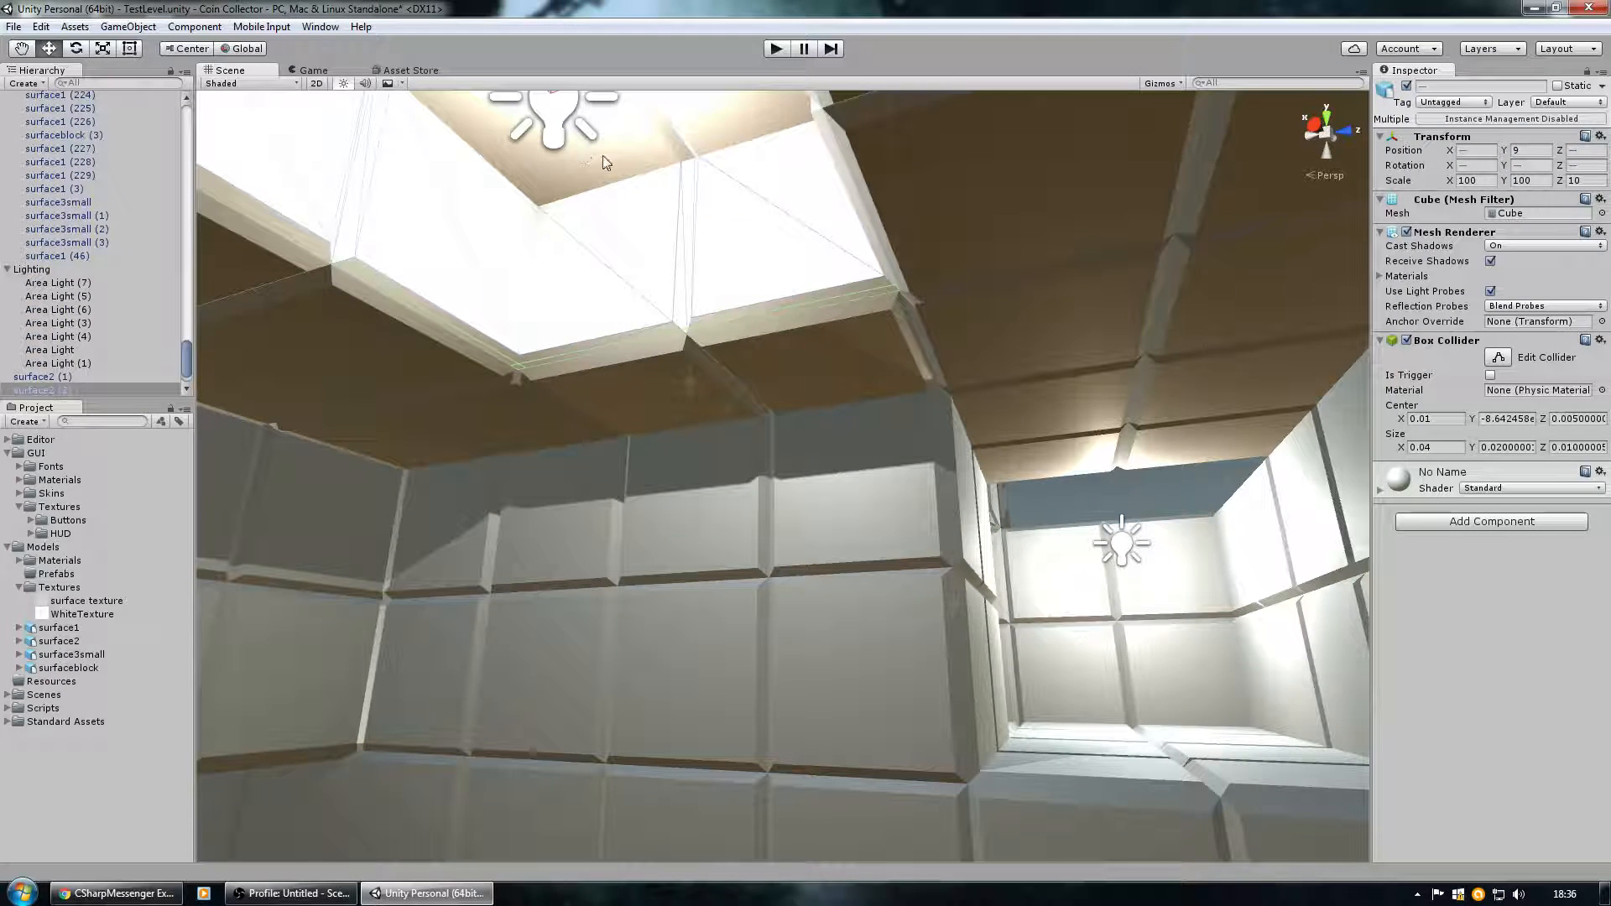
left_click_drag(564, 274, 840, 226, "alt")
left_click_drag(750, 291, 1193, 250, "alt")
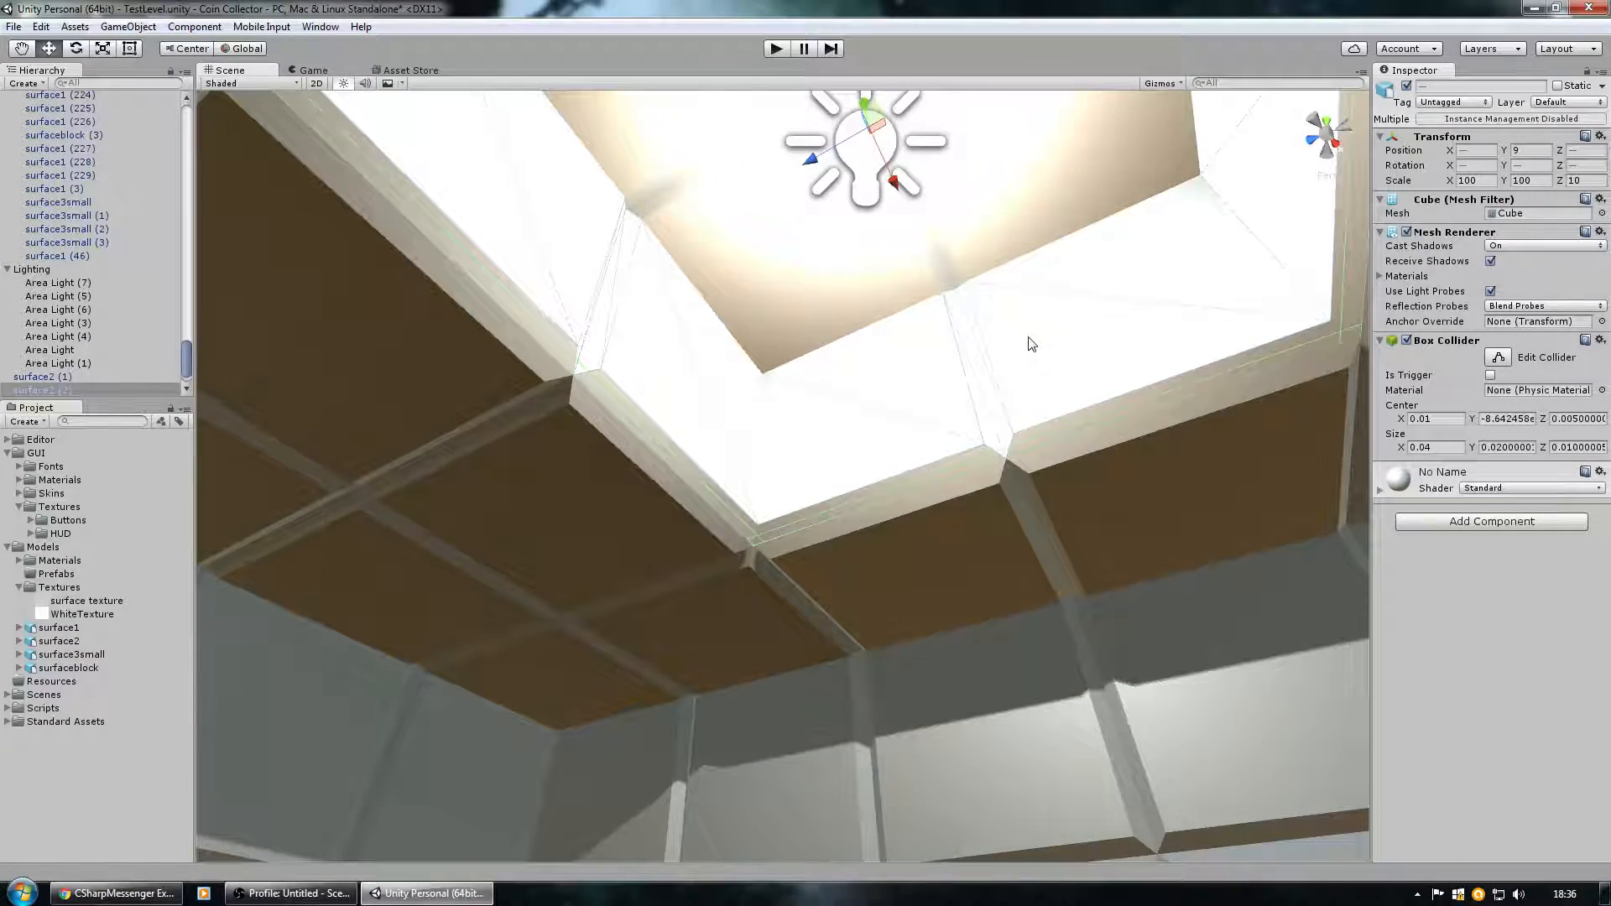
left_click_drag(1112, 197, 592, 659, "alt")
right_click_drag(591, 659, 67, 714)
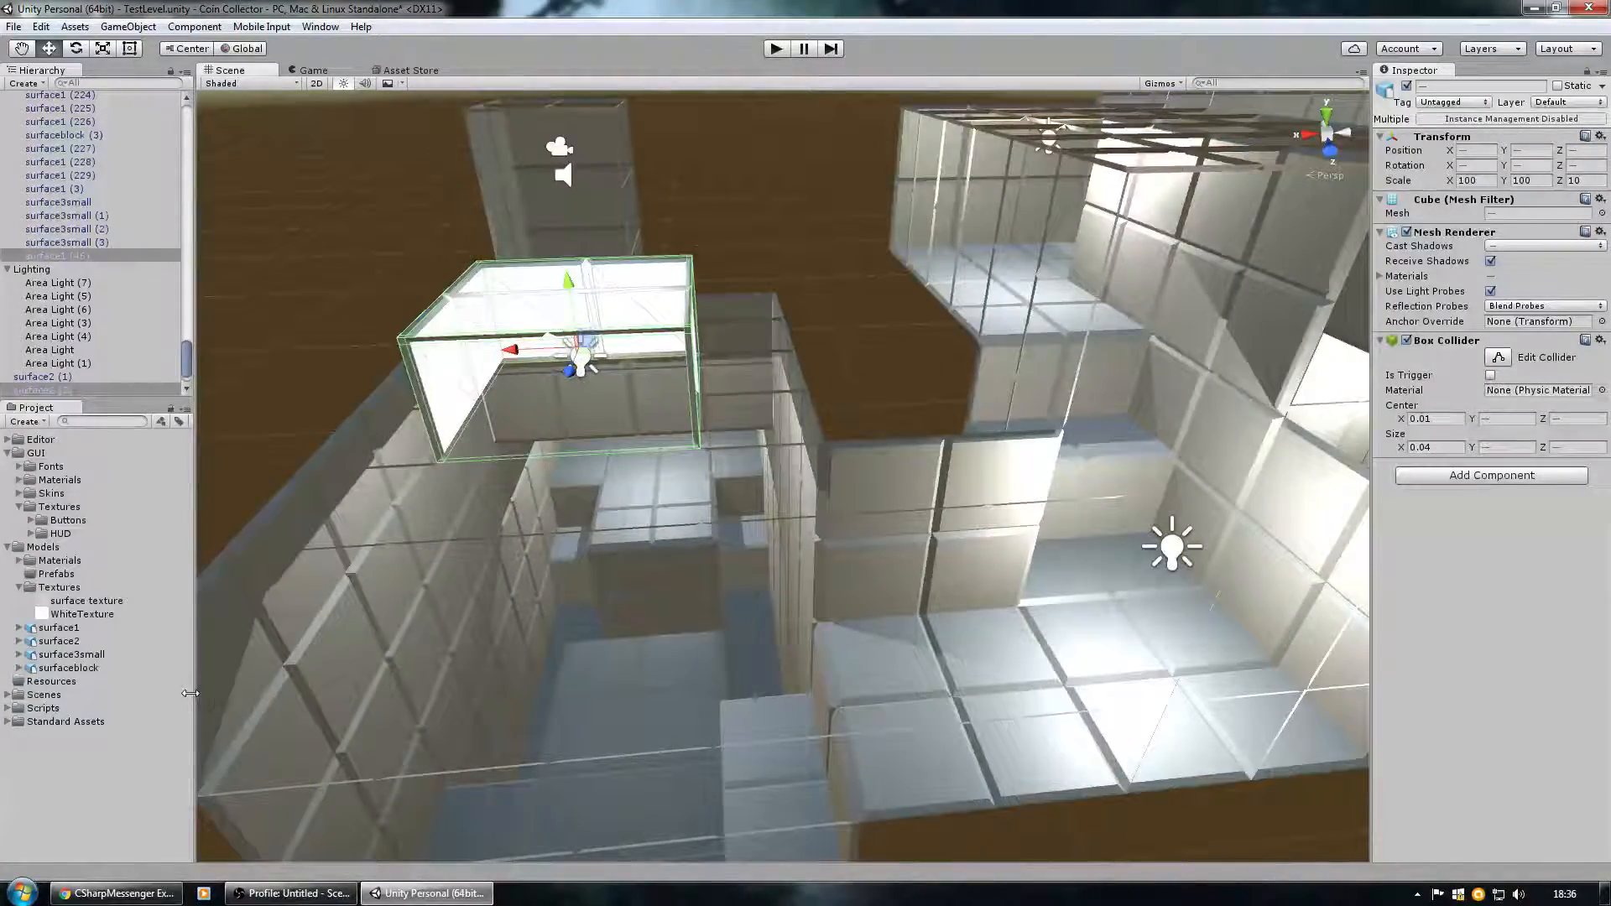
left_click_drag(605, 352, 1232, 441)
right_click_drag(1102, 487, 1208, 240)
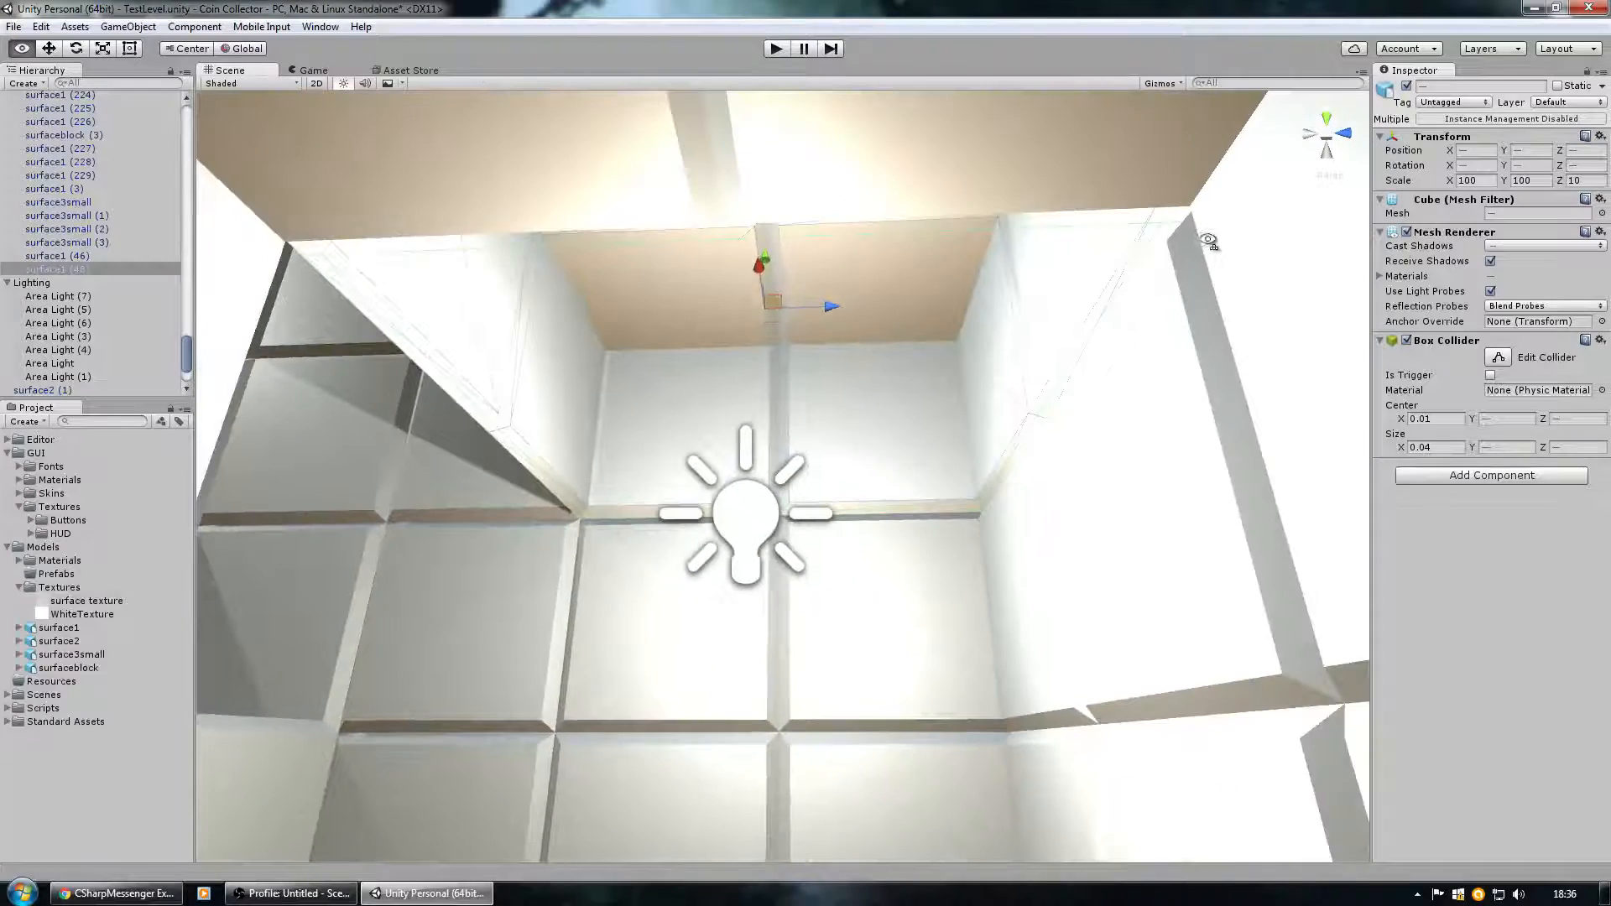
Try deleting the copied shaft's side panel facing the neighbouring room, and undo the deletion.
left_click(739, 526)
right_click_drag(768, 525, 496, 576)
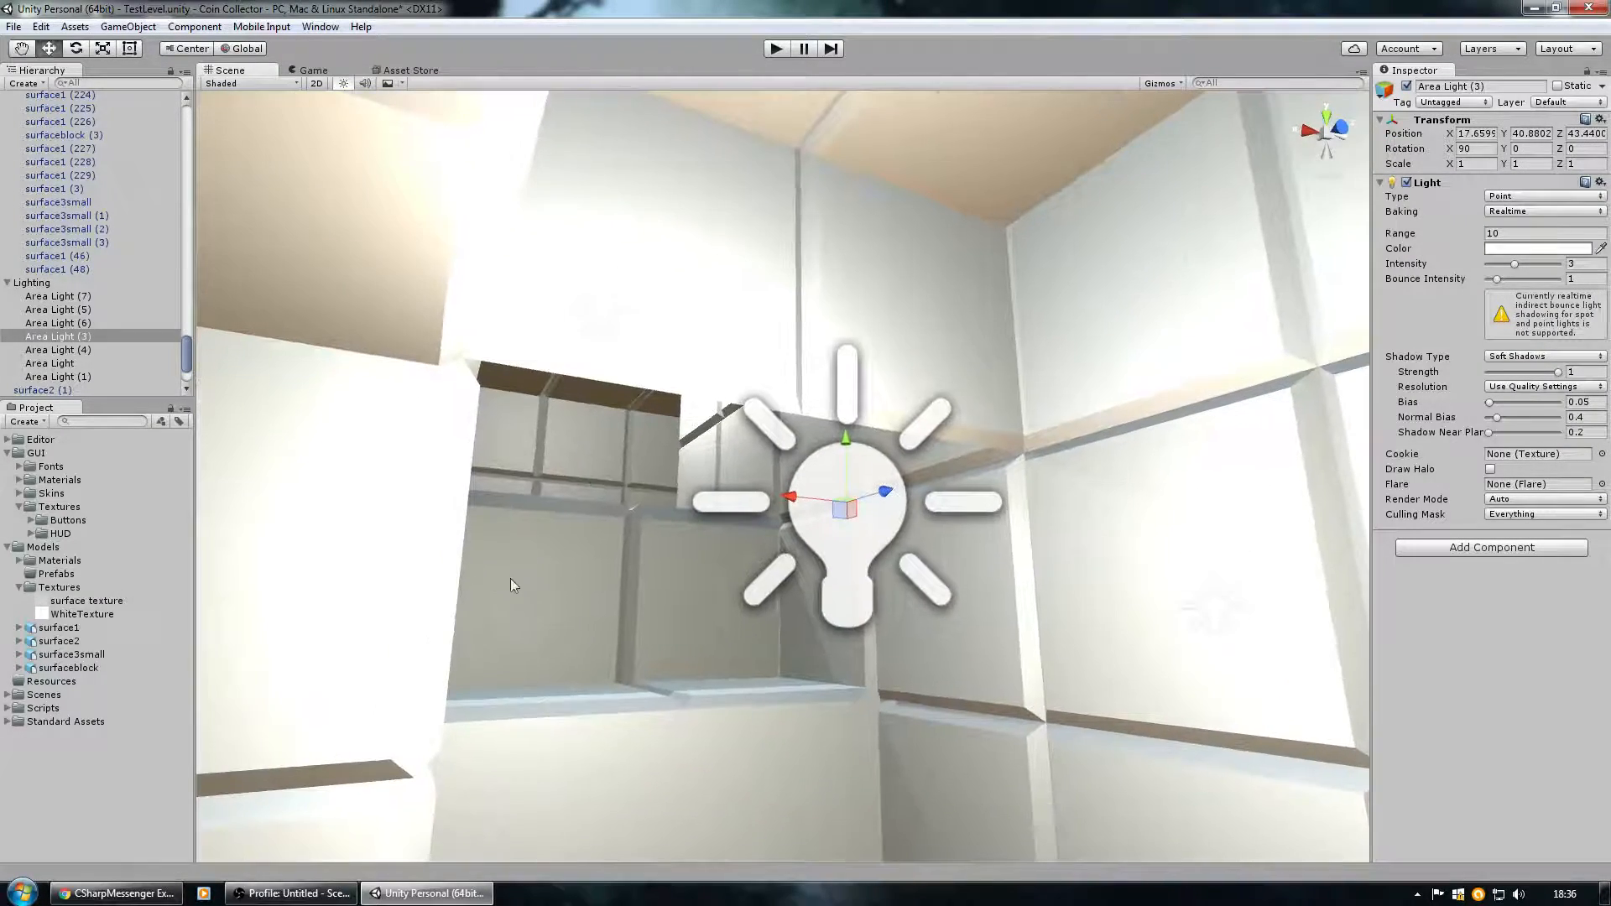
left_click(746, 321)
key("Delete")
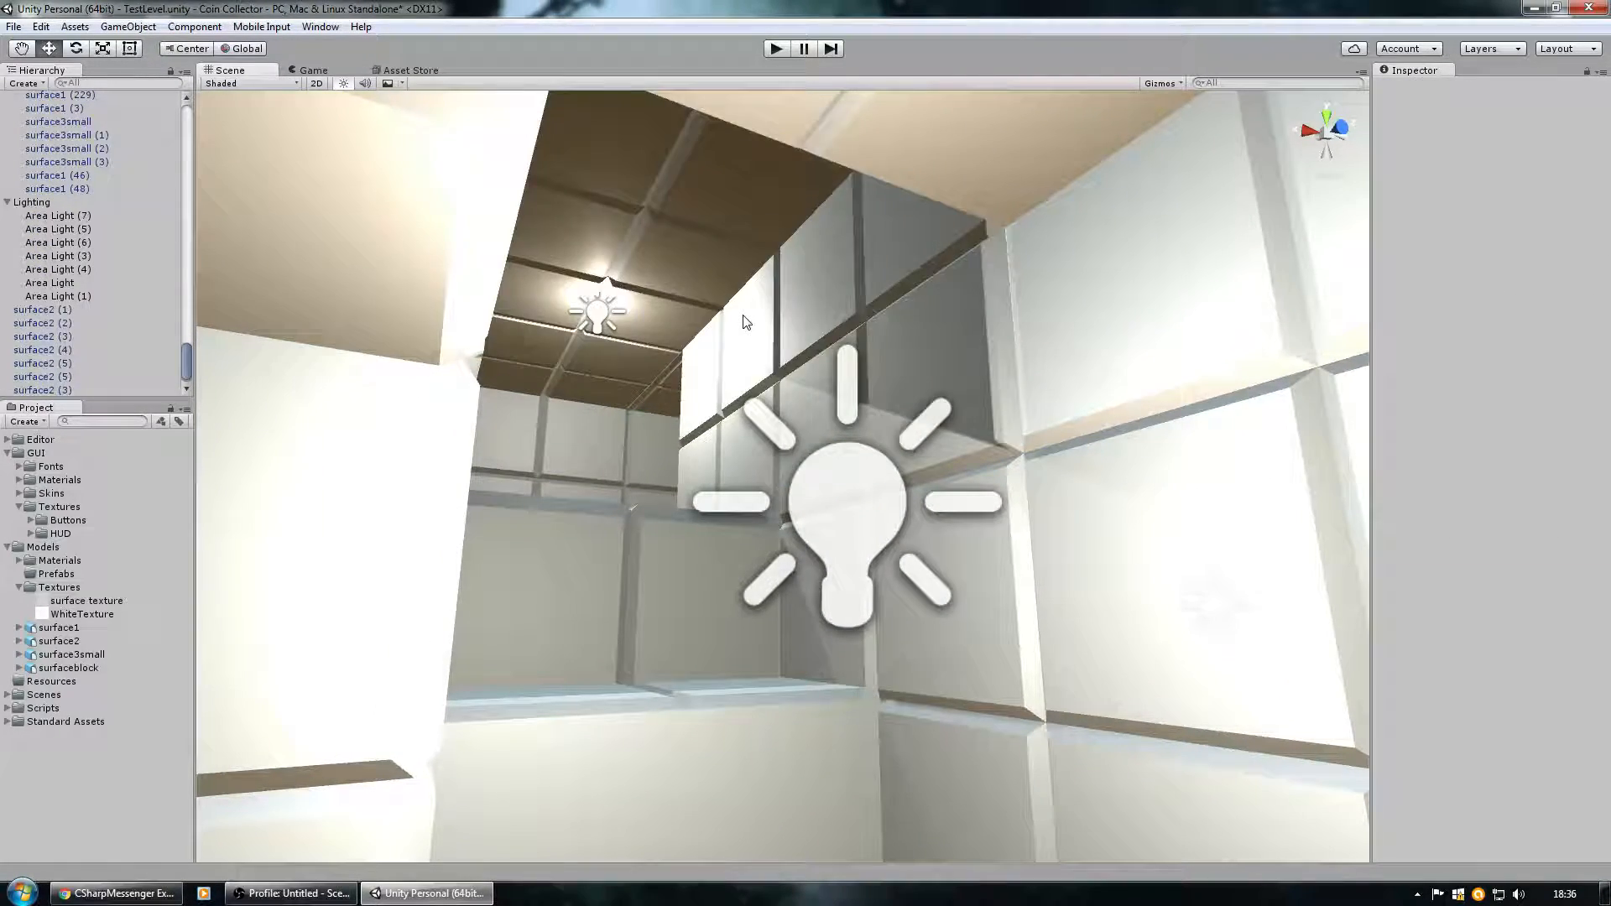
right_click_drag(757, 317, 907, 351)
key("ctrl+z")
Move Area Light (3) up into the copied shaft's recess, to X 16.681, Y 42.869.
left_click(863, 482)
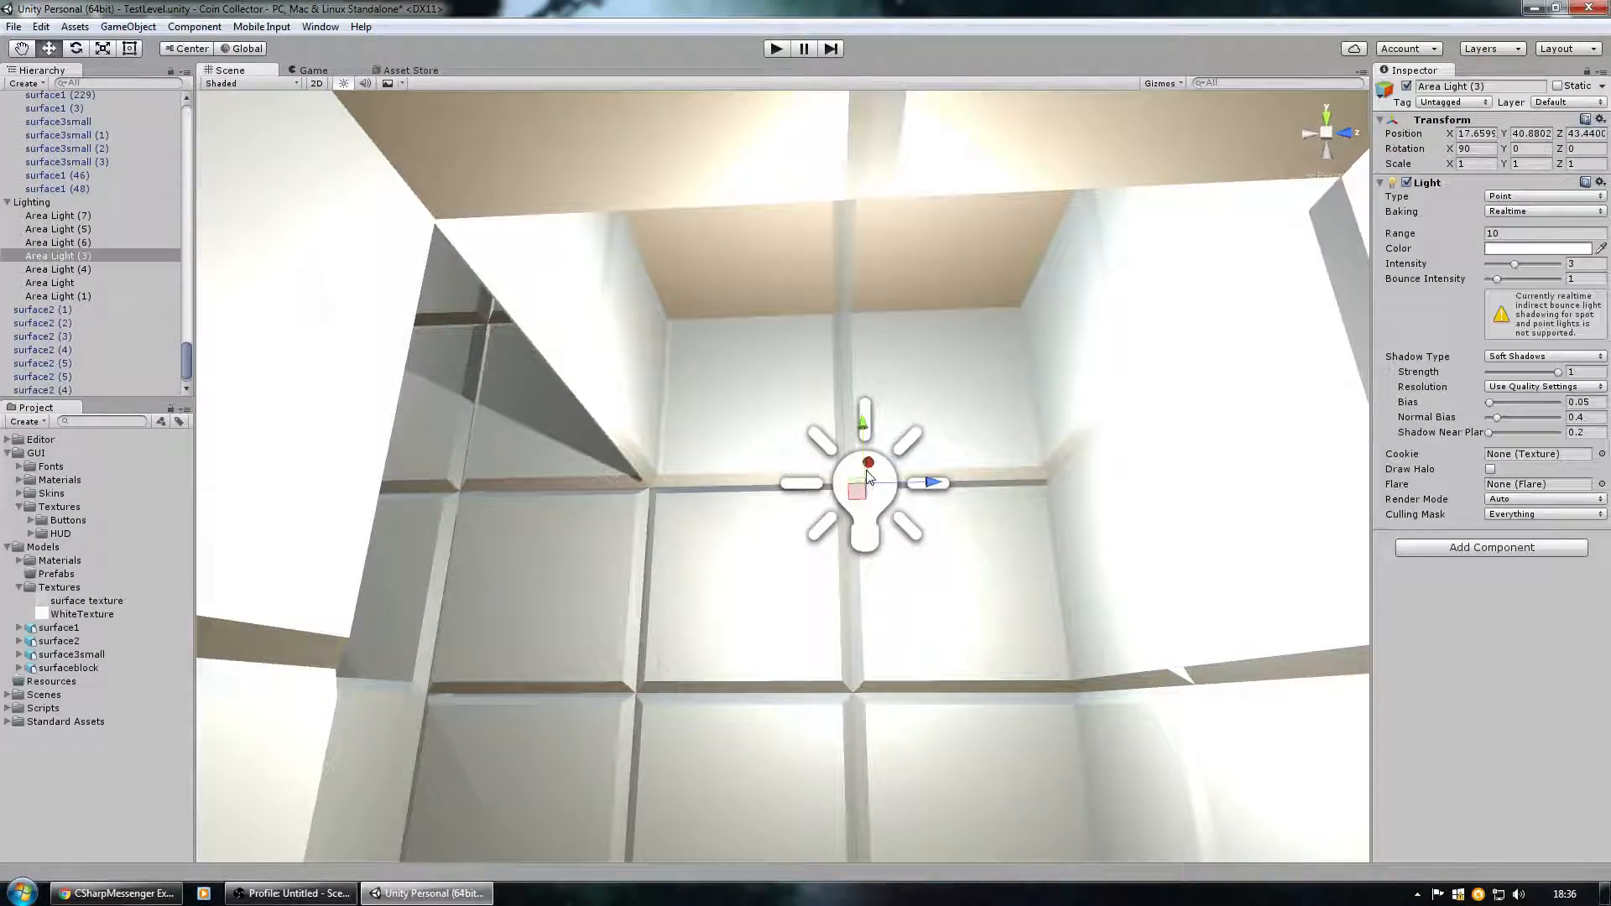
right_click_drag(910, 504, 649, 520)
left_click_drag(836, 492, 869, 494)
left_click_drag(929, 448, 944, 63)
right_click_drag(955, 460, 792, 337)
key("d")
left_click_drag(520, 455, 759, 454)
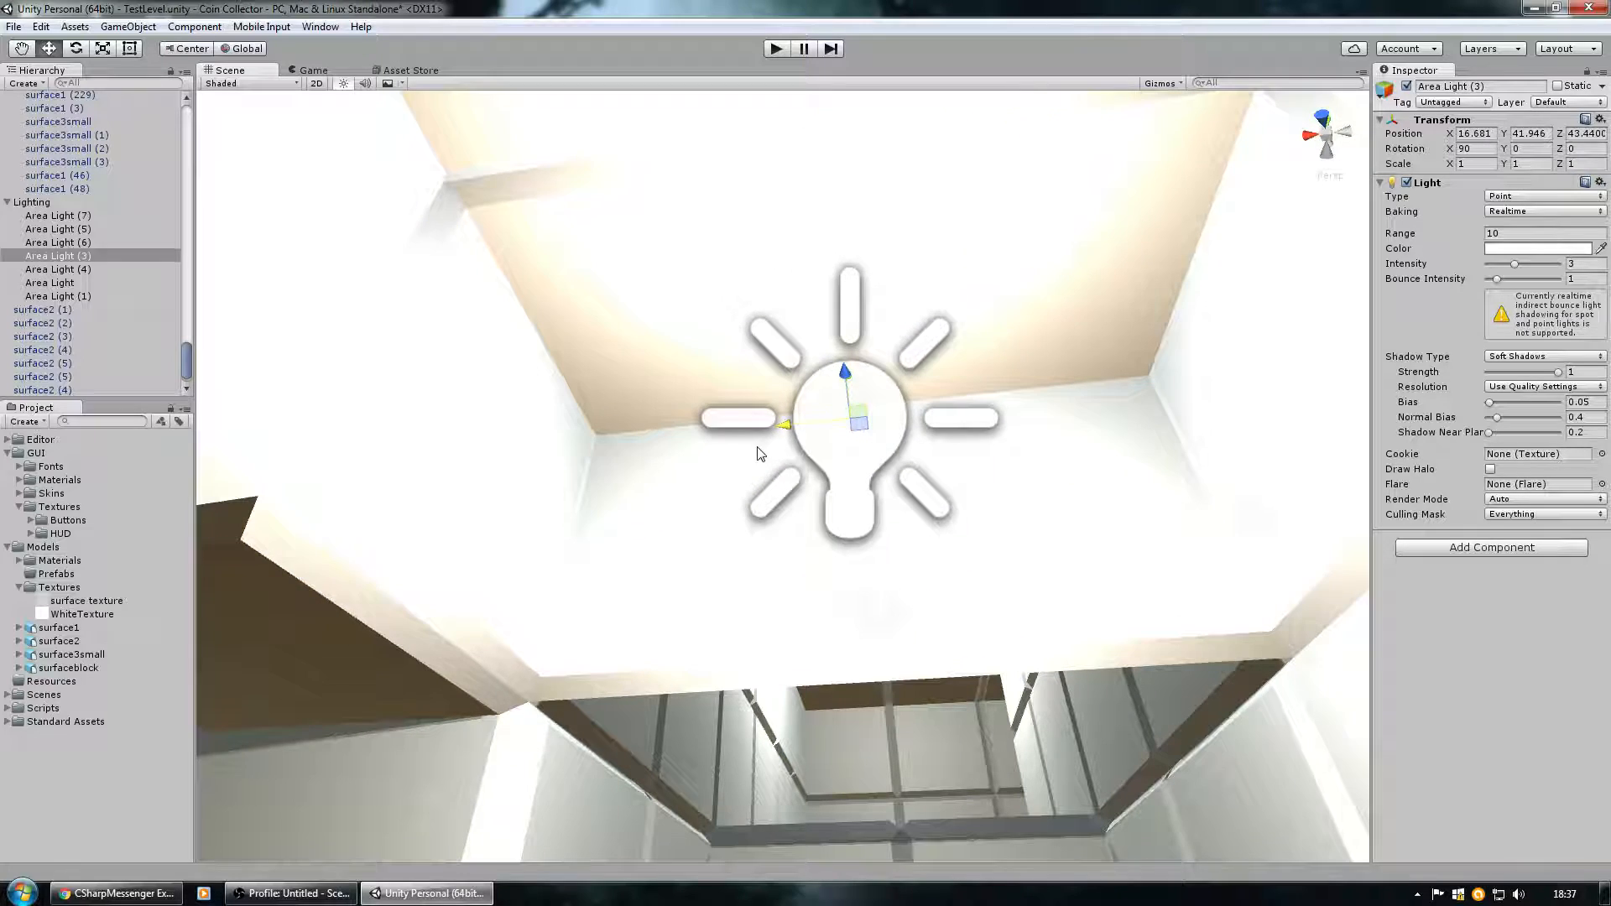
right_click_drag(843, 393, 839, 396)
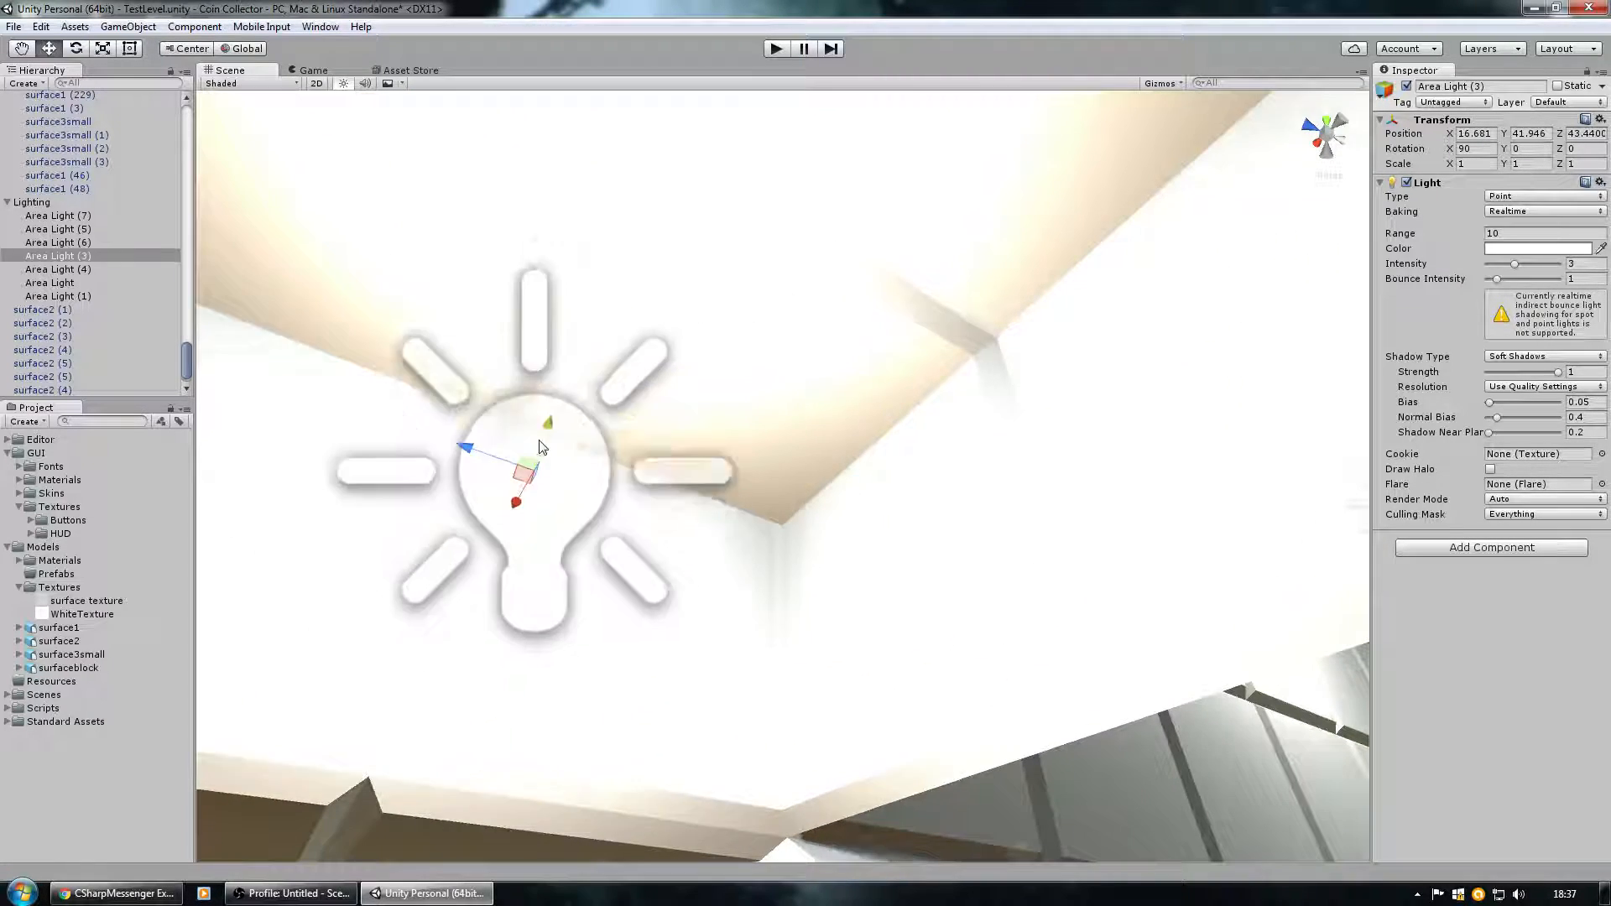
right_click_drag(579, 241, 1025, 514)
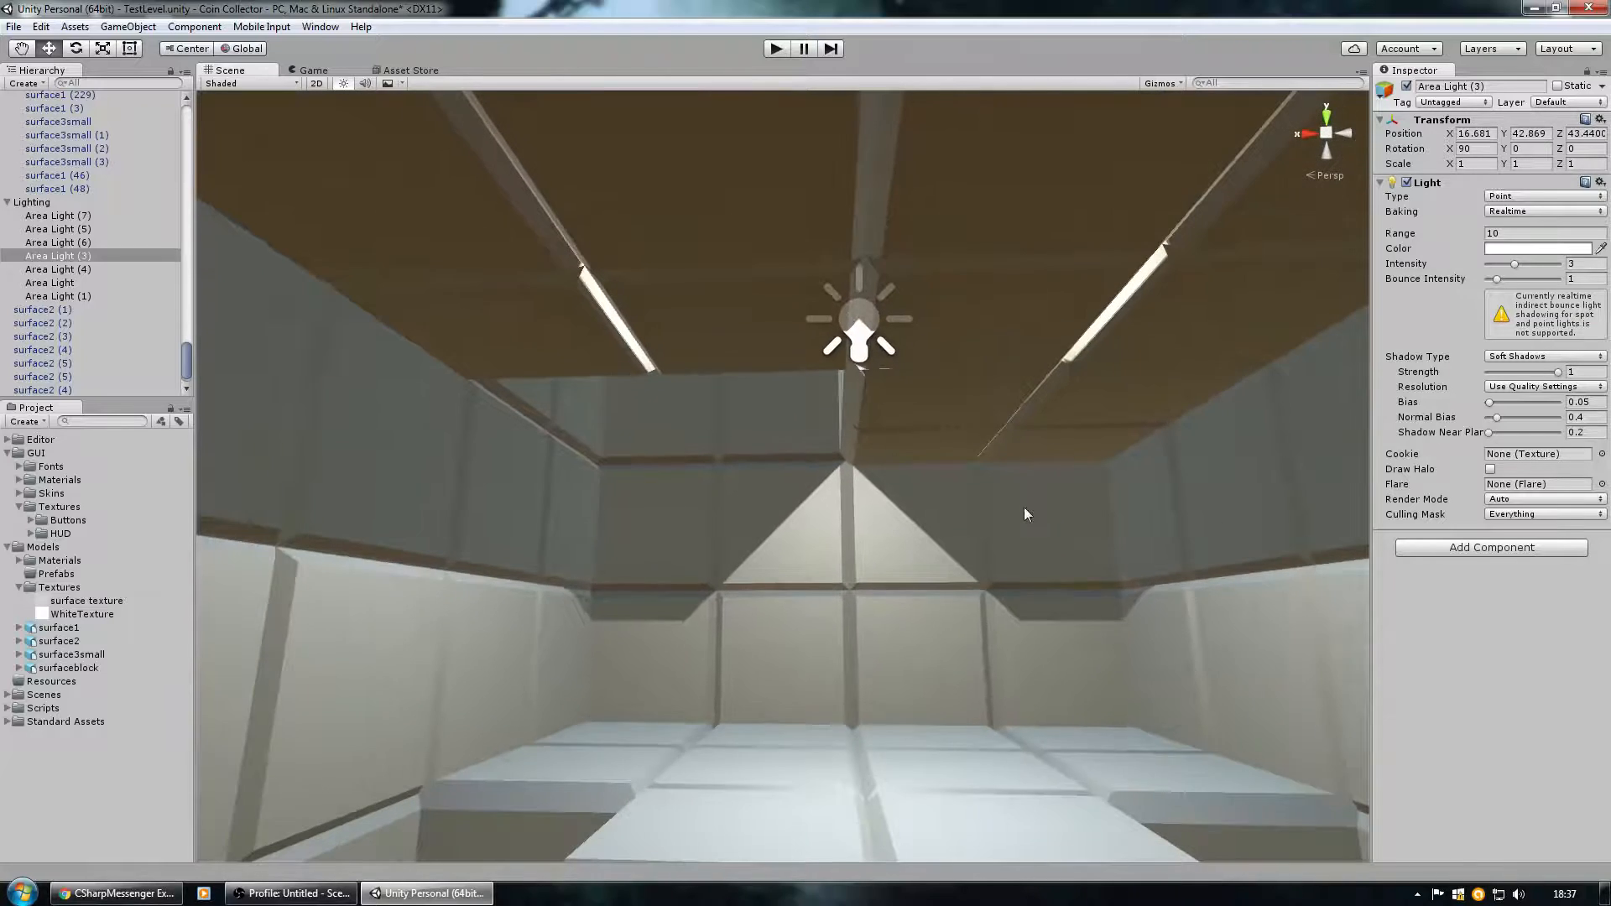
Try deleting ceiling pieces around the light in the neighbouring room, and undo the deletions.
key("Delete")
right_click_drag(865, 351, 893, 542)
left_click(841, 445)
key("Delete")
key("ctrl+z")
key("ctrl+z")
key("ctrl+z")
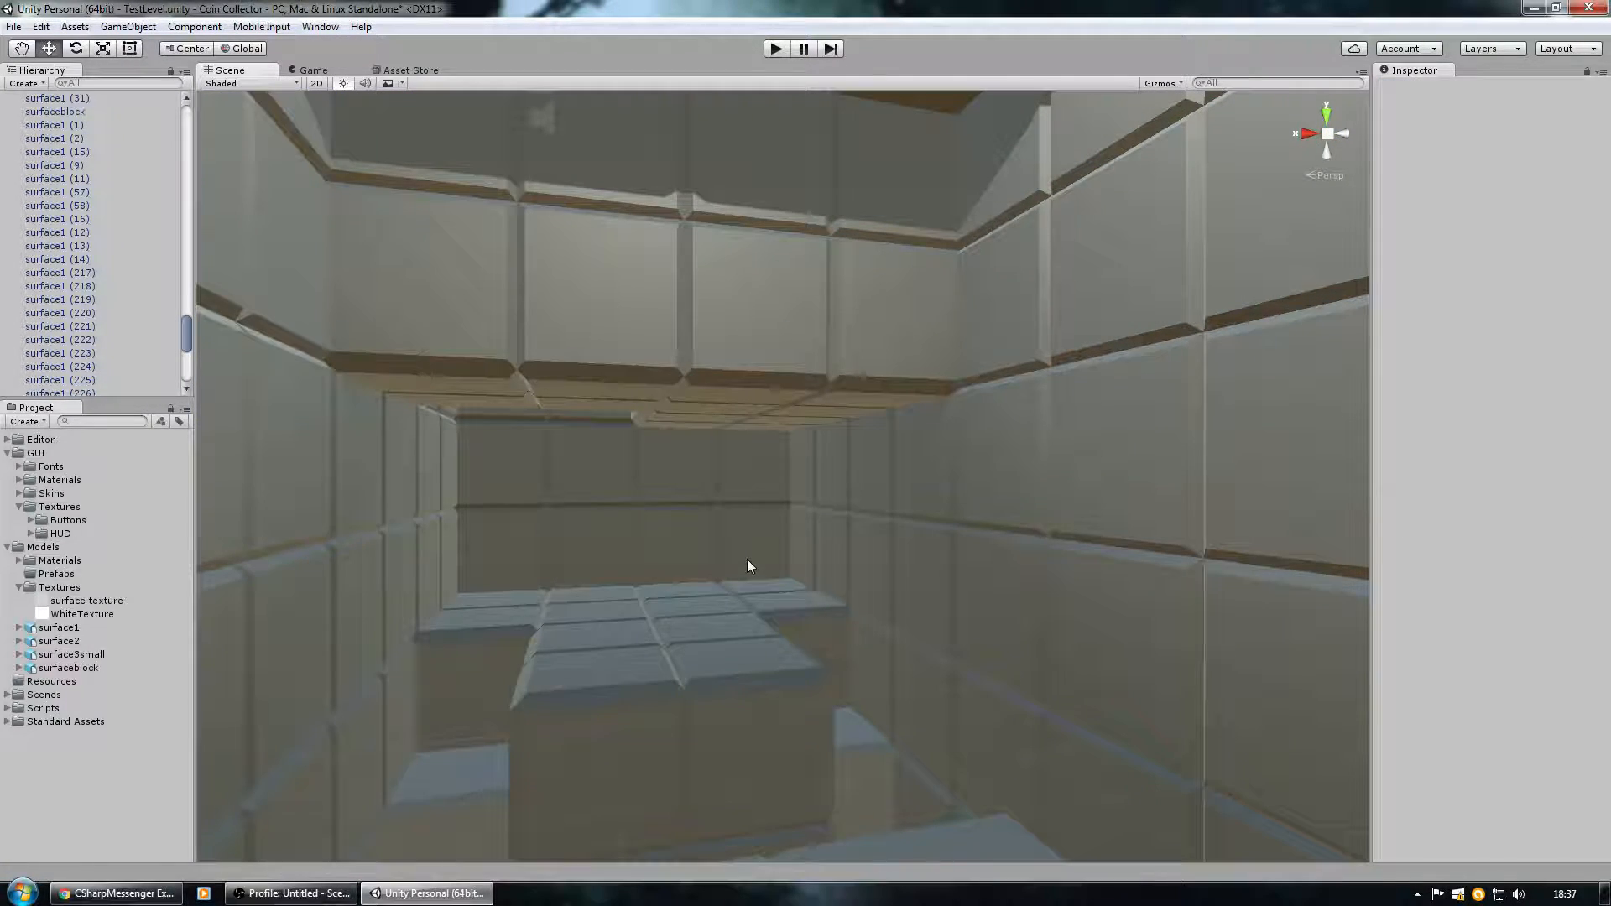
Delete the ceiling panel covering the light in the room with the raised block platforms.
left_click(767, 413)
key("Delete")
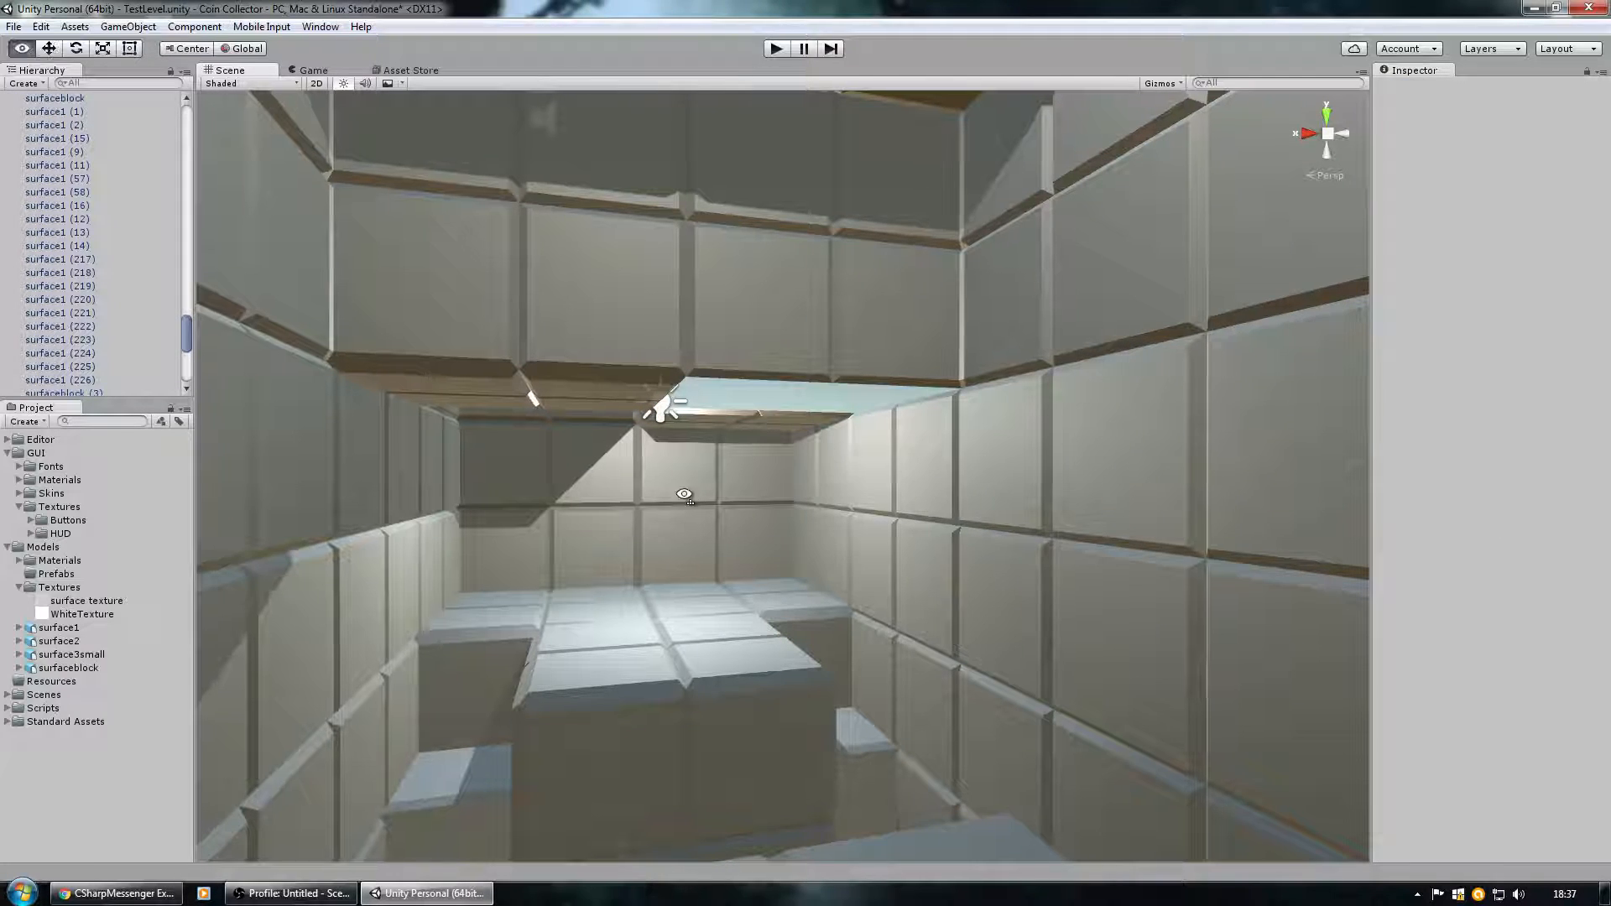
right_click_drag(689, 490, 850, 275)
left_click(687, 337)
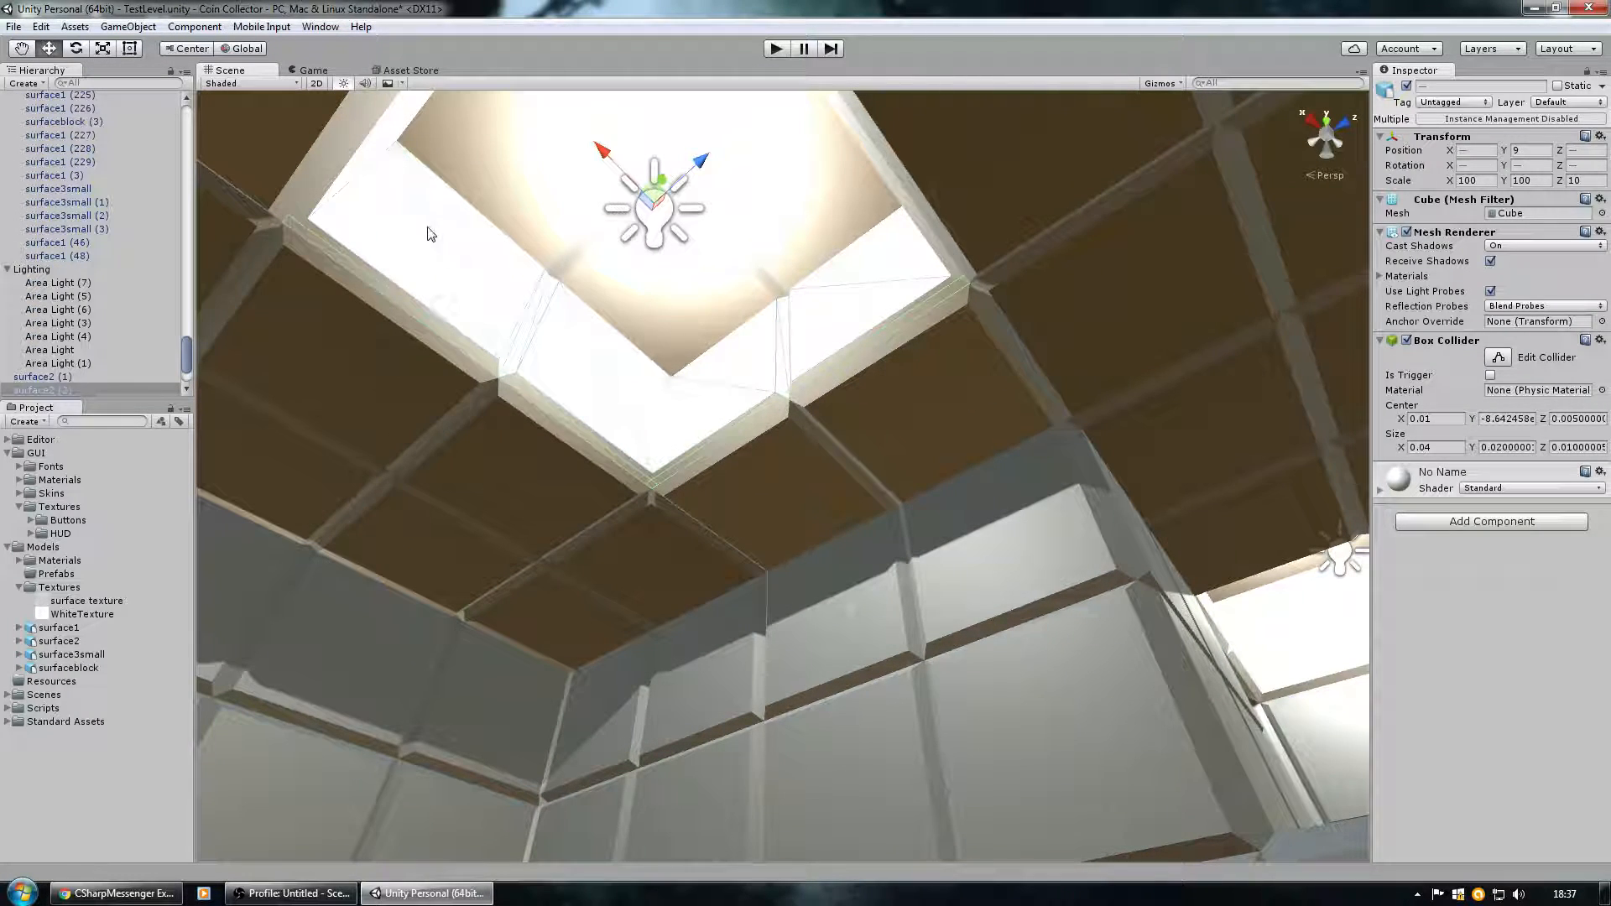
left_click(418, 148, "shift")
right_click_drag(484, 290, 749, 324)
Delete the ceiling panel covering the light in the adjoining passage.
left_click(581, 610)
left_click(671, 364)
key("Delete")
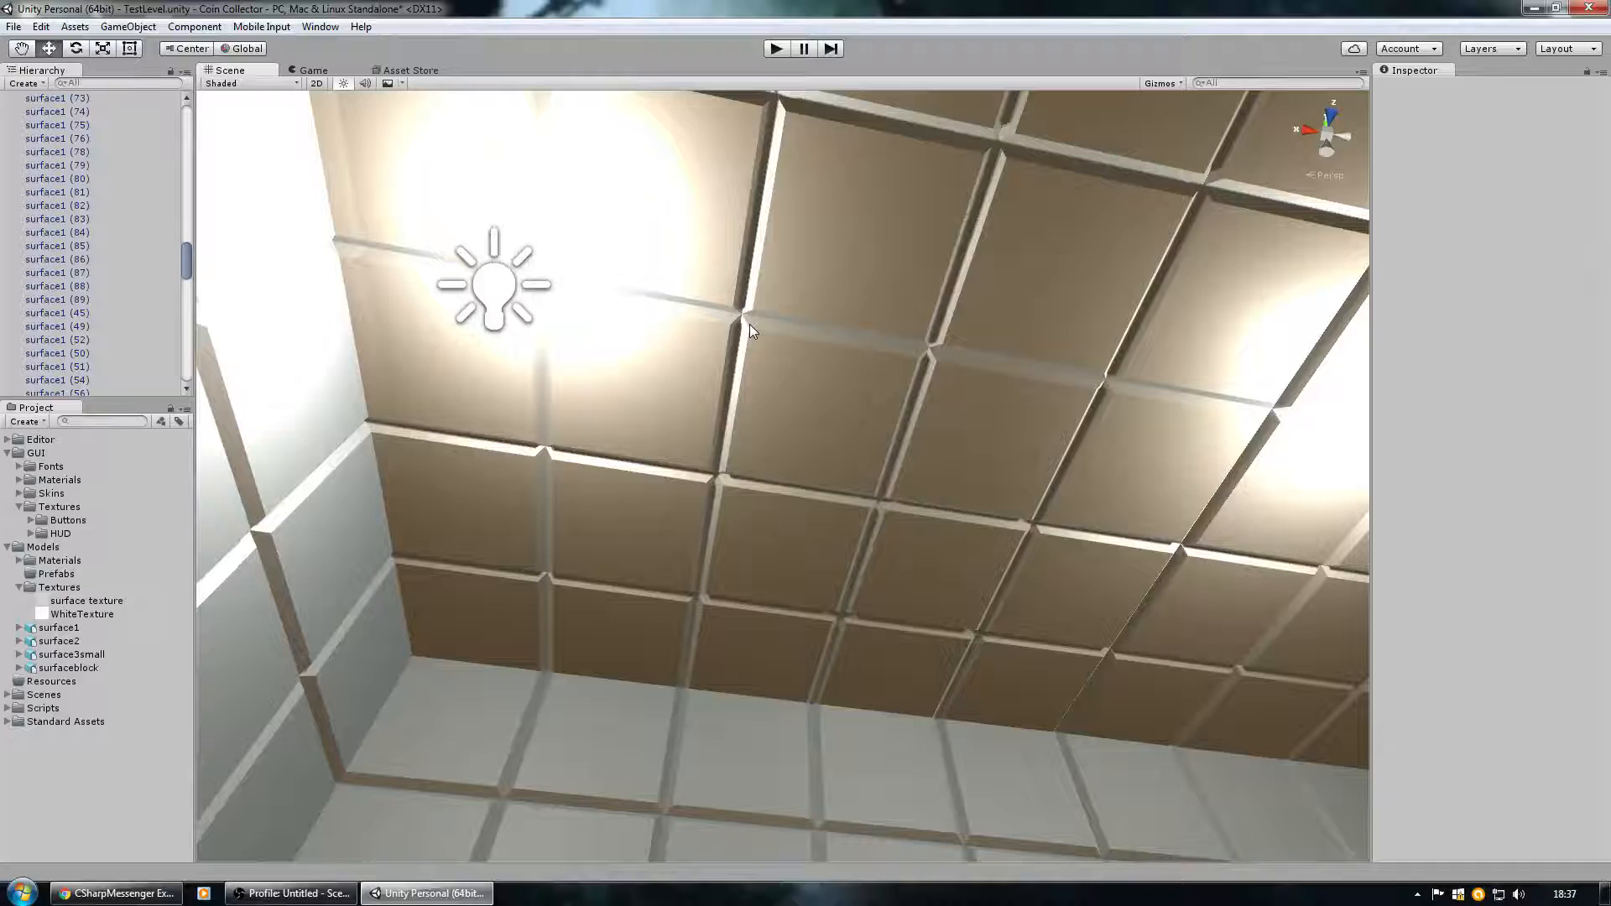
Delete the two ceiling panels covering the large room's lights, at X 9.6599 and X -2.340, both Z 30.440.
left_click(748, 324)
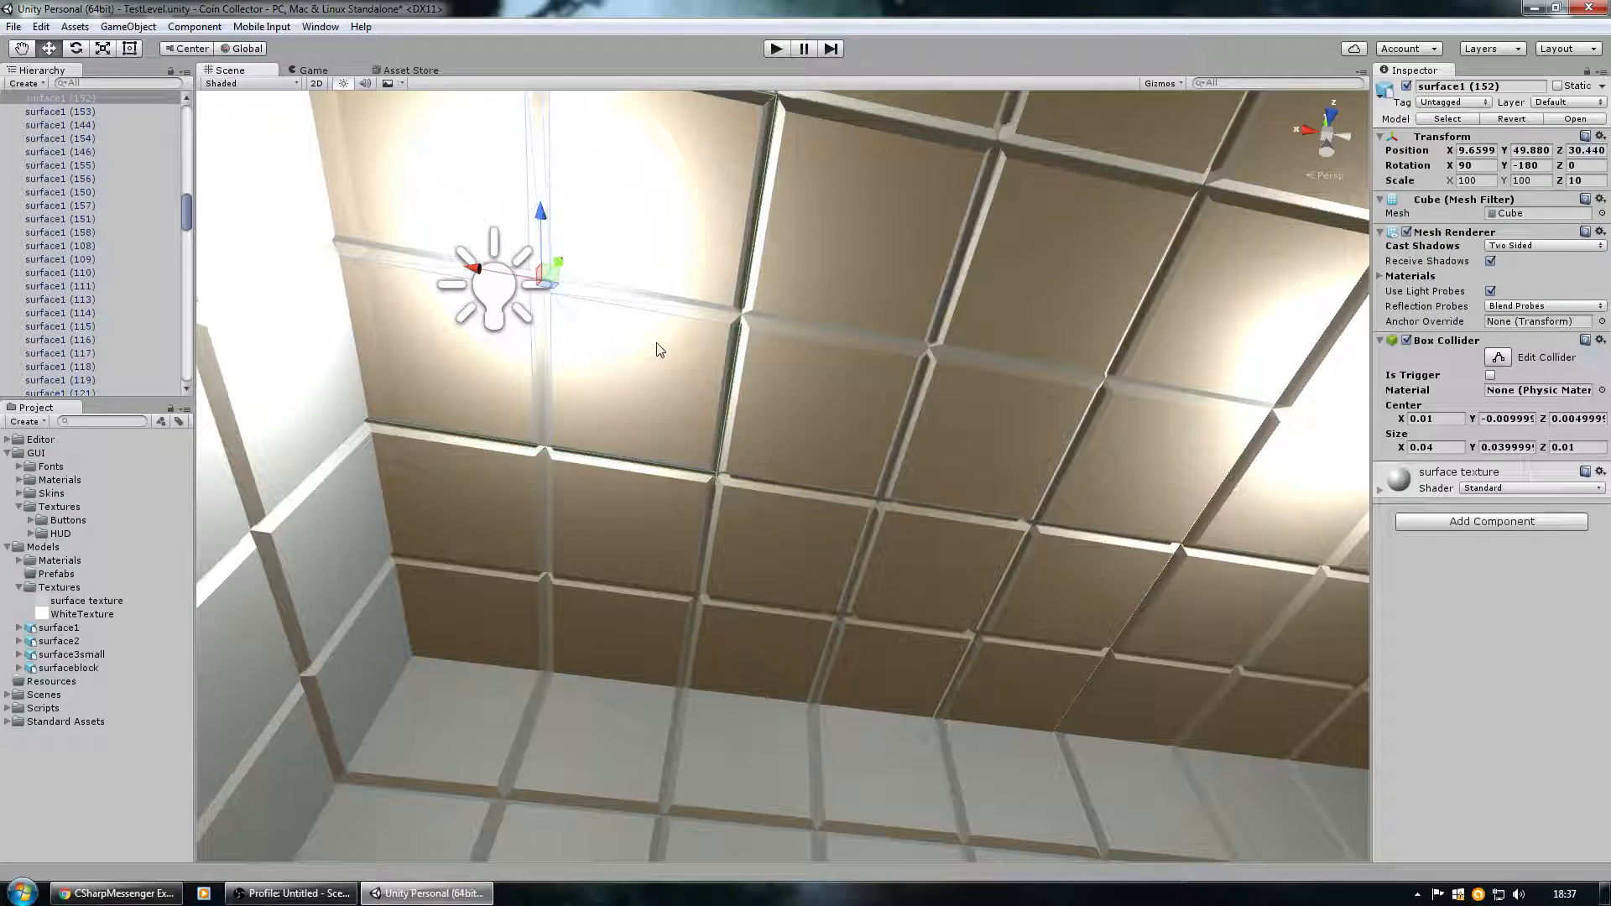
right_click_drag(735, 504, 830, 455)
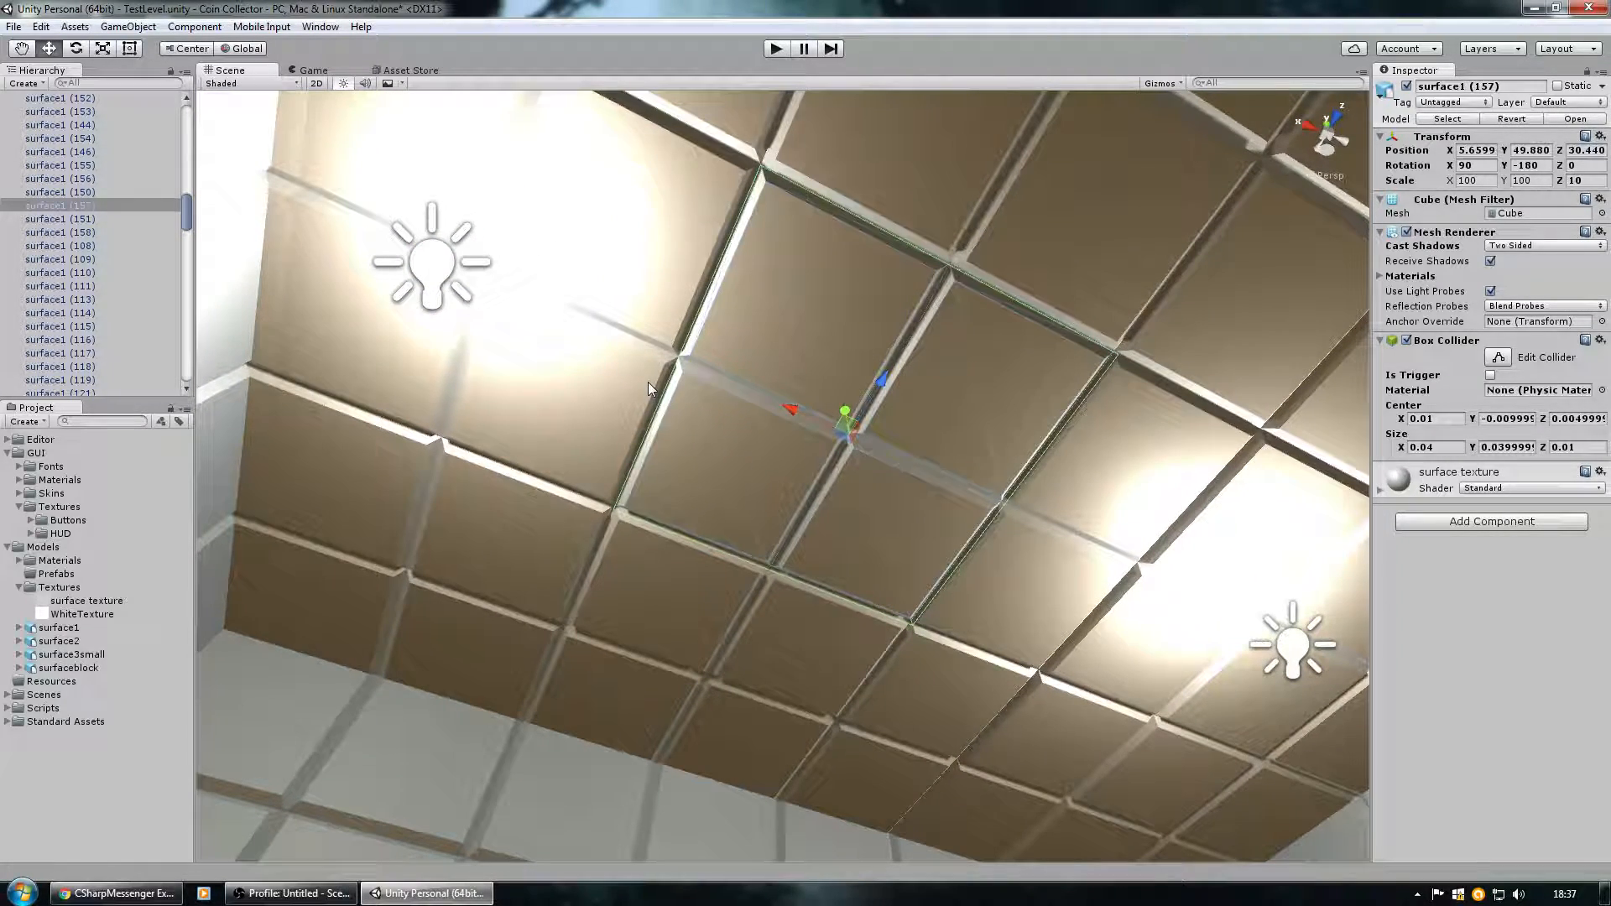
left_click(669, 389)
key("Delete")
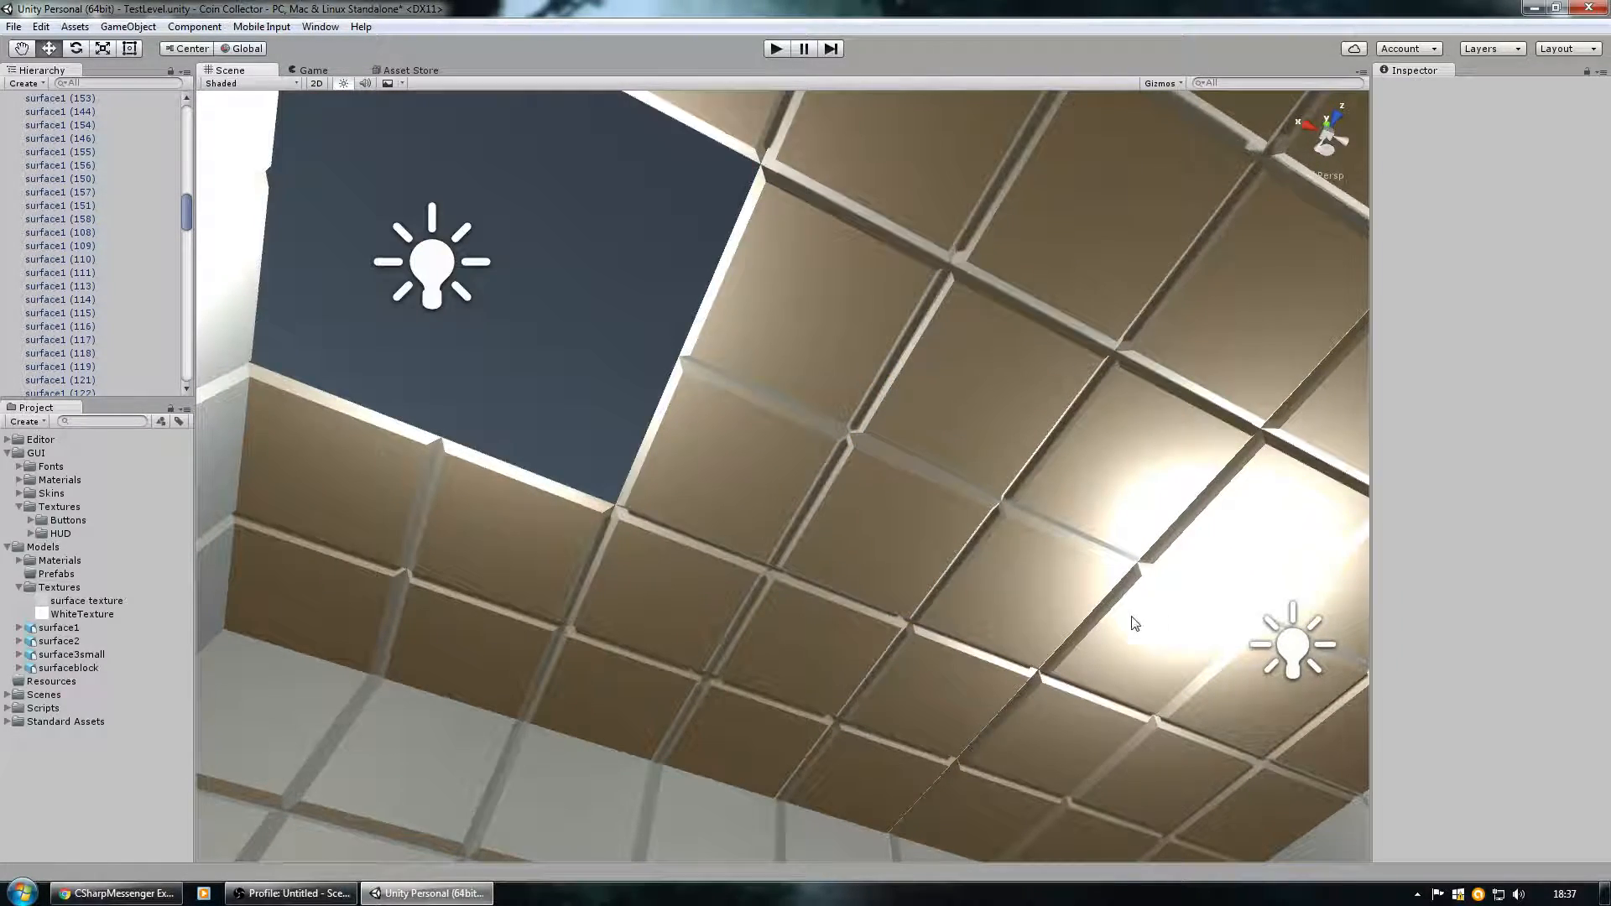
left_click(1134, 622)
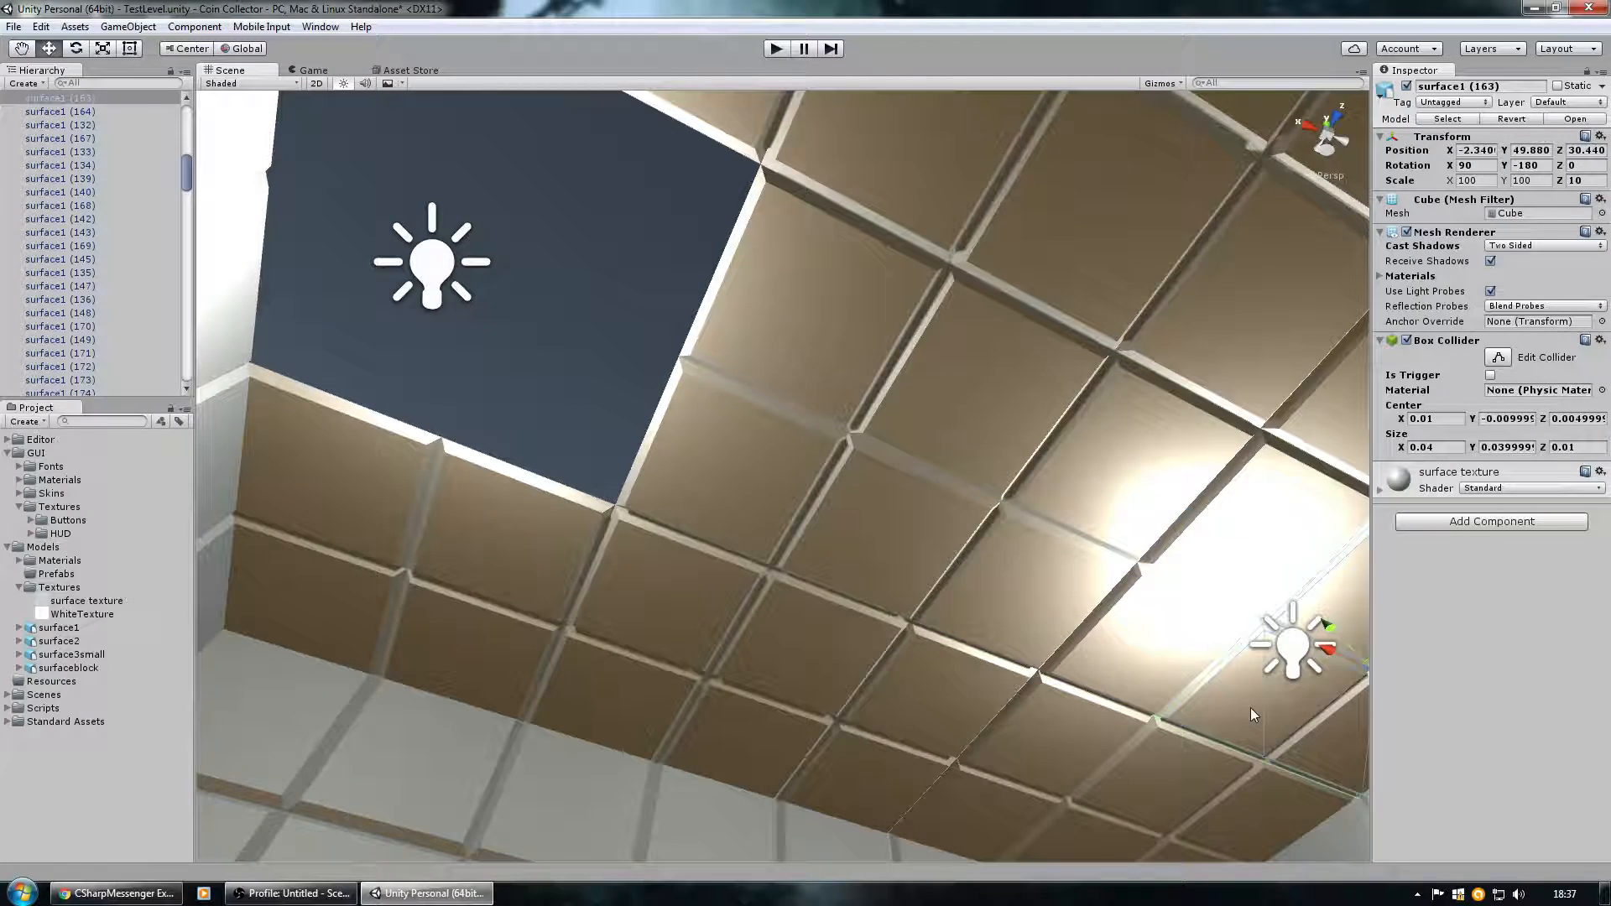
key("Delete")
Delete the ceiling panel covering the light in the lower area beside the large room.
right_click_drag(1062, 642, 773, 543)
left_click(528, 486)
key("Delete")
Select the side panels and cap of Area Light (3)'s shaft, duplicate them and place the copy over the higher passage's light opening.
right_click_drag(527, 480, 456, 532)
key("s")
key("w")
key("s")
left_click(637, 481)
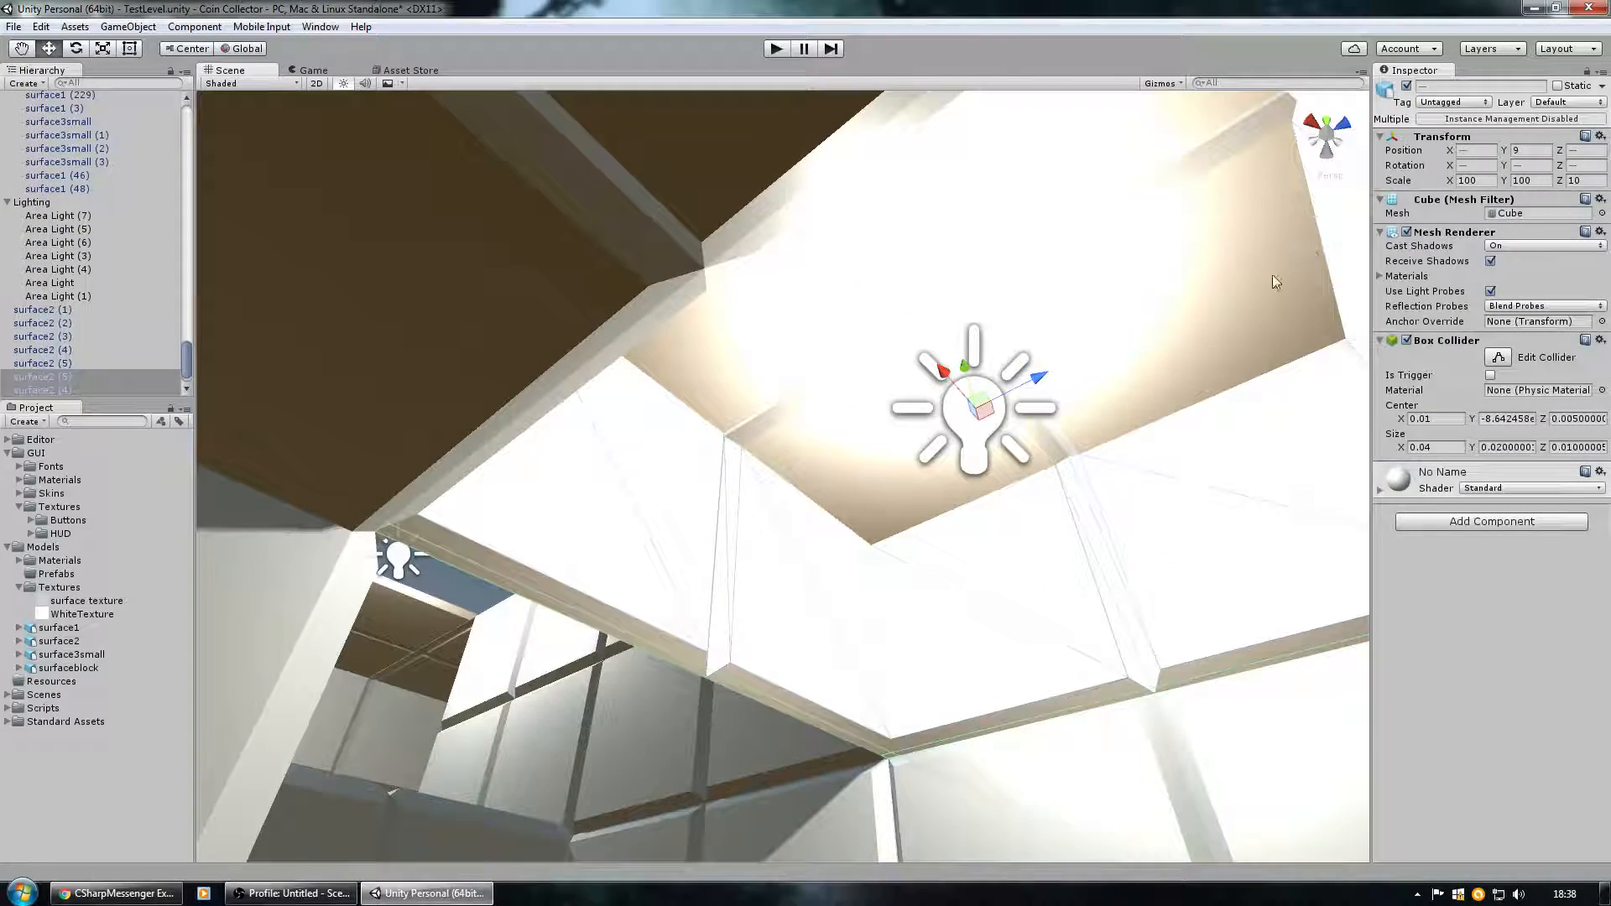
right_click_drag(1209, 443, 802, 50)
key("s")
key("w")
key("s")
key("w")
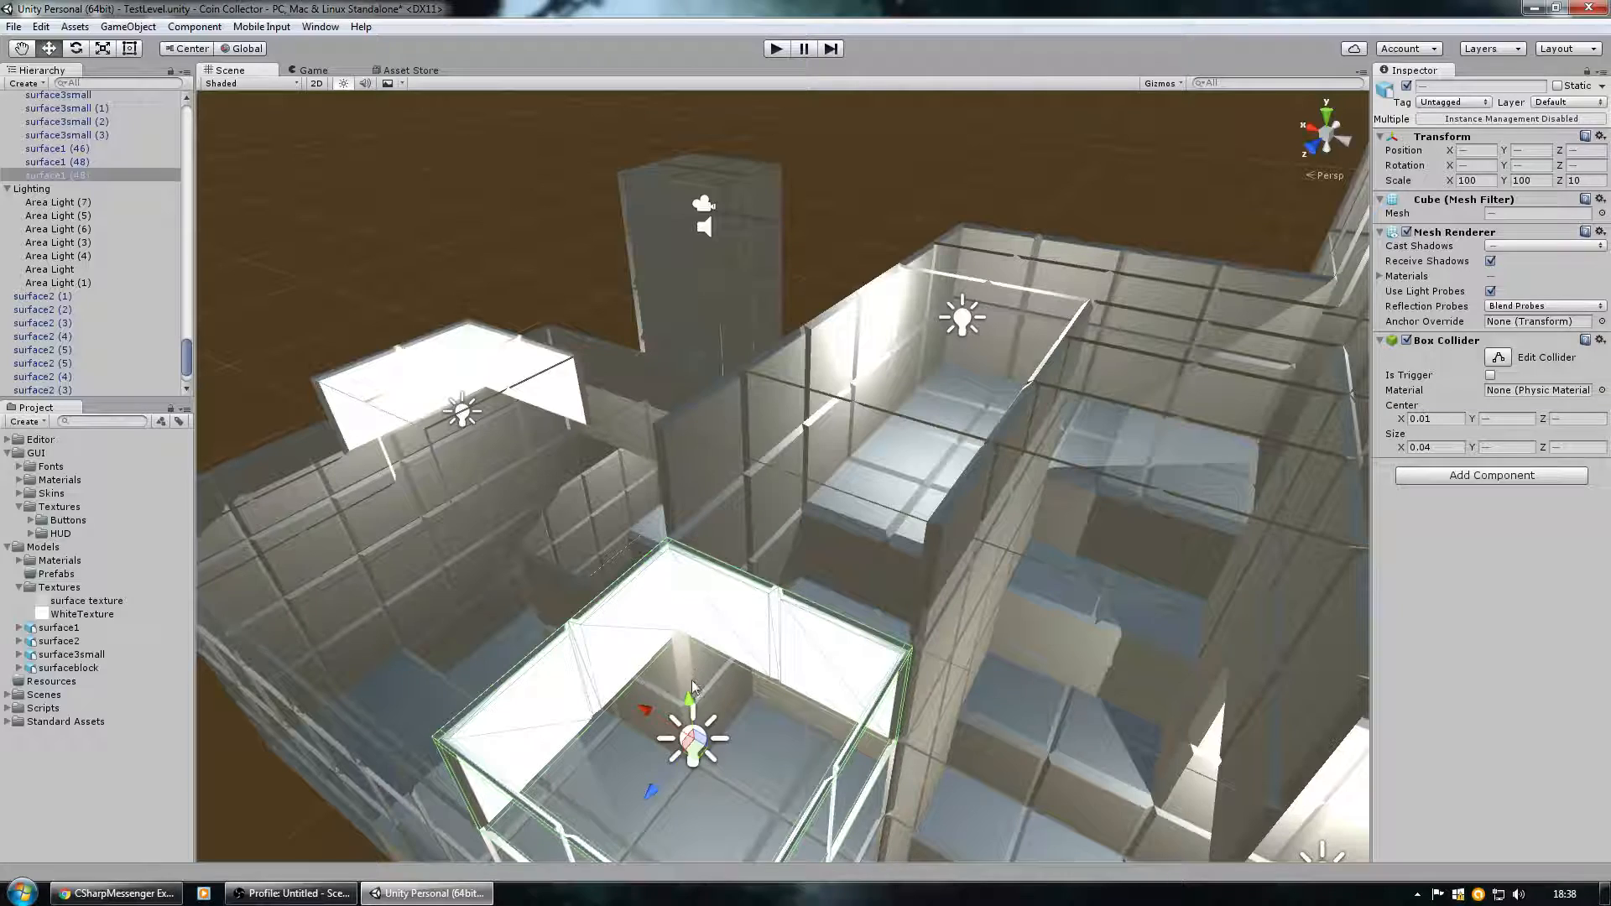
left_click_drag(688, 698, 882, 295)
left_click_drag(1005, 220, 1125, 165)
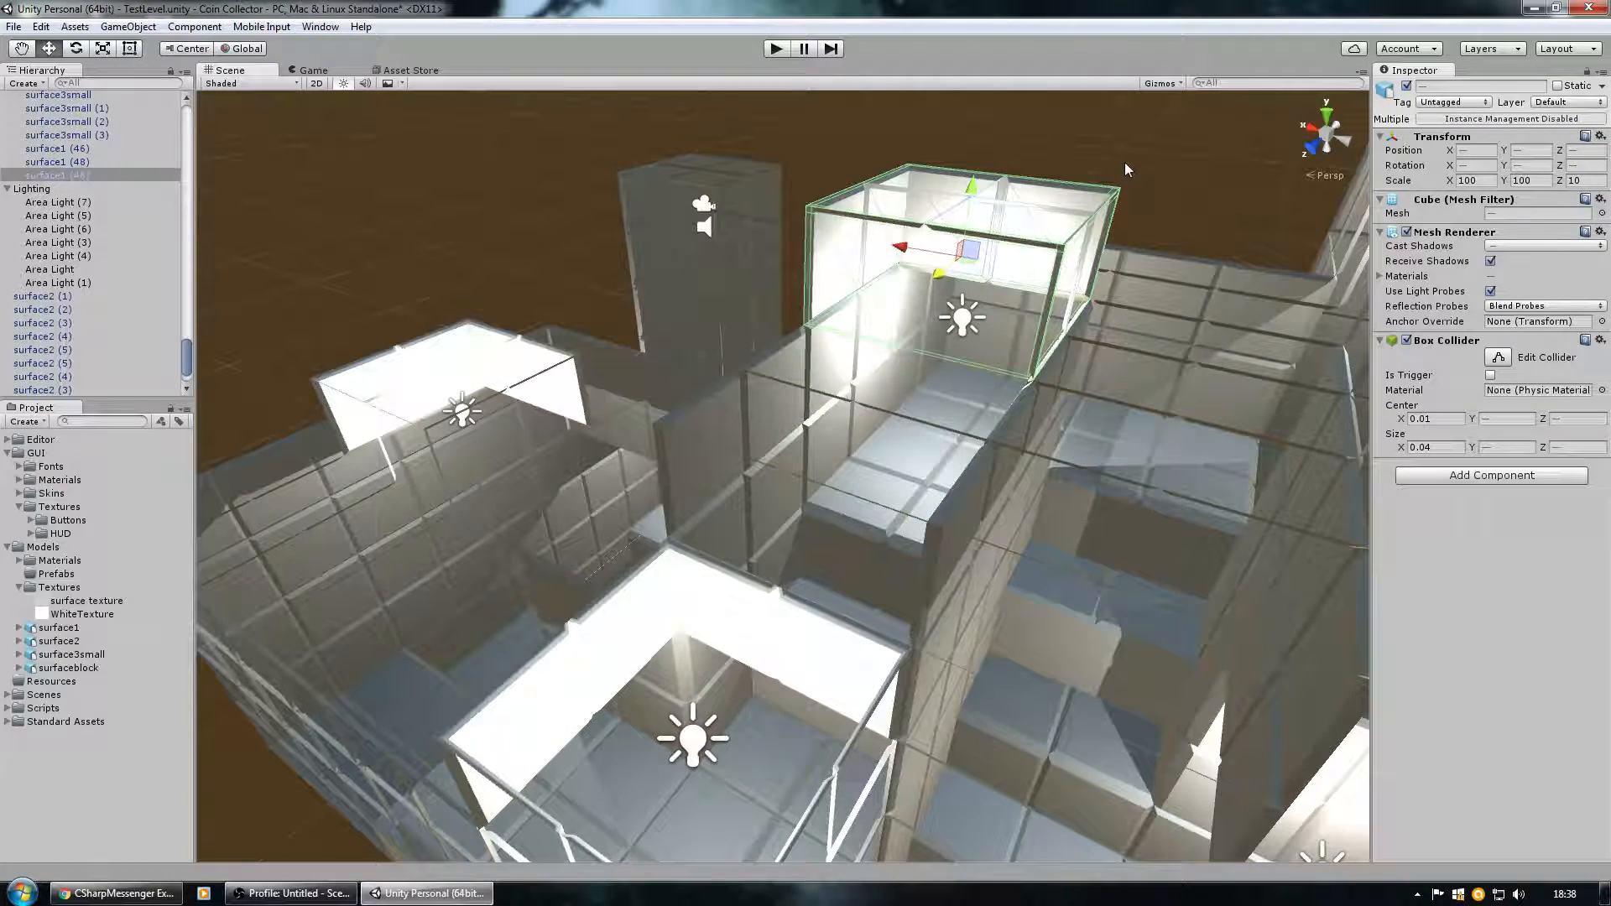
right_click_drag(824, 370, 915, 403)
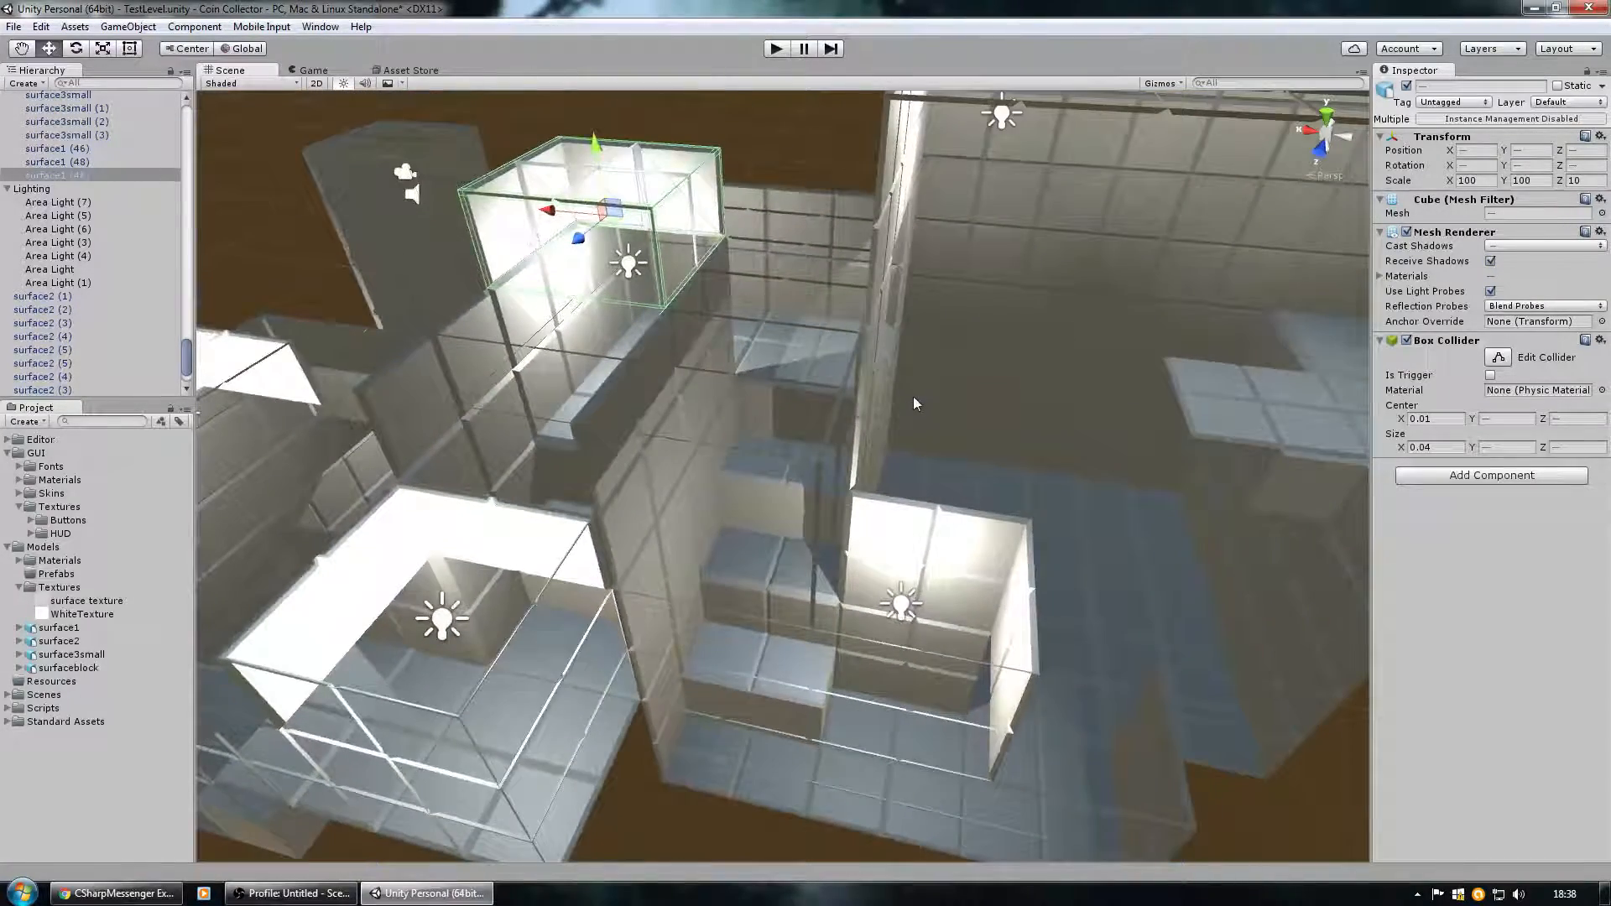
Duplicate the whole shaft again and place the copy over the light opening in the lower area beside the large room.
left_click_drag(571, 222, 874, 277)
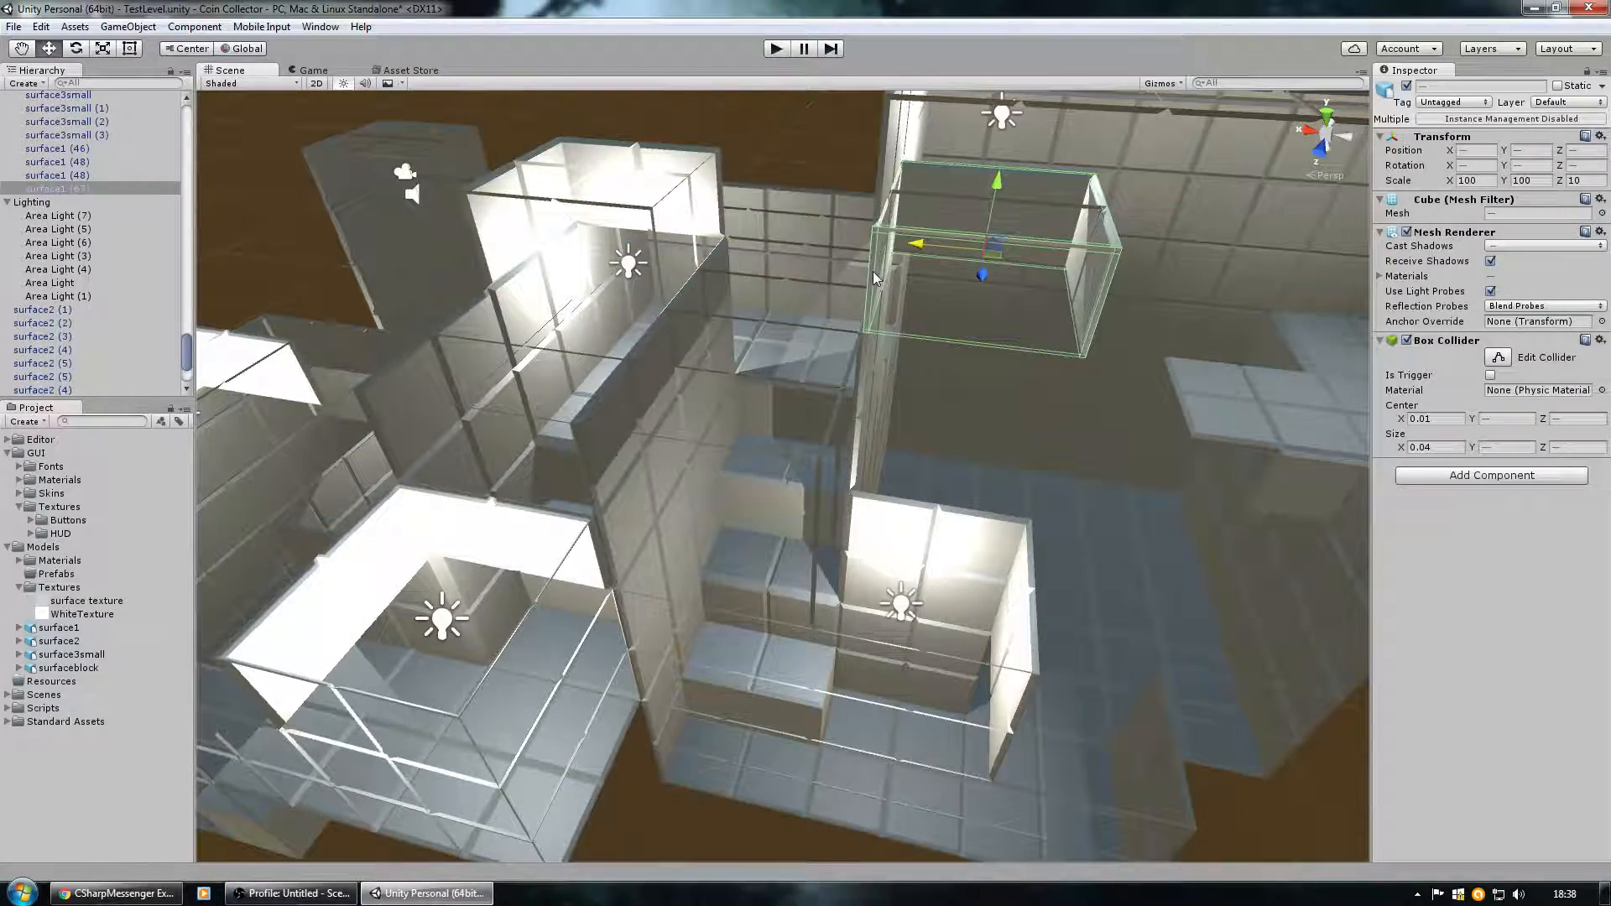
left_click_drag(984, 280, 979, 351)
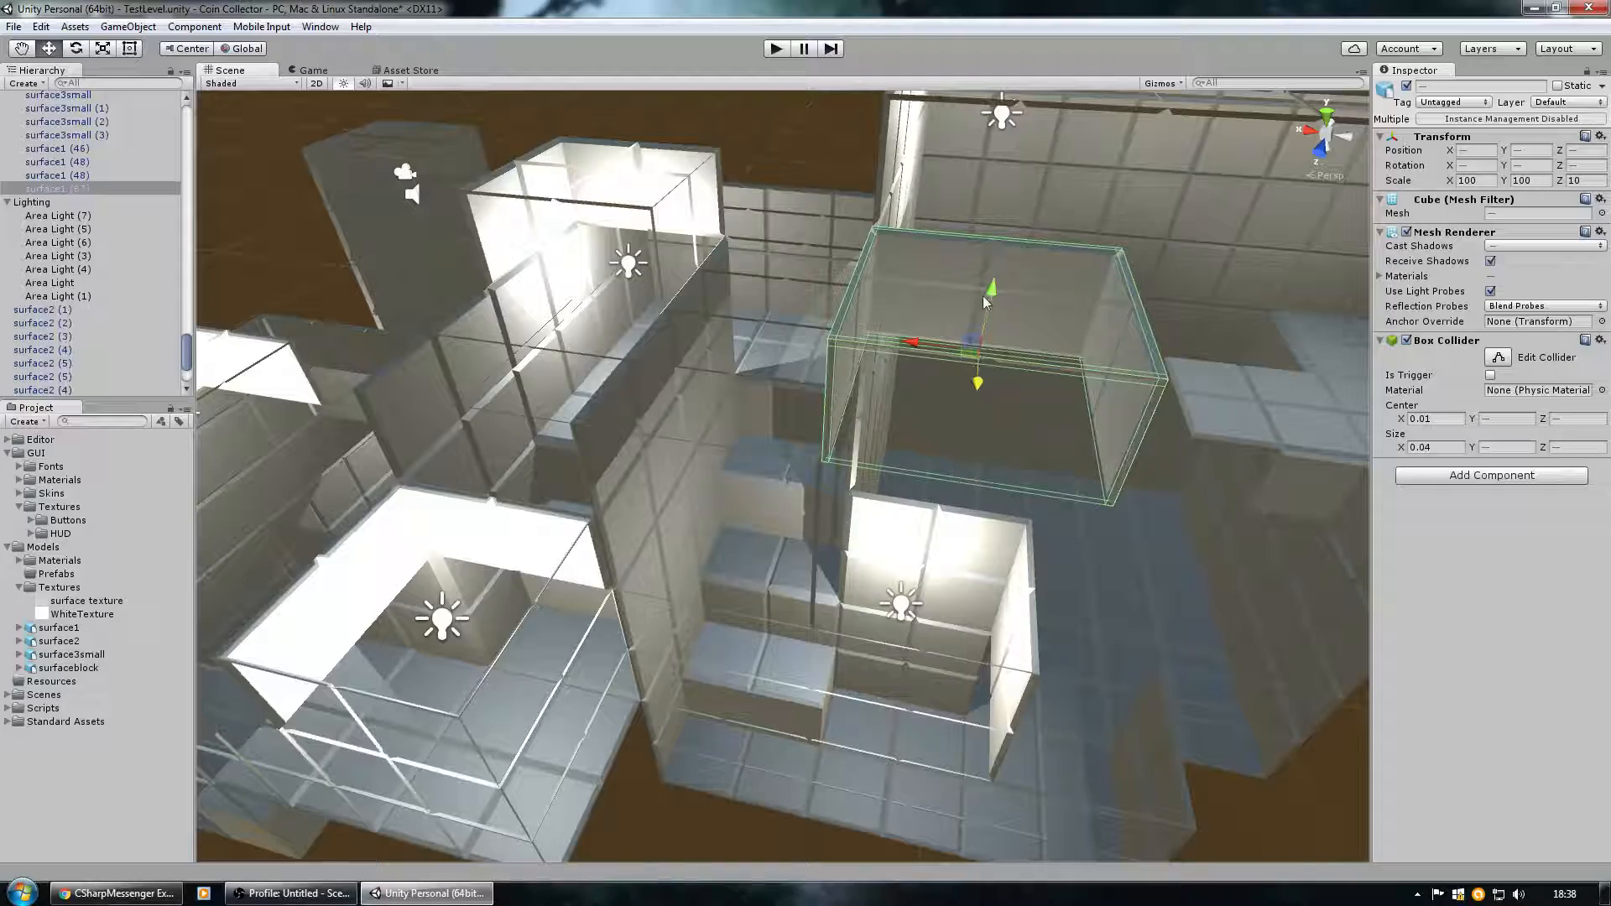
left_click_drag(983, 295, 988, 392)
right_click_drag(885, 534, 829, 442)
key("d")
key("w")
key("s")
Duplicate the shaft and place the copy on the large room's roof, over the nearer light's opening.
key("ctrl+d")
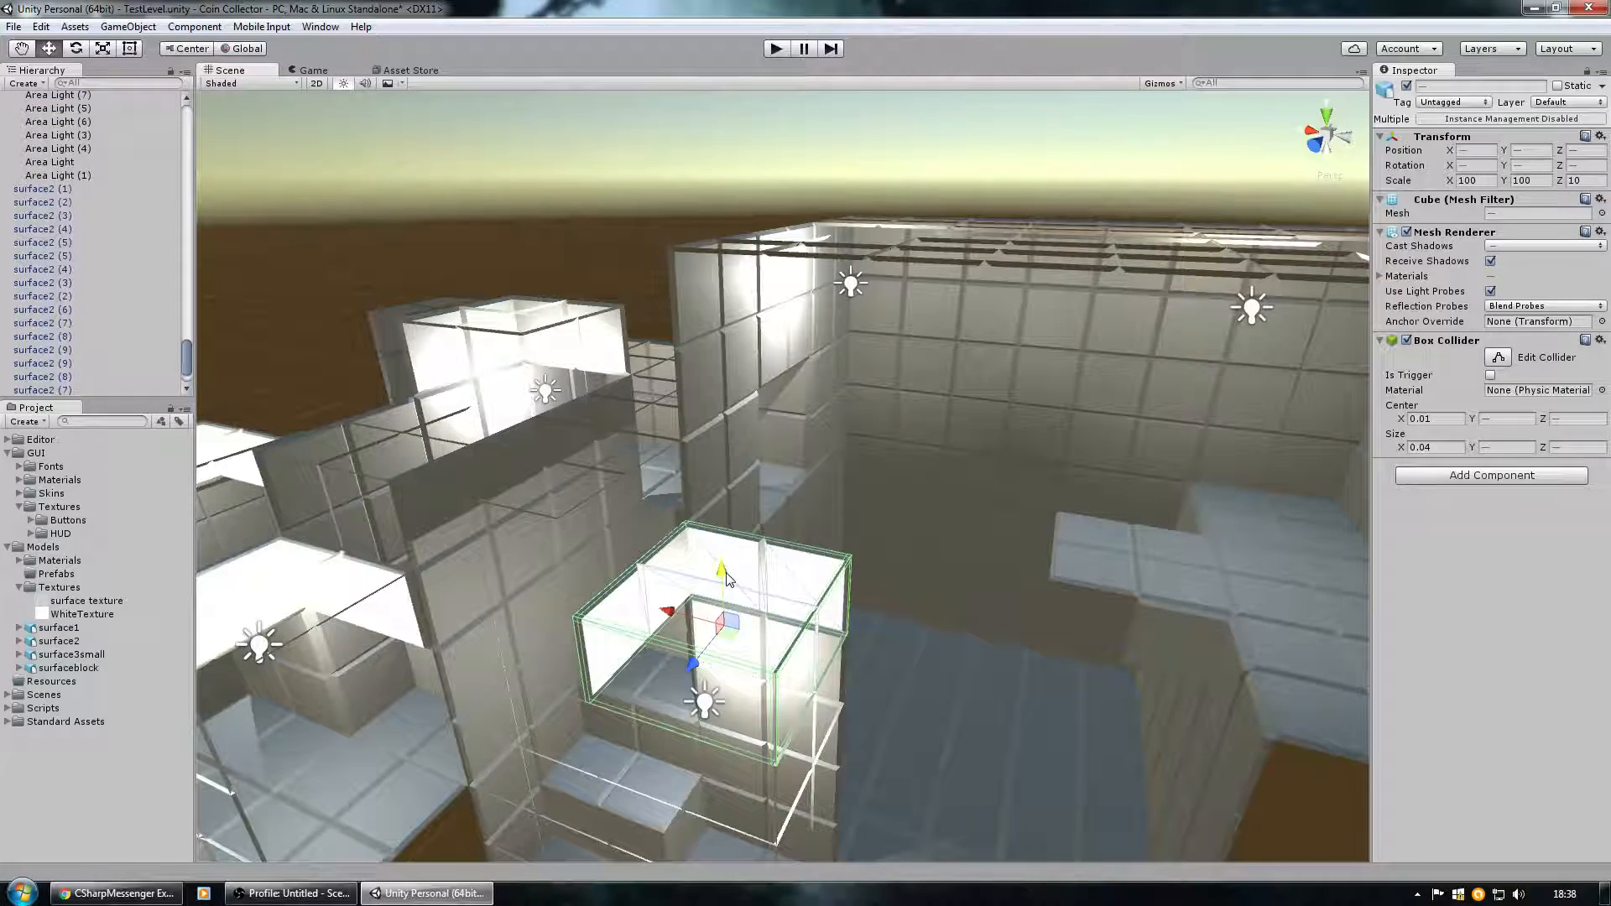
left_click_drag(723, 574, 740, 256)
left_click_drag(678, 199, 850, 188)
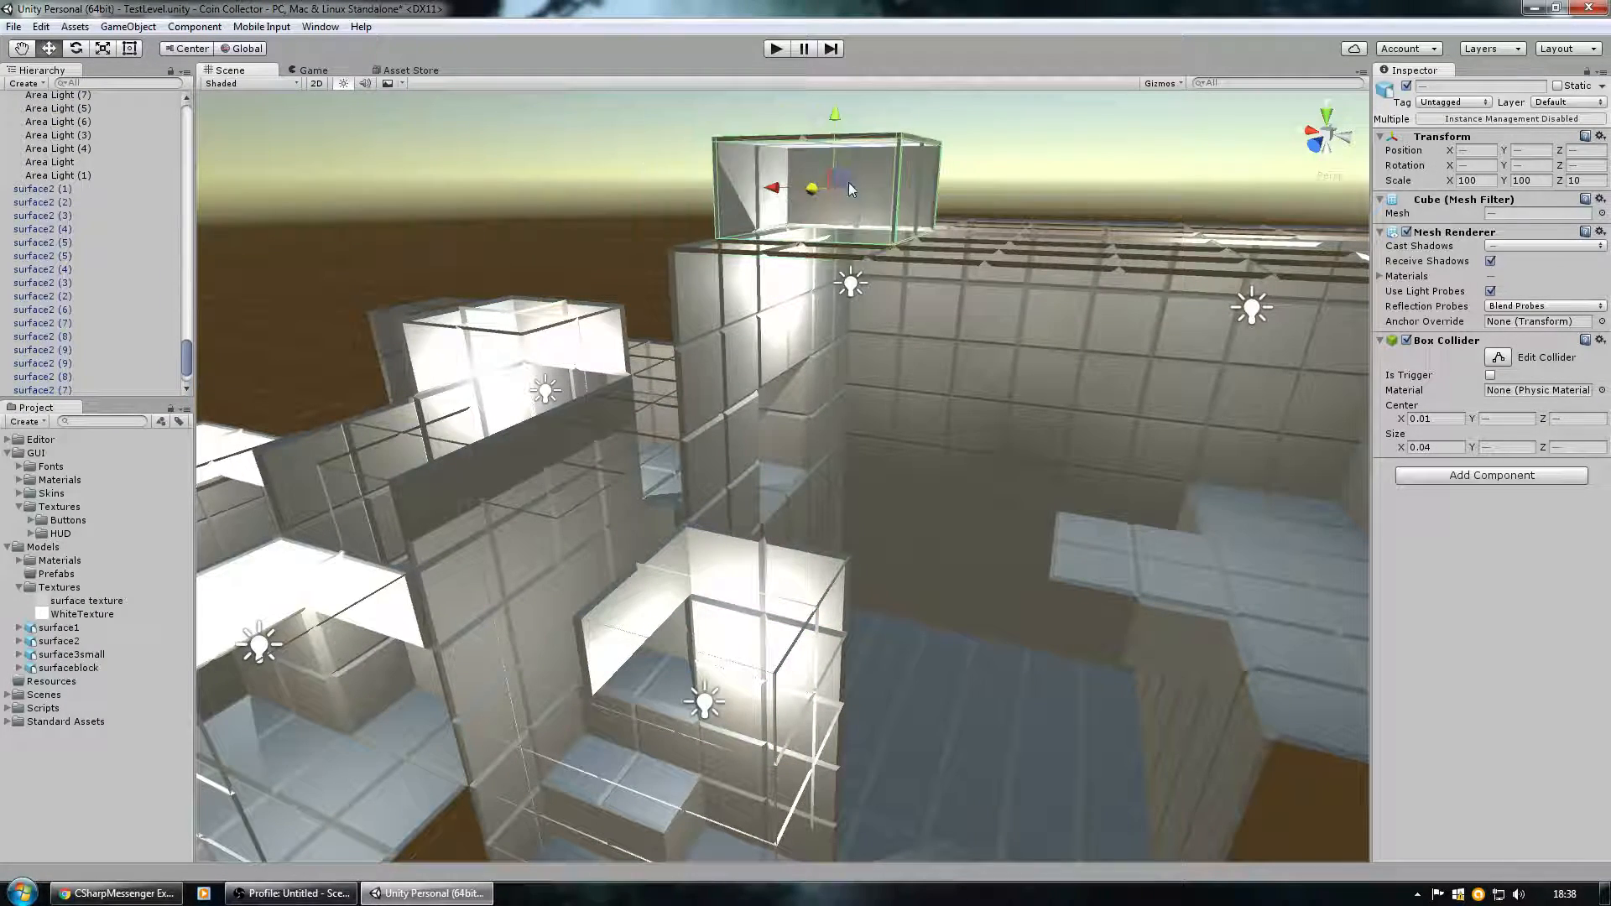
Duplicate the shaft once more and place the copy over the opening above the large room's second light.
right_click_drag(871, 179, 1049, 462)
key("w")
key("s")
key("w")
key("s")
left_click_drag(242, 421, 859, 450)
right_click_drag(666, 508, 792, 413)
right_click_drag(932, 286, 985, 269)
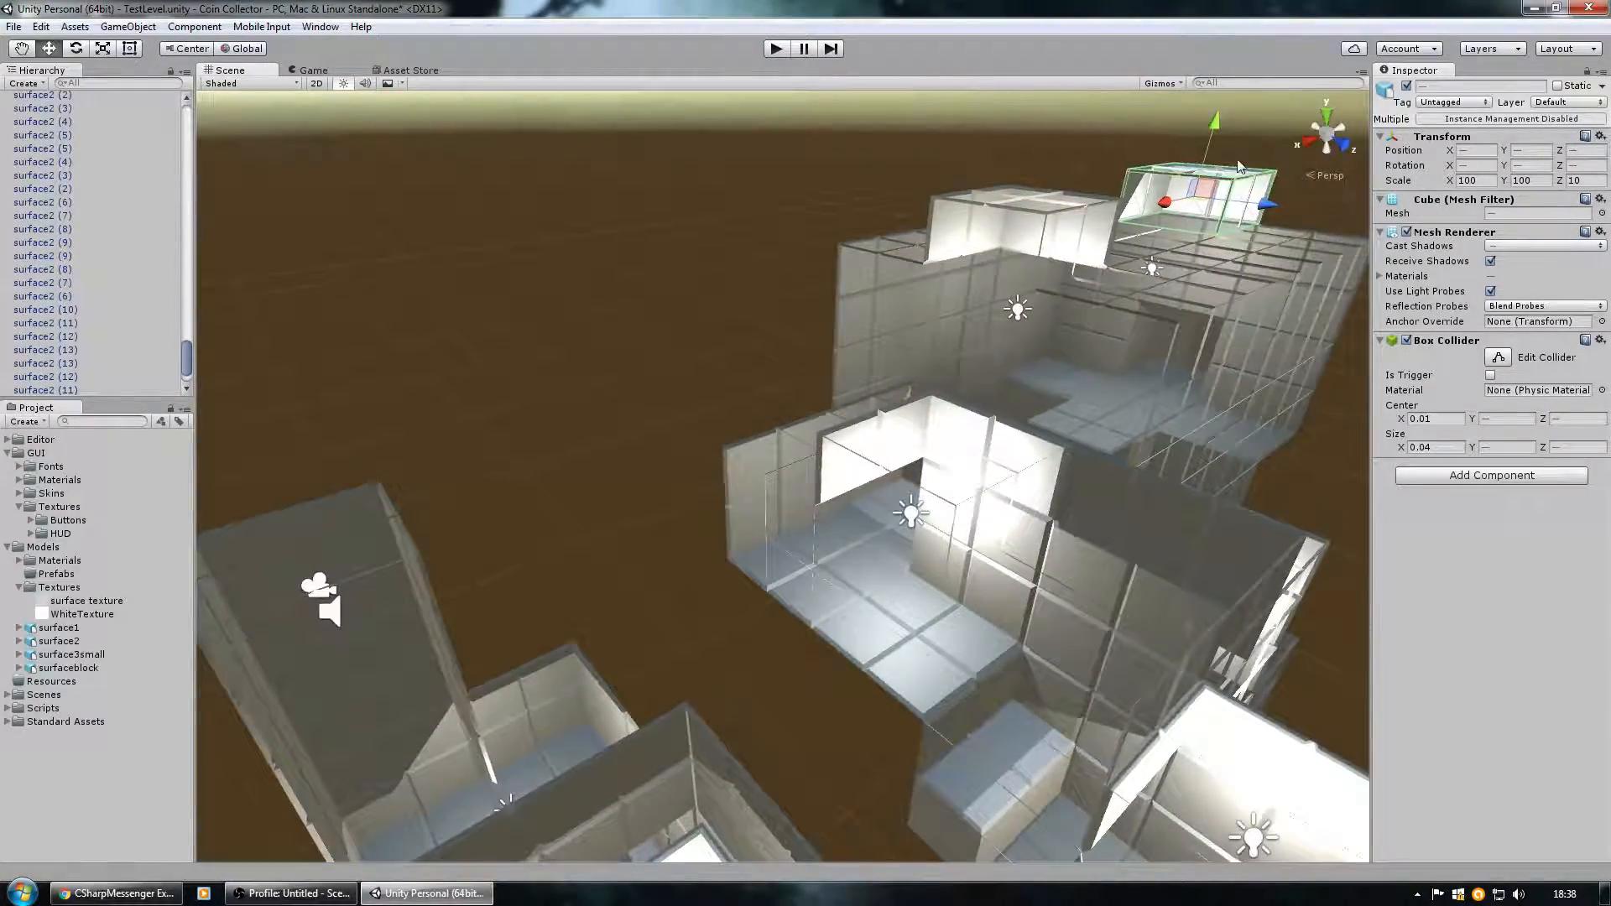
Make another copy of the shaft and fit it into the ceiling opening of the room near the camera.
key("ctrl+z")
key("ctrl+z")
key("ctrl+z")
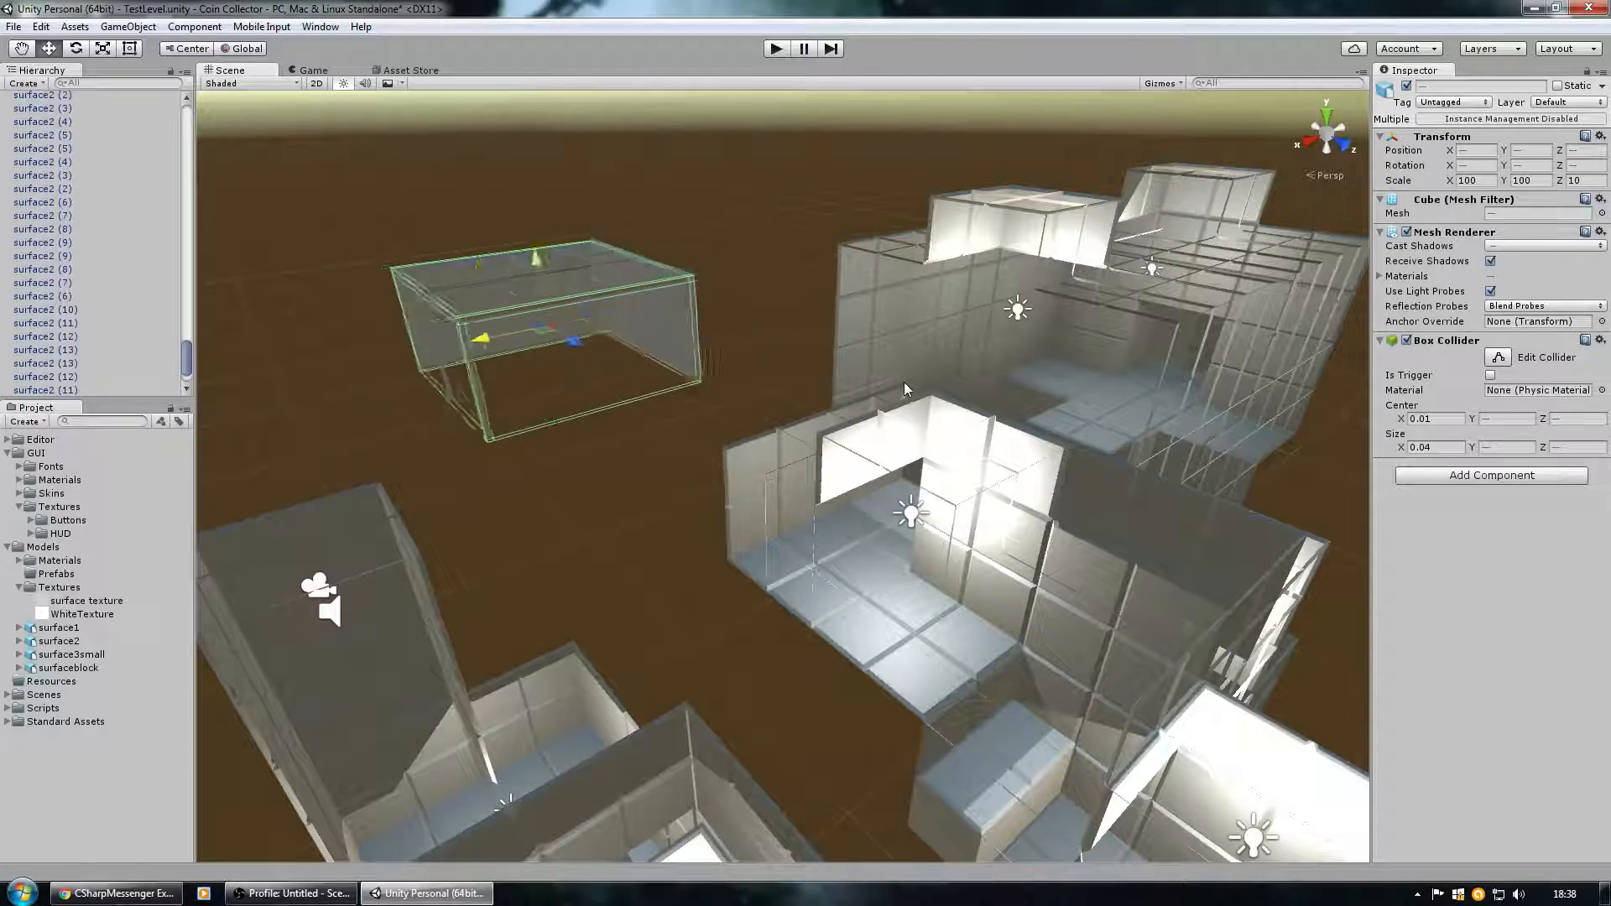
left_click_drag(488, 272, 574, 678)
right_click_drag(646, 638, 549, 304)
key("w")
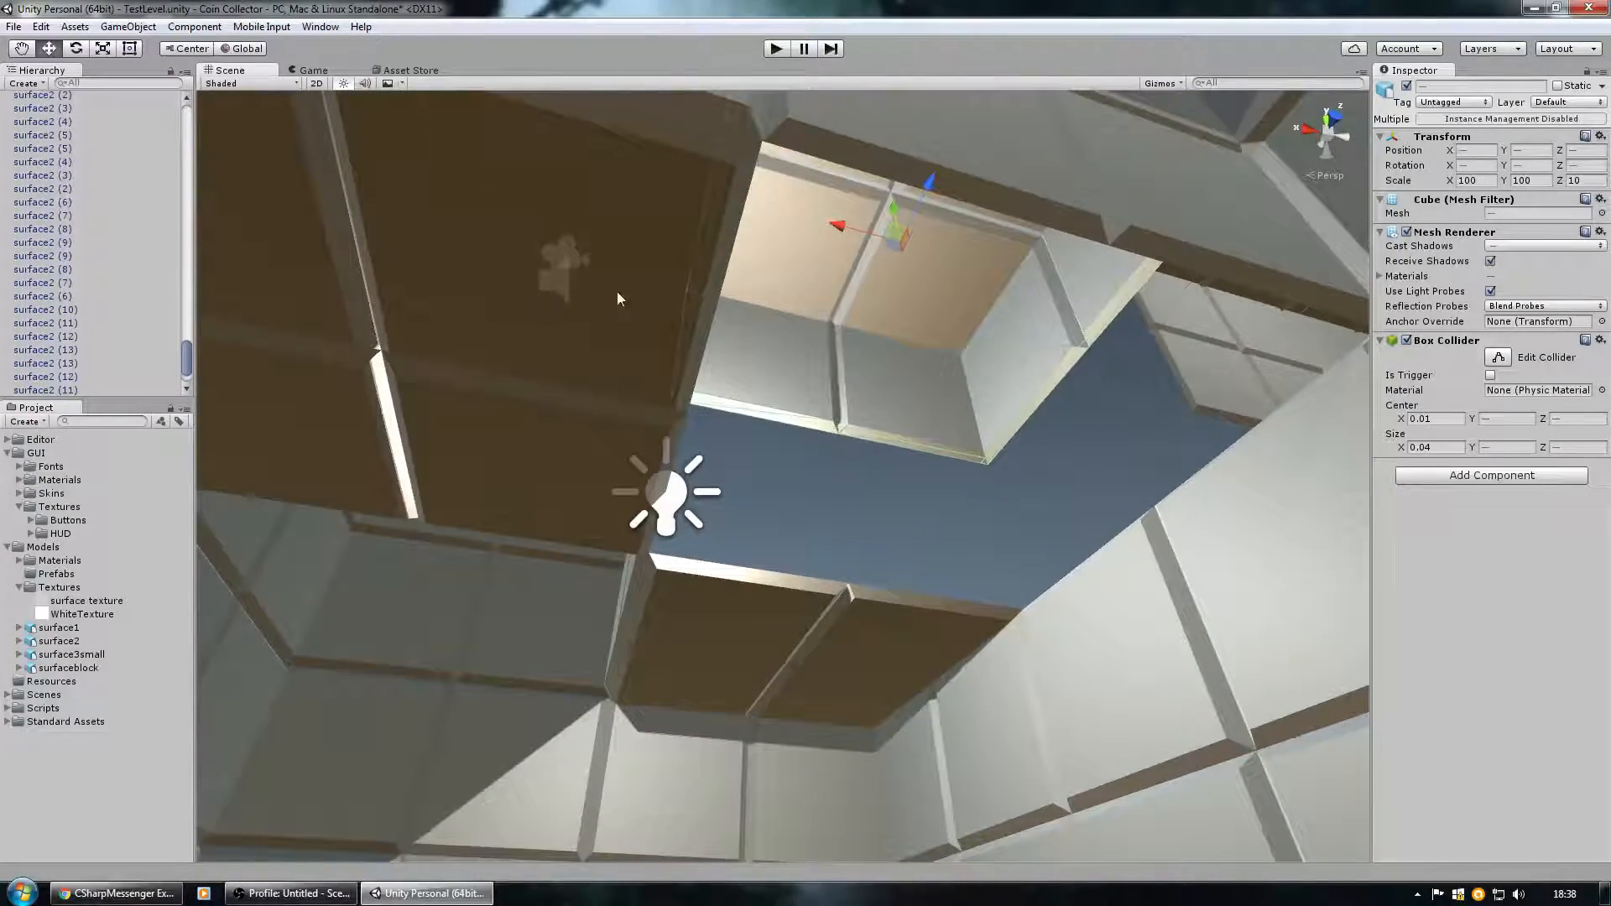
left_click_drag(894, 205, 782, 497)
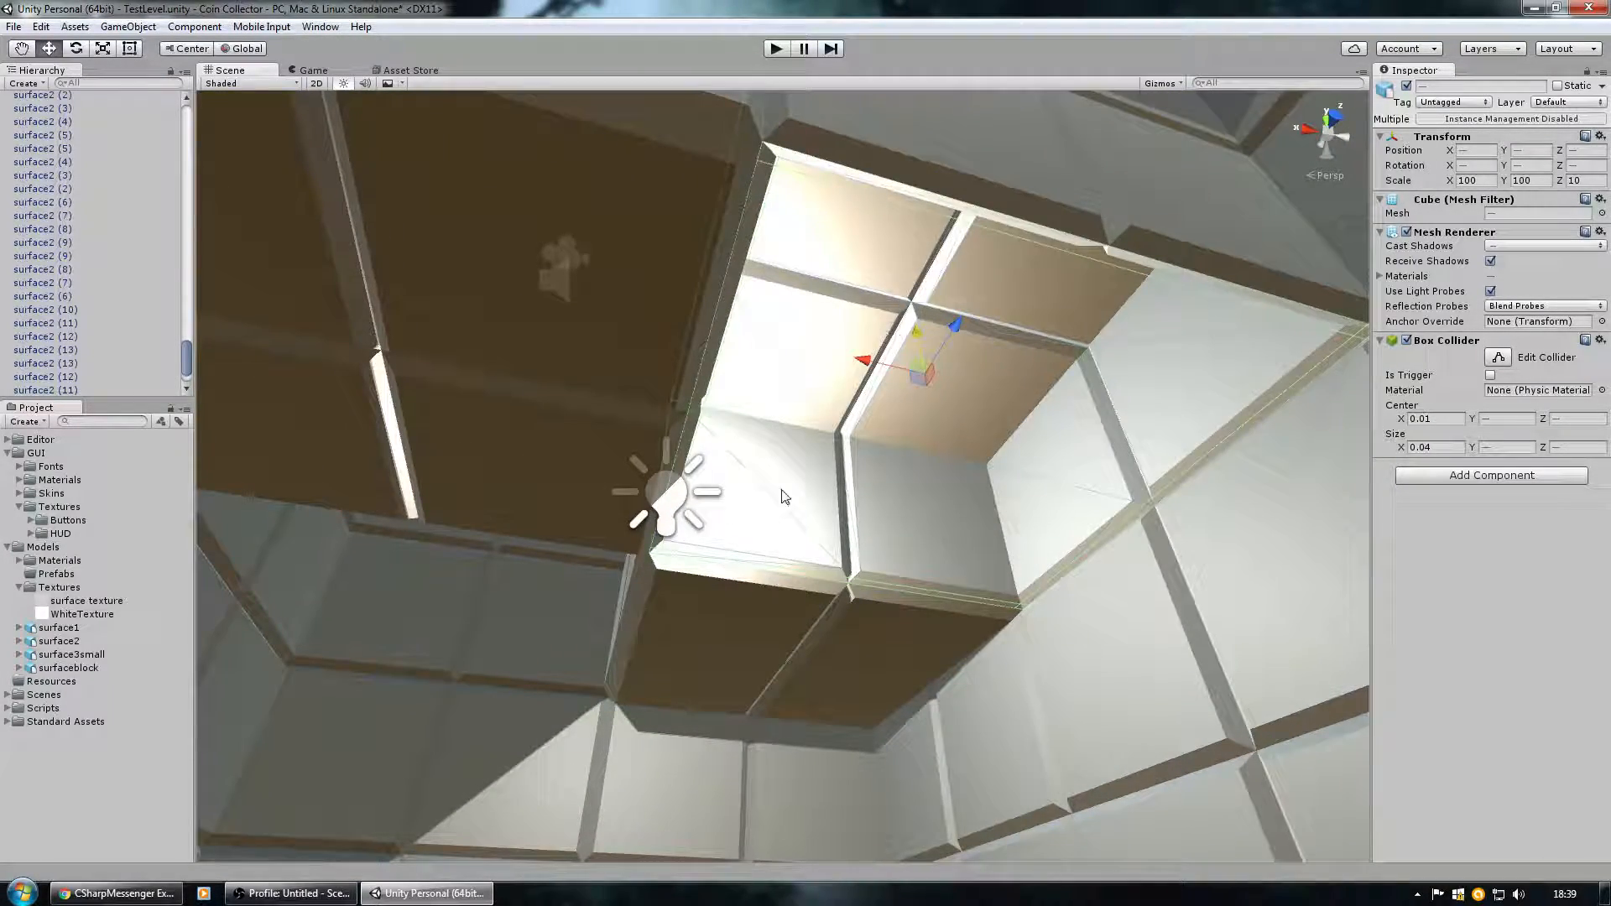
Raise the light beneath the newly placed shaft into its recess.
left_click(673, 514)
left_click_drag(604, 480, 680, 277)
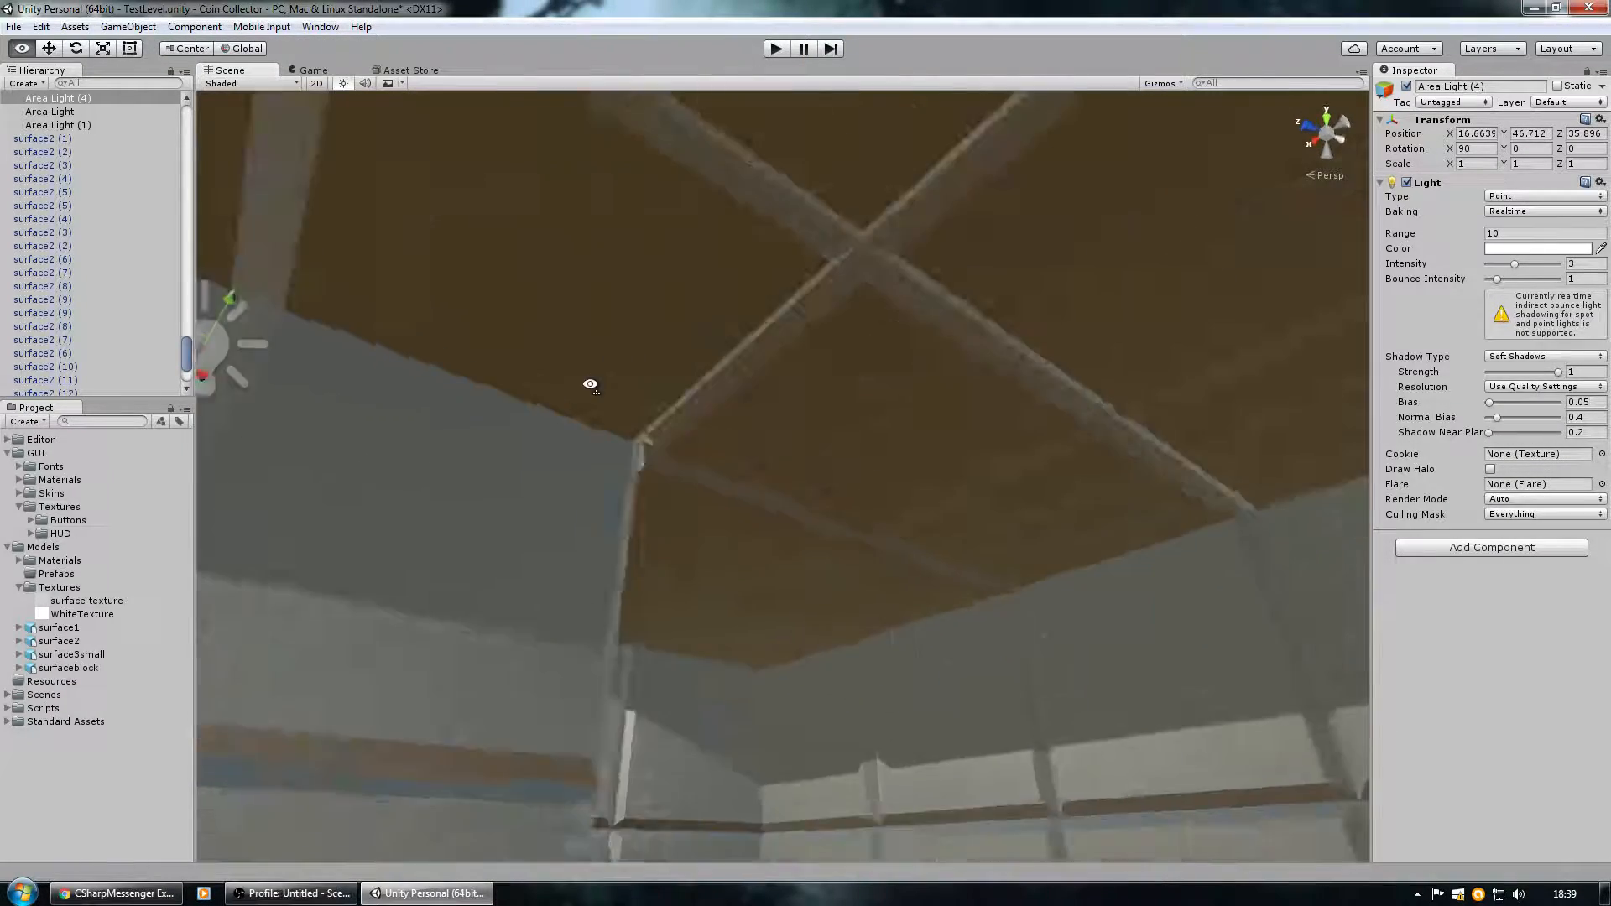
Position Area Light (5) inside the large room's first shaft, at a height of about Y 50.4.
left_click_drag(586, 381, 715, 244, "alt")
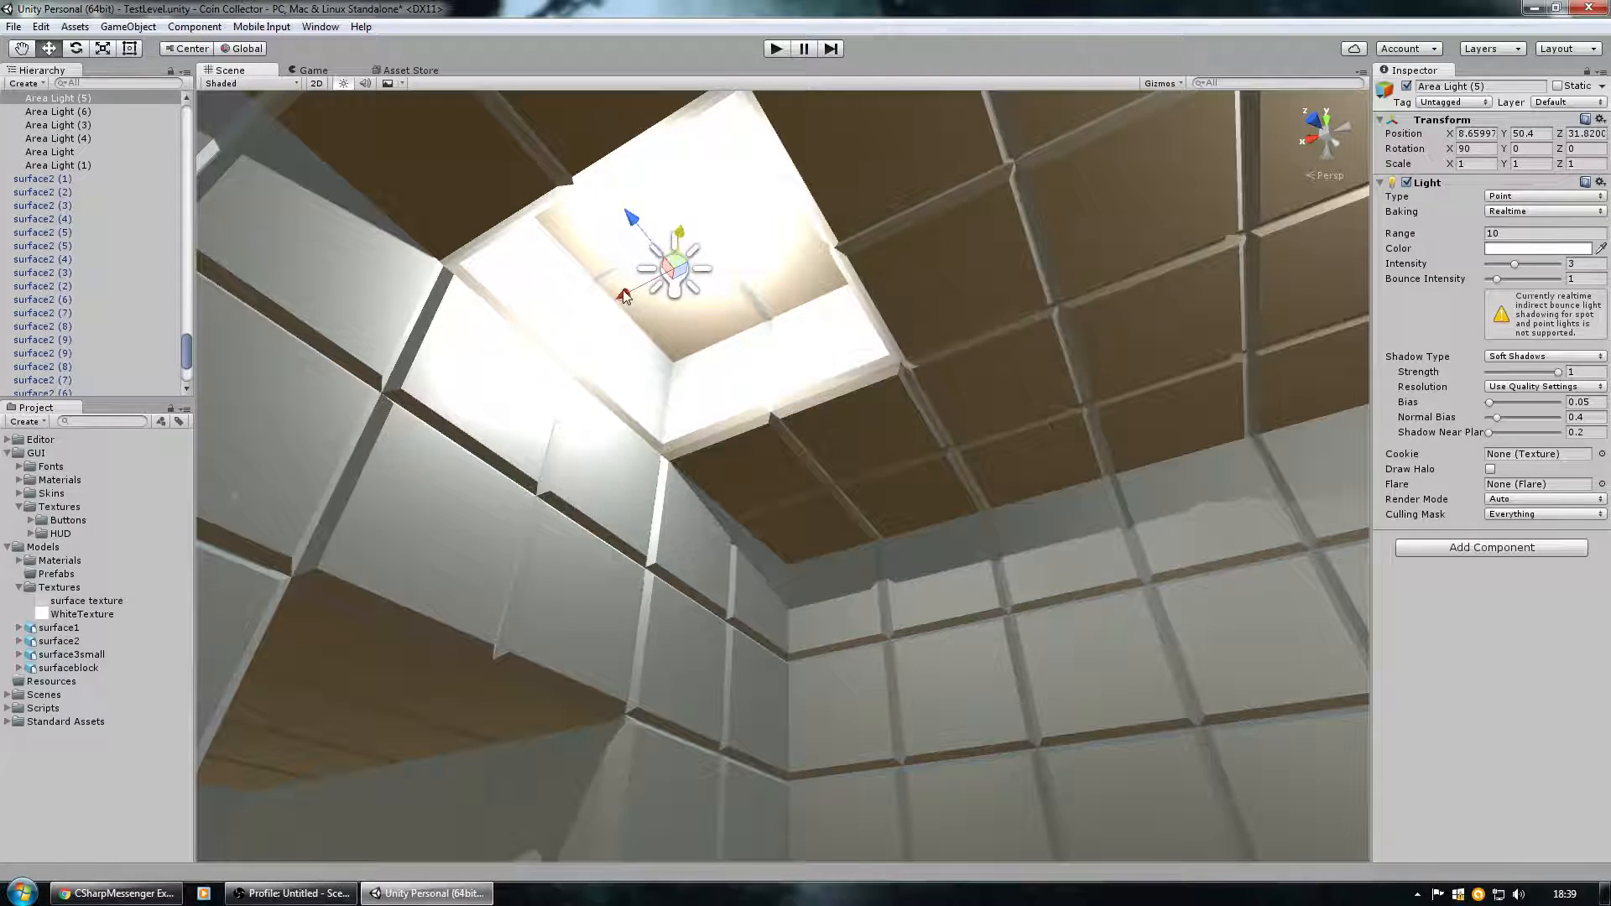
left_click_drag(626, 290, 641, 288)
left_click_drag(699, 229, 701, 234)
Move Area Light (6) up into the large room's second shaft, to X -3.472, Y 49.925.
right_click_drag(704, 243, 808, 320)
left_click_drag(732, 317, 1039, 209)
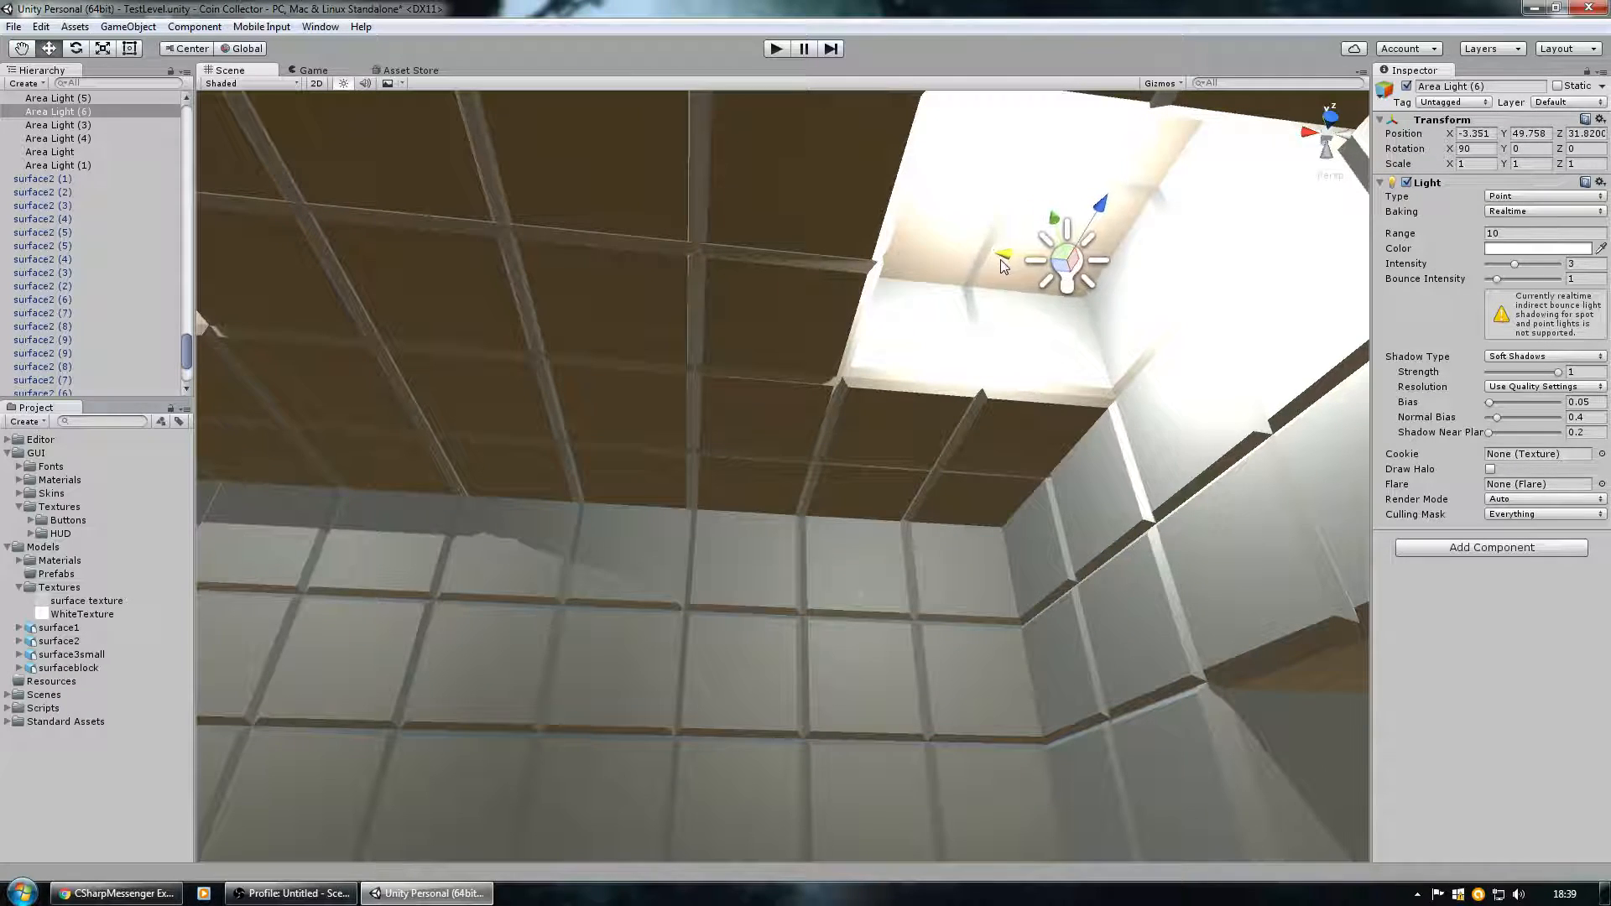
left_click_drag(1012, 266, 1064, 216)
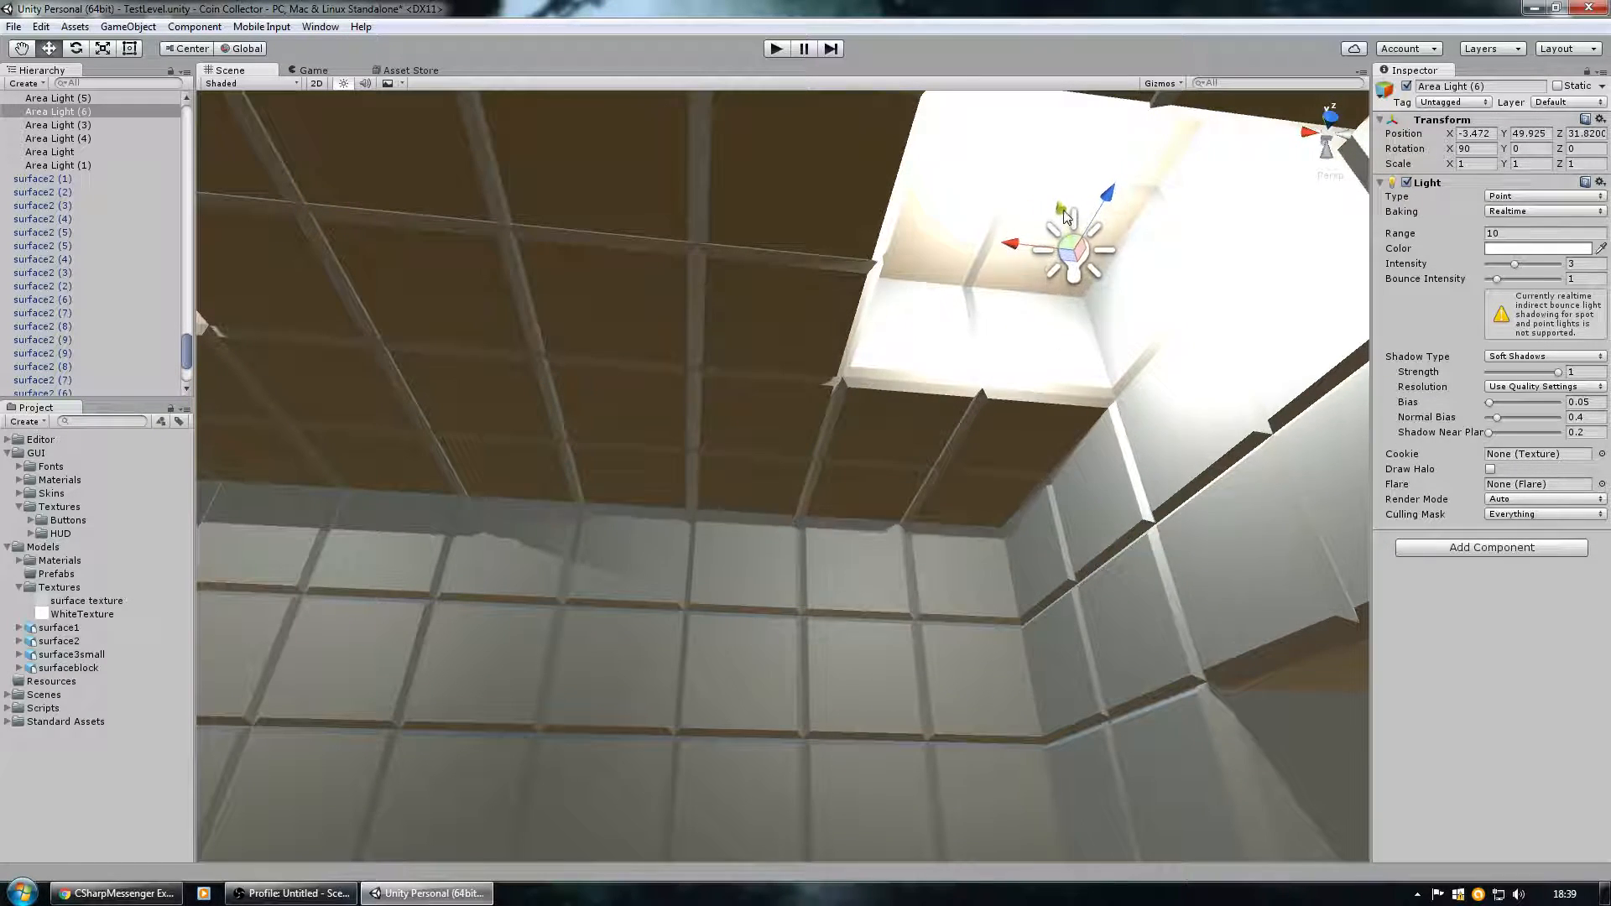
Move Area Light (7) up into the shaft above it, to X 8.598, Y 42.881.
right_click_drag(1053, 219, 890, 213)
left_click(811, 286)
middle_click_drag(811, 286, 775, 325)
left_click_drag(731, 327, 806, 309)
right_click_drag(957, 281, 804, 294)
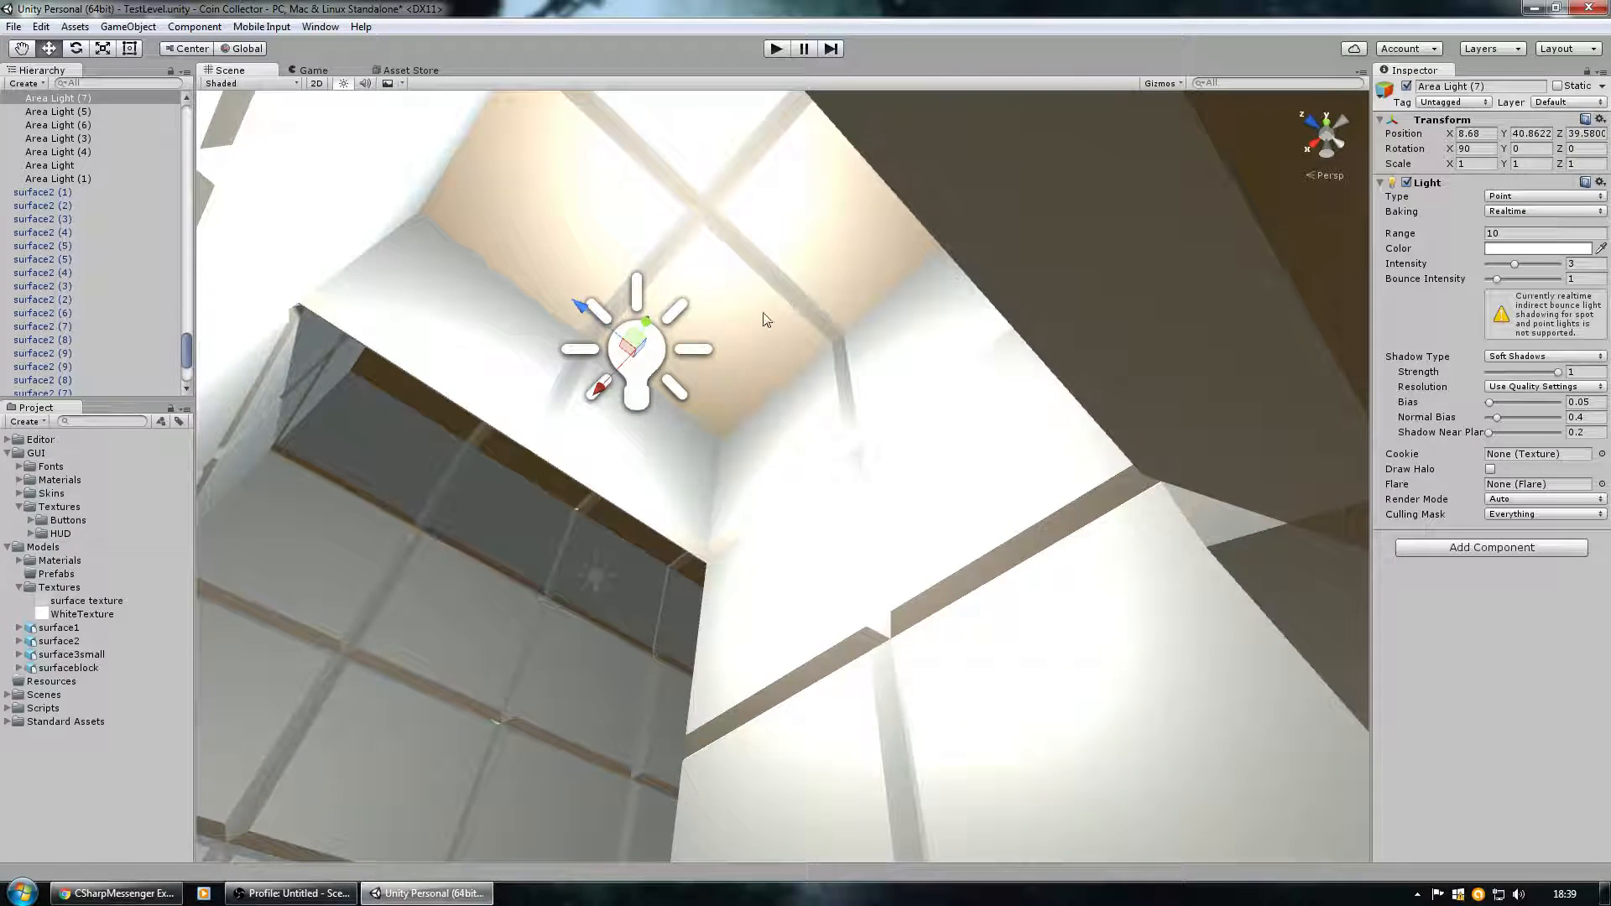
left_click_drag(650, 320, 710, 203)
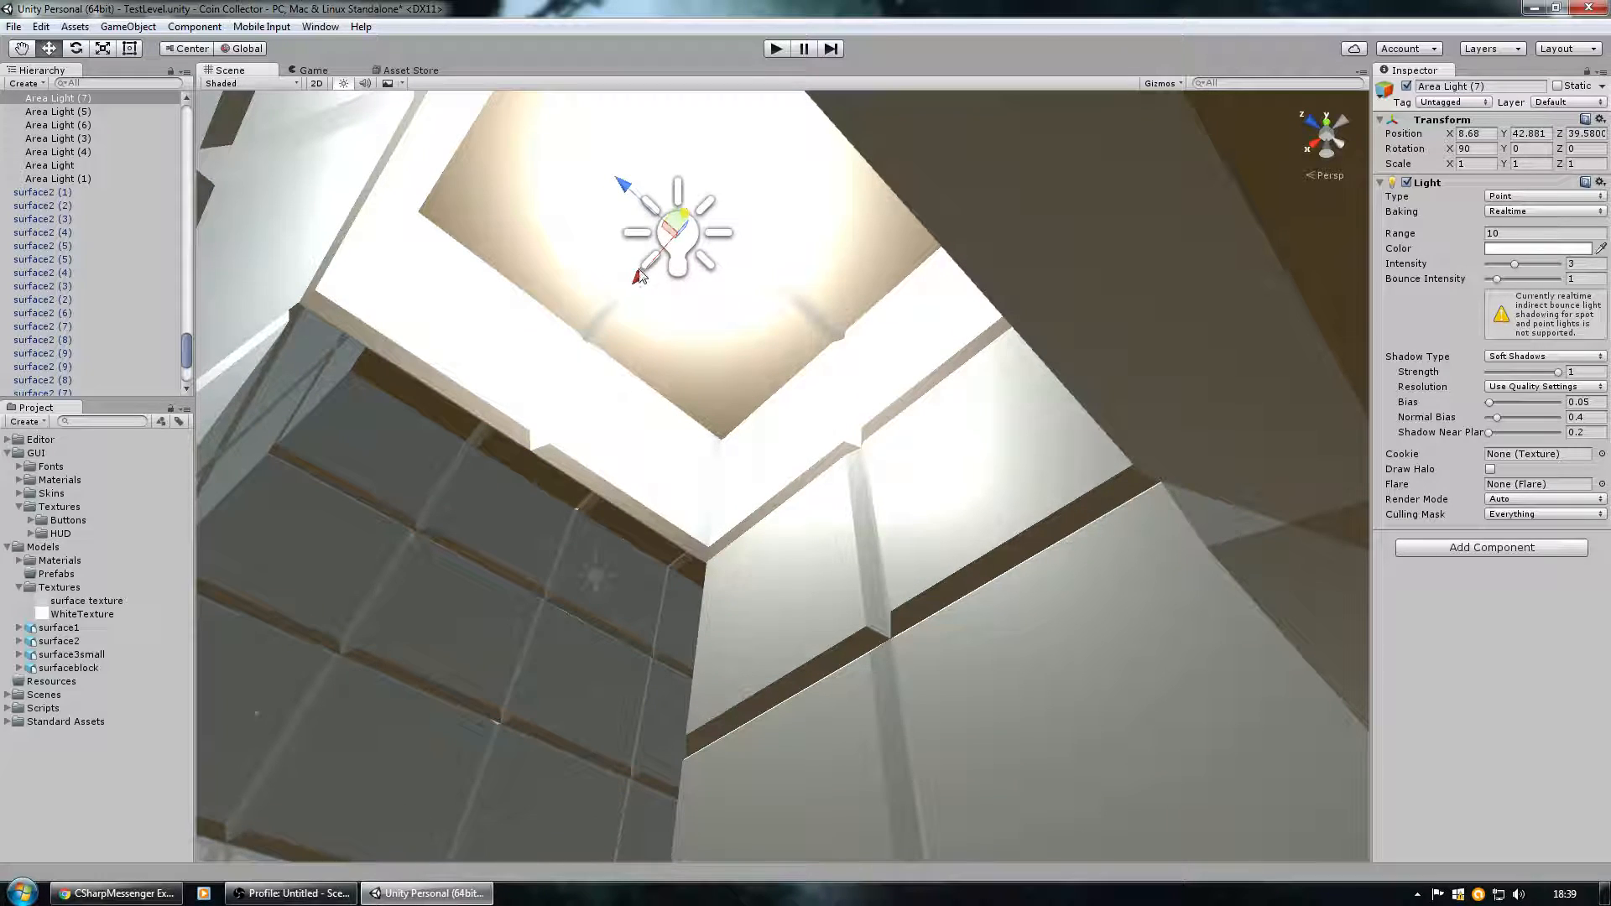
right_click_drag(647, 270, 757, 290)
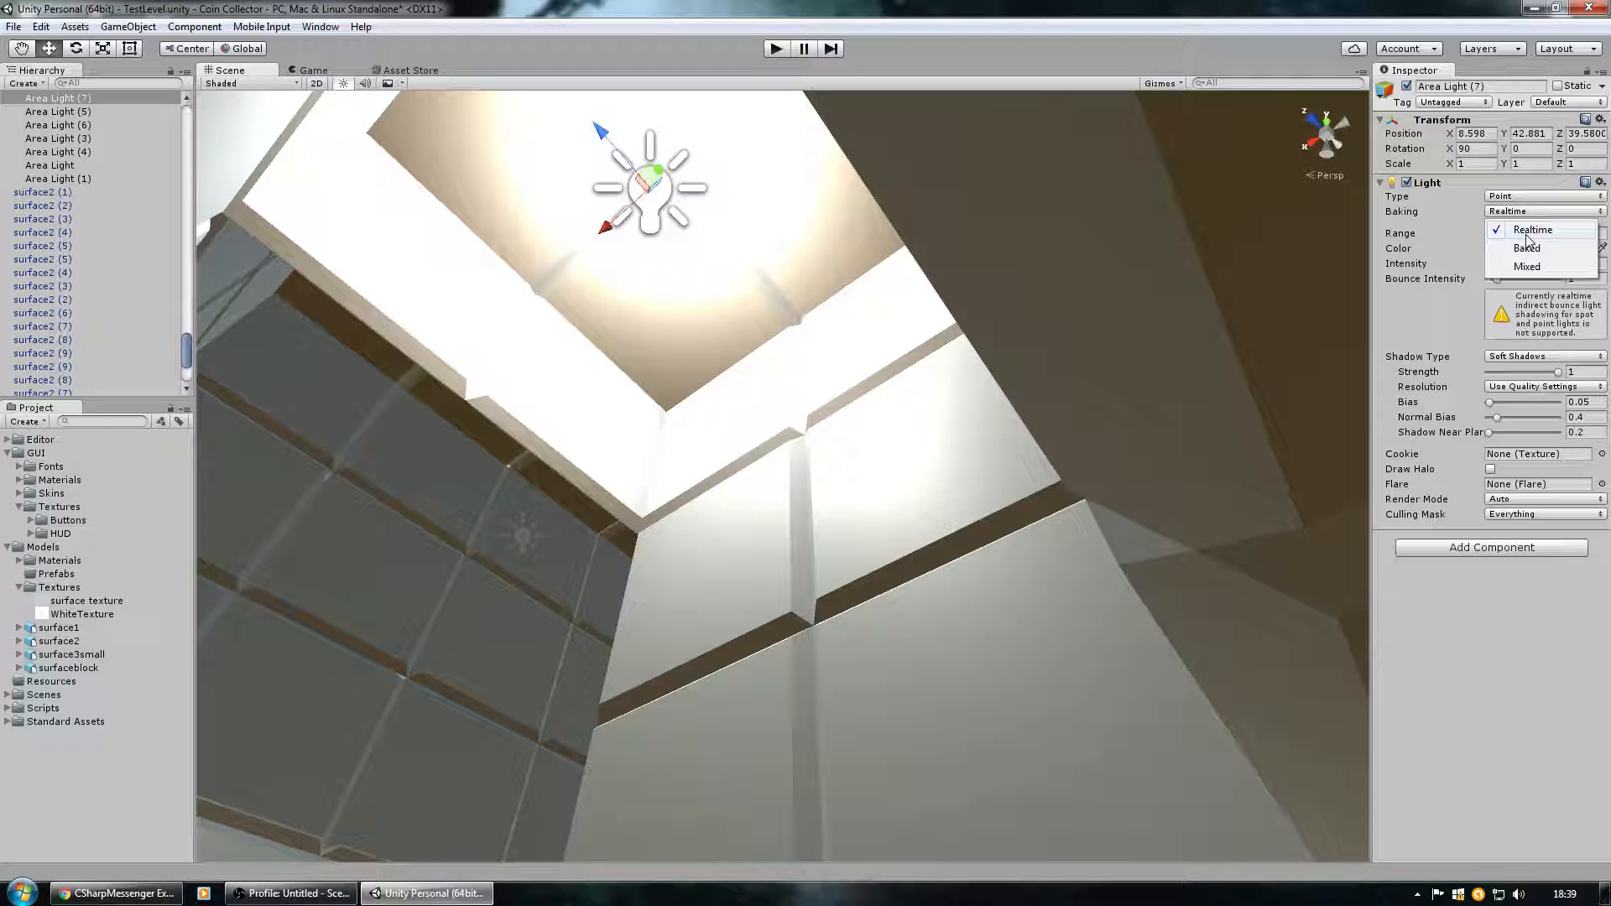
Try the Baked baking mode on Area Light (7) and restore it to Realtime.
left_click(1523, 250)
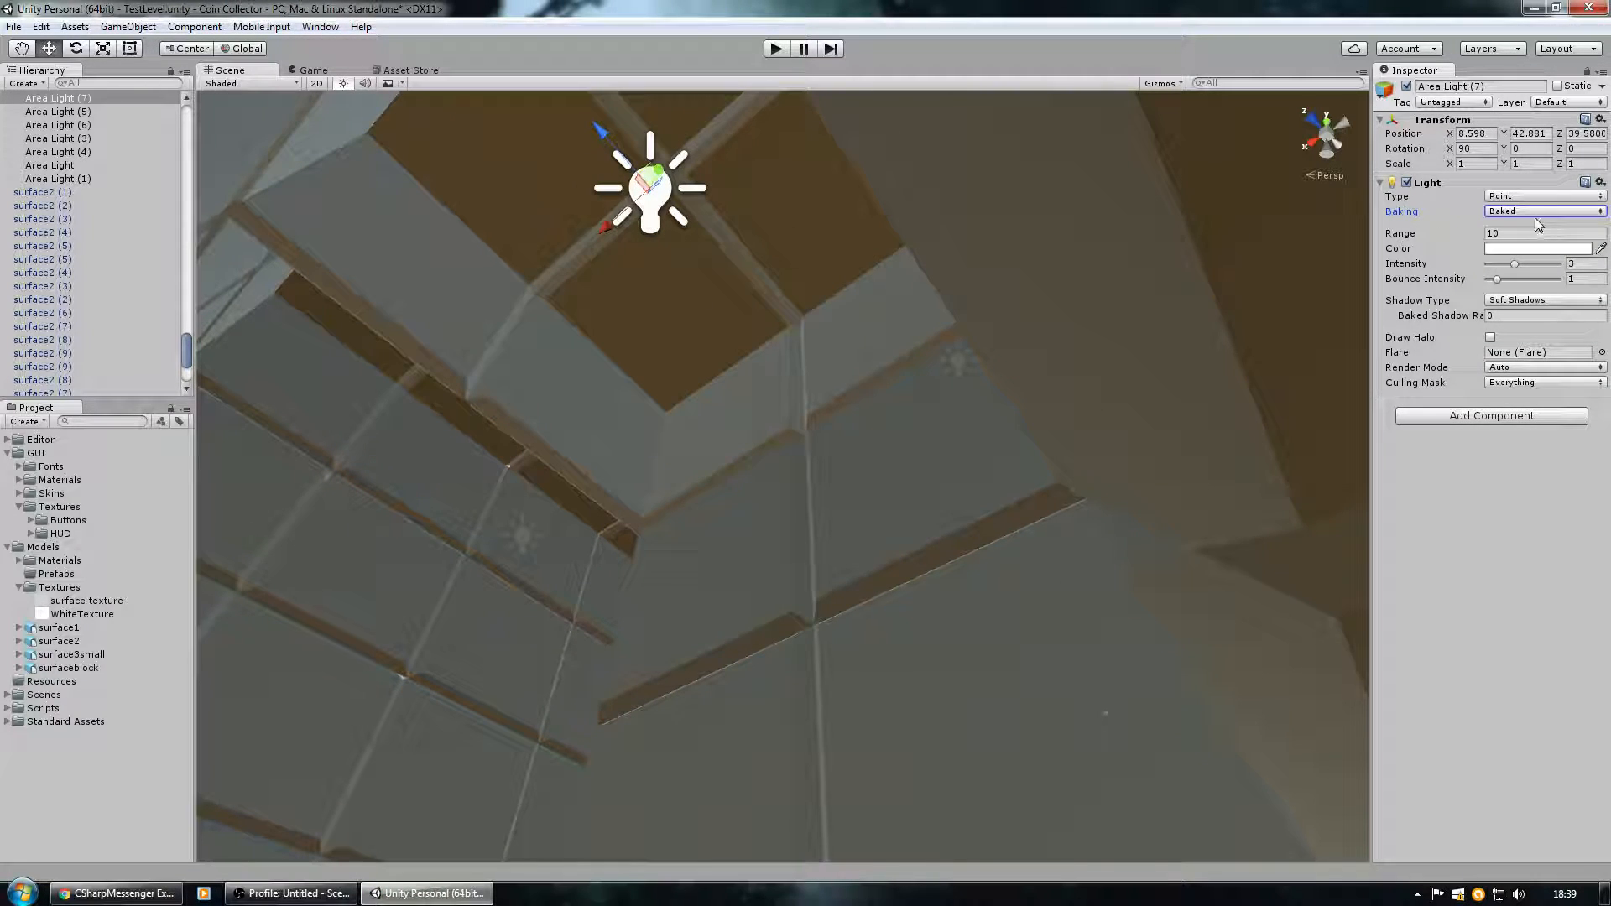
left_click(1533, 230)
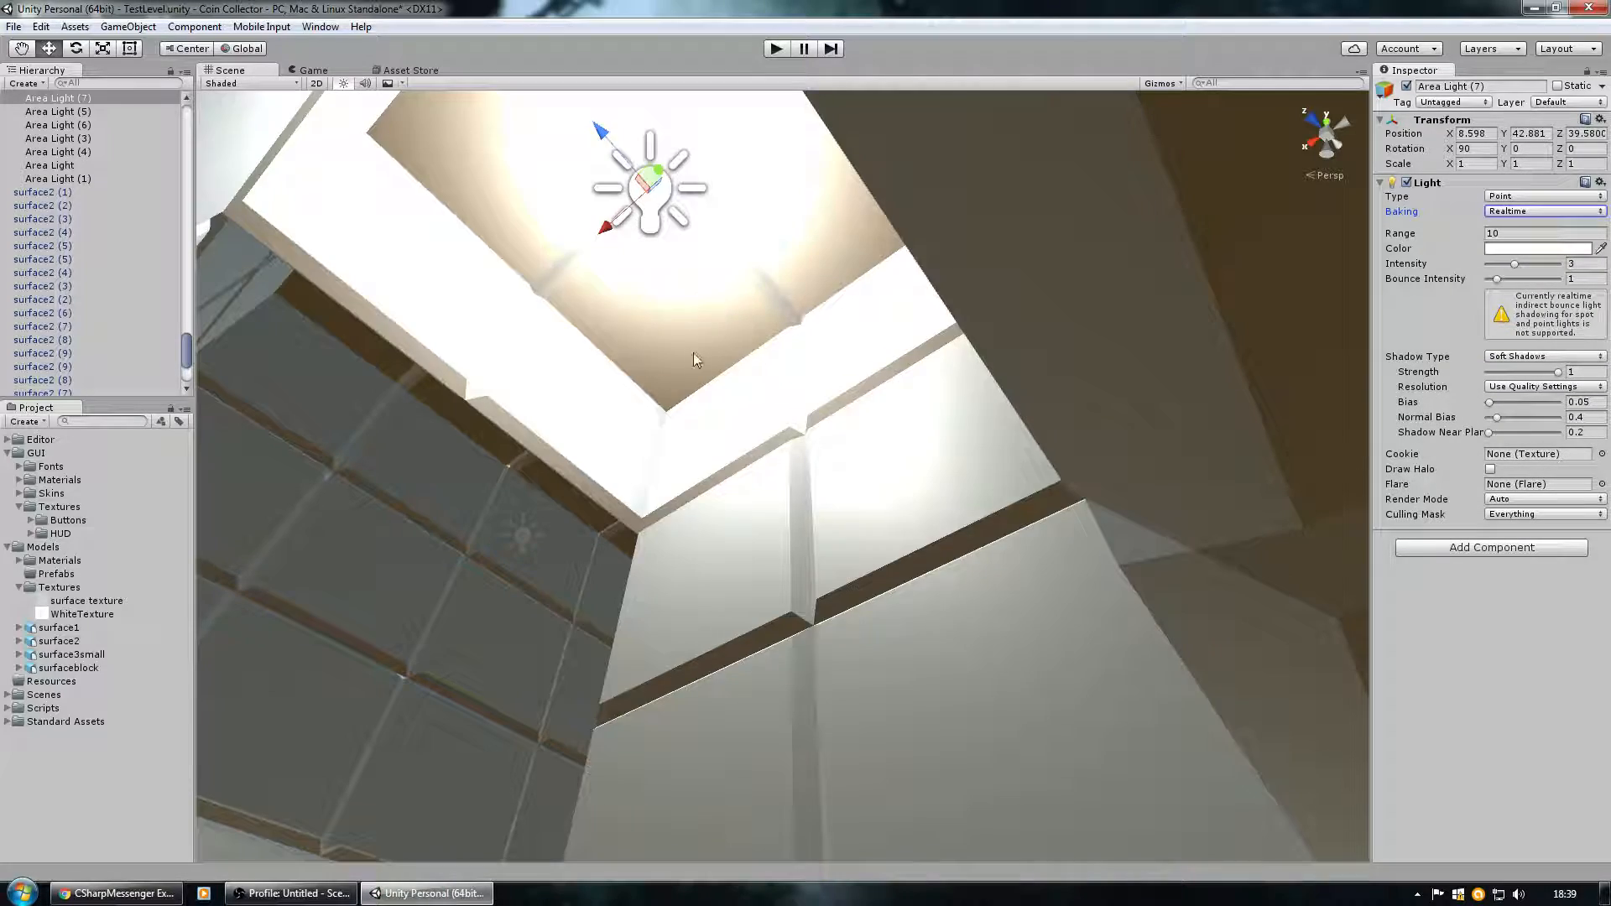
left_click_drag(694, 355, 942, 302, "alt")
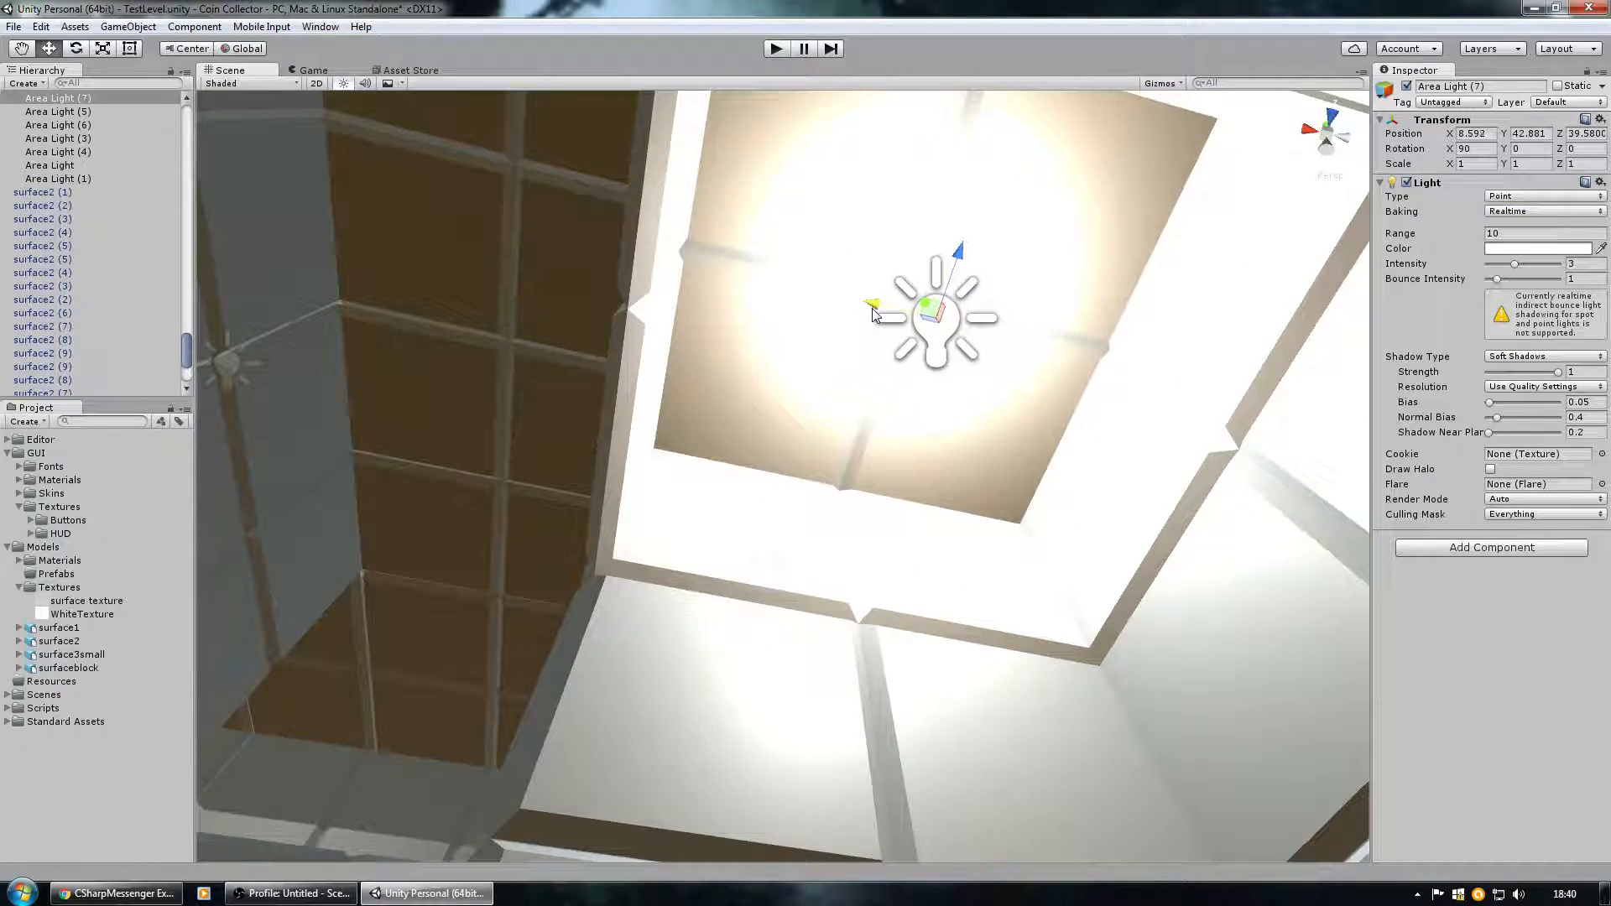
Start the game to play-test the level with all its recessed ceiling lights.
key("s")
right_click_drag(884, 325, 878, 600)
left_click(772, 47)
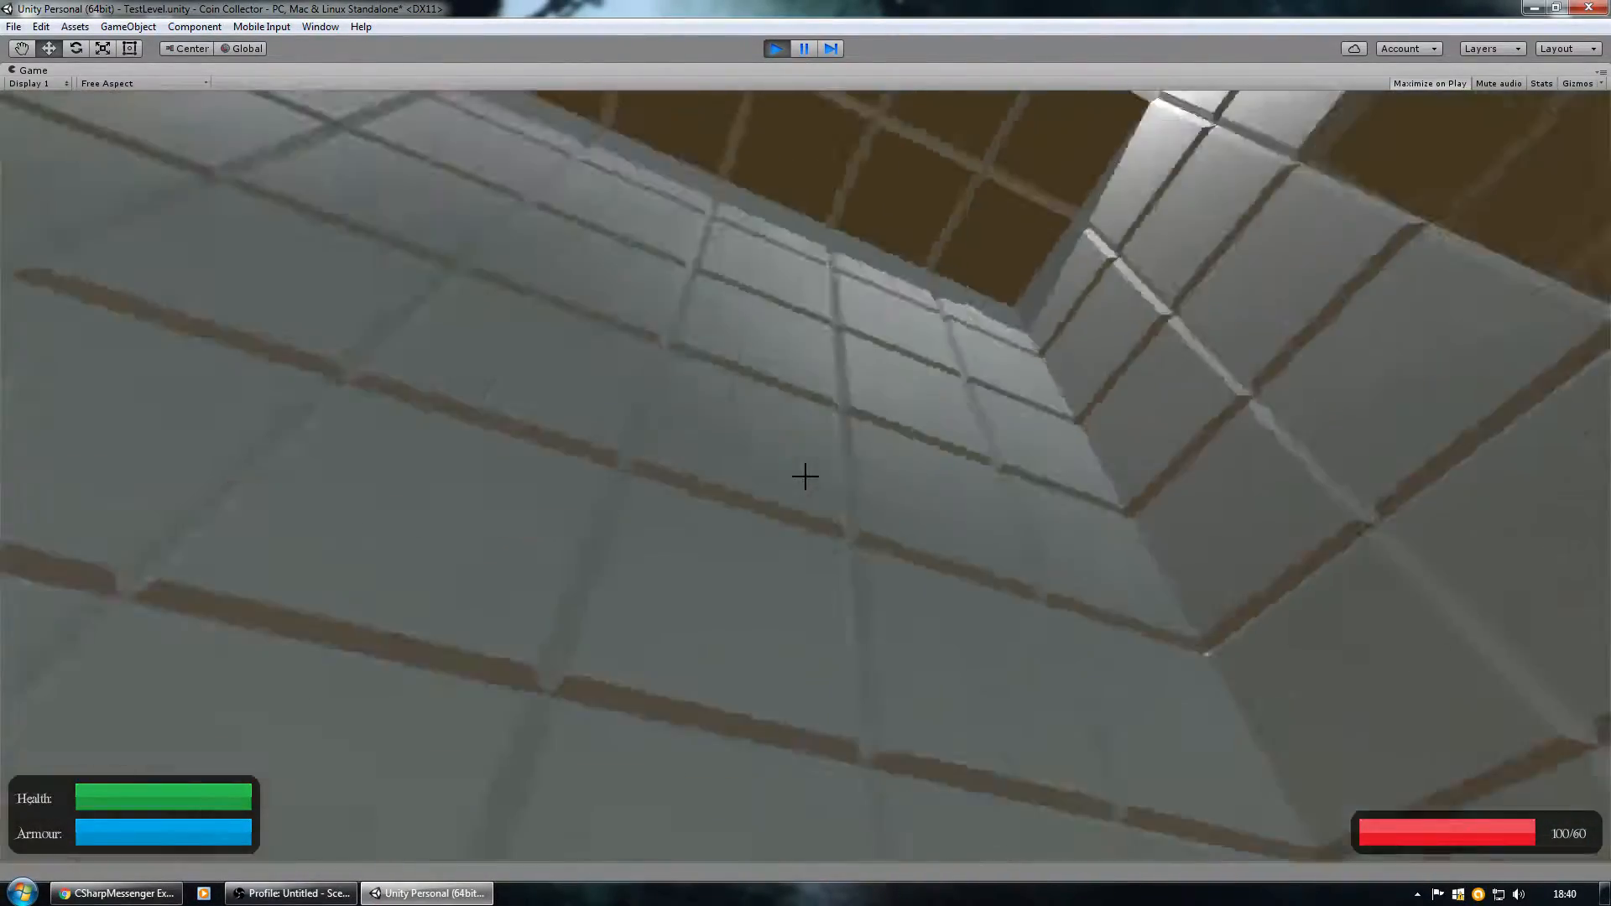
Stop the running game and return to editing the level.
key("Escape")
left_click(766, 55)
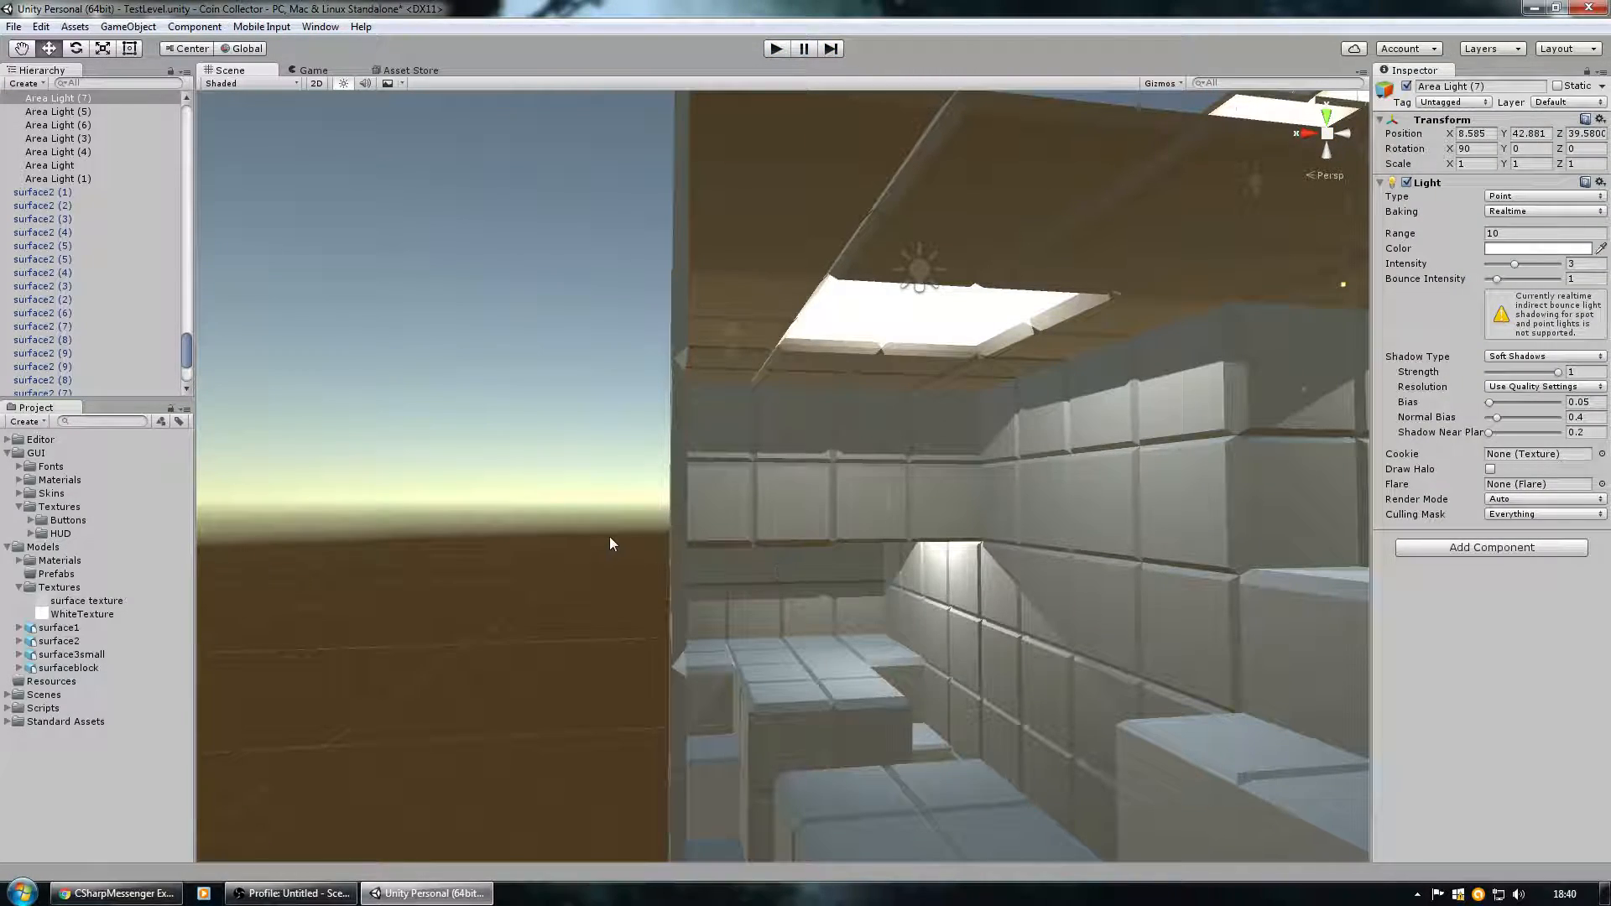
Try the WhiteTexture material on the wall tile surface1 (11) beside the light shaft.
right_click_drag(565, 543, 743, 618)
key("w")
right_click_drag(780, 543, 773, 479)
left_click(773, 478)
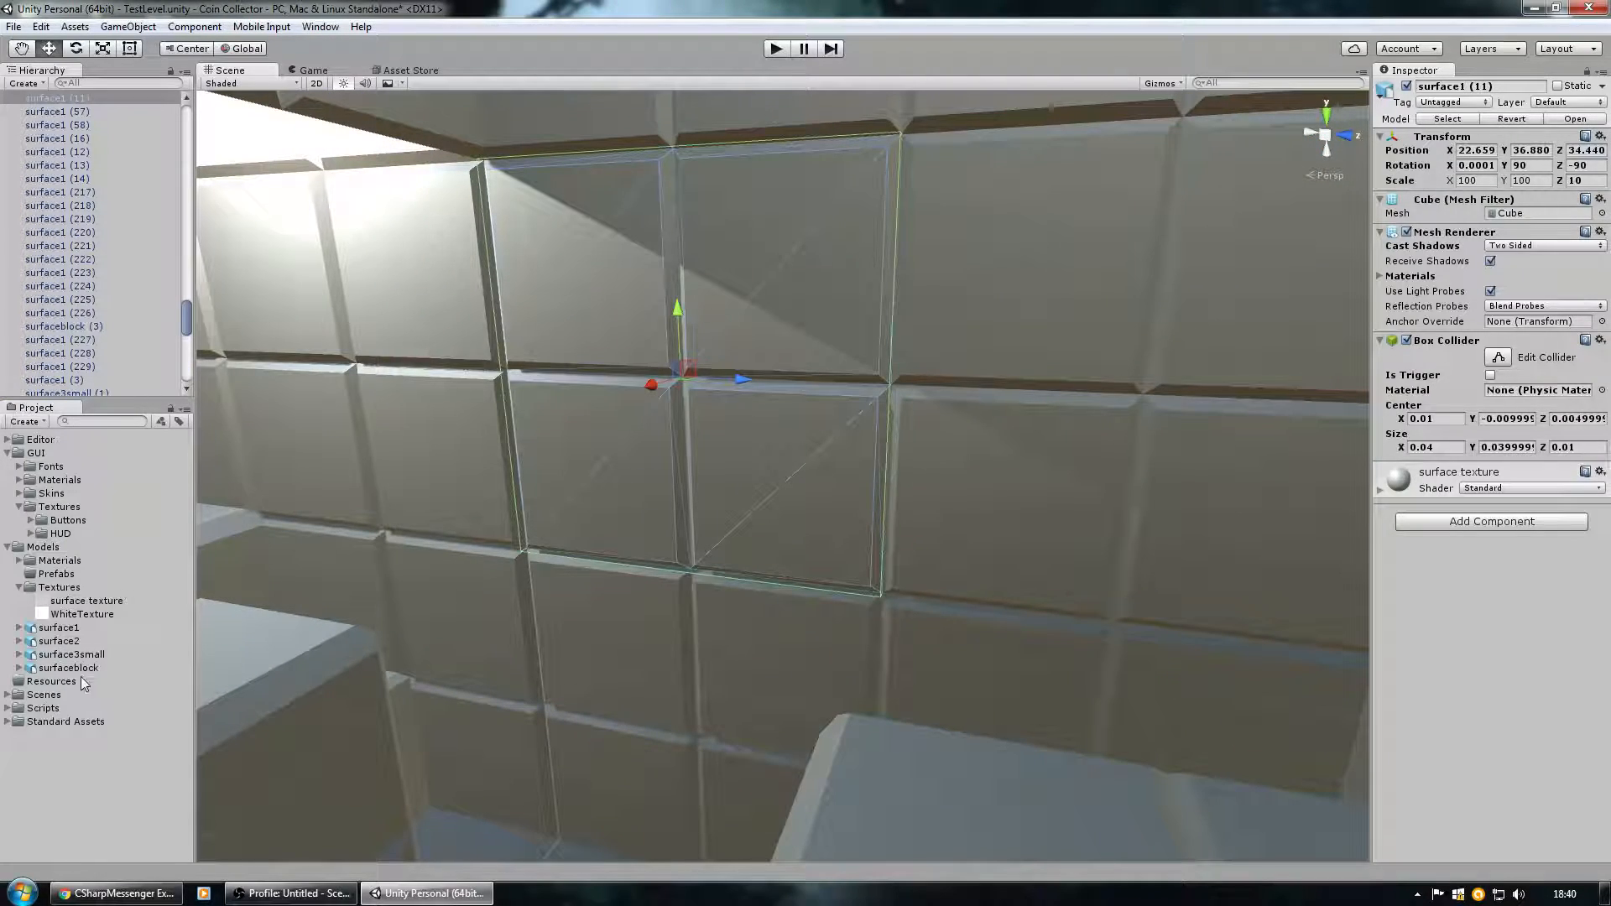
left_click_drag(505, 431, 618, 426)
right_click_drag(617, 426, 774, 504)
key("w")
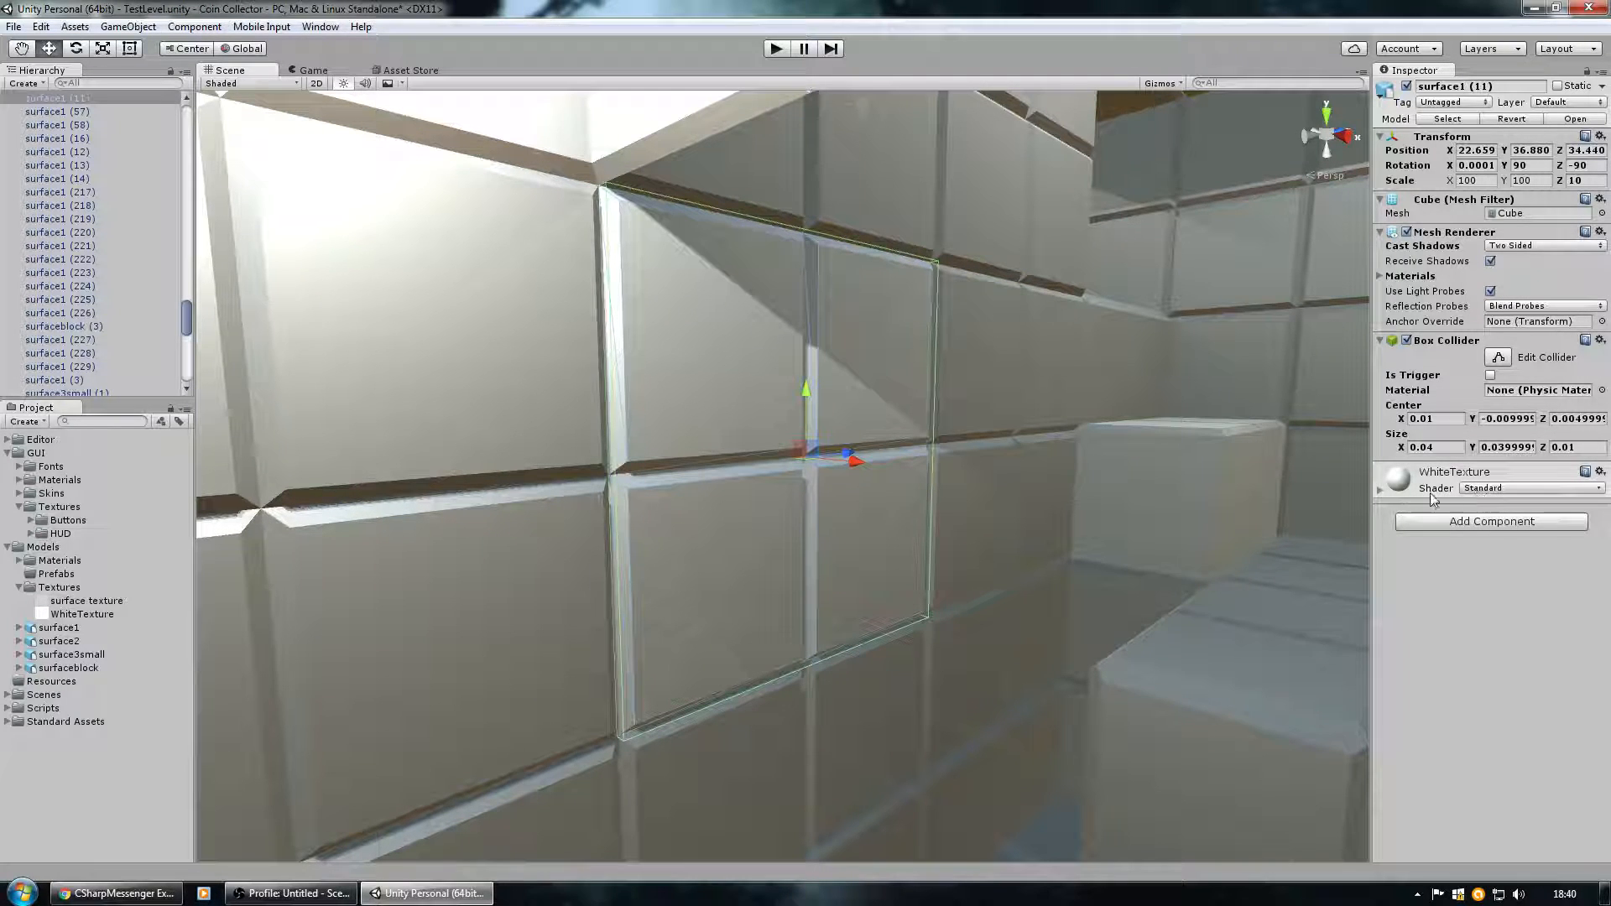
Try the Unlit/Texture shader on the wall tile, and undo both the shader and the material change.
left_click(1508, 486)
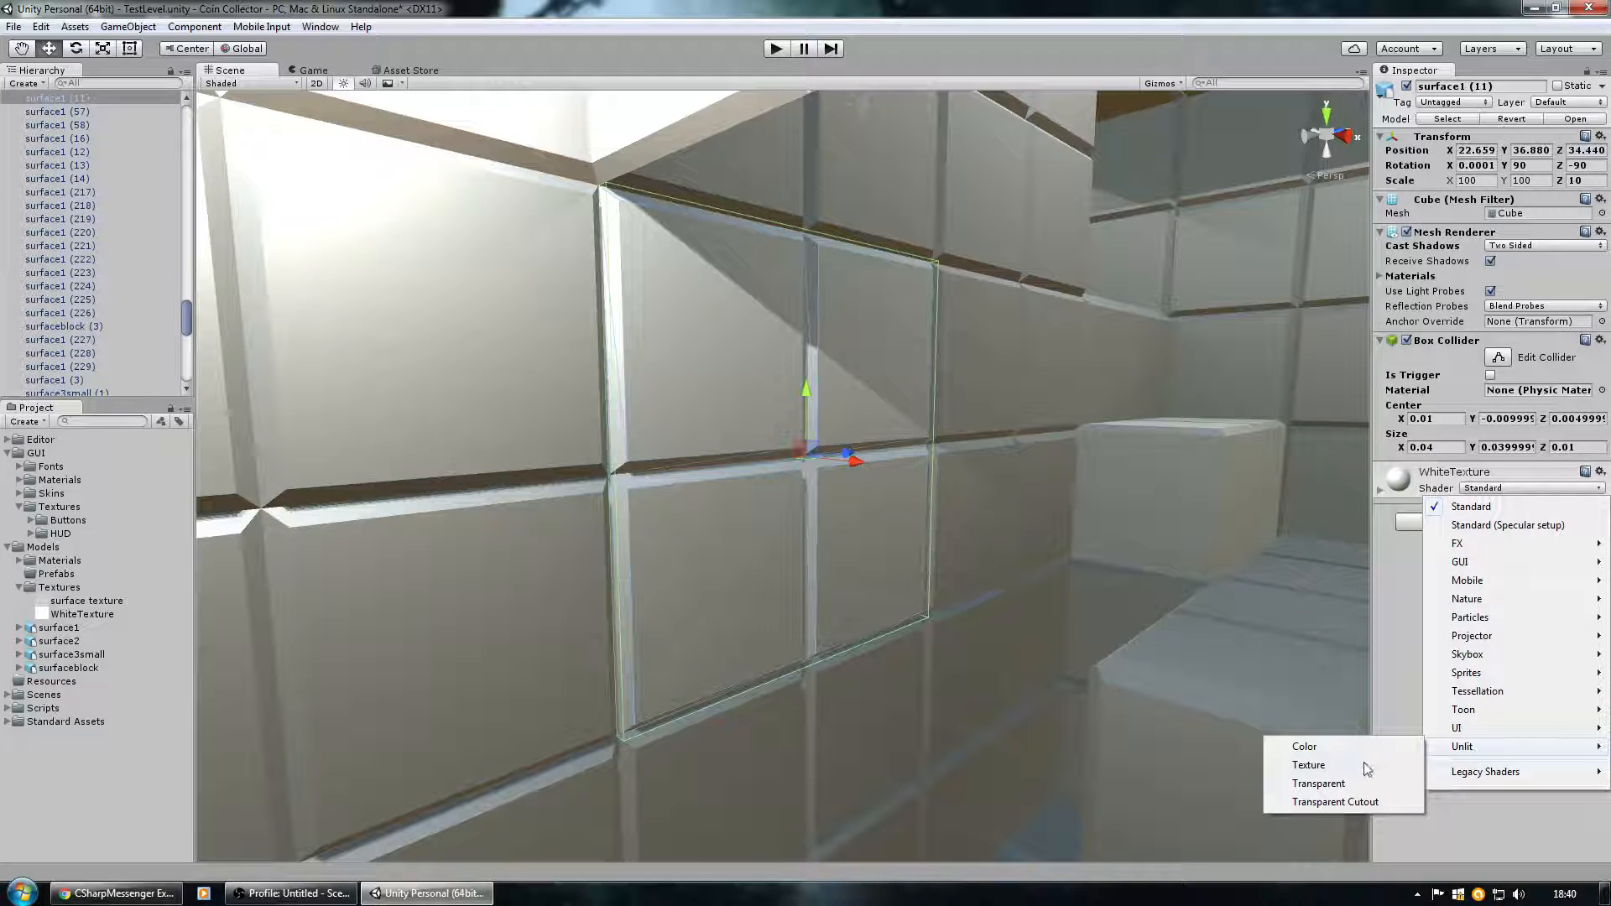
left_click(1355, 770)
right_click_drag(867, 397, 749, 146)
key("ctrl+z")
key("ctrl+z")
Select the white ceiling tiles capping the light shafts together and set their WhiteTexture material's shader to Unlit/Texture.
left_click(899, 374)
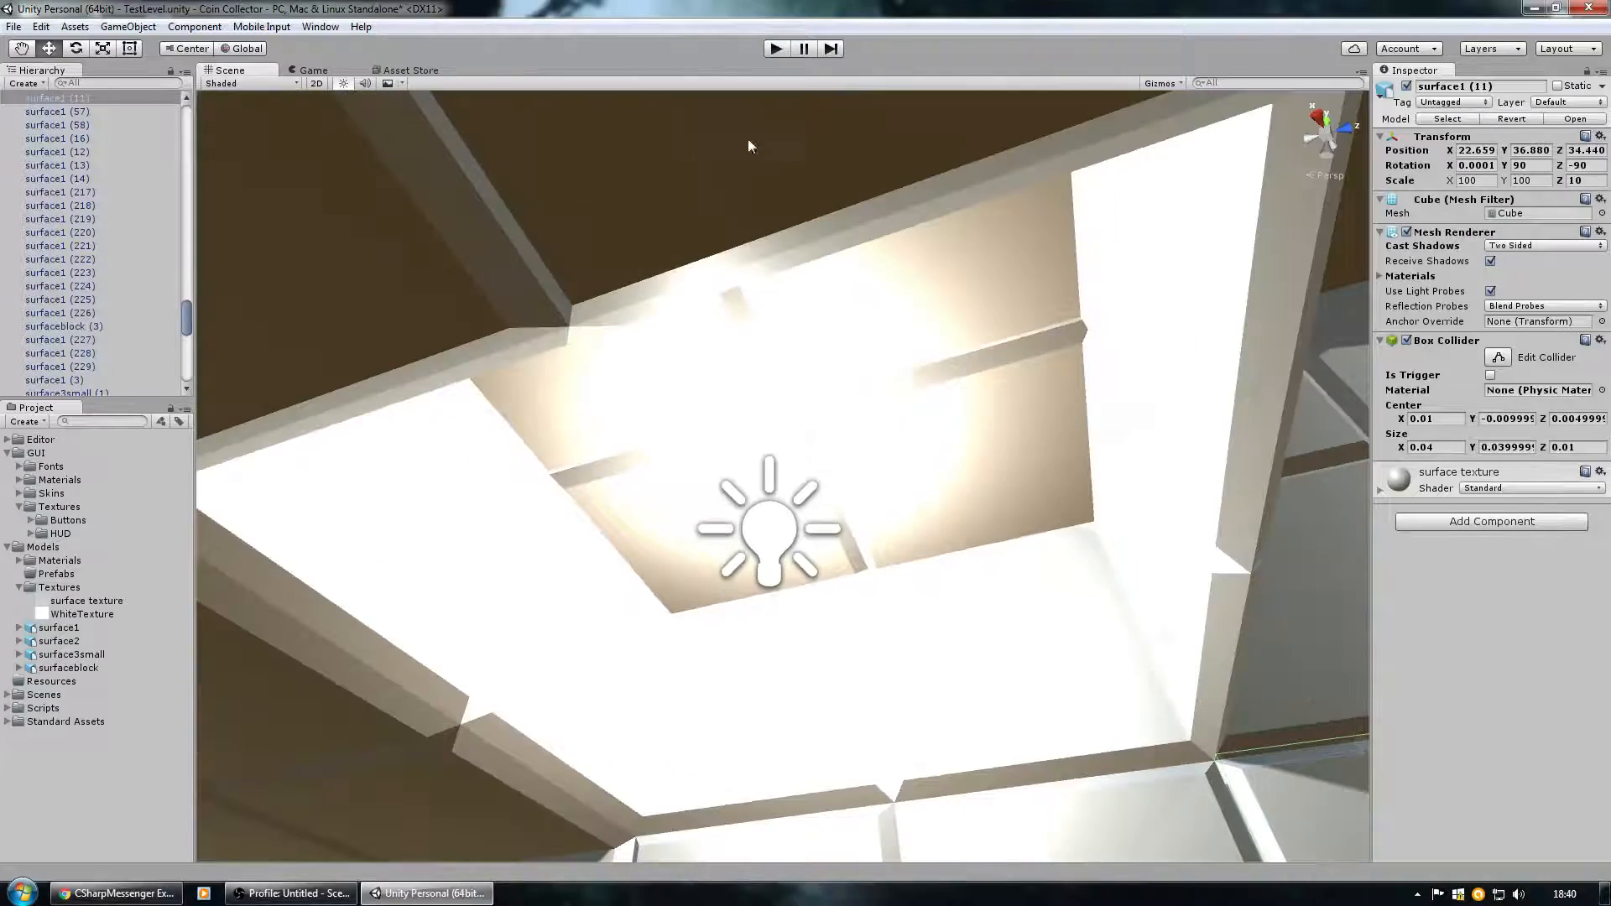
right_click_drag(933, 397, 1243, 378)
key("w")
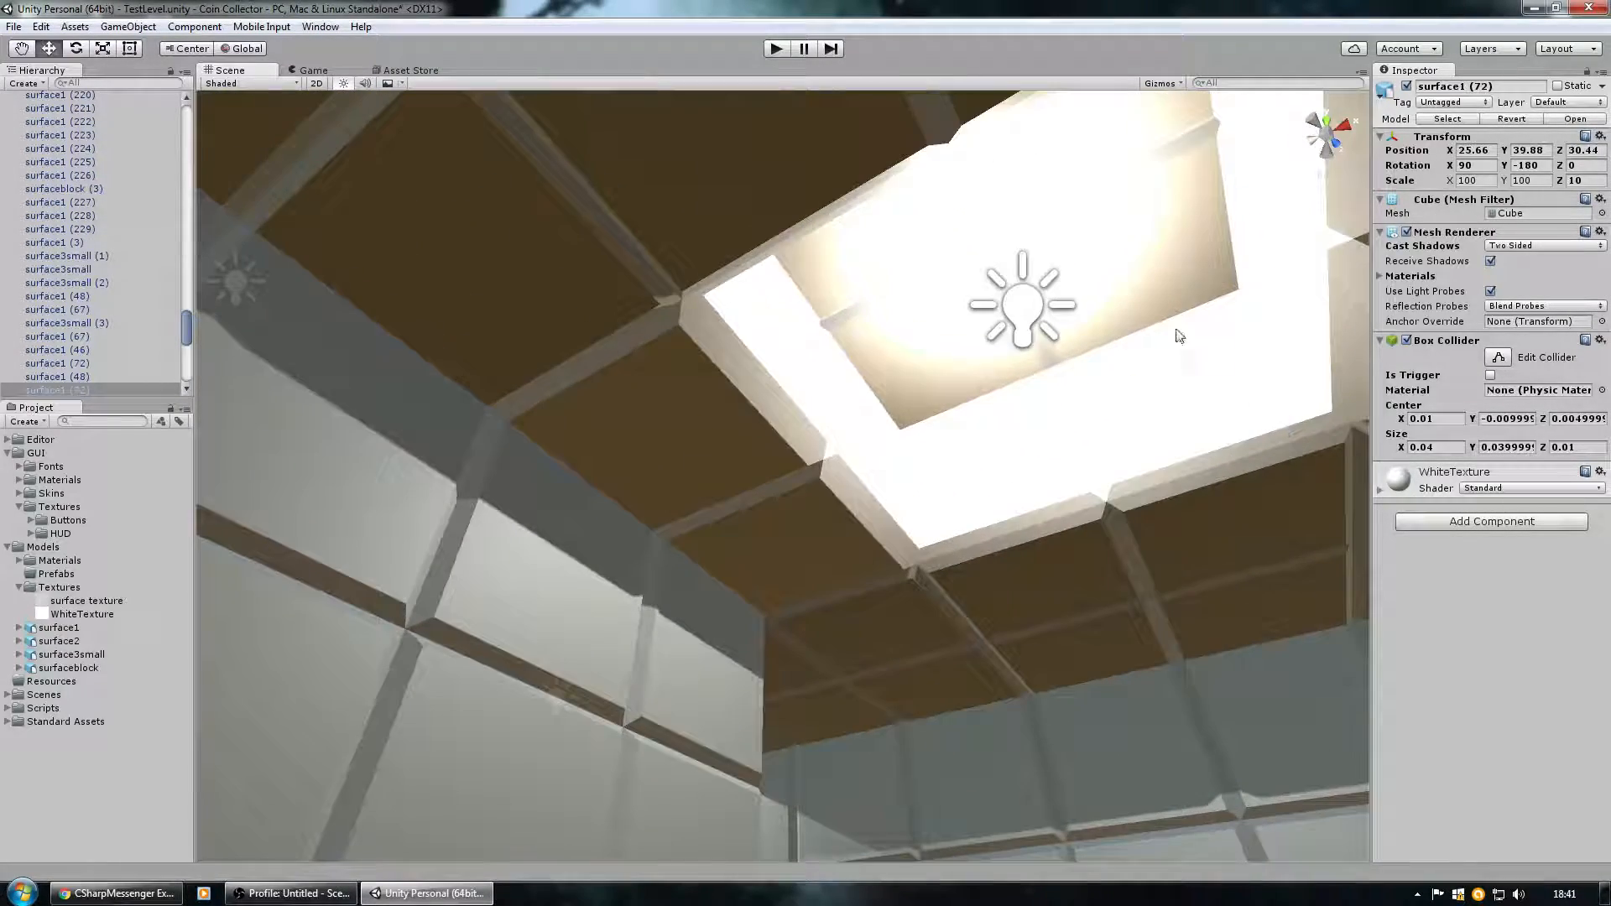
left_click(878, 328, "shift")
right_click_drag(877, 328, 330, 468)
left_click(572, 431, "shift")
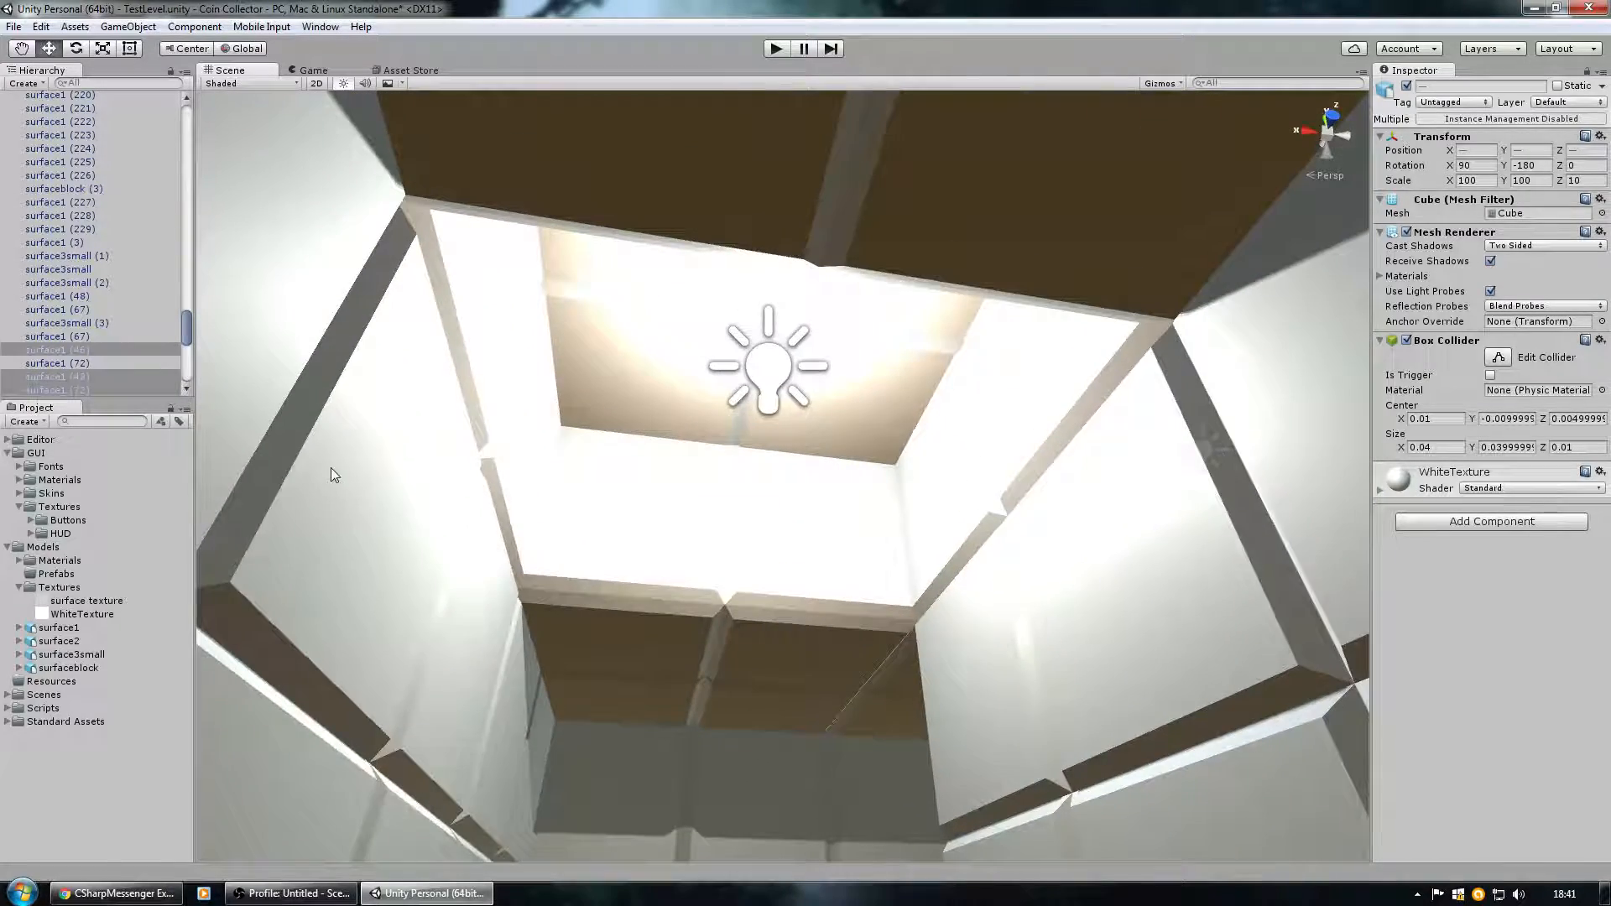
left_click(581, 405, "shift")
right_click_drag(581, 404, 864, 375)
left_click(587, 410, "shift")
right_click_drag(808, 266, 1293, 134)
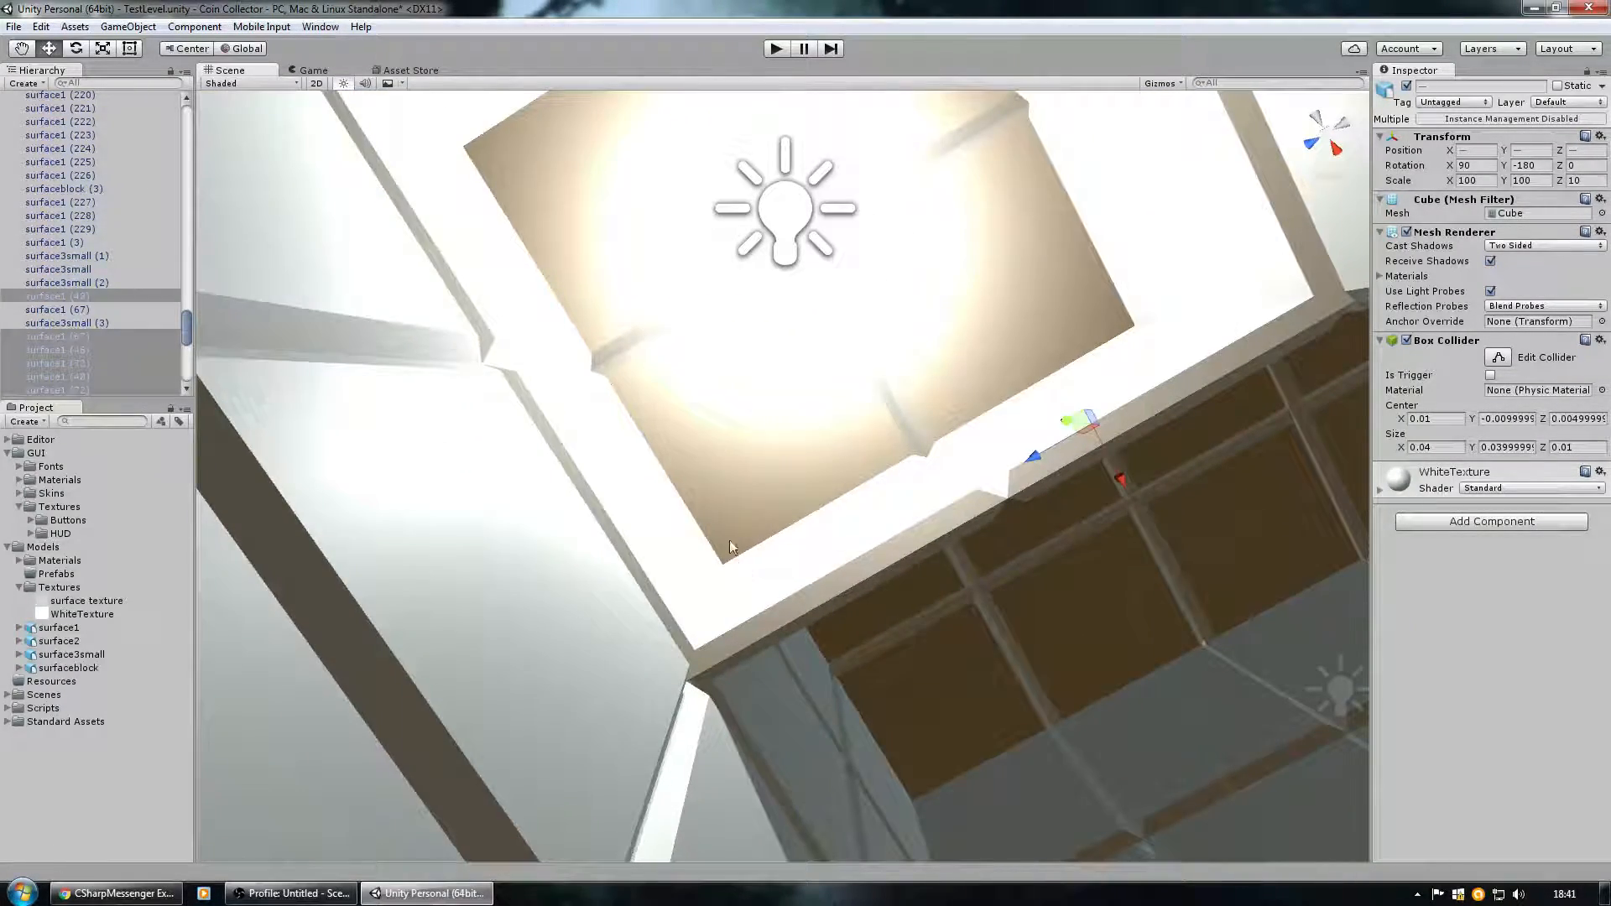
right_click_drag(747, 523, 937, 880)
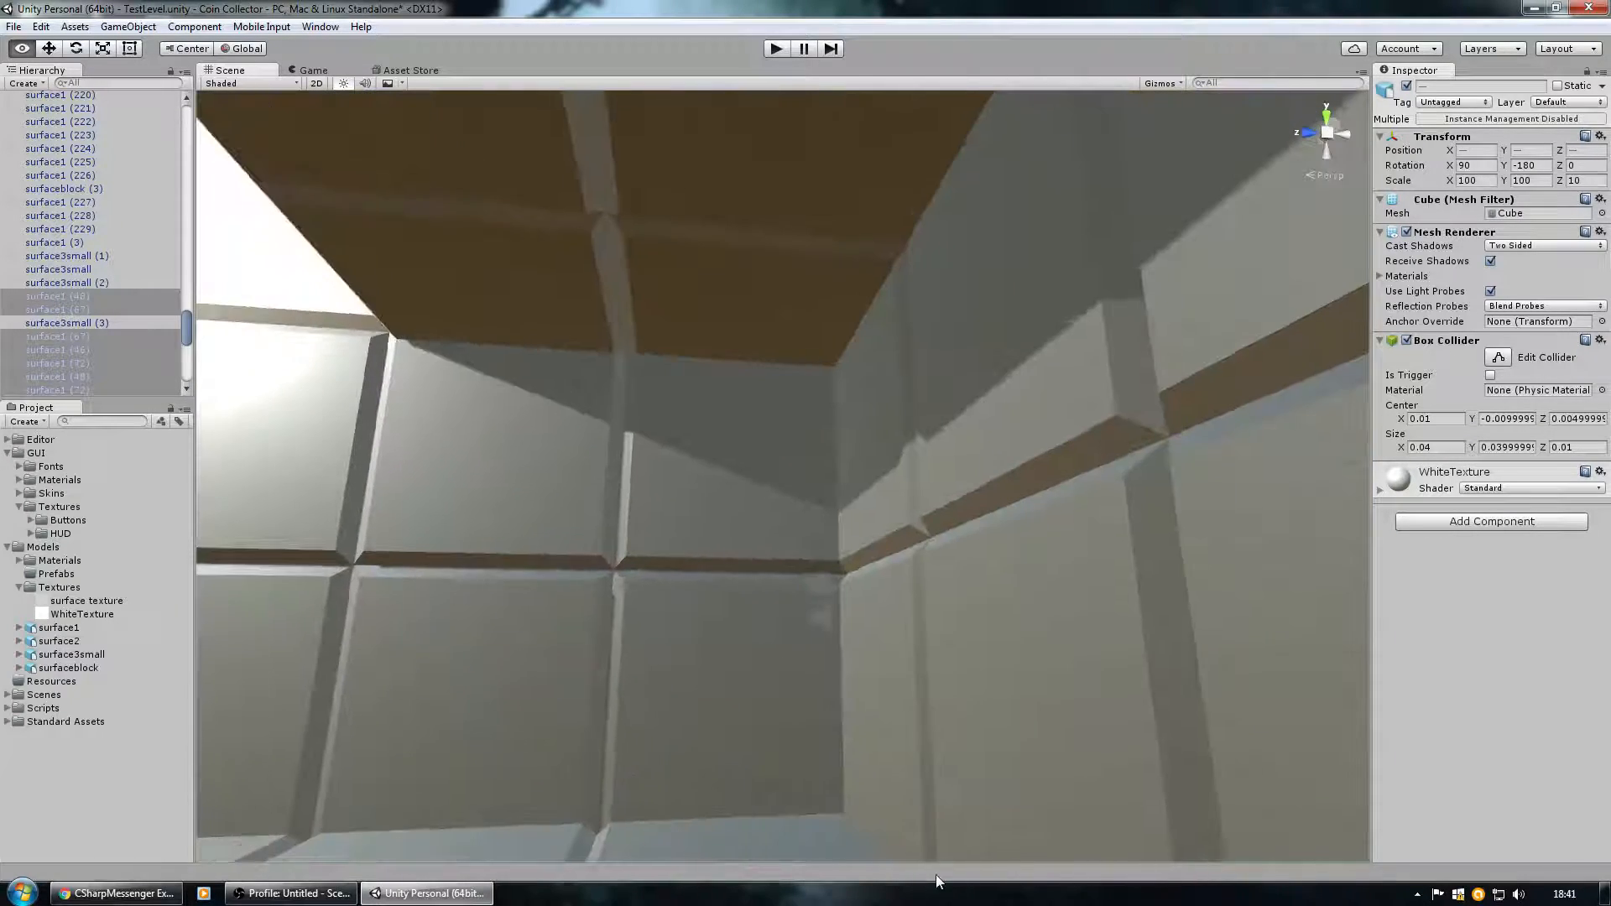
left_click(1494, 489)
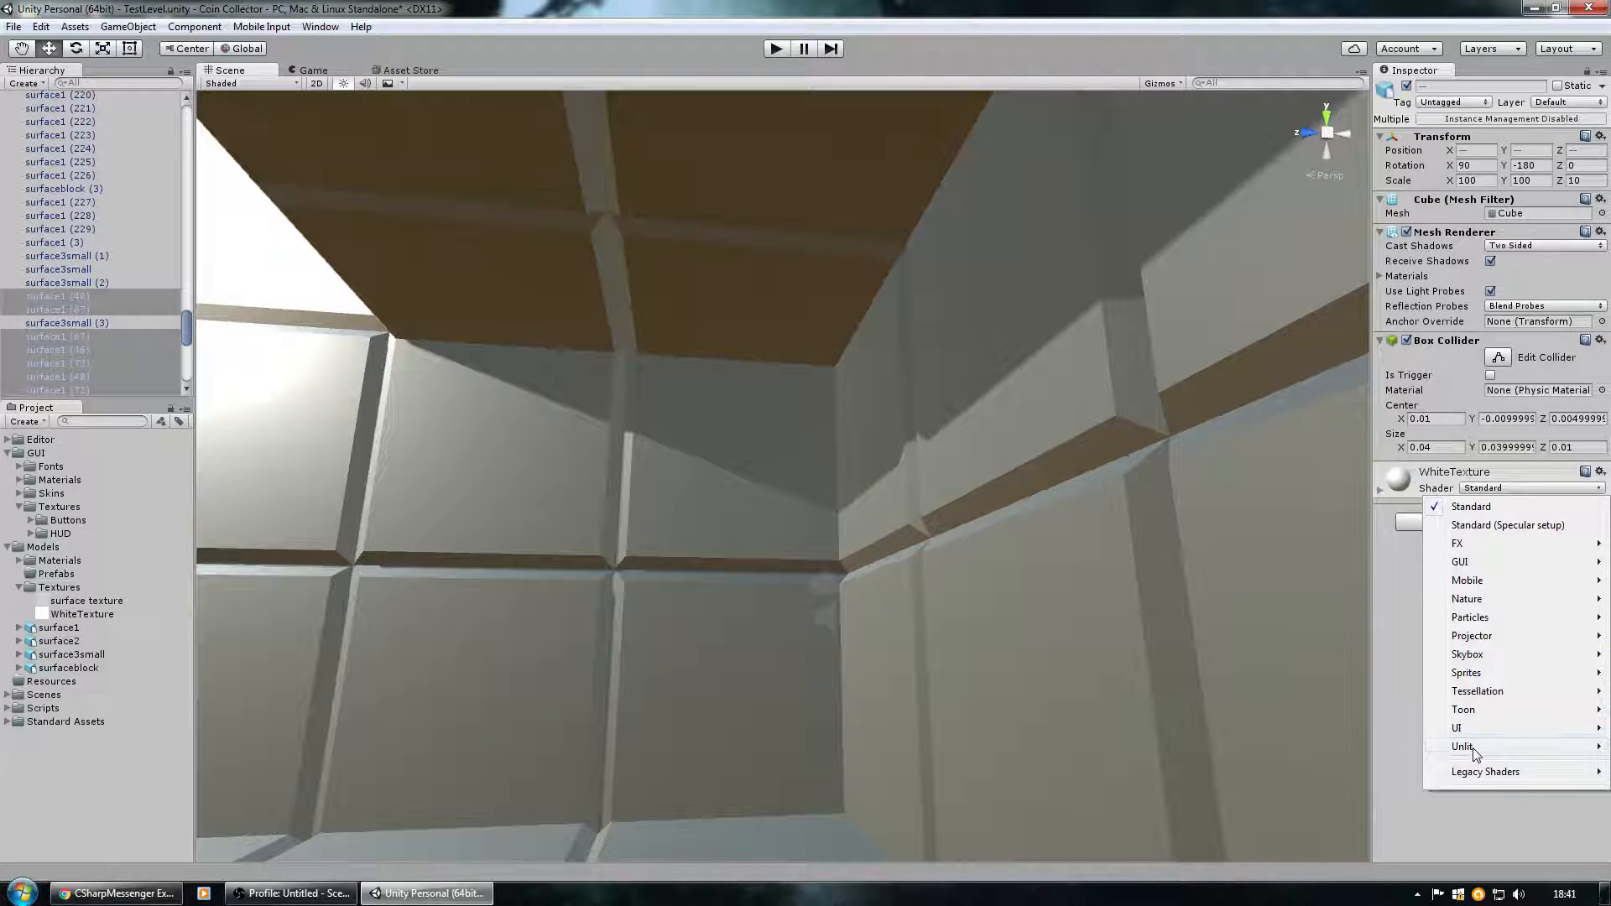
left_click(1338, 773)
Raise Area Light (4) within its ceiling shaft to Y 47.052.
right_click_drag(1024, 546, 436, 370)
left_click(898, 583)
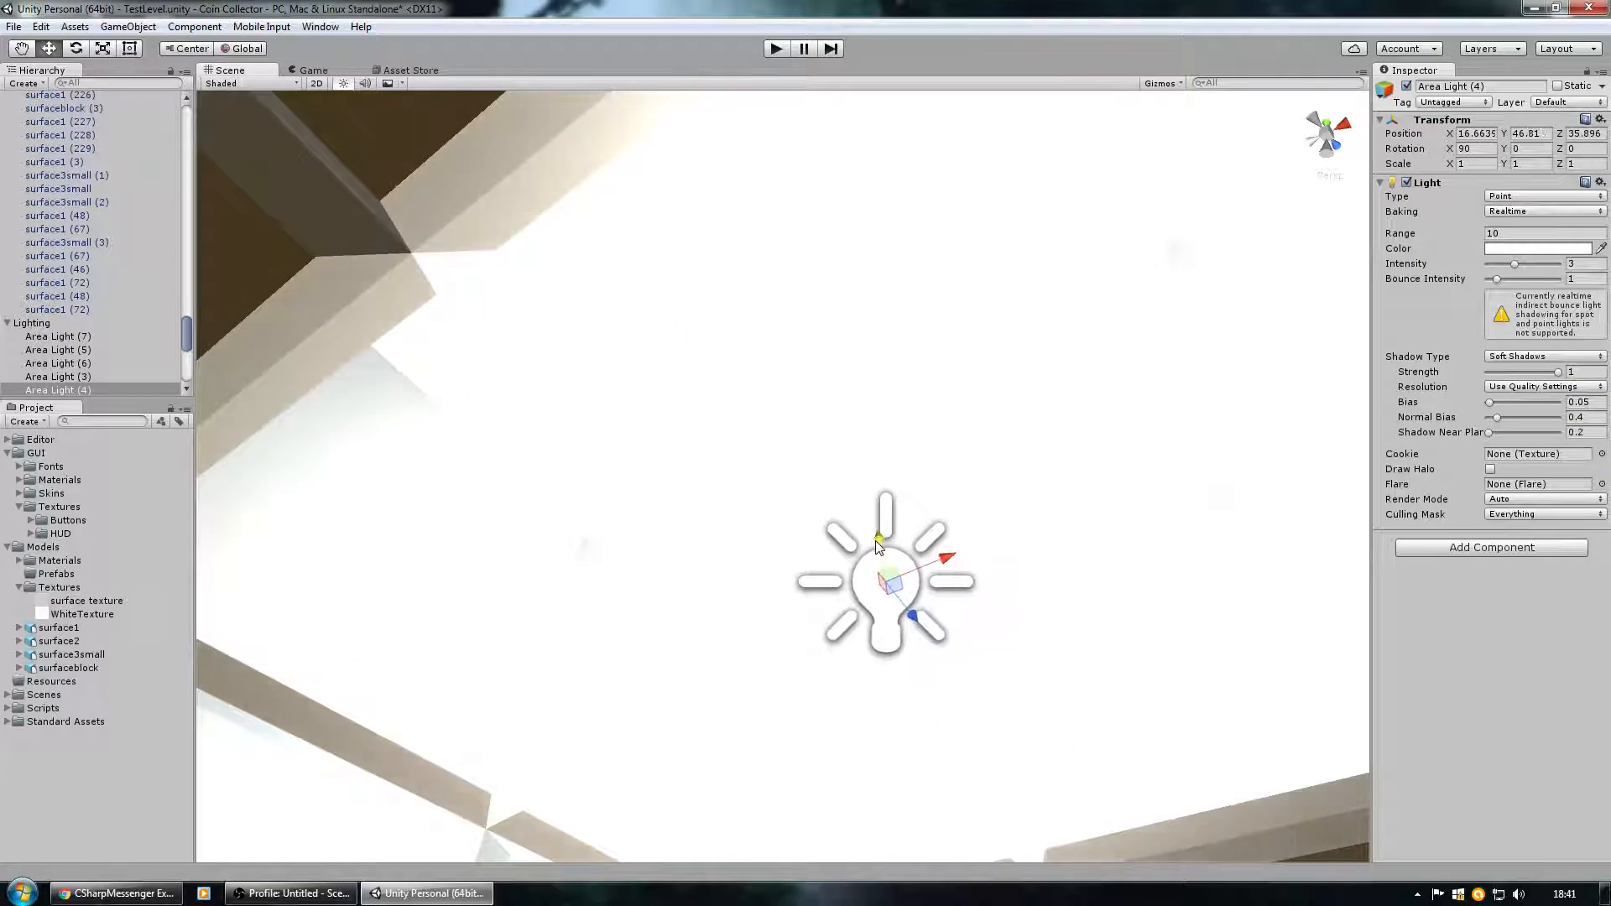
right_click_drag(887, 556, 676, 751)
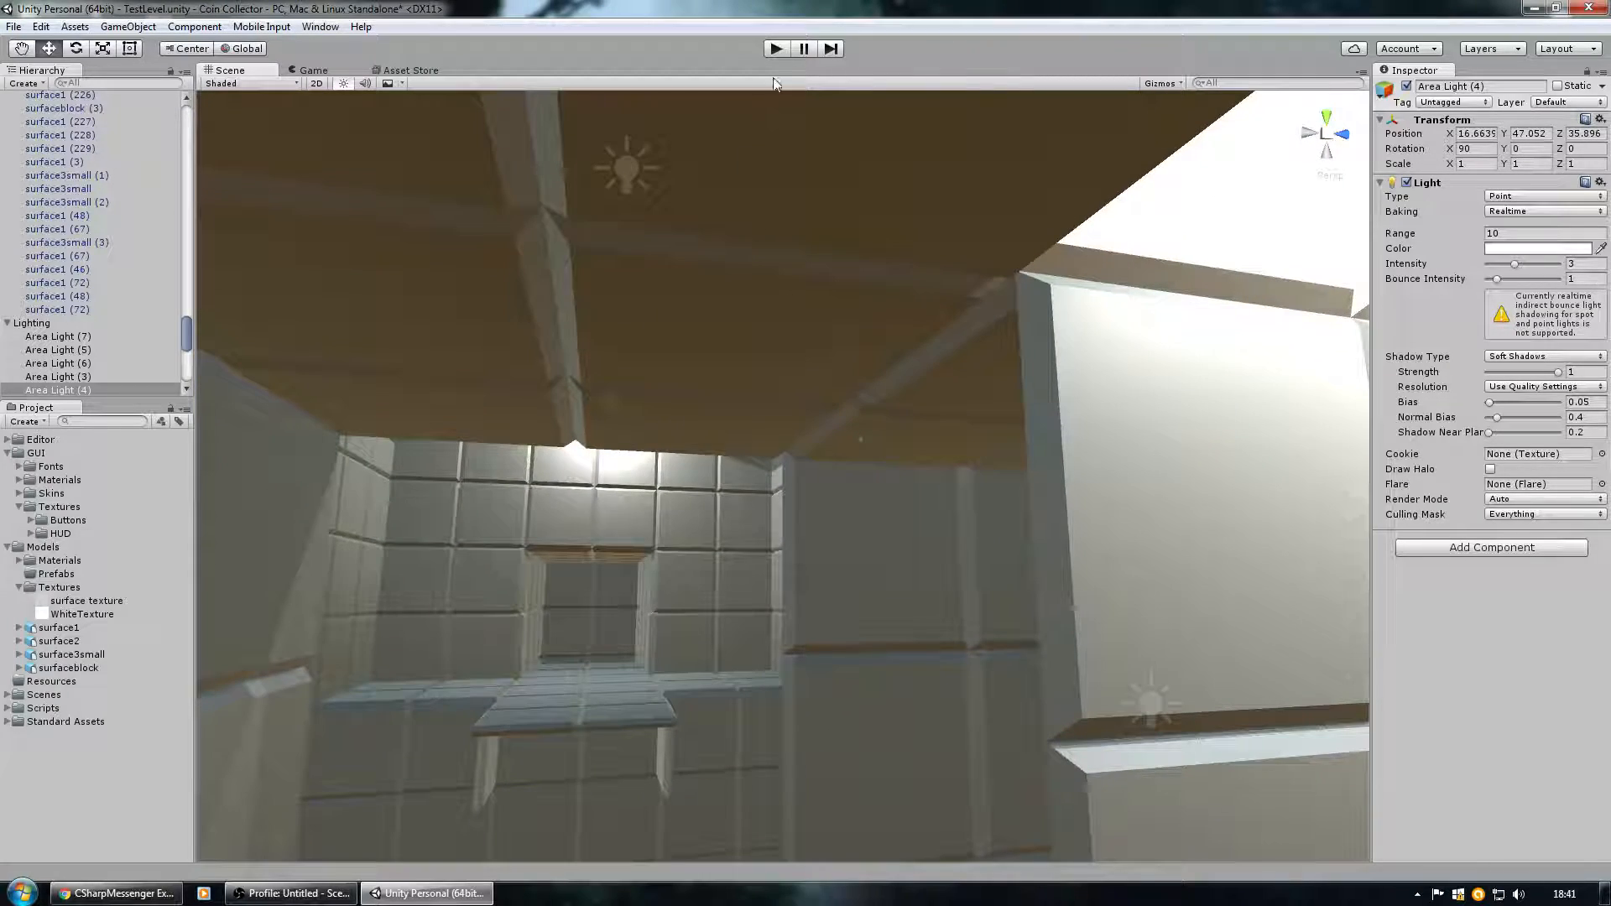
Play-test the level, walking and jumping through the rooms to examine the unlit white shaft ceilings, and stop the game.
left_click(776, 48)
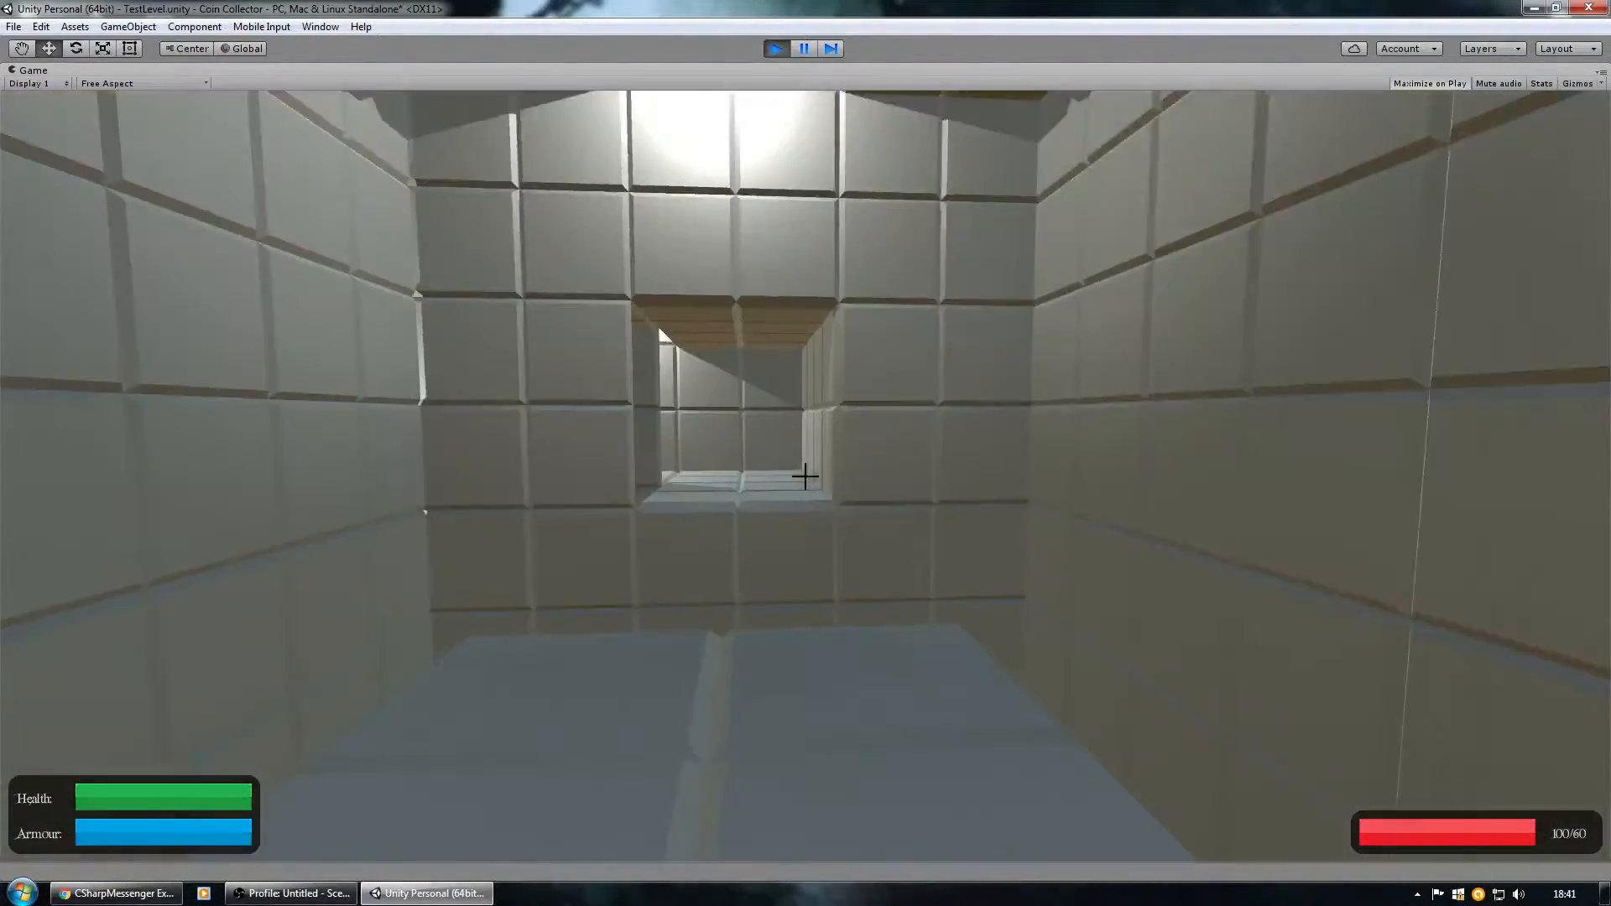
key("w")
key("space")
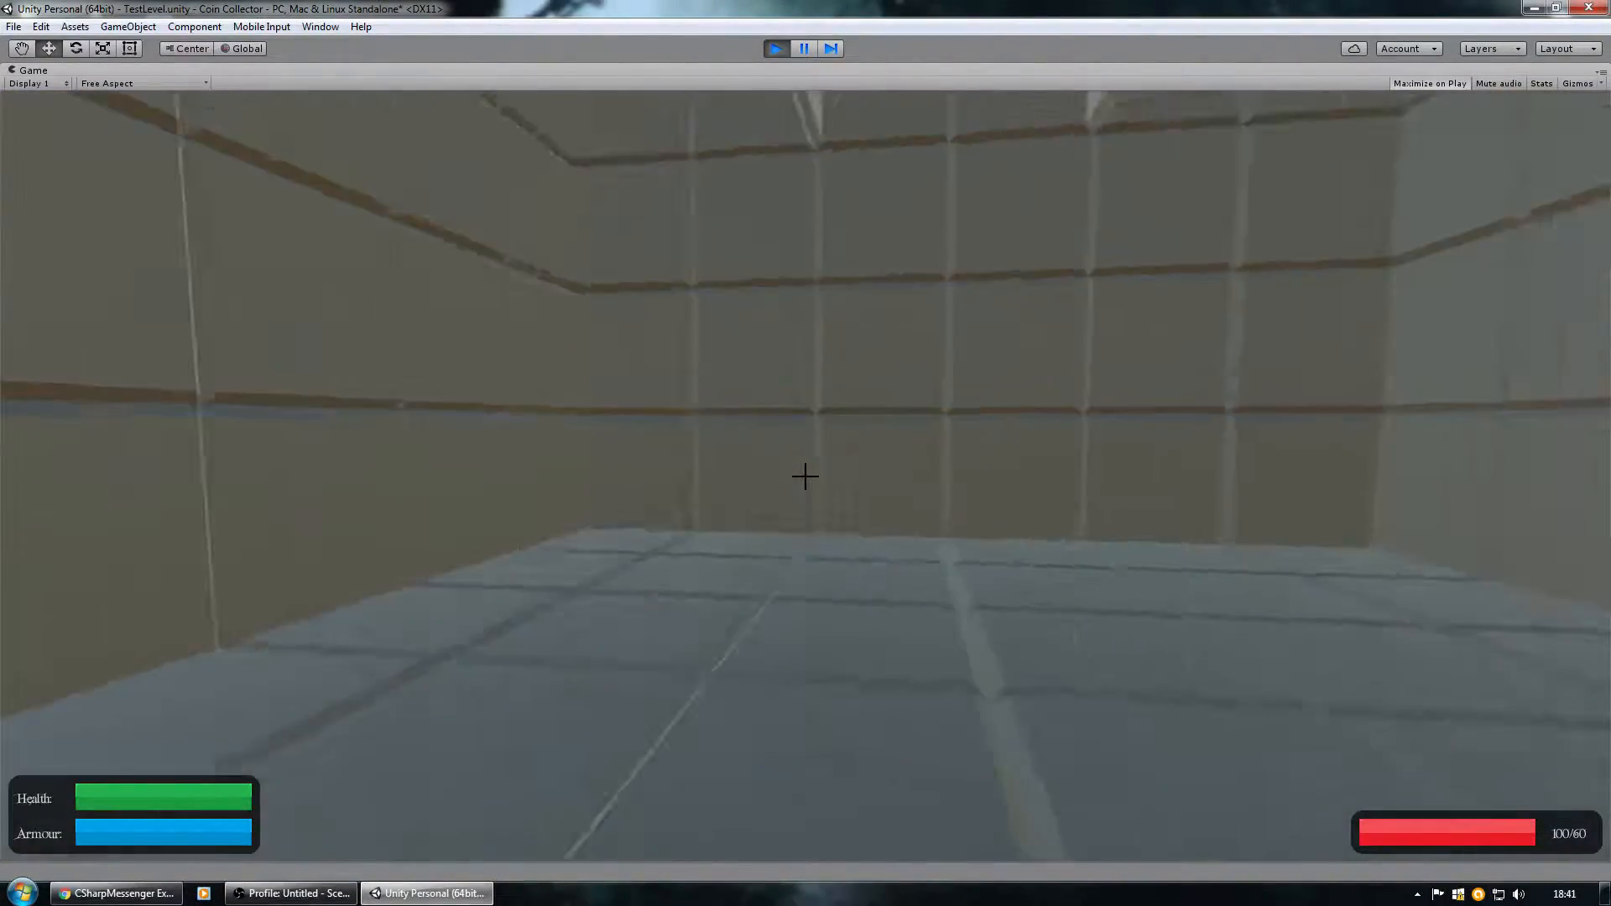
key("w")
key("space")
key("w")
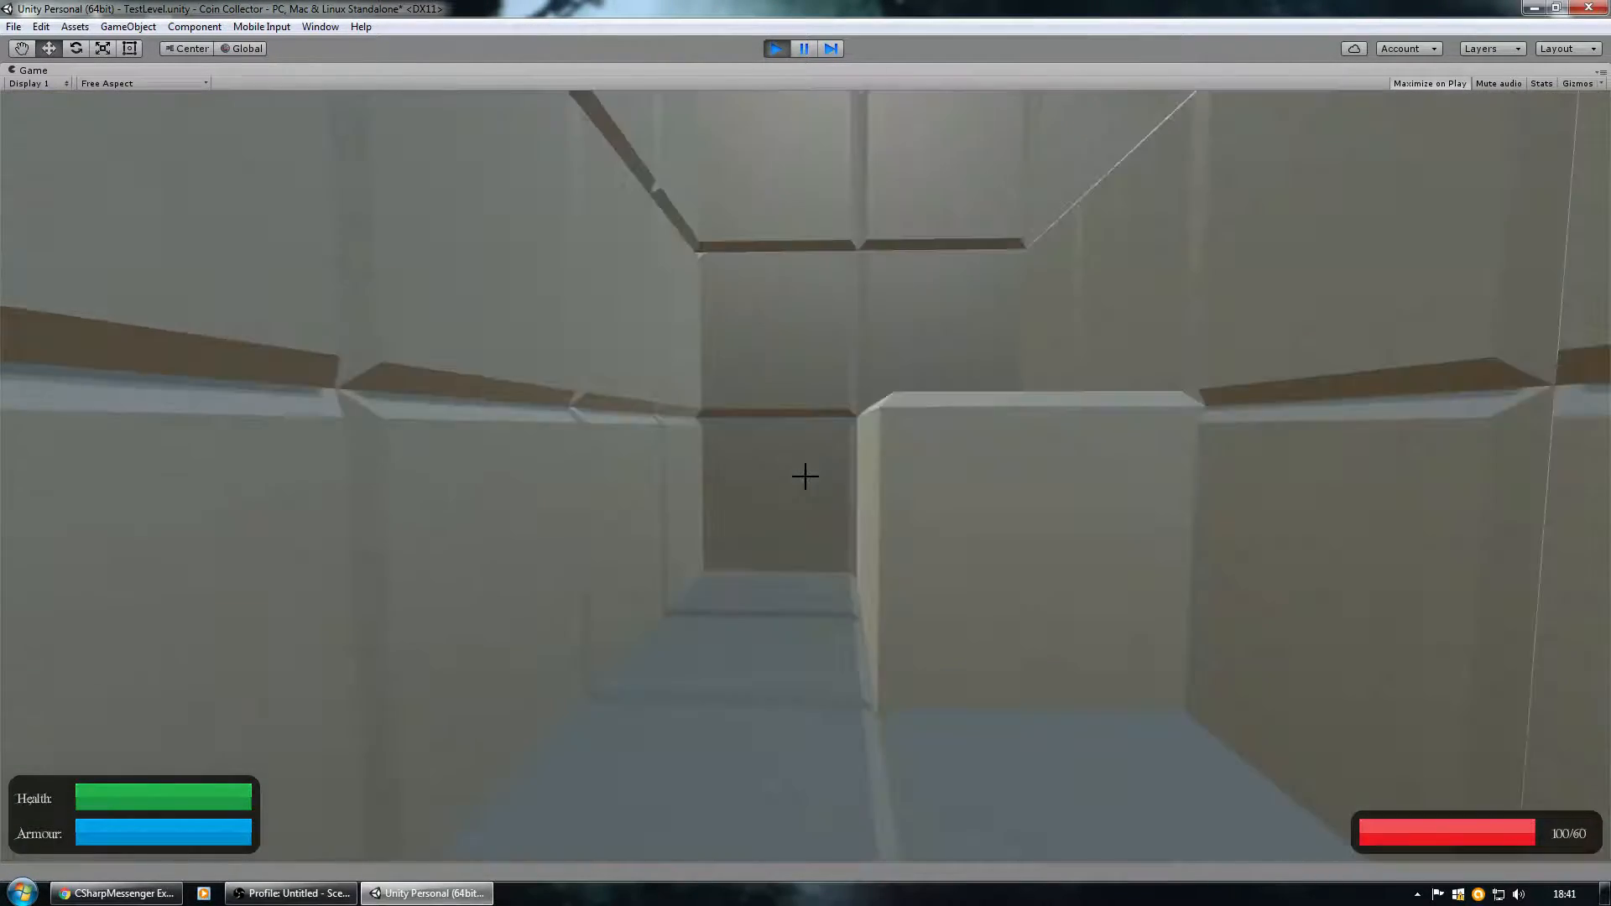
key("space")
key("w")
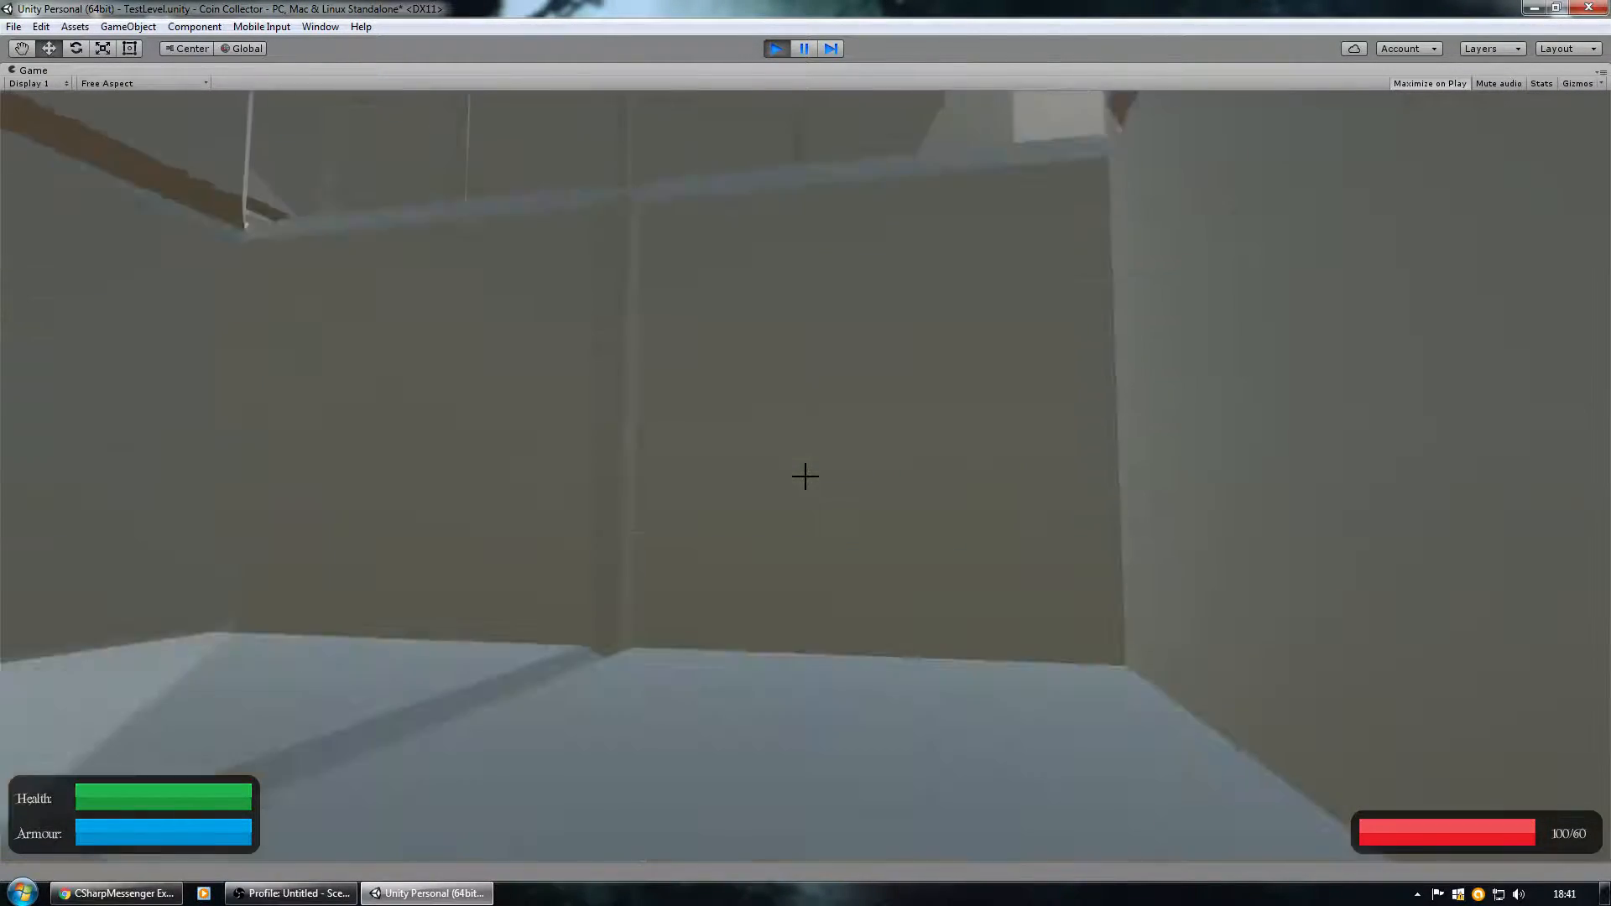
key("w")
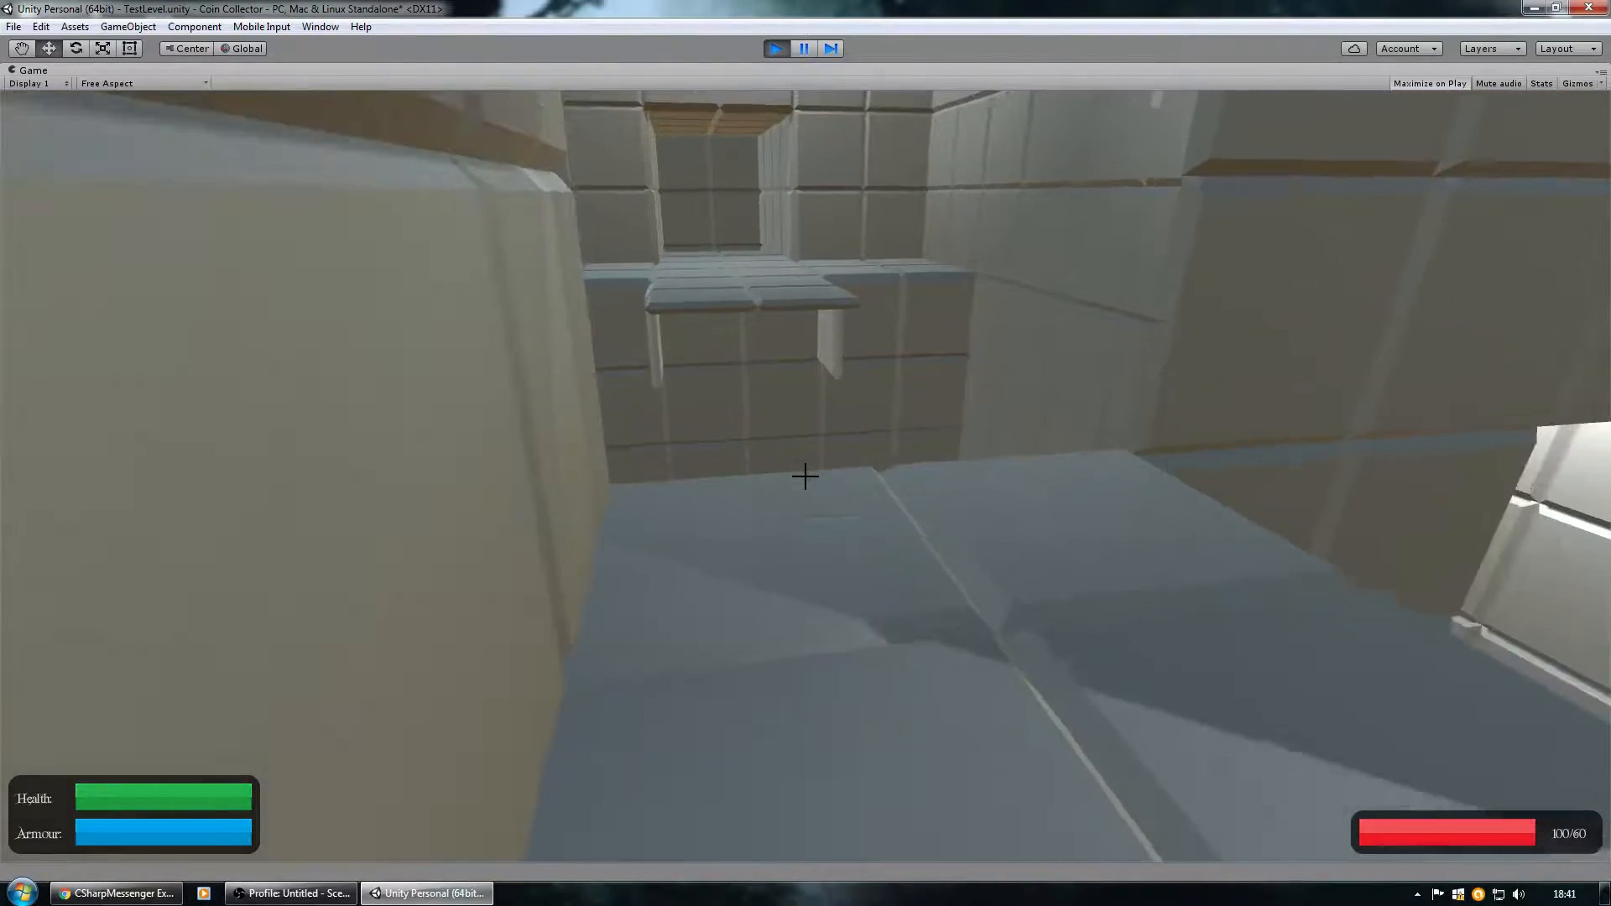
key("w")
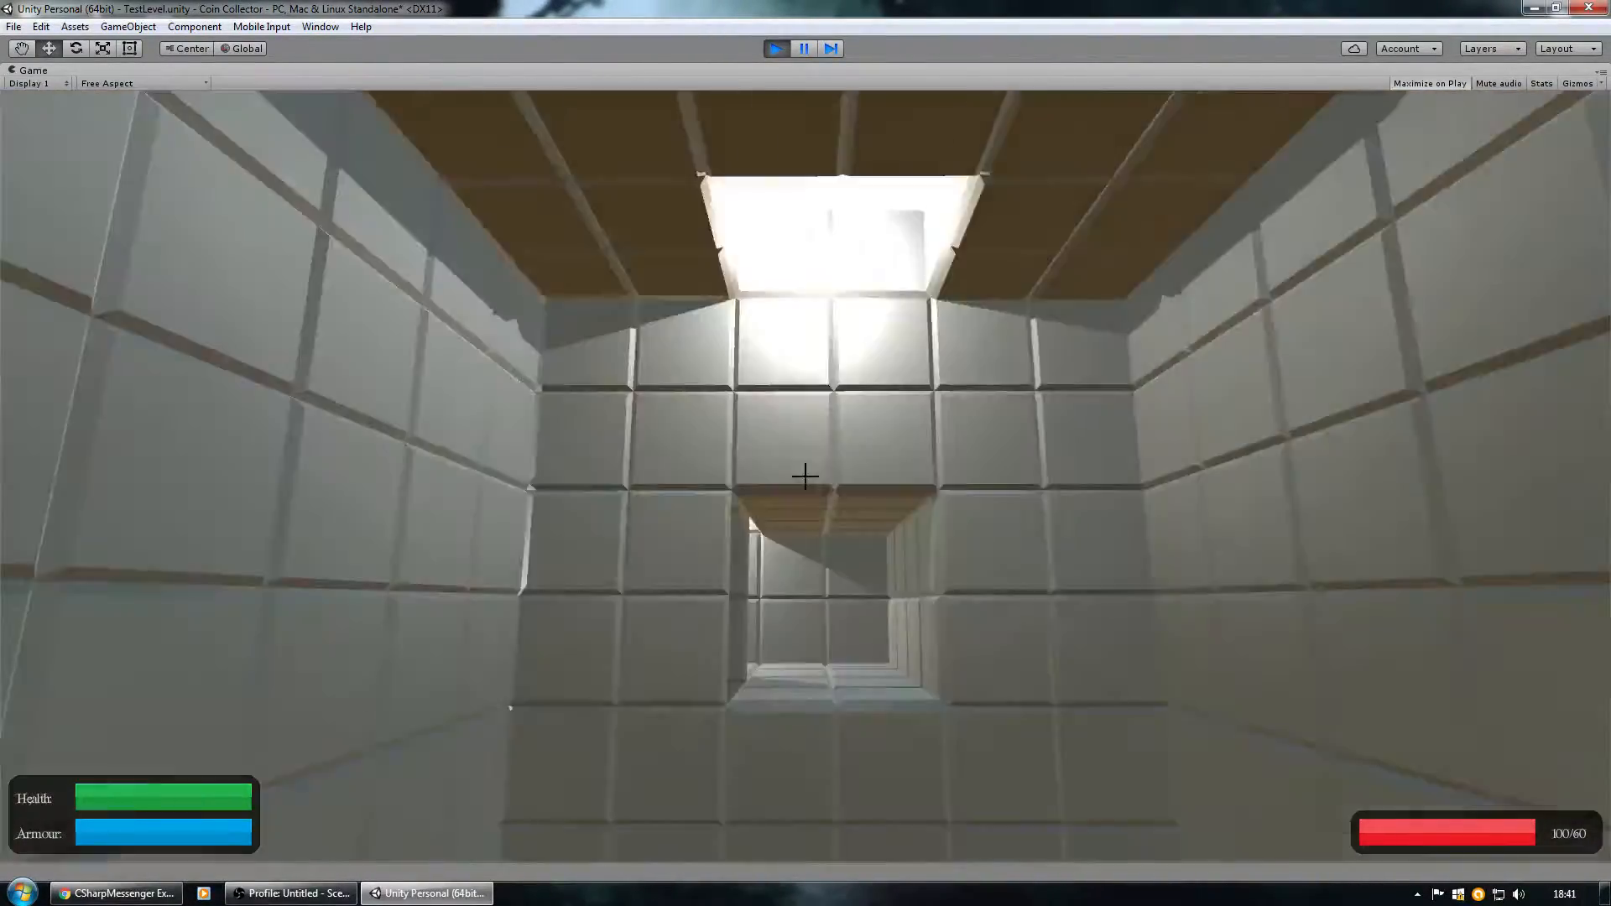
key("space")
key("w")
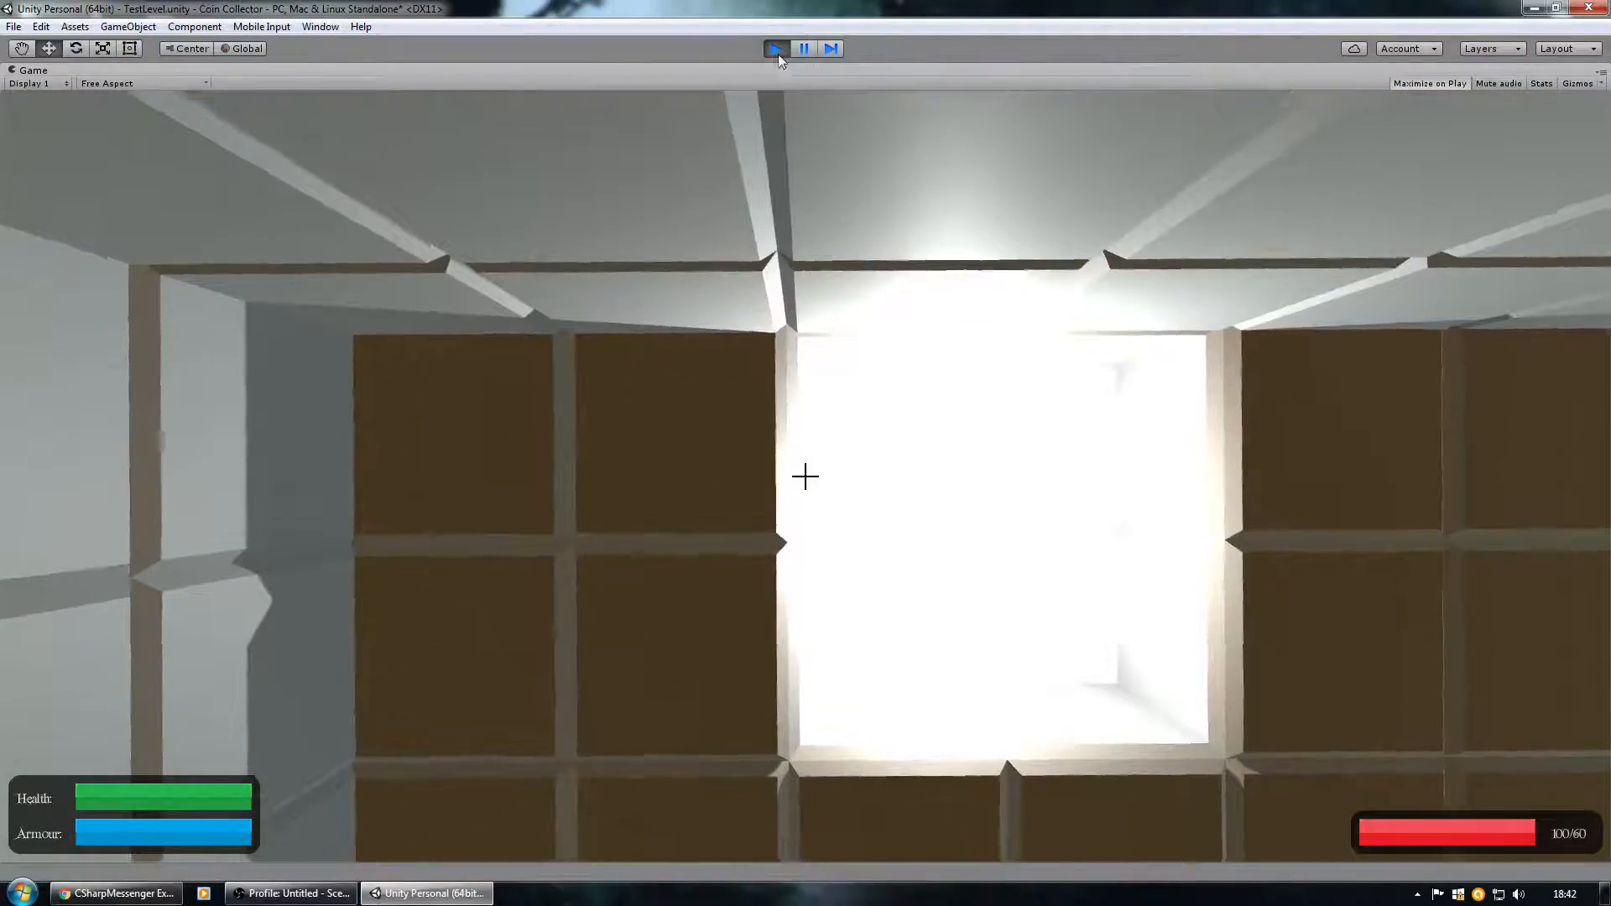
key("ctrl+p")
Save the scene with the whole level in view.
right_click_drag(753, 552, 1025, 717)
key("s")
left_click(794, 715)
scroll(796, 720, "up", 3)
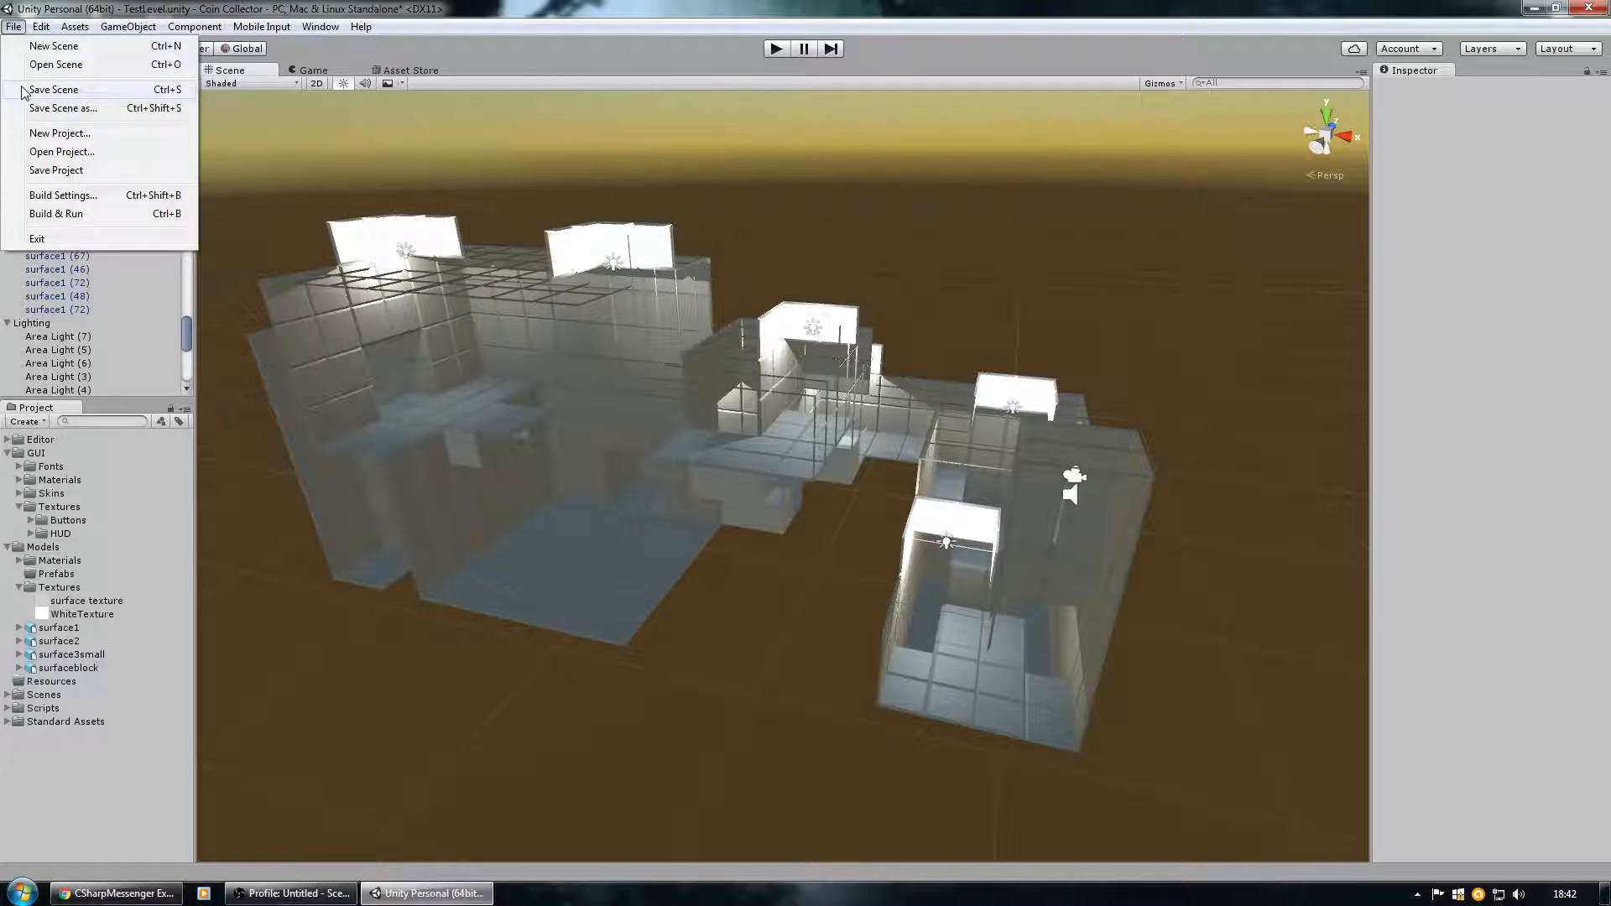
Collapse the Lighting group and move all the loose numbered surface2 pieces into the Level group.
scroll(622, 521, "up", 2)
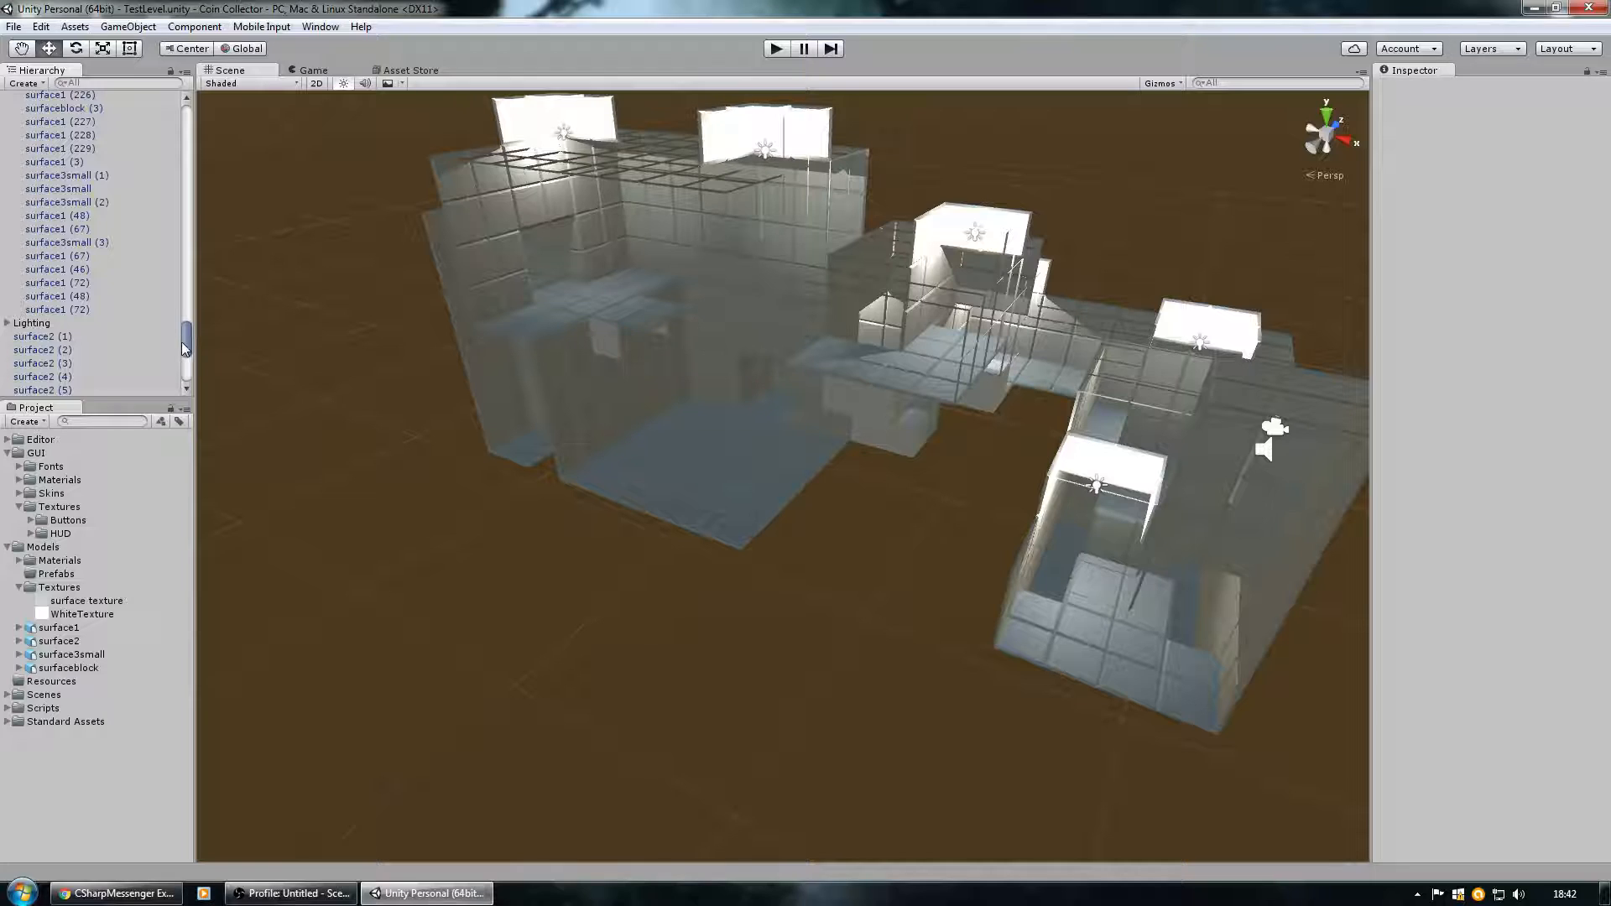
scroll(50, 143, "up", 3)
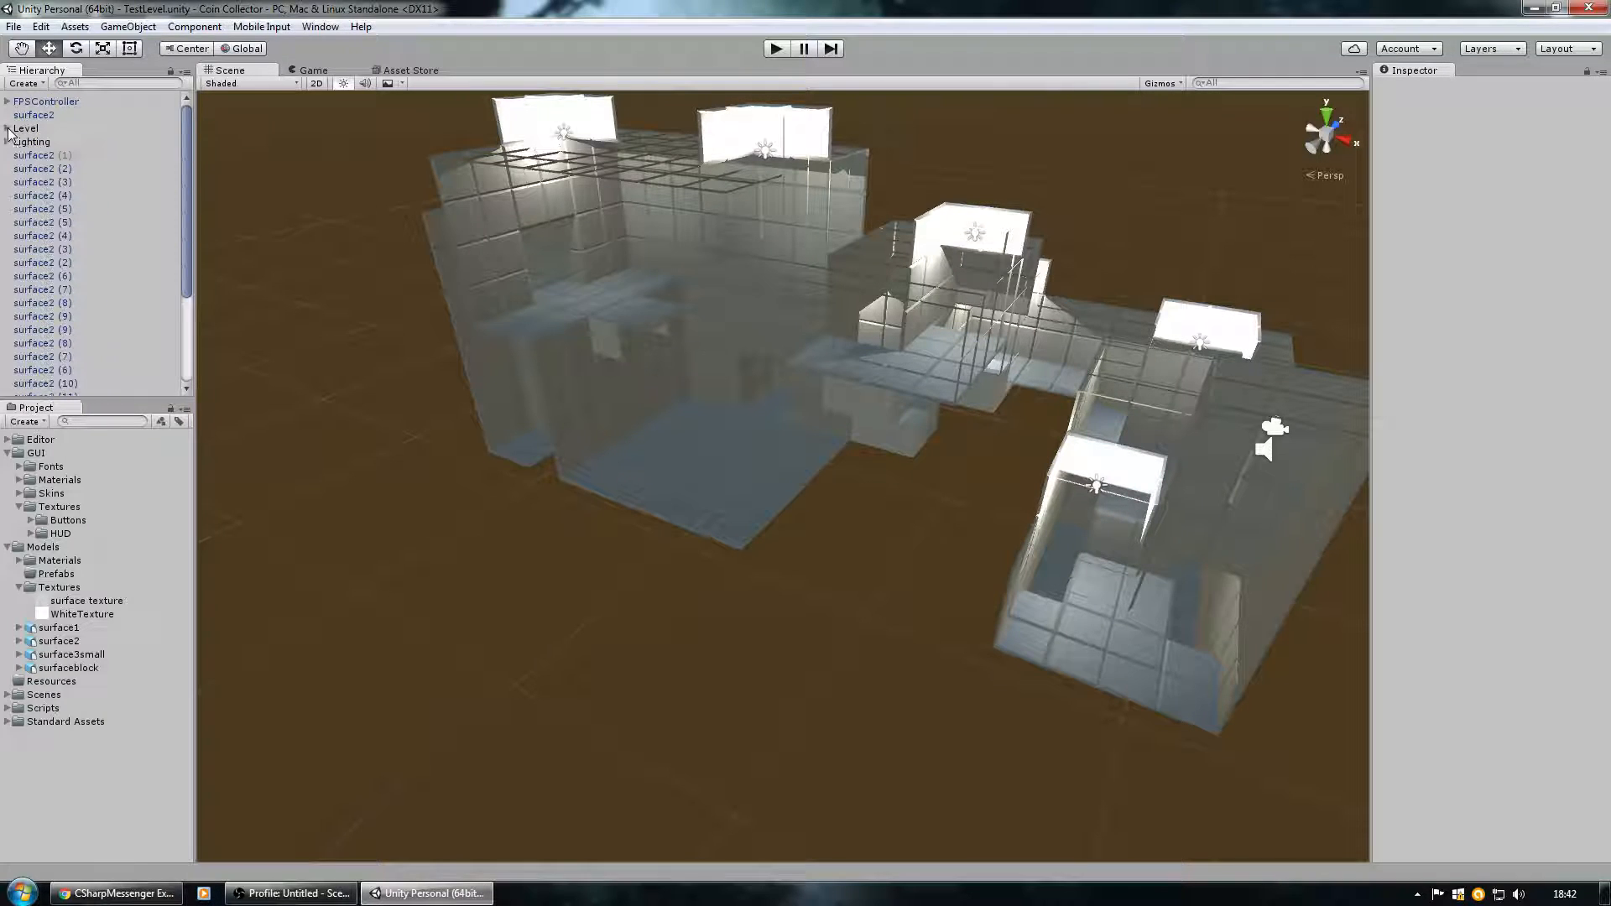
left_click(37, 156)
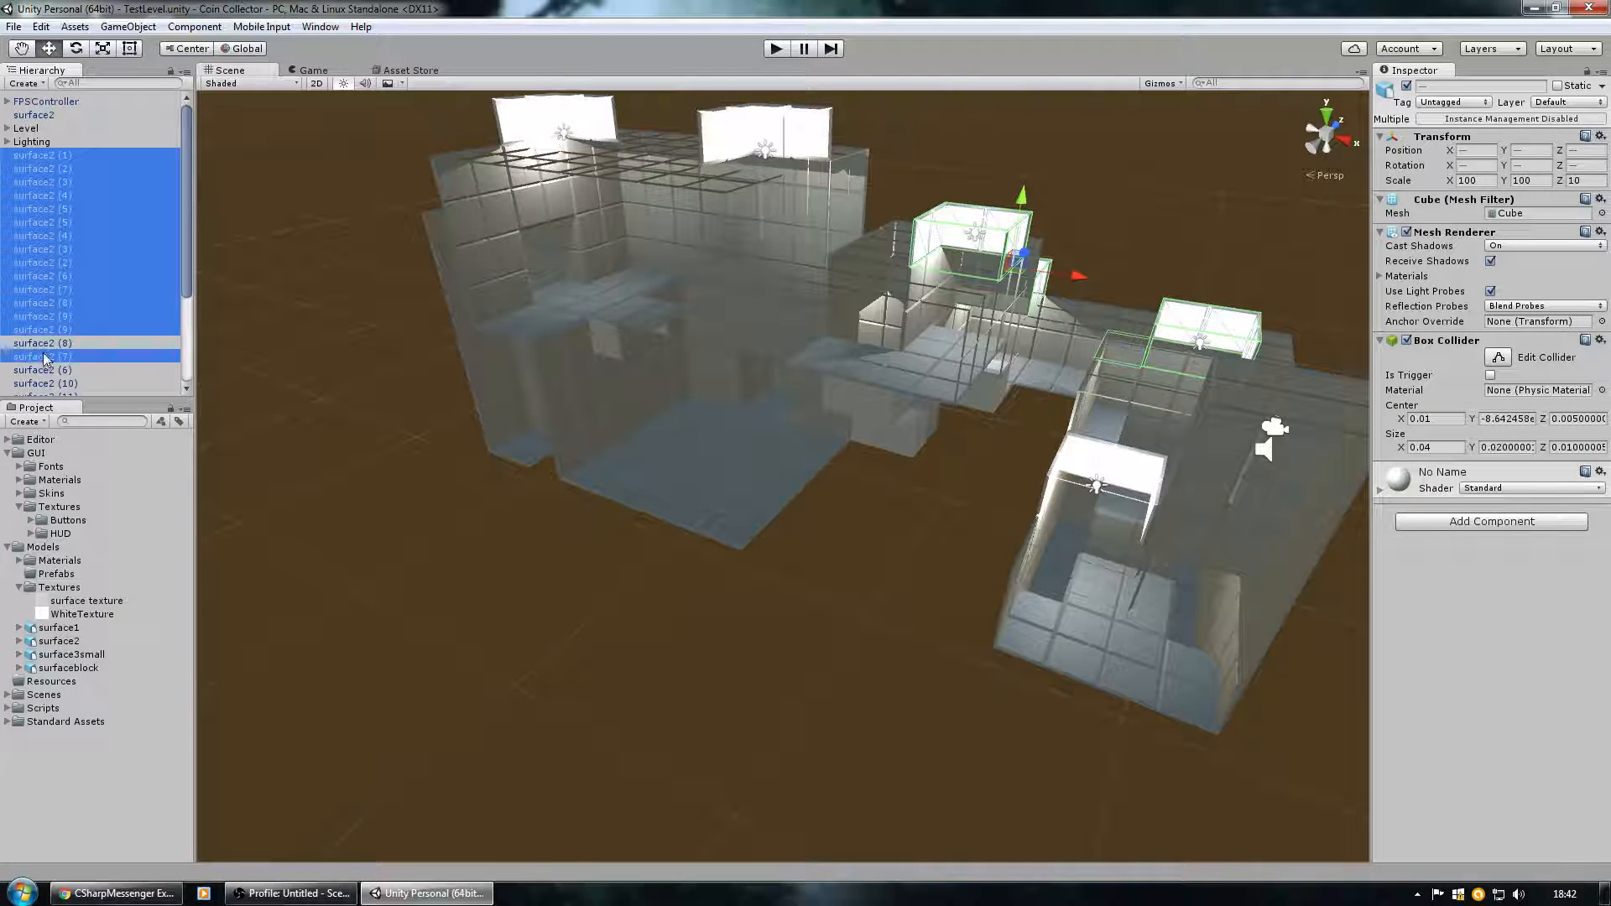
scroll(121, 348, "down", 3)
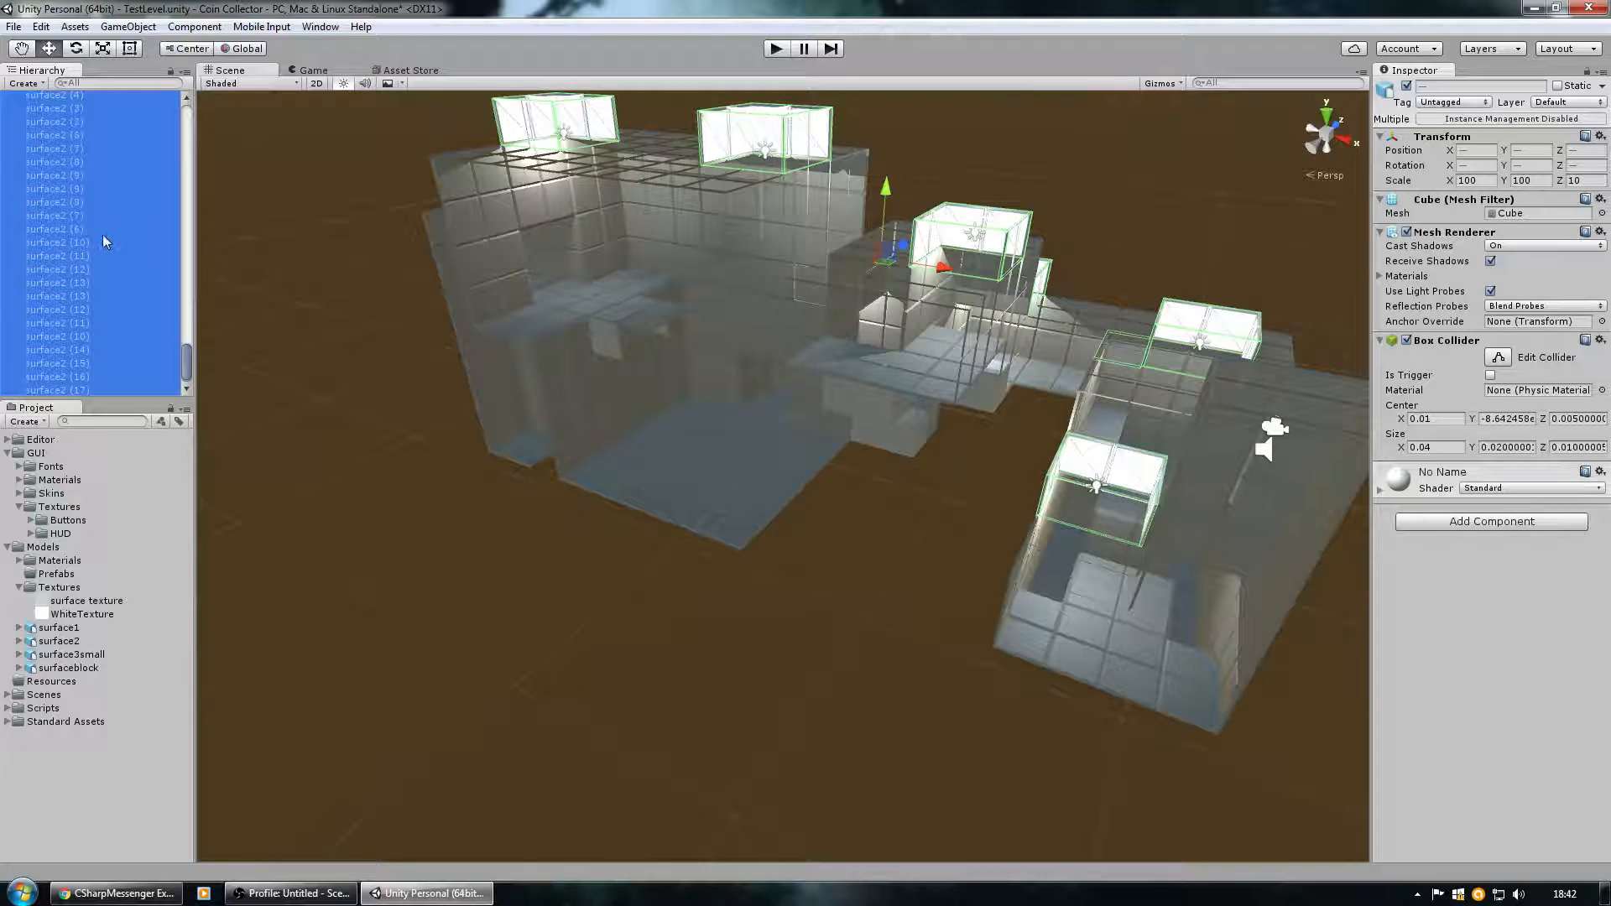
scroll(104, 241, "up", 6)
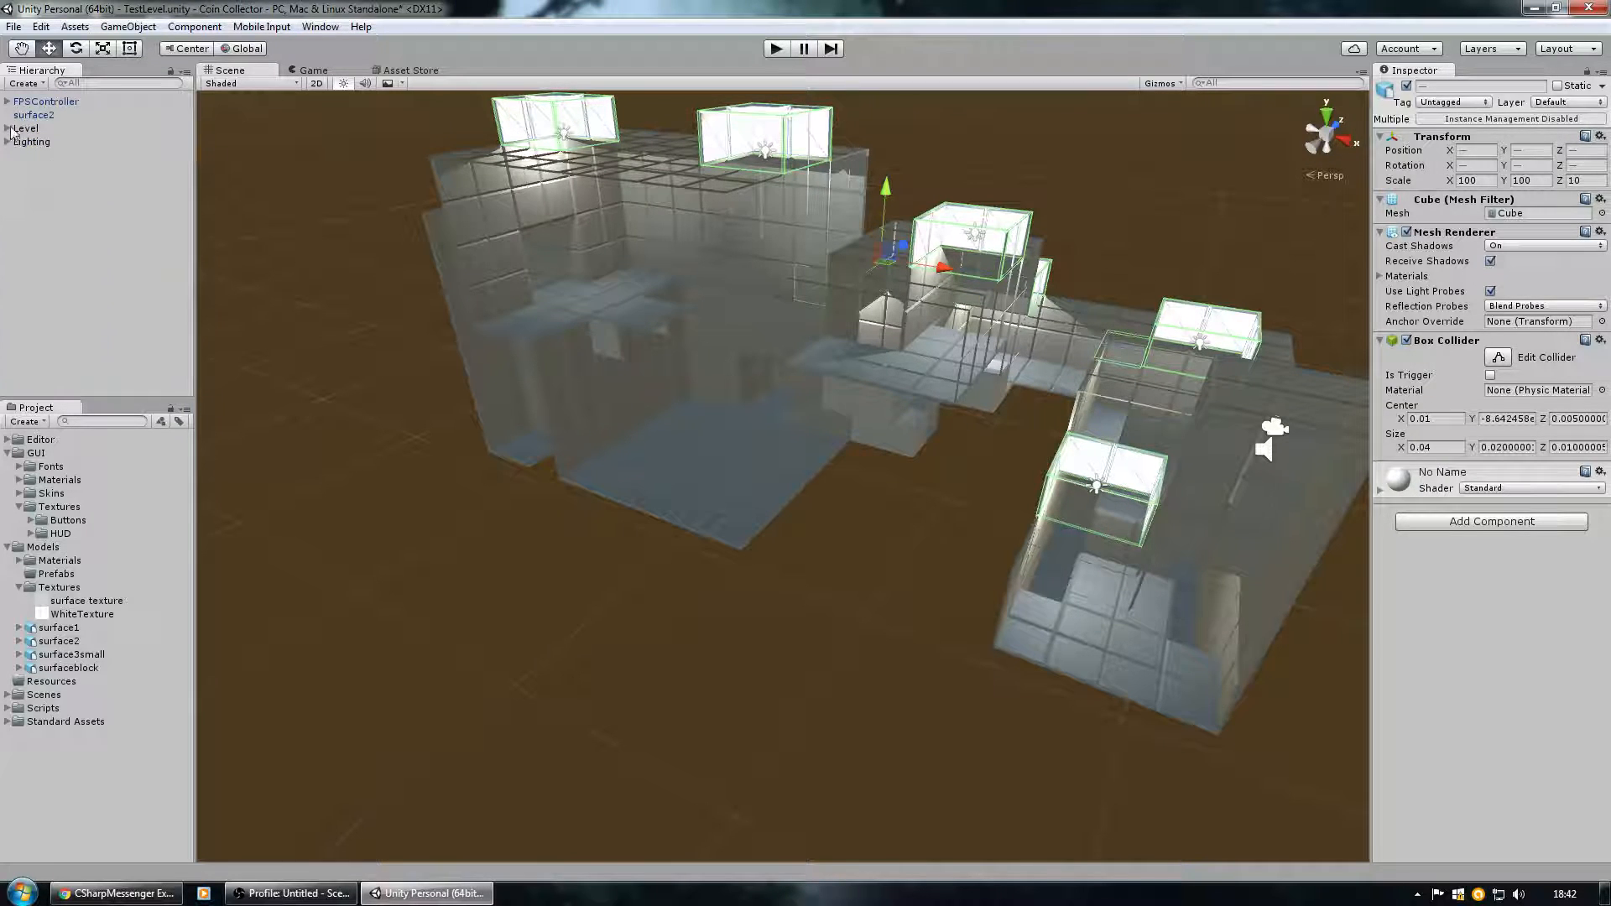
left_click(78, 217)
Examine the light shafts and their lights from outside and above the level.
right_click_drag(339, 394, 1610, 303)
key("w")
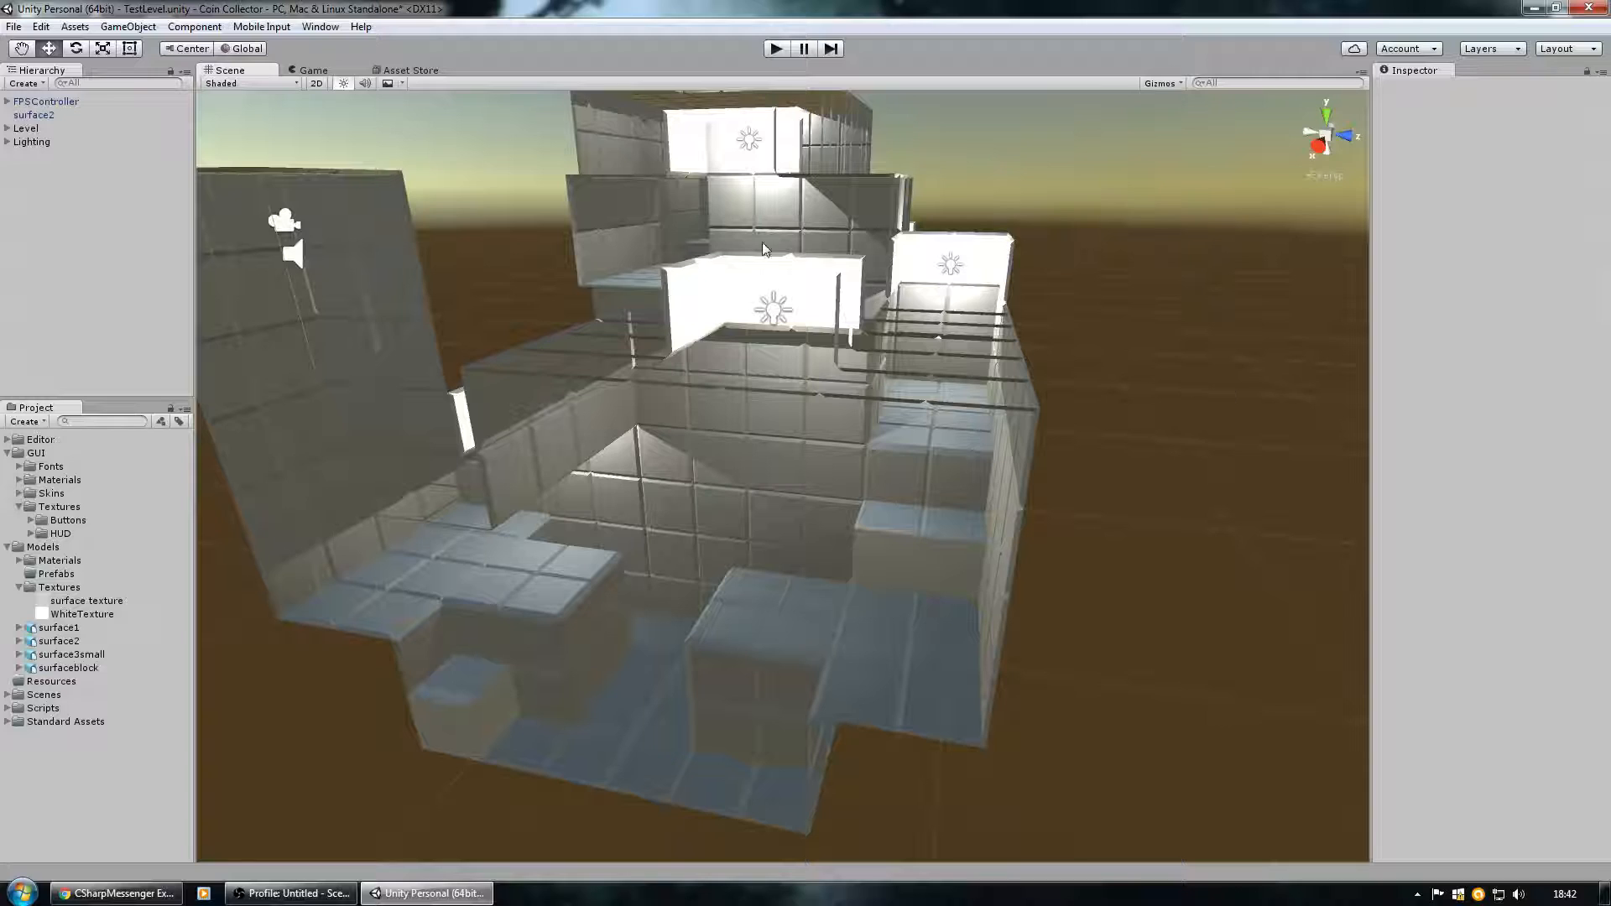
right_click_drag(703, 312, 862, 286)
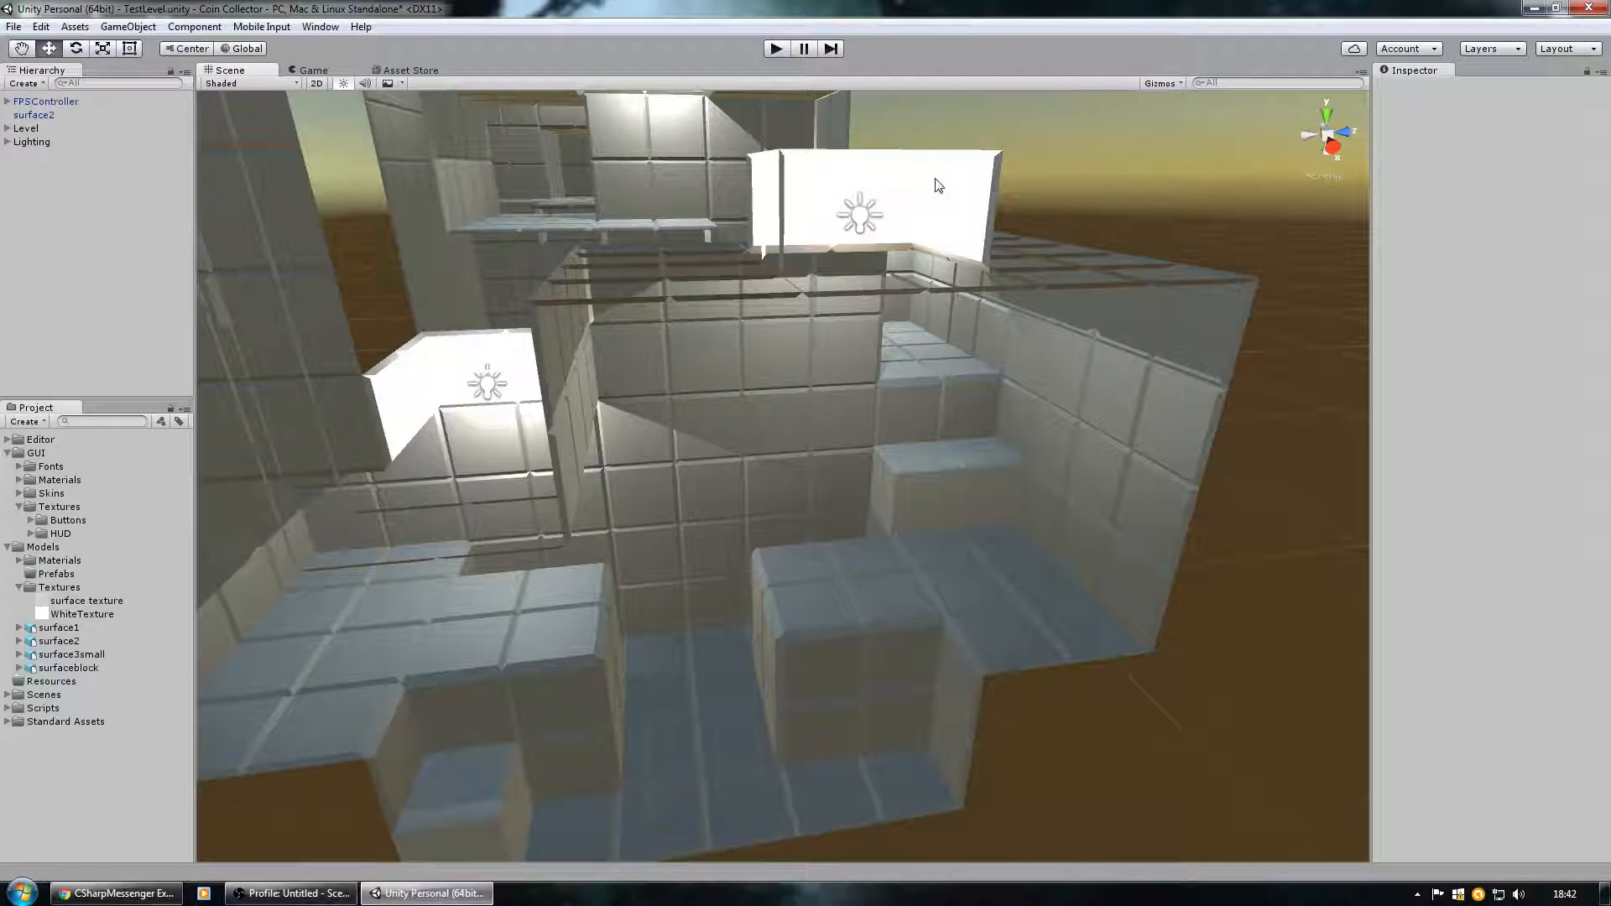
right_click_drag(903, 223, 720, 281)
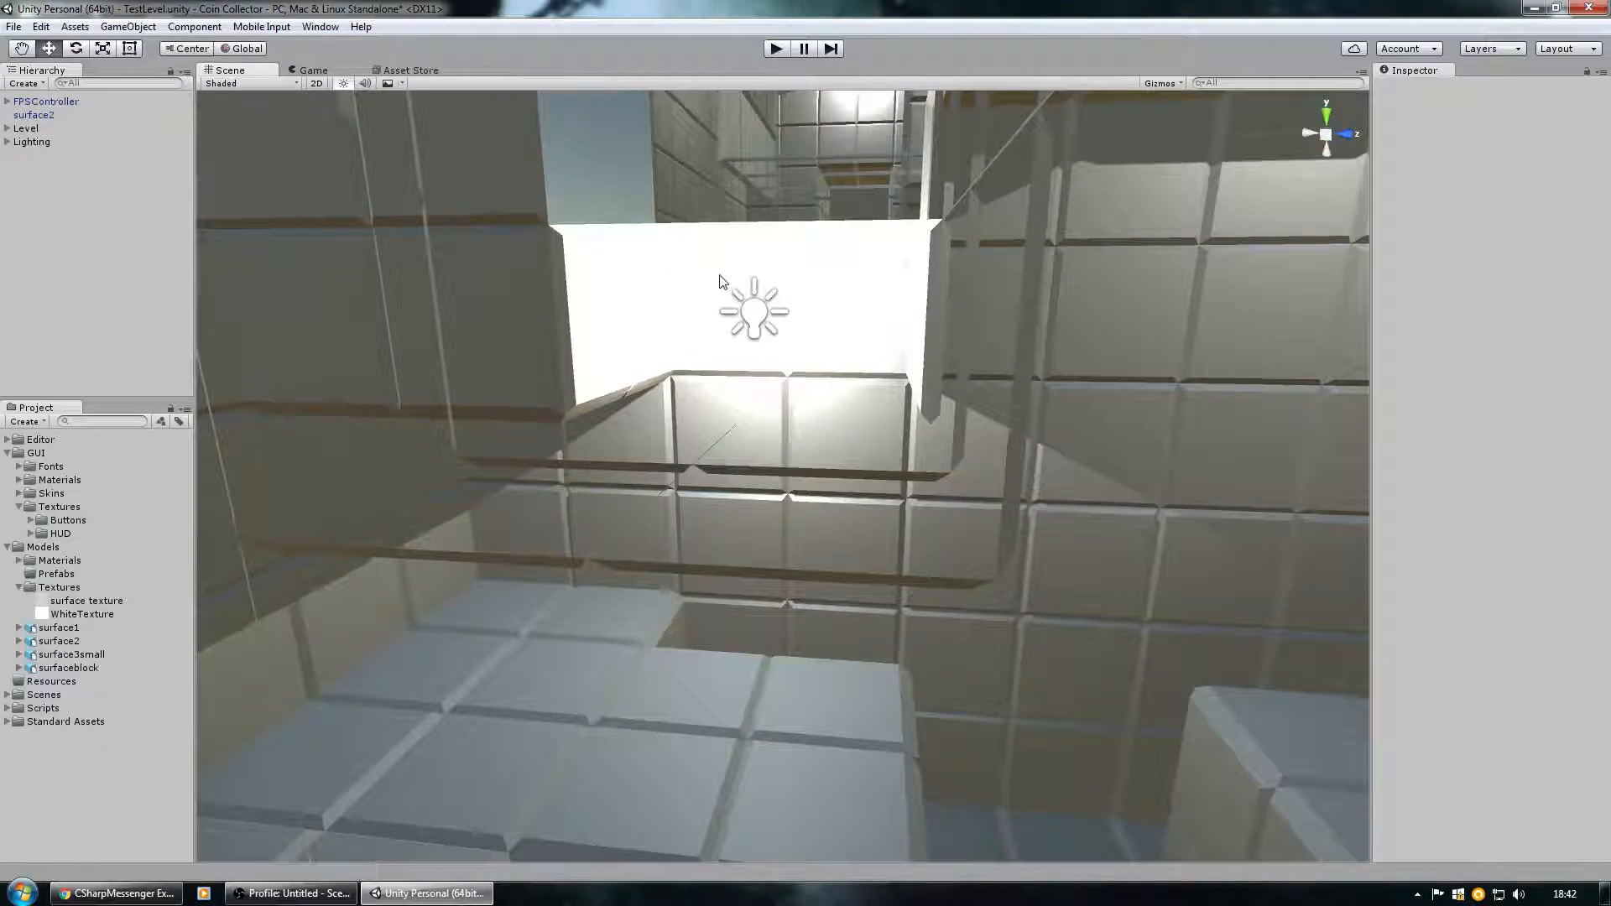
right_click_drag(713, 347, 882, 375)
right_click_drag(810, 215, 600, 462)
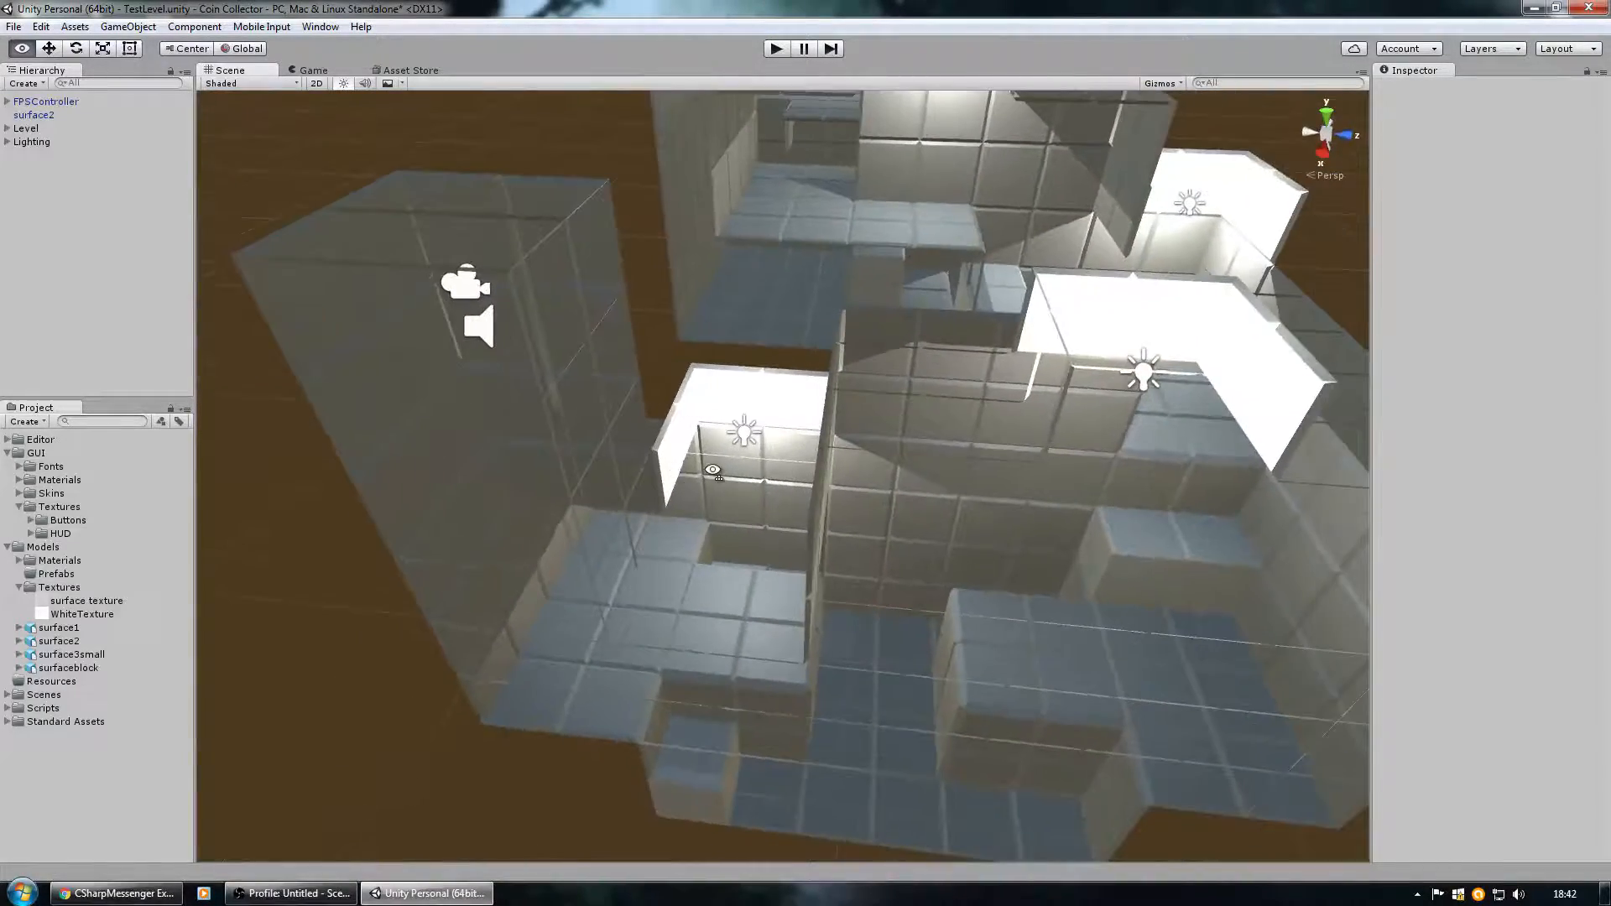
scroll(940, 457, "up", 5)
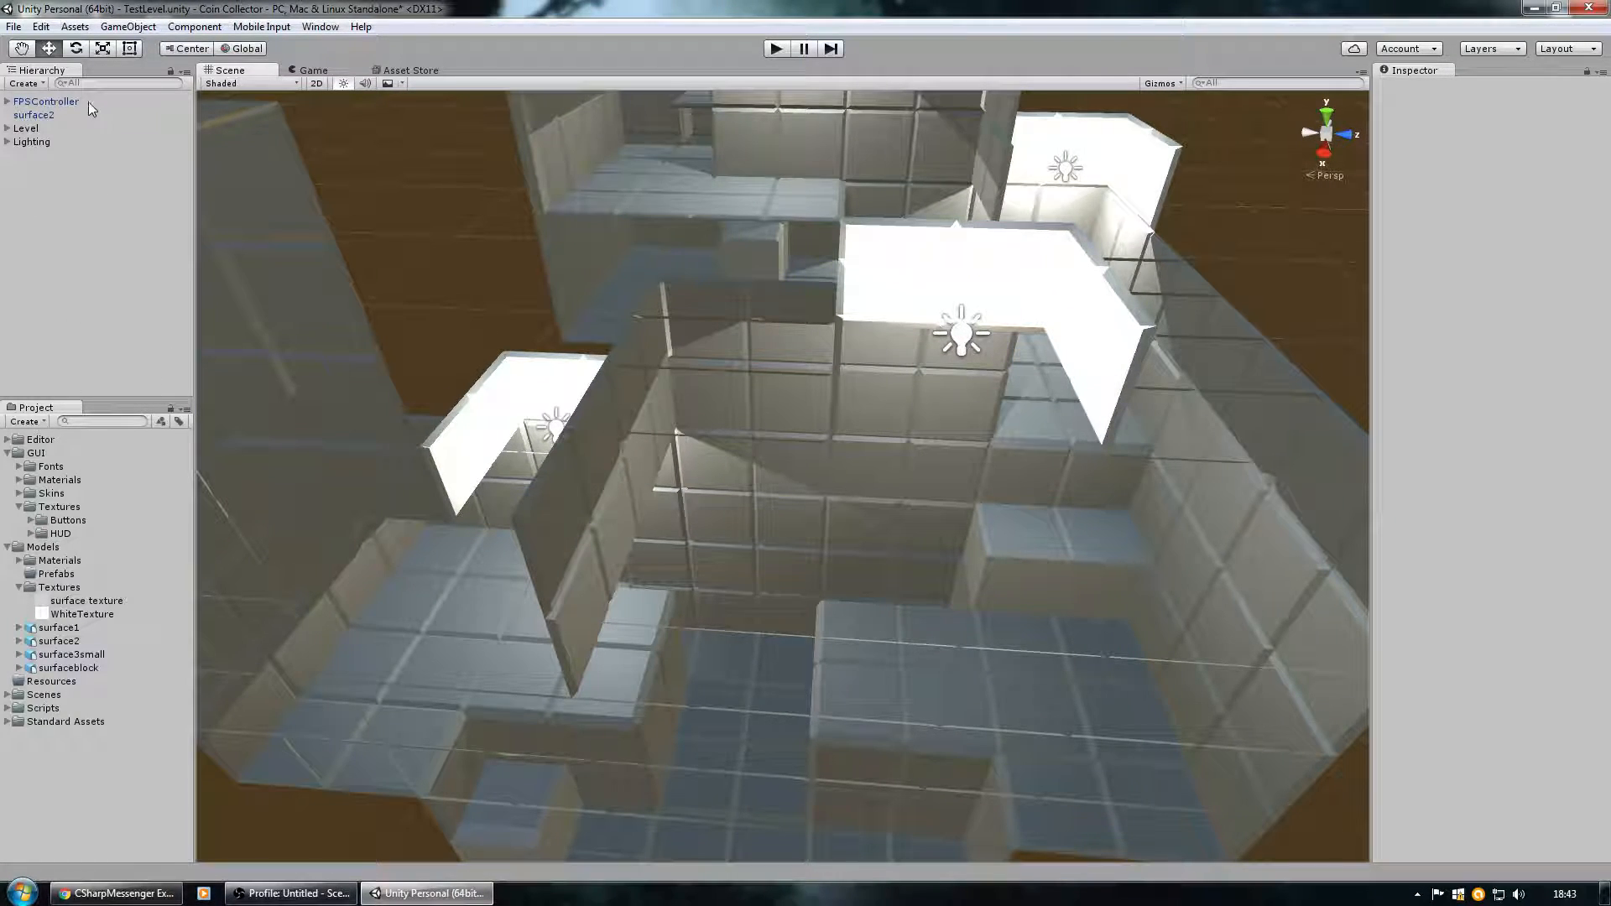
Create an empty game object and name it LabLight1.
left_click(128, 26)
mouse_move(155, 102)
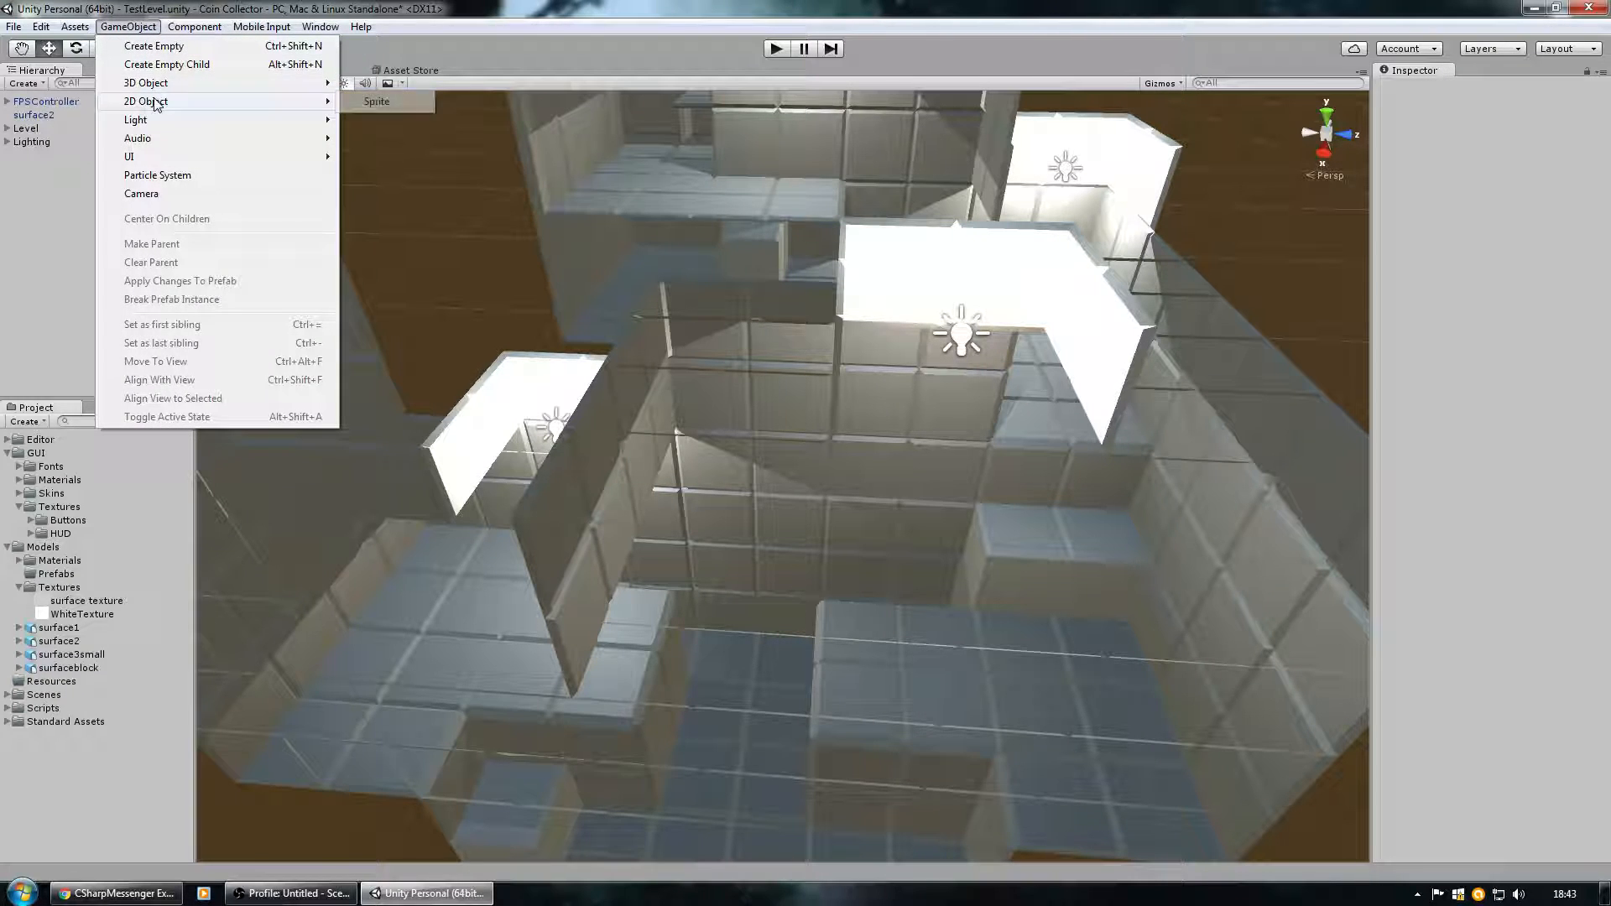
left_click(160, 47)
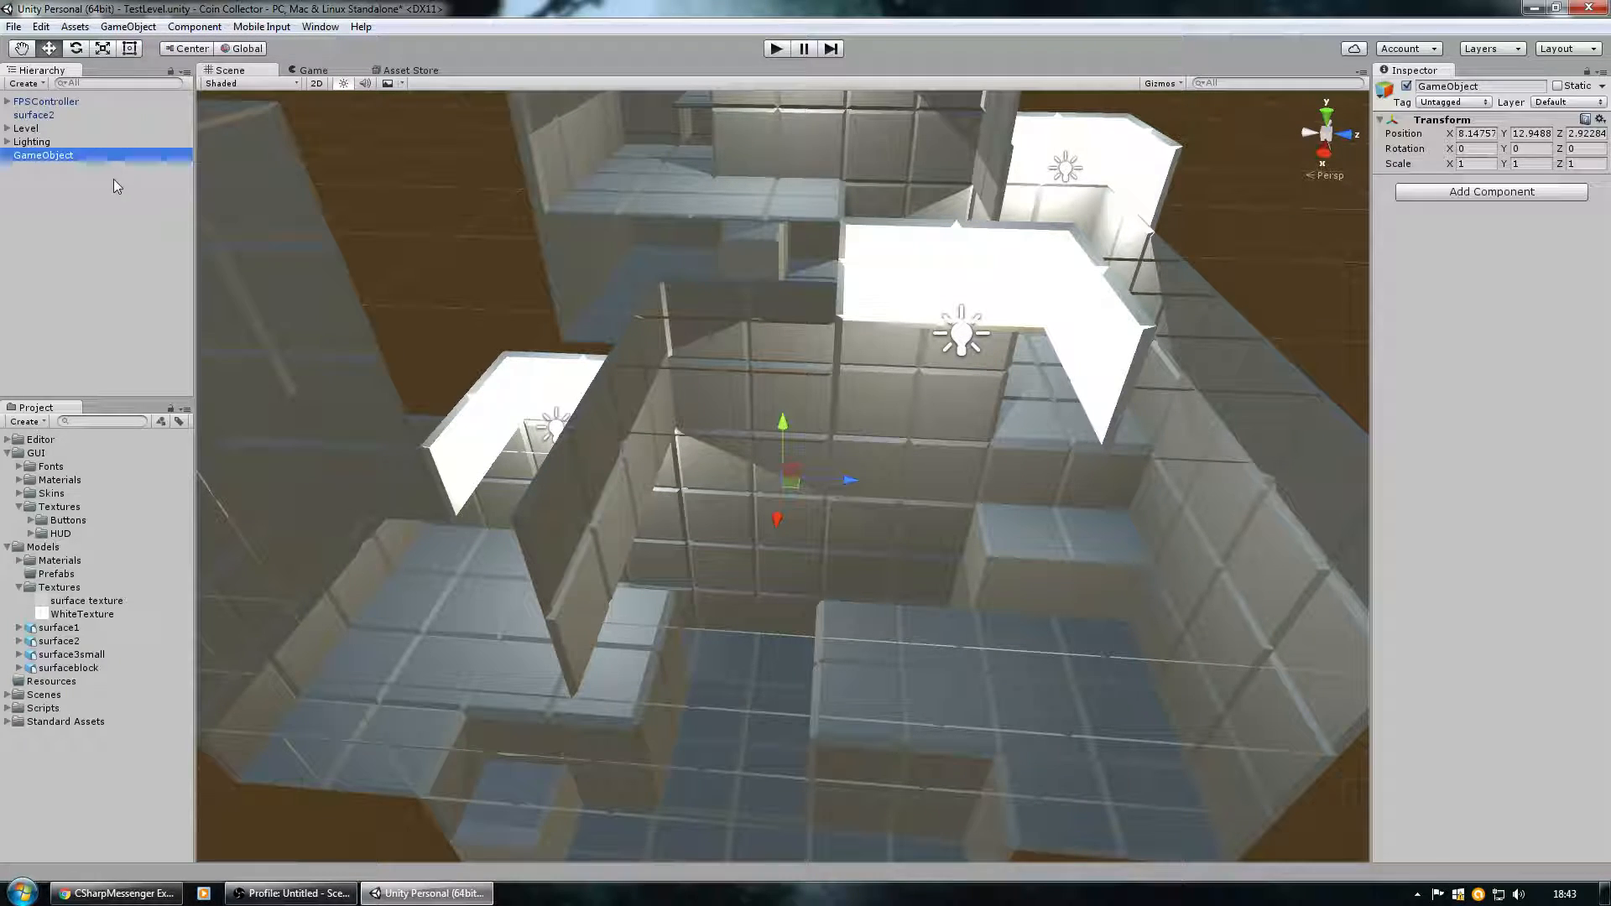
left_click(1443, 87)
type("Light")
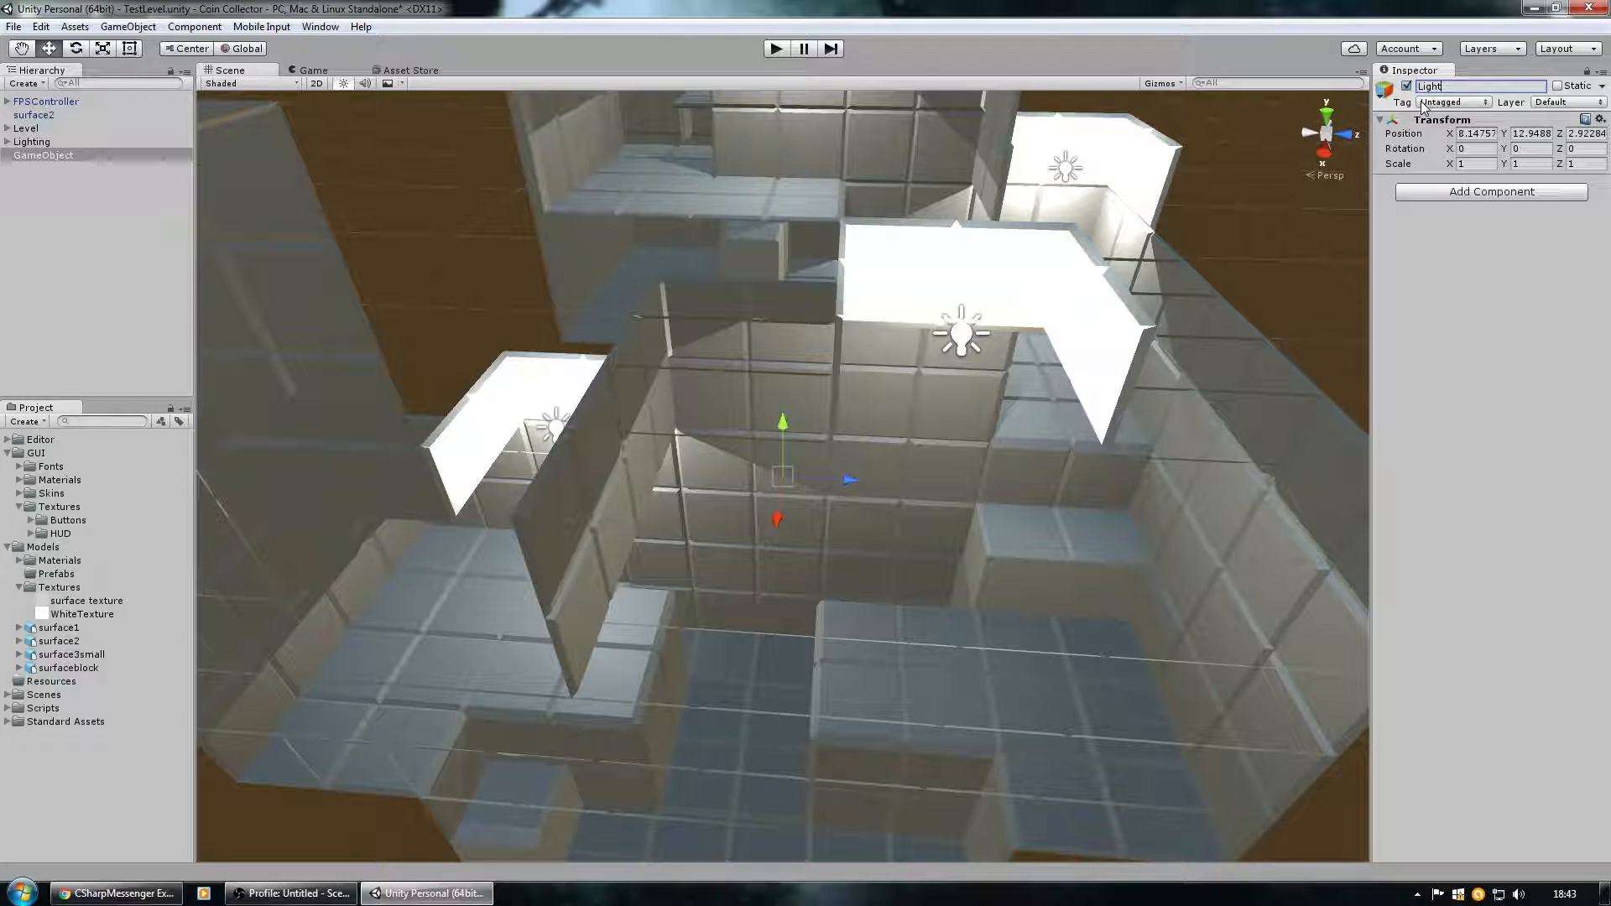
key("BackSpace")
Move LabLight1 to the centre of the light shaft, at X -0.85, Y 8.95, Z 4.923.
left_click_drag(990, 462, 436, 361, "alt")
left_click_drag(312, 325, 1082, 690)
right_click_drag(1270, 641, 735, 653)
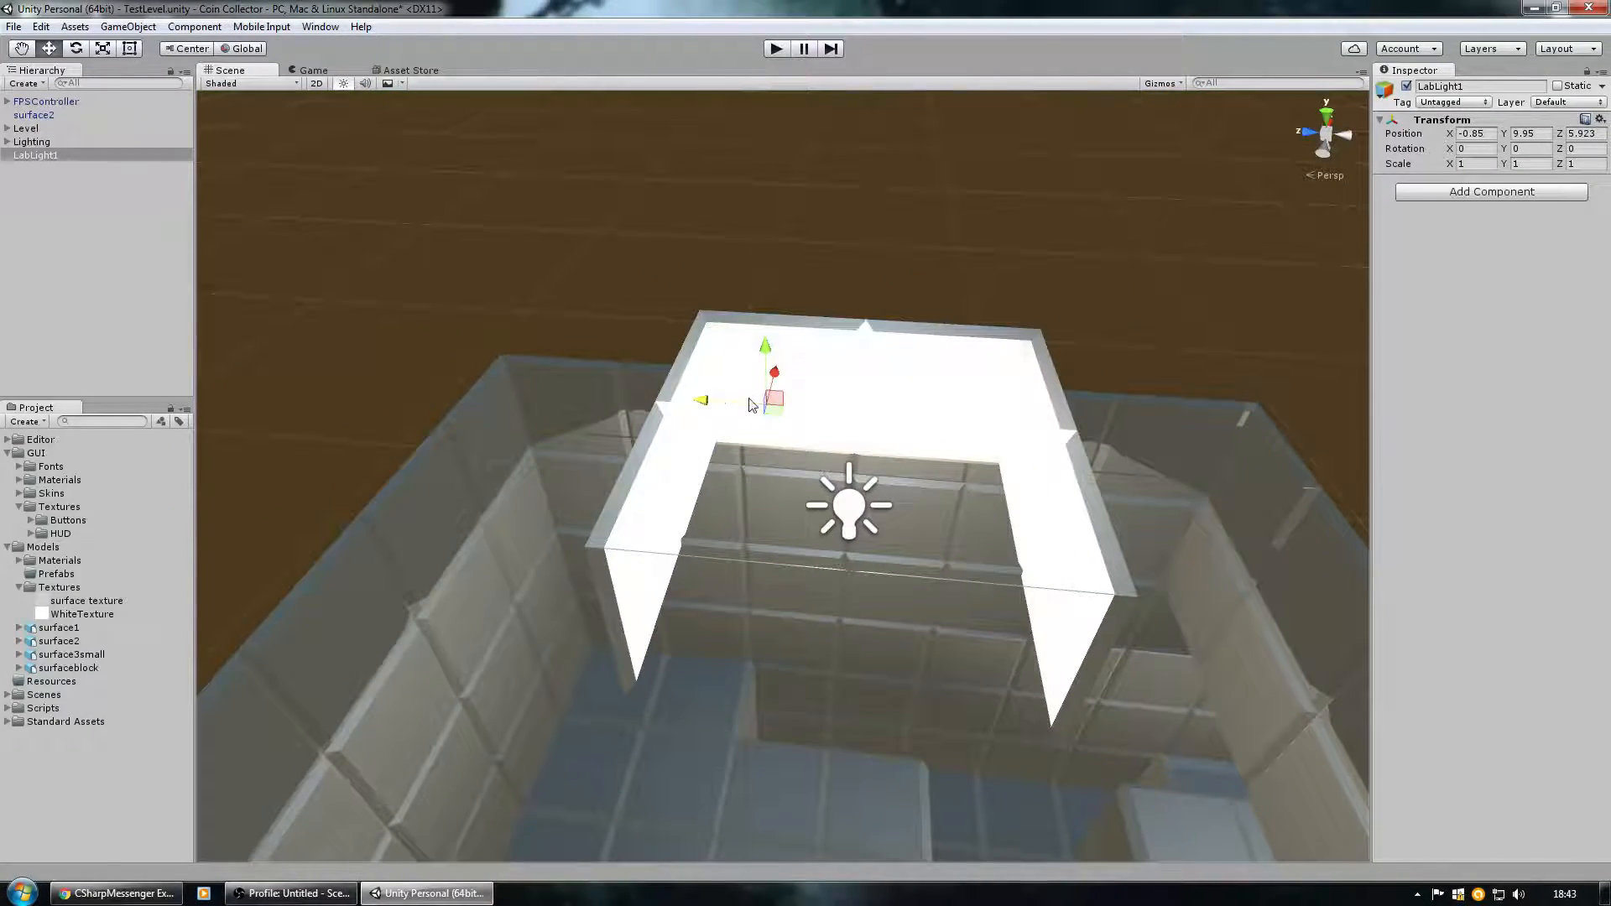
left_click_drag(732, 405, 877, 404, "ctrl")
right_click_drag(992, 382, 509, 386)
left_click_drag(693, 289, 710, 367, "ctrl")
key("w")
right_click_drag(710, 368, 622, 487)
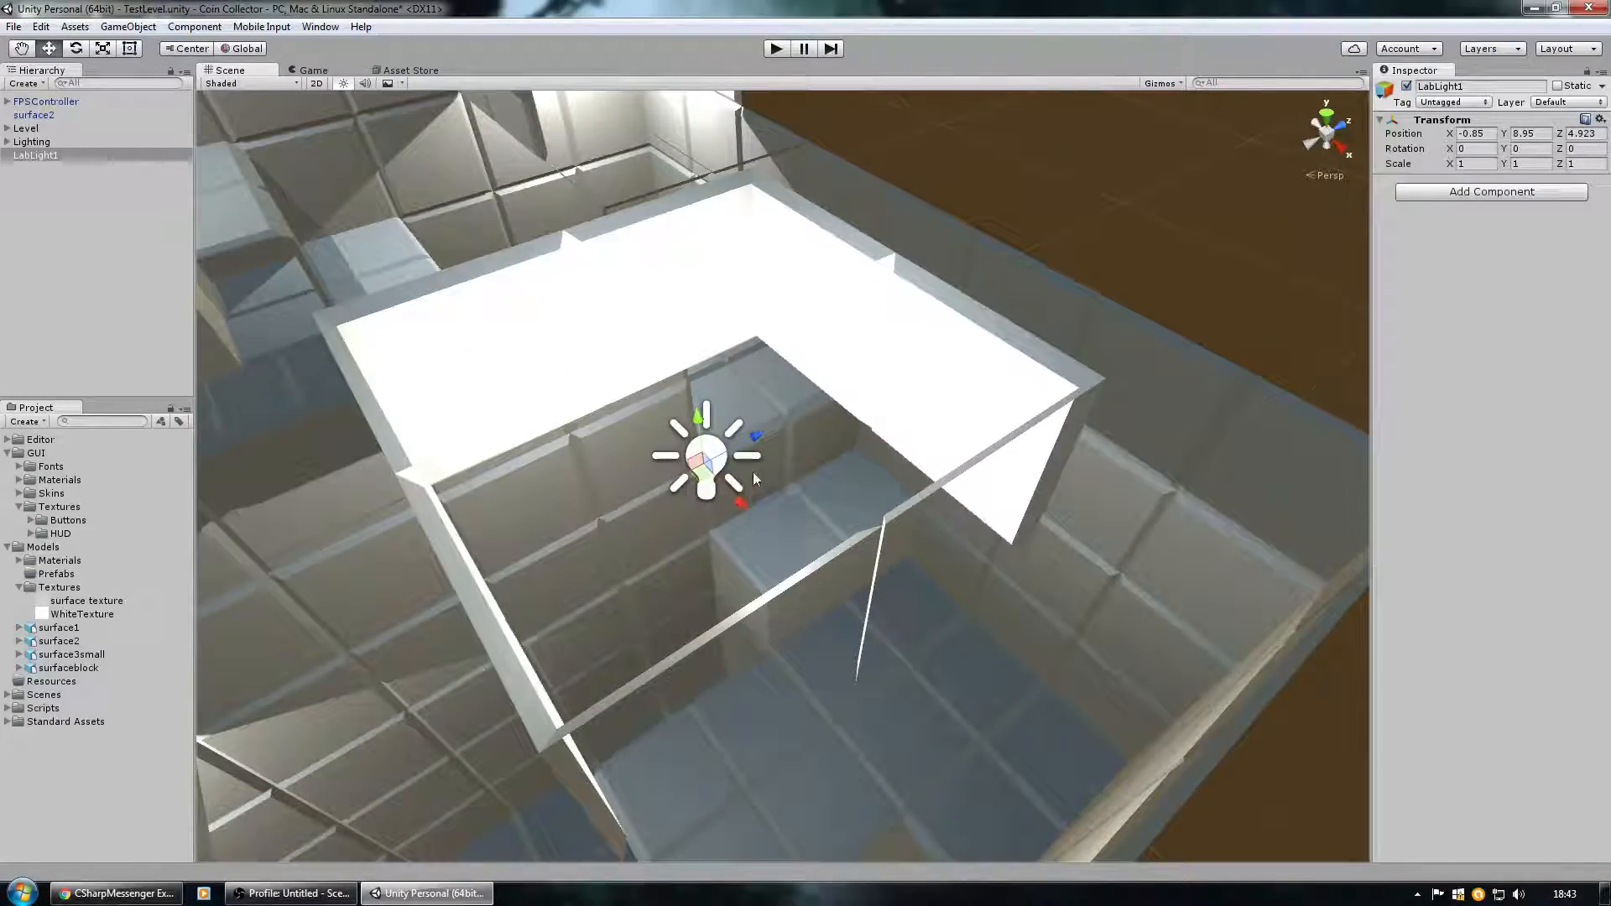
Make the four surface2 shaft walls (2) to (5), the surface1 (46) cap and Area Light (1) children of LabLight1.
left_click(809, 333)
left_click(683, 334, "shift")
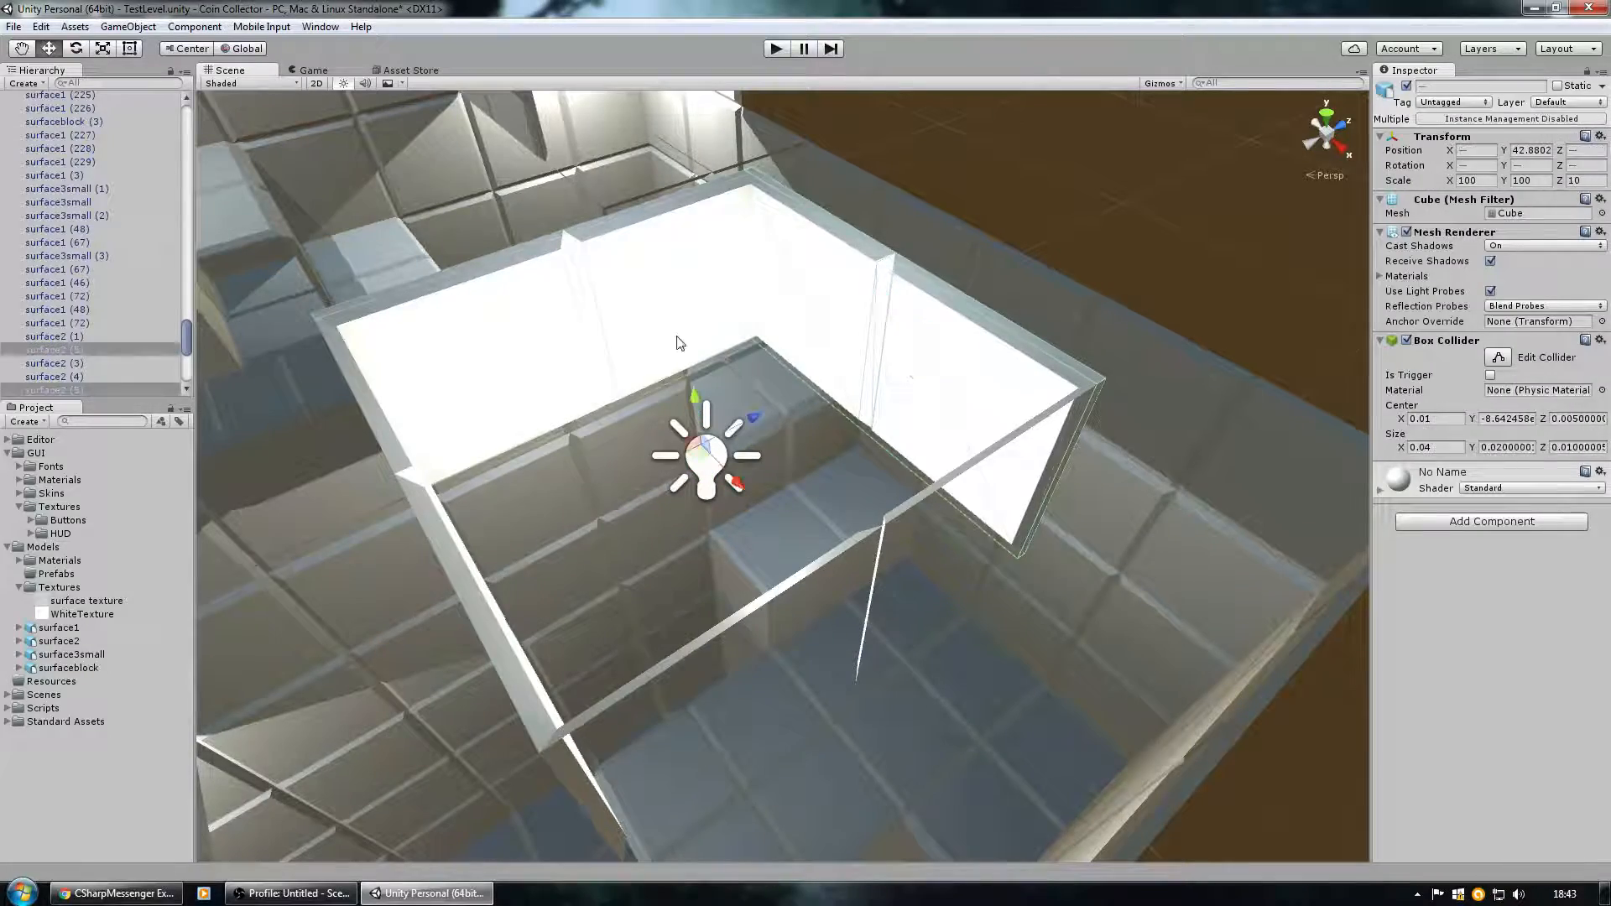
left_click_drag(802, 388, 476, 386, "alt")
left_click(573, 364, "shift")
left_click_drag(781, 285, 476, 382, "alt")
scroll(477, 382, "up", 5)
left_click(603, 419, "shift")
left_click_drag(603, 419, 814, 259, "alt")
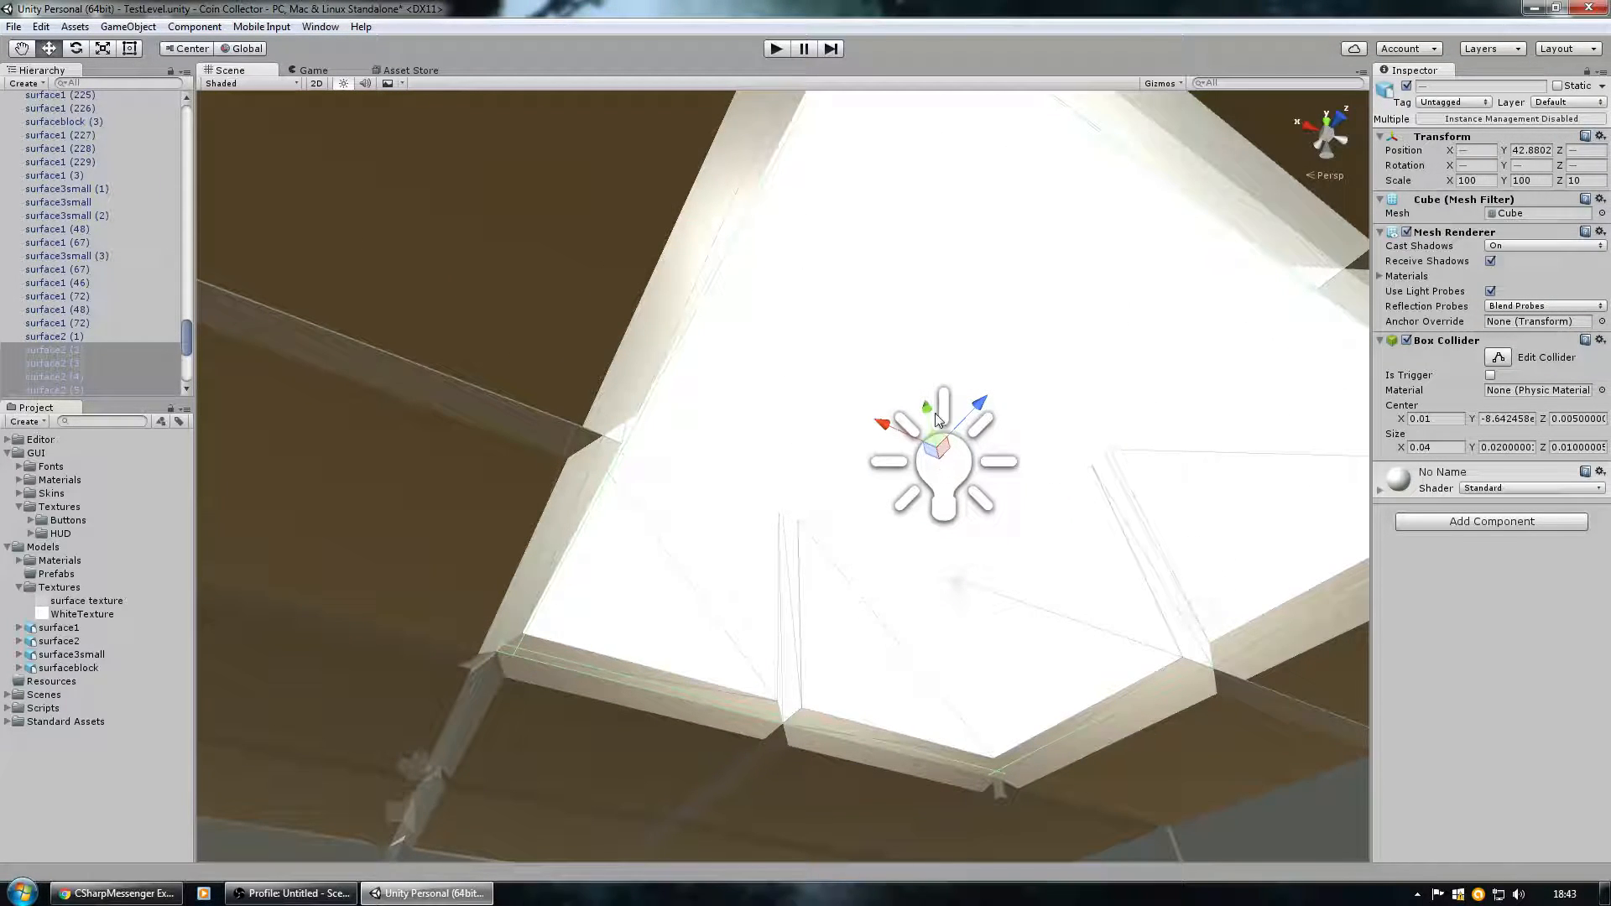
left_click(917, 333, "ctrl")
left_click(958, 482, "ctrl")
left_click(990, 323, "ctrl")
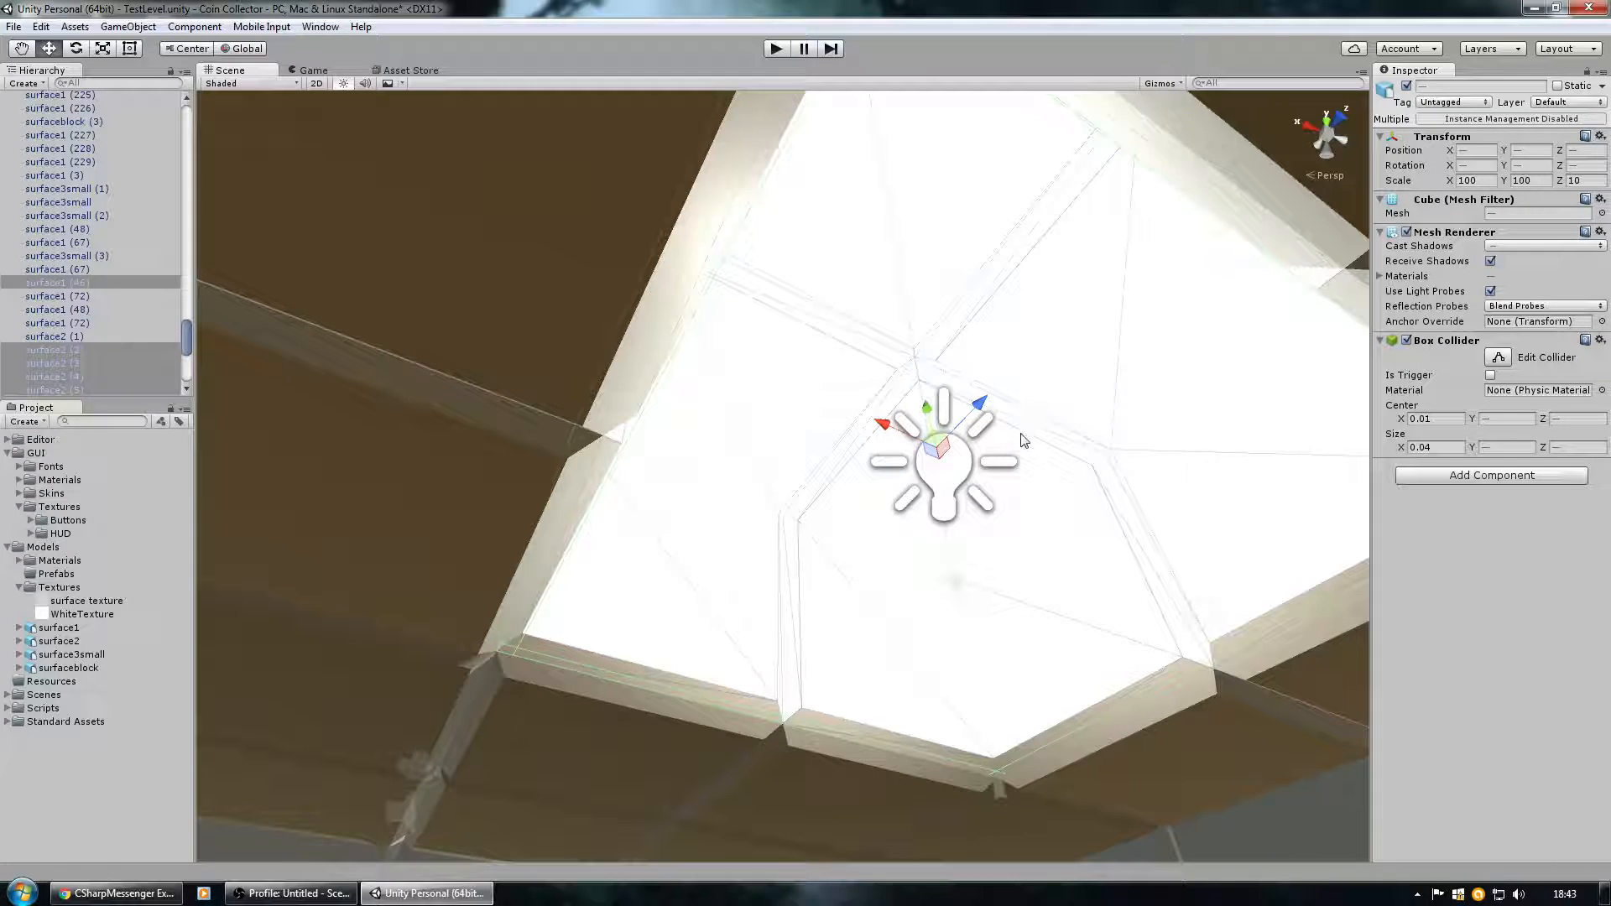
left_click_drag(1015, 342, 788, 401, "alt")
left_click(783, 366, "ctrl")
left_click(792, 359, "ctrl")
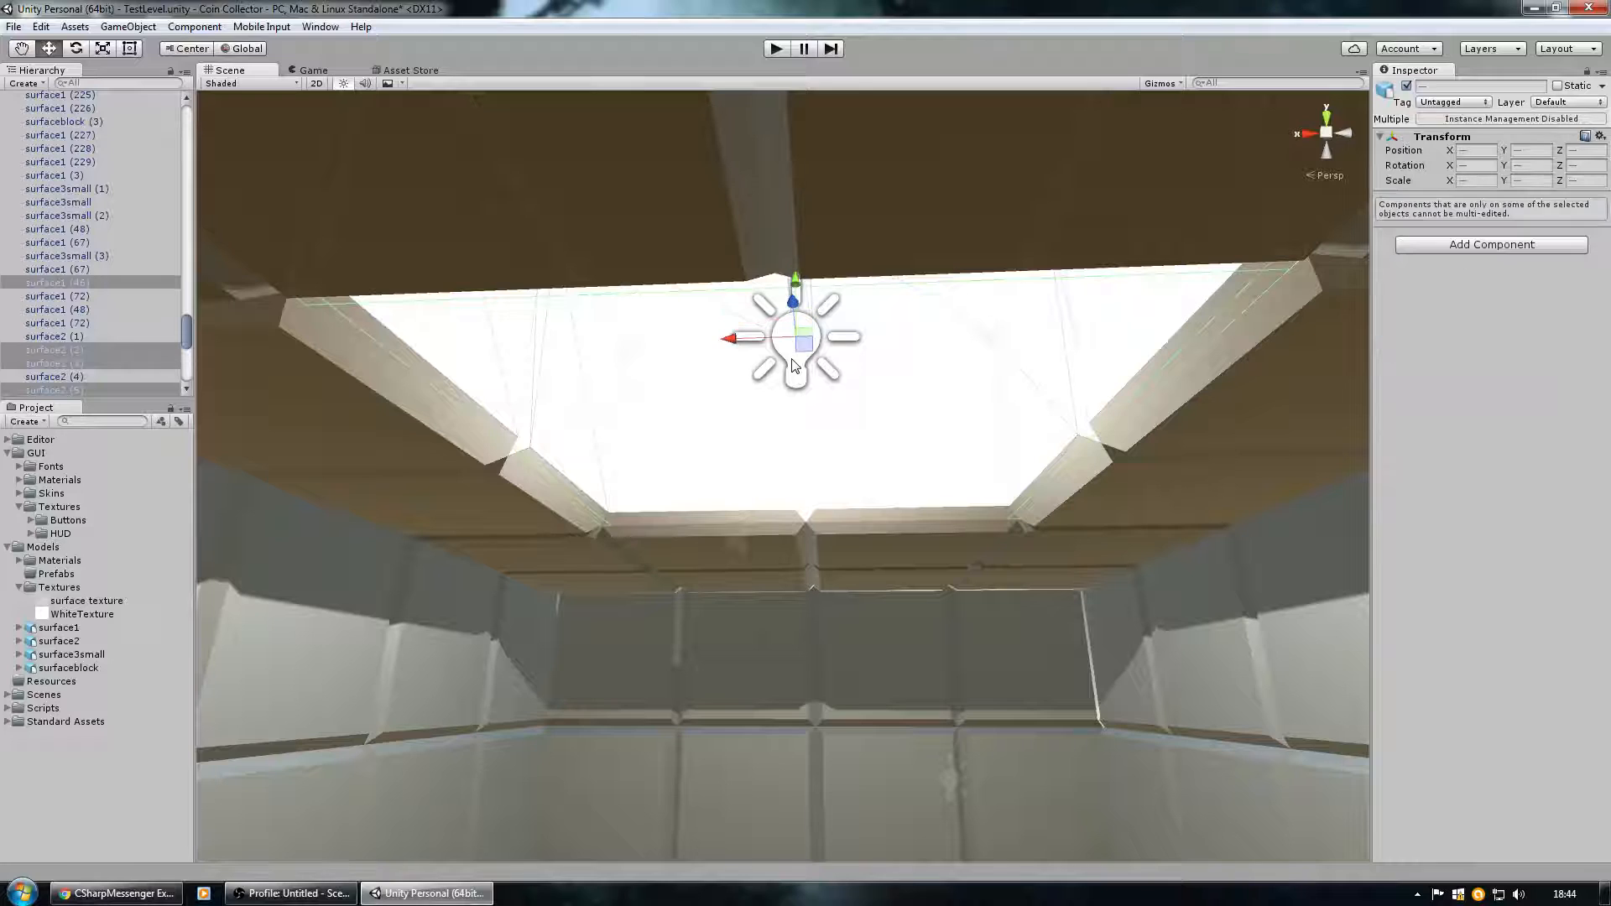
left_click(807, 417, "ctrl")
left_click_drag(852, 363, 757, 313, "alt")
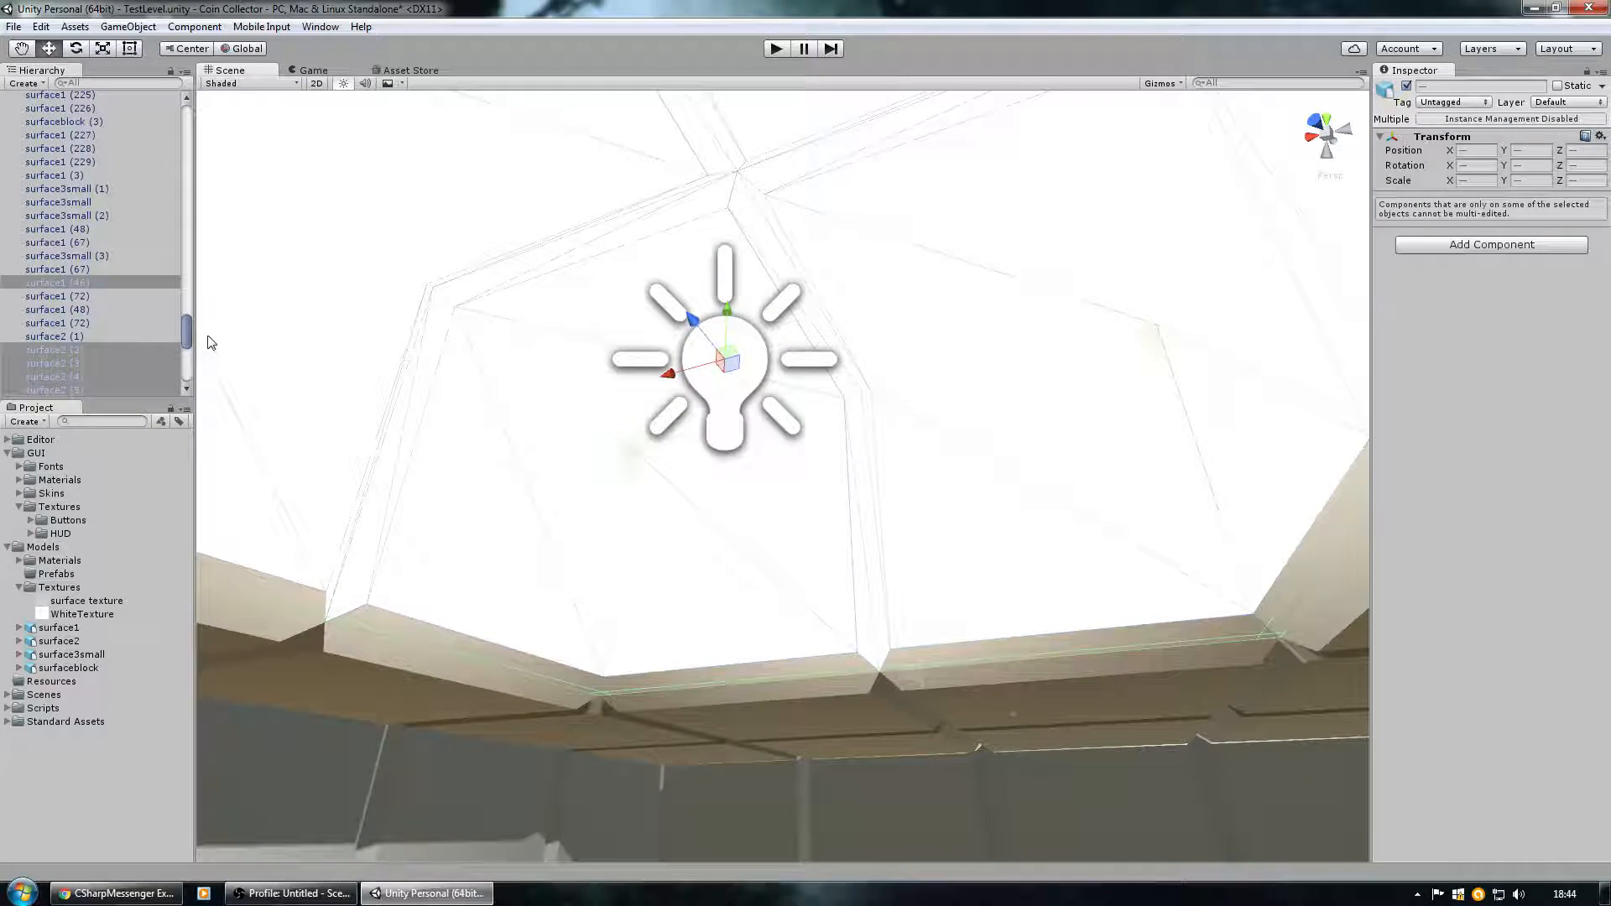
left_click_drag(185, 334, 202, 384)
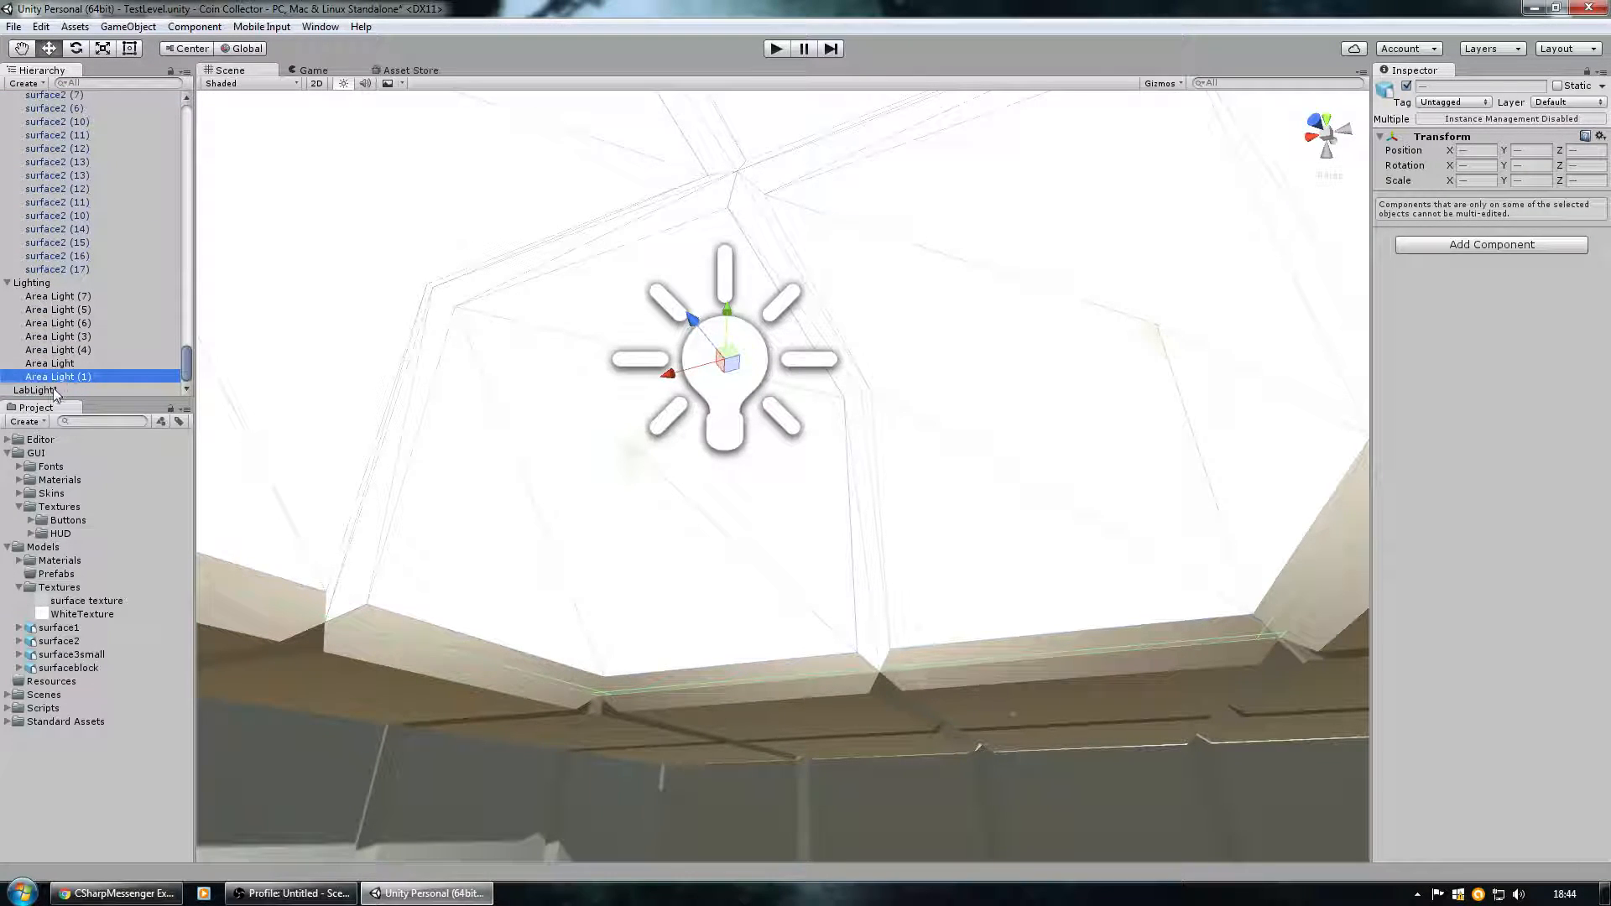
left_click_drag(64, 379, 55, 392)
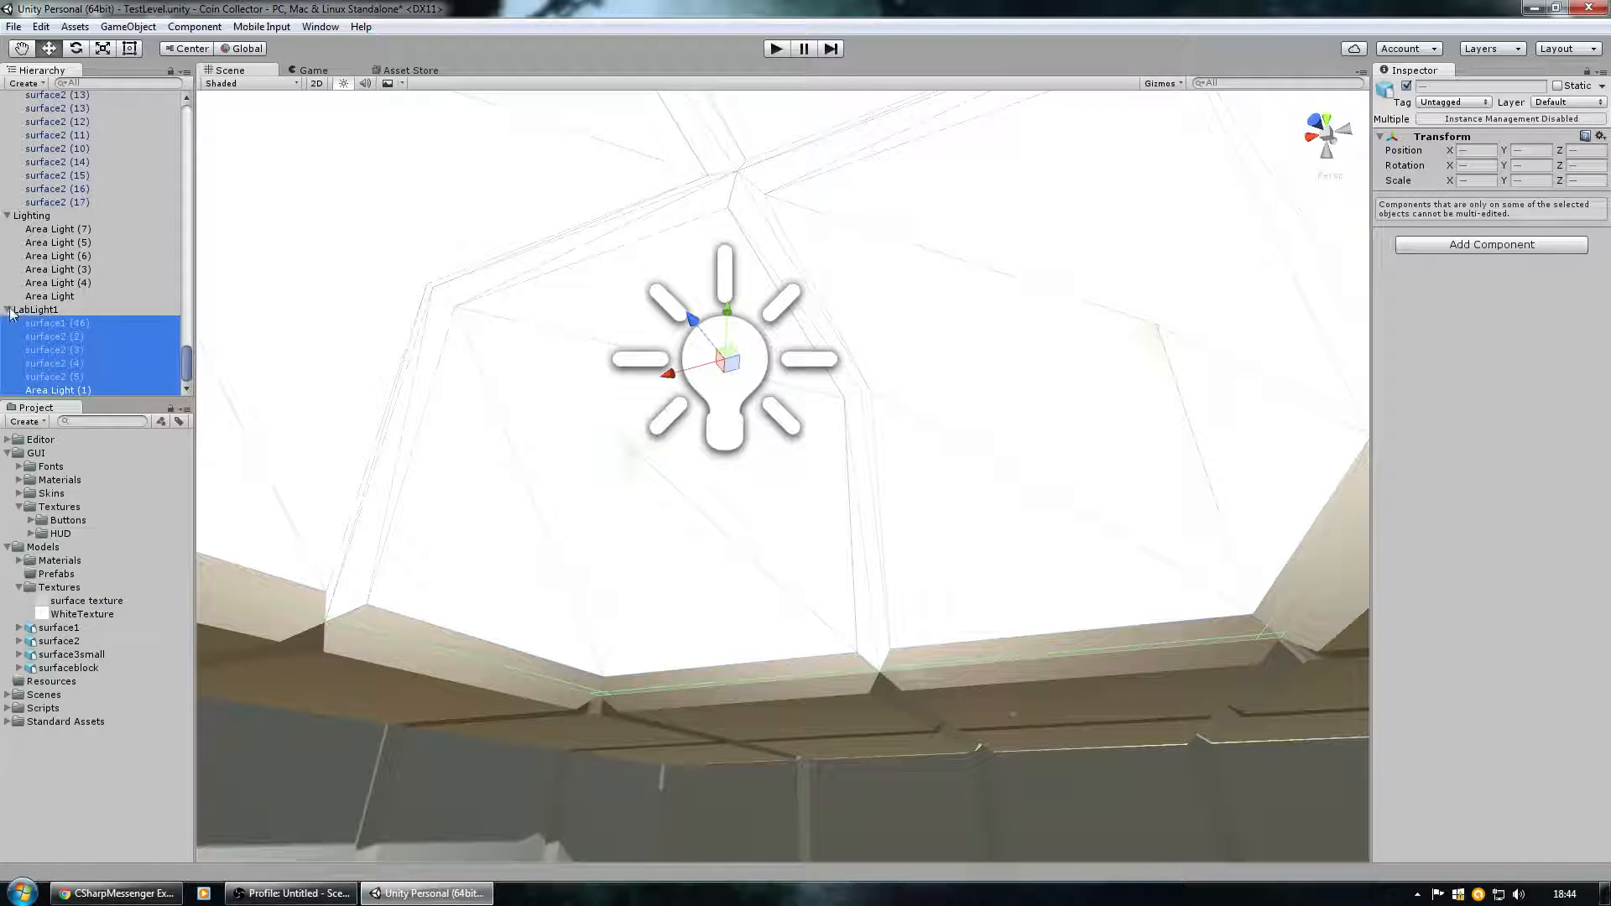
Raise LabLight1 to Y 9.95 to test that its children follow, and undo the move.
left_click(37, 311)
key("f")
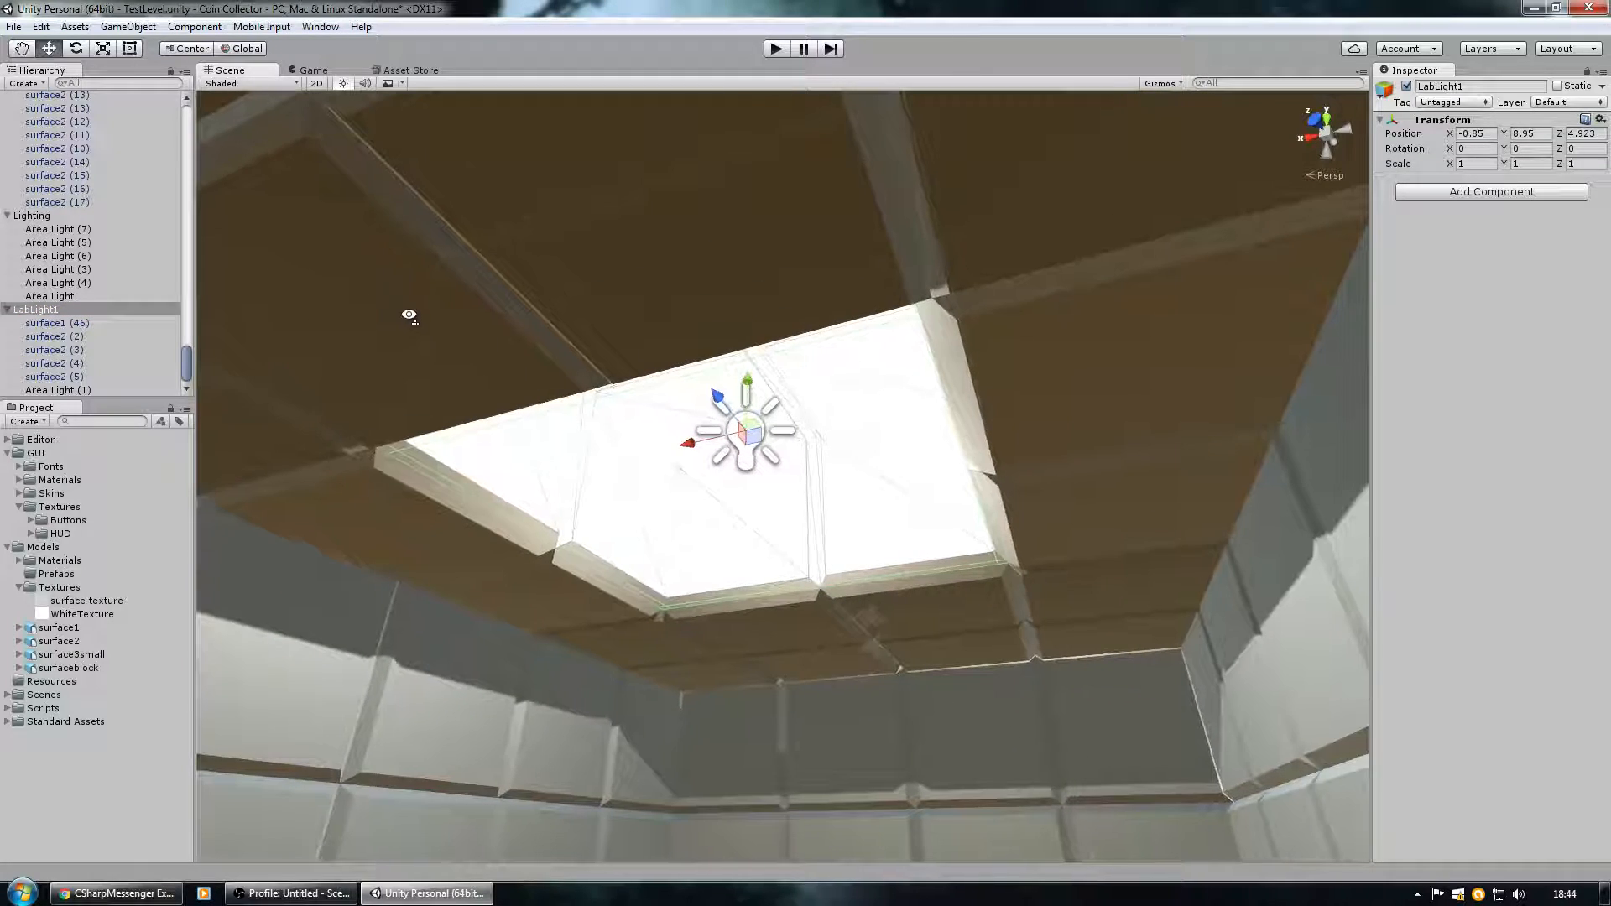
left_click_drag(751, 388, 752, 327, "ctrl")
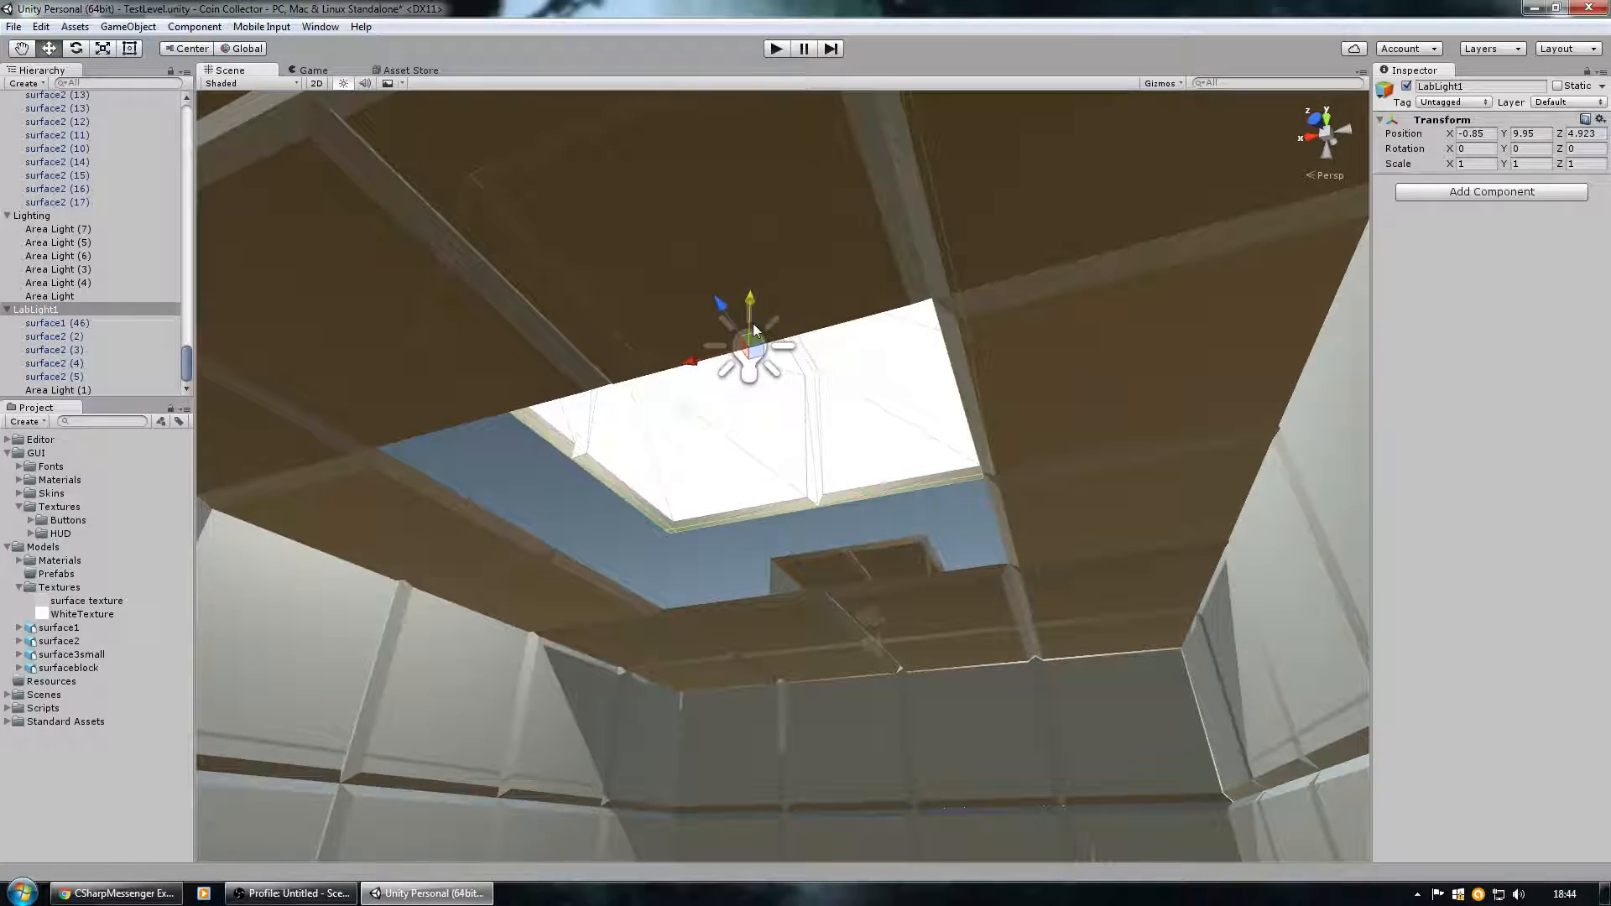
key("ctrl+z")
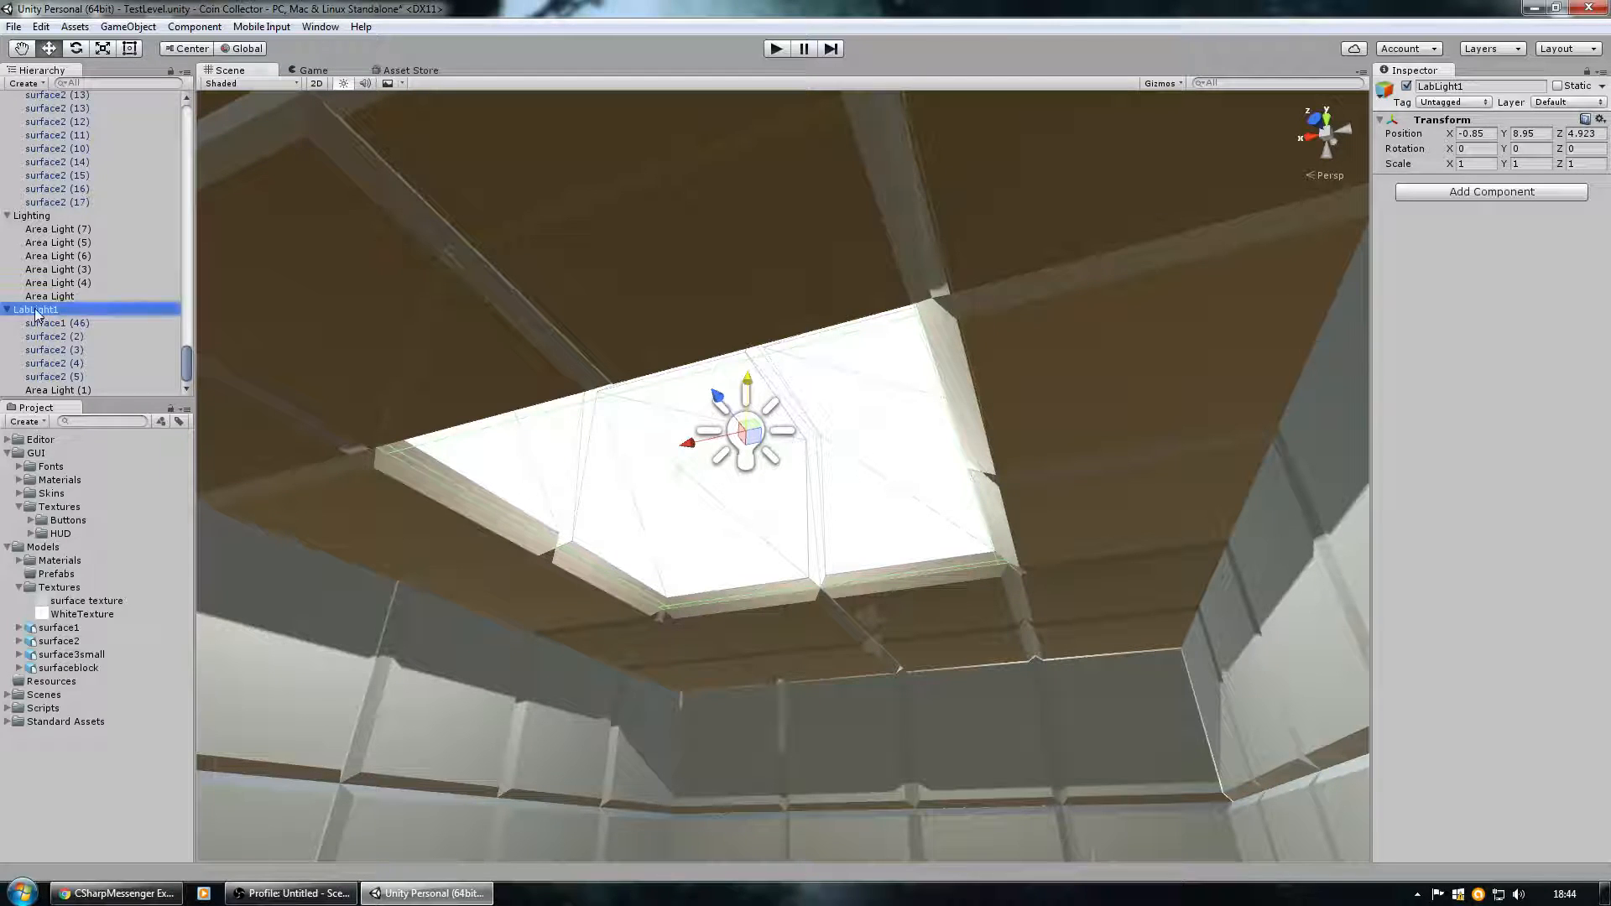
right_click(36, 315)
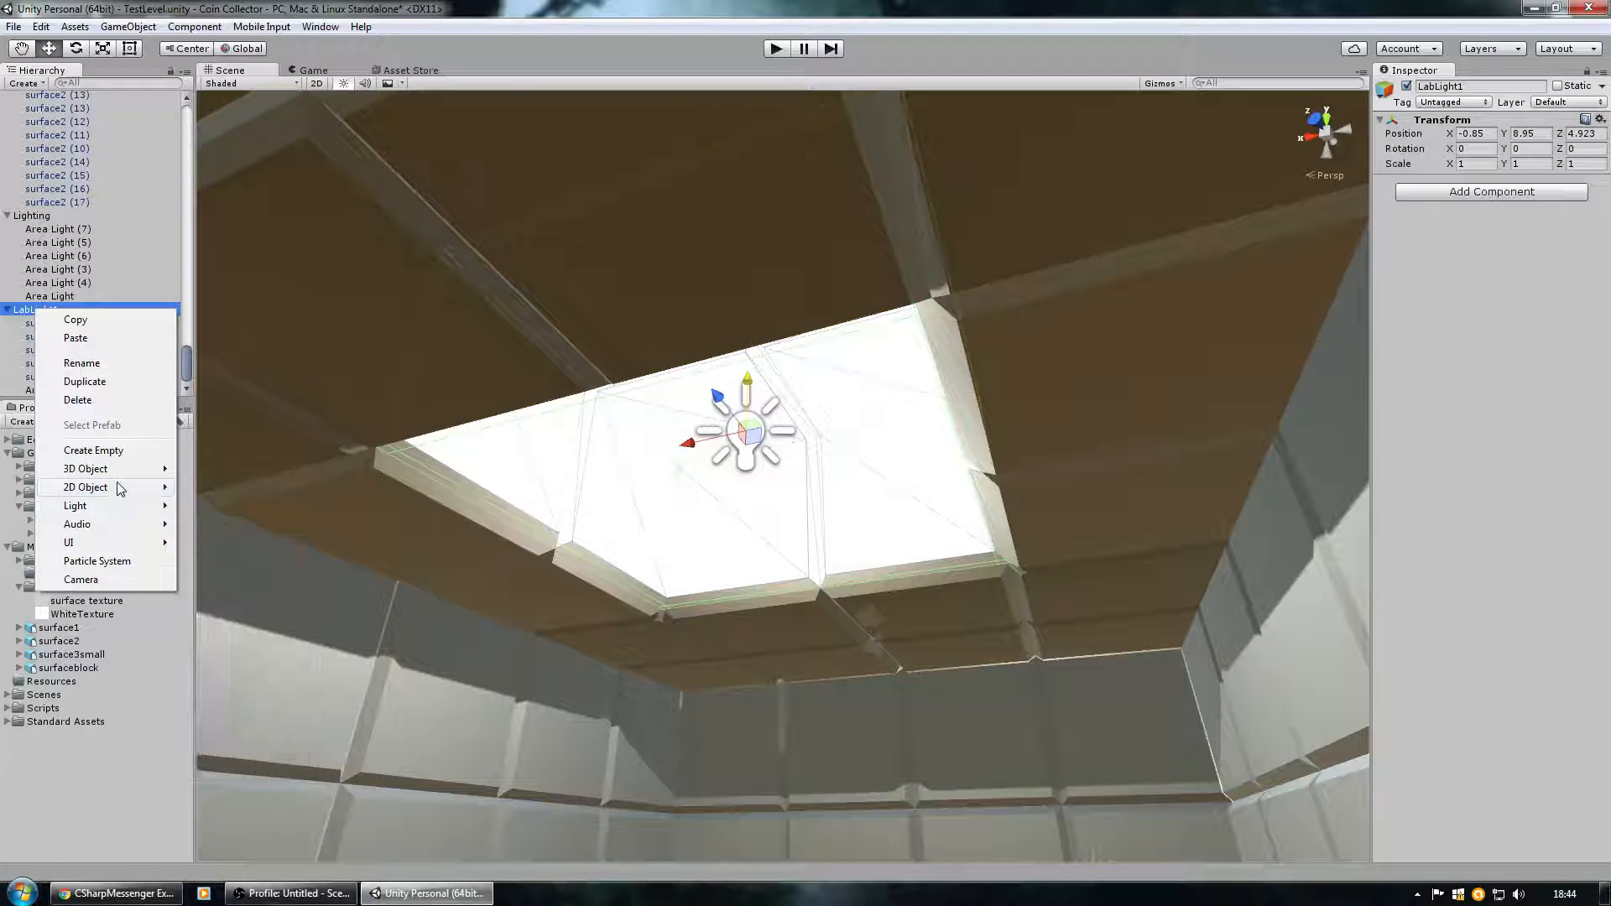
mouse_move(124, 474)
left_click(126, 174)
left_click(6, 309)
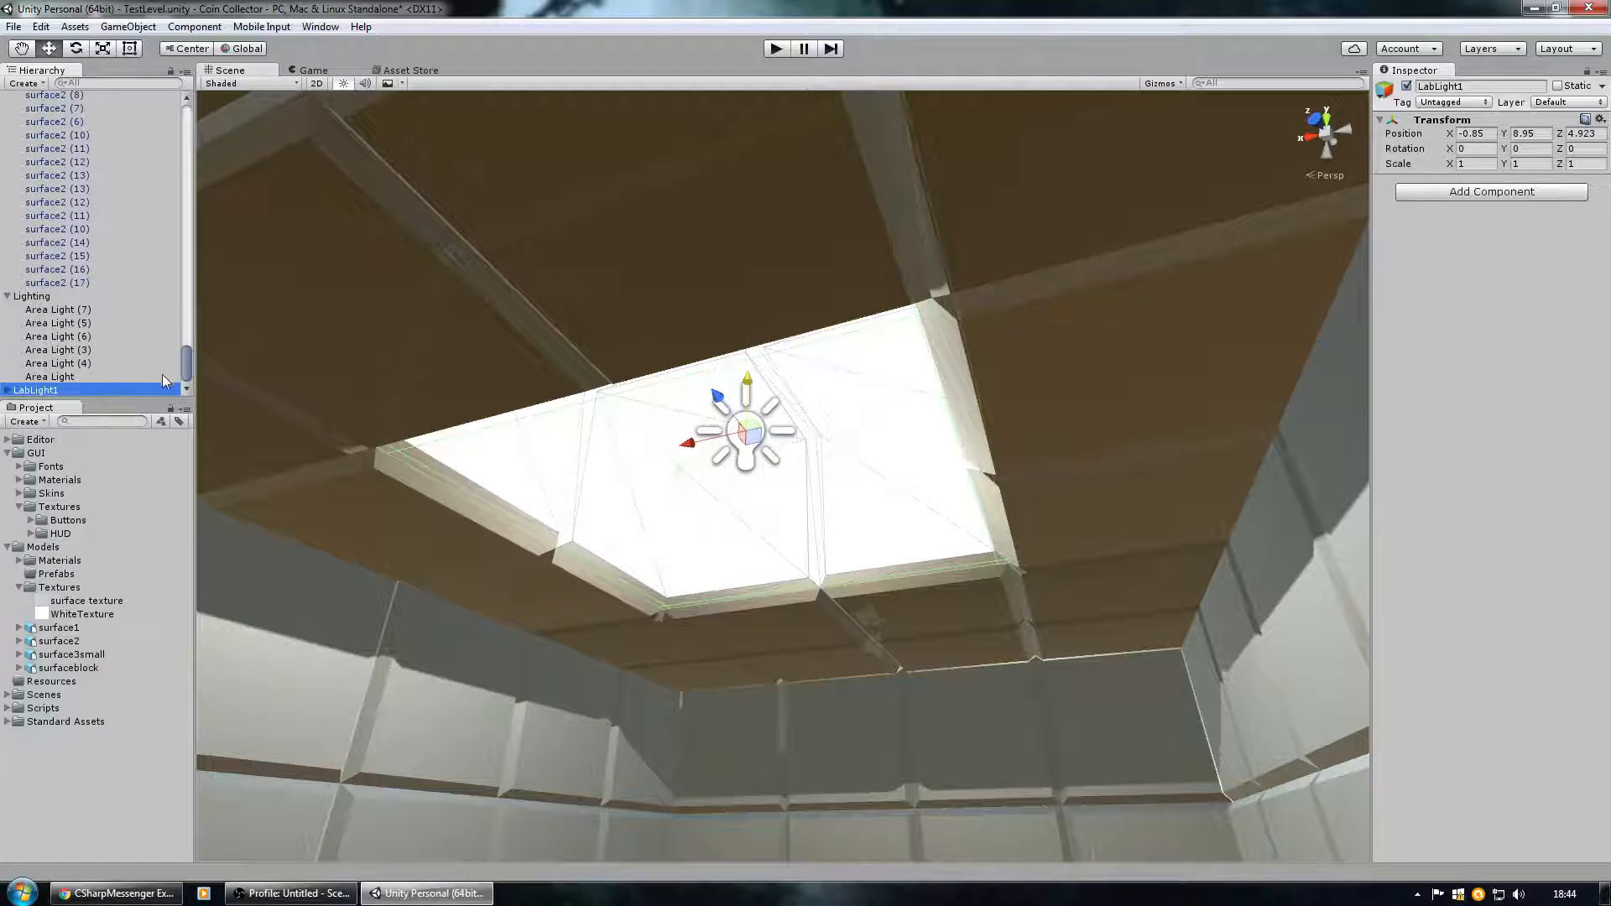
left_click(116, 29)
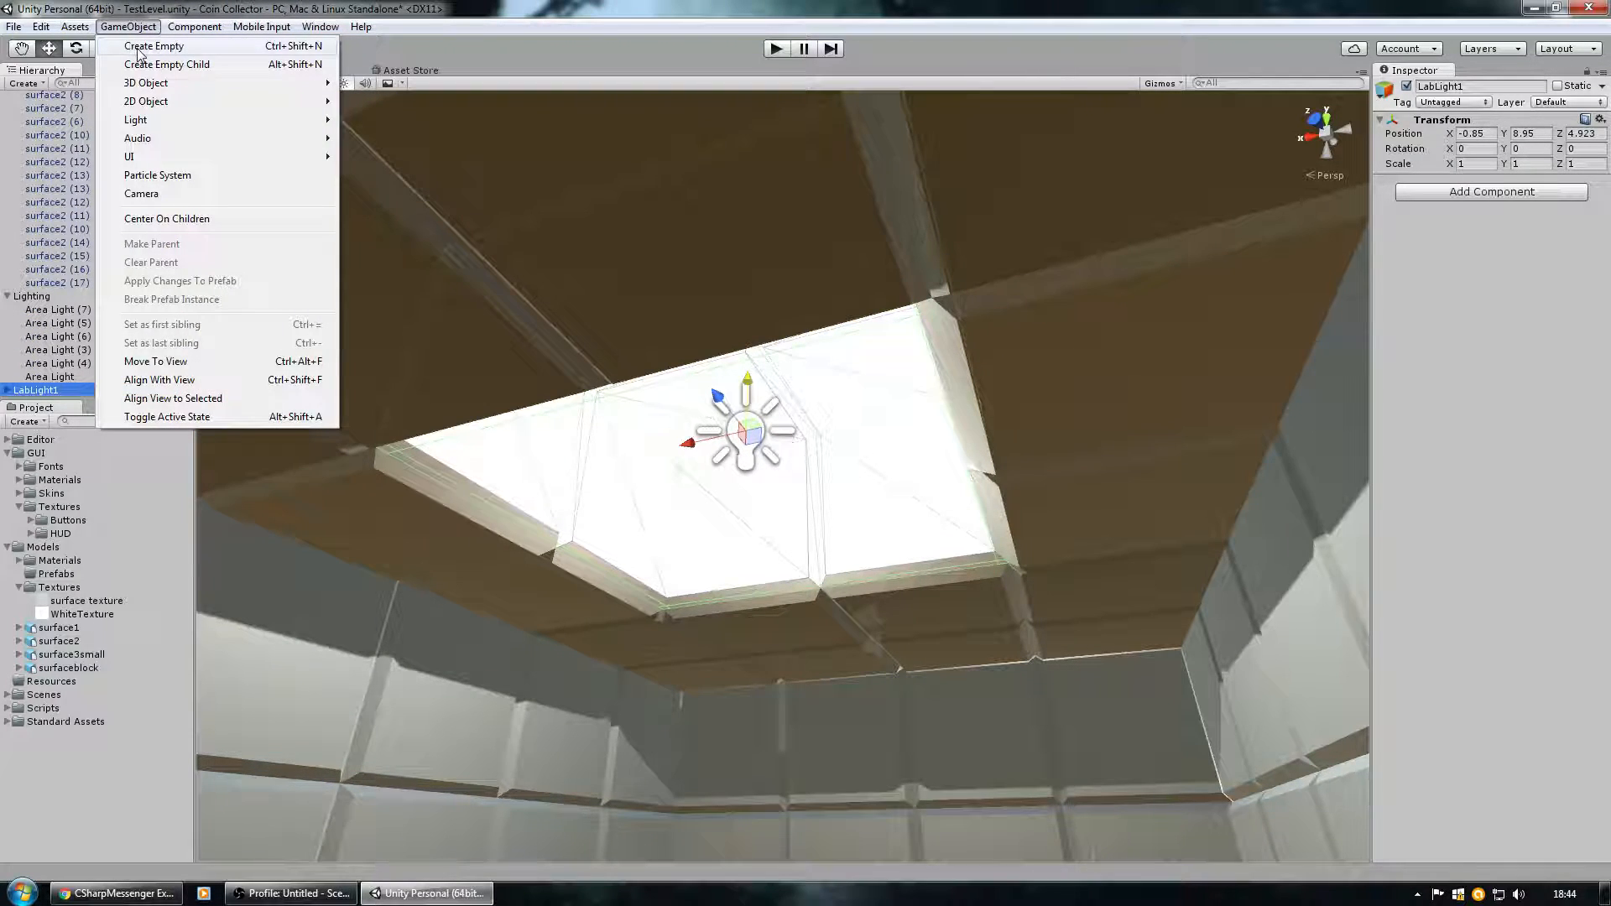
mouse_move(165, 124)
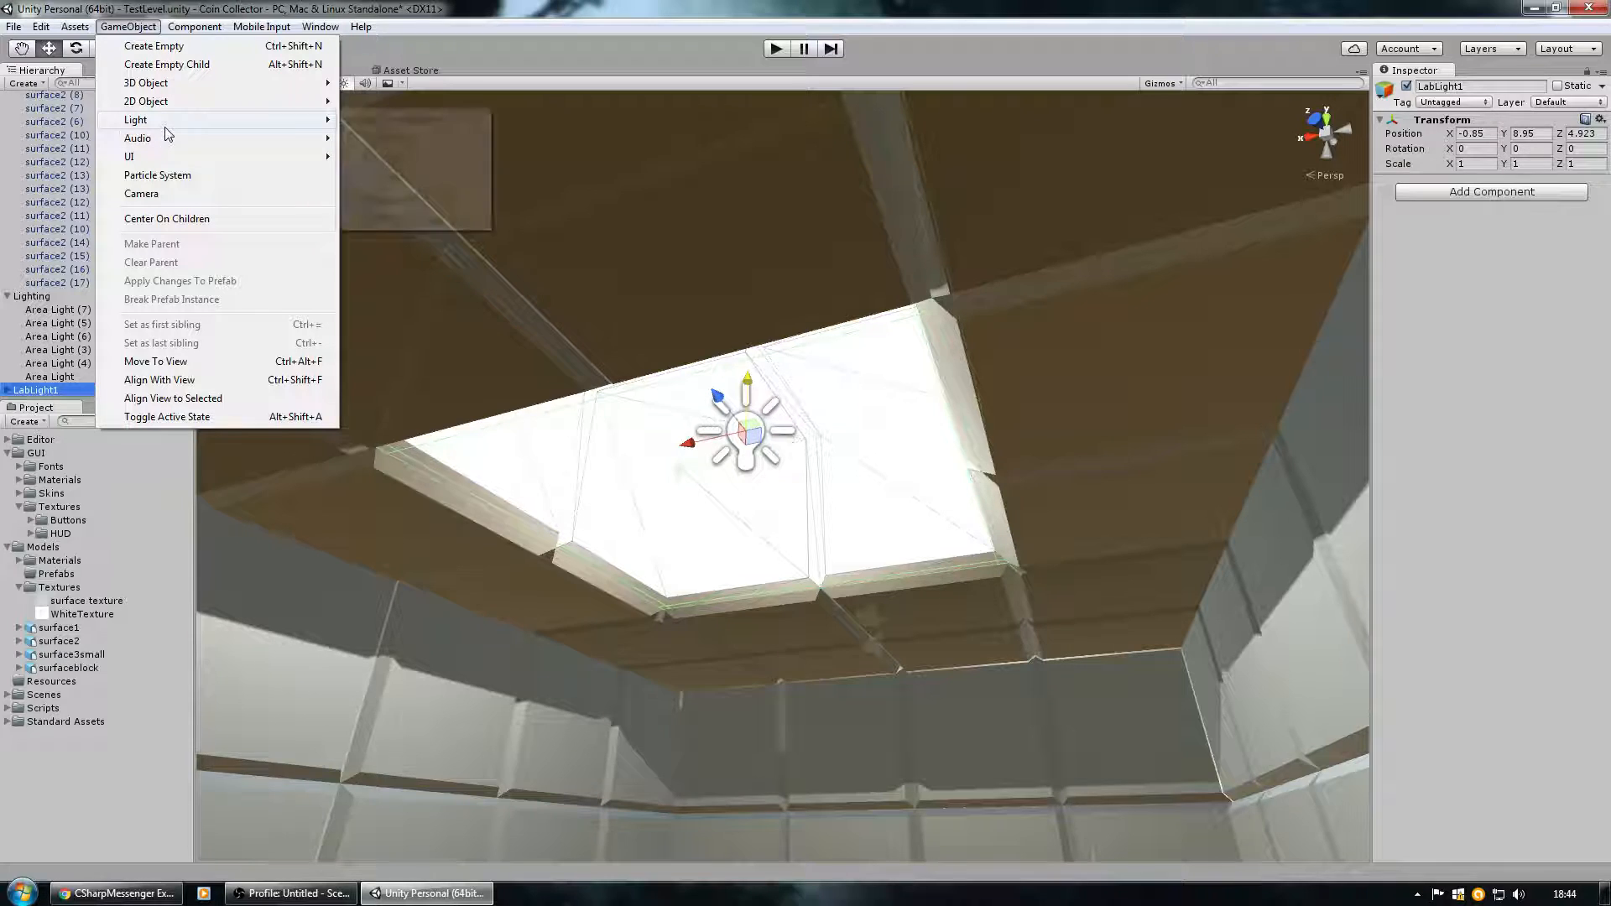
right_click(40, 391)
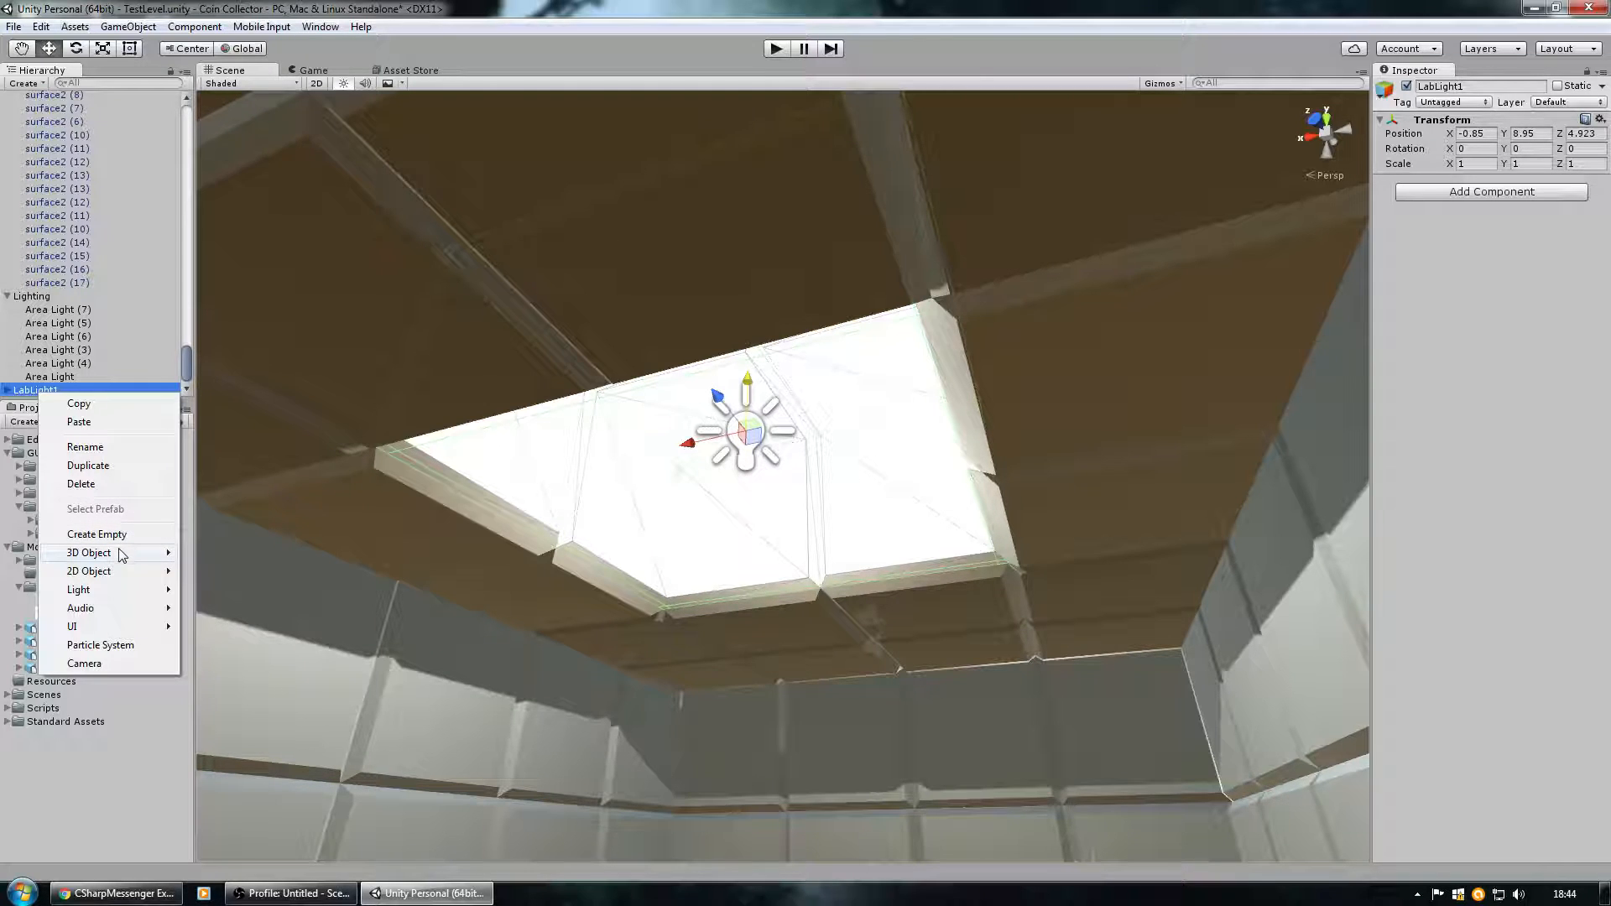
mouse_move(122, 554)
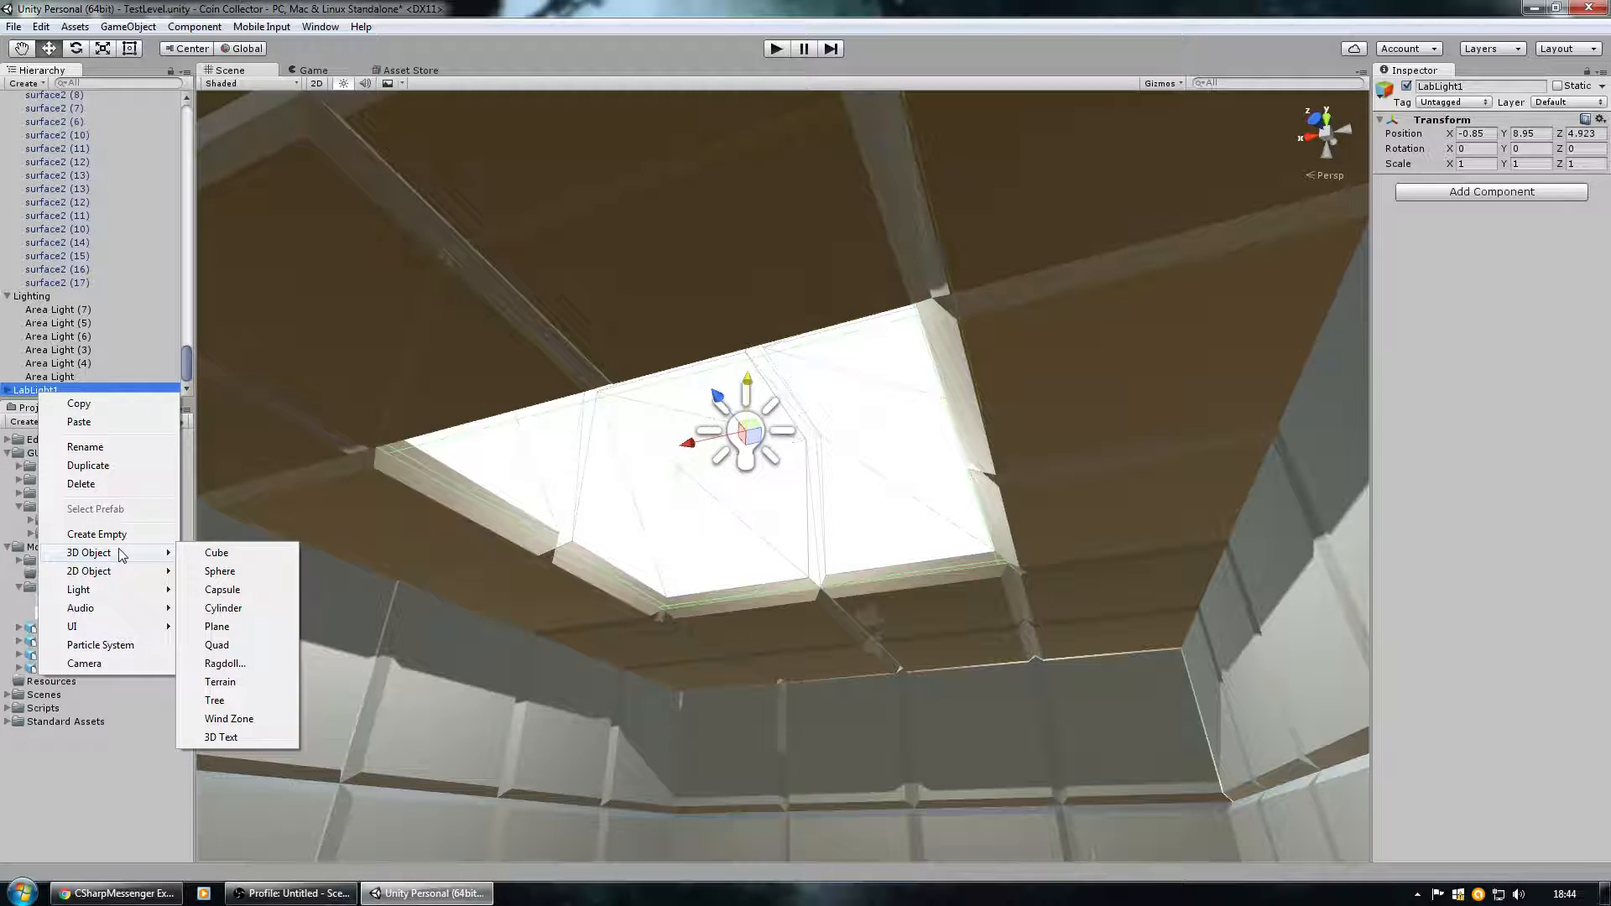
left_click(72, 780)
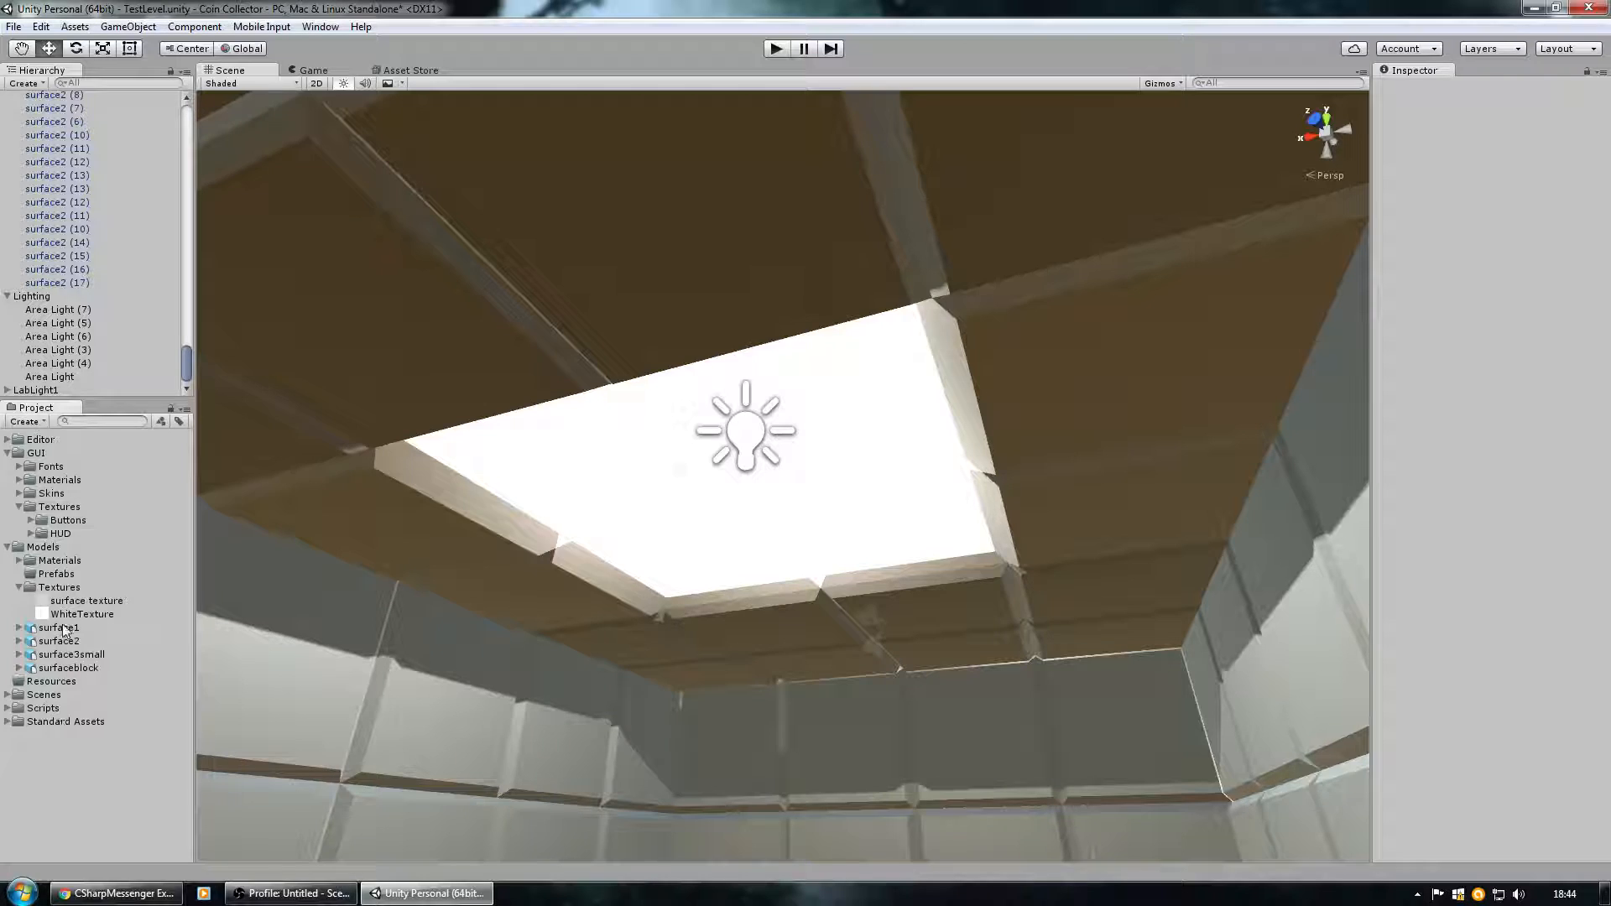
Create a prefab named LabLight1 in the Models folder and fill it with the scene's LabLight1 object.
left_click(19, 587)
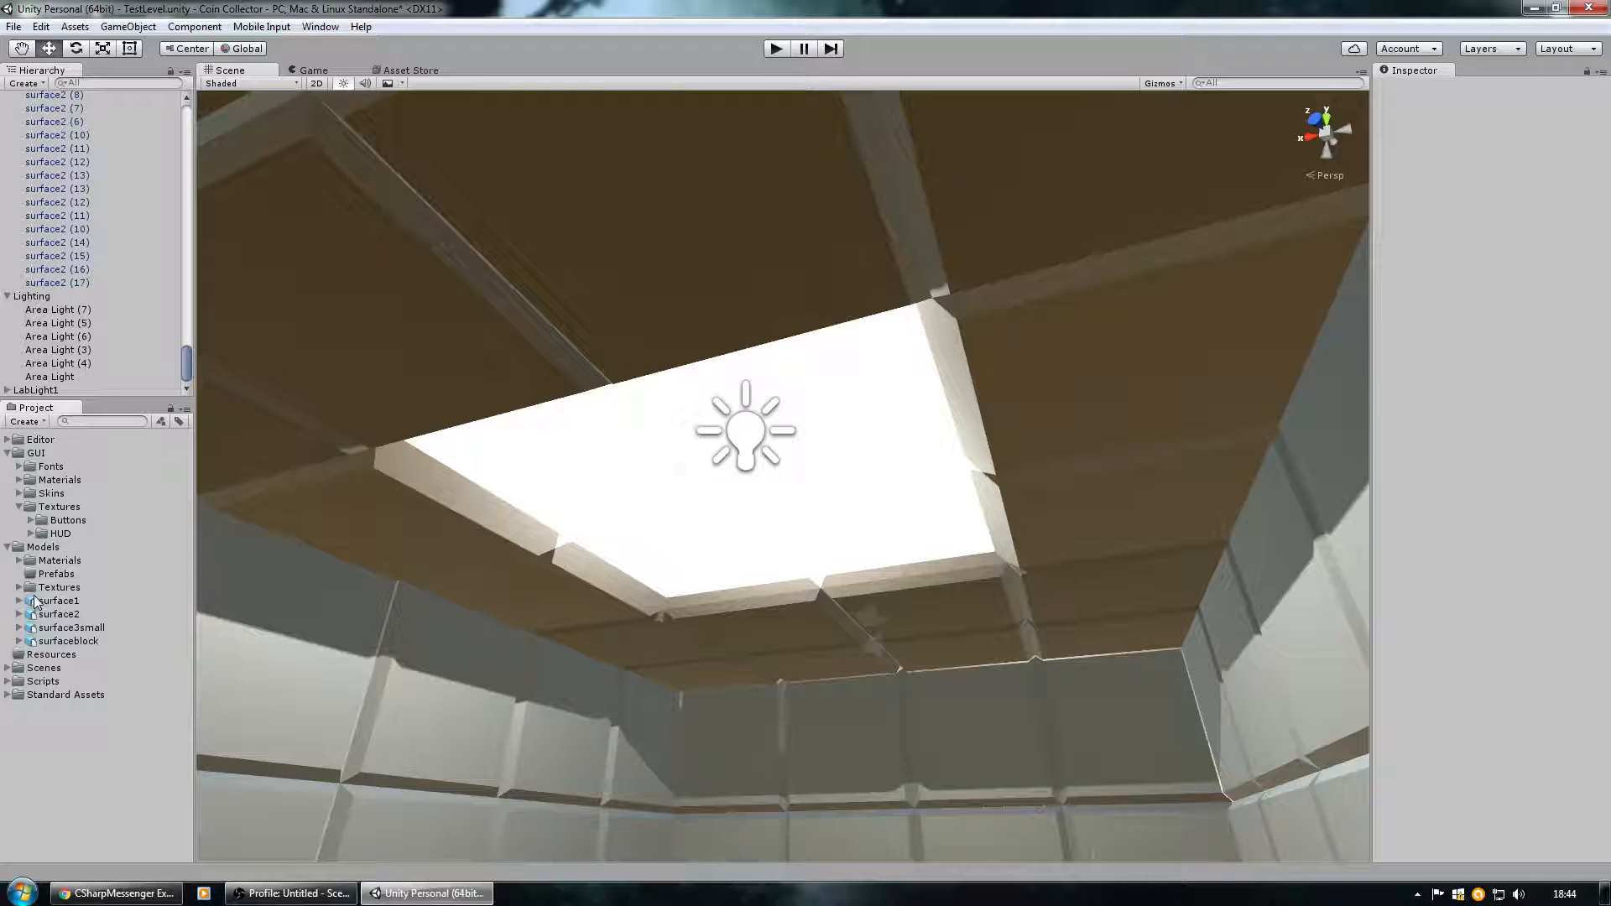
right_click(33, 548)
mouse_move(84, 555)
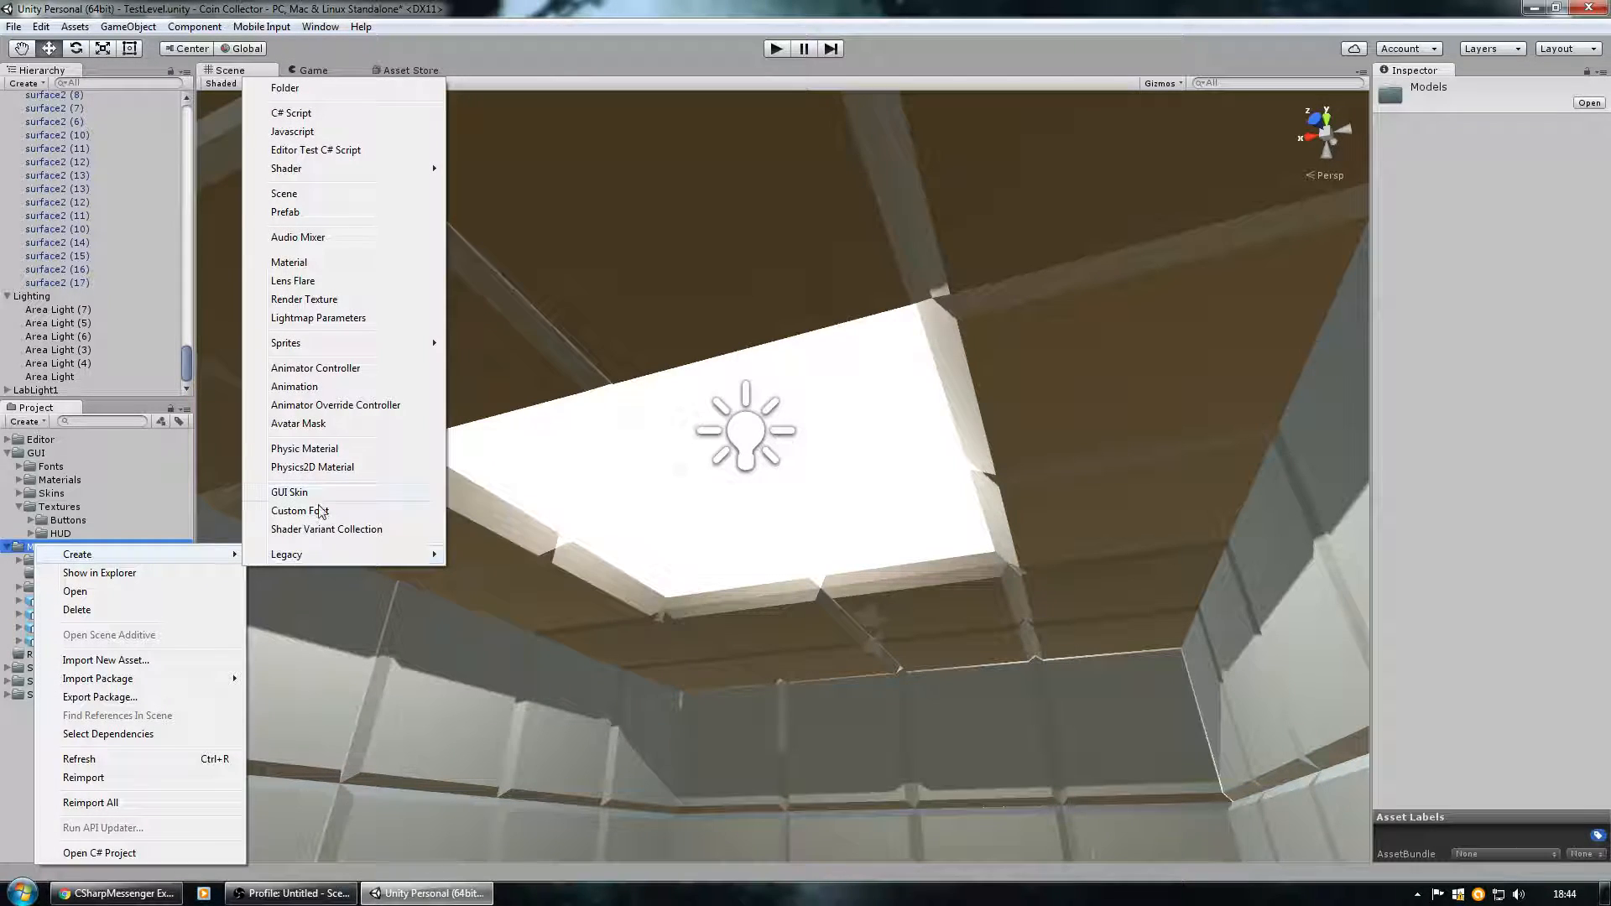
left_click(302, 211)
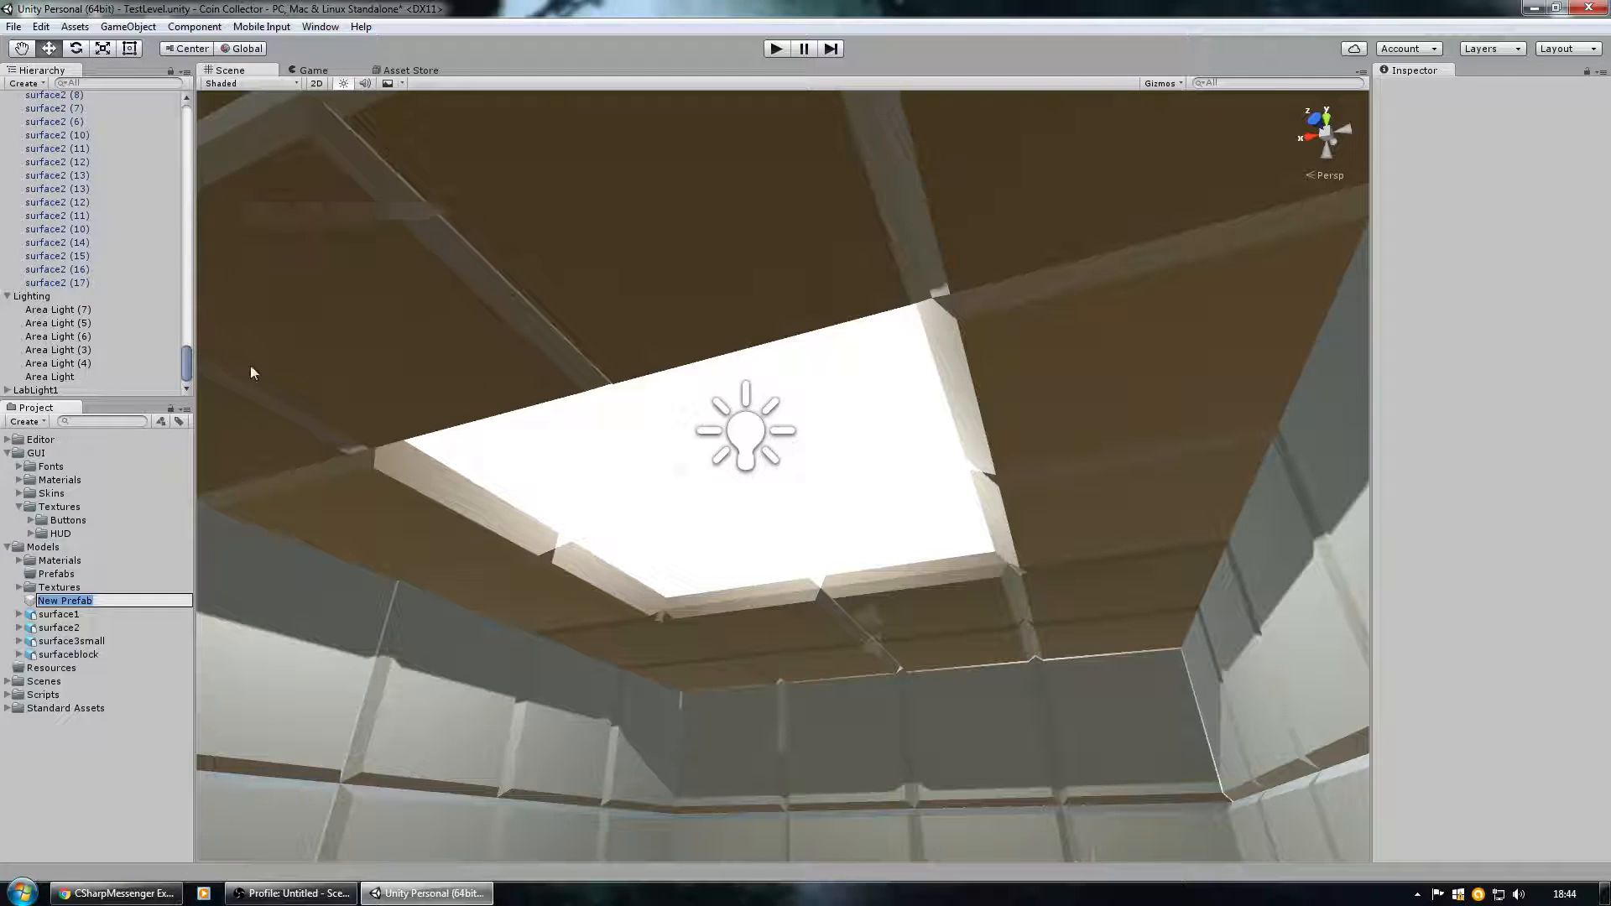
type("Light")
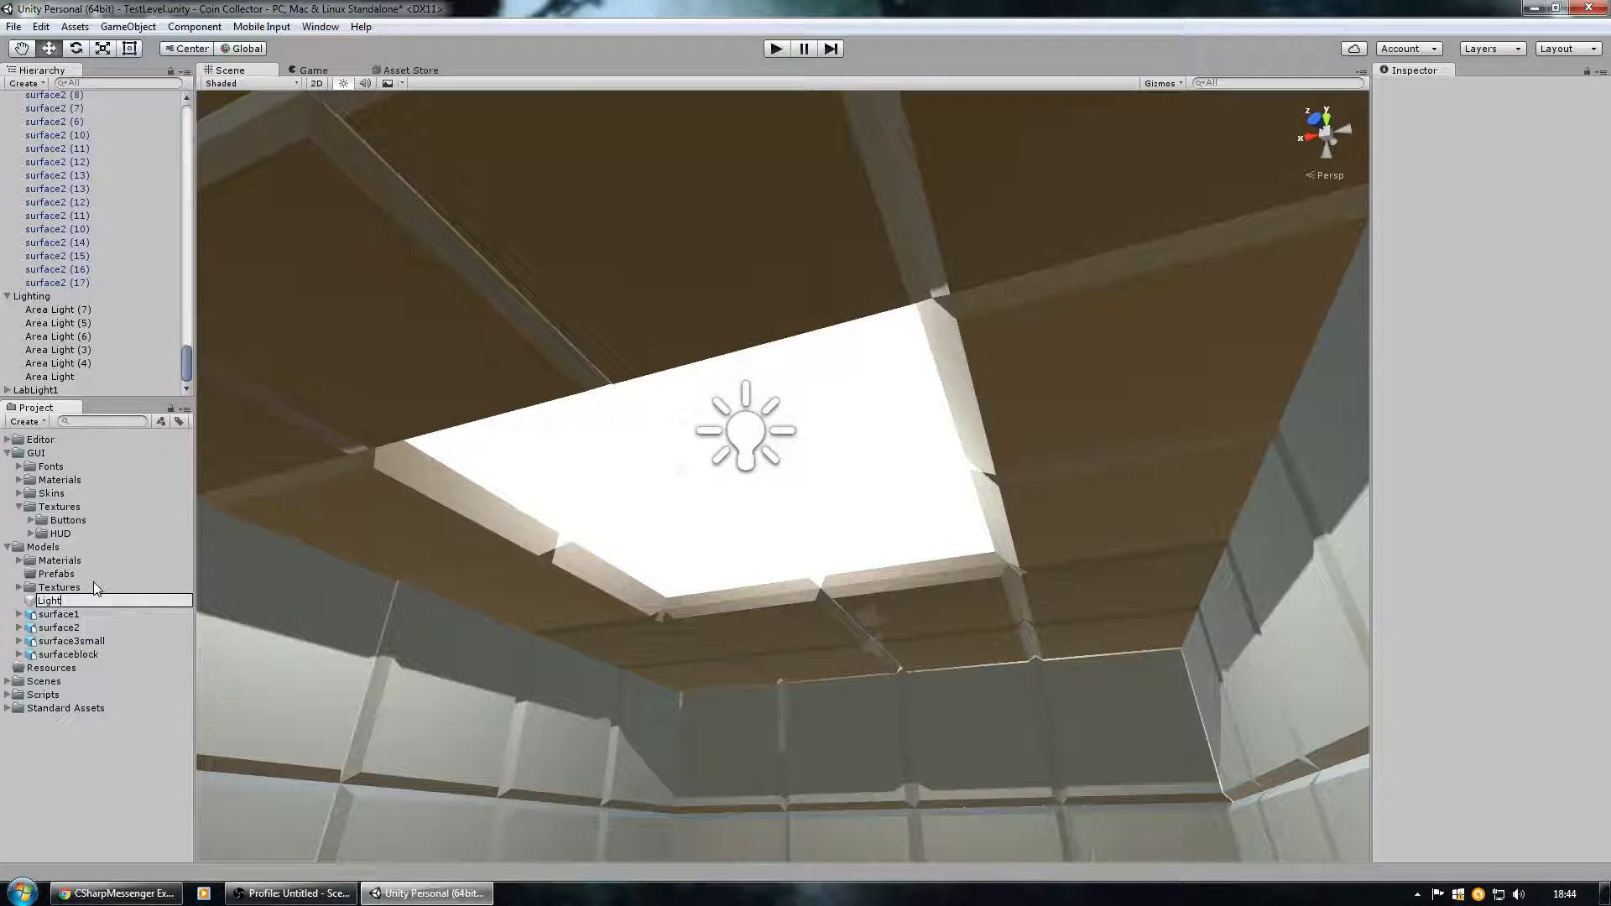
key("BackSpace")
key("BackSpace")
type("abLight1")
key("Return")
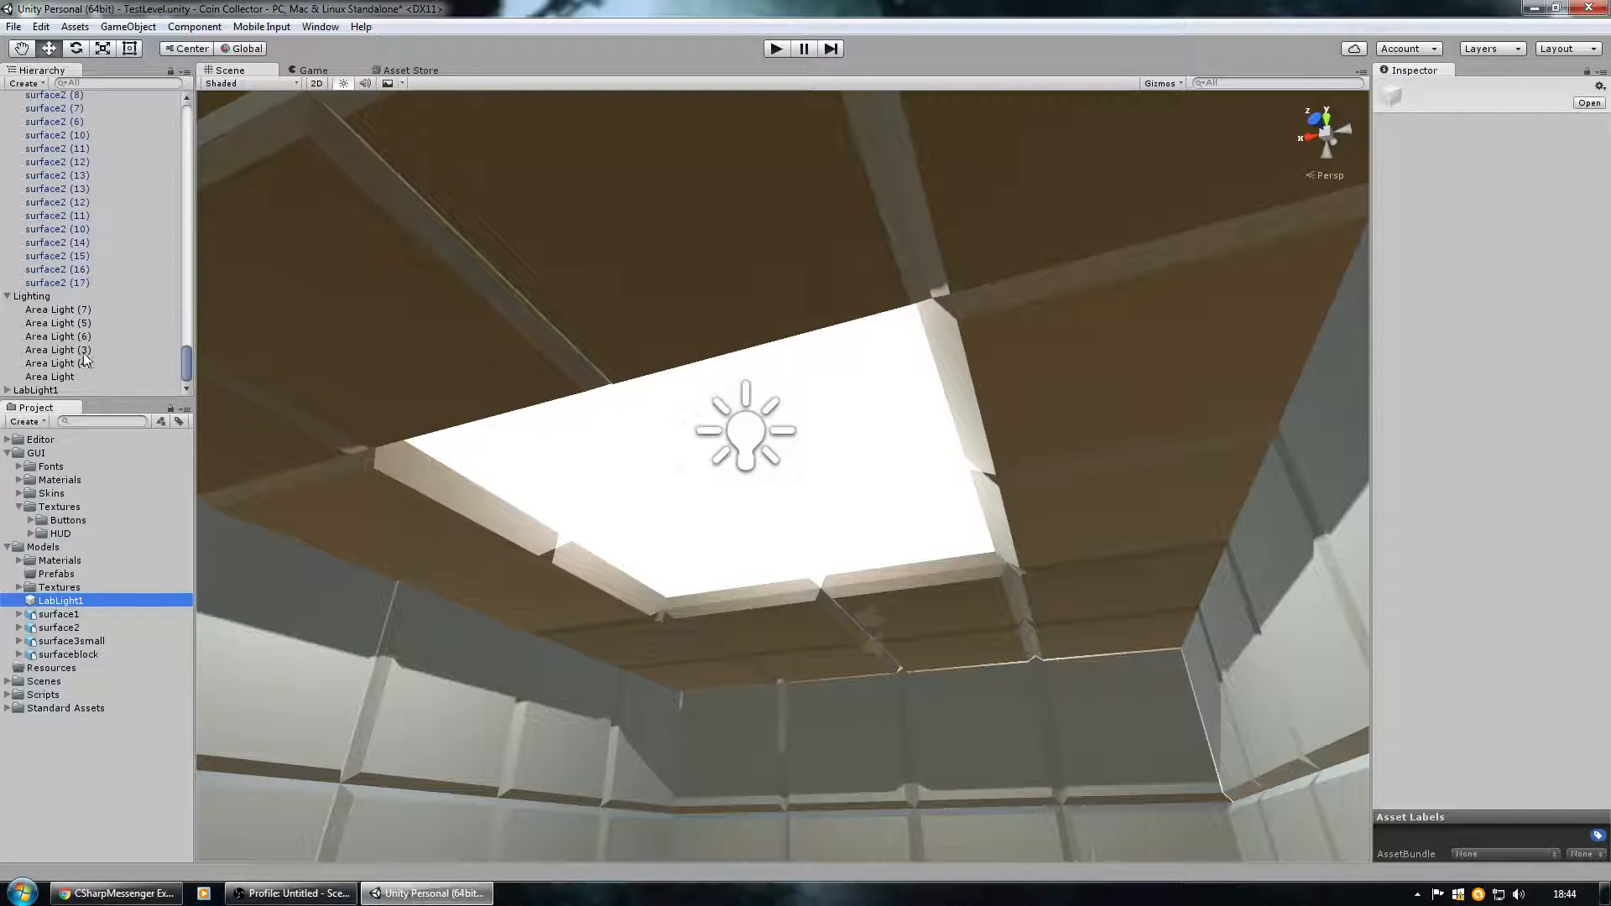
left_click_drag(31, 394, 68, 604)
left_click(55, 602)
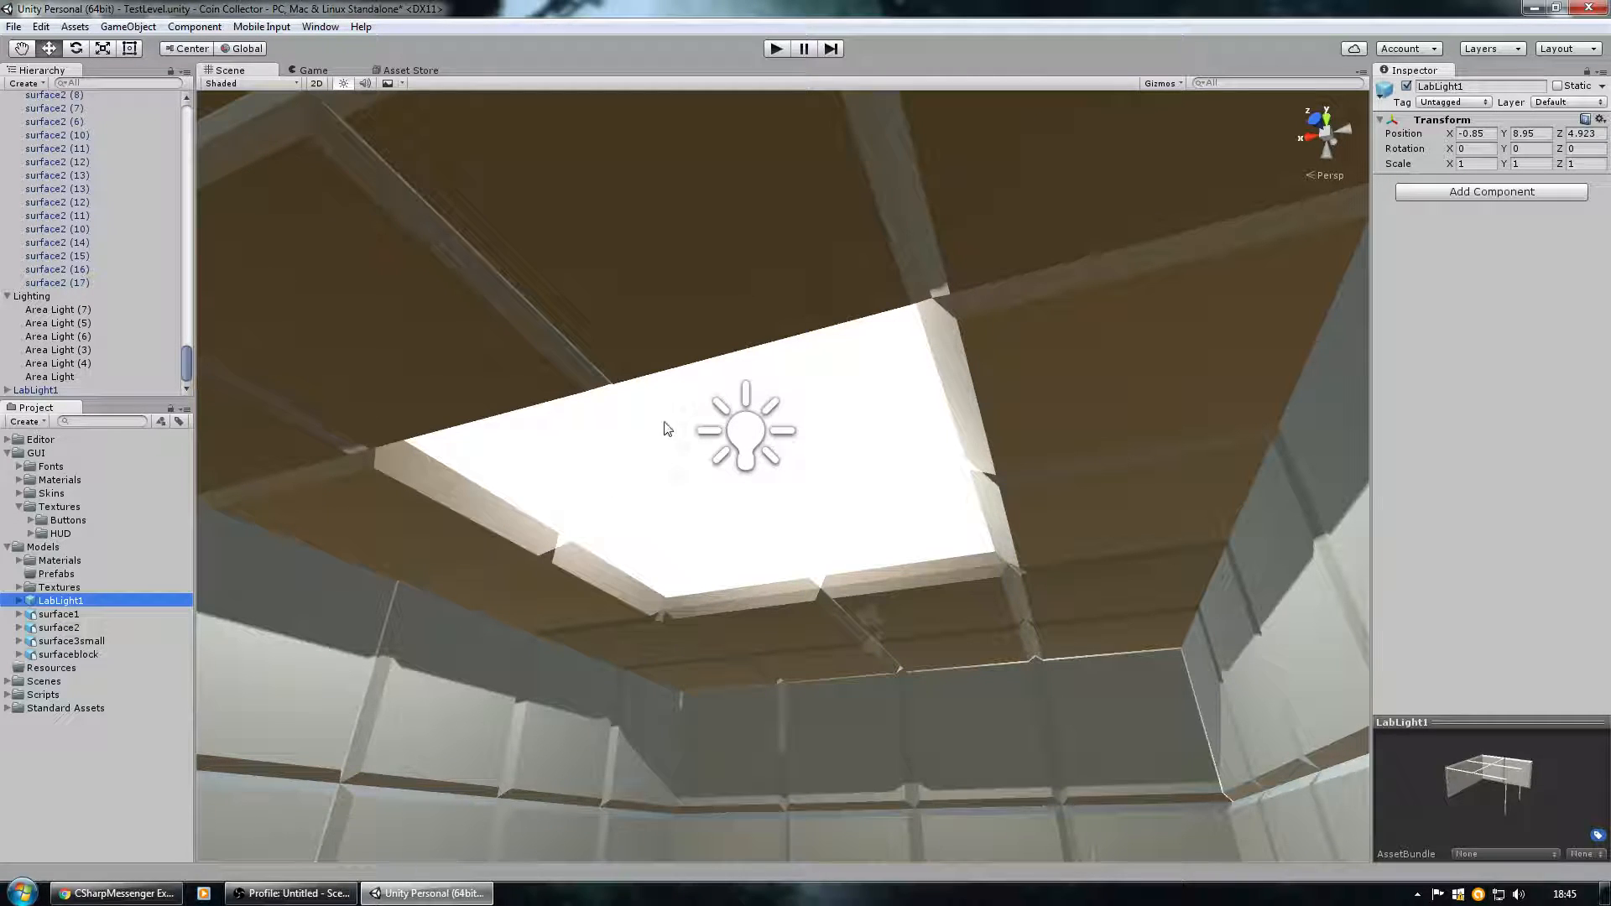
Place a copy of the LabLight1 prefab in the level and snap it on all axes to X 2, Y 8, Z 1.
right_click_drag(577, 576, 1040, 856)
key("s")
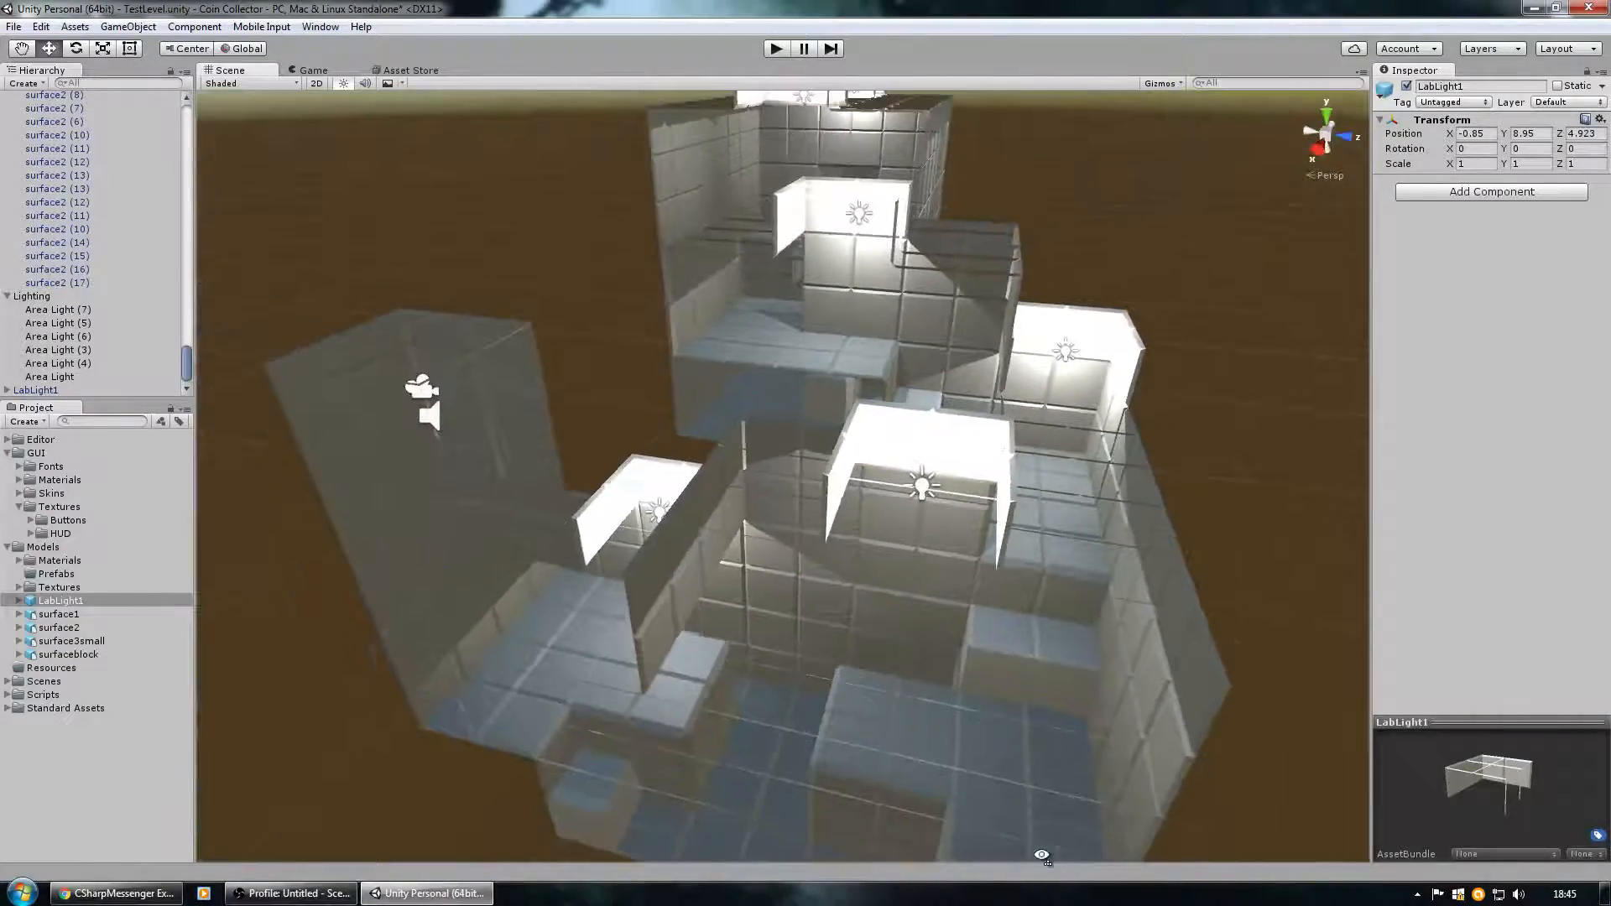
left_click_drag(59, 601, 758, 509)
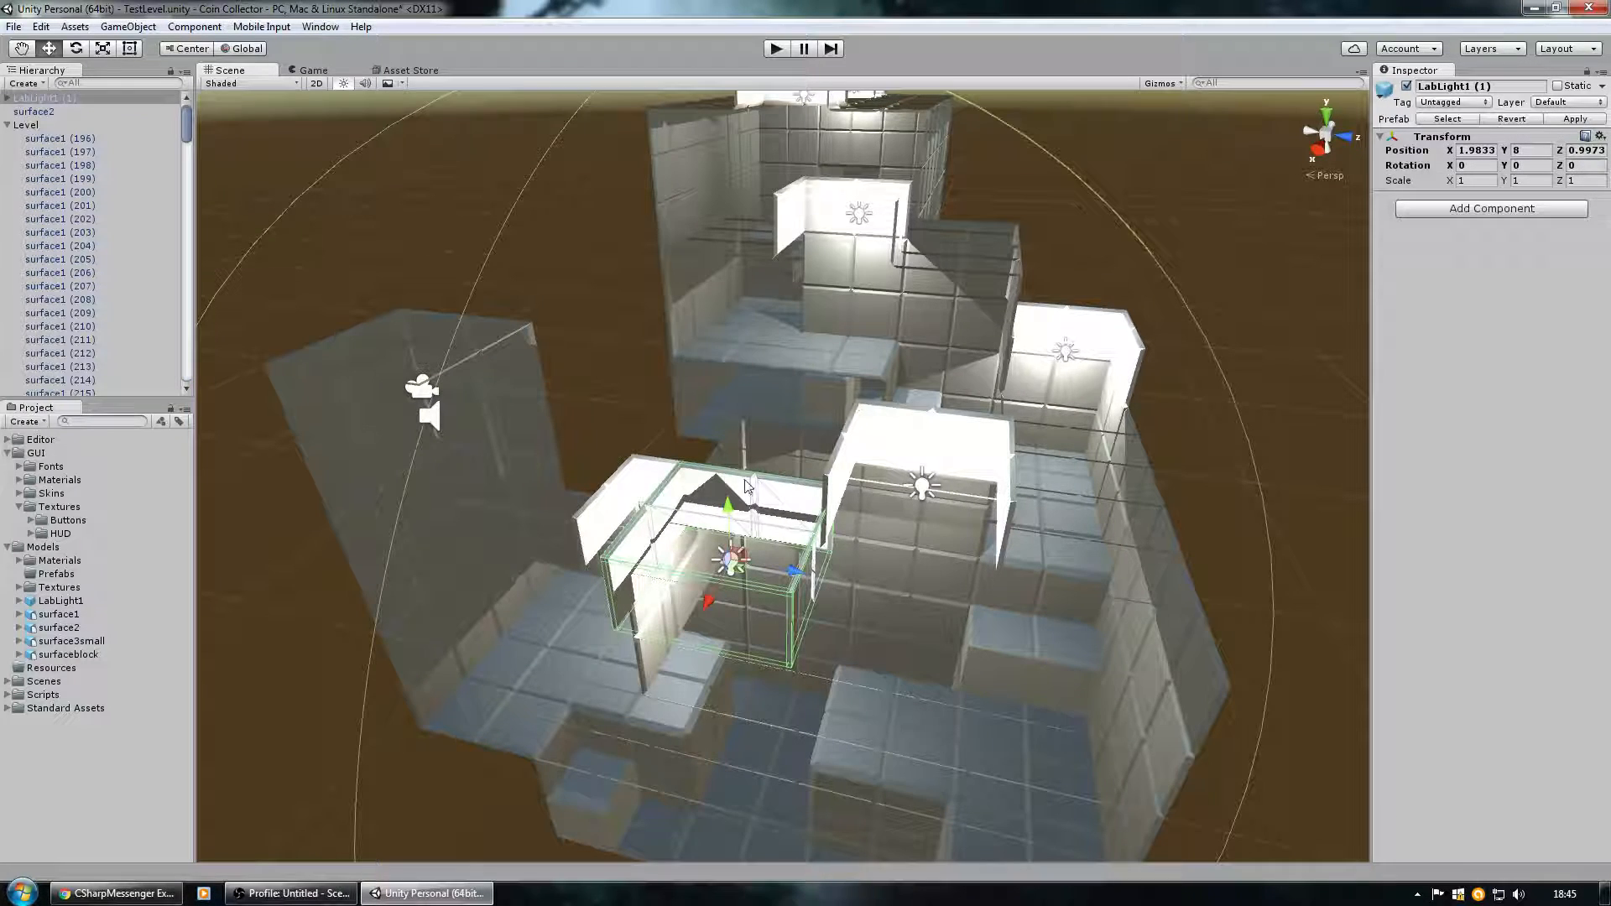
left_click(40, 26)
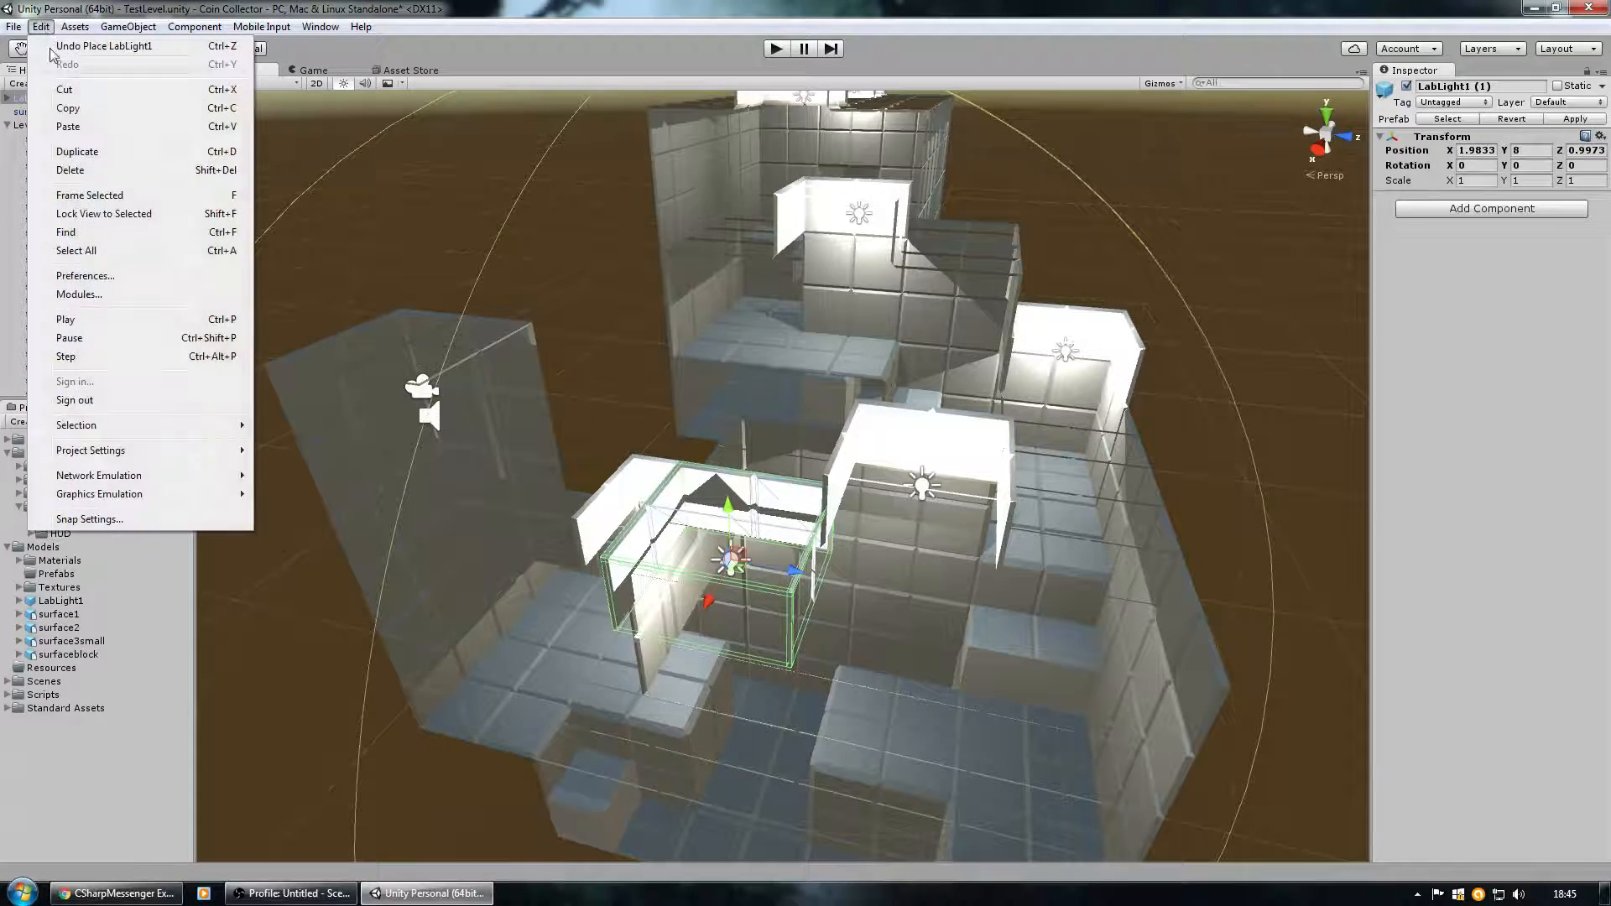
left_click(79, 526)
left_click(1444, 698)
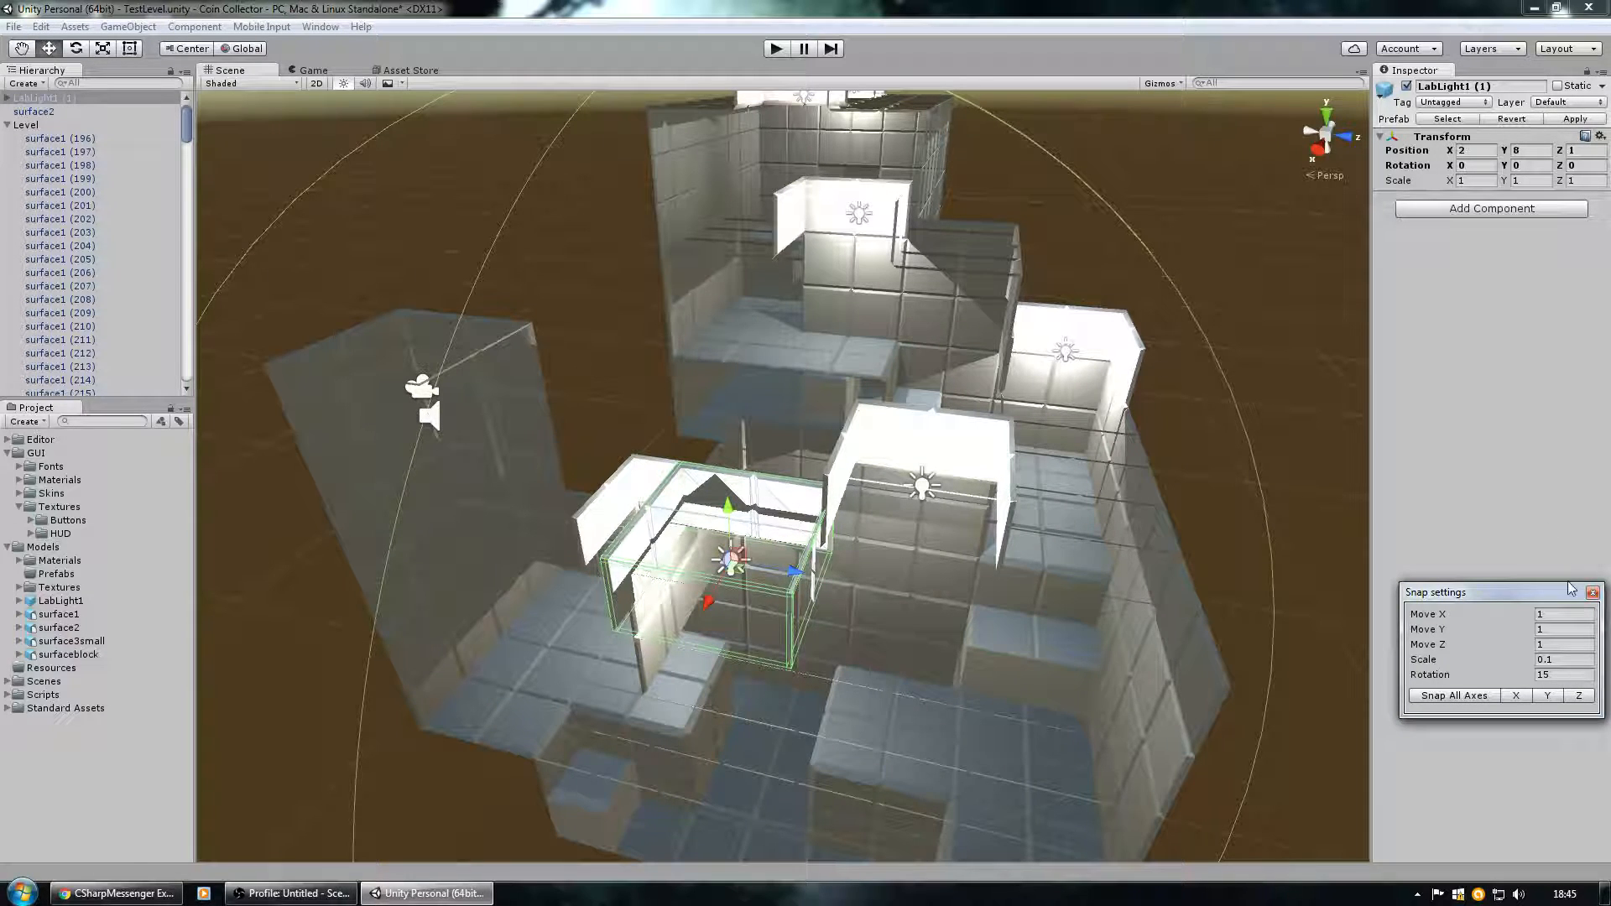
left_click(1593, 594)
Move the placed LabLight1 copy to X -1, Y 9, Z 1, beside the original light shaft.
left_click_drag(725, 505, 735, 436)
right_click_drag(847, 370, 549, 405)
left_click_drag(710, 458, 714, 509)
left_click_drag(648, 571, 840, 564)
key("f")
right_click_drag(861, 559, 659, 561)
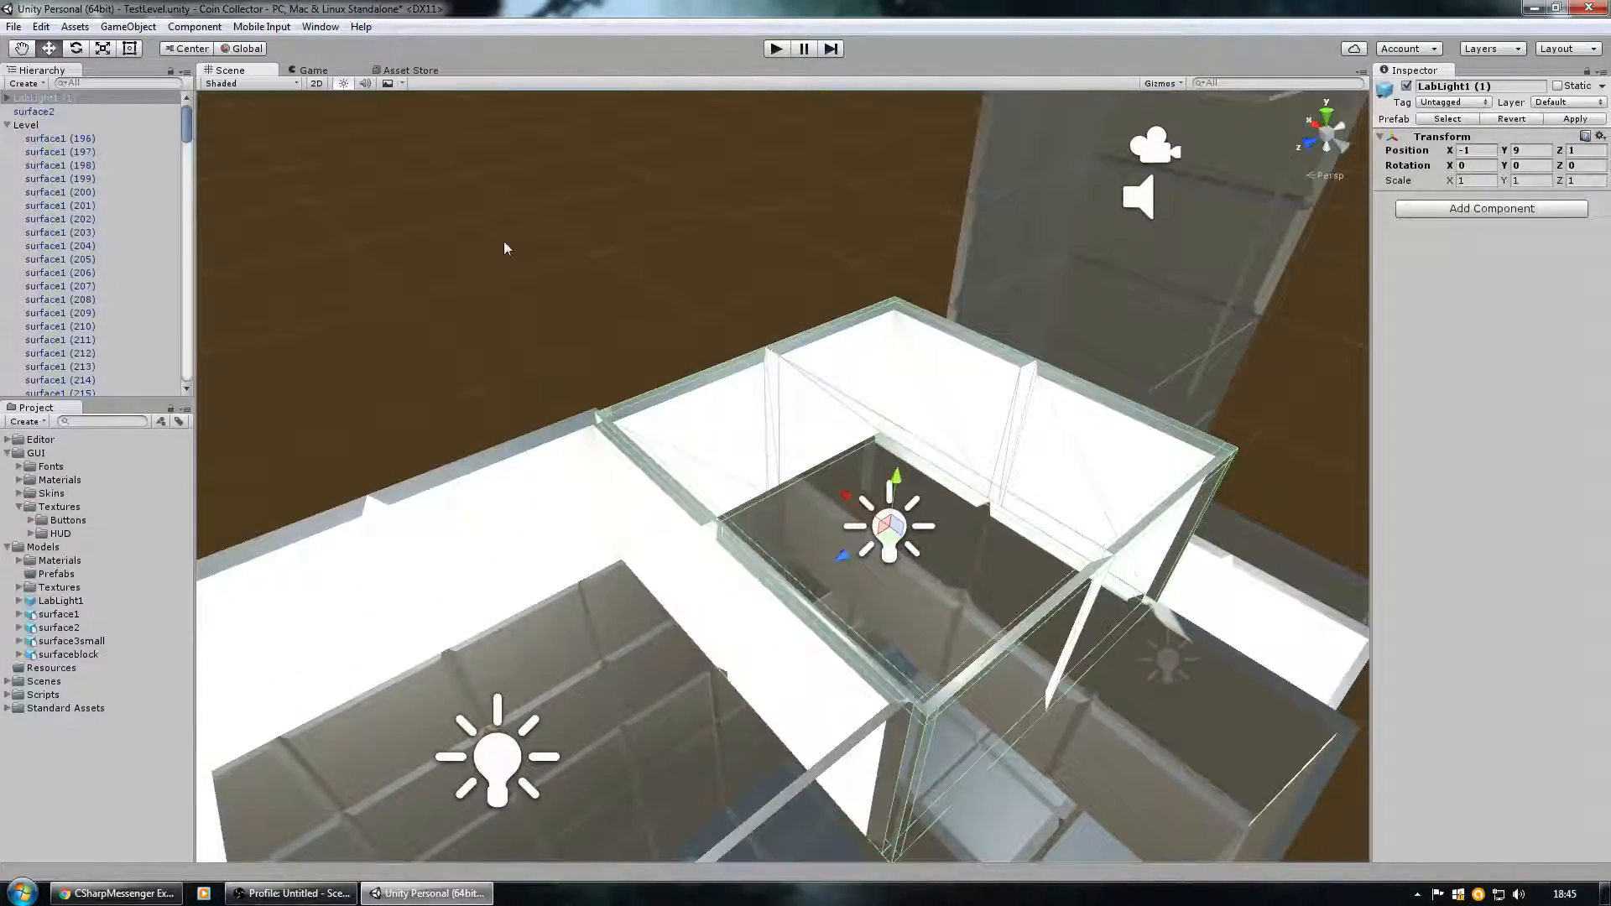
Reopen the snap settings and delete the placed LabLight1 copy.
left_click(40, 26)
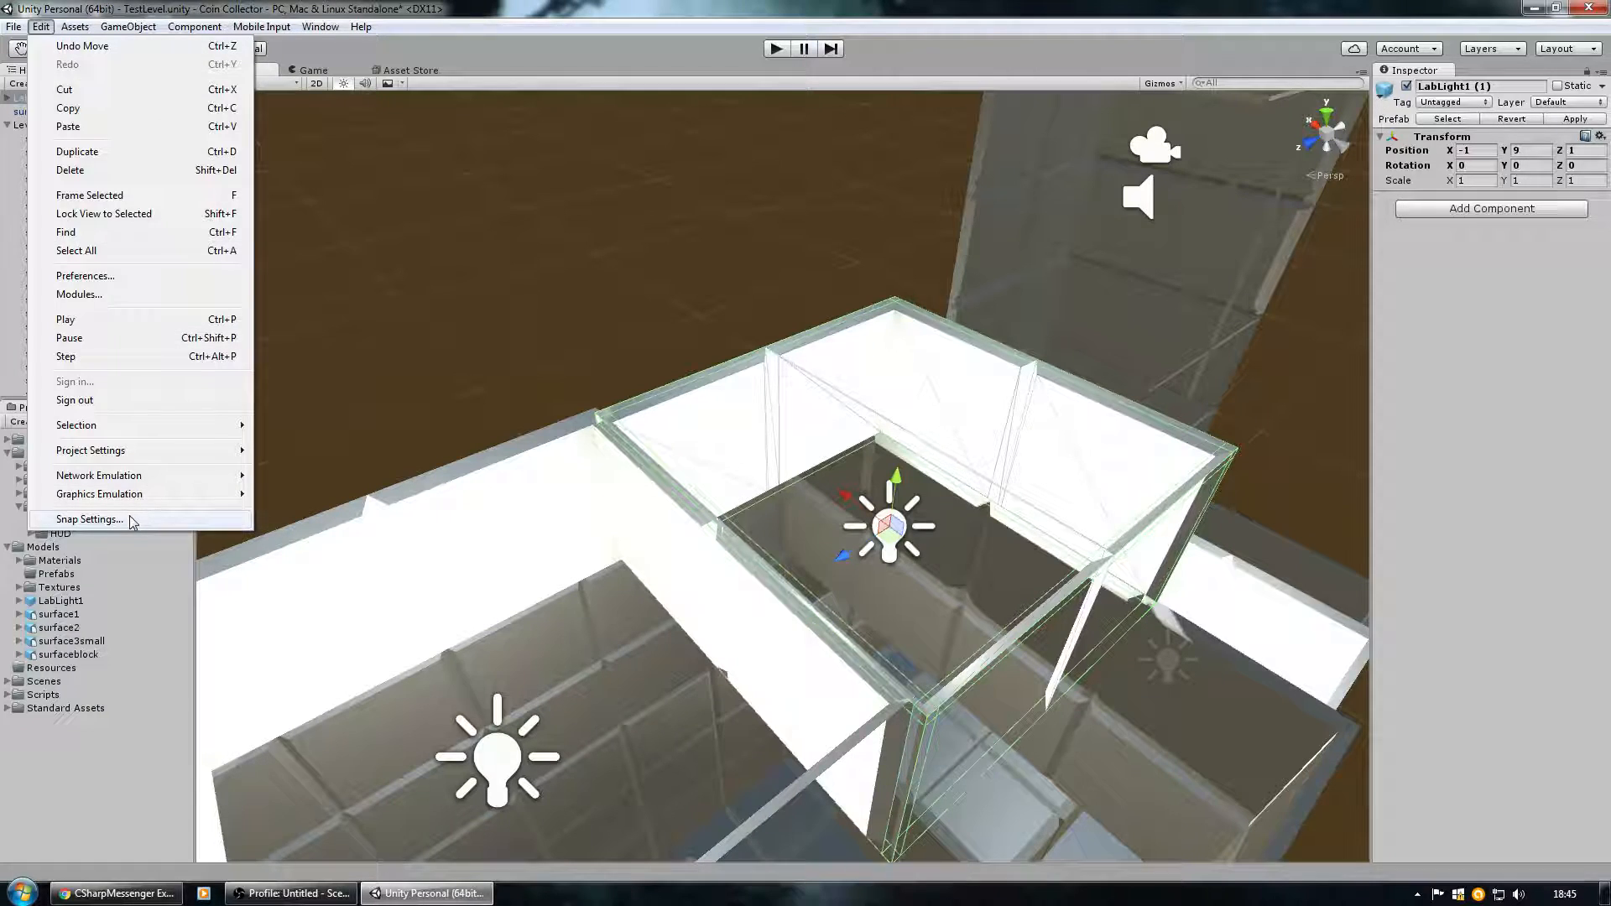
left_click(89, 519)
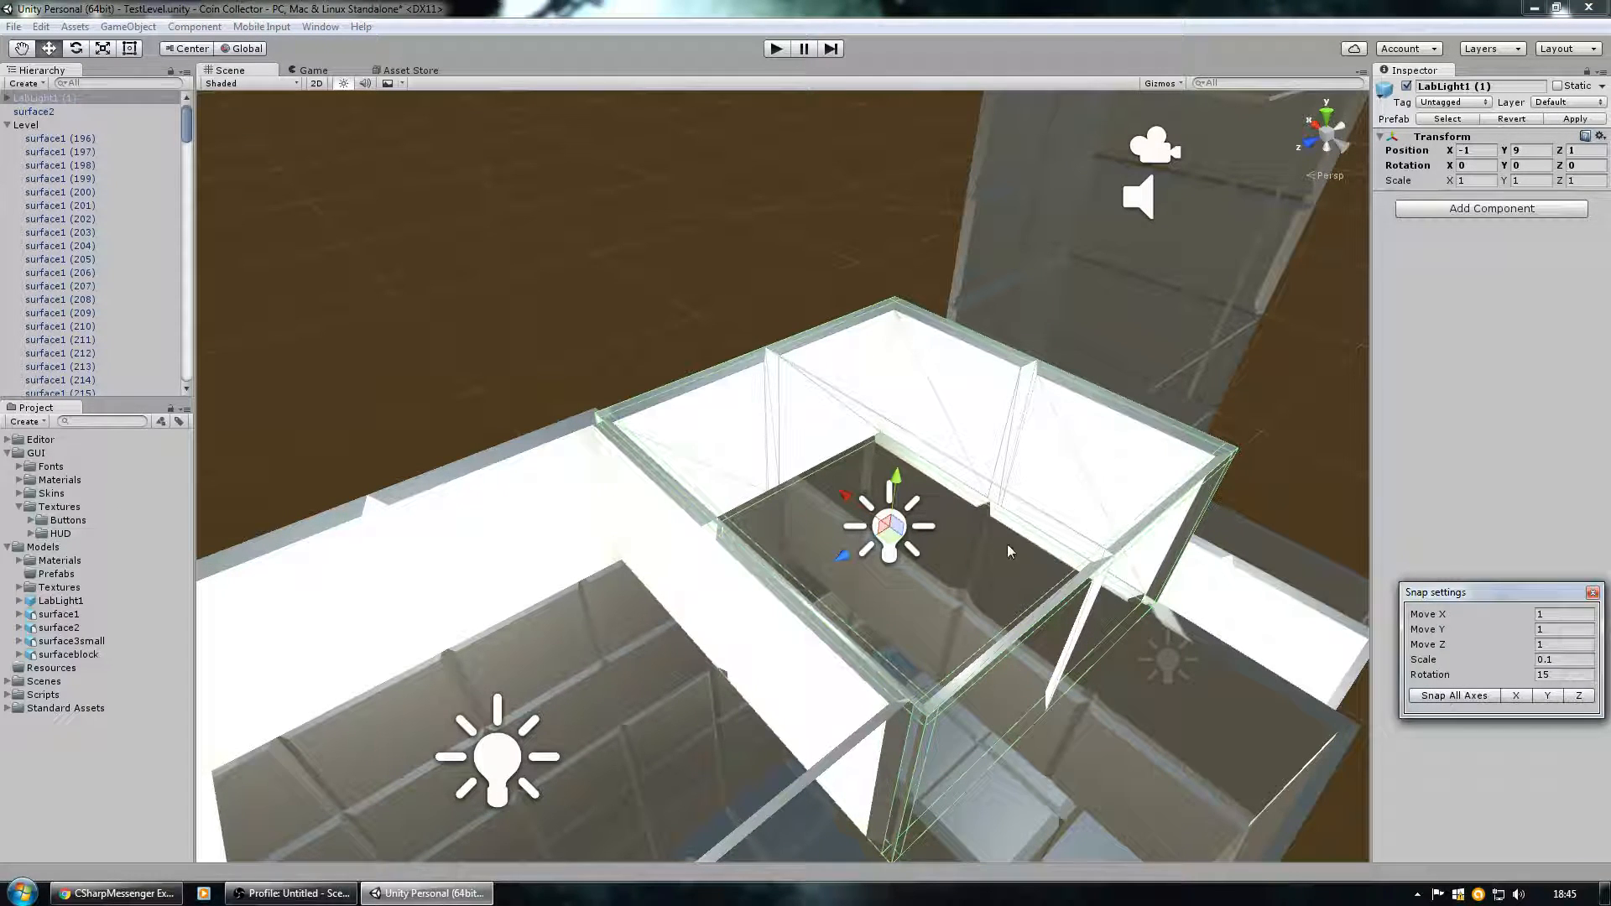
left_click(888, 542)
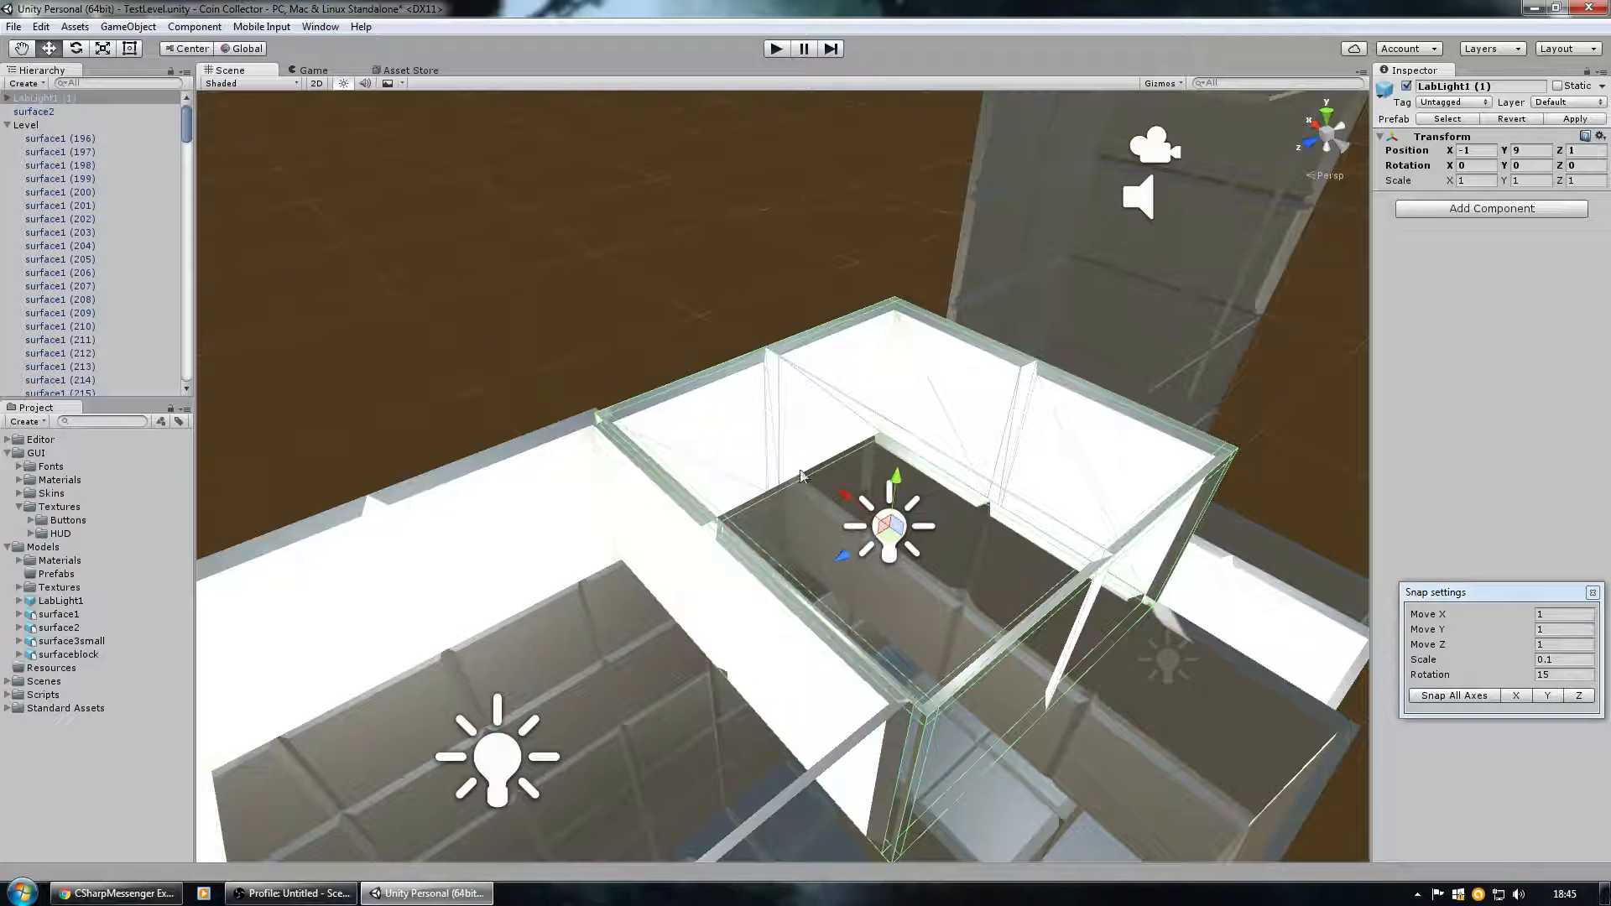
key("Delete")
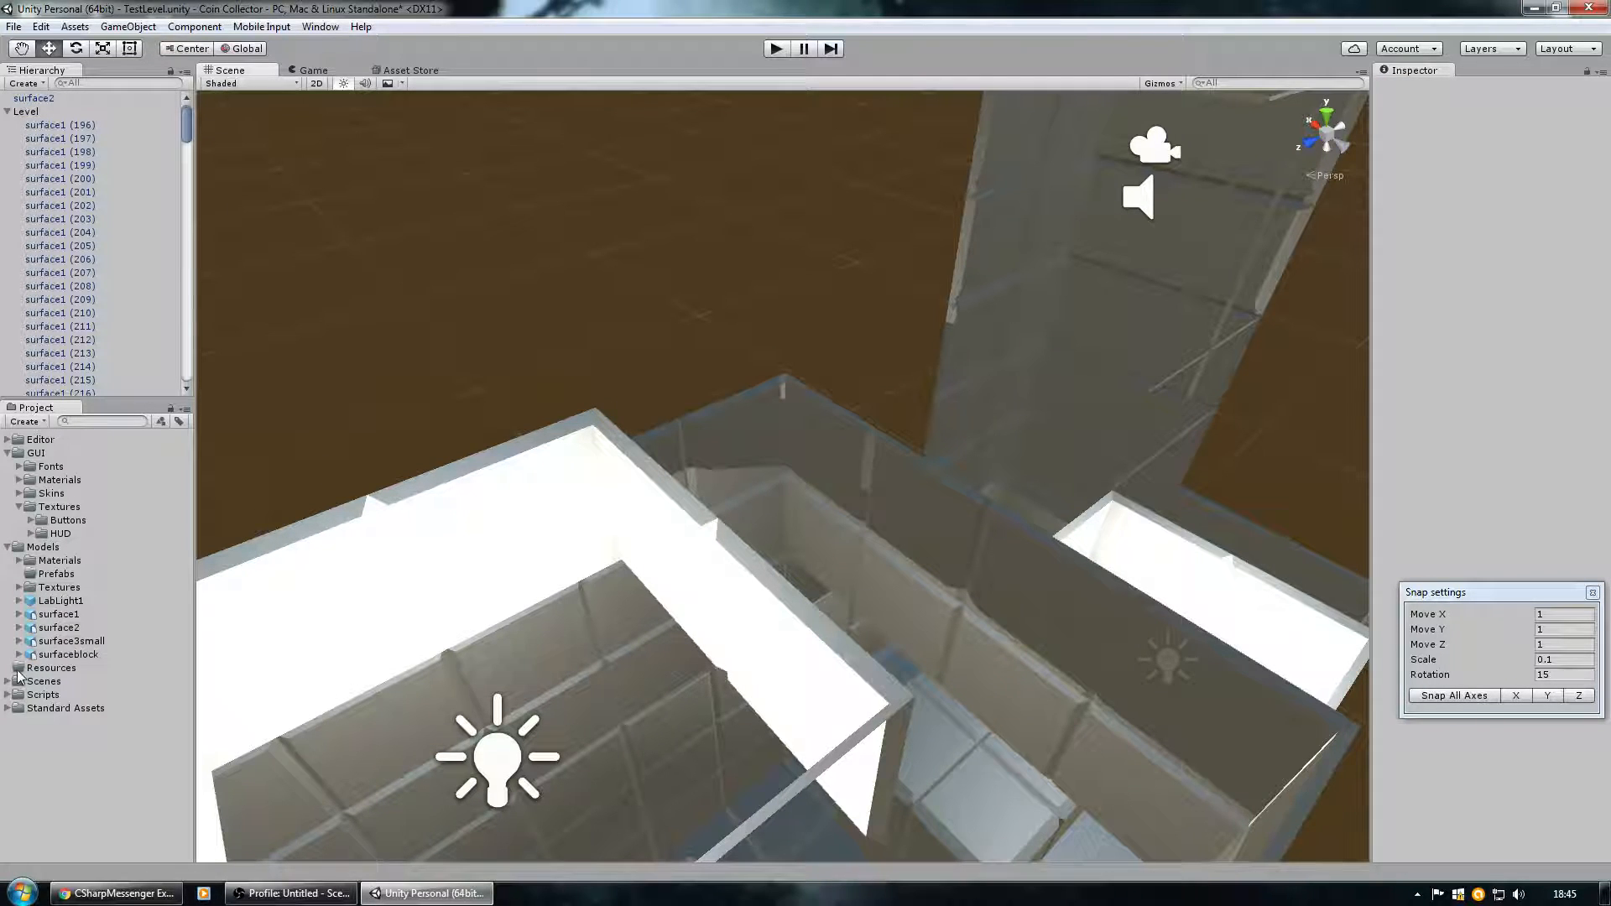
Snap Area Light (1) inside the scene's LabLight1 object to the grid on all axes.
left_click(506, 786)
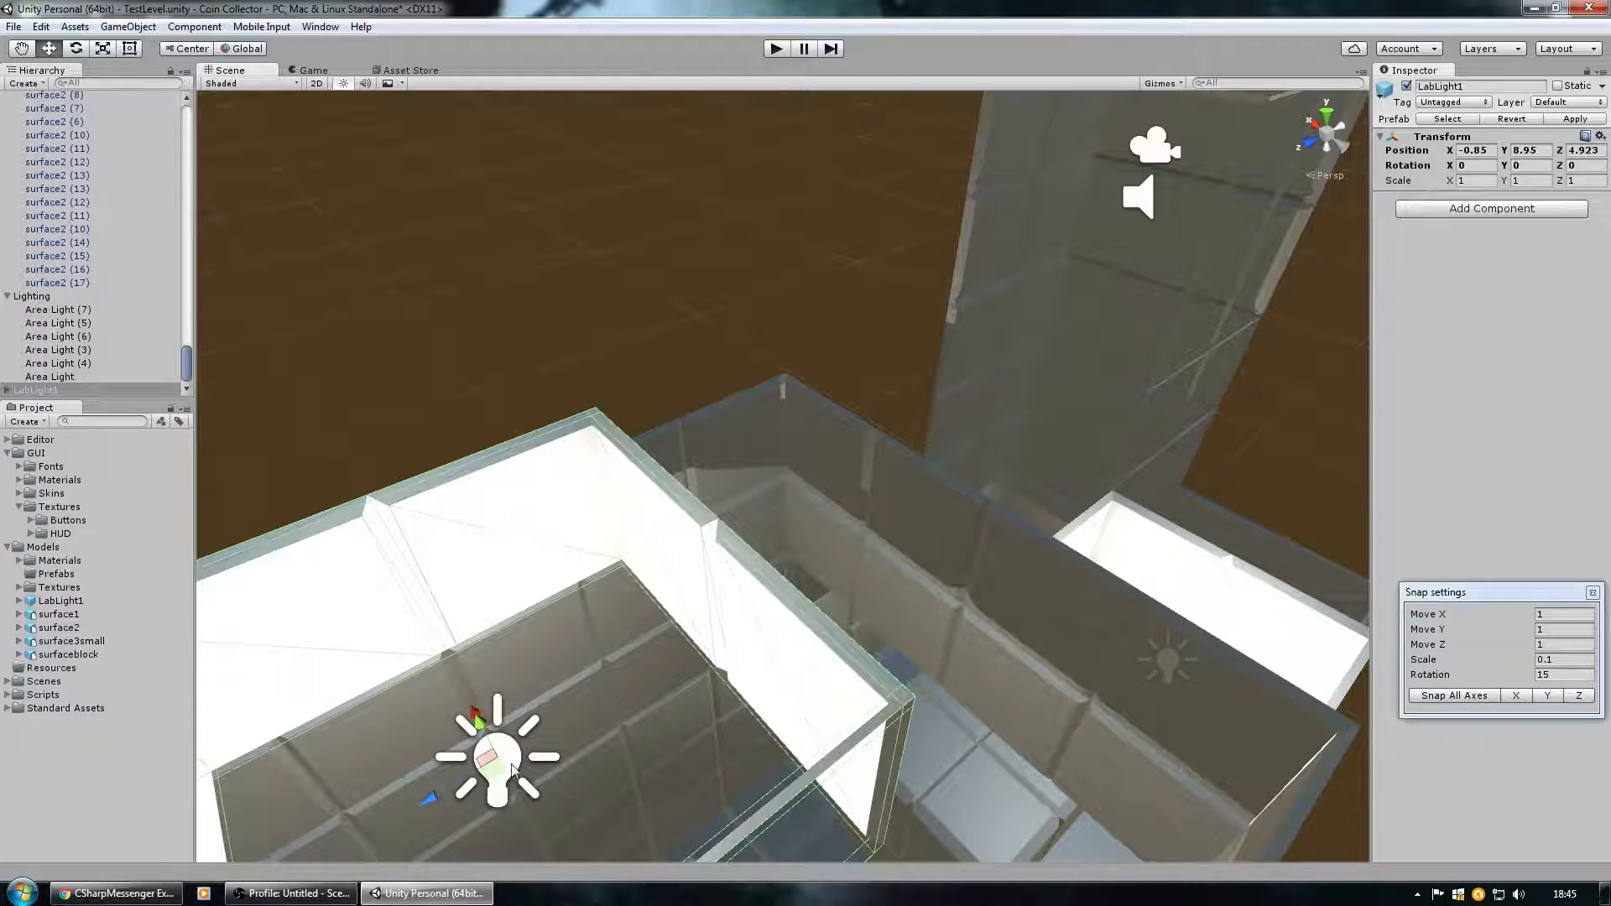
left_click(507, 756)
right_click_drag(509, 634, 483, 659)
left_click(73, 391)
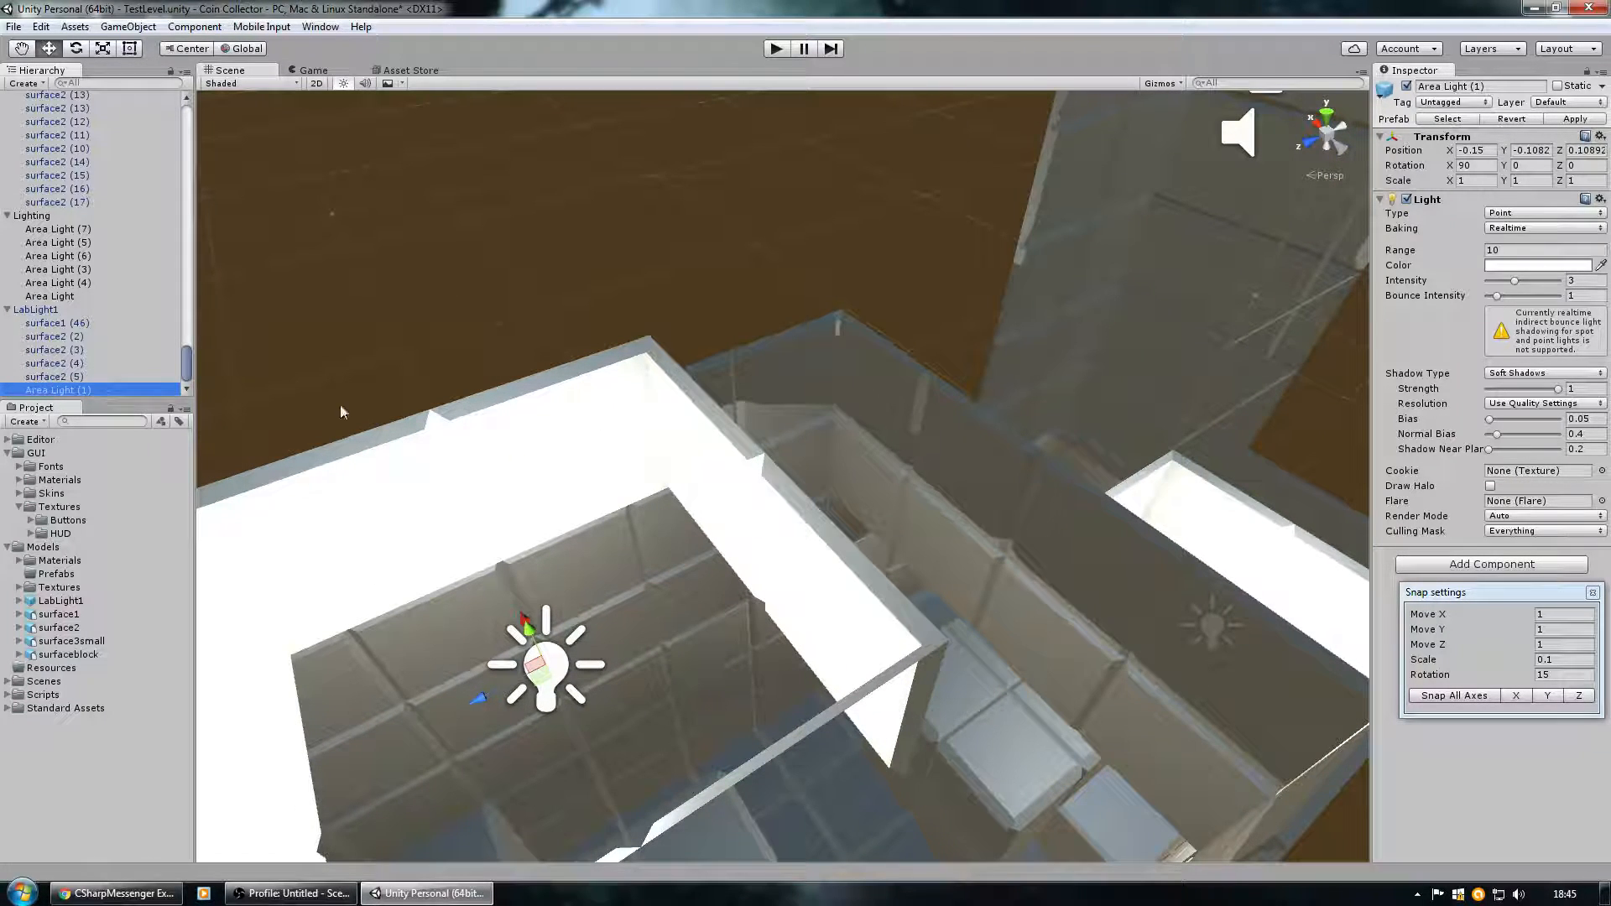
left_click(42, 26)
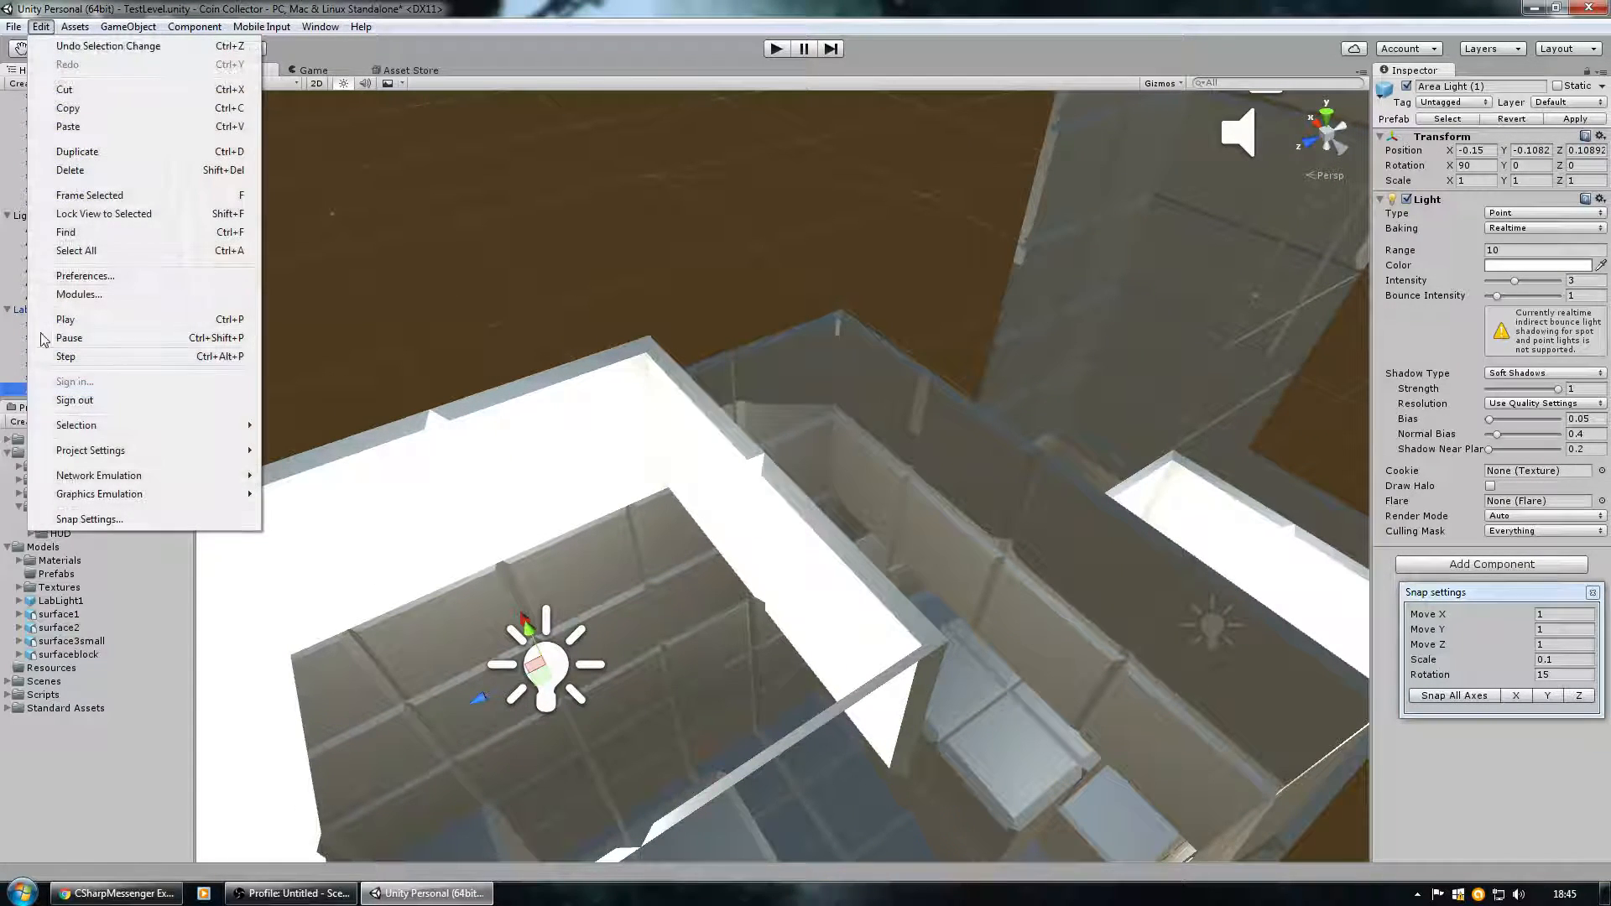
left_click(84, 517)
left_click(1446, 697)
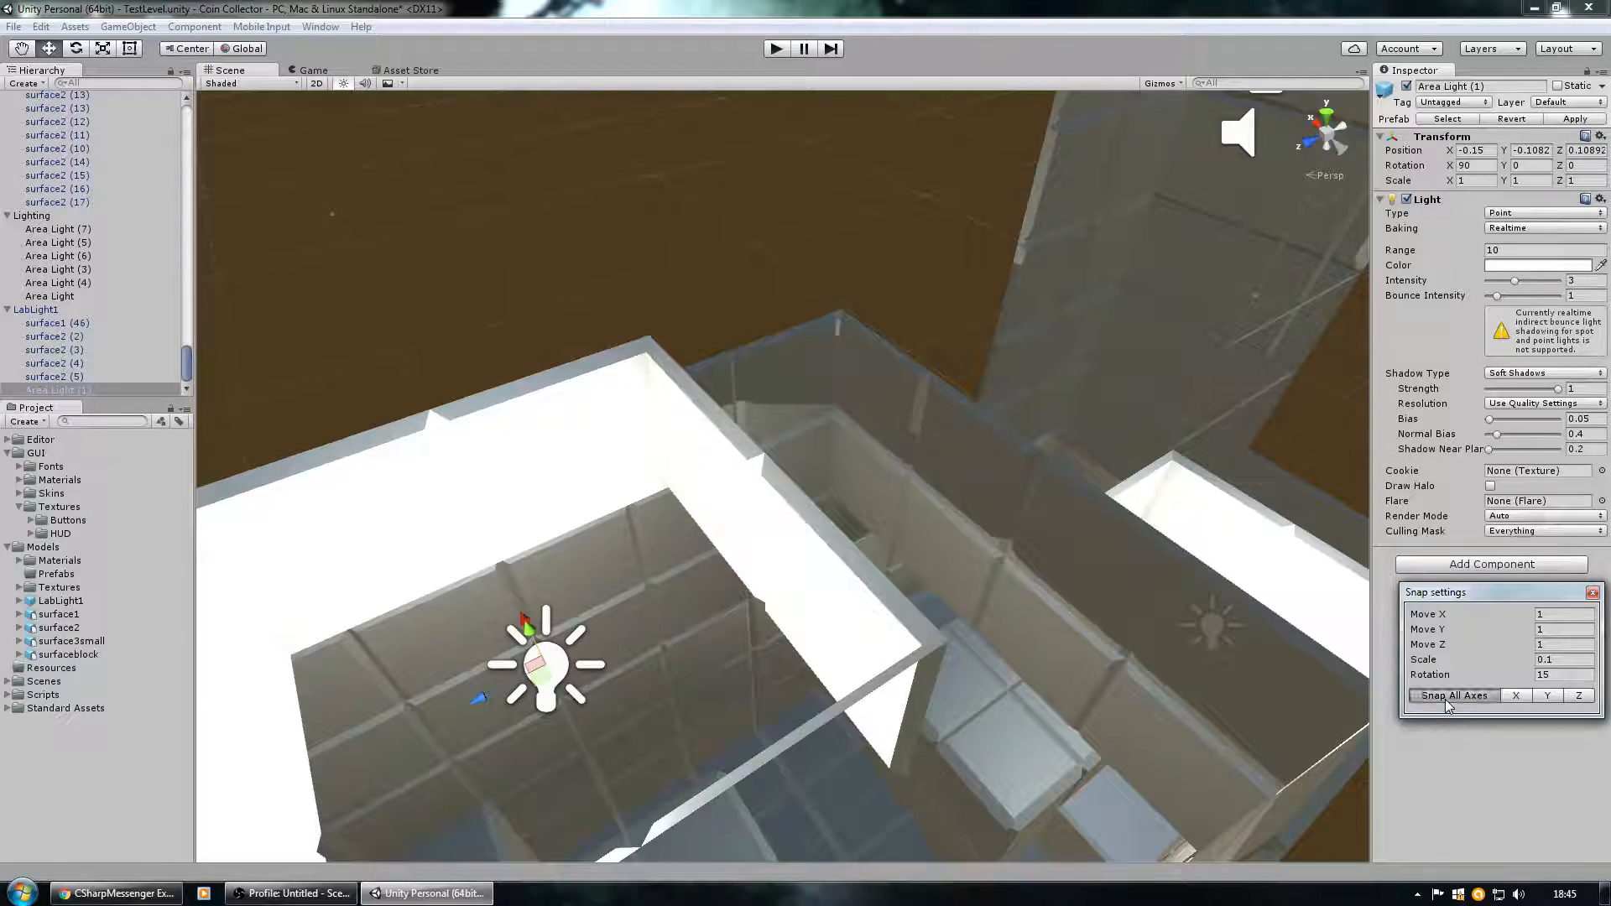
Place a copy of LabLight1 in the level, snap it on all axes and move it to X -1, Y 9, Z 1.
right_click_drag(619, 464, 546, 471)
left_click_drag(35, 310, 855, 223)
left_click(42, 27)
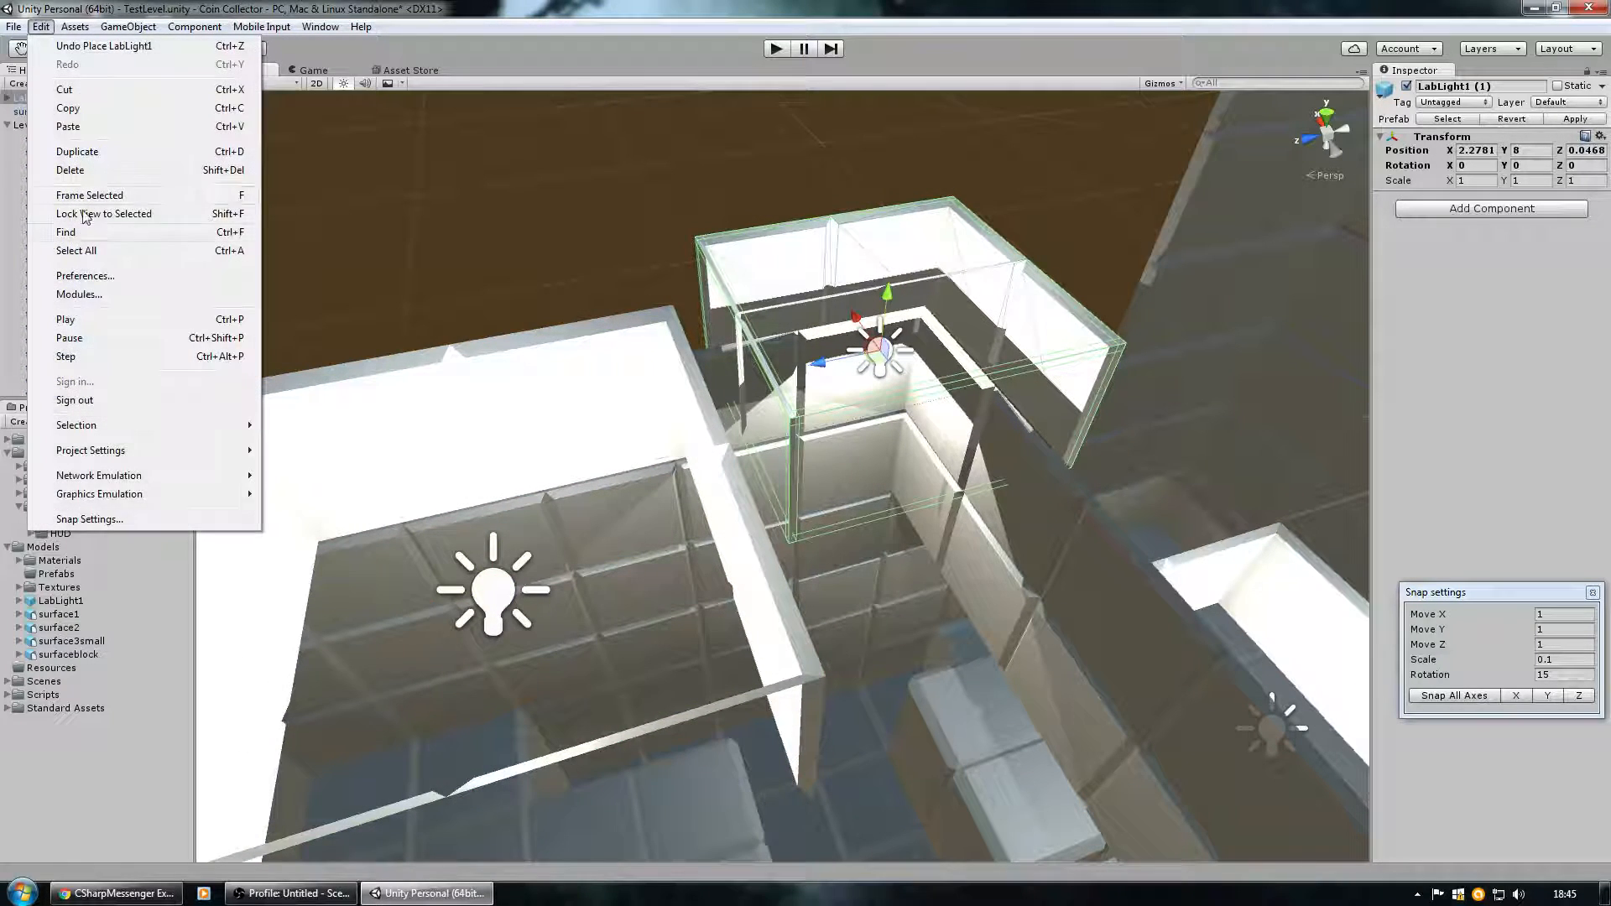
left_click(92, 519)
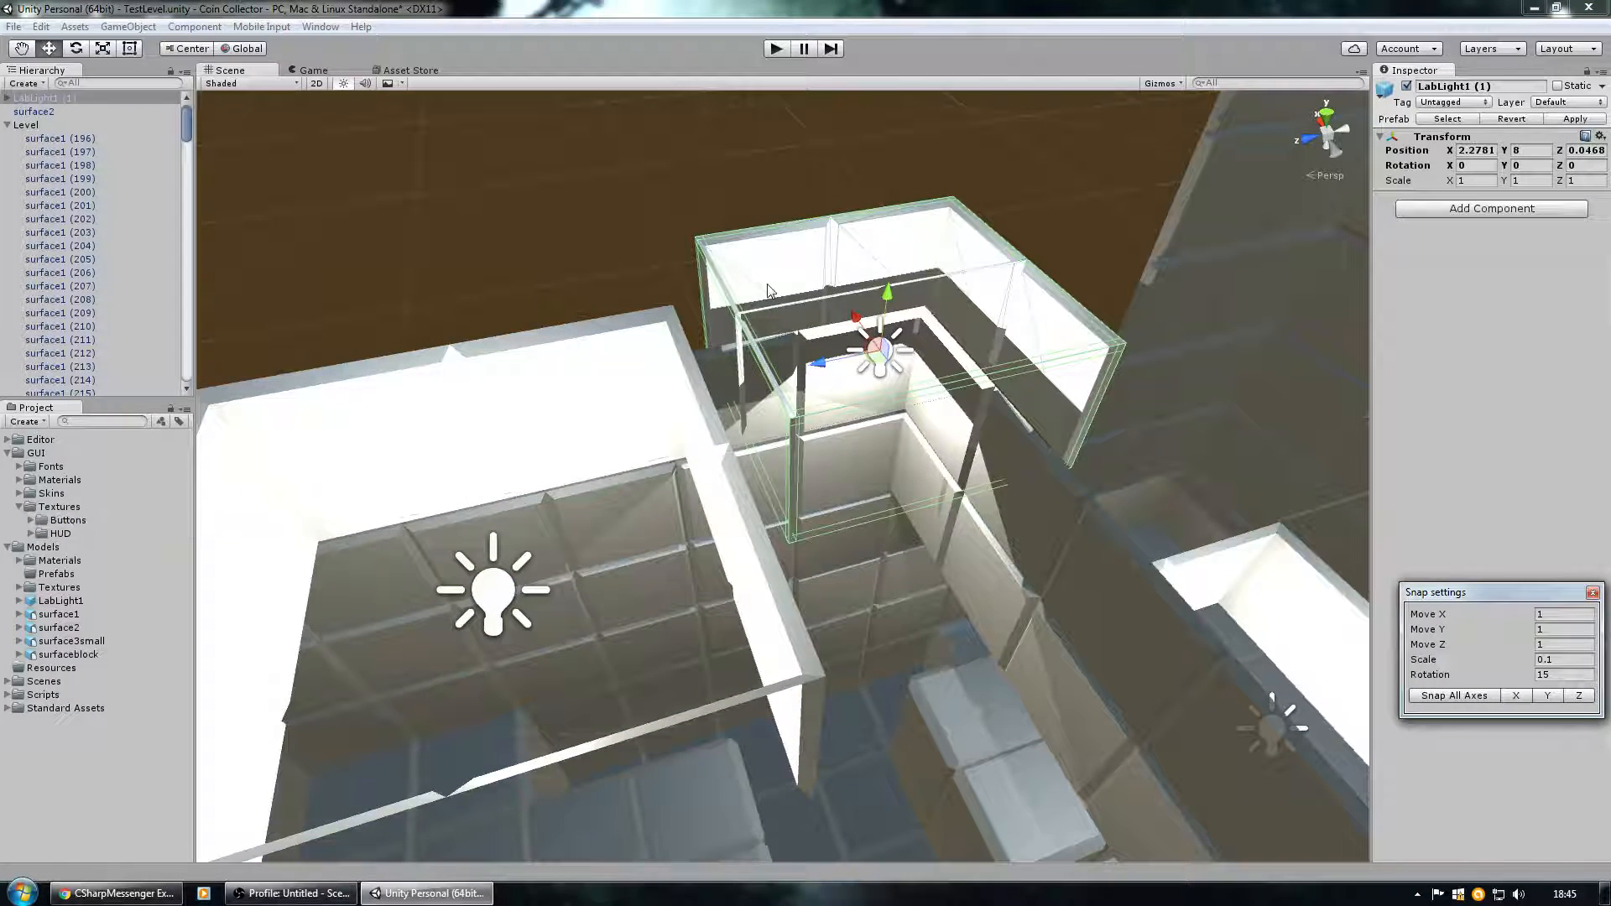
left_click(1429, 700)
left_click_drag(891, 309, 951, 407, "ctrl")
left_click_drag(983, 470, 916, 480, "ctrl")
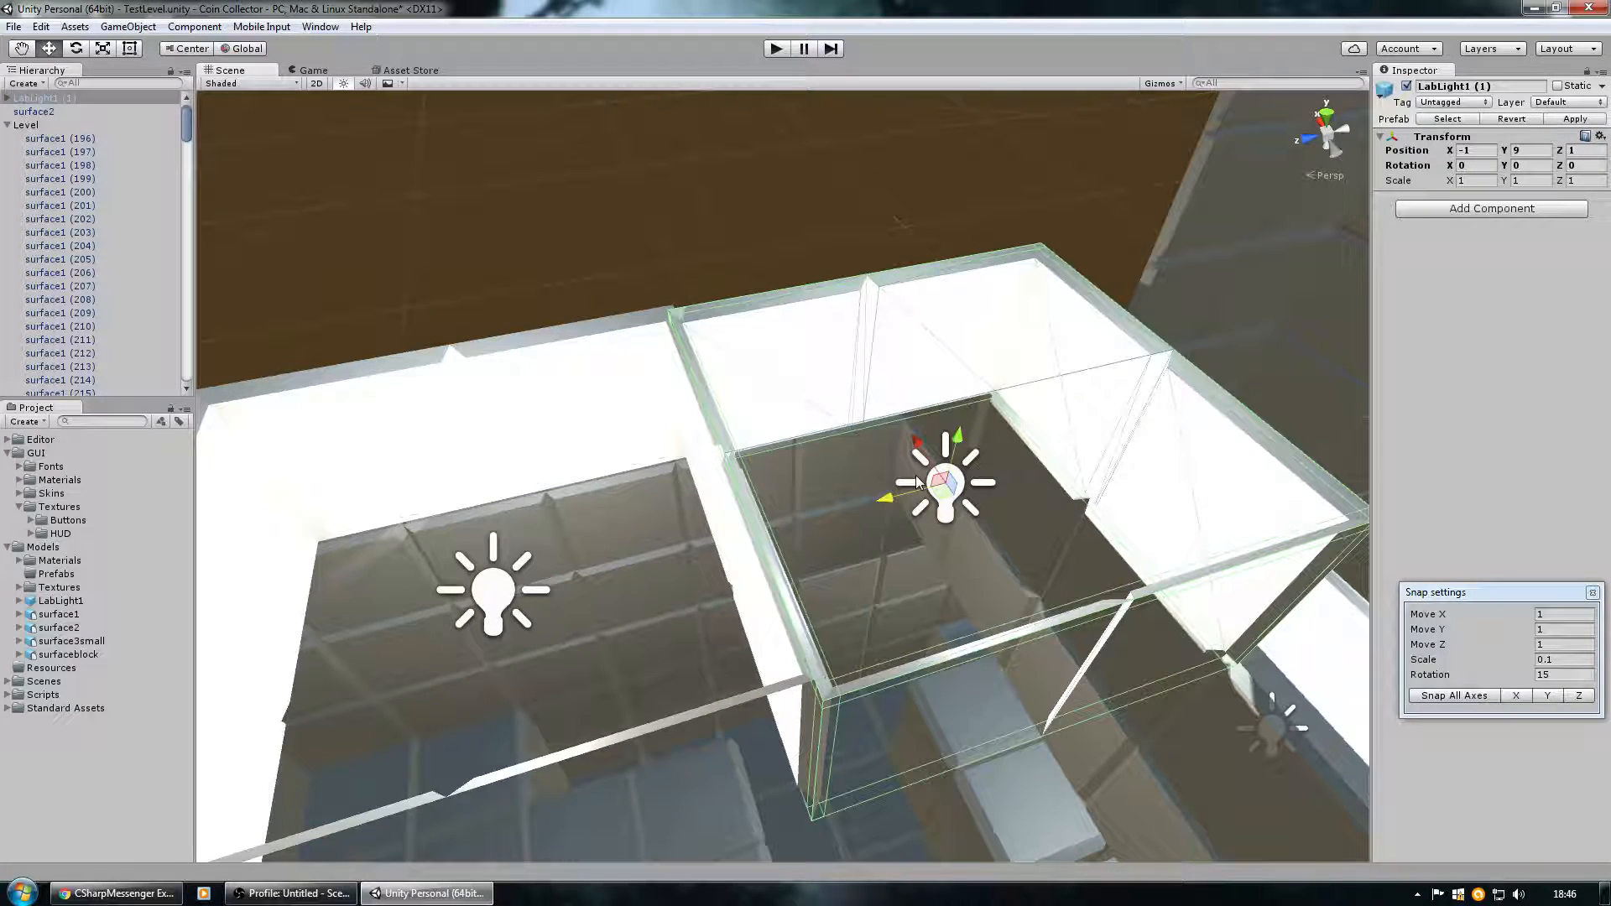
Close the snap settings and delete the LabLight1 copy beside the original shaft.
left_click(41, 26)
left_click(95, 520)
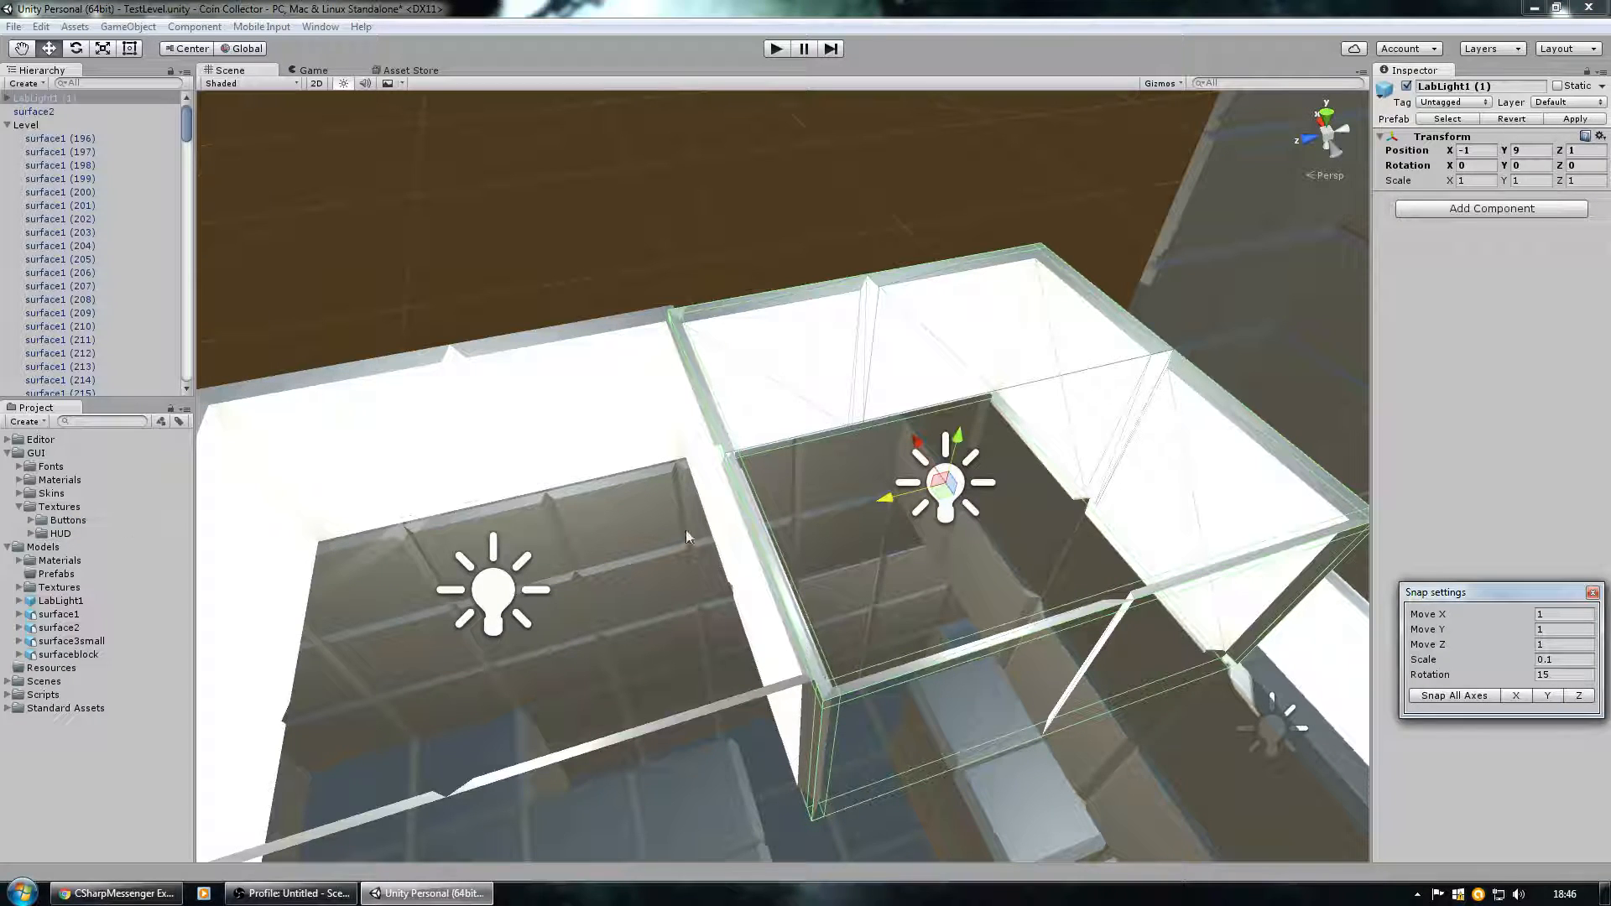
left_click(1592, 592)
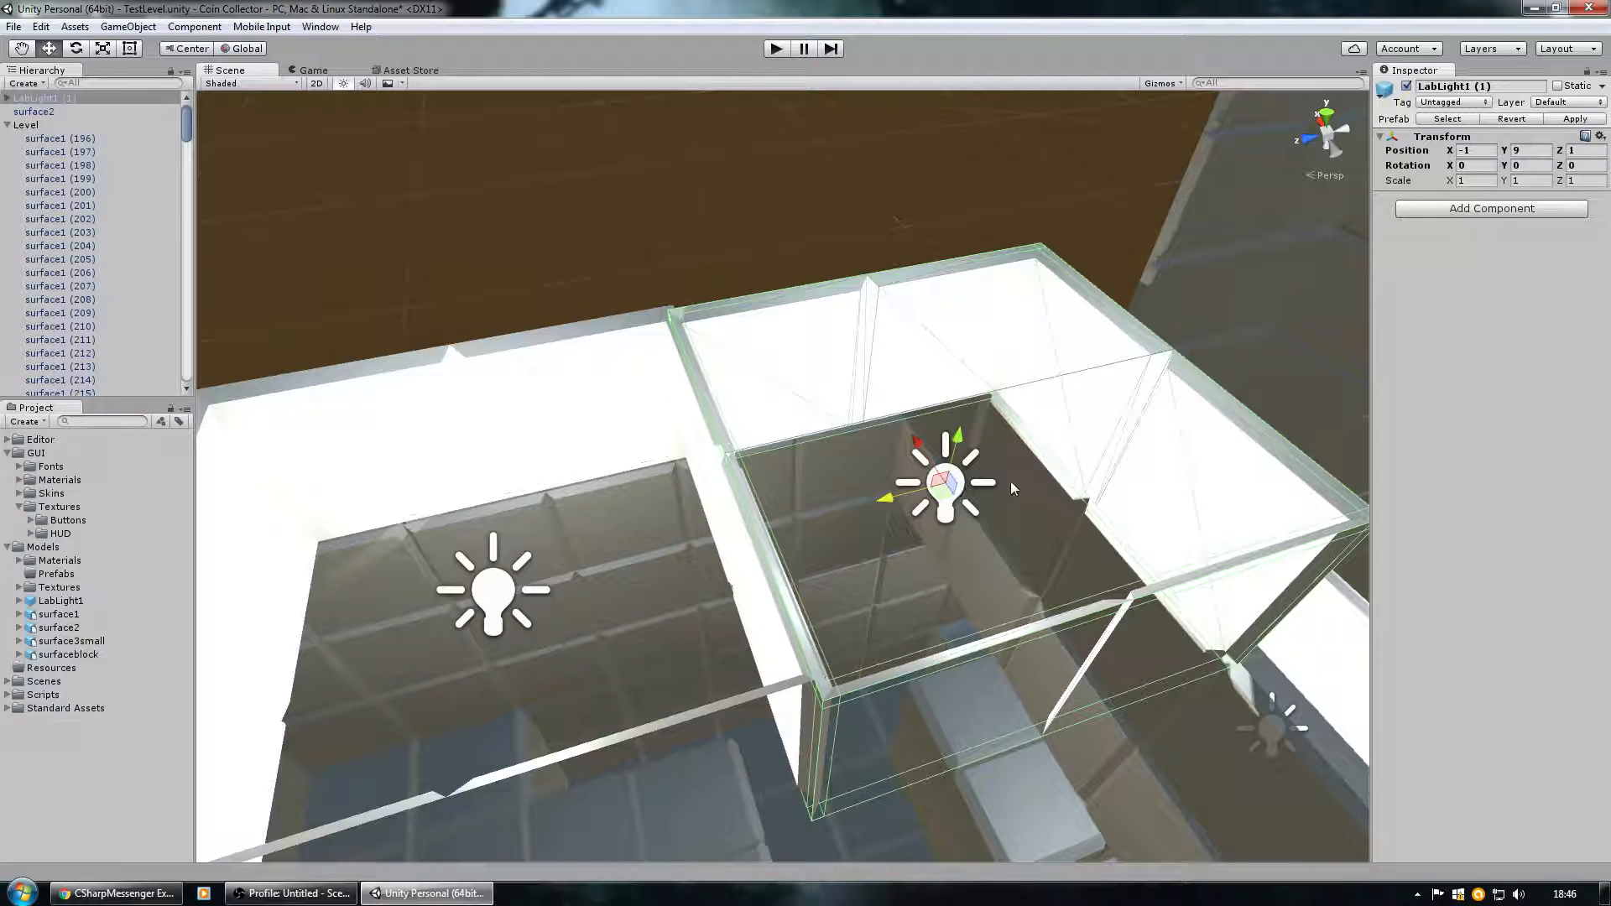
key("Delete")
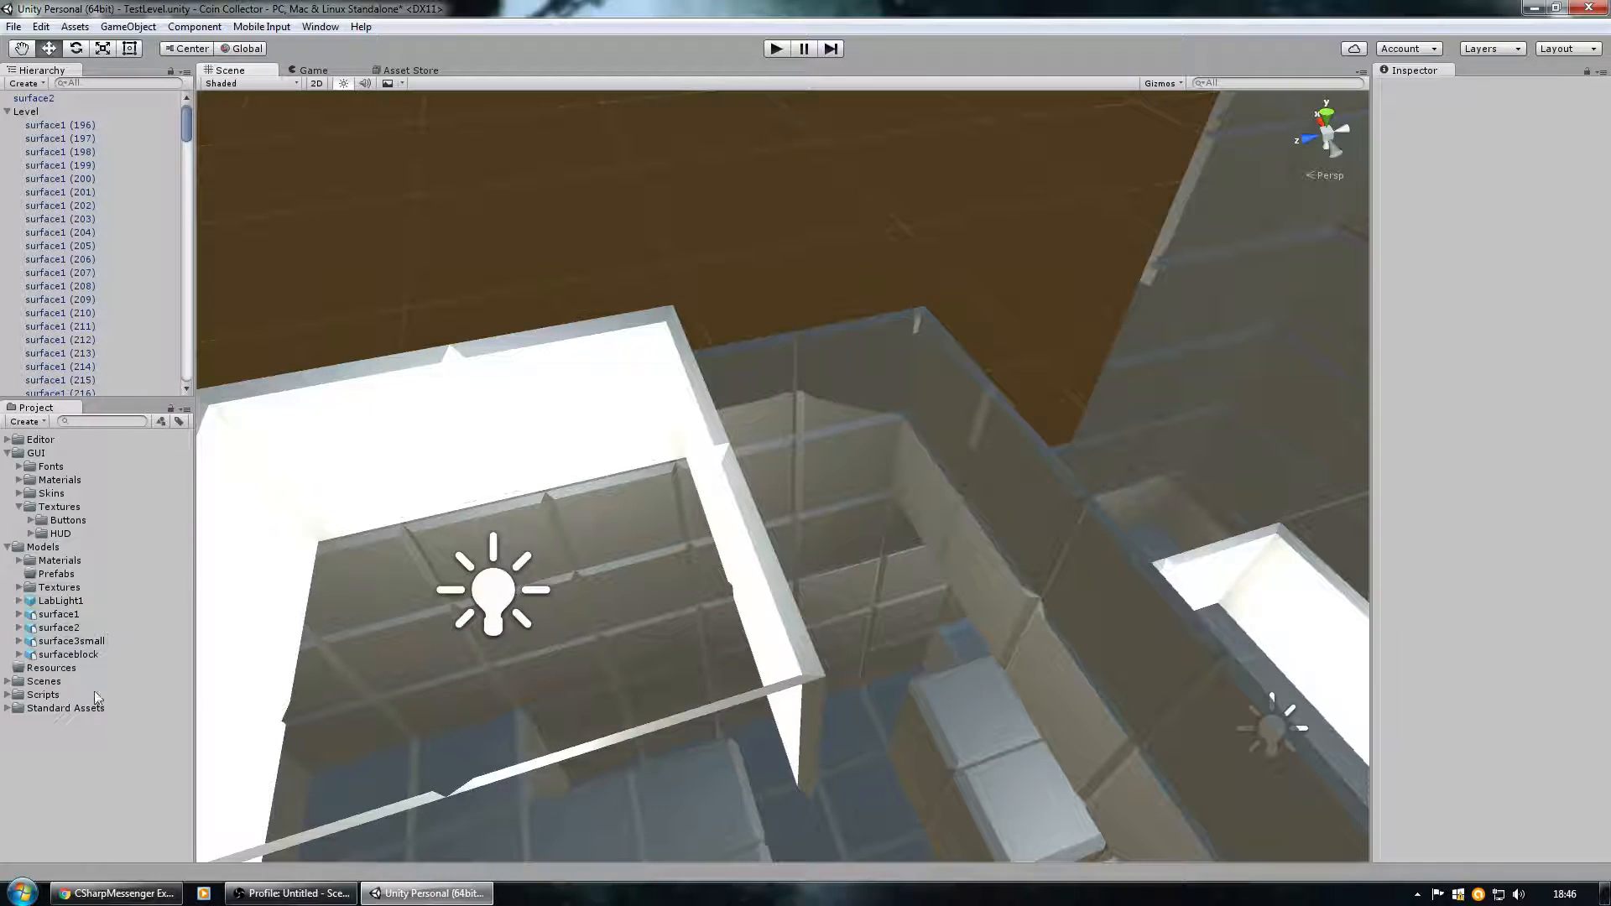
Try to delete Area Light (1) from inside the LabLight1 prefab asset.
left_click(18, 600)
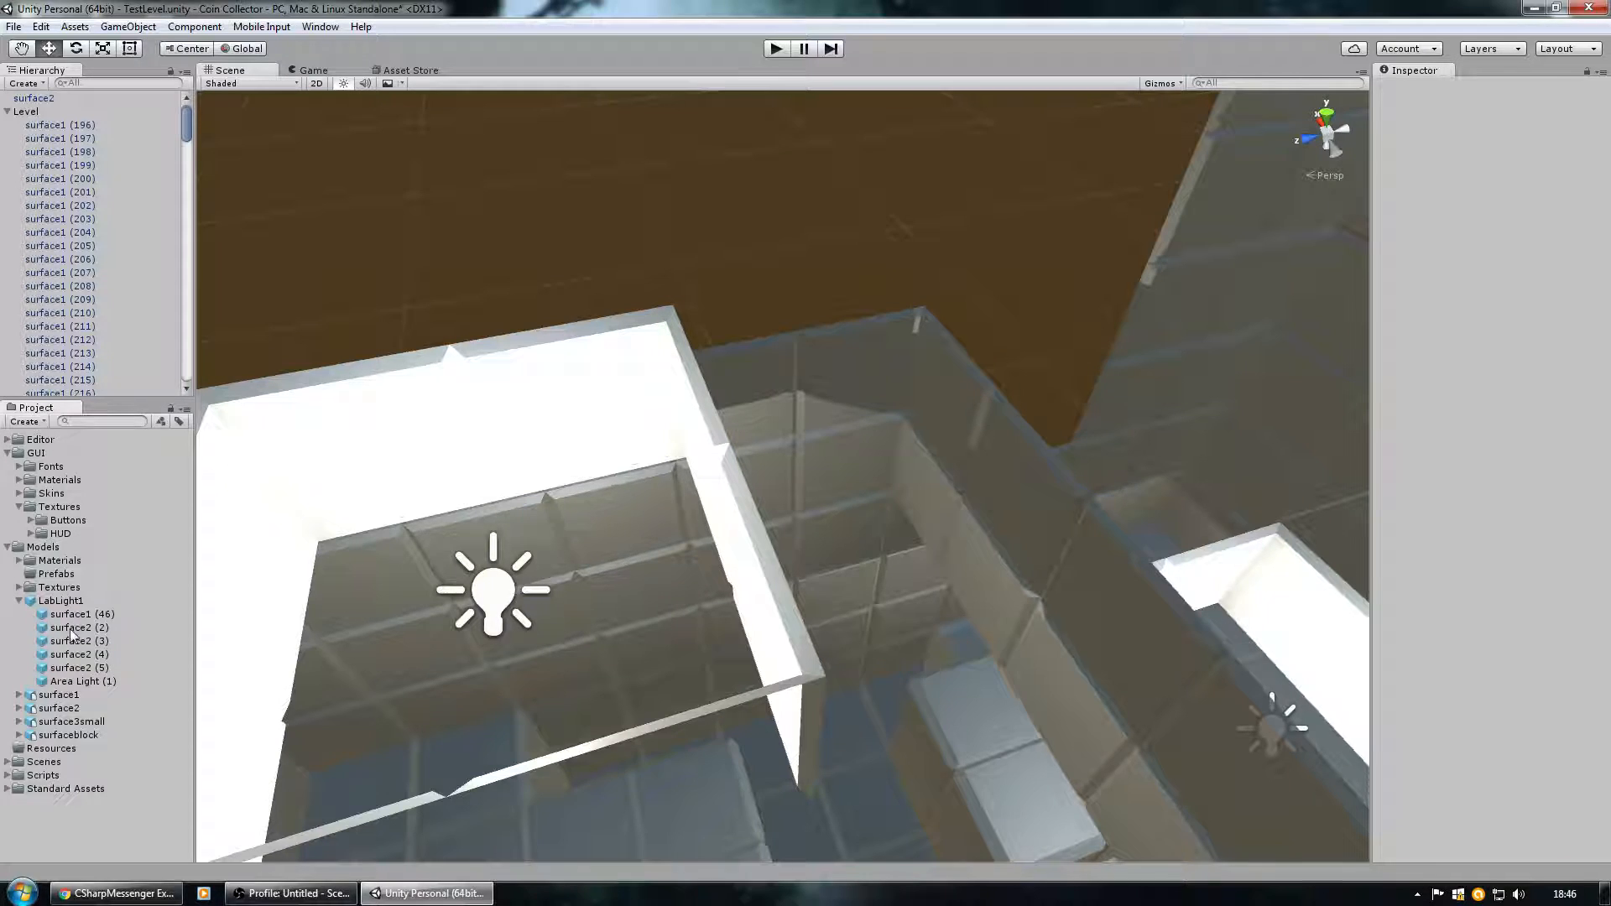
left_click(78, 682)
right_click(82, 684)
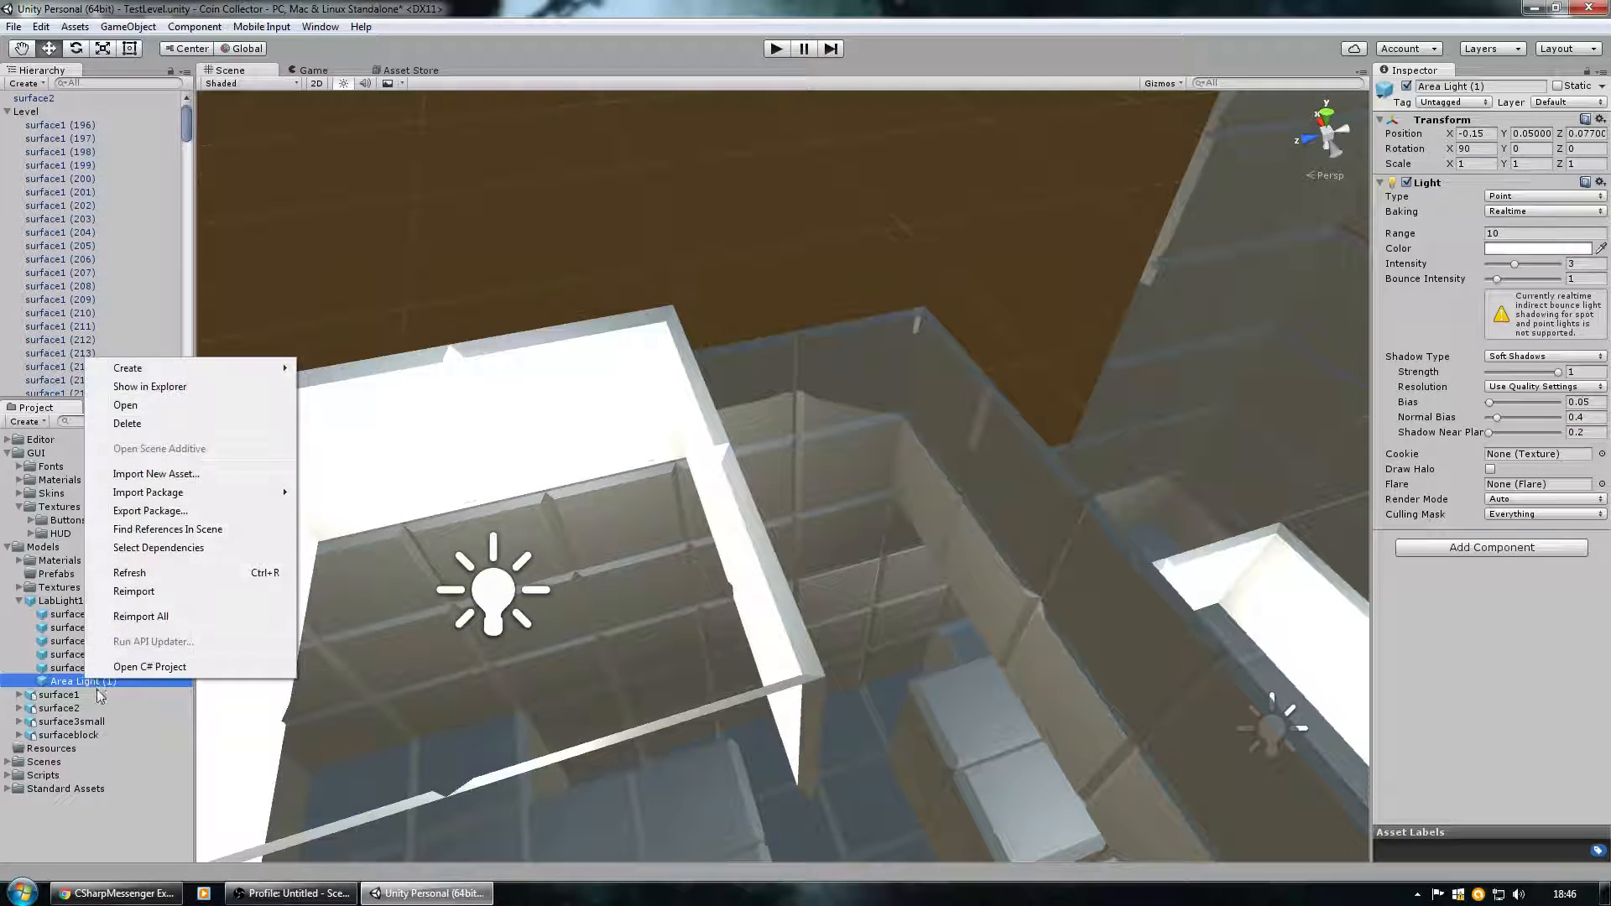
left_click(146, 429)
left_click(79, 669)
left_click(78, 683)
right_click(81, 688)
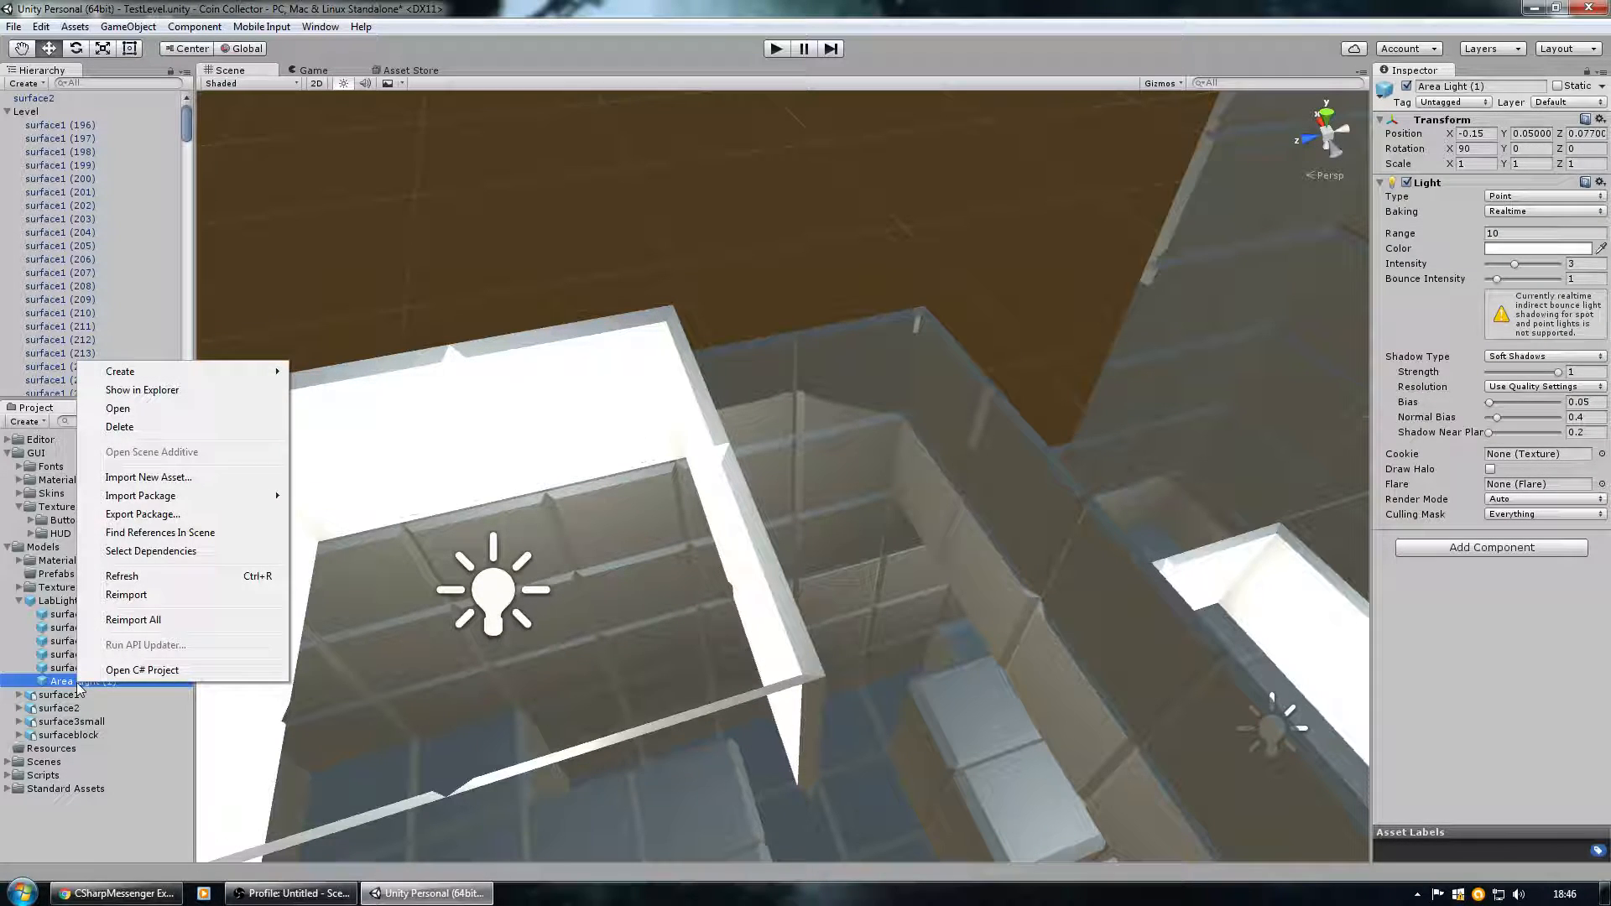
left_click(138, 430)
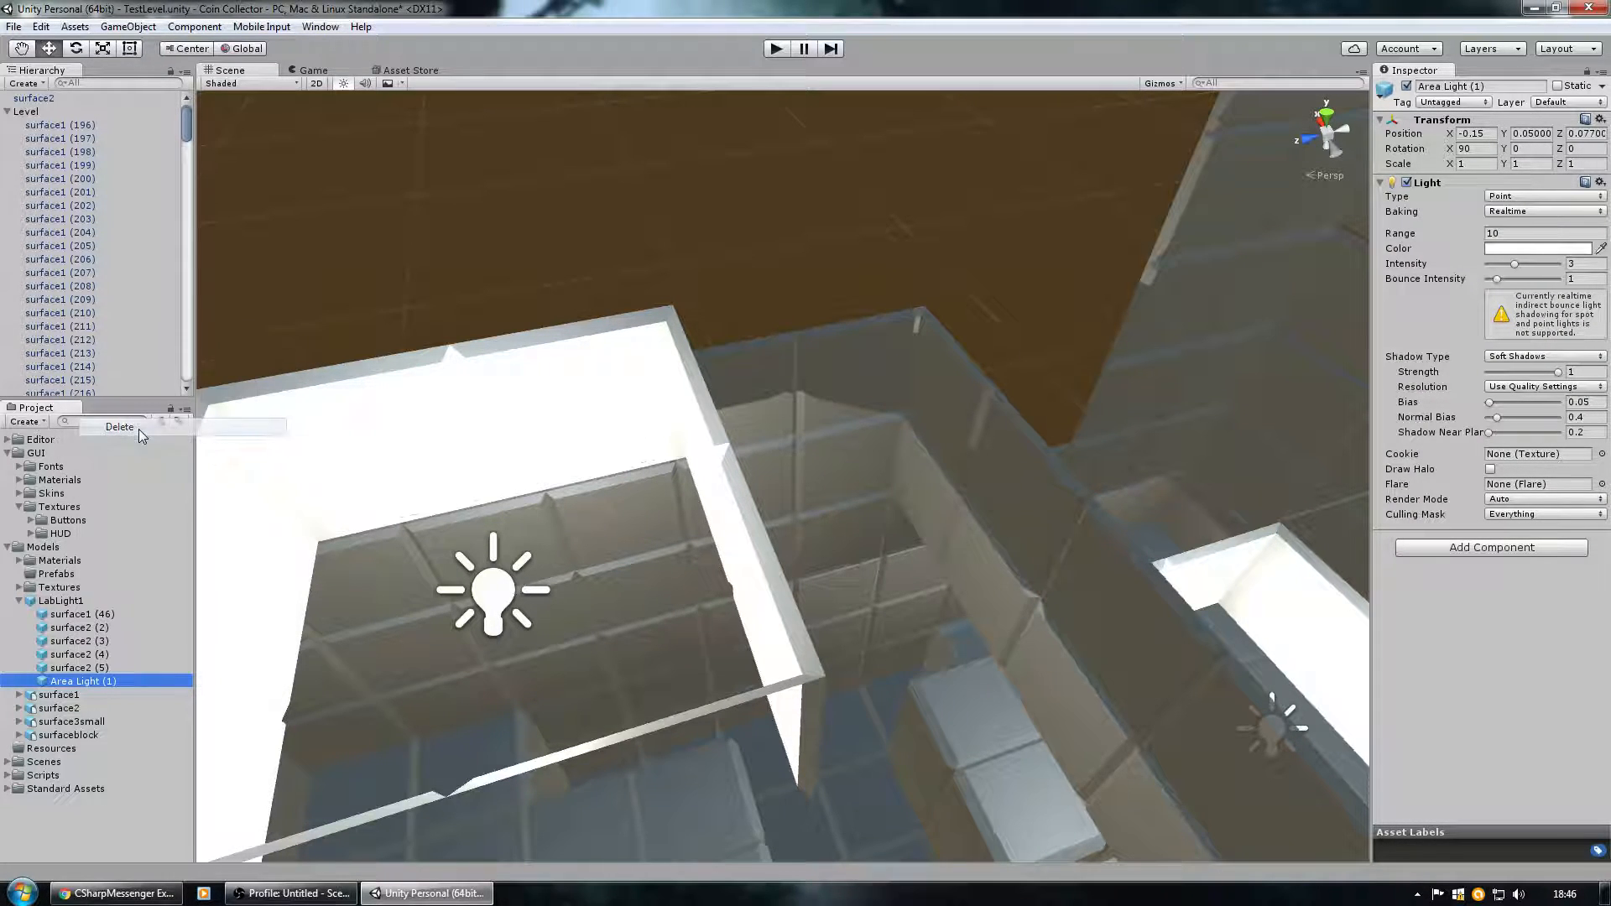
left_click(42, 601)
left_click(20, 602)
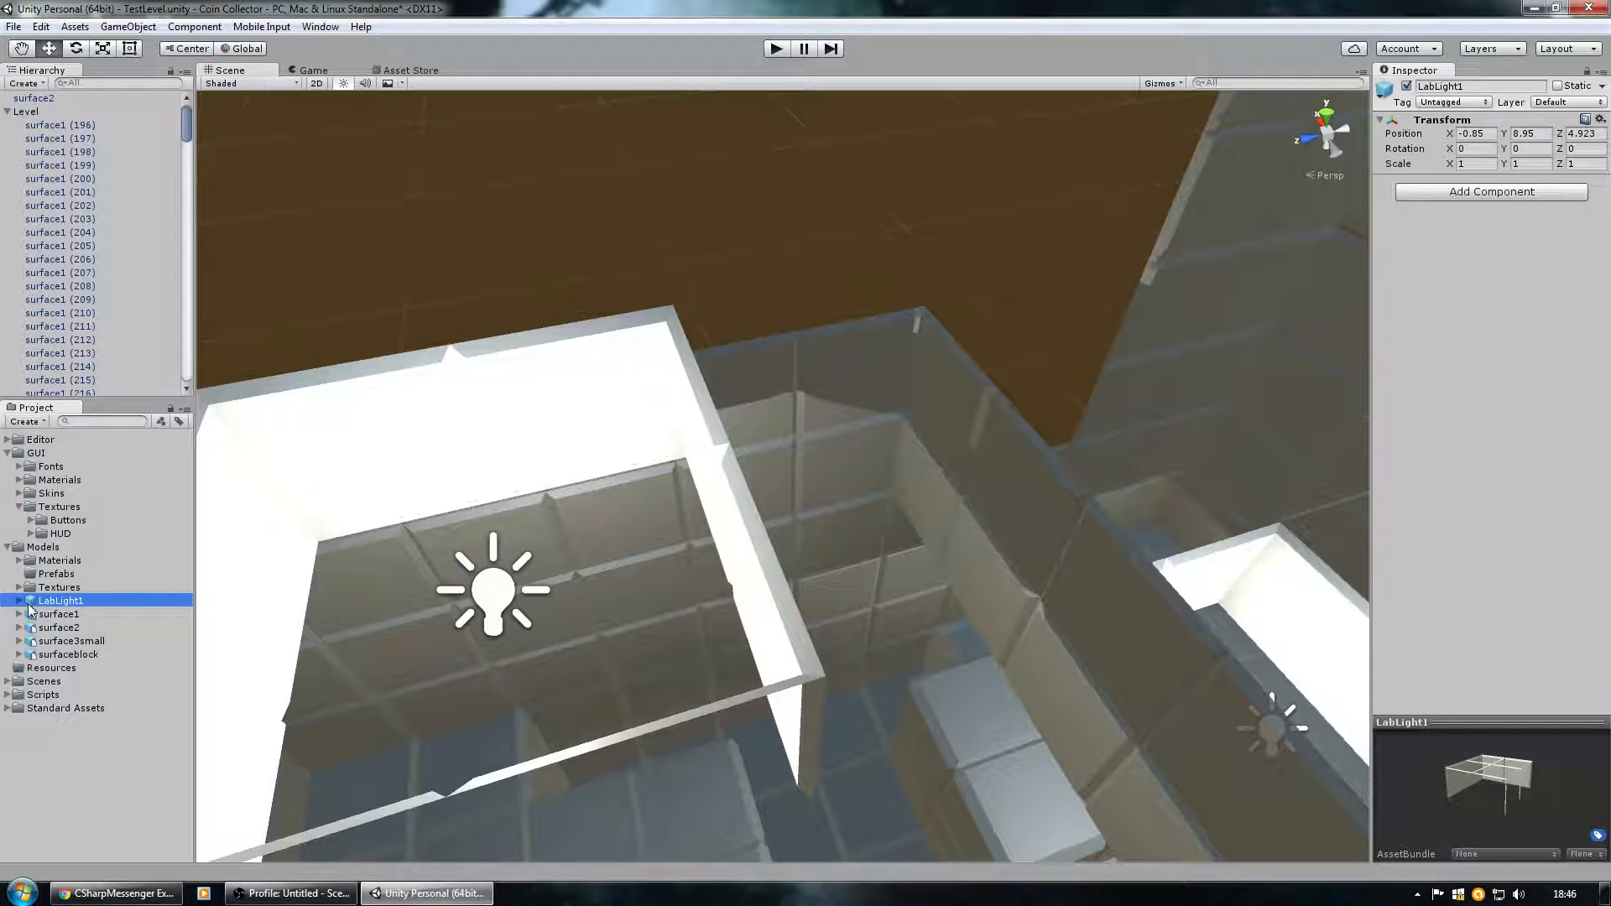
right_click(44, 607)
left_click(76, 345)
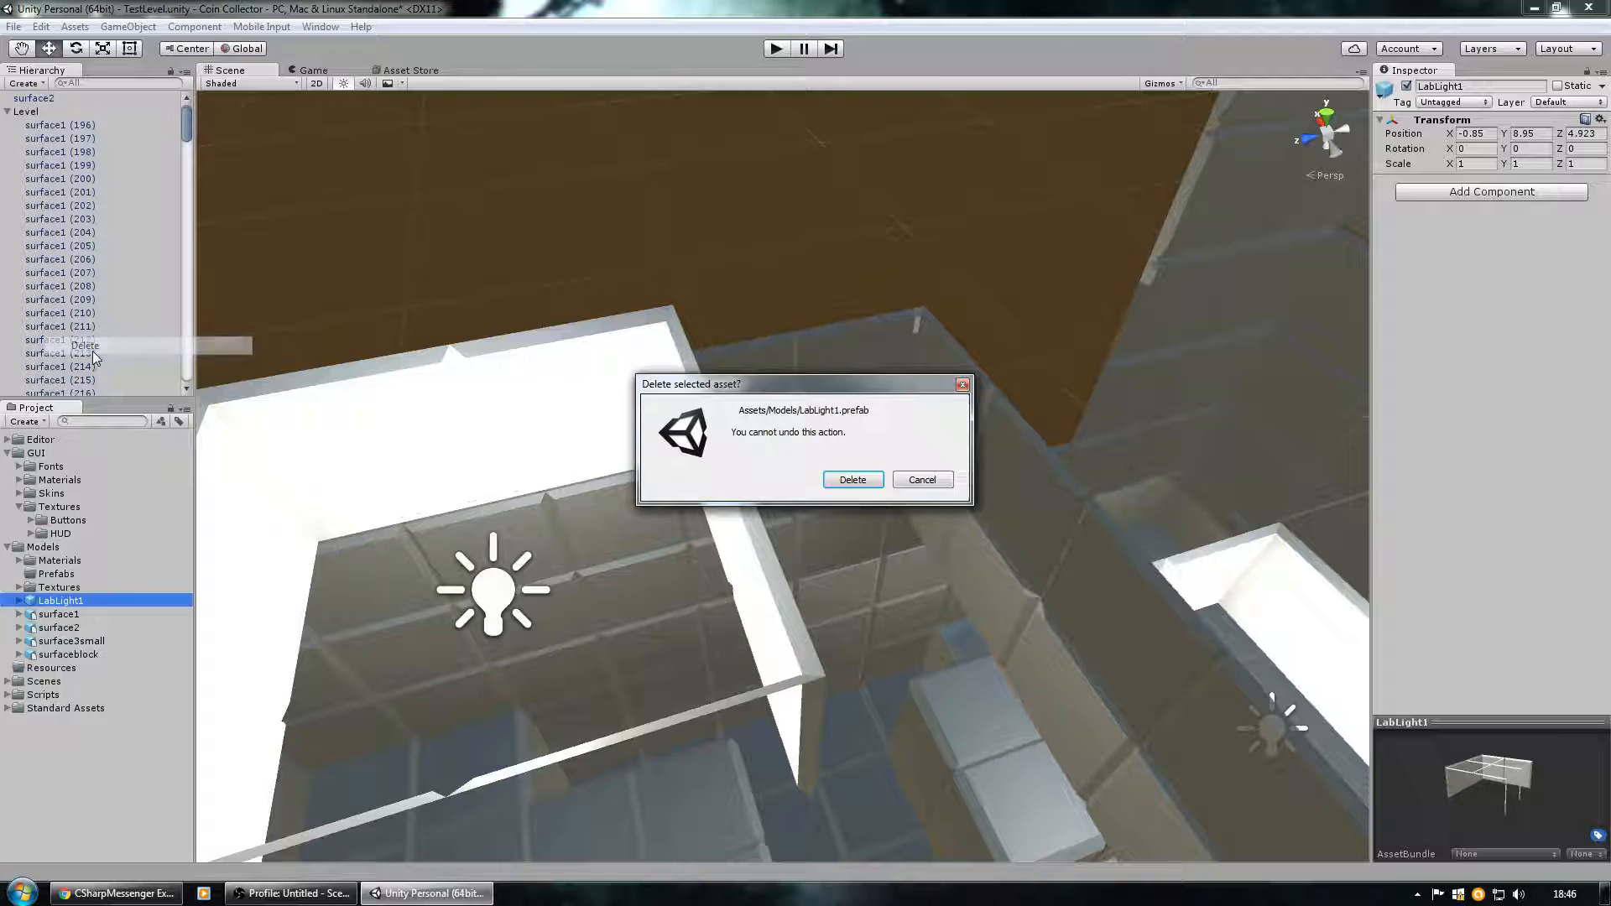
left_click(924, 483)
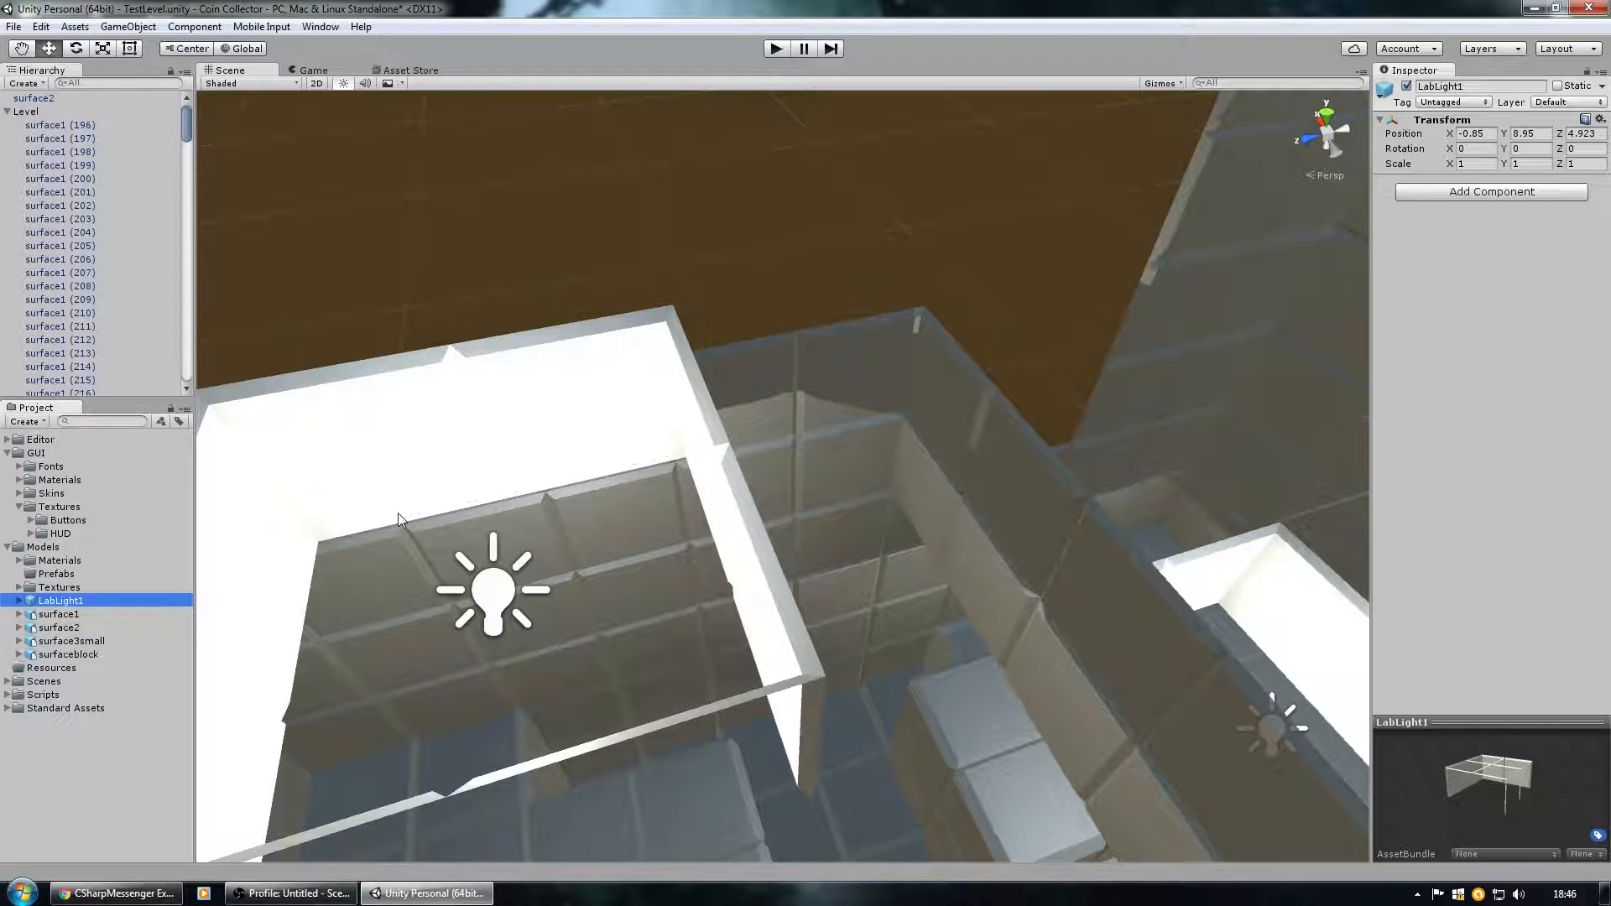
Place and remove a trial copy from the prefab's Area Light (1), and try again to delete that light from the asset.
left_click(18, 601)
left_click(84, 681)
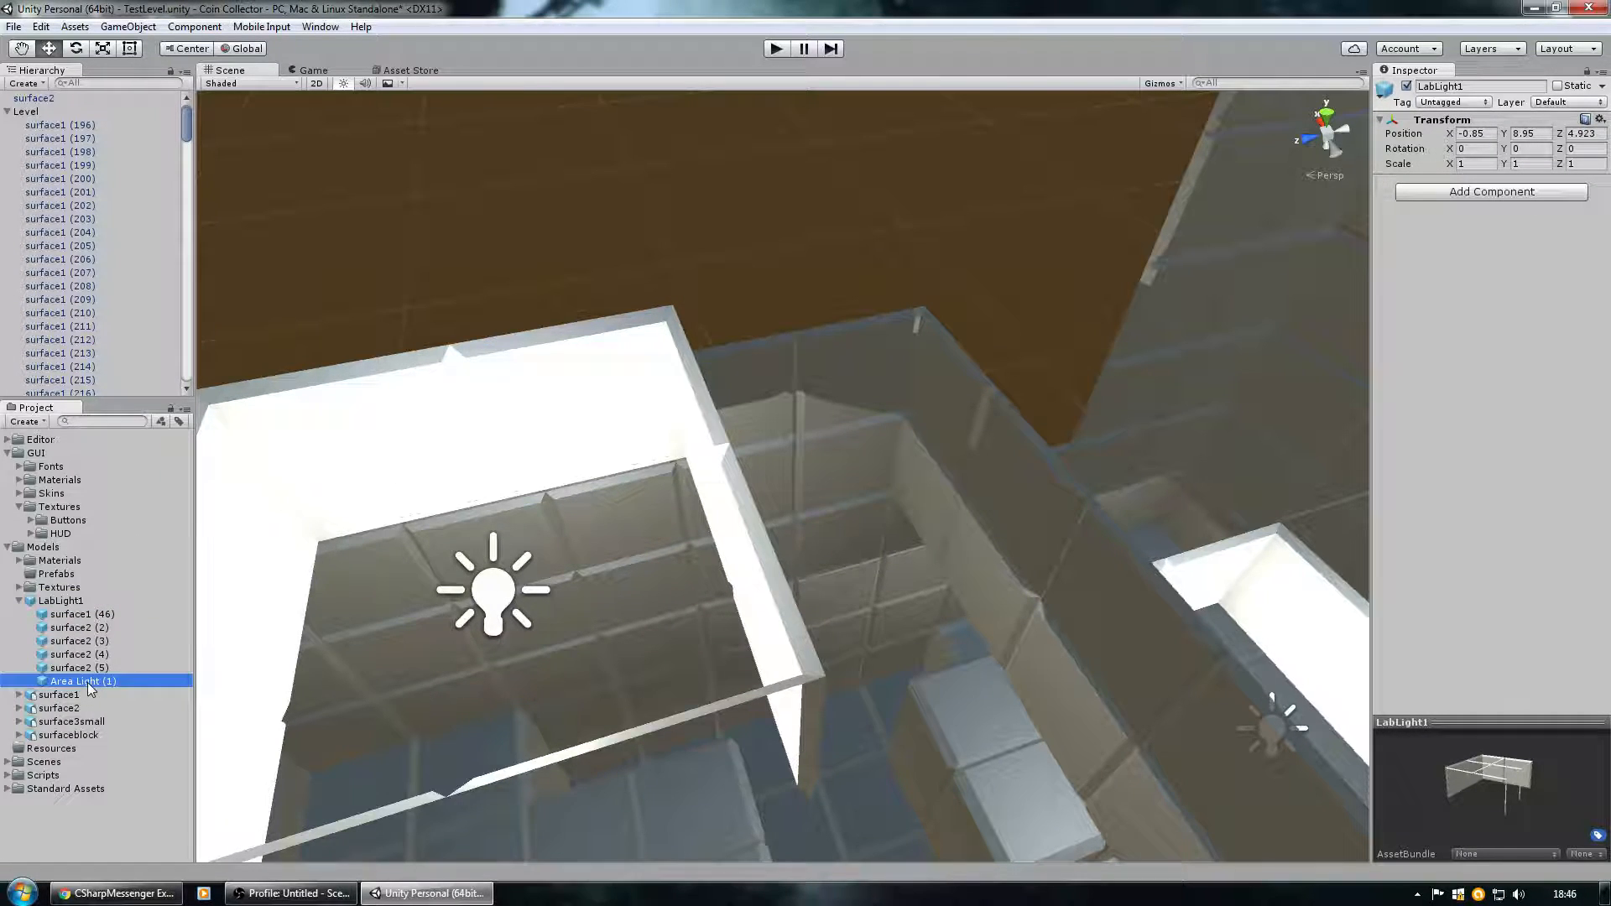
left_click_drag(88, 682, 503, 271)
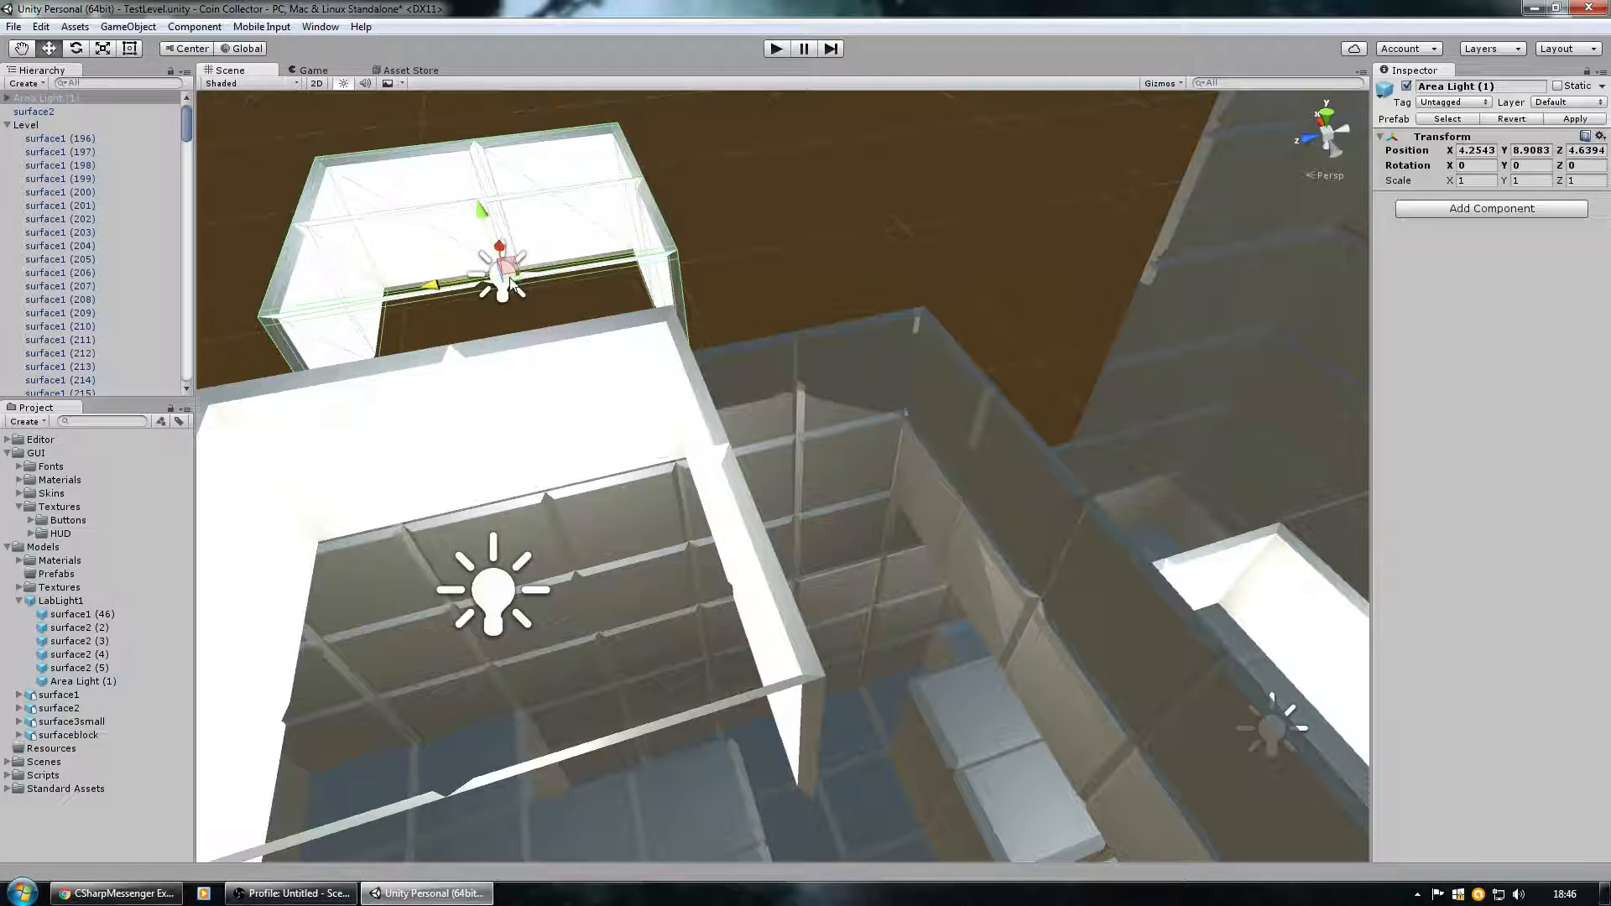
key("Delete")
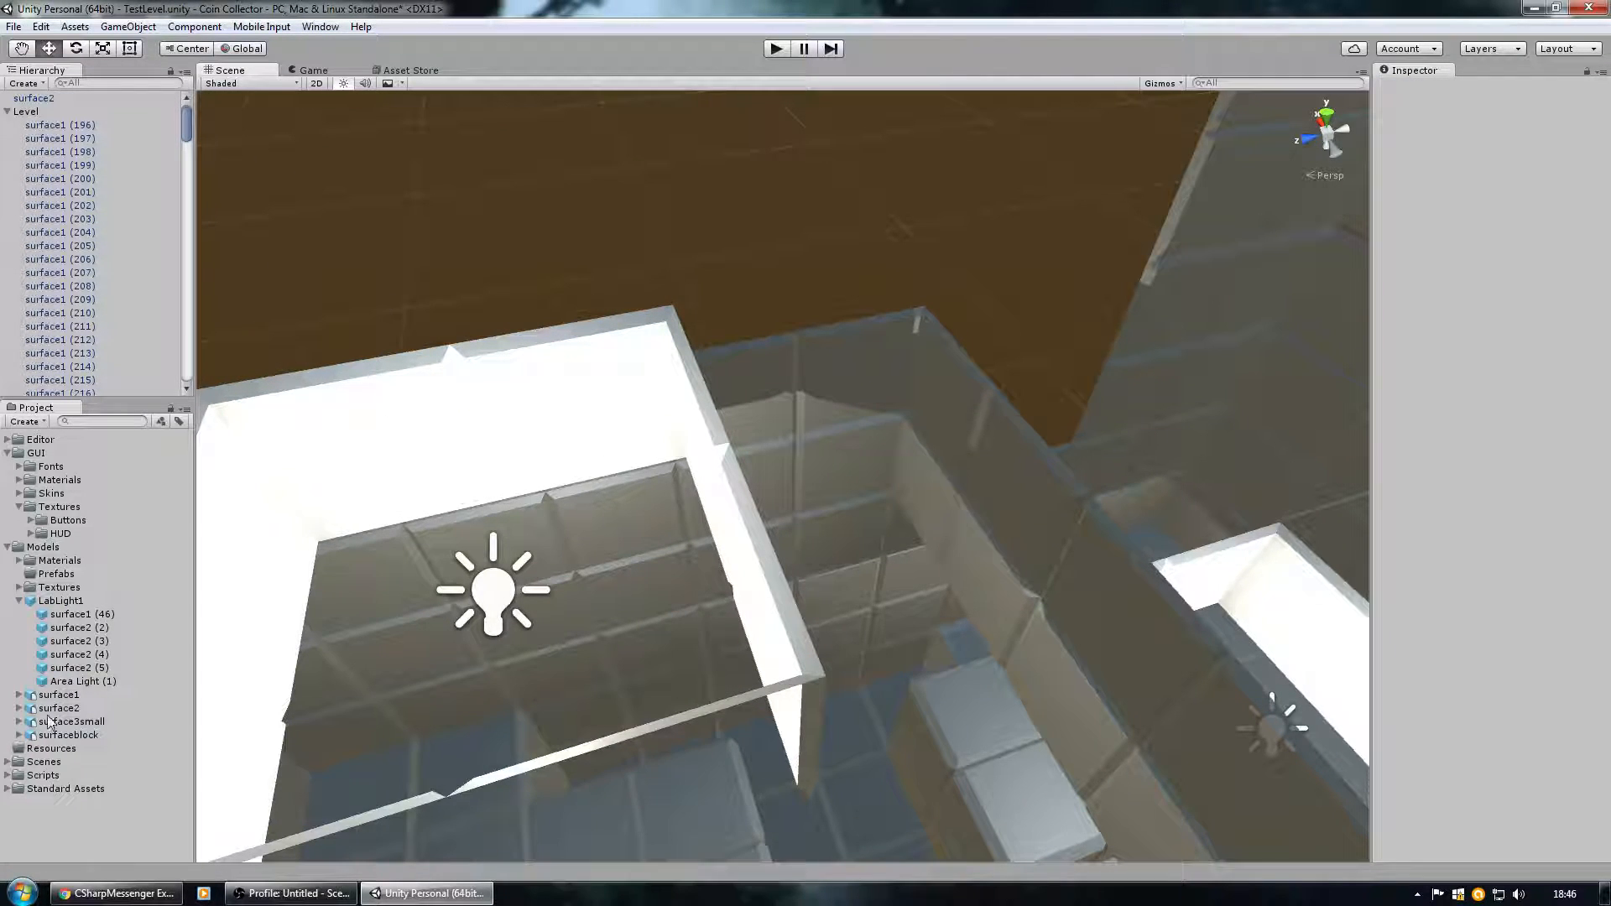
right_click(66, 685)
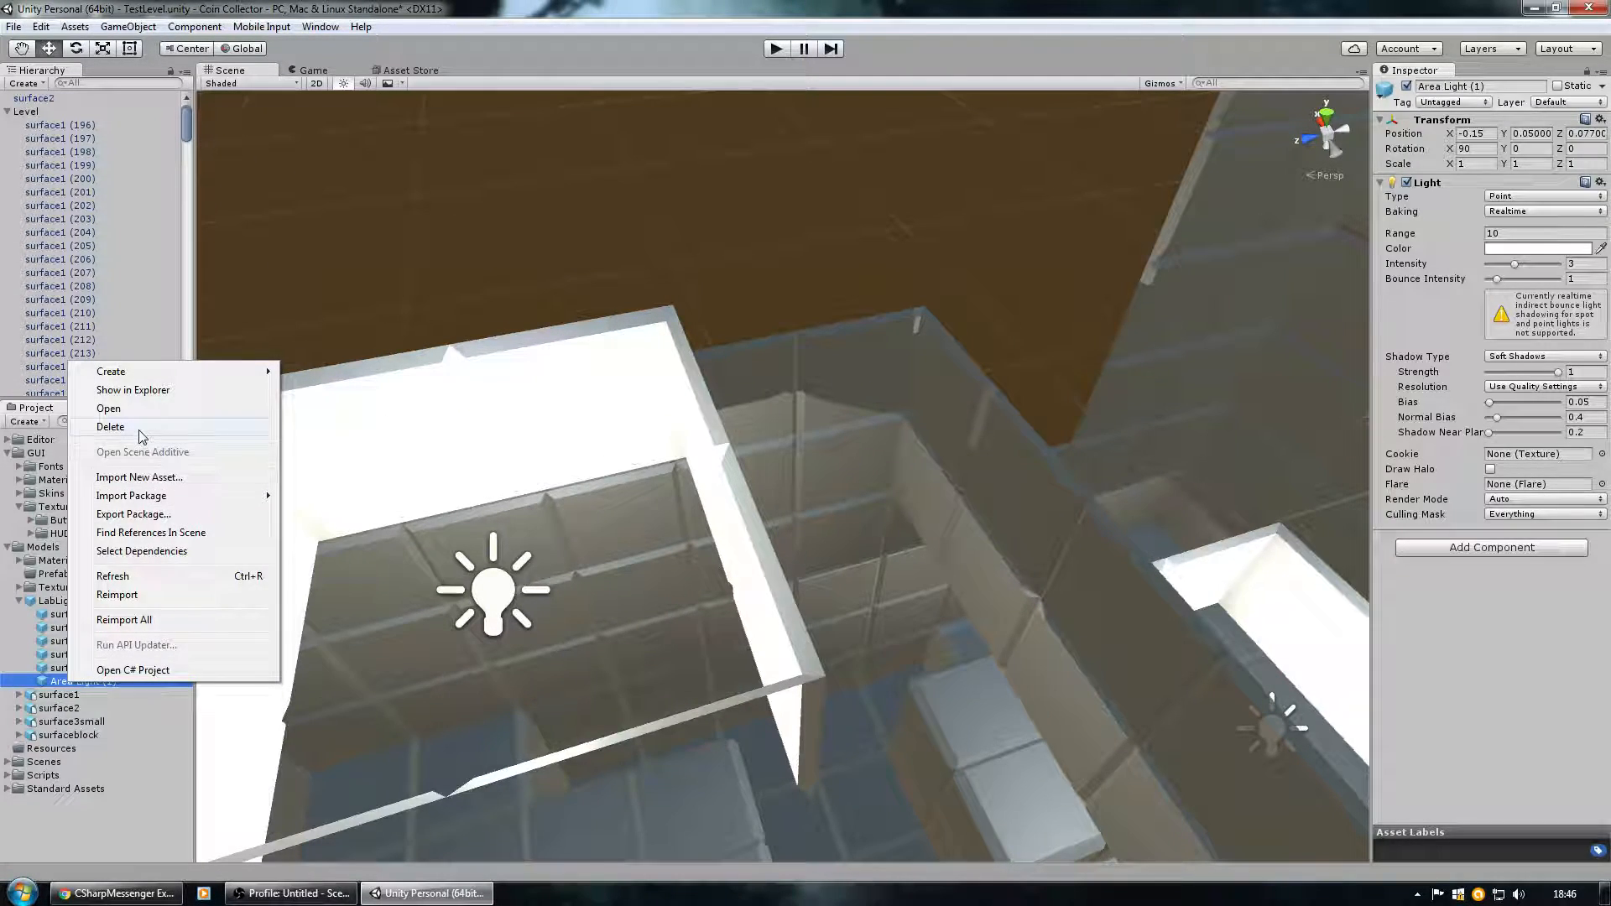
left_click(137, 427)
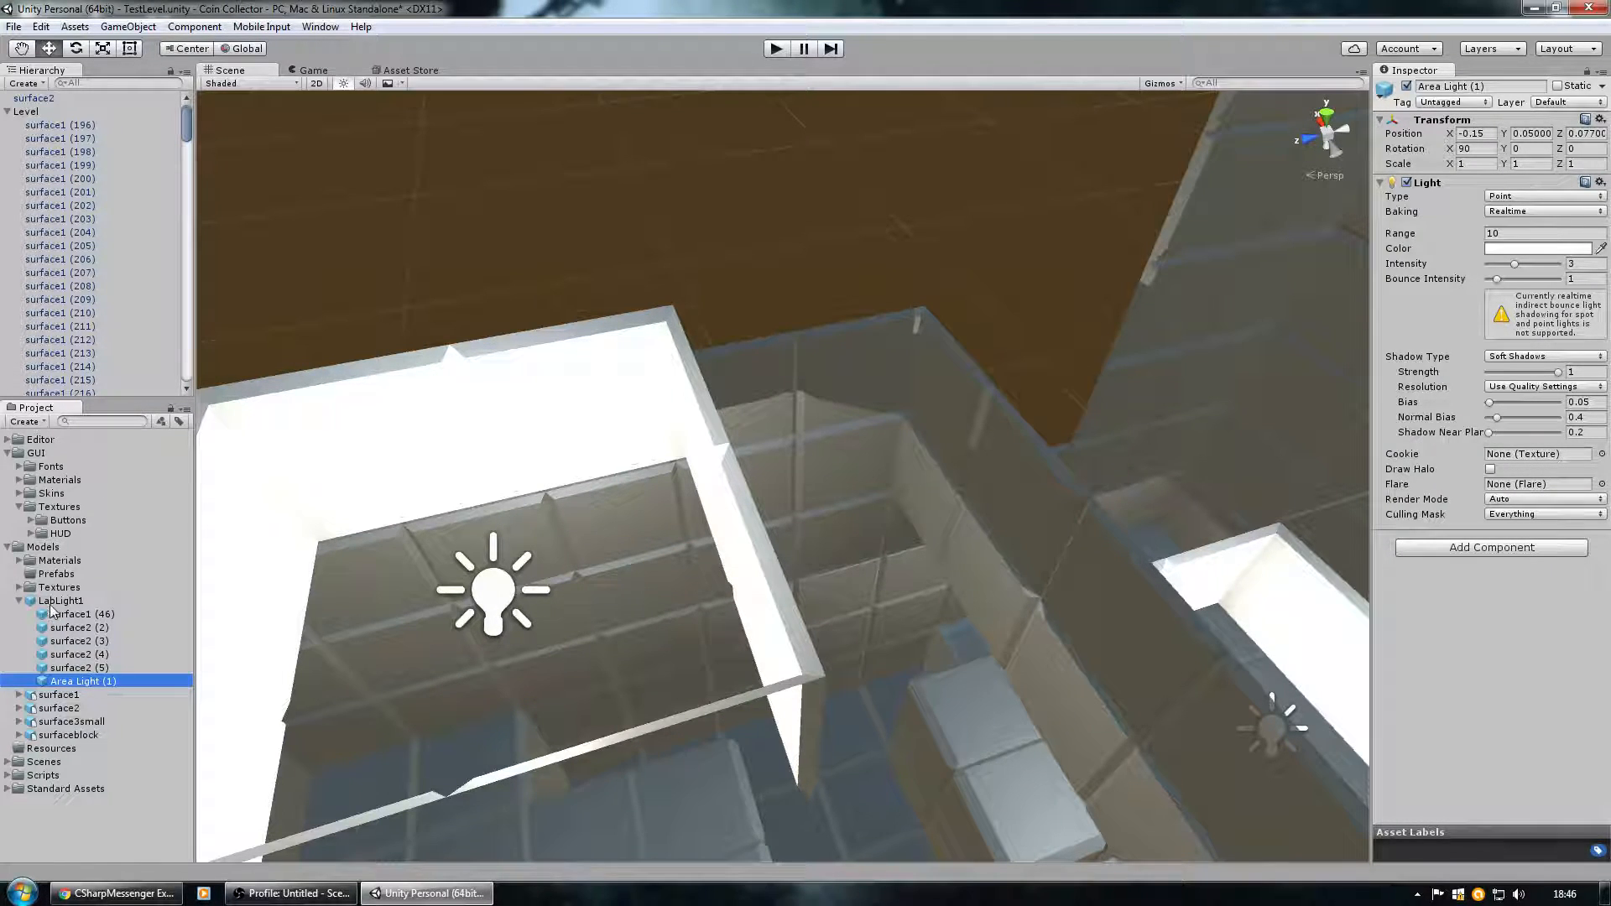
left_click(19, 601)
Place a new LabLight1 copy beside the original shaft and delete its Area Light (1), breaking the prefab instance.
left_click(445, 451)
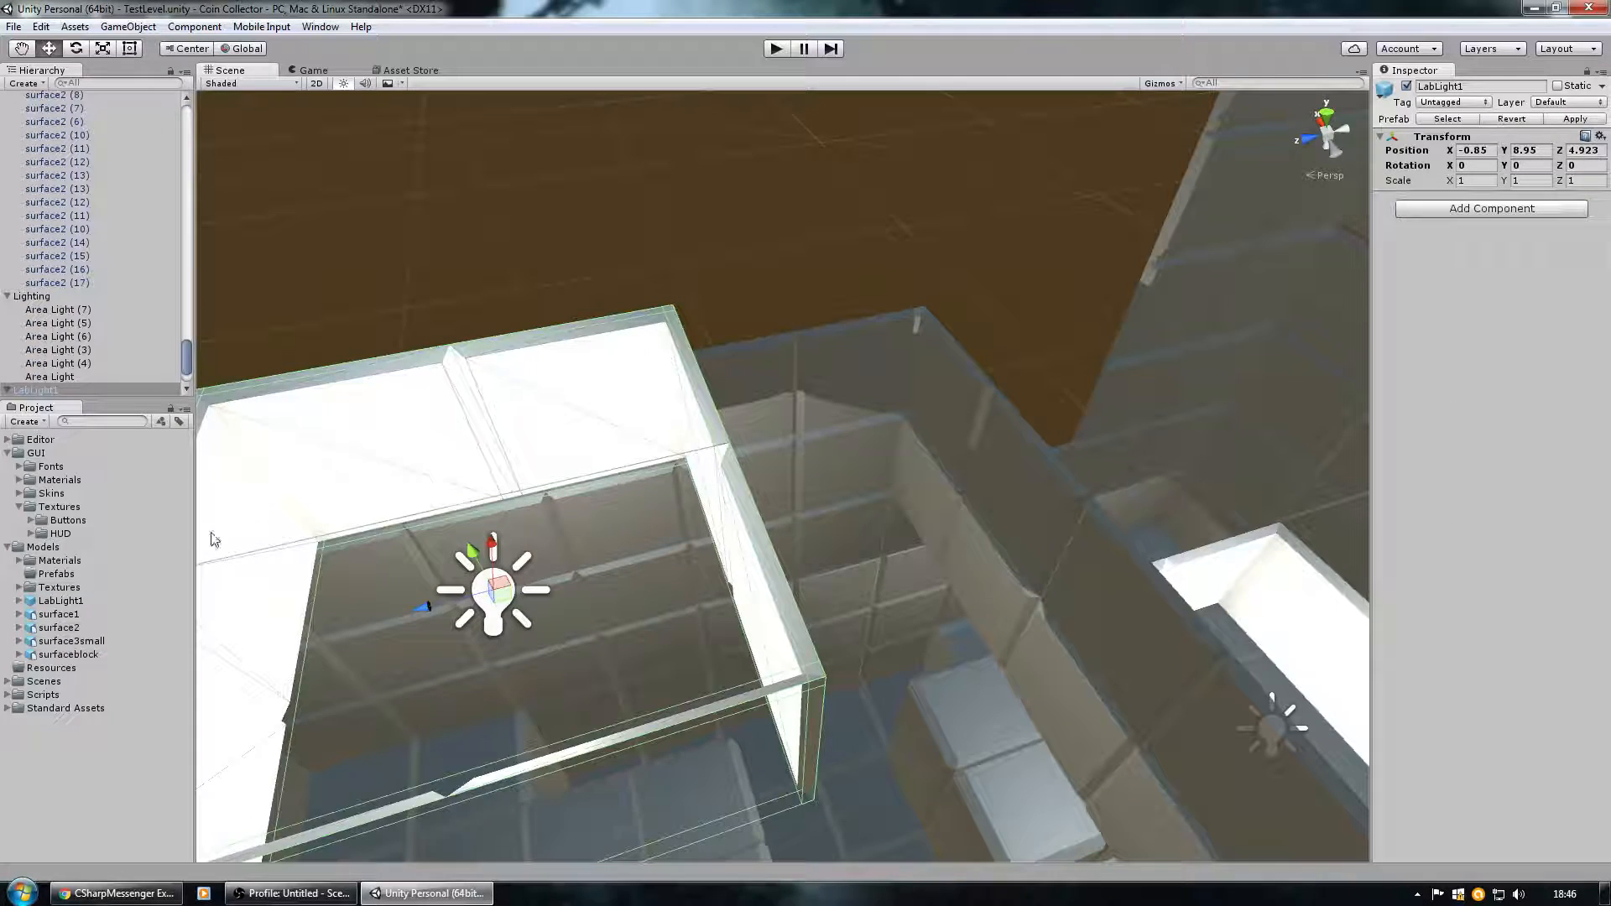
left_click_drag(44, 603, 936, 482)
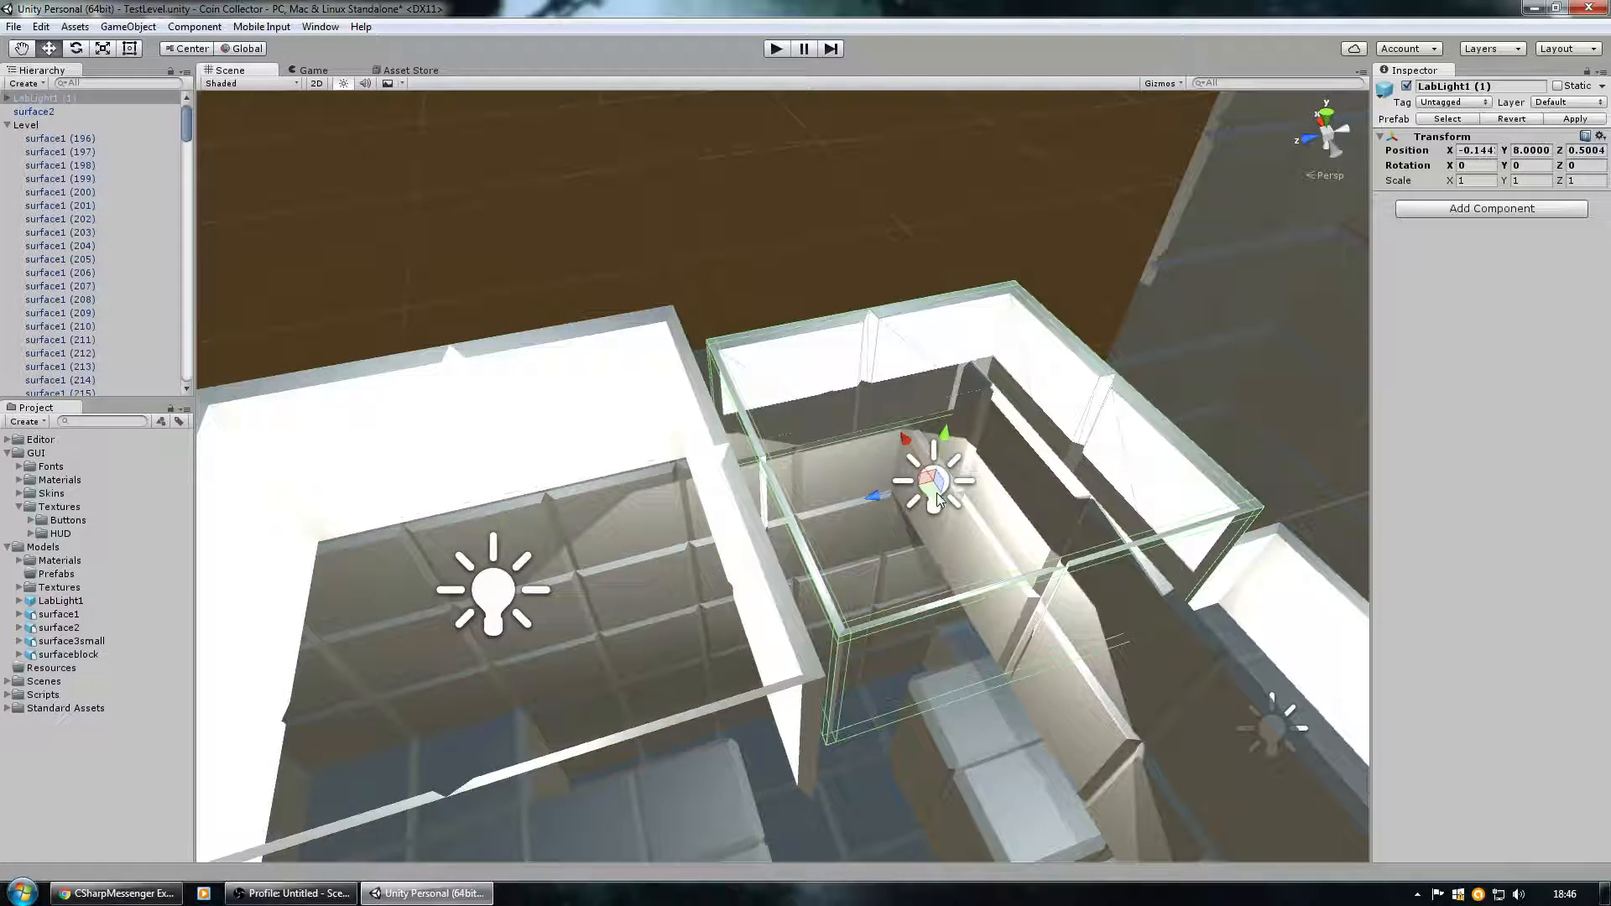
left_click(8, 98)
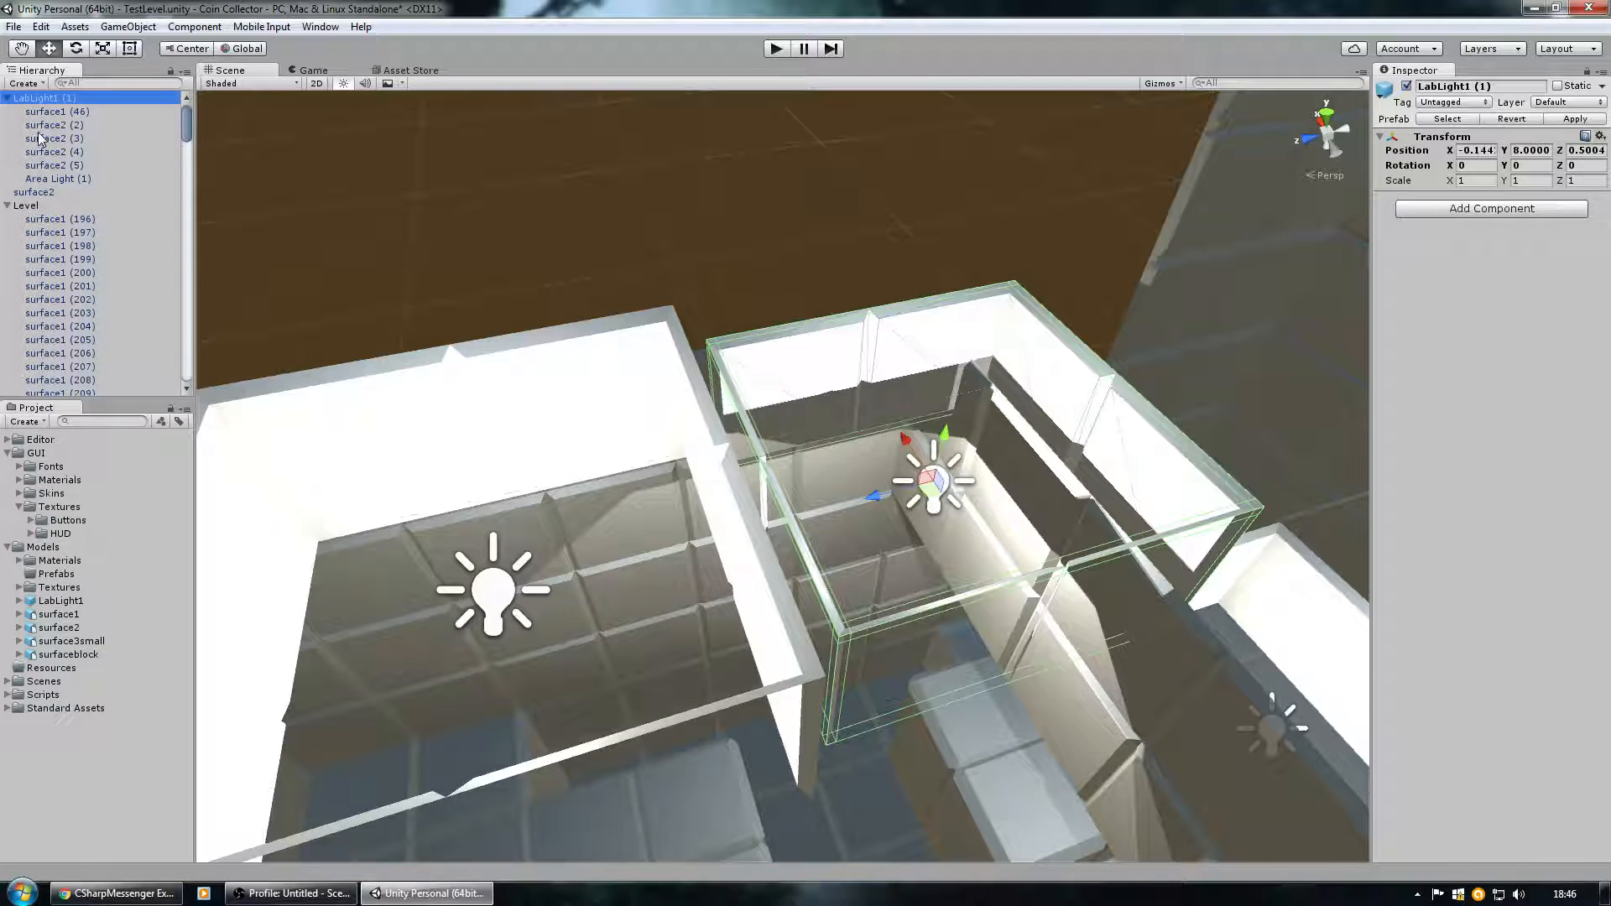
left_click(53, 183)
key("Delete")
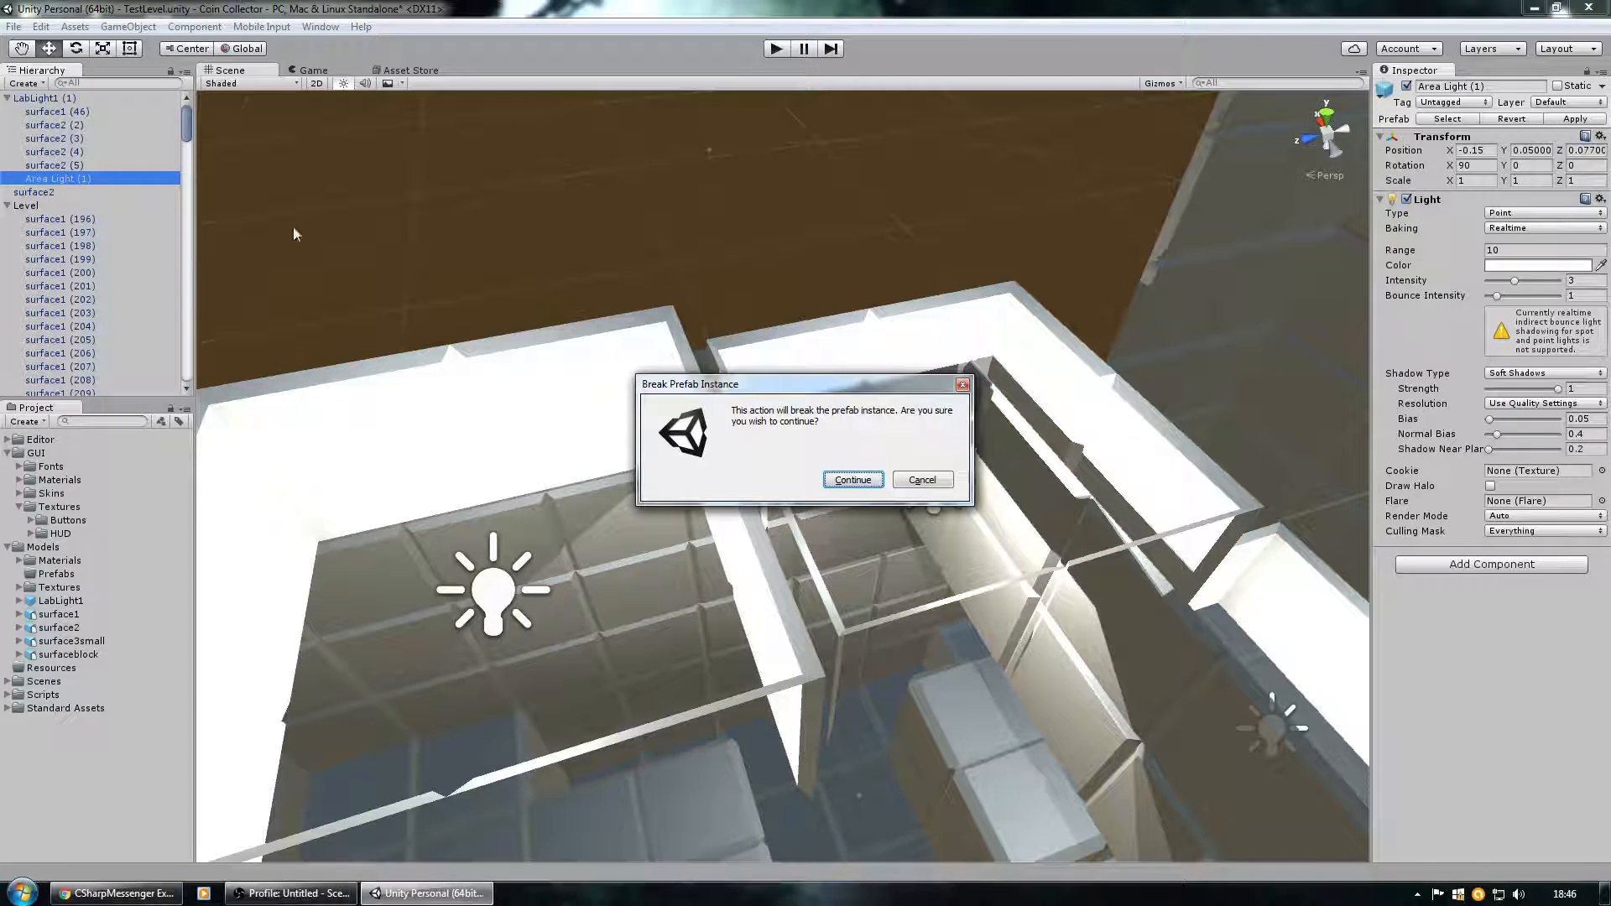
left_click(865, 481)
left_click(7, 99)
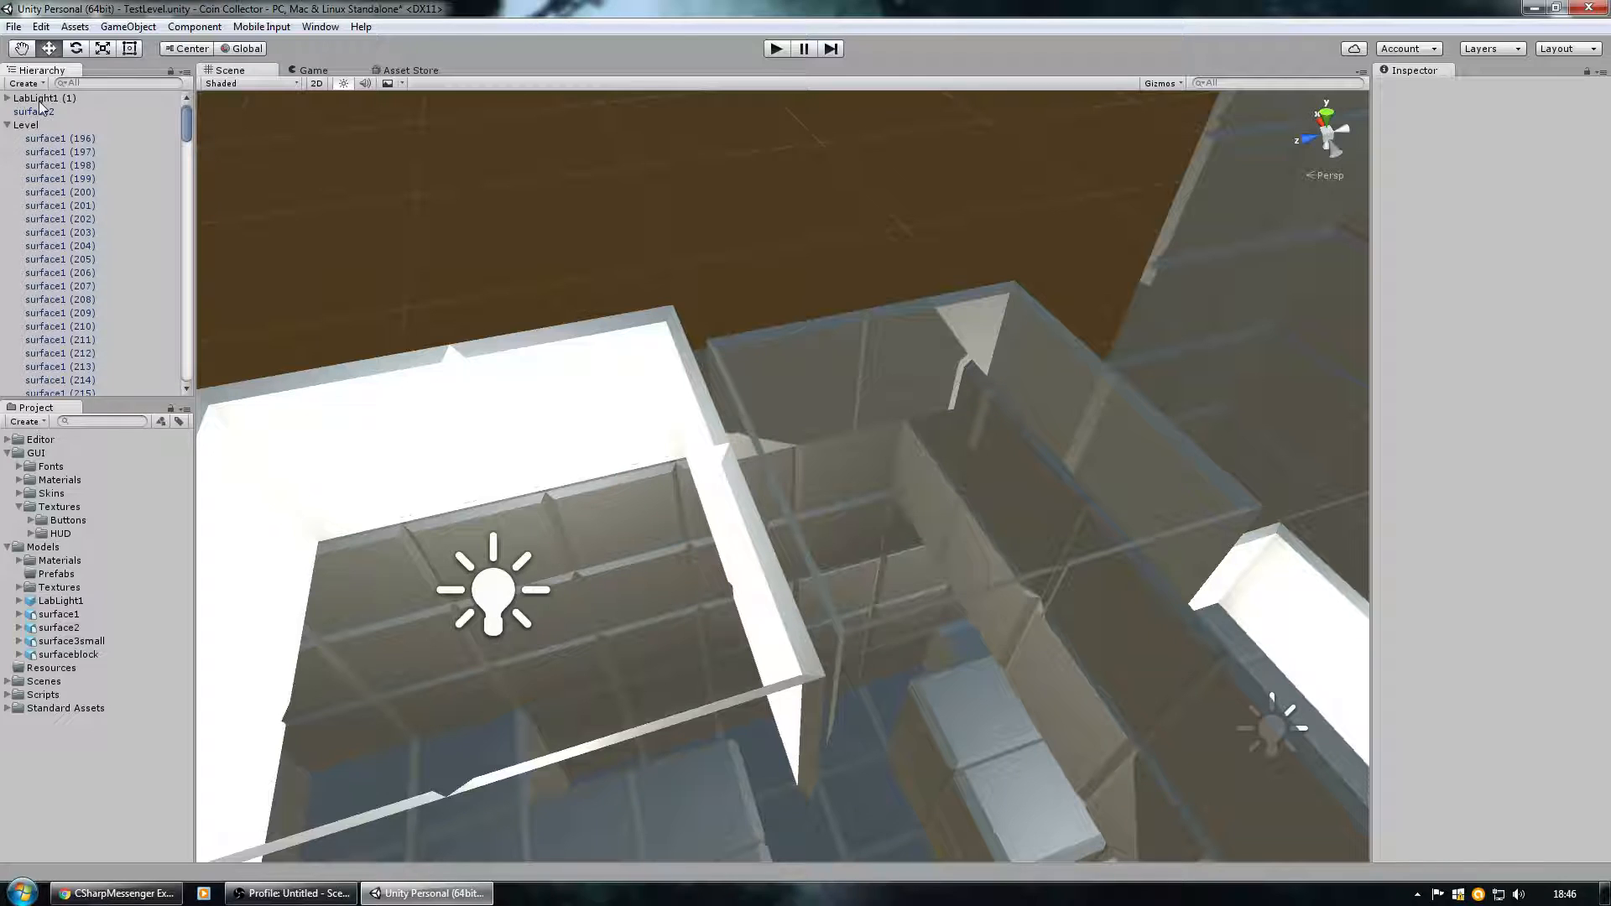
Overwrite the LabLight1 prefab with the light-free LabLight1 (1) object and expand the prefab to check its contents.
left_click(39, 99)
left_click_drag(40, 99, 52, 601)
left_click(18, 601)
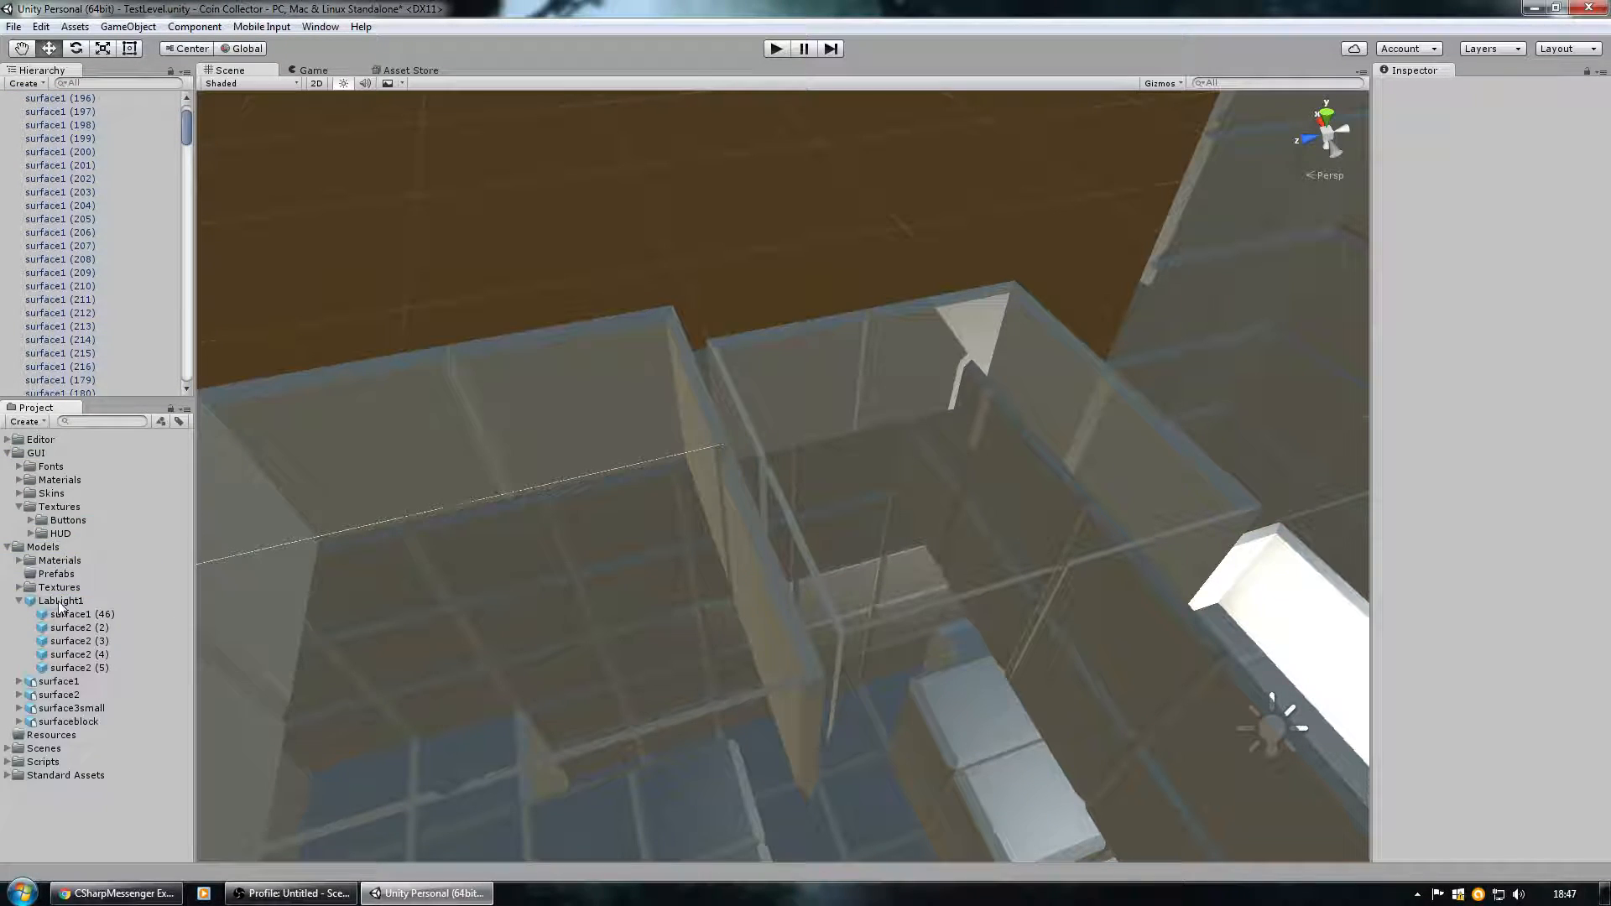
left_click(58, 604)
Snap the light-free LabLight1 (1) copy on all axes and move it to X -1, Y 9, Z 1.
right_click_drag(314, 512, 679, 505)
left_click(593, 371)
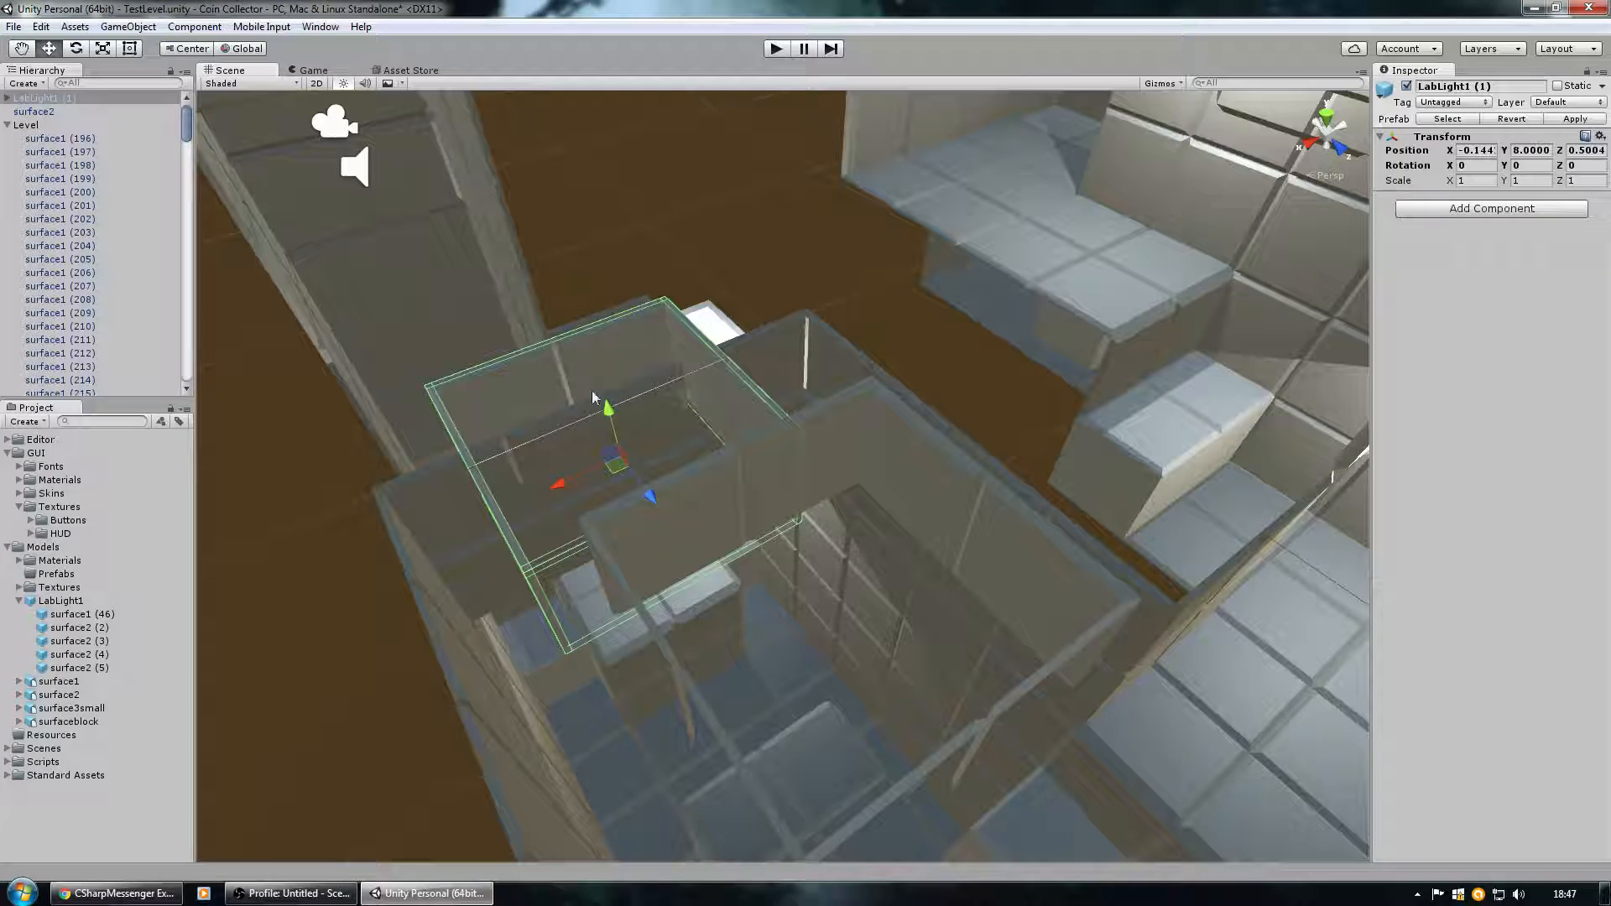
left_click(40, 26)
left_click(75, 515)
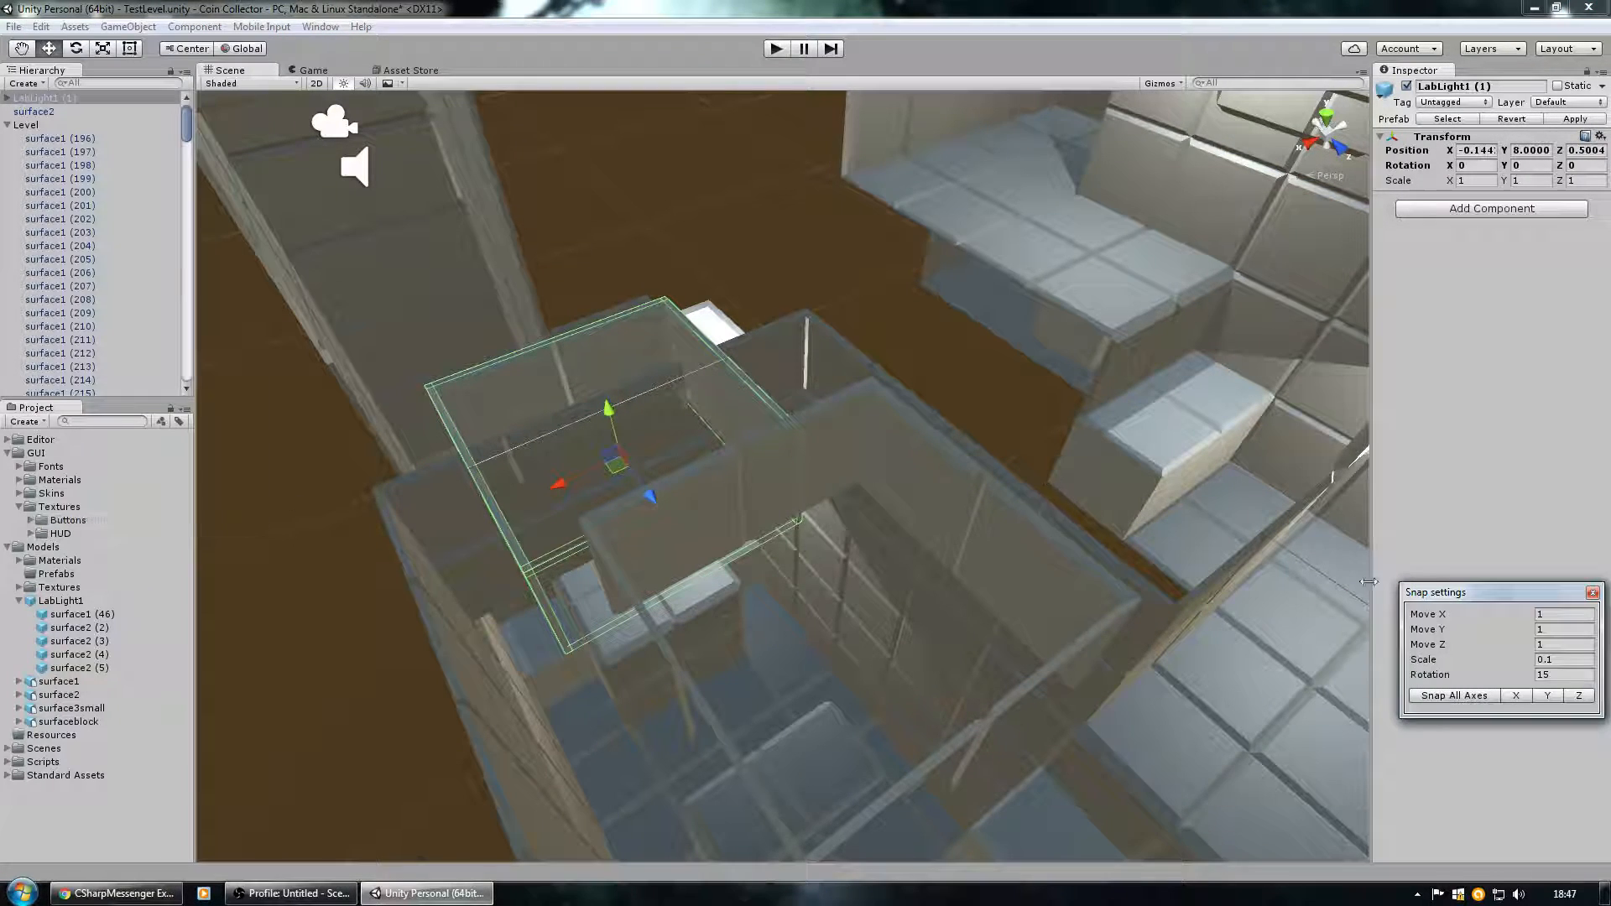
left_click(1450, 697)
left_click_drag(612, 425, 483, 402, "ctrl")
left_click(1592, 592)
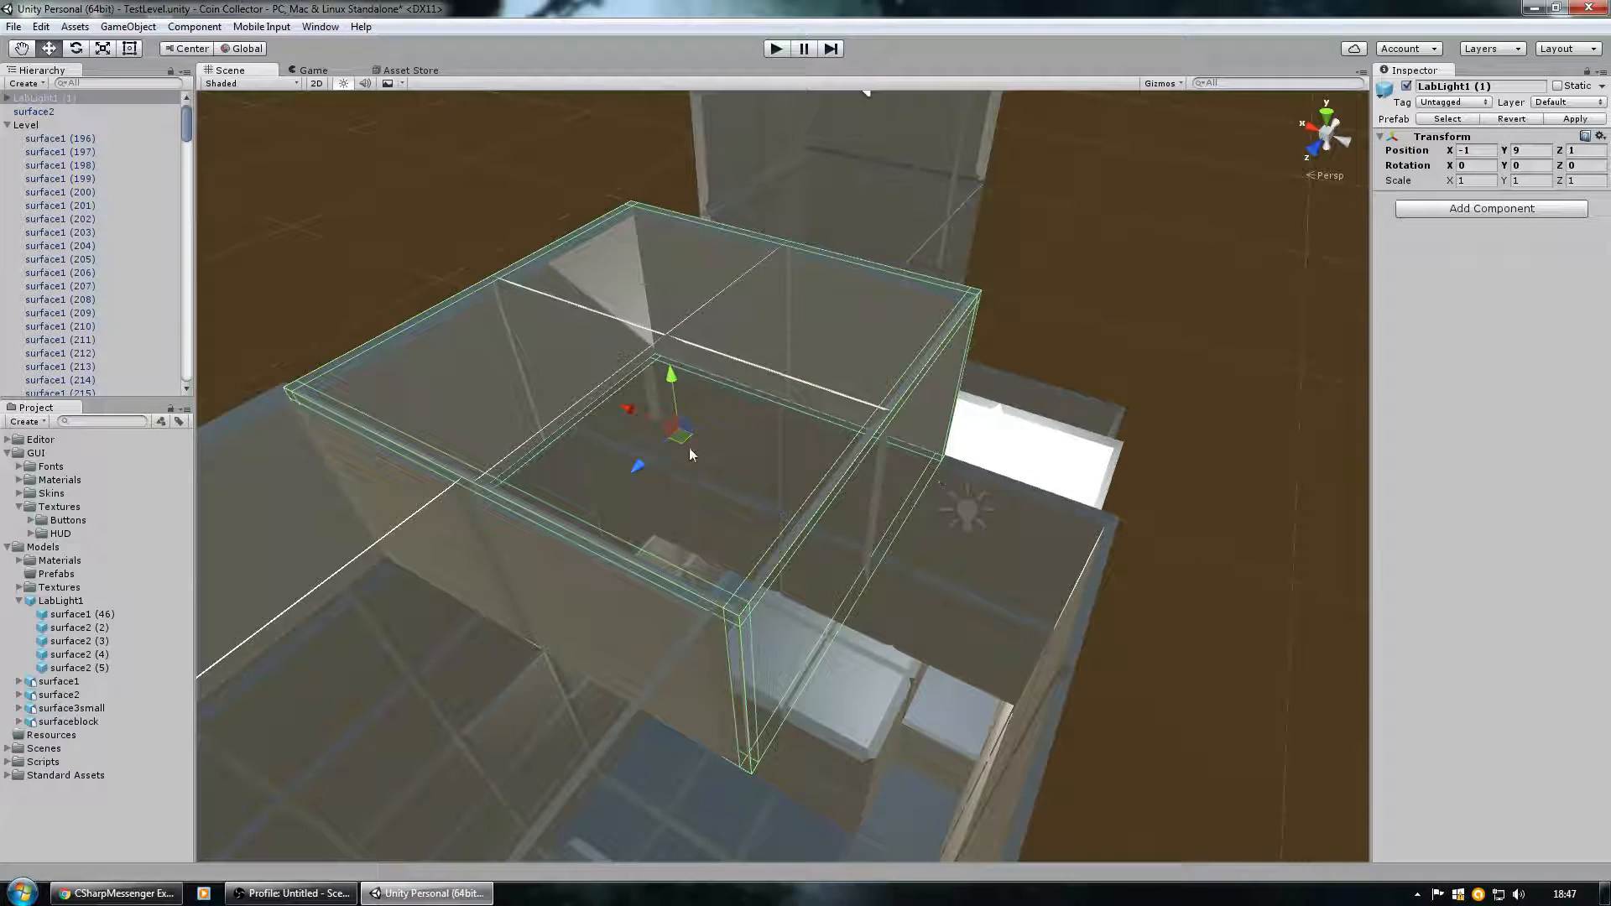
Undo the moving, snapping and placement of the LabLight1 (1) copy until it is removed from the level.
key("ctrl+z")
key("ctrl+z")
key("ctrl+z")
key("ctrl+z")
key("ctrl+z")
key("ctrl+z")
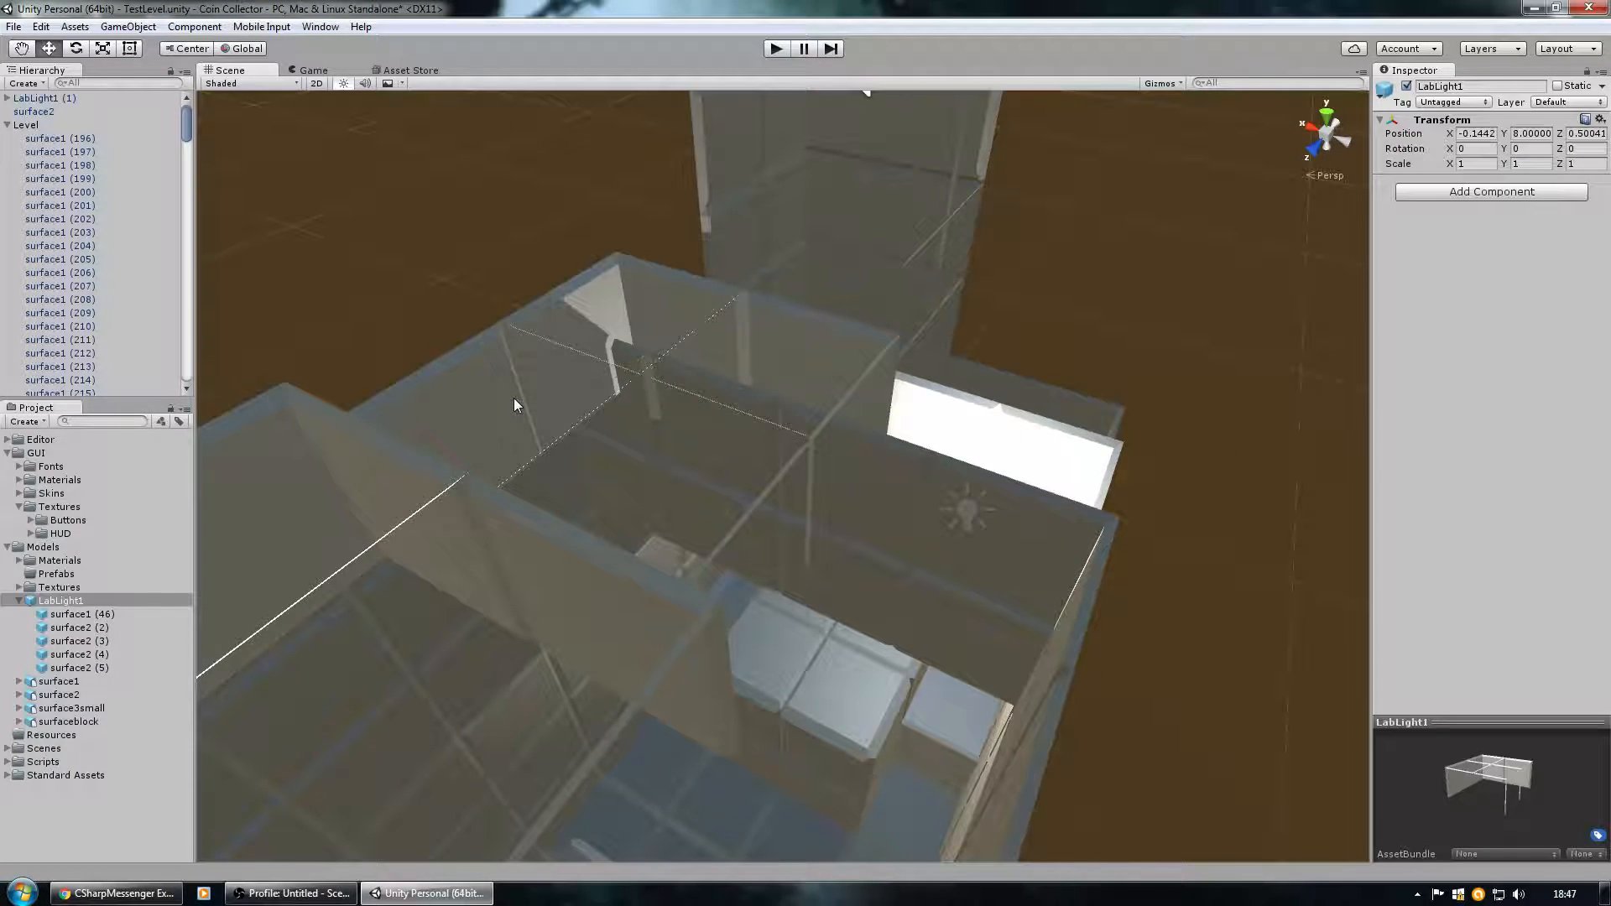
key("ctrl+z")
key("ctrl+z")
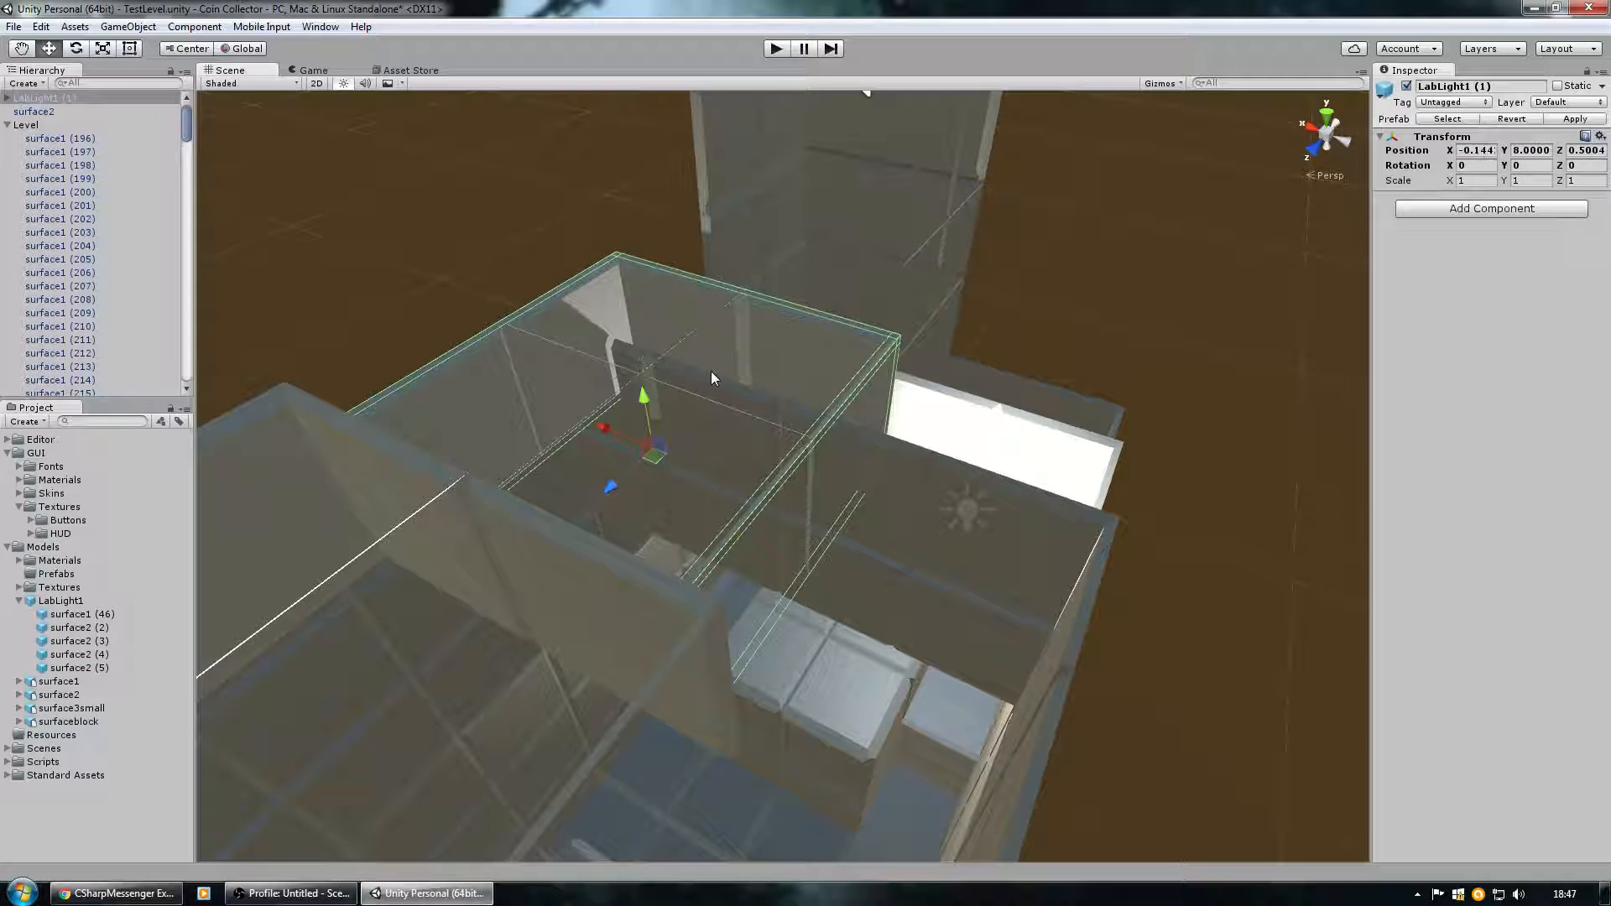
key("ctrl+z")
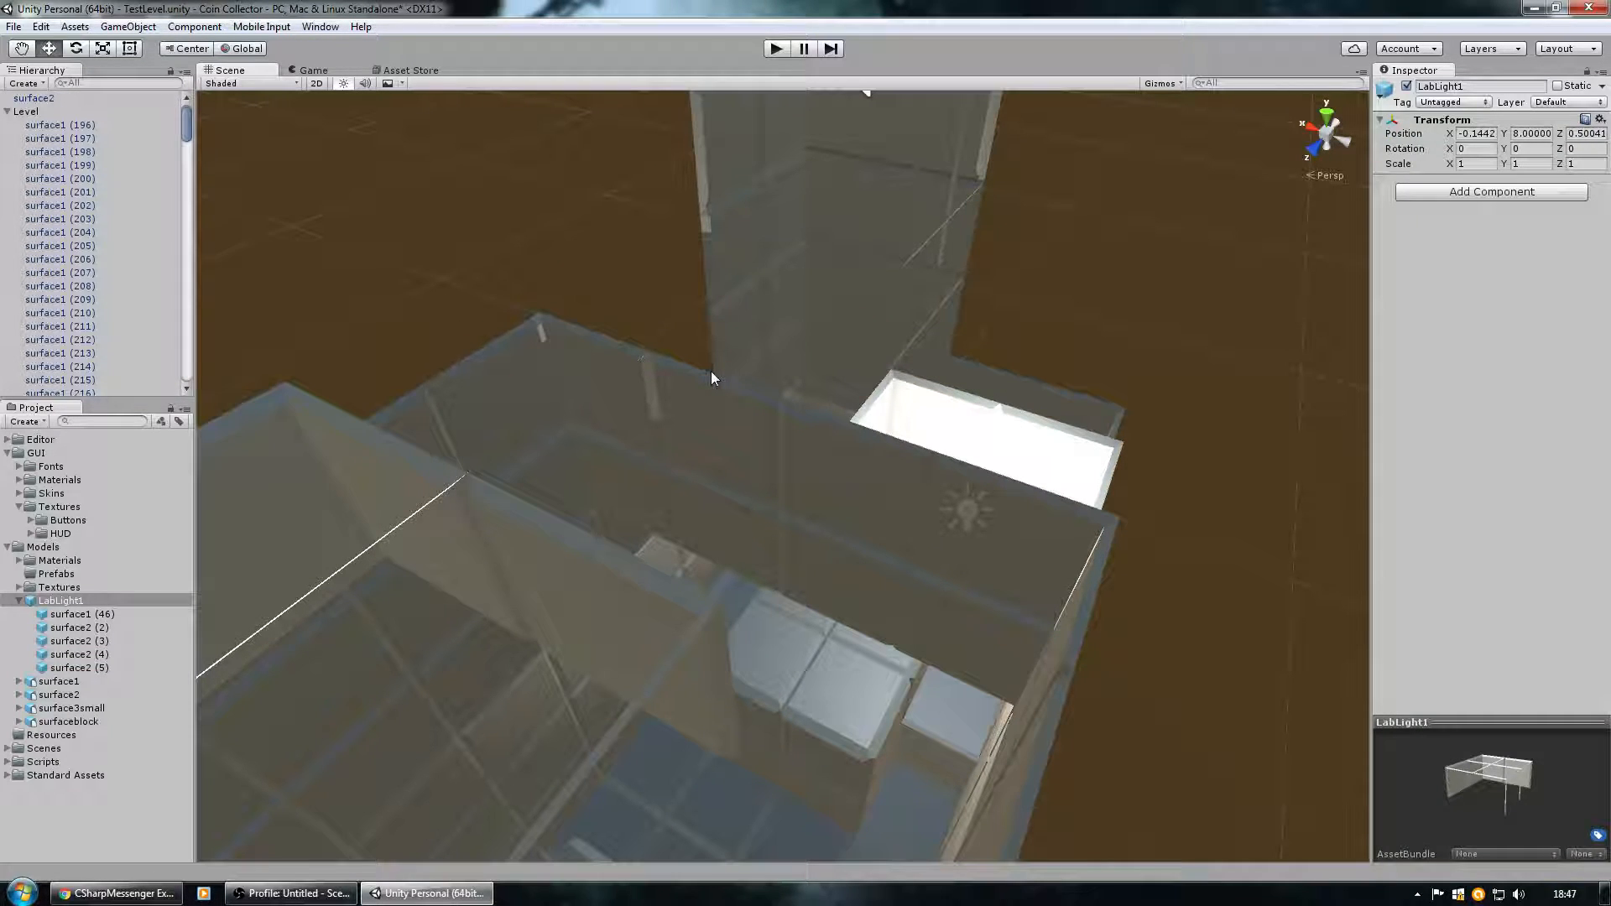
Duplicate an existing area light and place the copy inside the unlit original shaft at X 28.46, Y 40.96, Z 40.2.
left_click_drag(752, 371, 265, 444, "alt")
left_click(837, 406)
key("ctrl+d")
left_click_drag(503, 448, 523, 329, "alt")
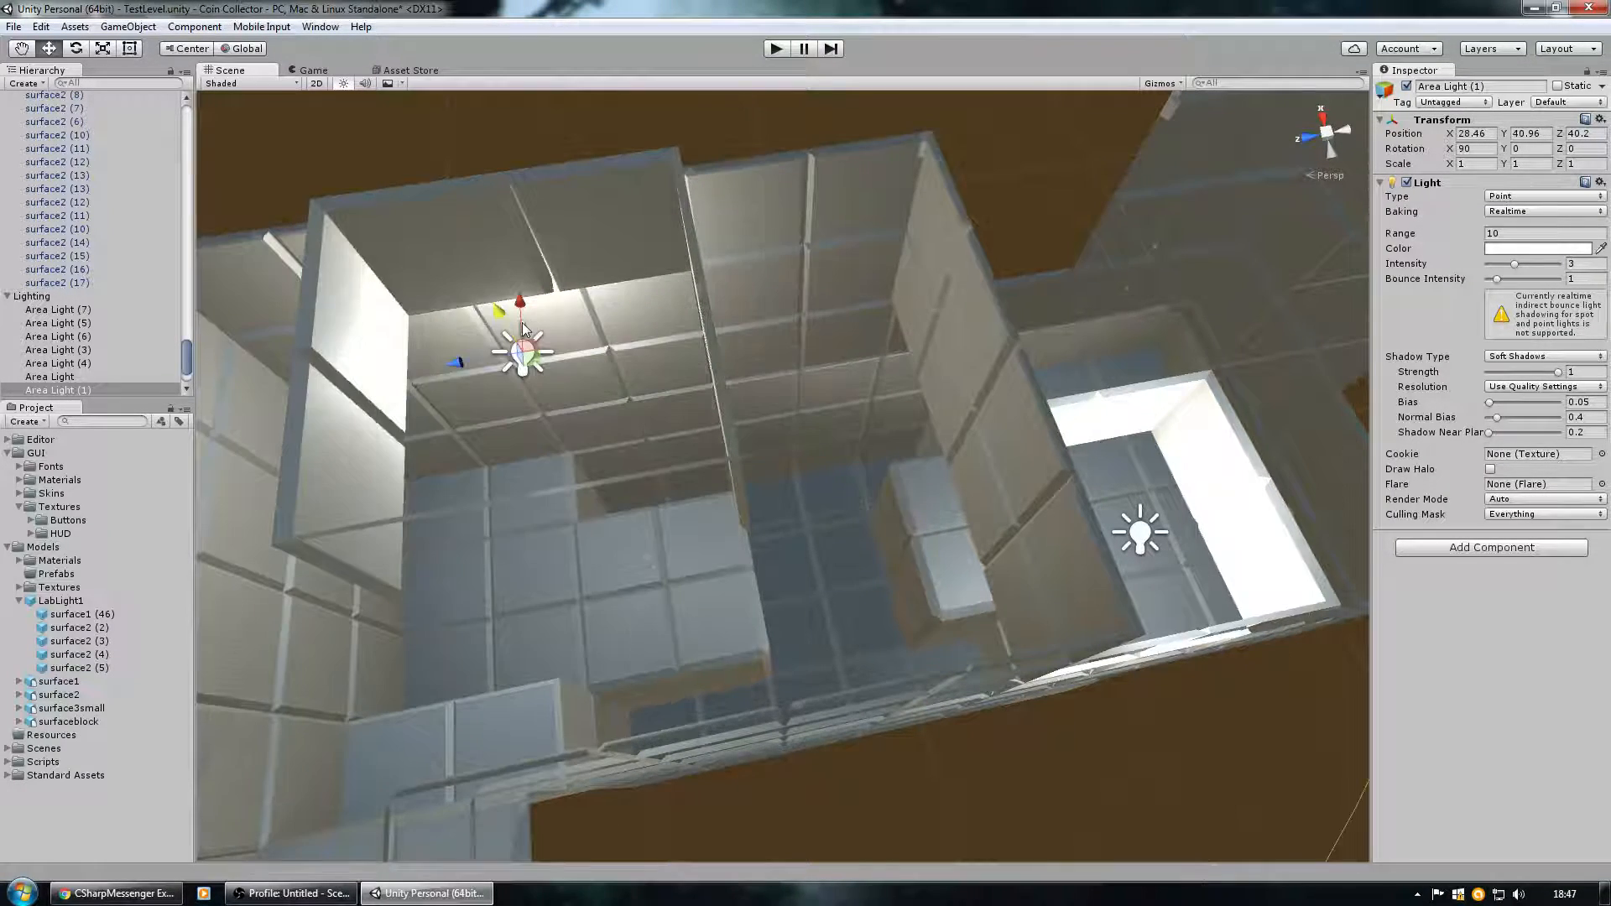
Move Area Light (1) up inside the shaft to X 26.46, Y 43.96 and snap it on all axes.
key("w")
right_click_drag(523, 329, 650, 801)
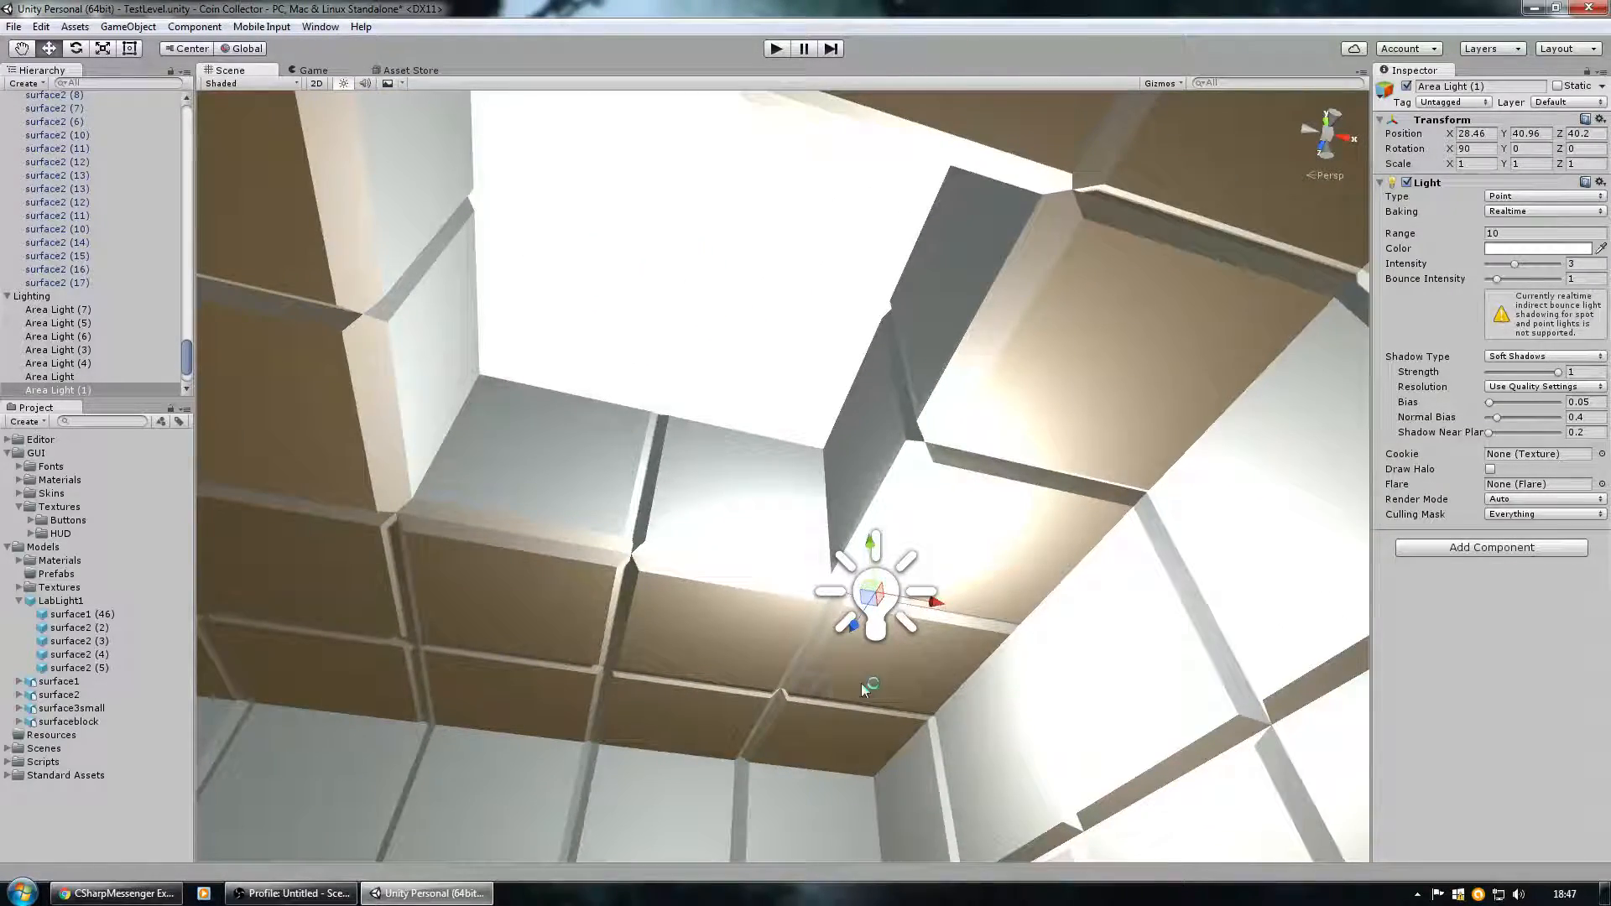
left_click_drag(929, 605, 706, 580, "ctrl")
left_click_drag(617, 500, 658, 234, "ctrl")
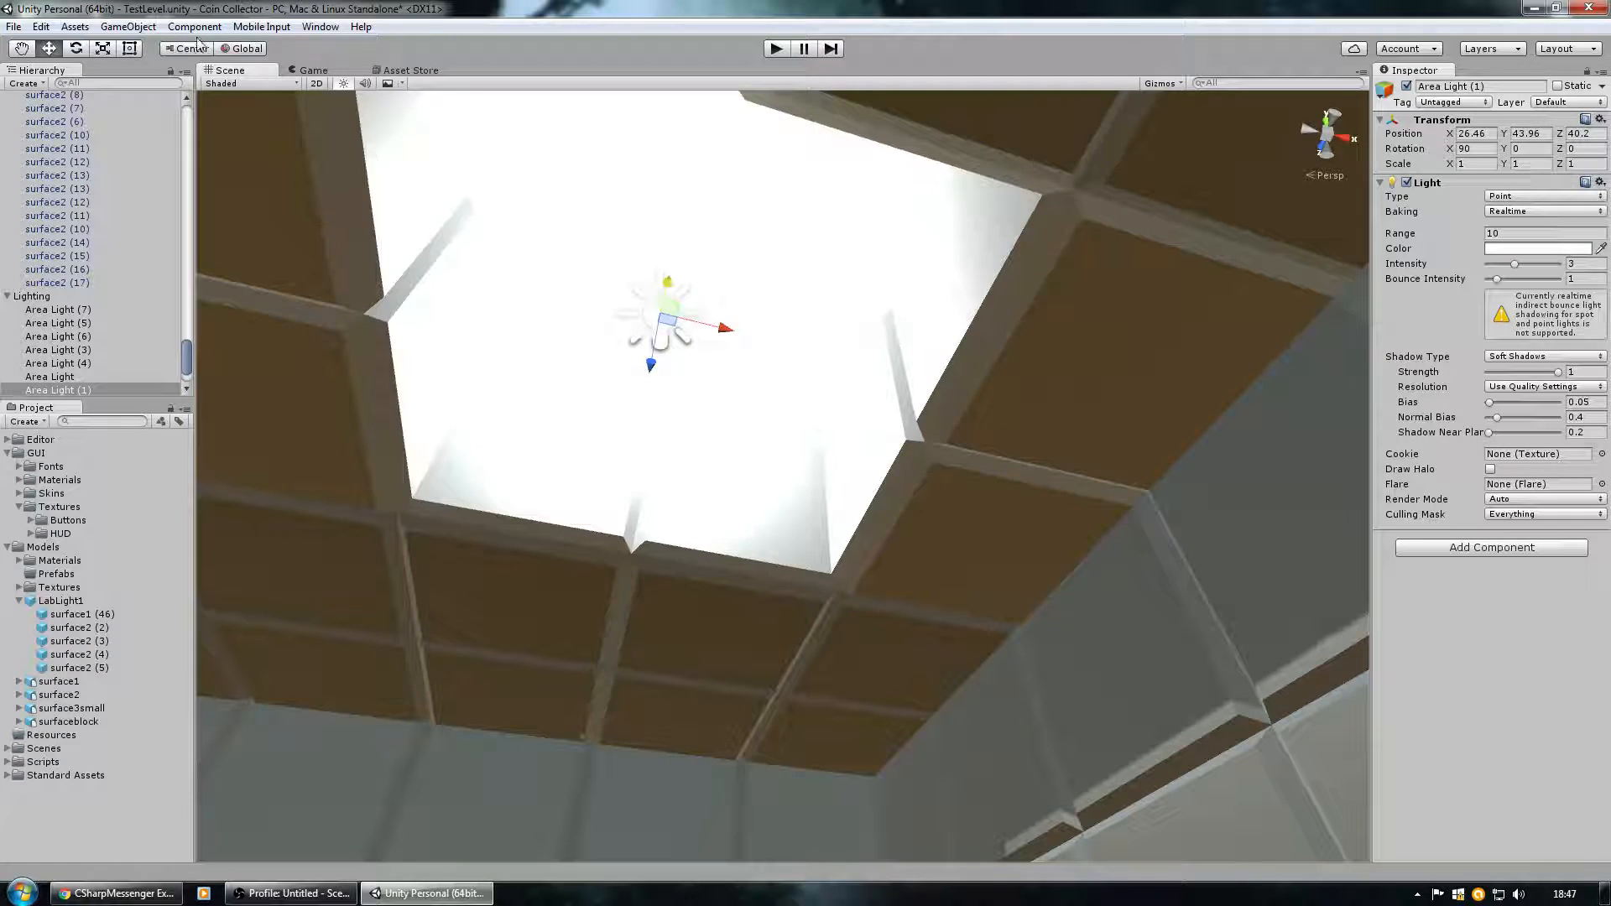
left_click(41, 26)
left_click(101, 517)
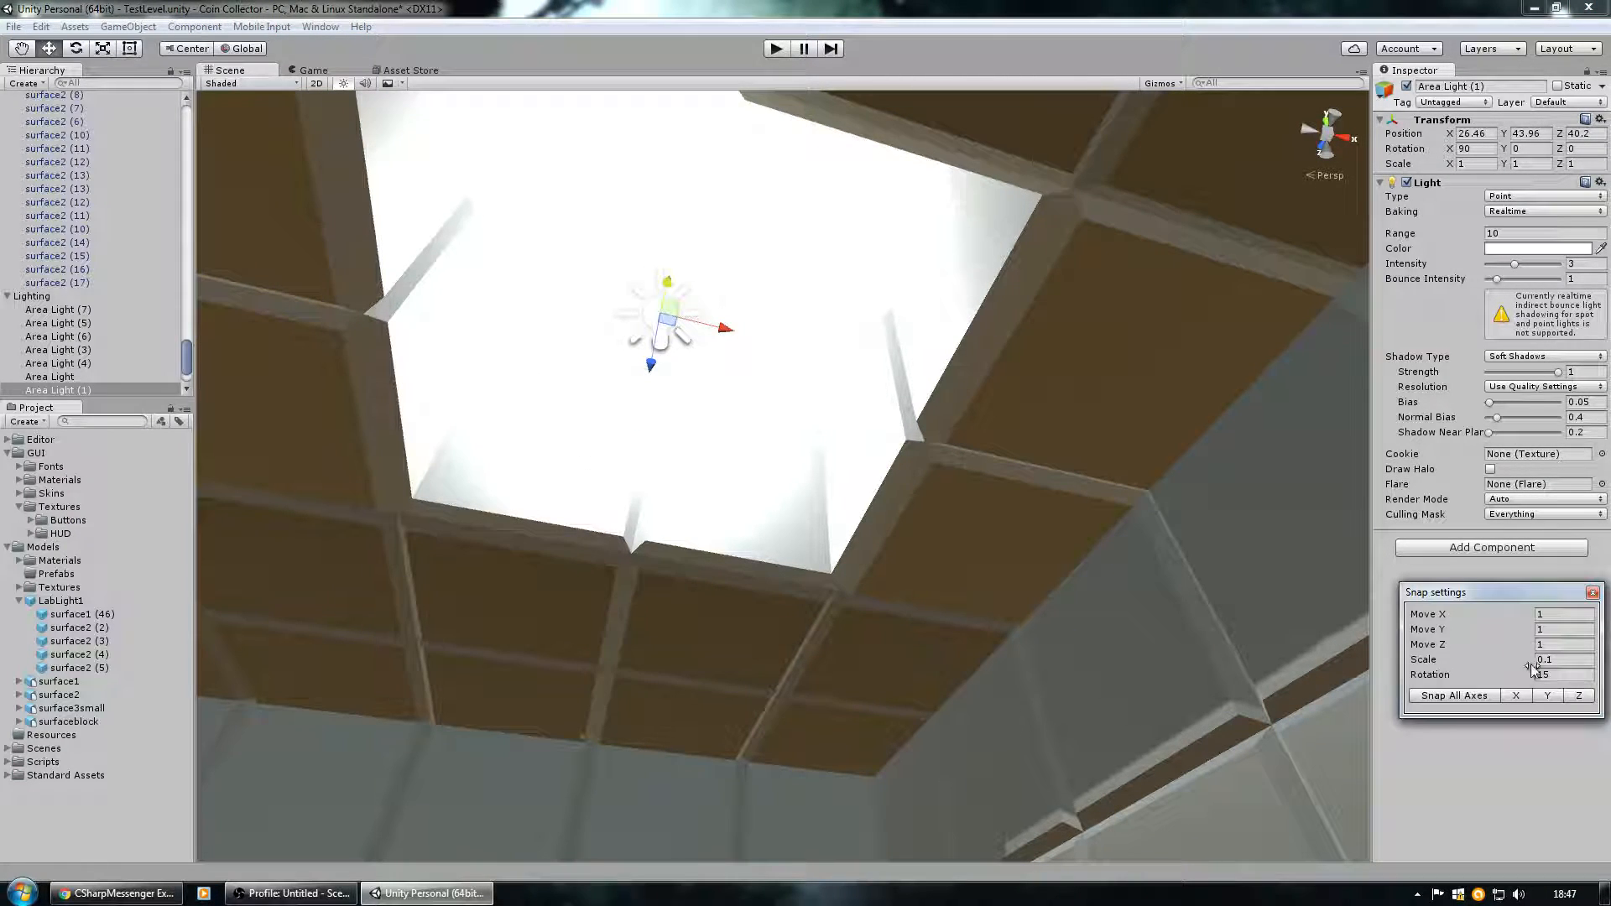
left_click(1439, 700)
Move Area Light (1) to Y 42.88, Z 39.44 inside the shaft and snap it on all axes again.
right_click_drag(719, 370, 727, 453)
key("w")
left_click_drag(817, 464, 691, 406)
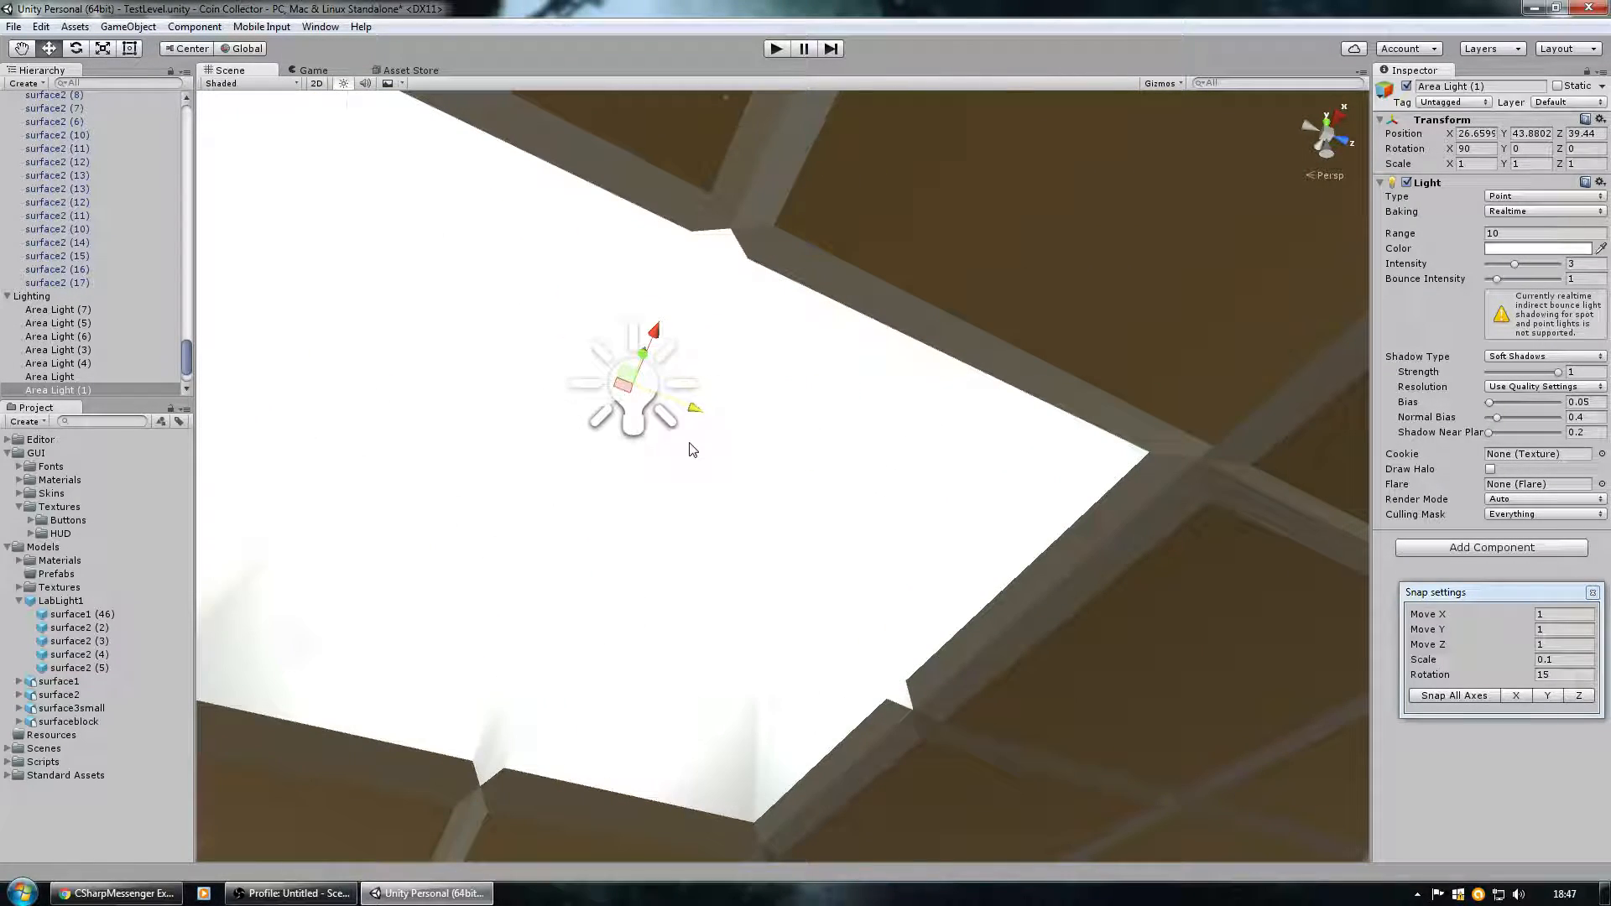
right_click_drag(794, 500, 671, 765)
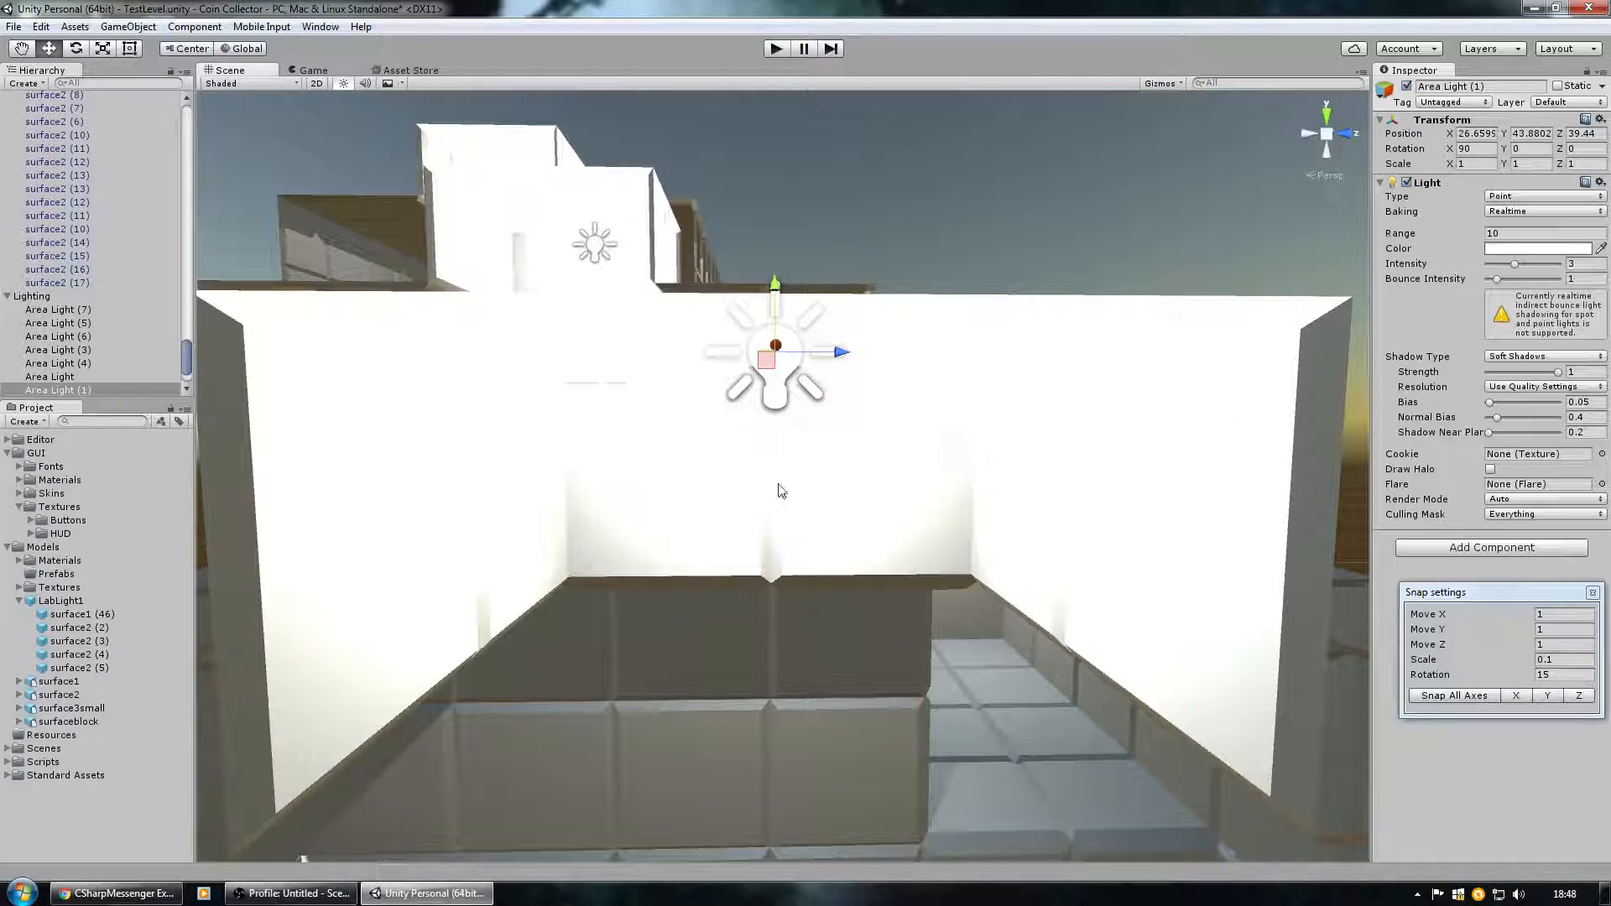
left_click_drag(775, 300, 779, 387)
right_click_drag(878, 638, 982, 776)
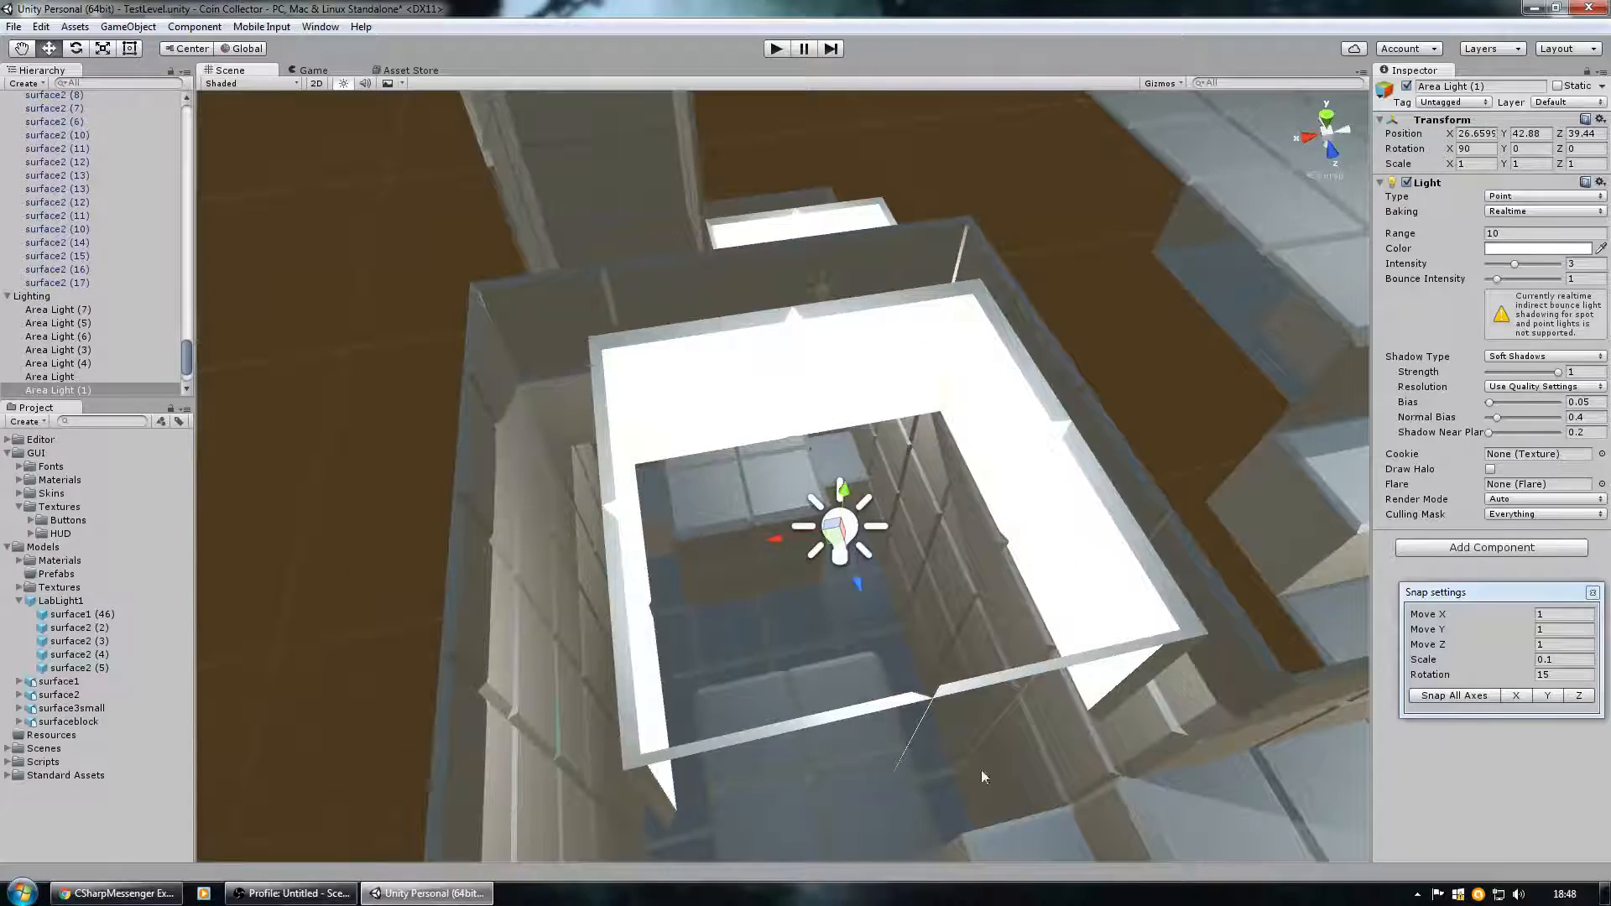
left_click(1456, 696)
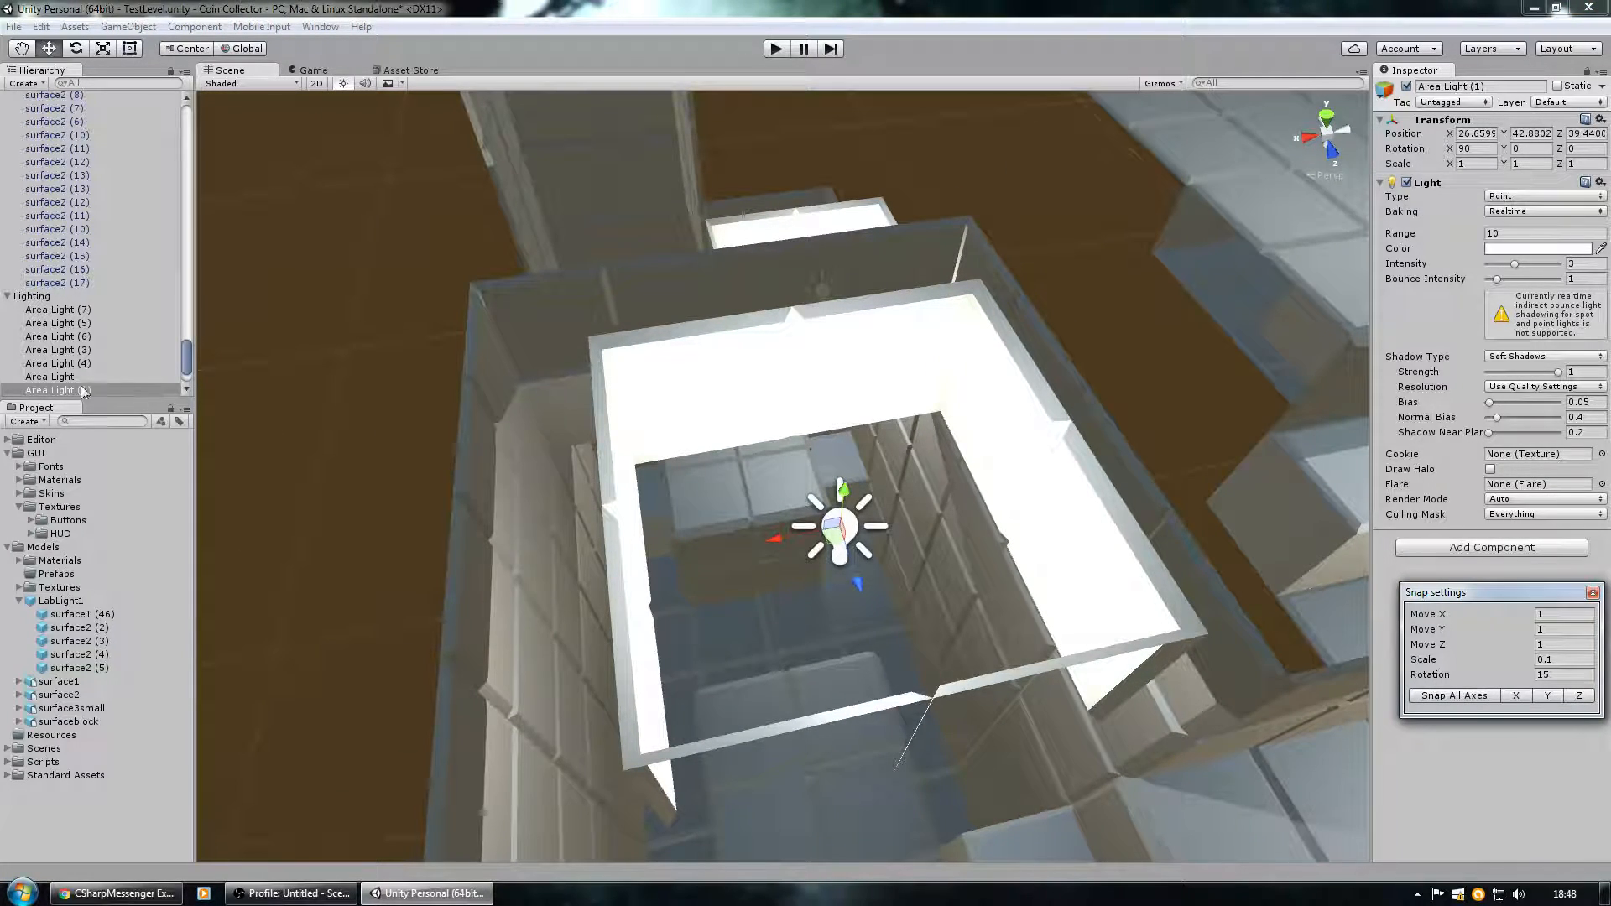
Compare the transforms of the Lighting group, Area Light (7), Area Light and Area Light (1).
left_click(61, 376)
left_click(42, 299)
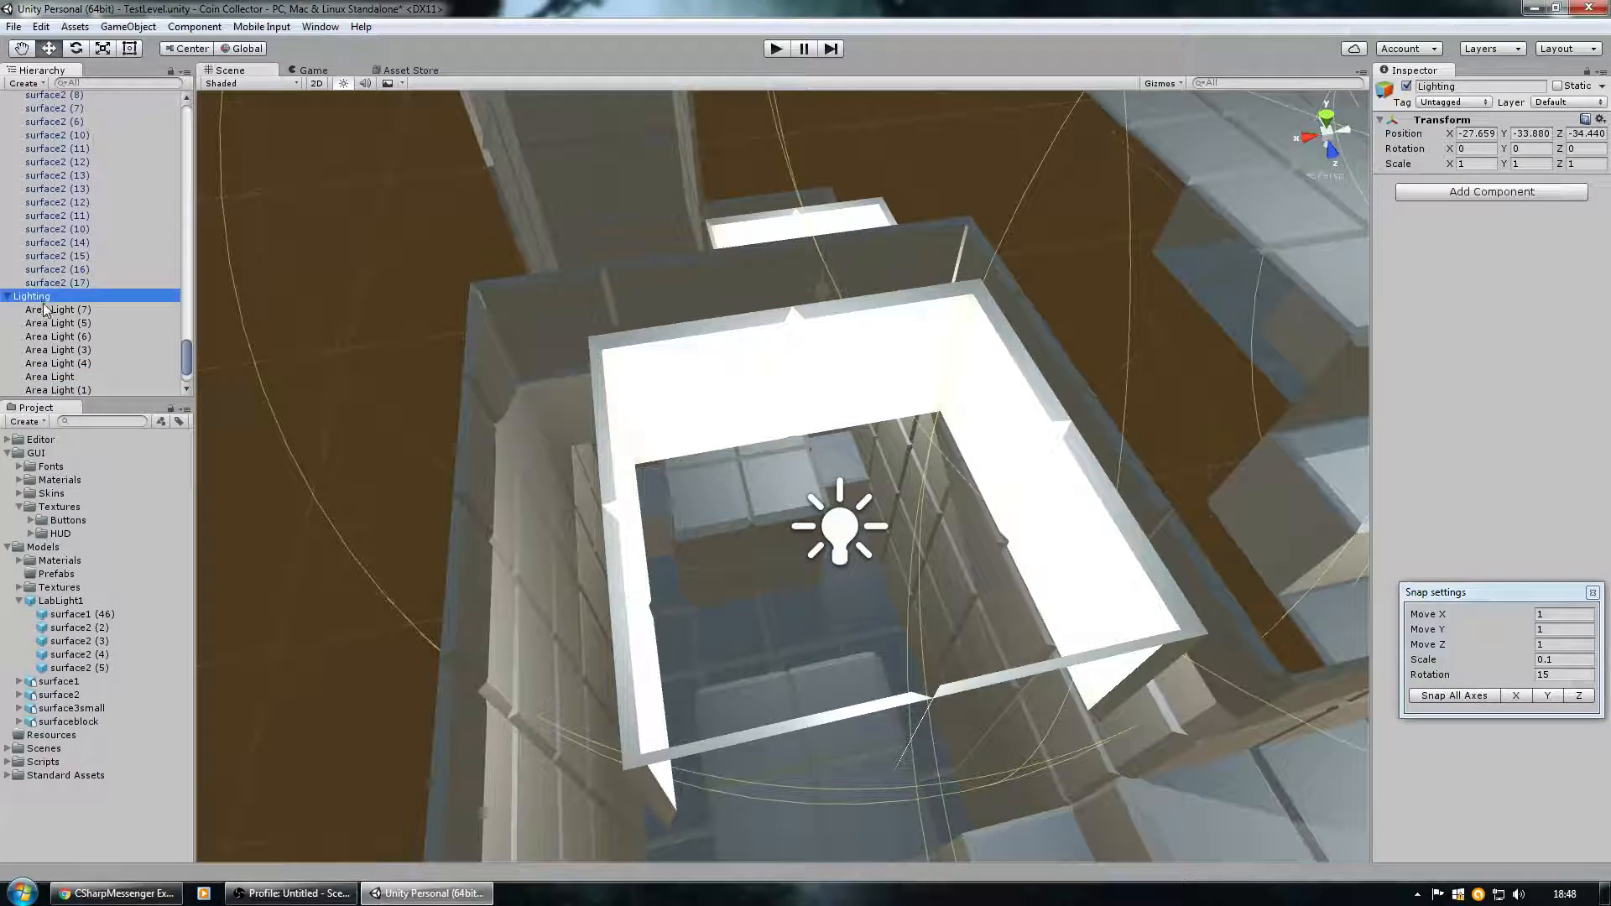
left_click(52, 315)
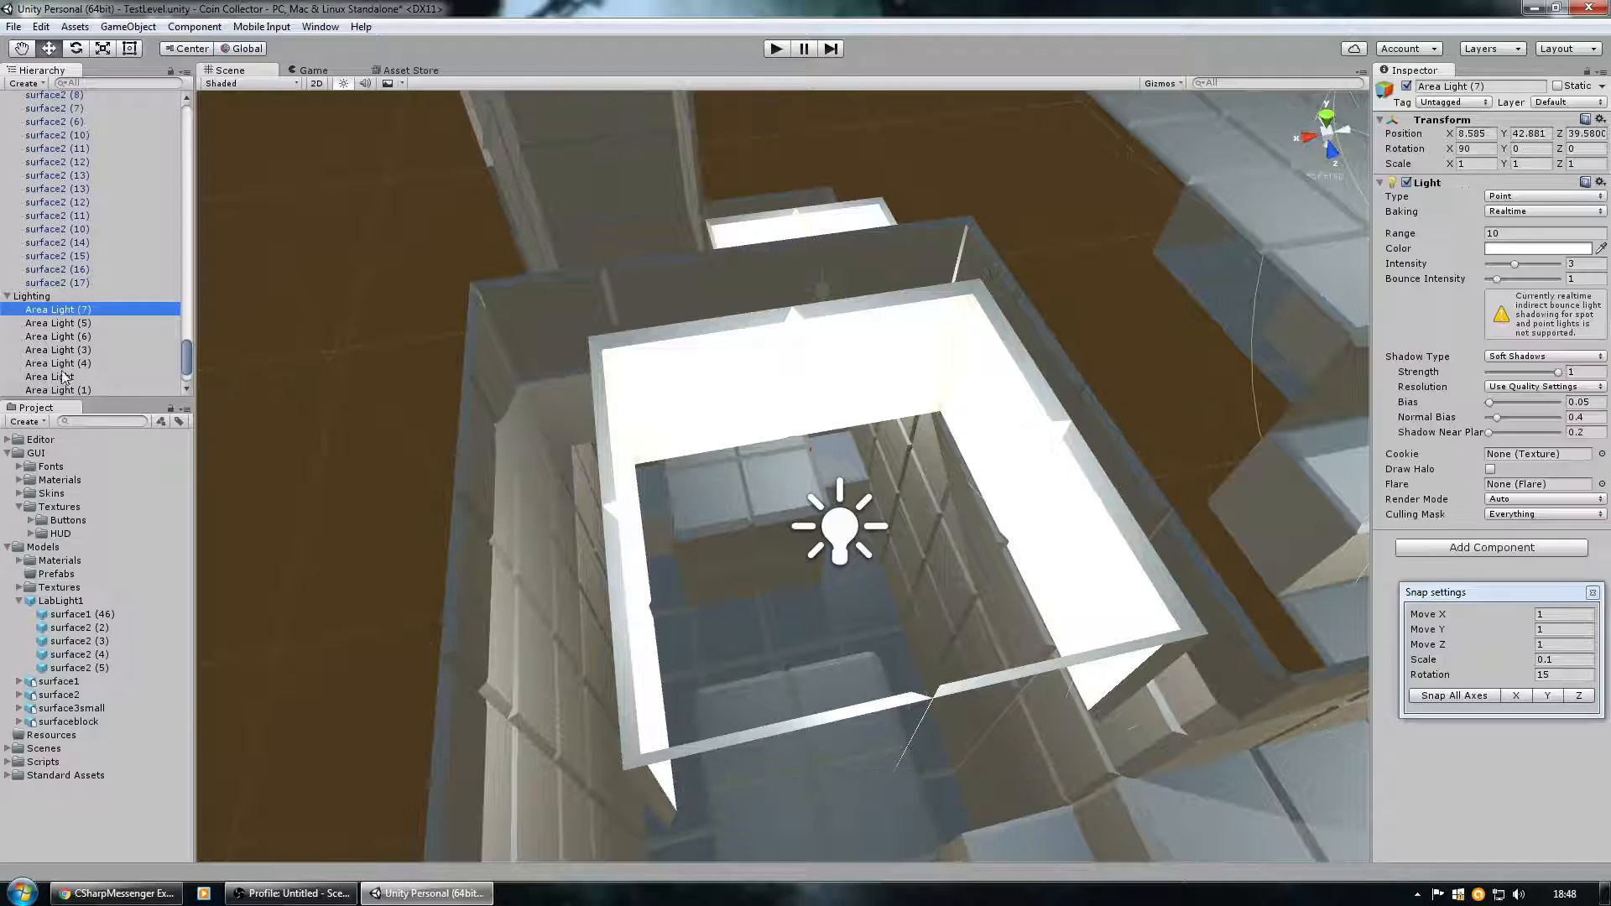
left_click(61, 377)
double_click(73, 391)
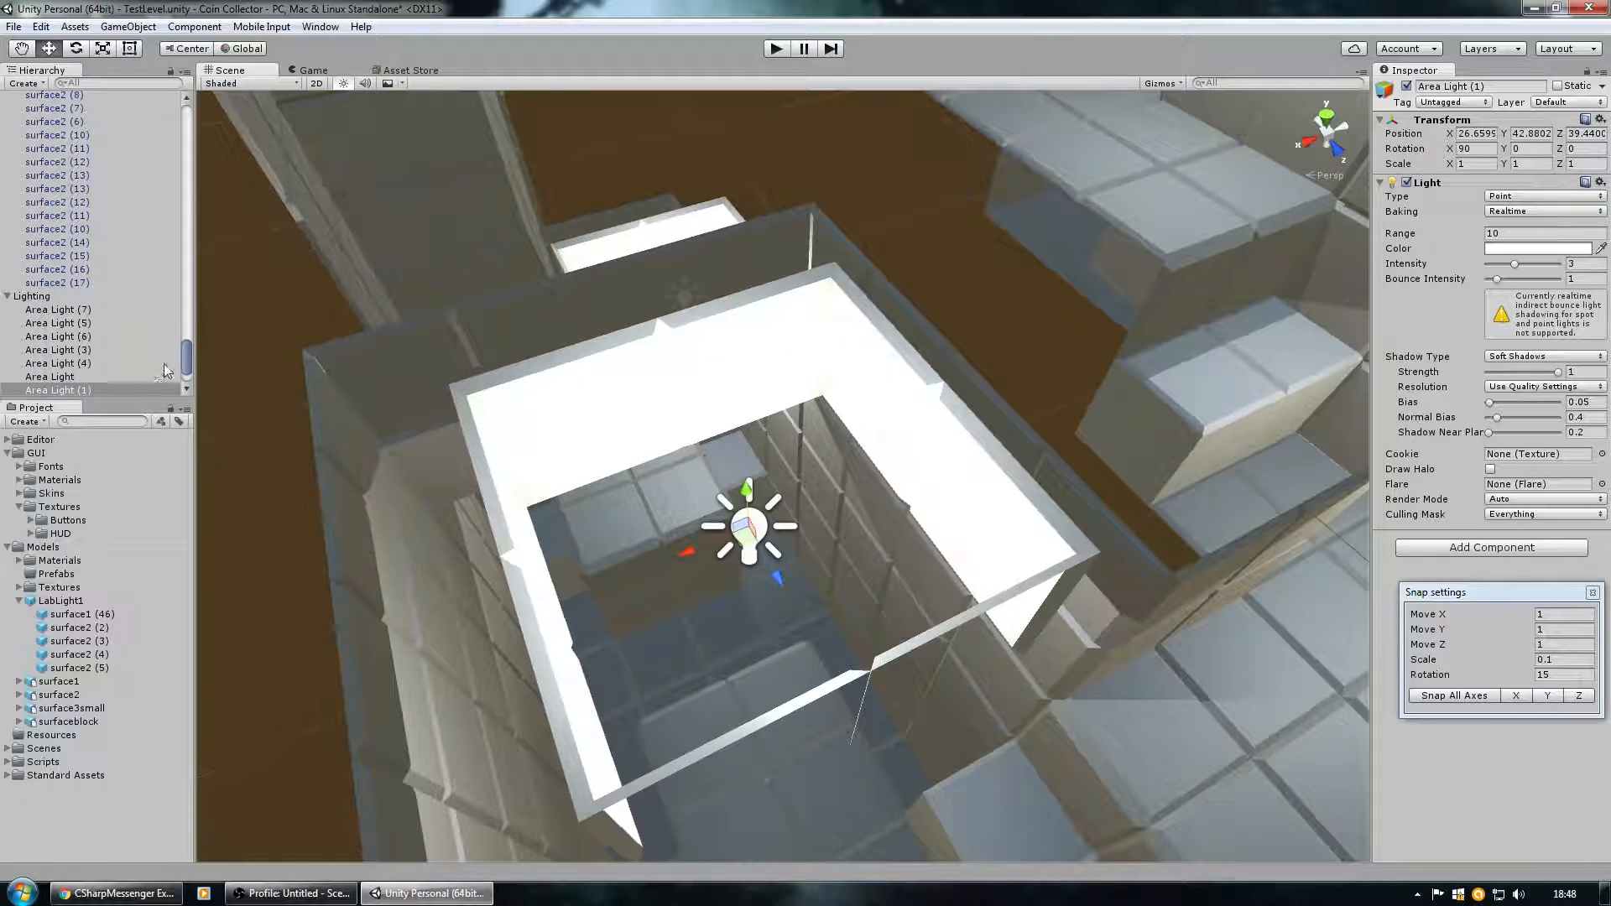
Collapse the Level group in the hierarchy and delete the LabLight1 object from the level.
left_click_drag(186, 359, 186, 109)
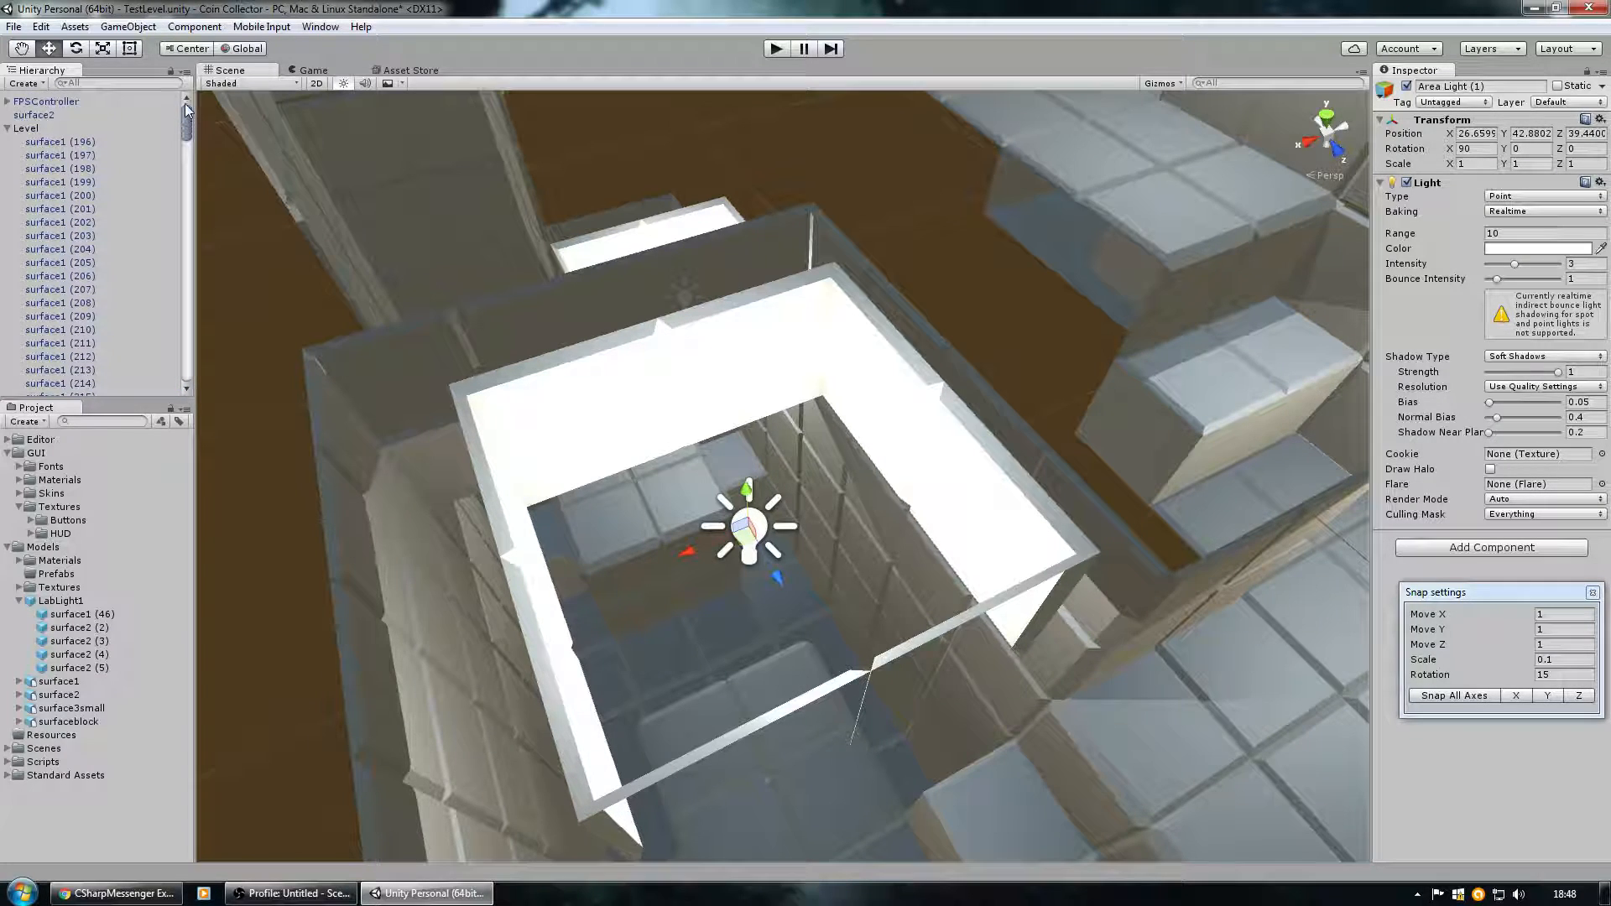
left_click(8, 127)
left_click(32, 250)
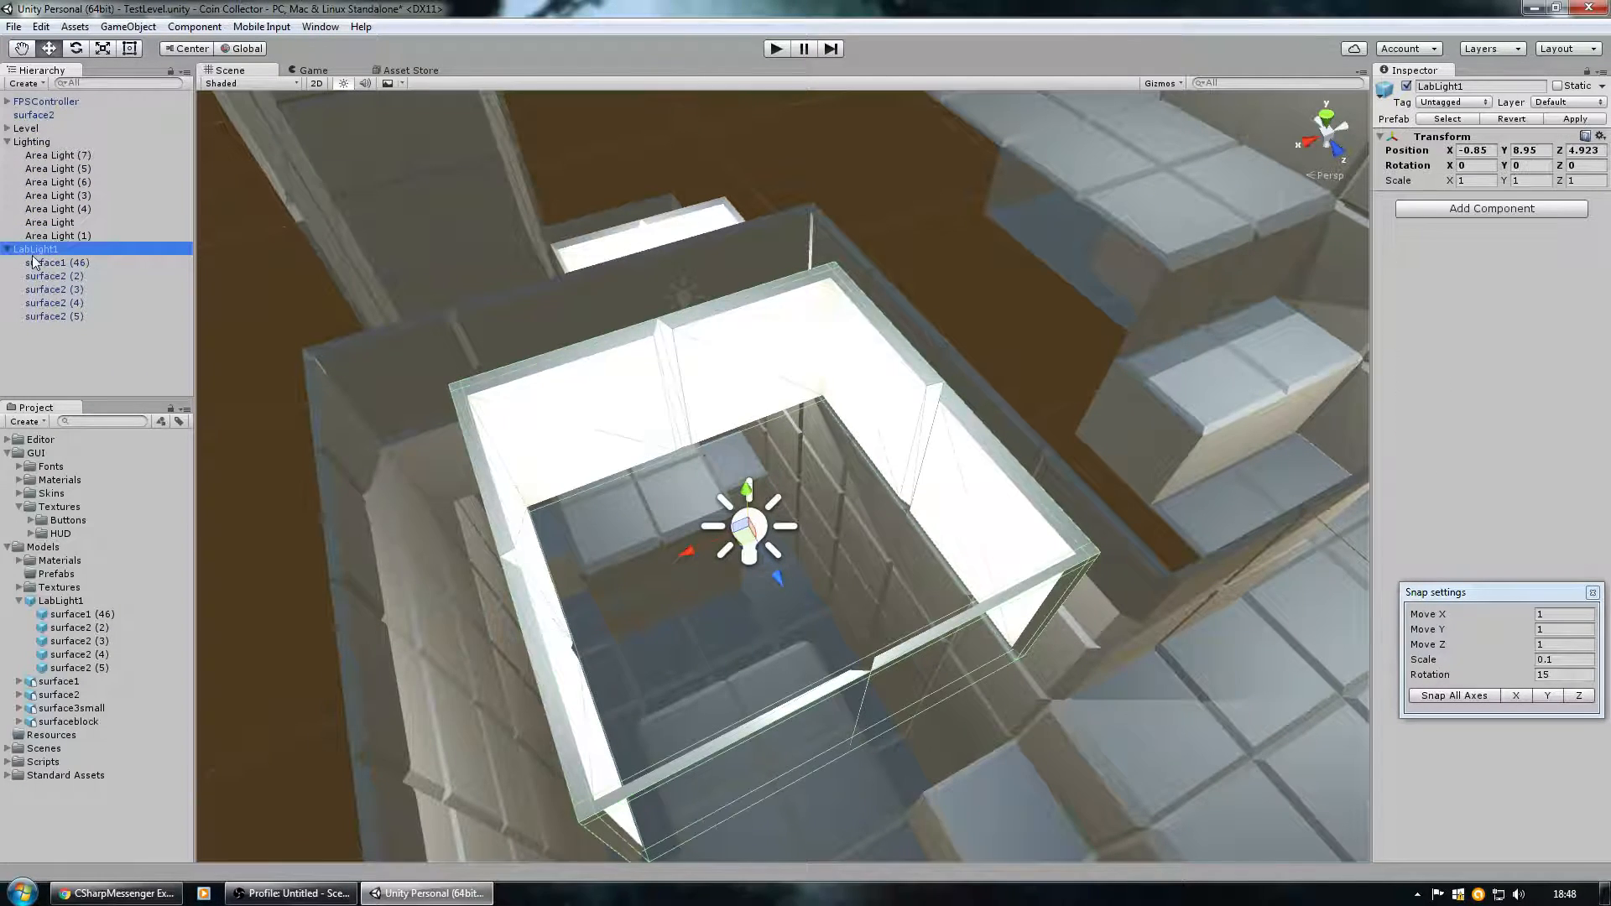
left_click(470, 399)
key("f")
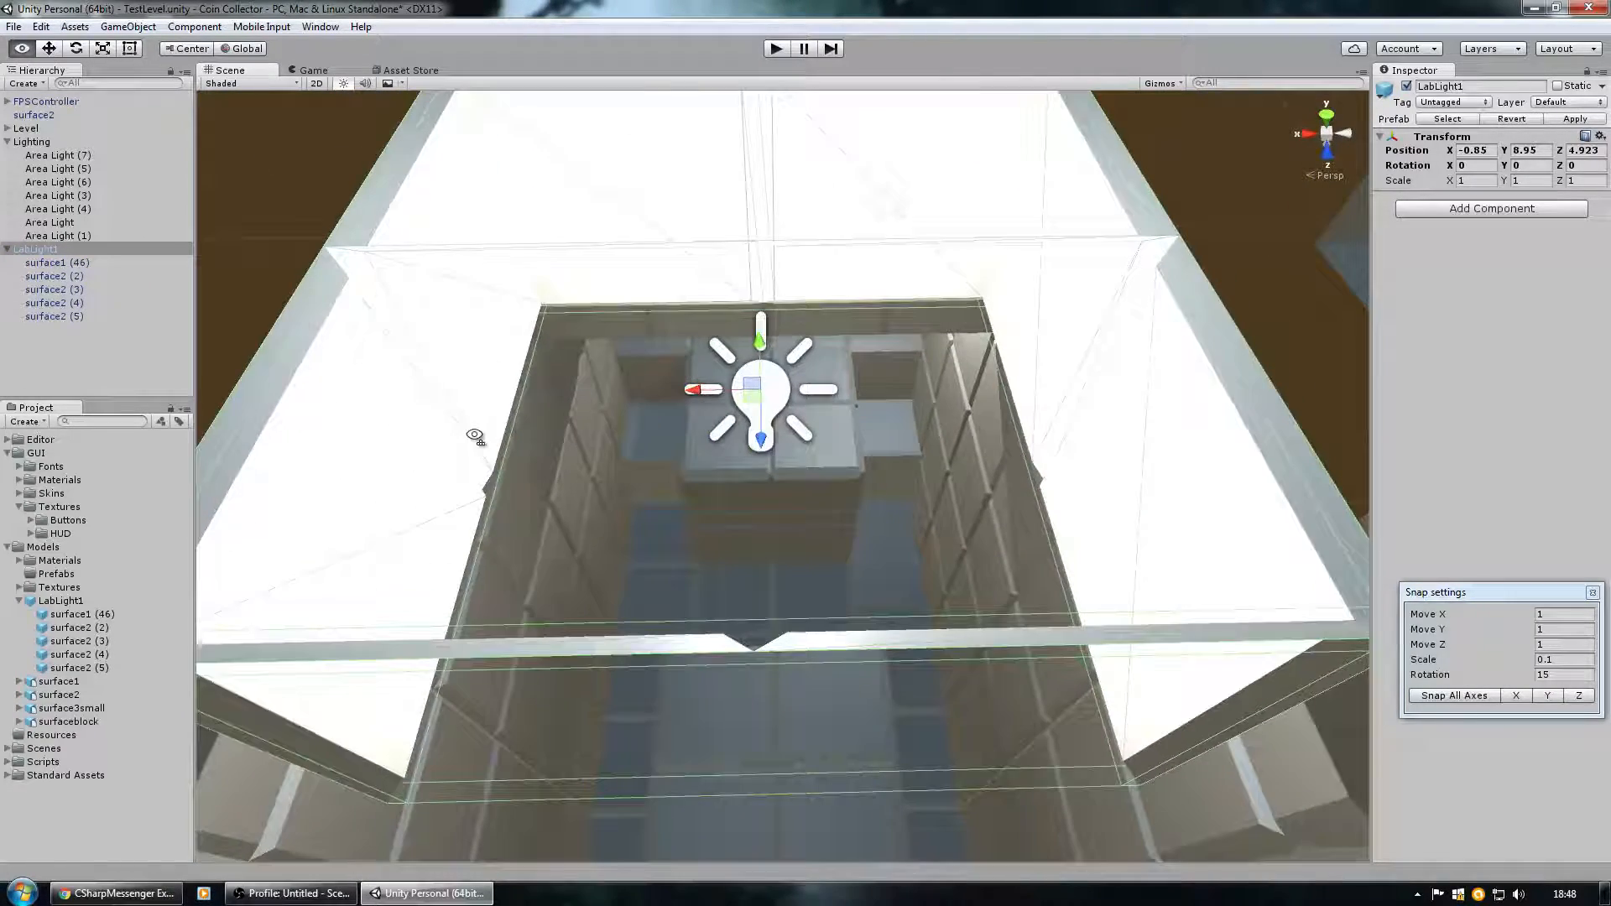
key("Delete")
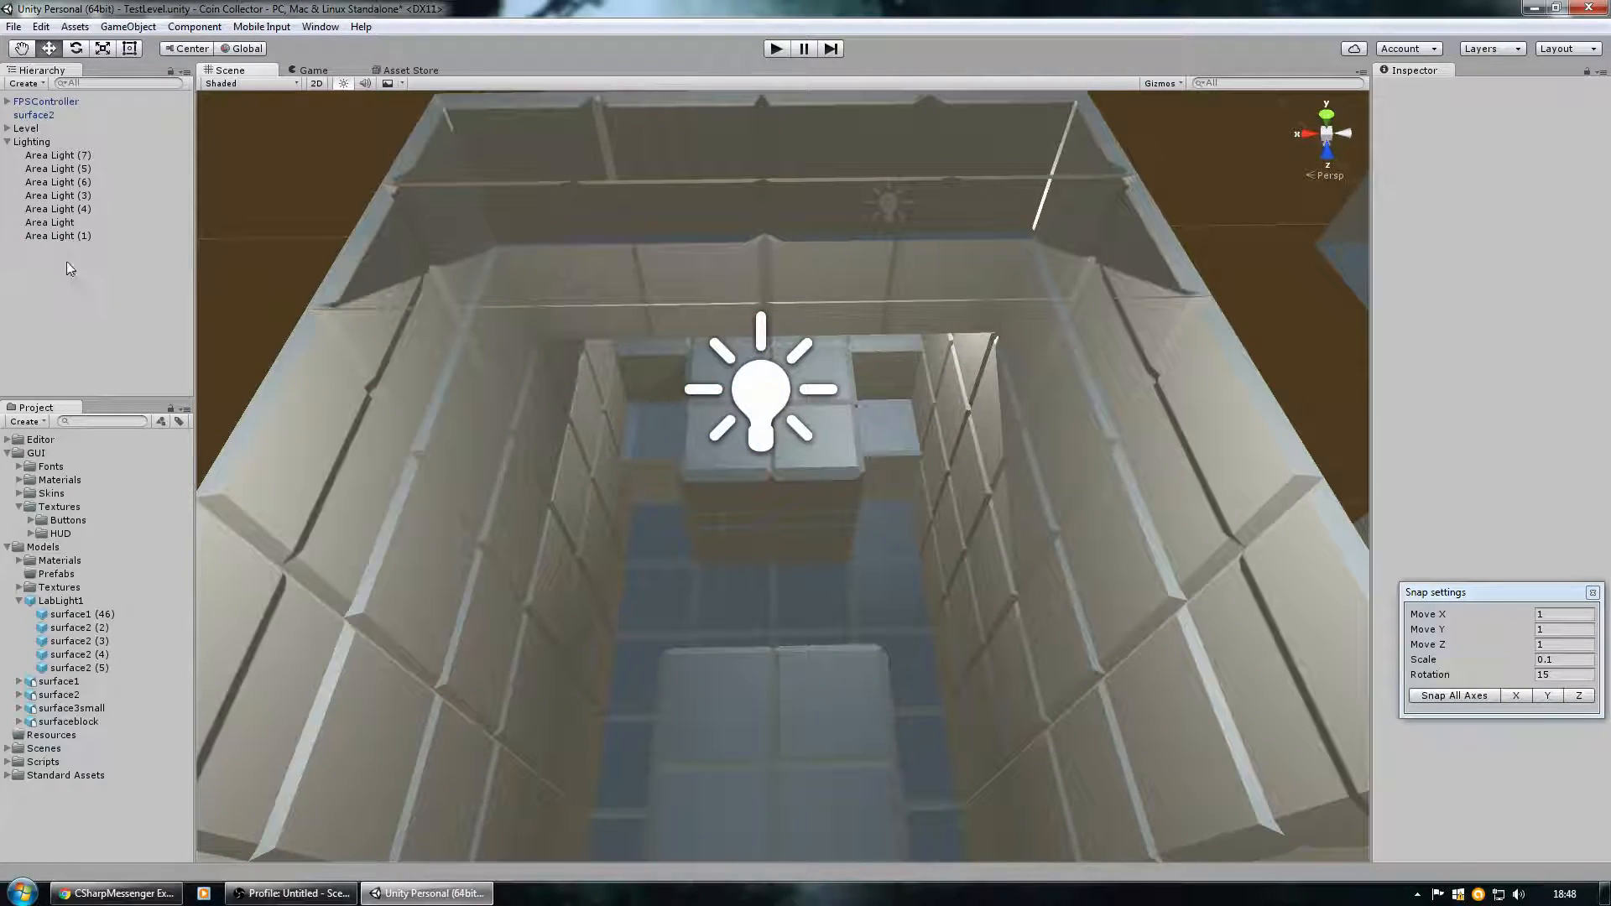
Inspect the ceiling opening without the shaft and undo the deletion of LabLight1.
right_click_drag(495, 496, 460, 493)
scroll(460, 493, "down", 6)
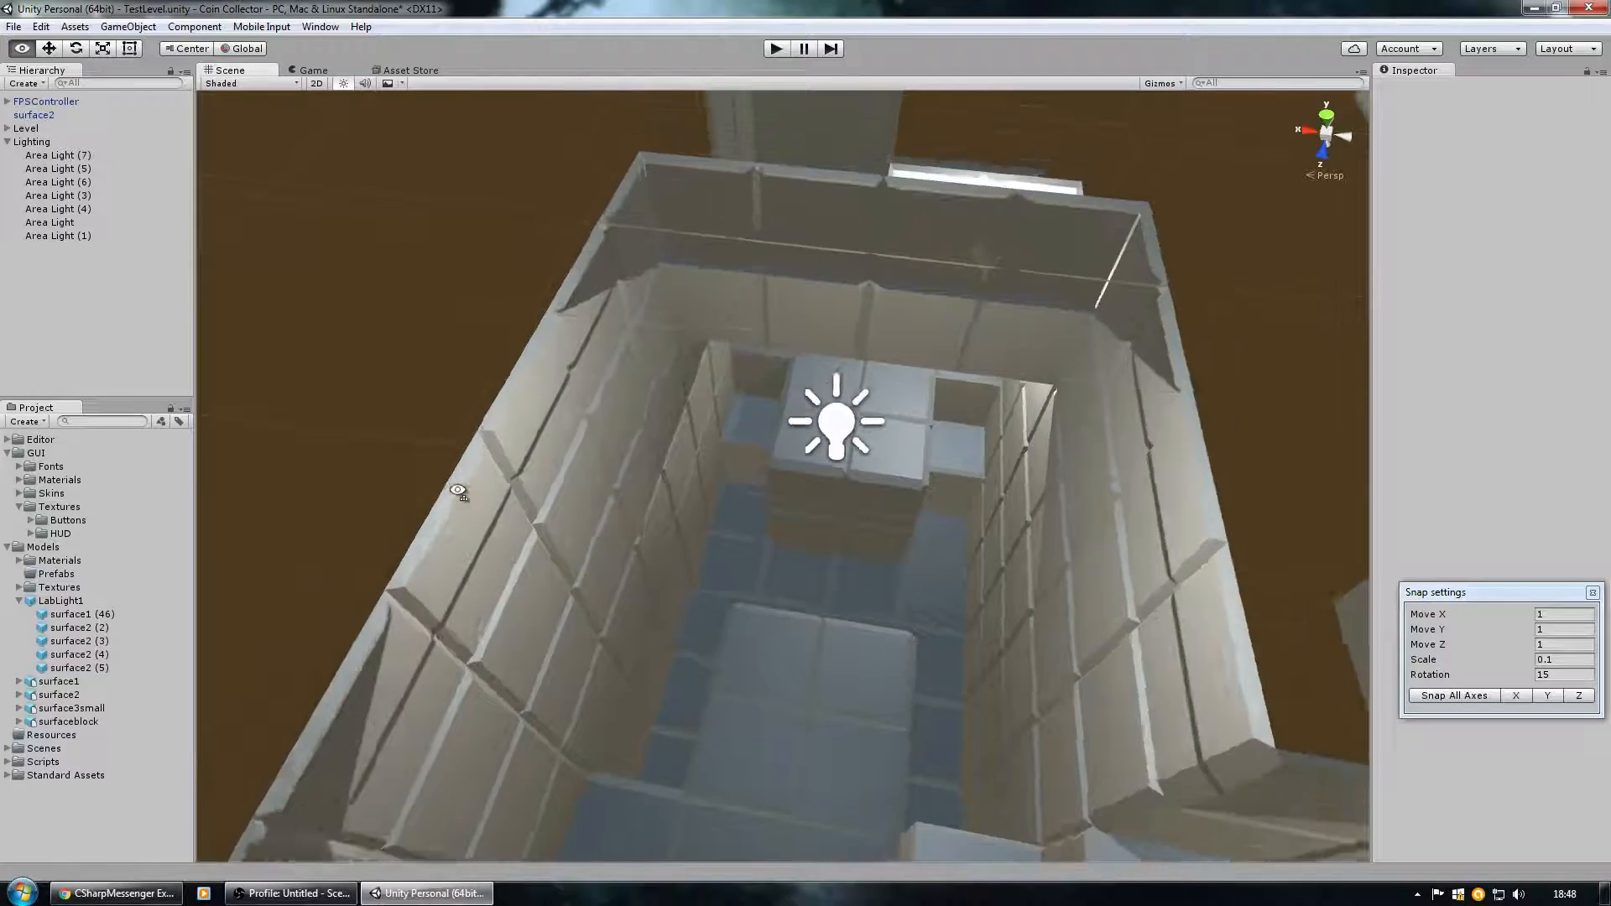
right_click_drag(824, 476, 810, 409)
key("ctrl+z")
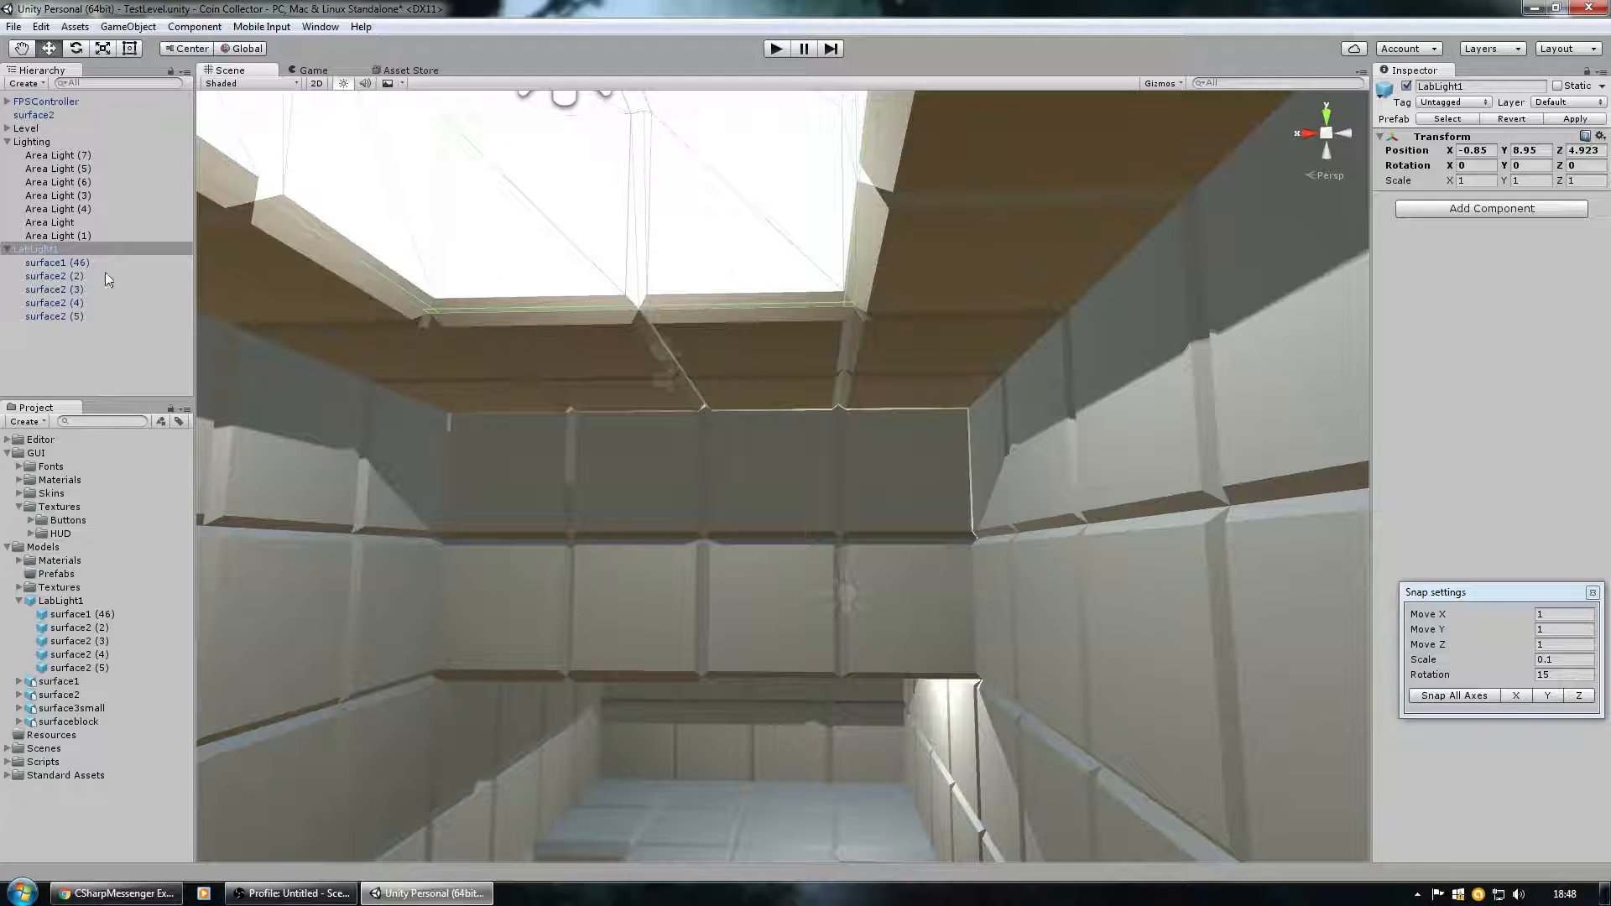
Select all five surface pieces inside the LabLight1 object, from surface1 (46) to surface2 (5).
left_click(8, 250)
left_click(8, 250)
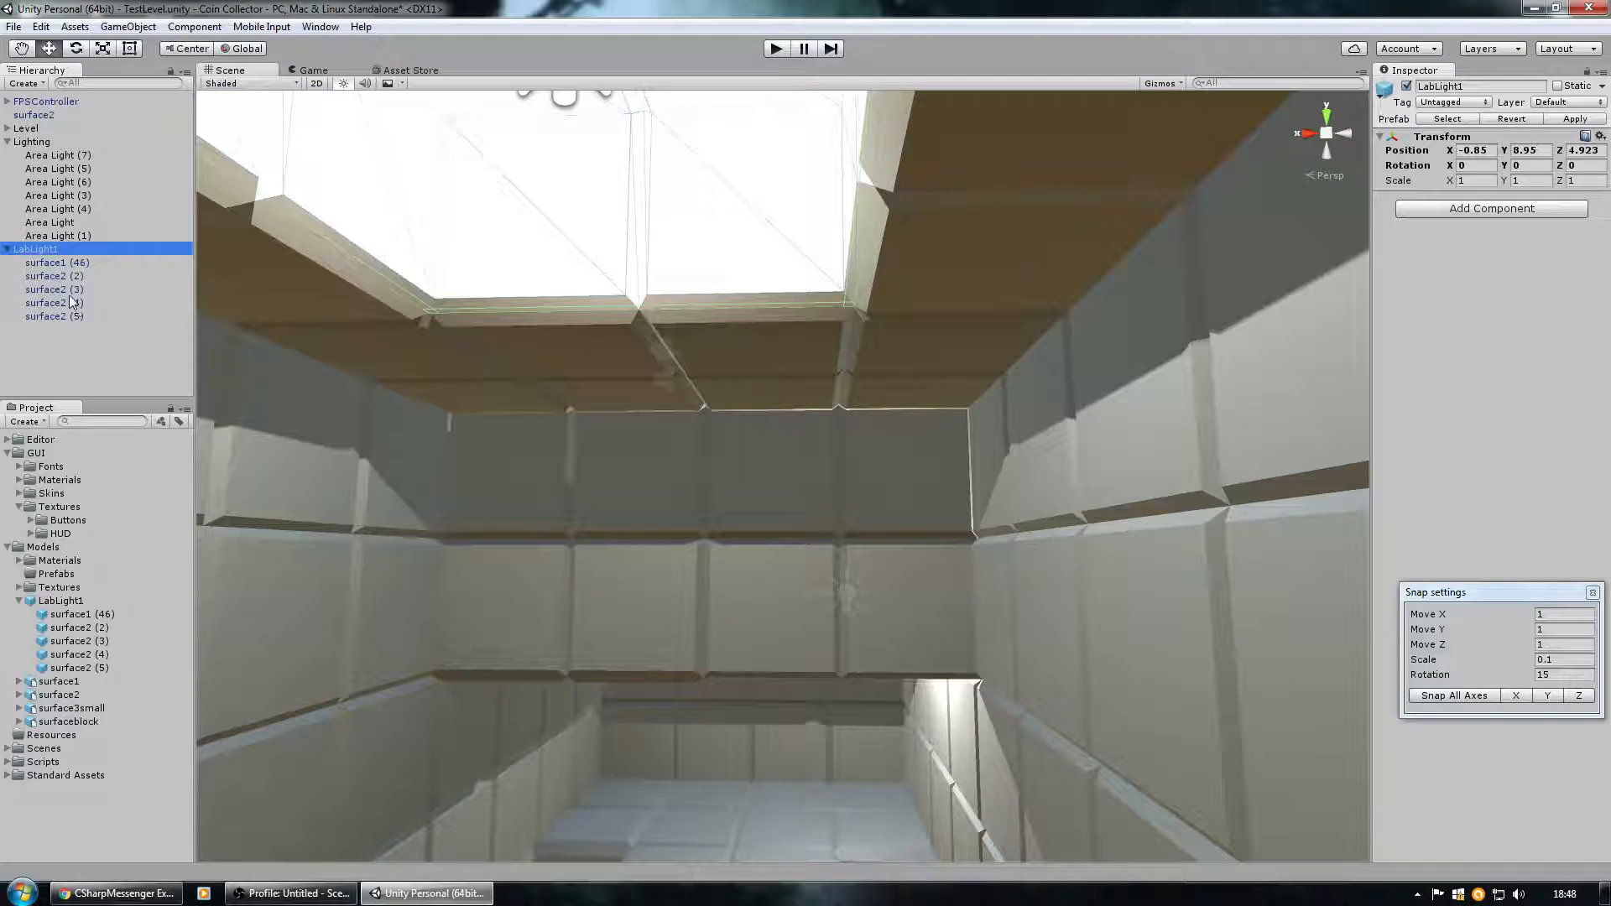
left_click(46, 262)
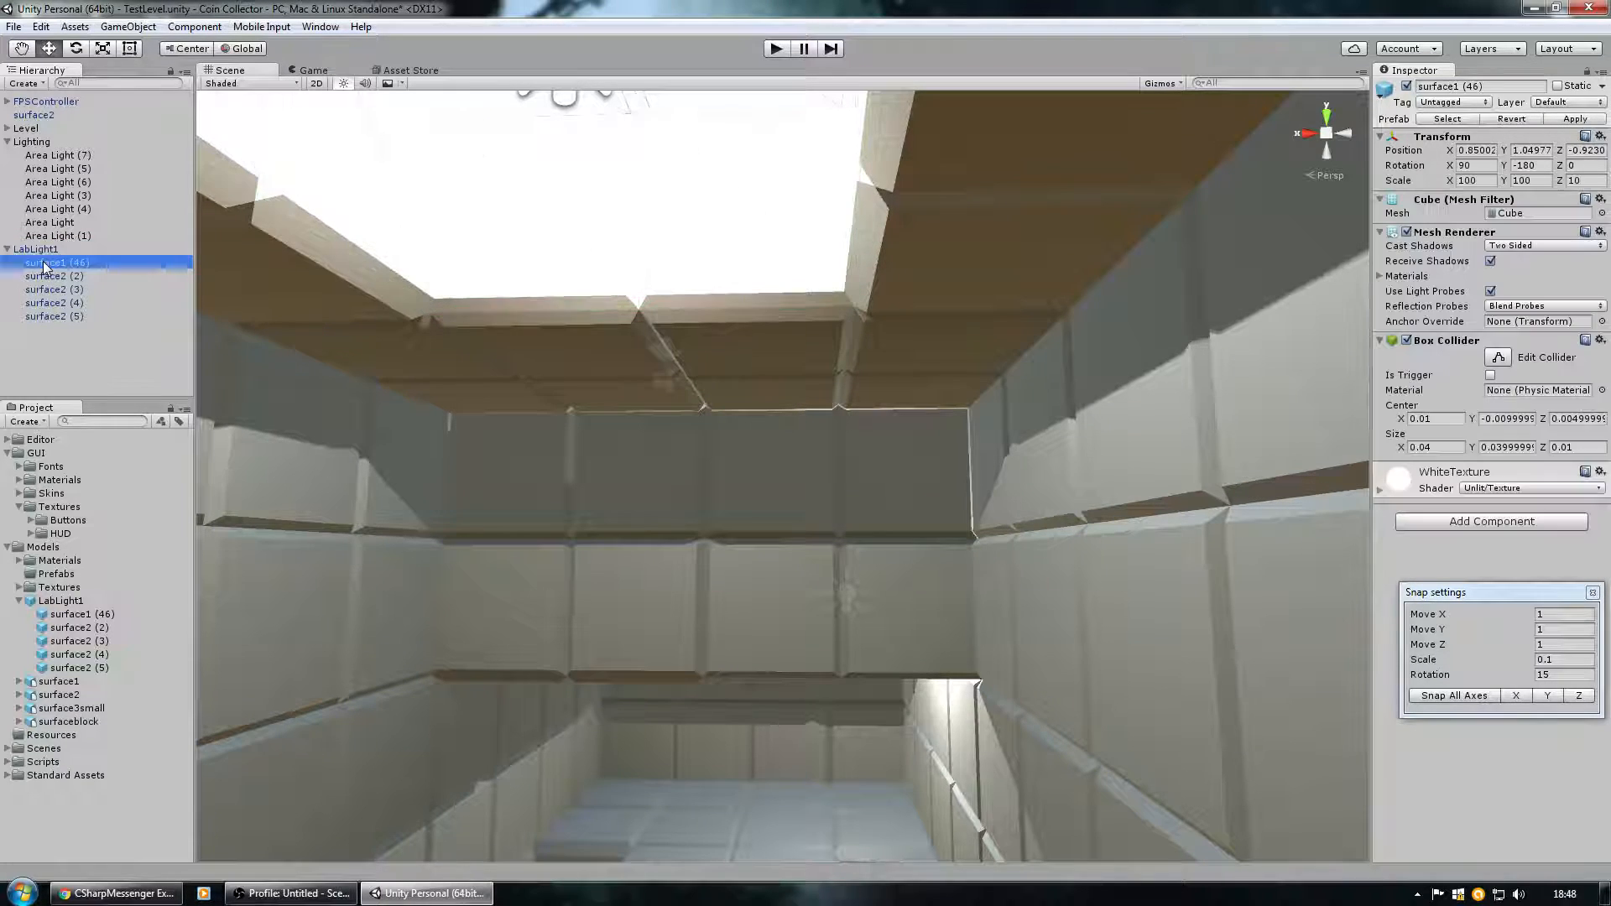
left_click(44, 304, "shift")
left_click(49, 318, "shift")
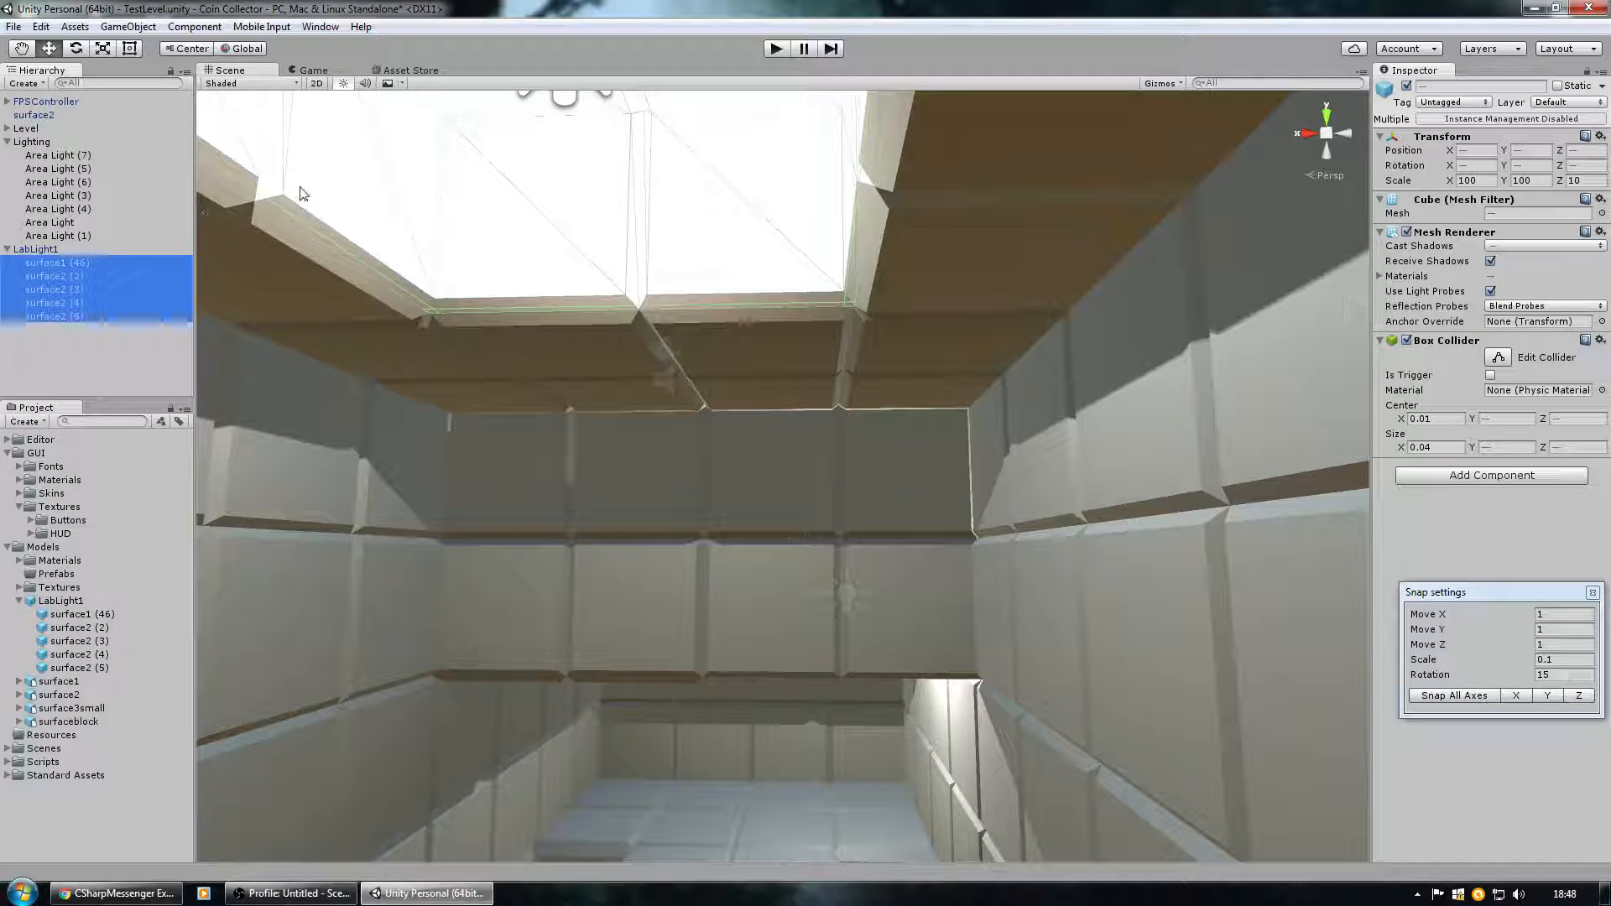
left_click(562, 99, "ctrl")
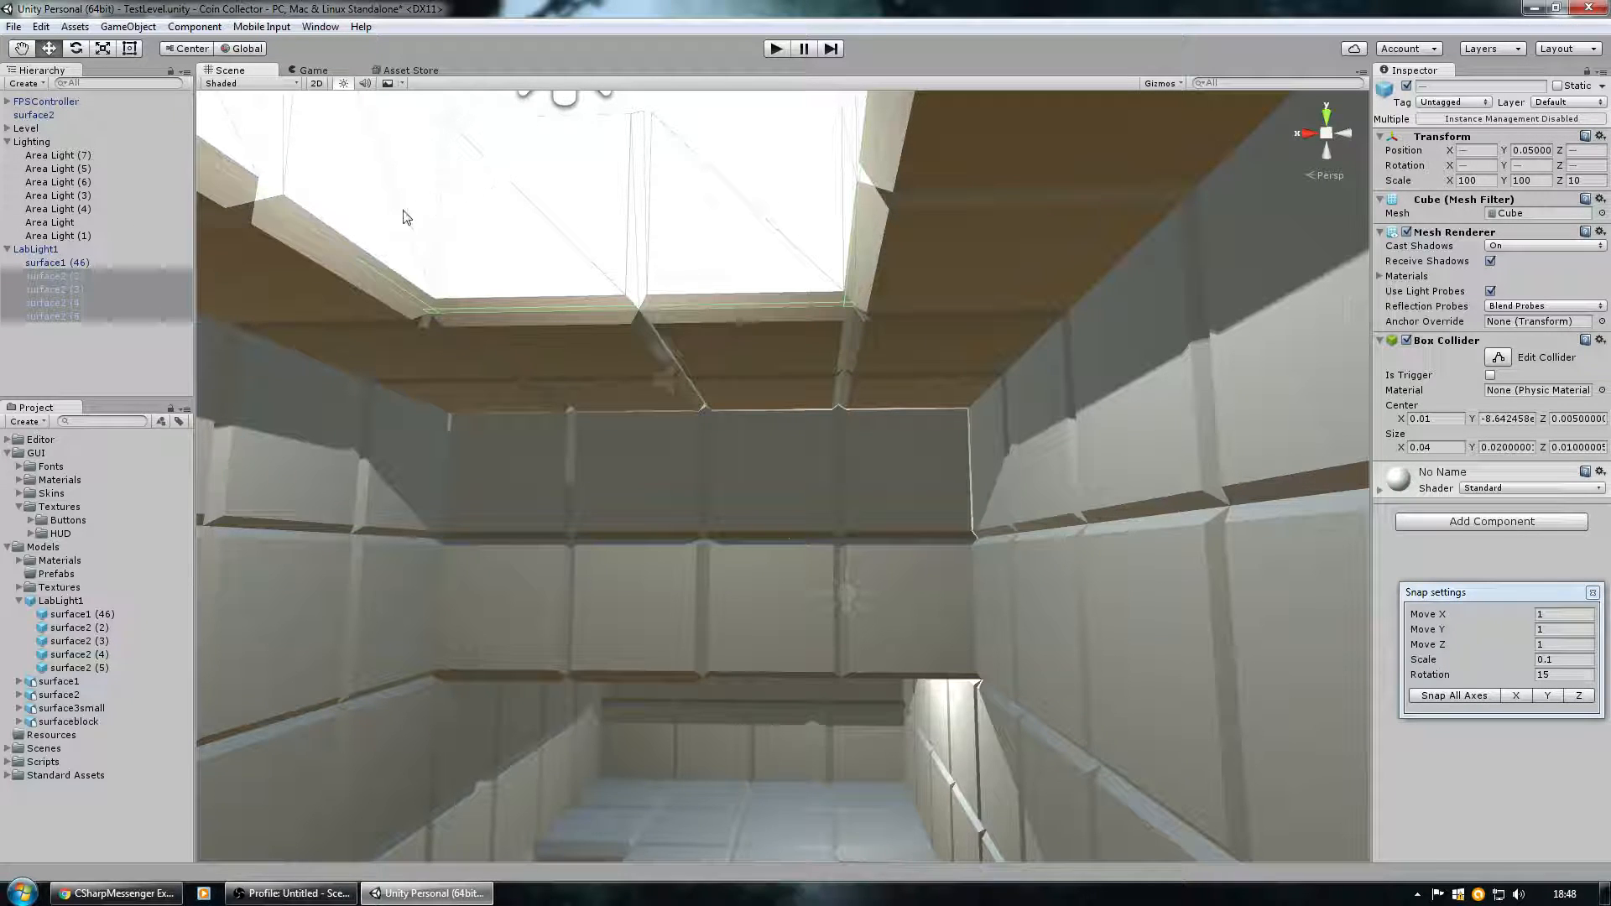
right_click_drag(419, 225, 368, 150)
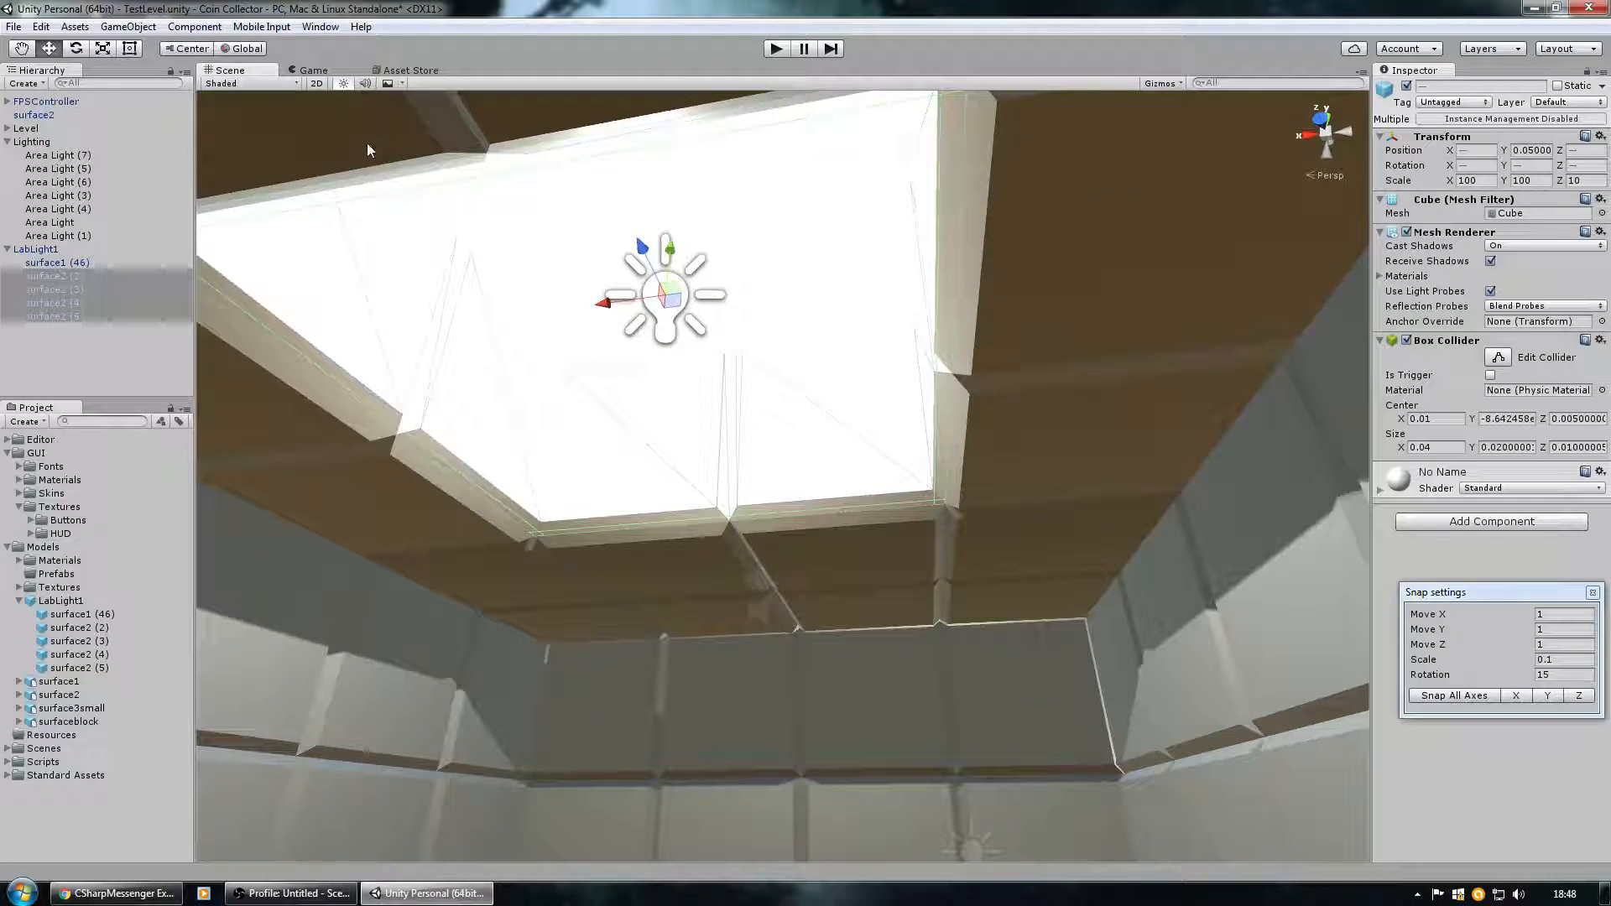
left_click(59, 262, "ctrl")
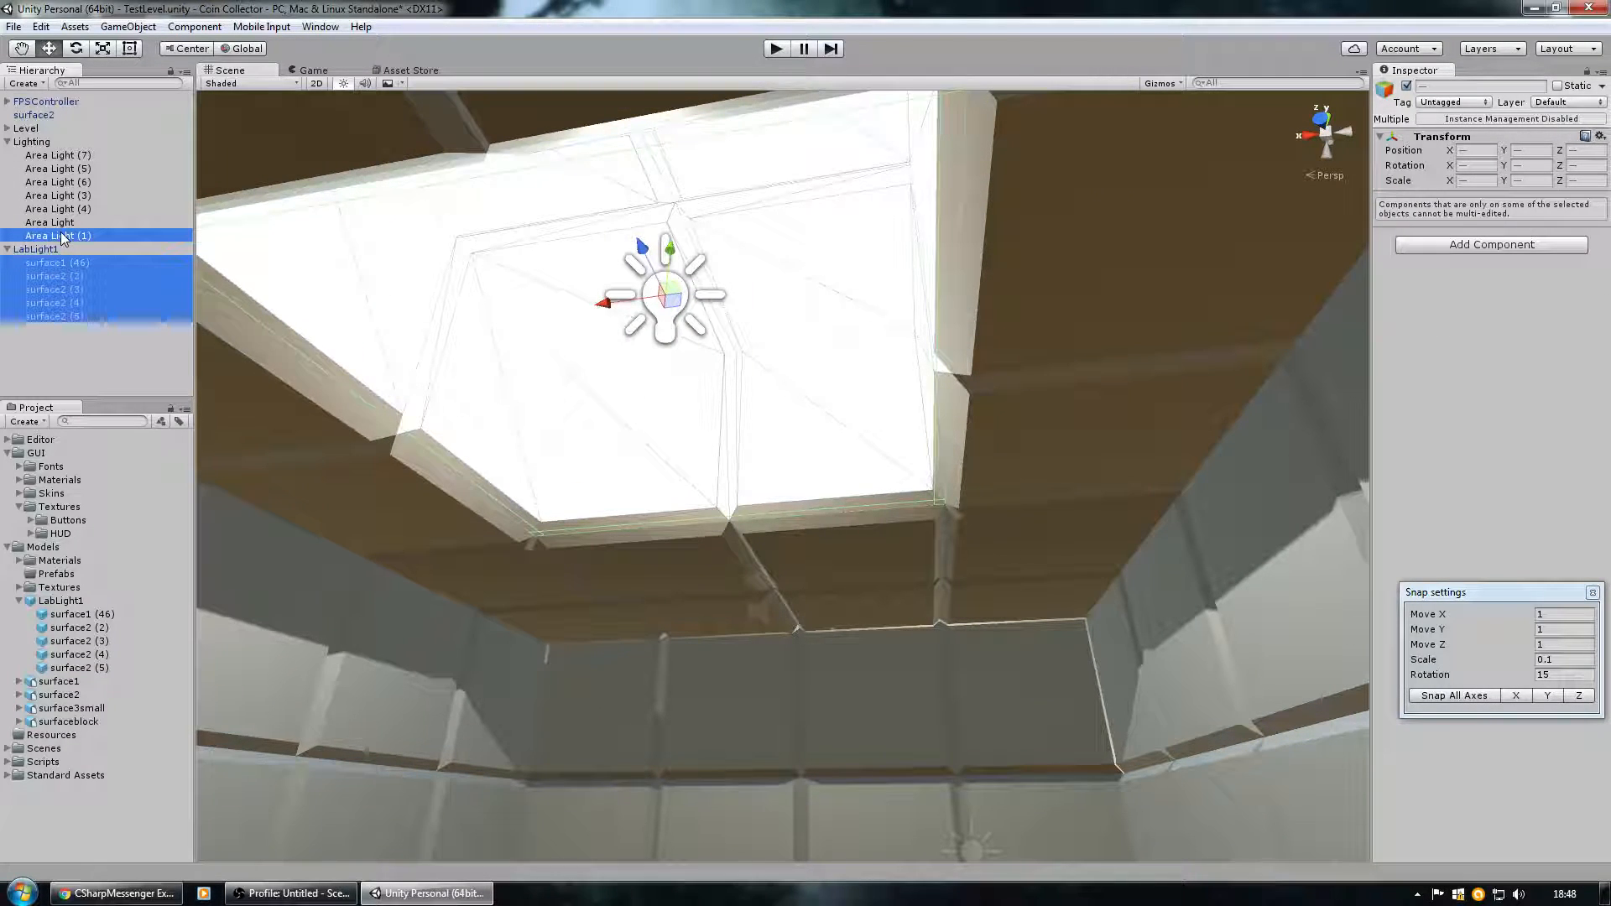
Try to add Area Light (1) together with the five LabLight1 surface pieces to the contents of the LabLight1 prefab.
left_click(83, 237)
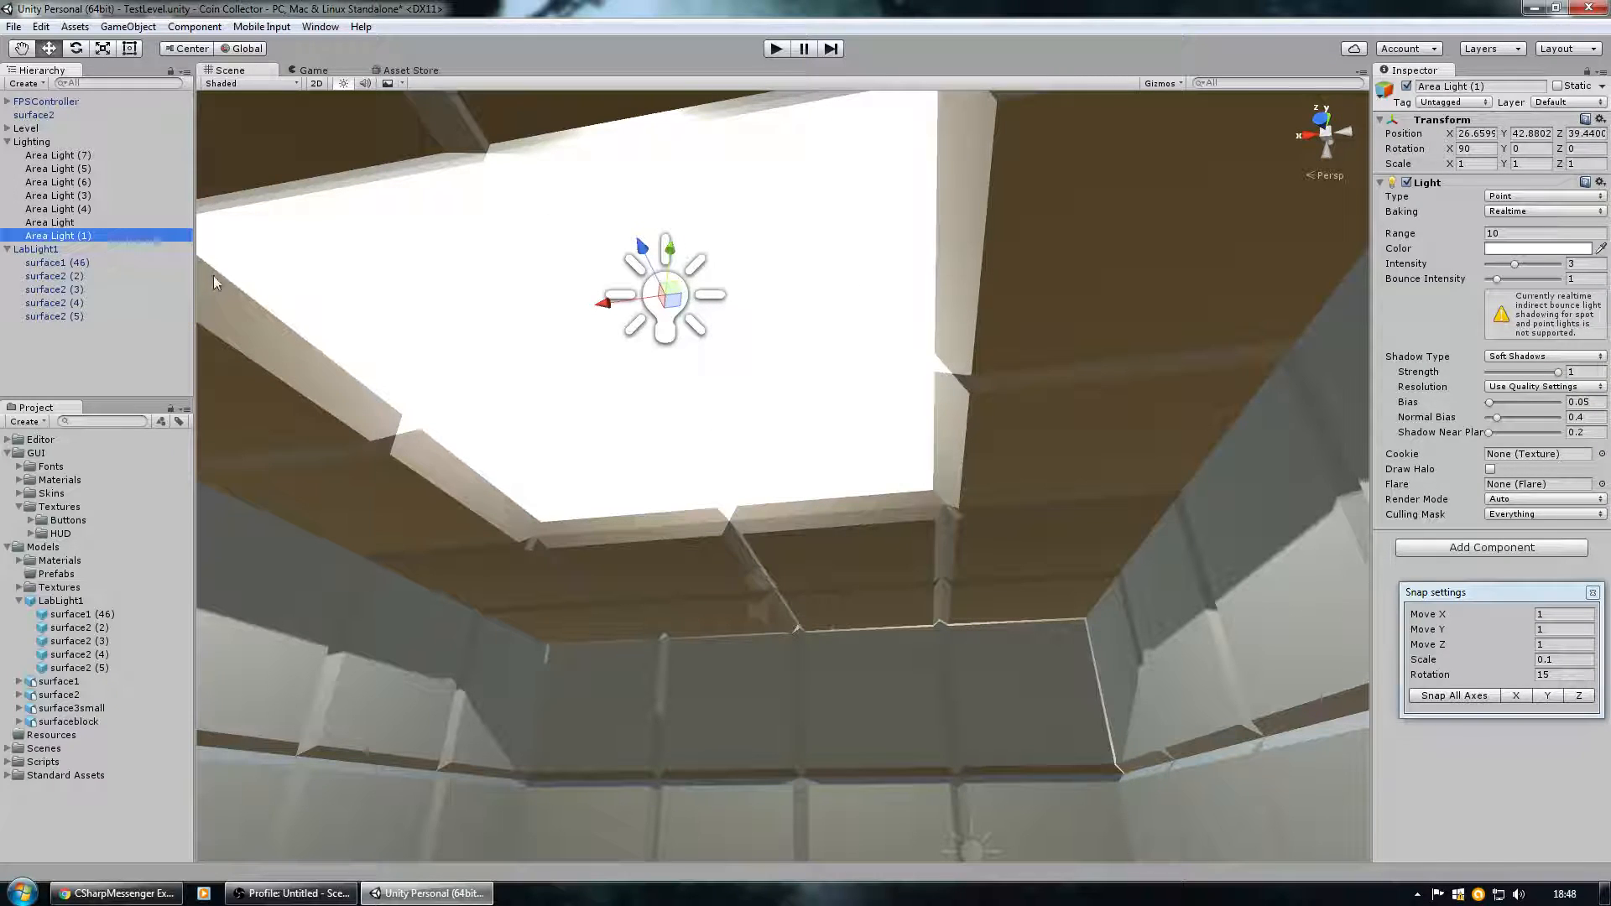
left_click_drag(630, 259, 627, 234)
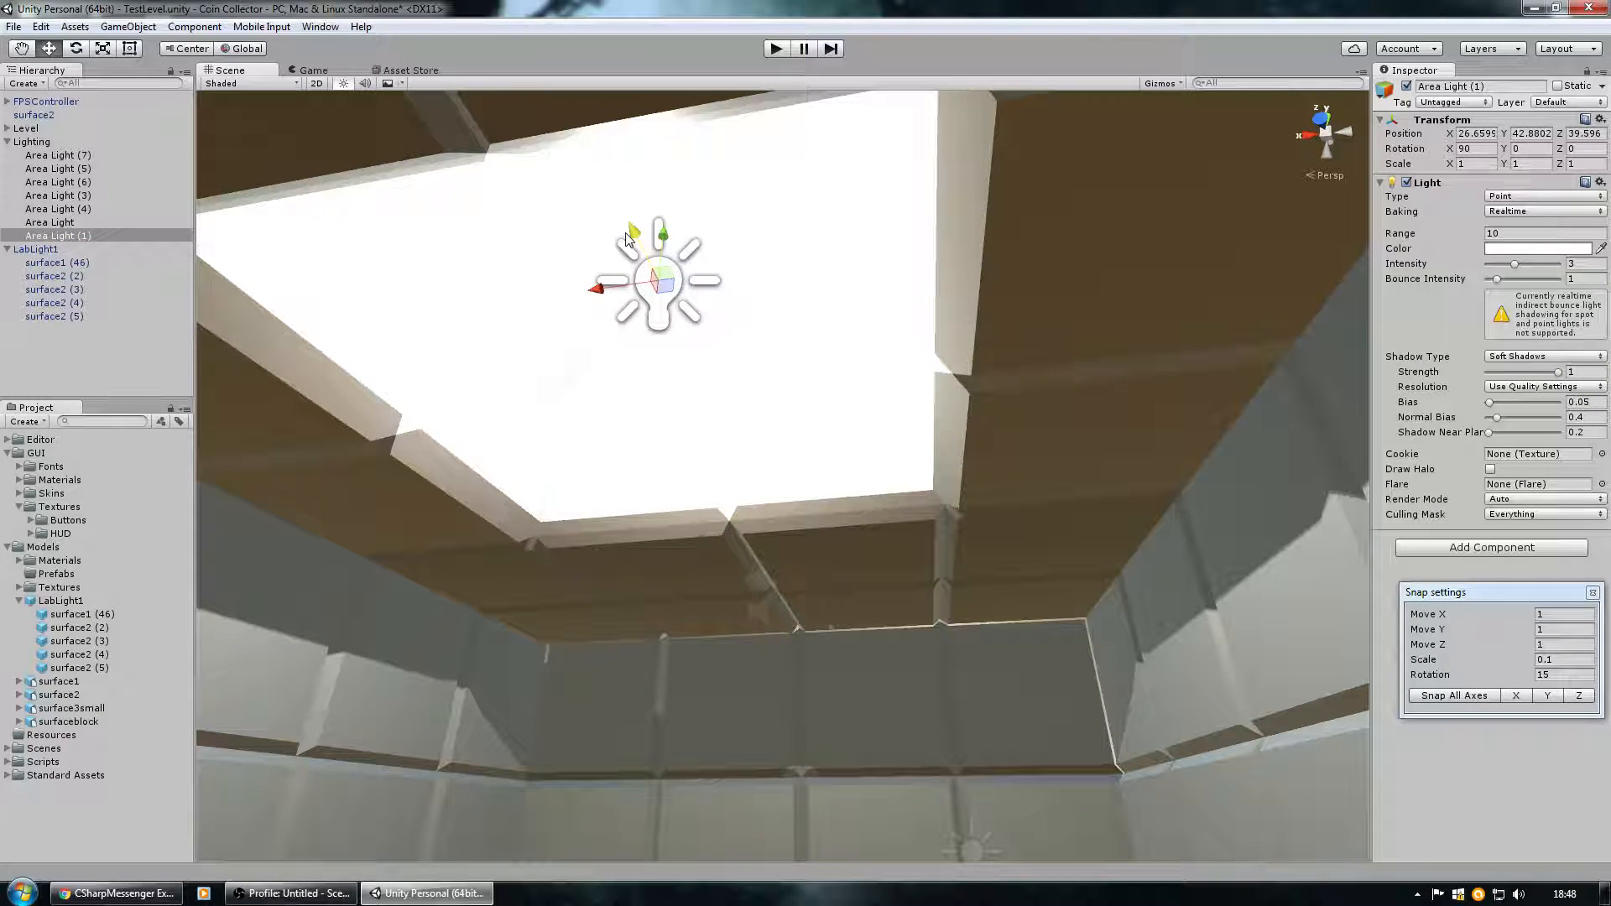
key("ctrl+z")
left_click(61, 266, "ctrl")
left_click(54, 275, "ctrl")
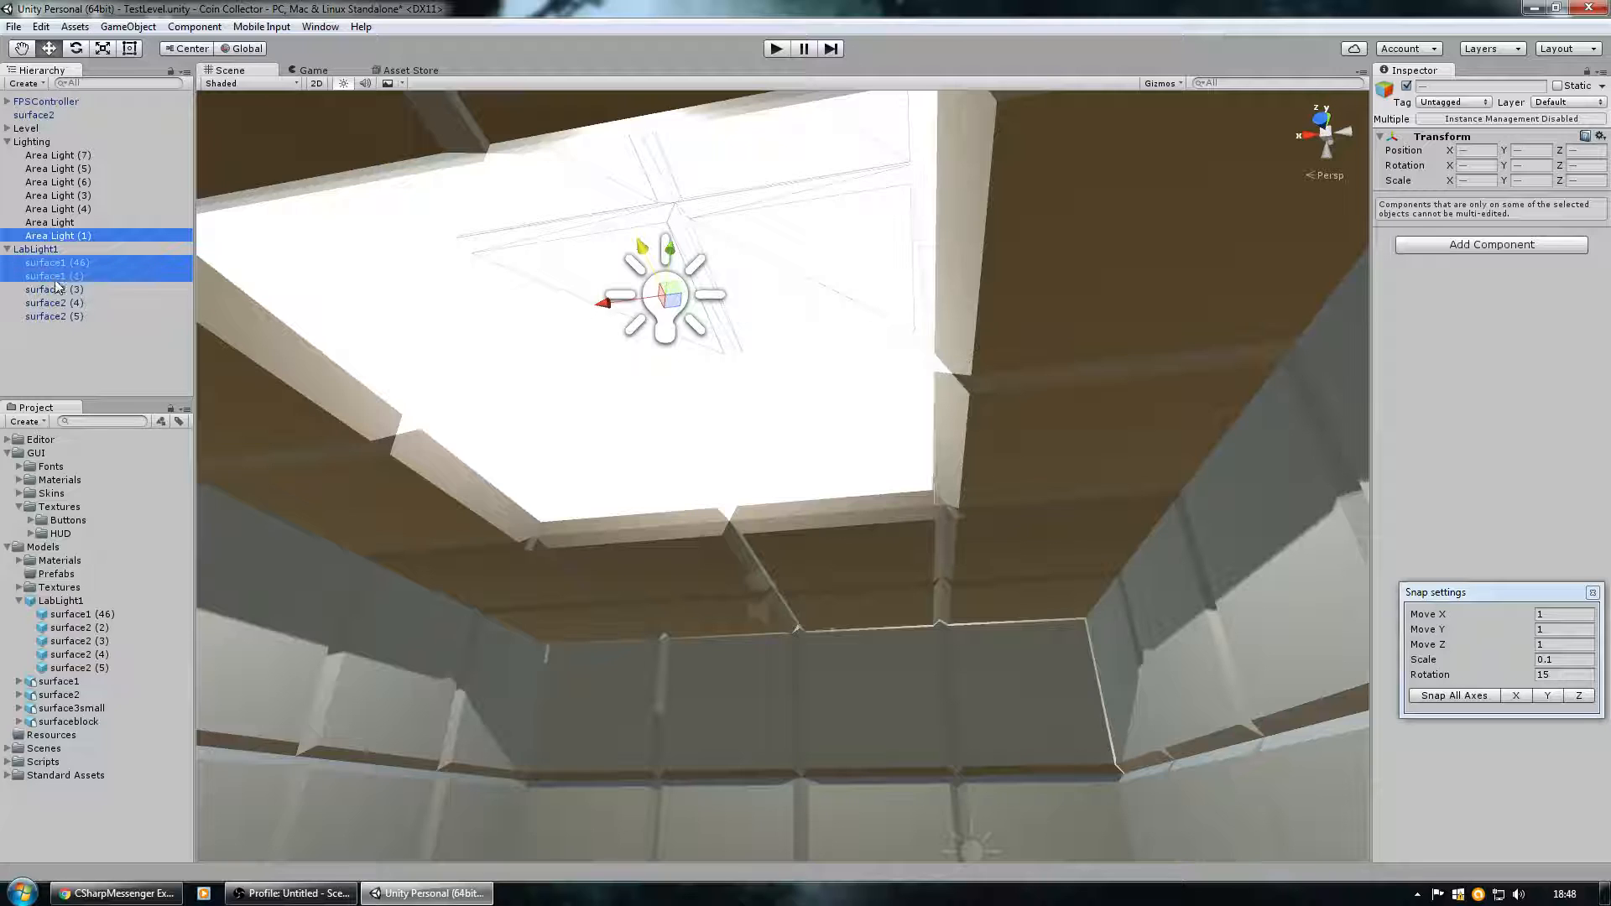
left_click(55, 288, "ctrl")
left_click(55, 300, "ctrl")
left_click(55, 315, "ctrl")
left_click_drag(57, 261, 66, 617)
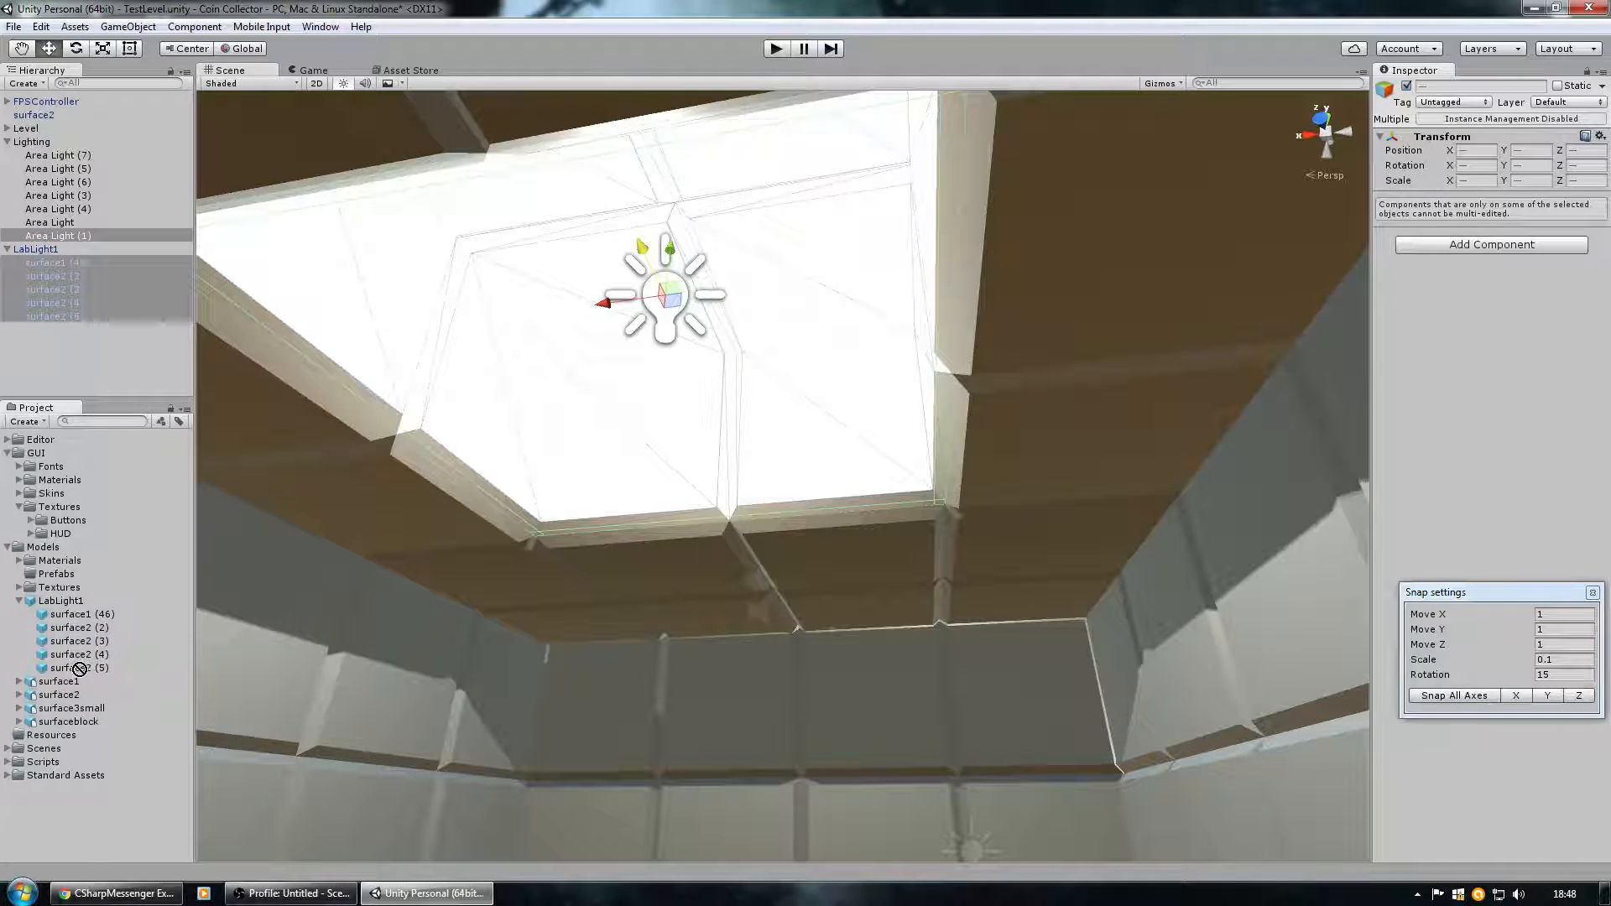
Delete the LabLight1 object and its Area Light (1) from the level.
left_click(44, 248)
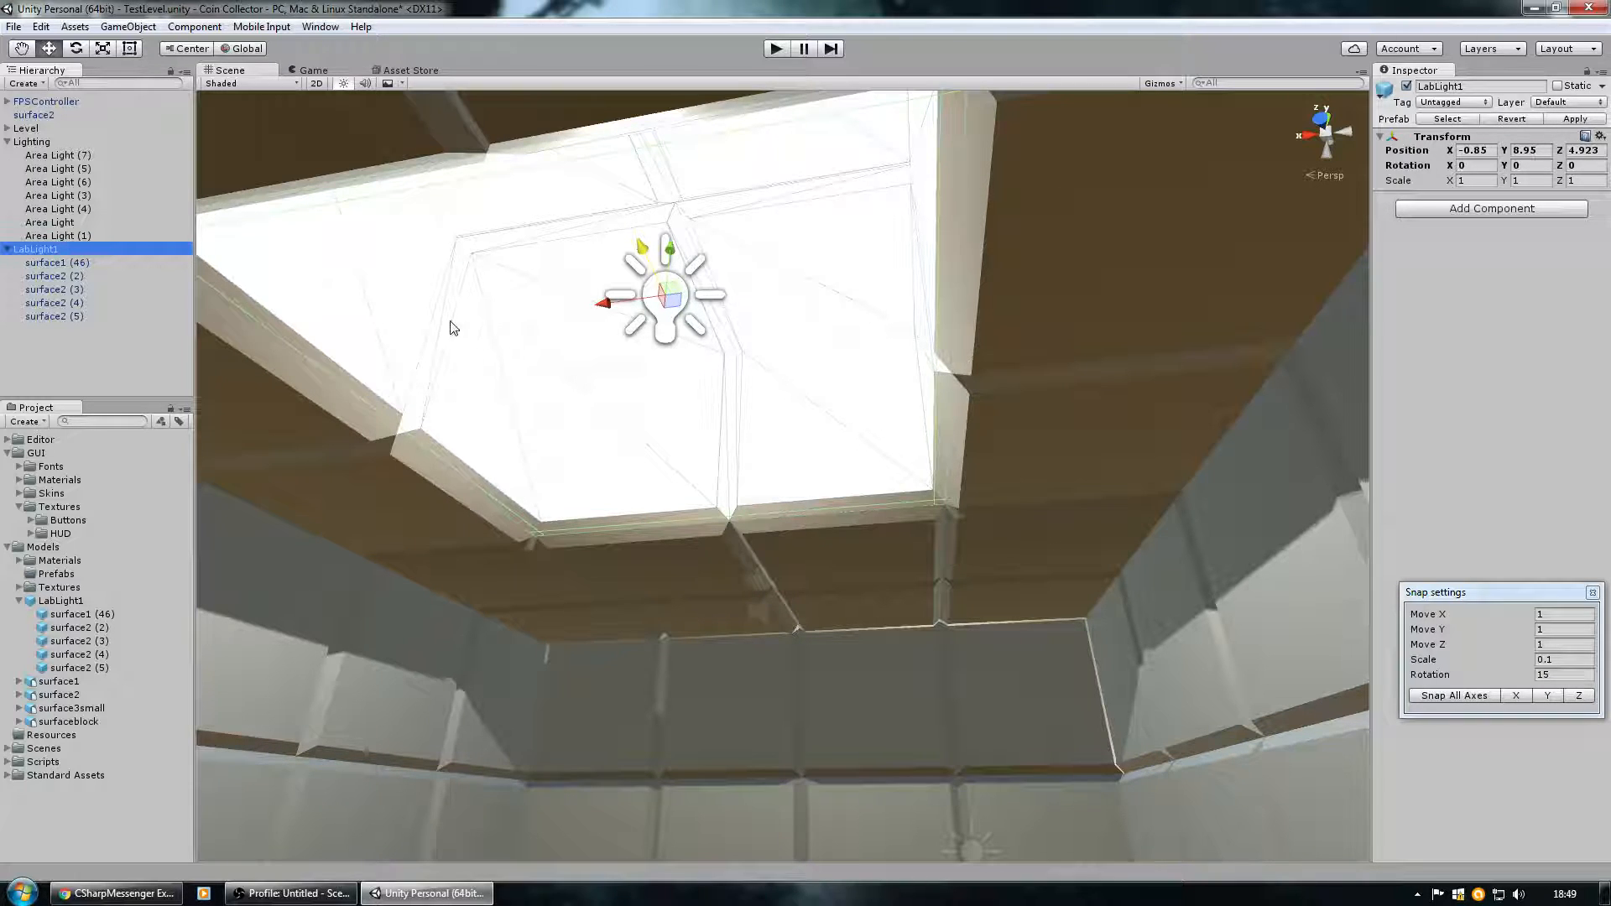
key("Delete")
left_click(658, 303)
key("Delete")
Select the surface pieces of the remaining lit ceiling shaft together with its area light.
right_click_drag(652, 314, 708, 424)
left_click(705, 424)
left_click(496, 403, "shift")
left_click(629, 304, "shift")
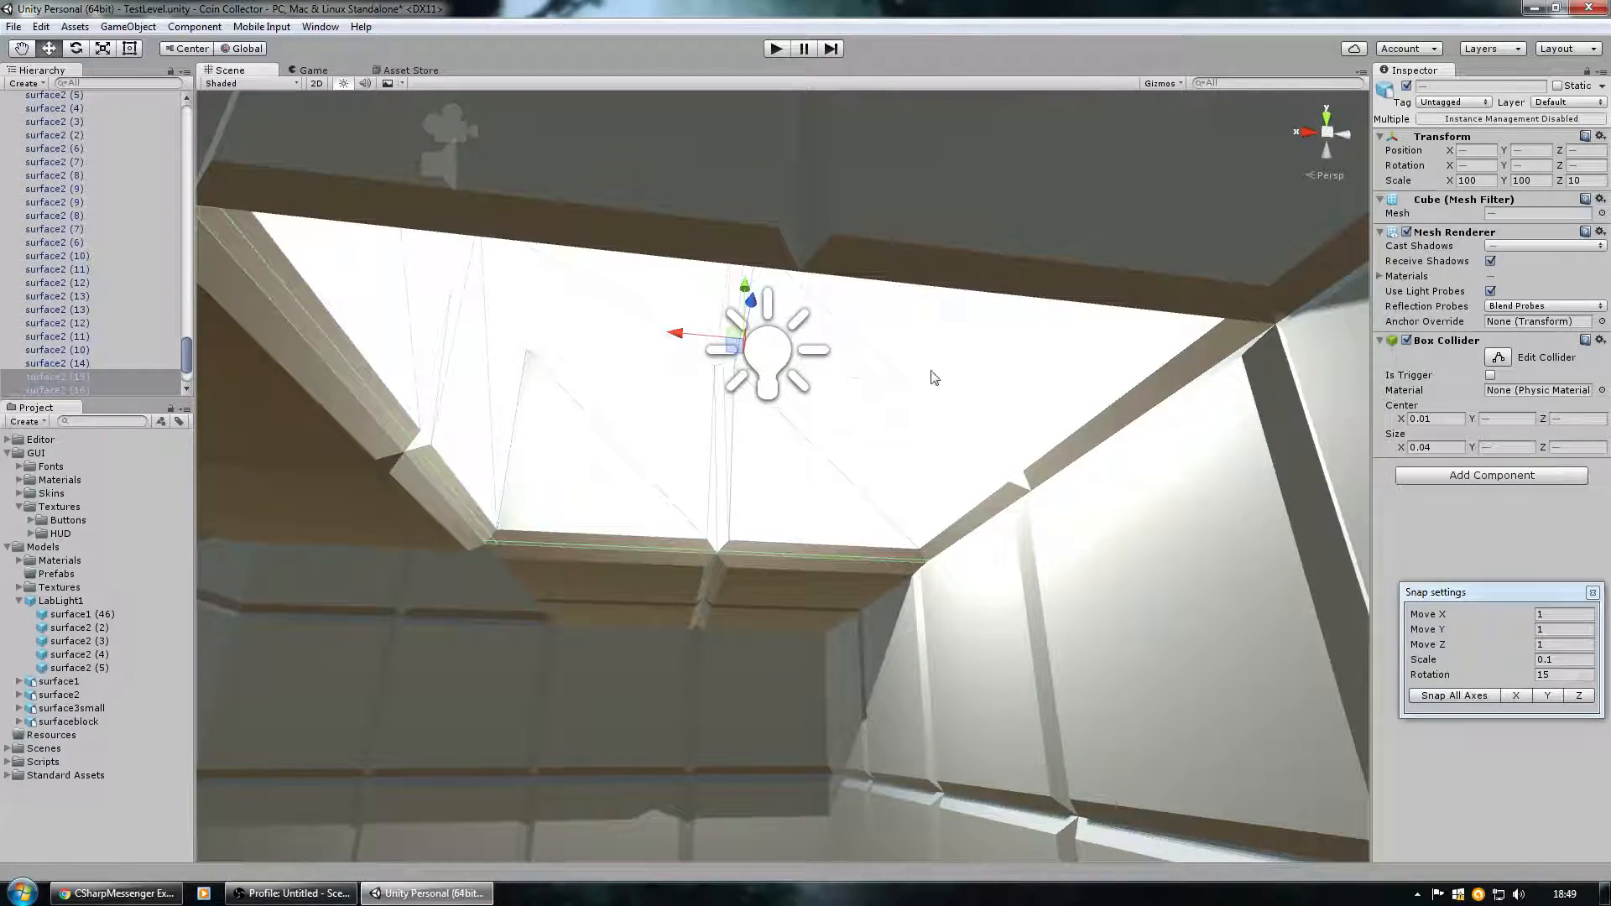
left_click(995, 374, "shift")
right_click_drag(958, 422, 1126, 359)
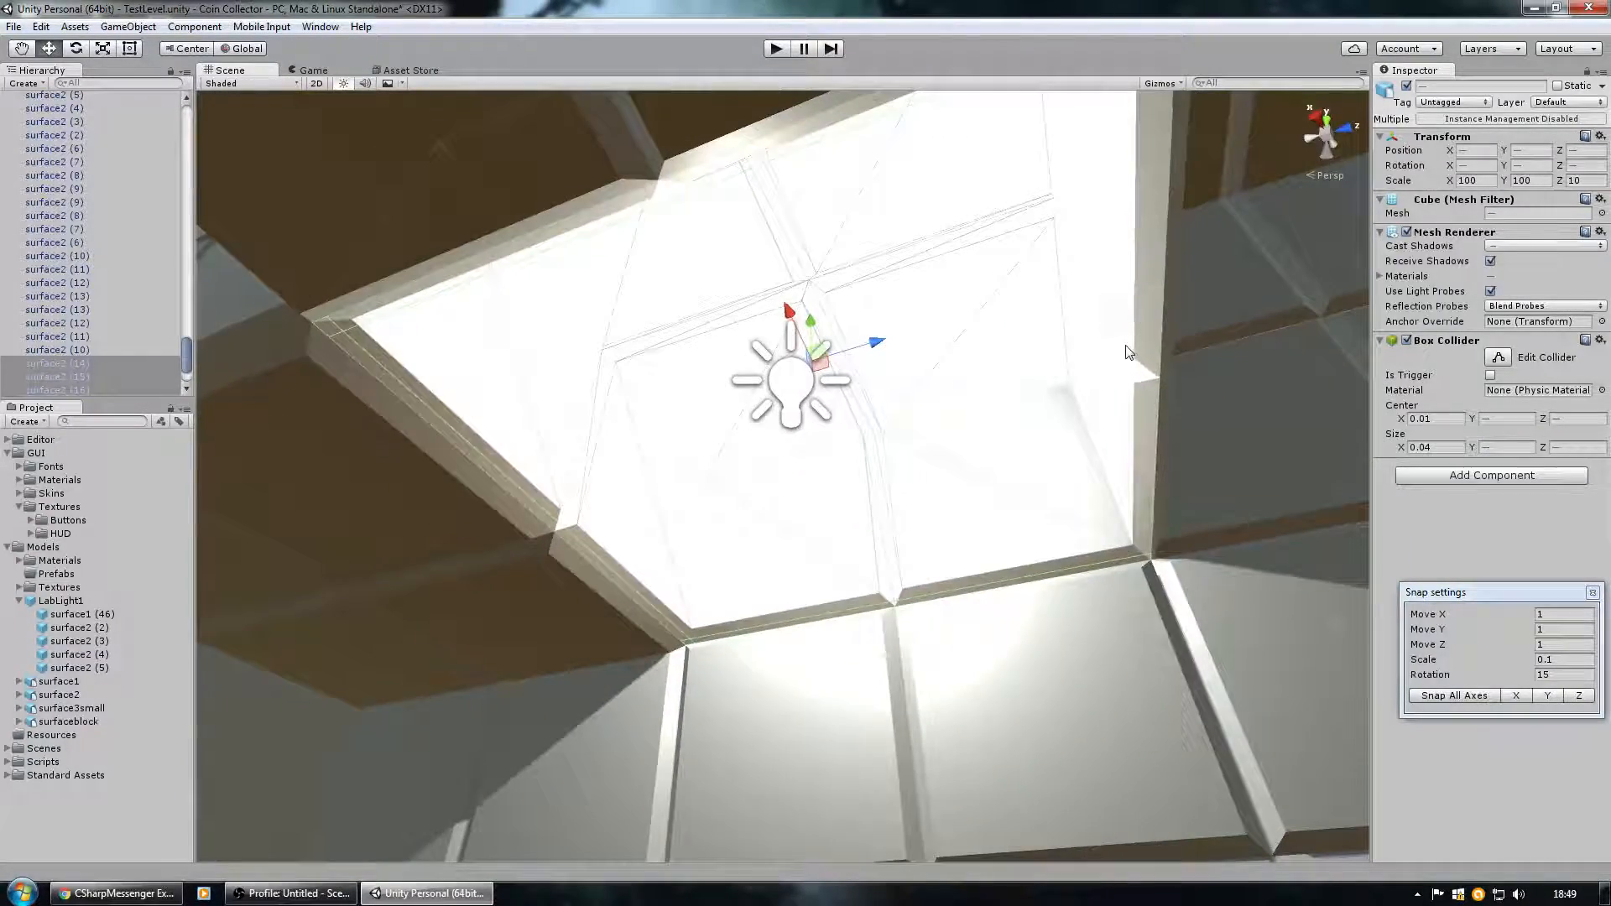
left_click(793, 384, "shift")
left_click(868, 317, "shift")
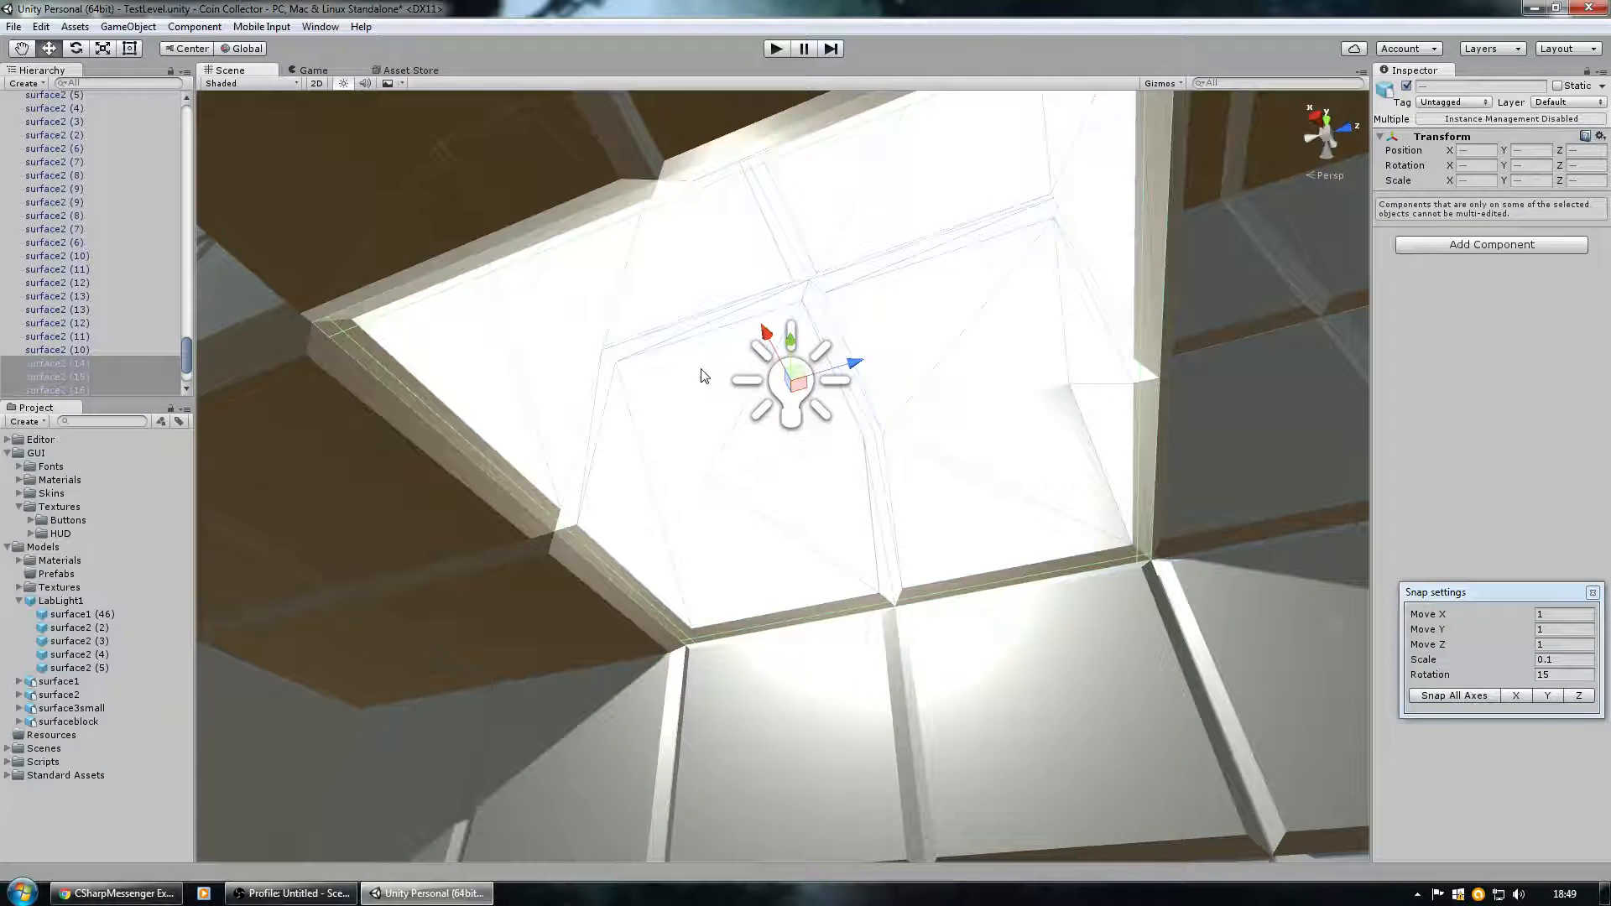
Snap the remaining shaft's Area Light on all axes.
left_click(818, 388)
left_click(40, 26)
left_click(84, 519)
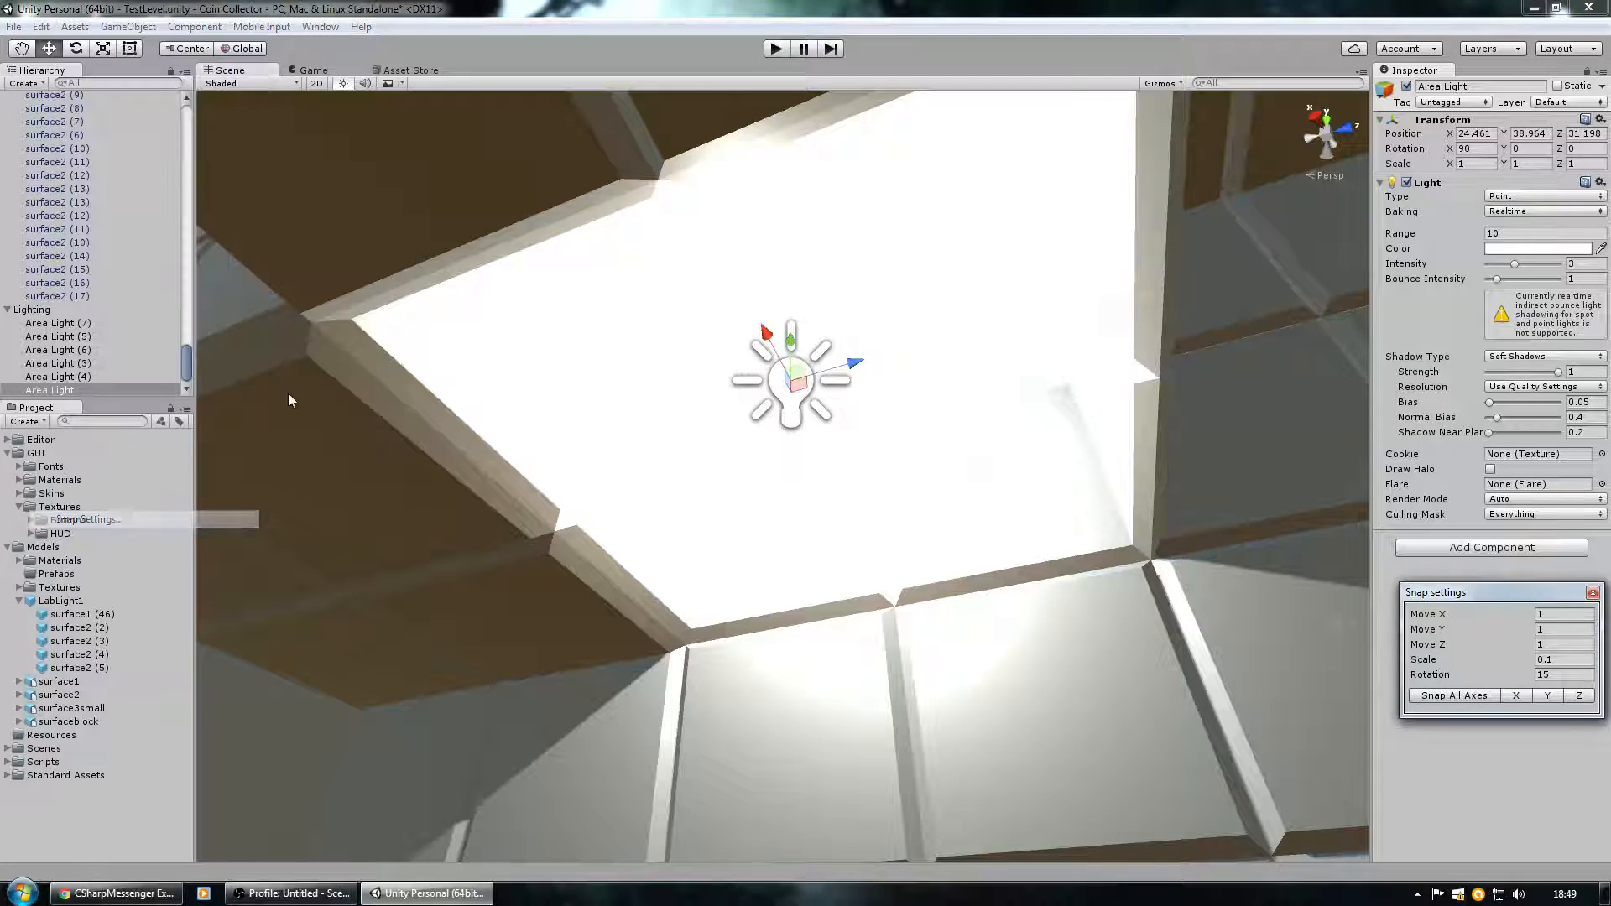
left_click(1464, 696)
right_click_drag(861, 389, 639, 436)
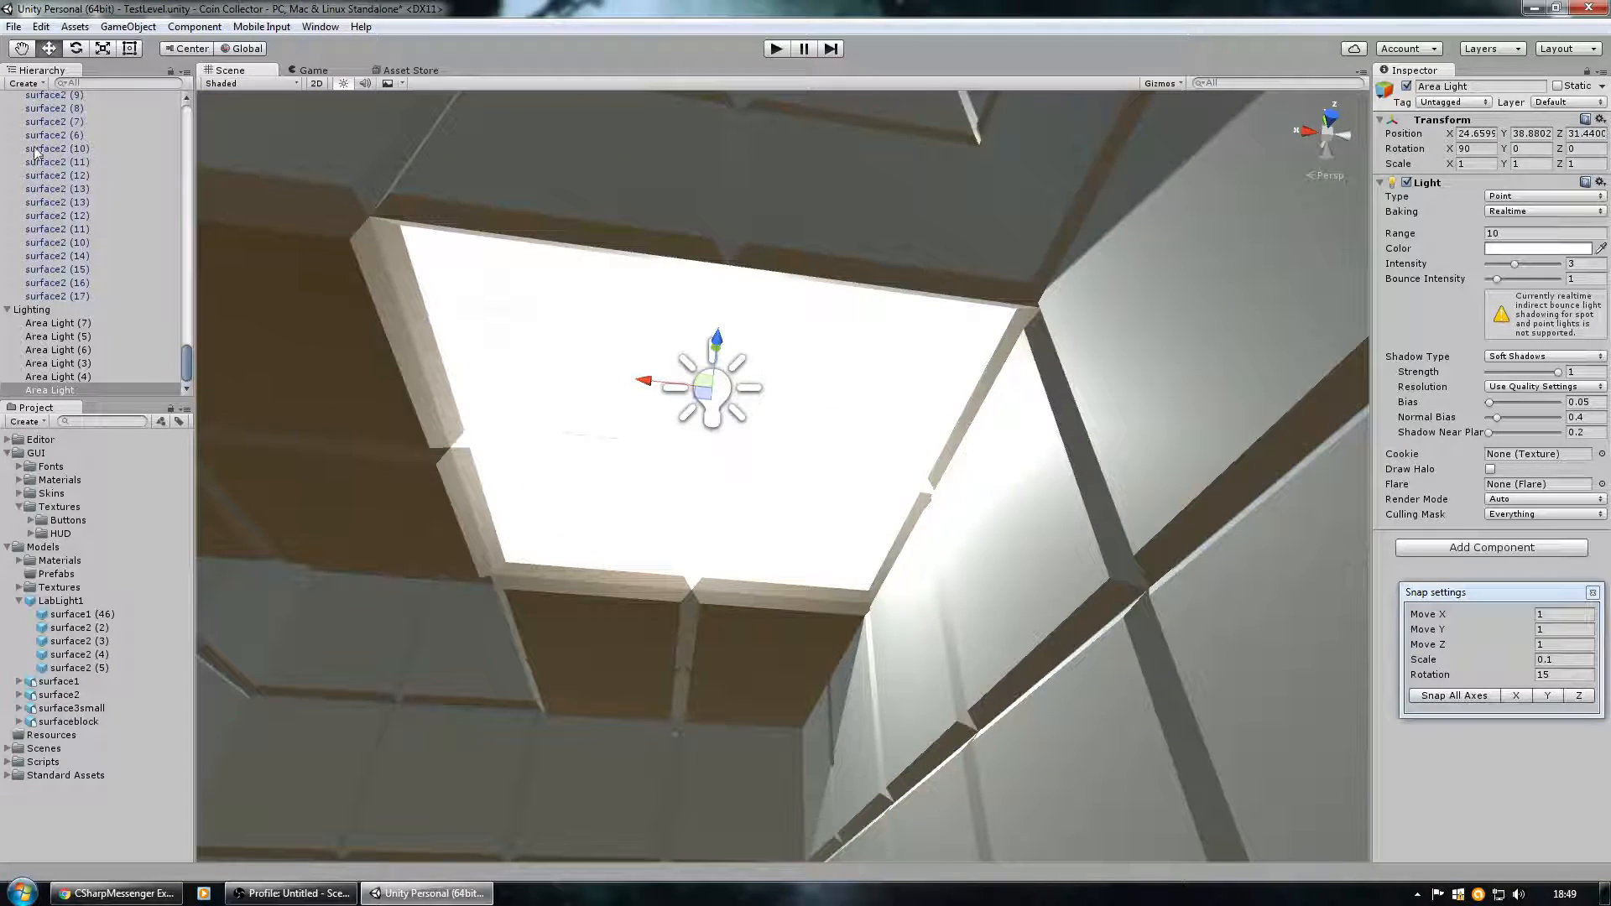
Create an empty GameObject in the level.
left_click(16, 27)
mouse_move(41, 27)
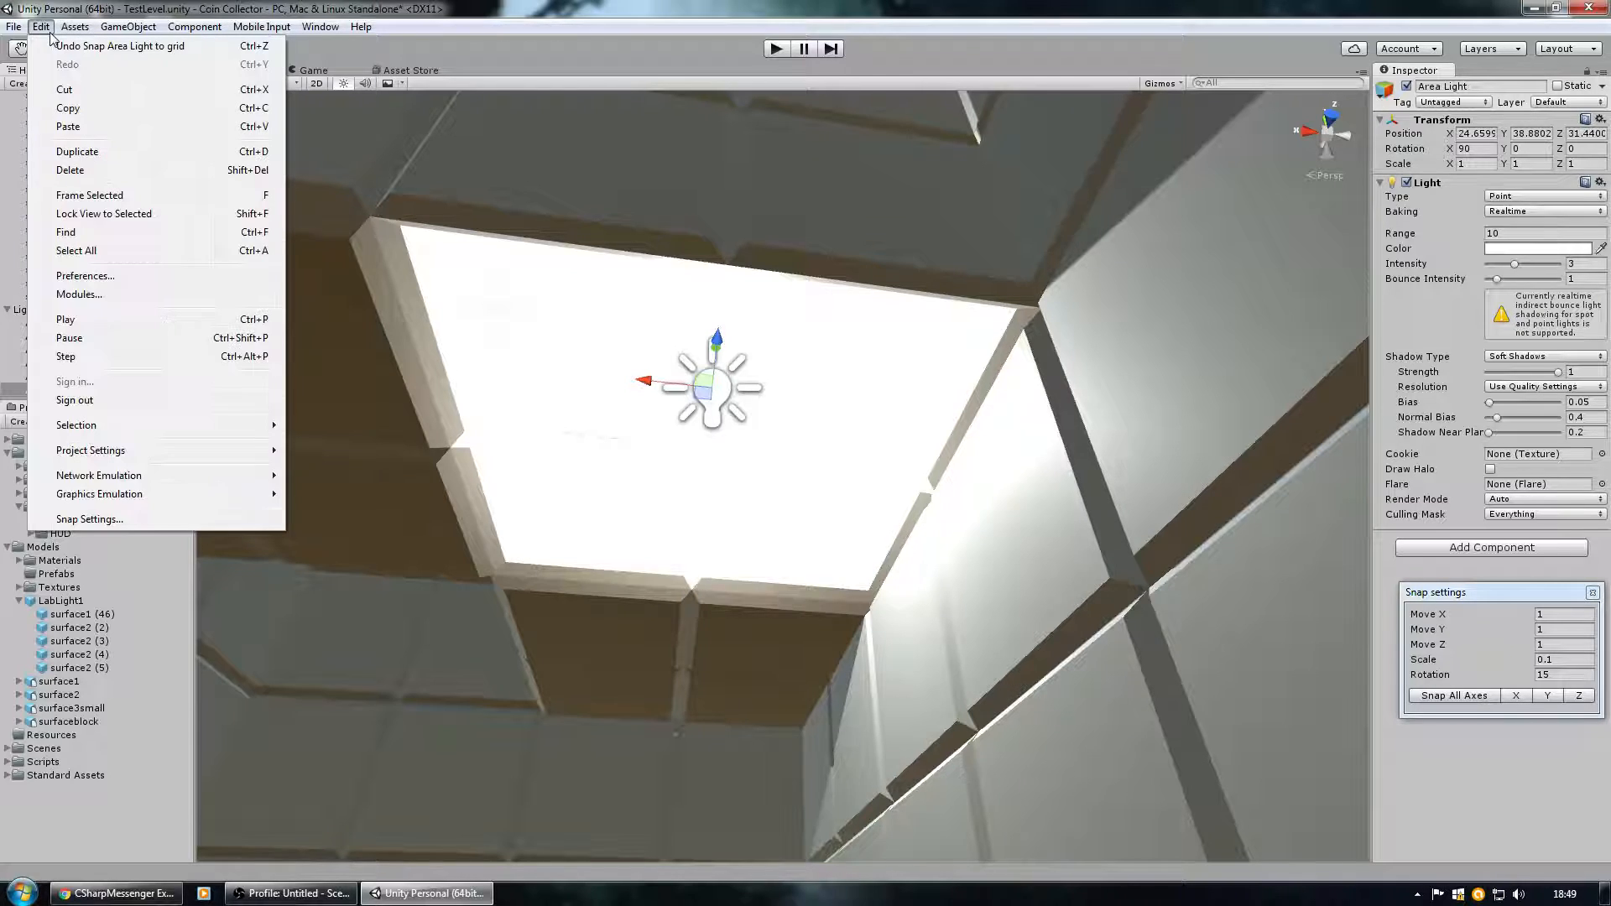
mouse_move(124, 27)
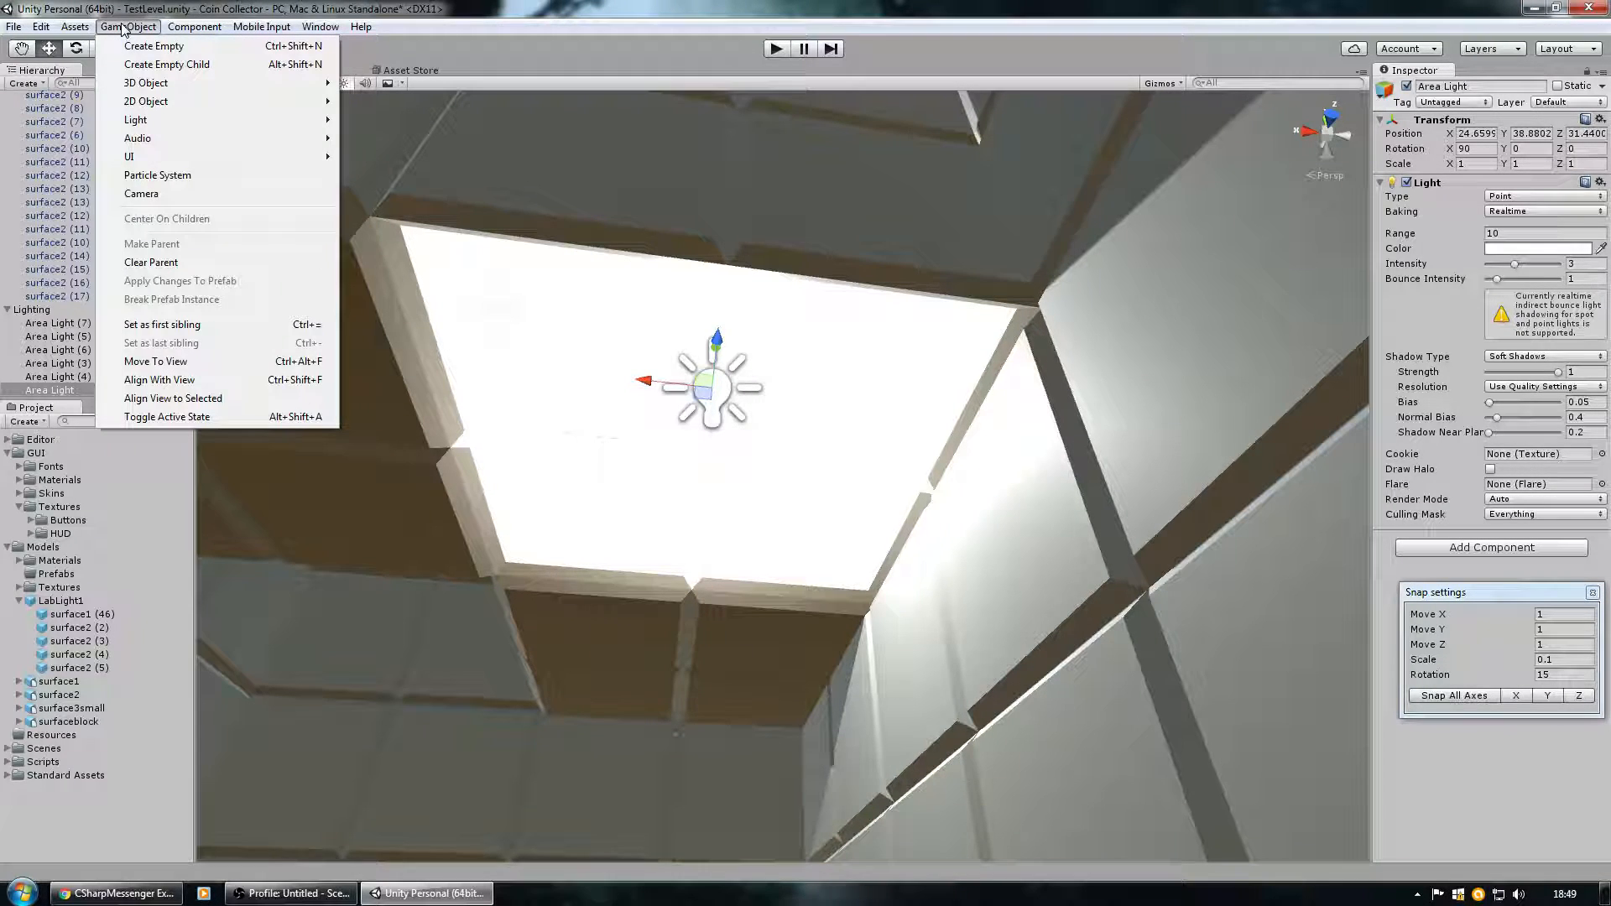
mouse_move(151, 92)
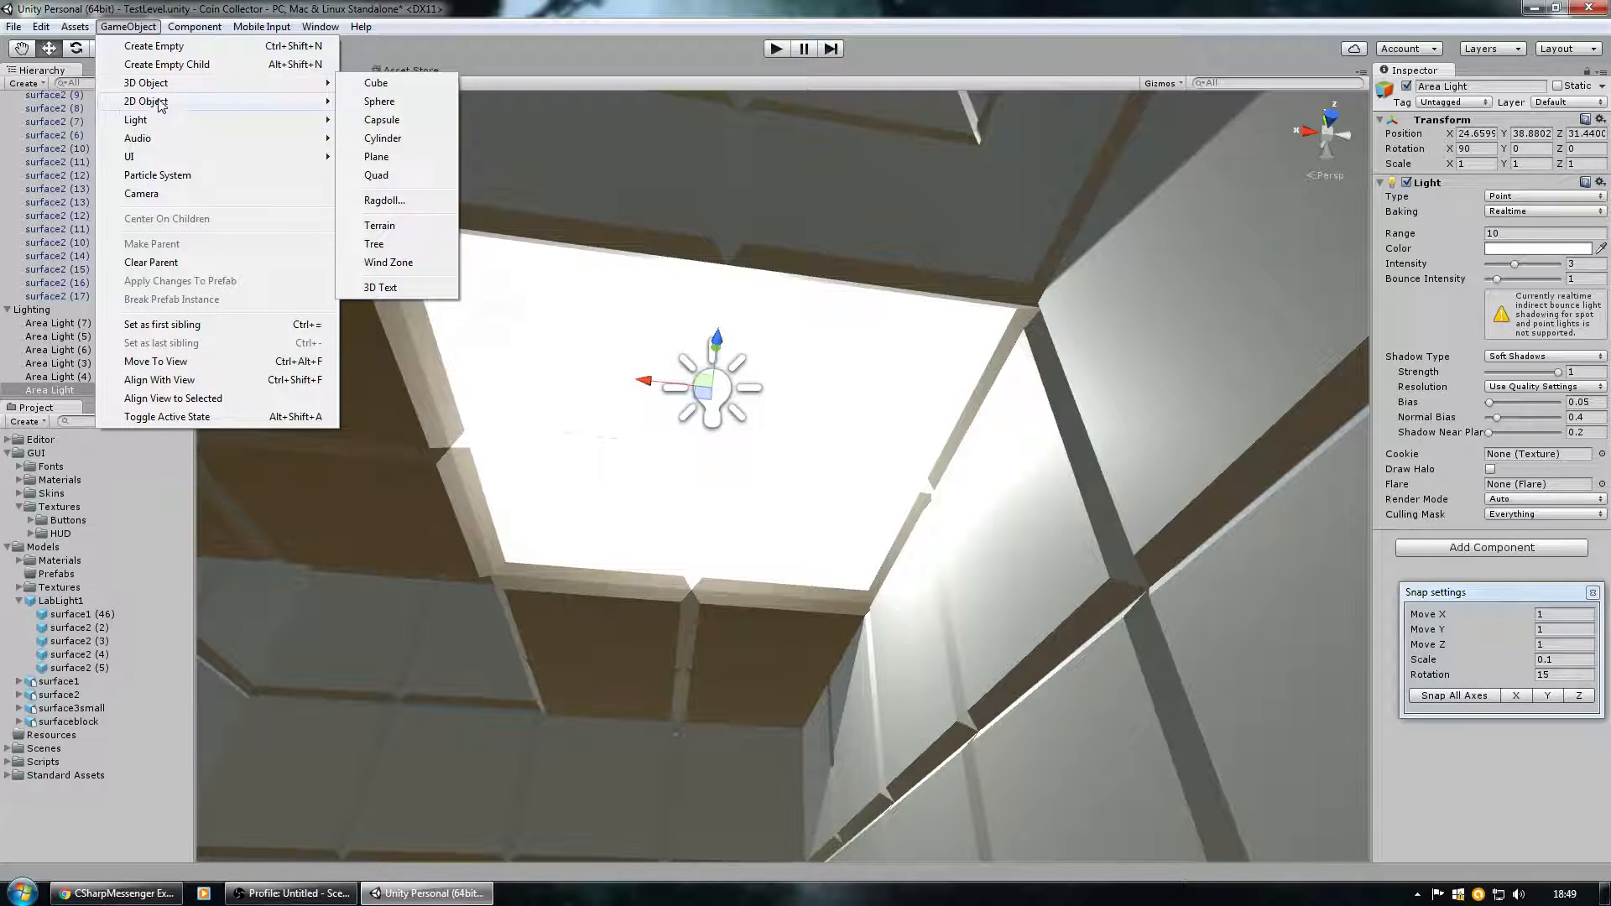
left_click(168, 46)
Move the empty GameObject in grid increments into the lit ceiling shaft beside its area light.
right_click_drag(795, 464, 700, 524)
left_click(811, 306)
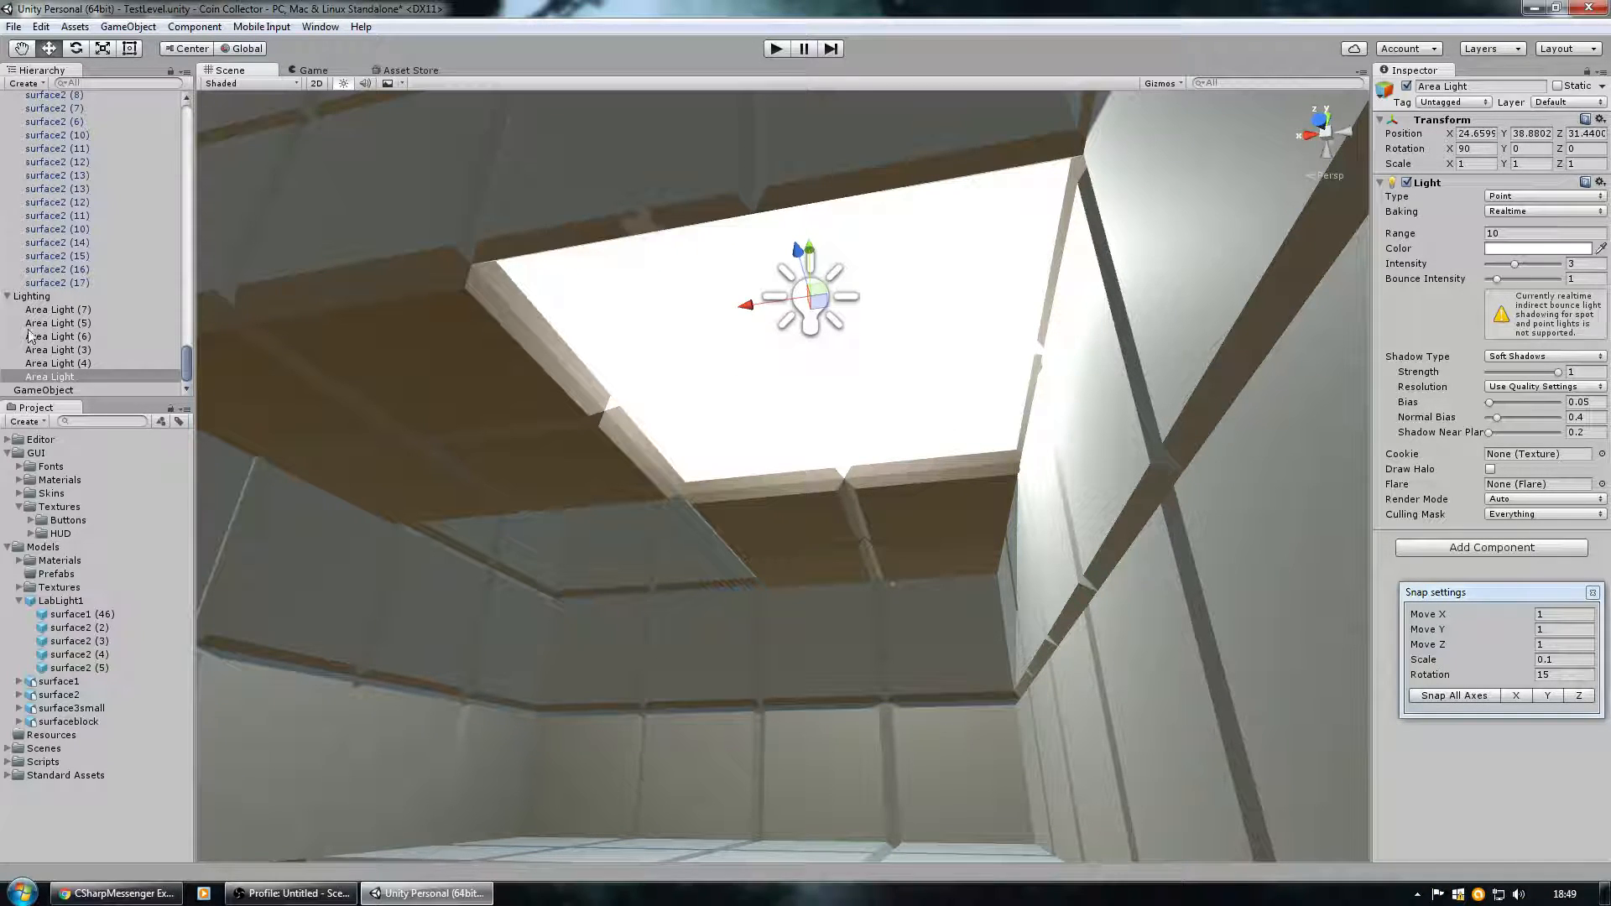
left_click(44, 390)
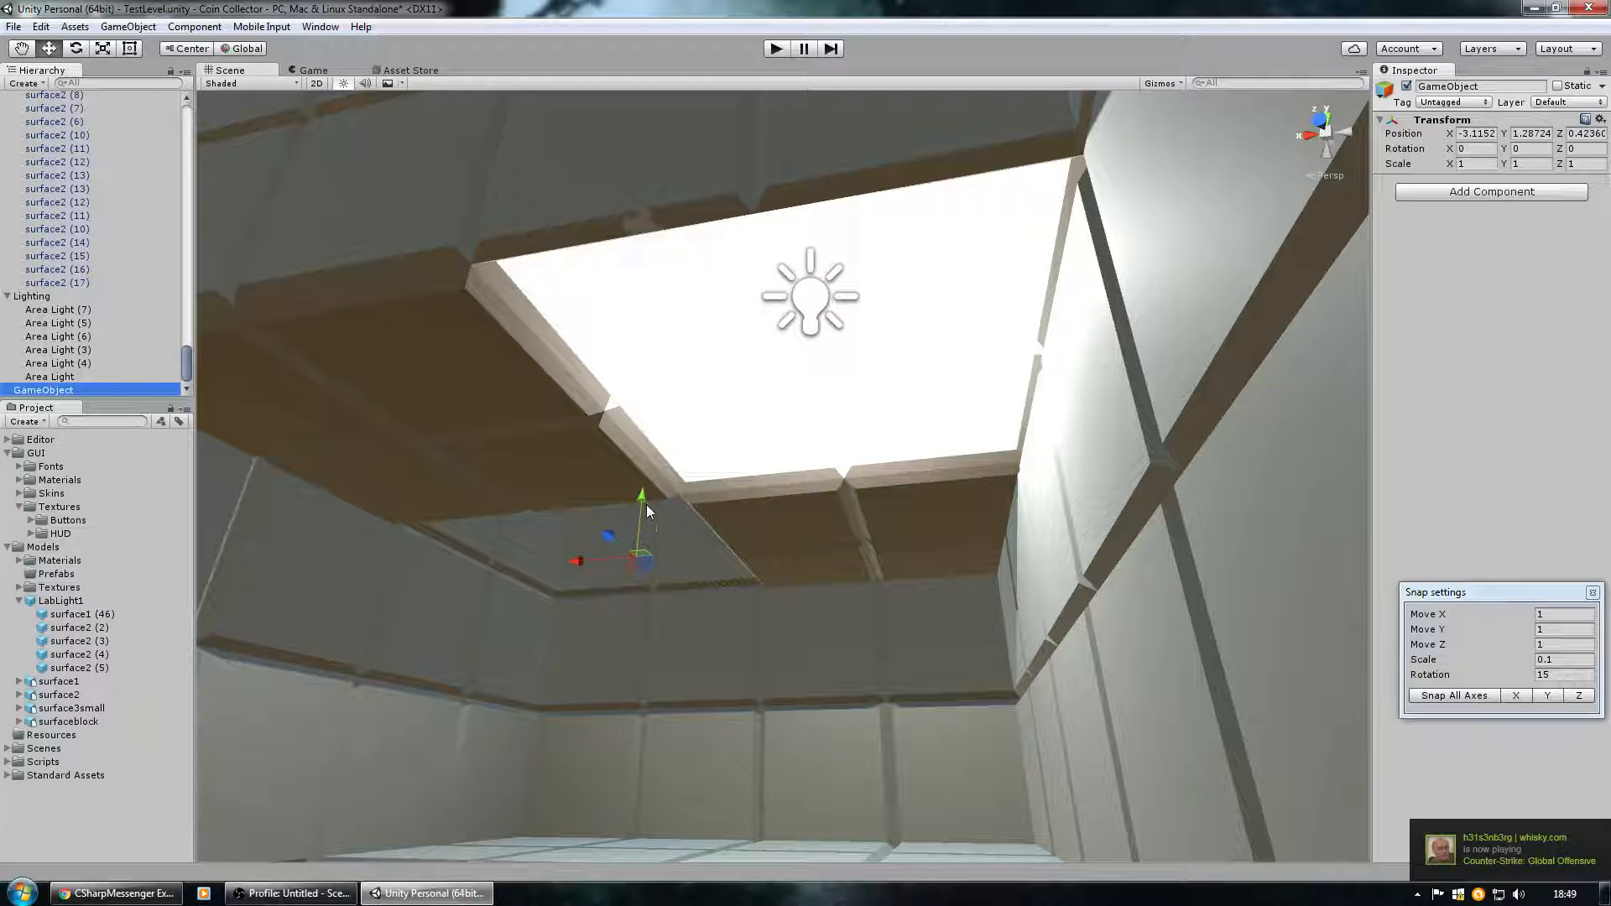
left_click_drag(759, 335, 397, 418, "alt")
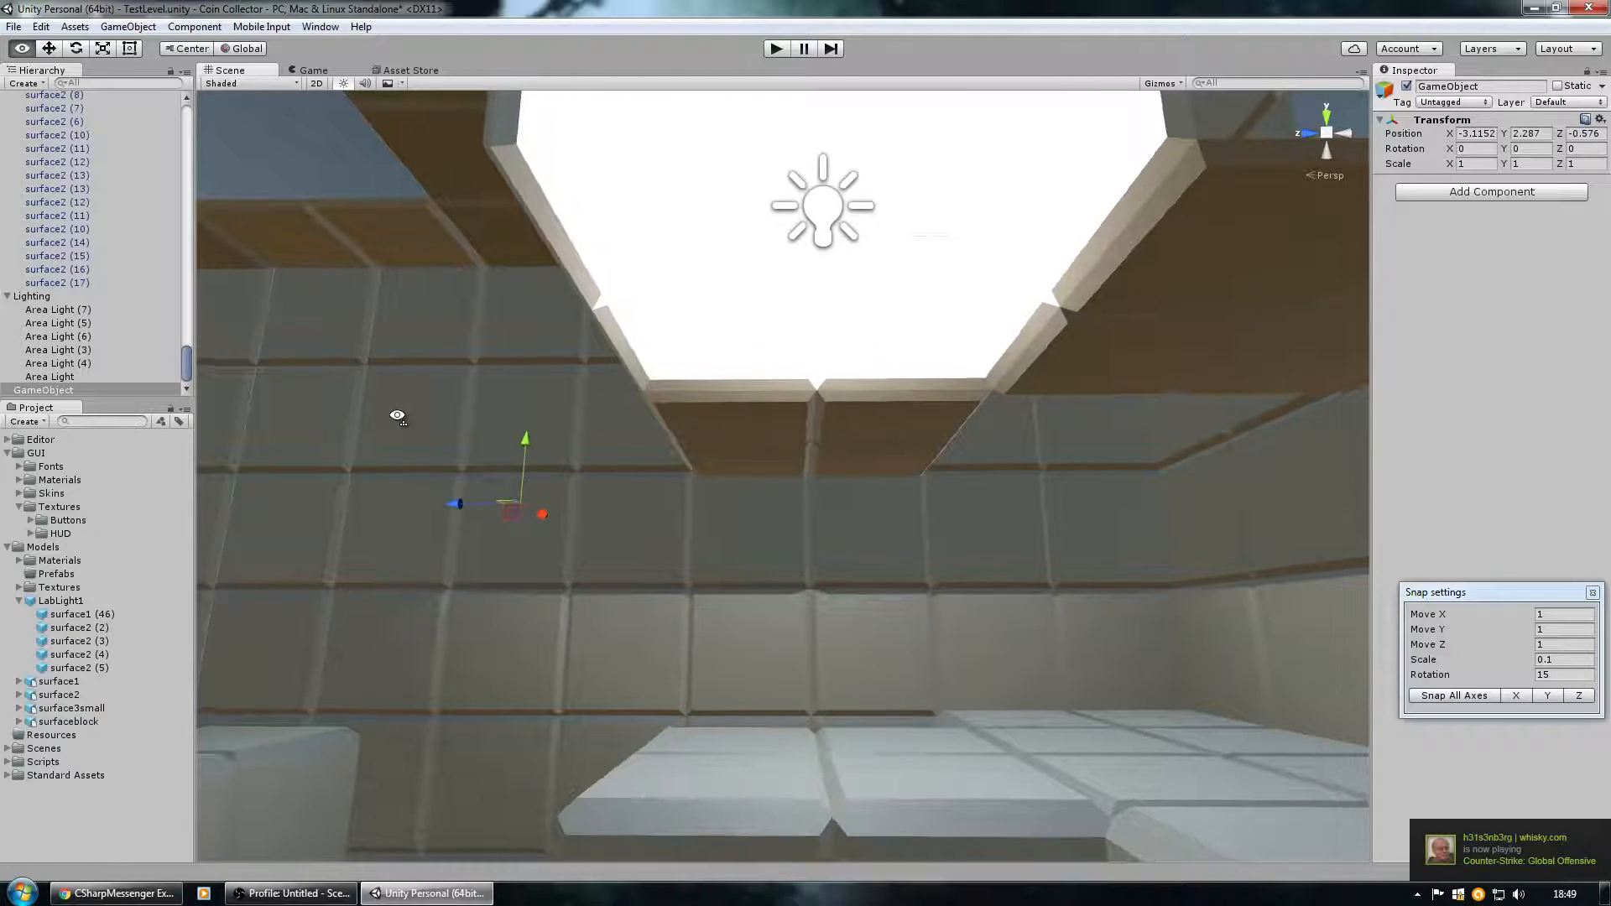
left_click_drag(772, 502, 829, 277, "ctrl")
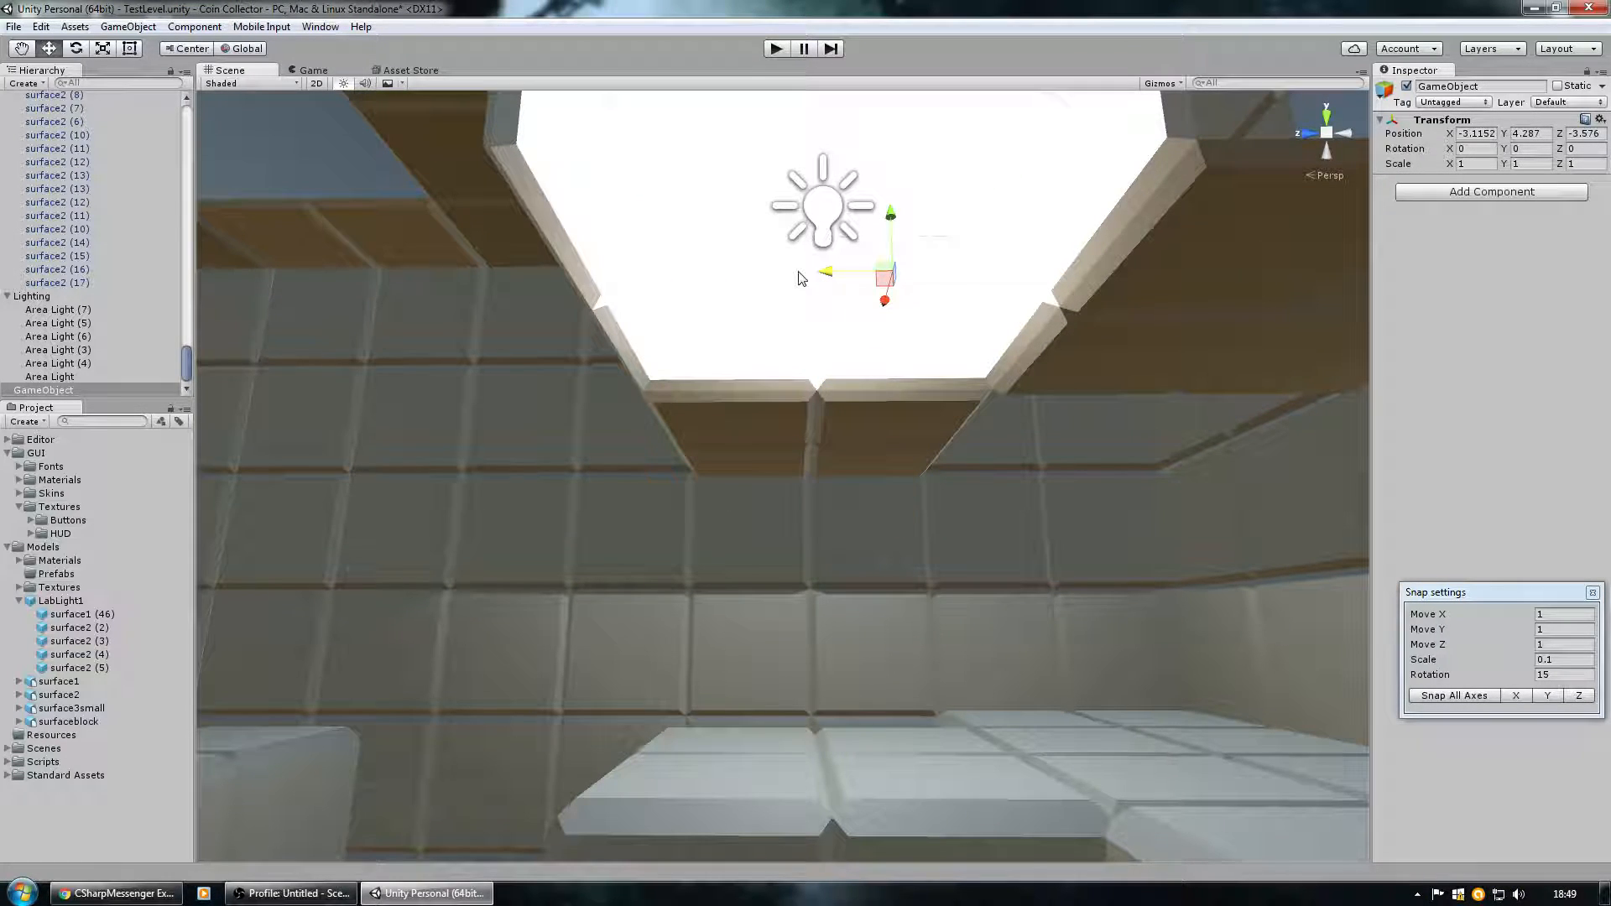
Snap the empty GameObject on all axes and place it at position -3, 5, -3, over the shaft's area light.
left_click(41, 27)
left_click(90, 520)
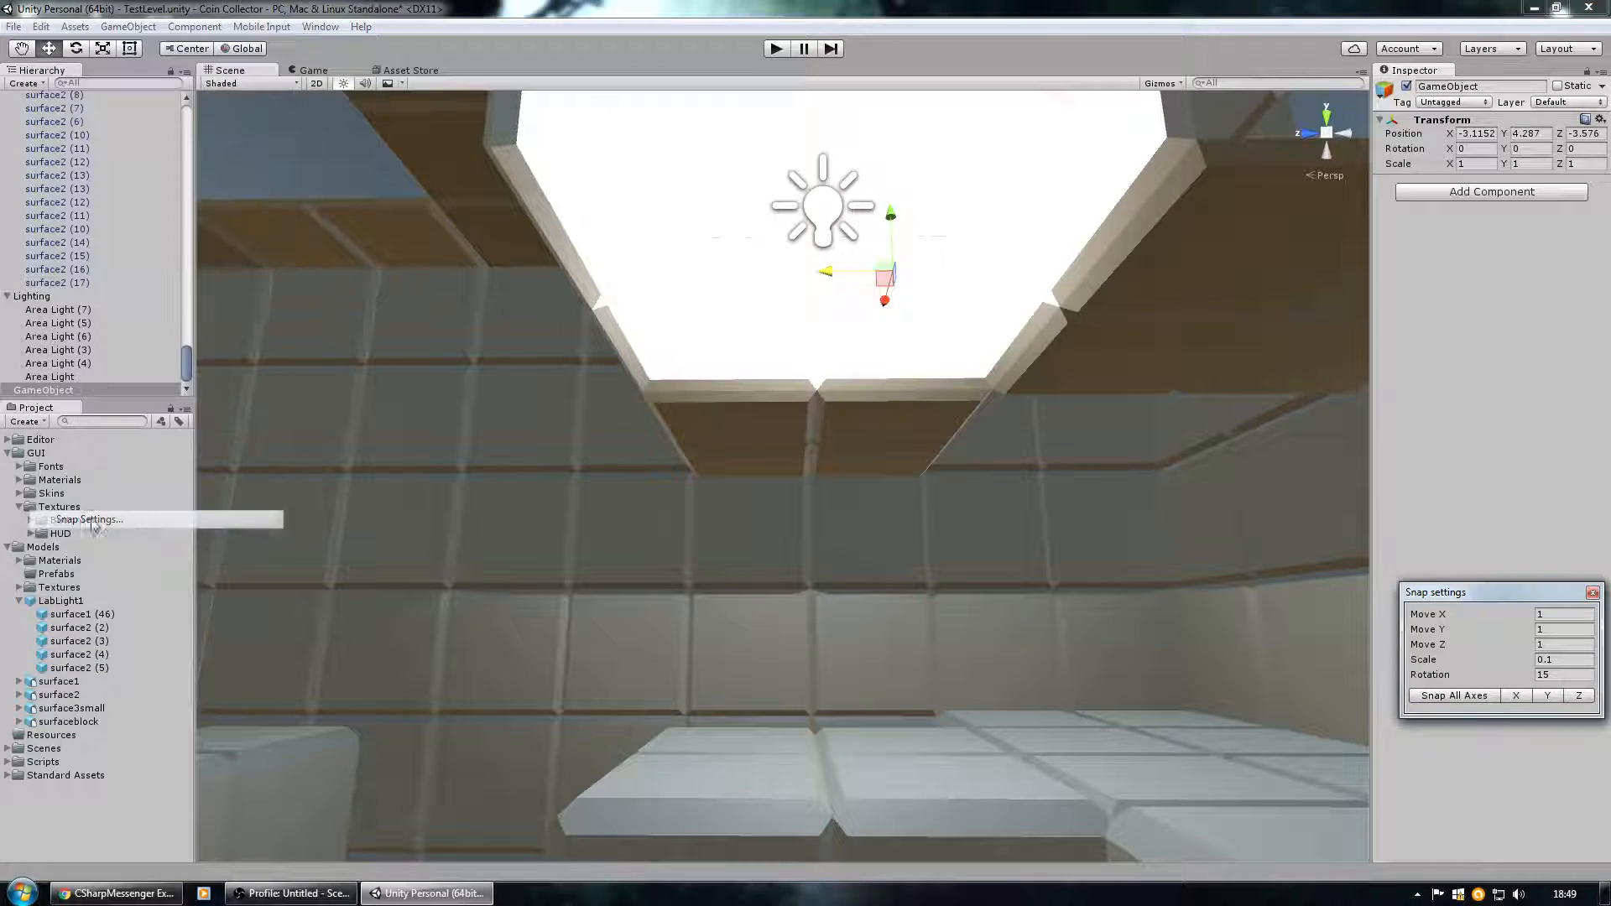
left_click(1458, 697)
left_click_drag(937, 252, 917, 213)
left_click_drag(912, 291, 535, 259, "alt")
left_click(1438, 700)
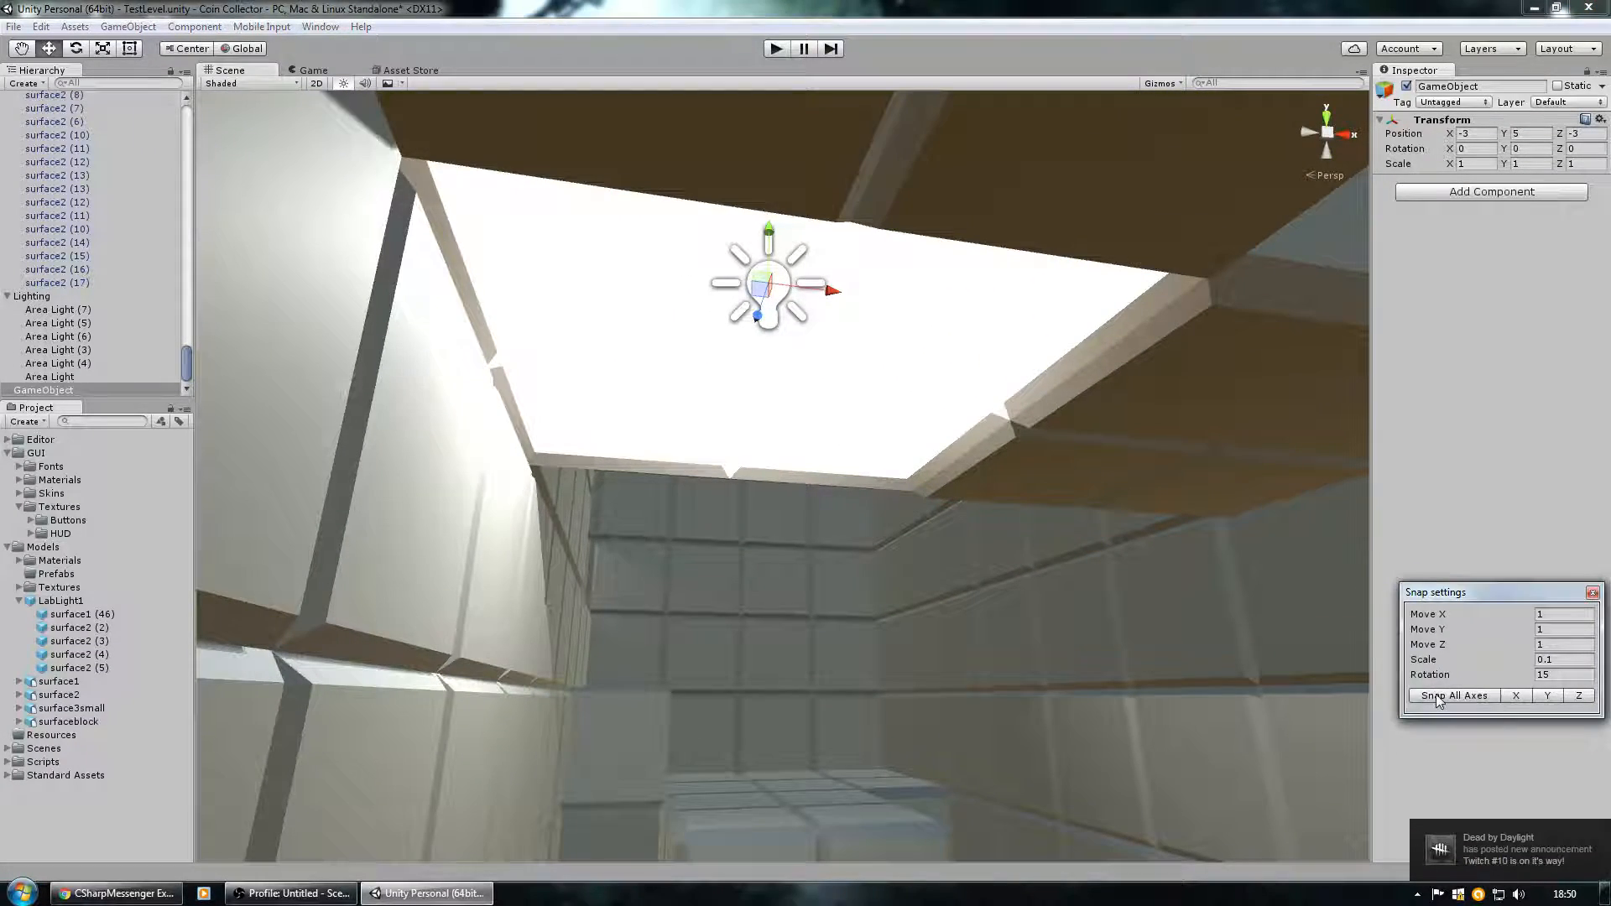
left_click(1591, 593)
Group the lit shaft's five surface pieces and its Area Light under the empty GameObject.
left_click(758, 384)
left_click(923, 393, "shift")
left_click_drag(933, 403, 675, 381, "alt")
left_click(676, 384, "shift")
left_click_drag(920, 437, 587, 370, "alt")
left_click(710, 319, "shift")
left_click(899, 225, "shift")
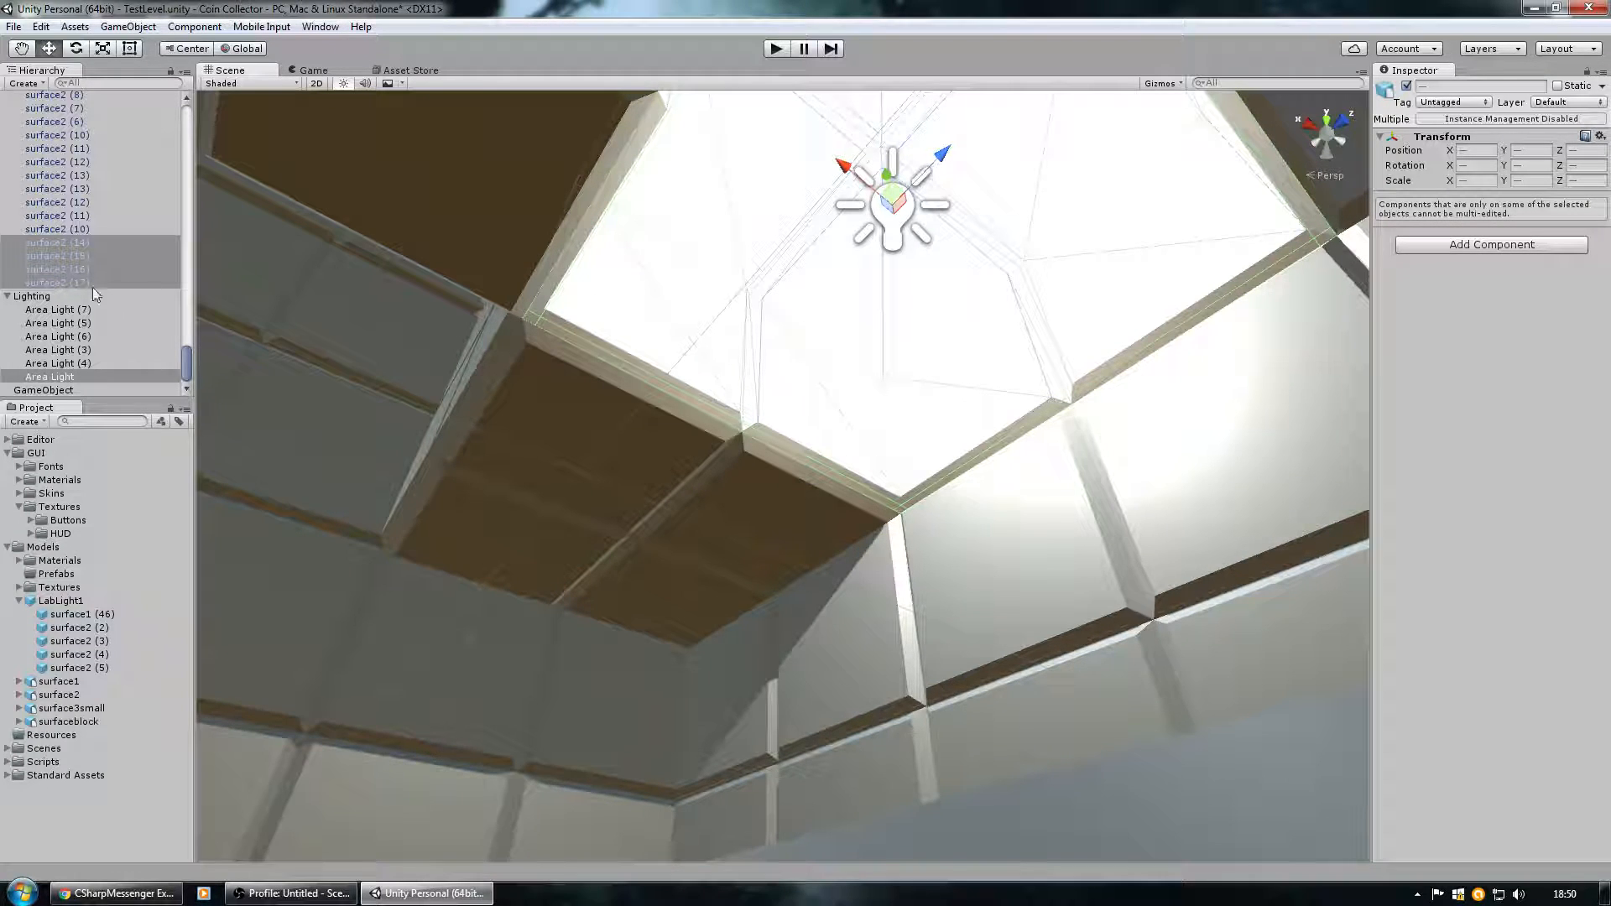
left_click_drag(60, 263, 50, 390)
Rename the parent GameObject as LightLab1 and collapse its list of children.
left_click(43, 309)
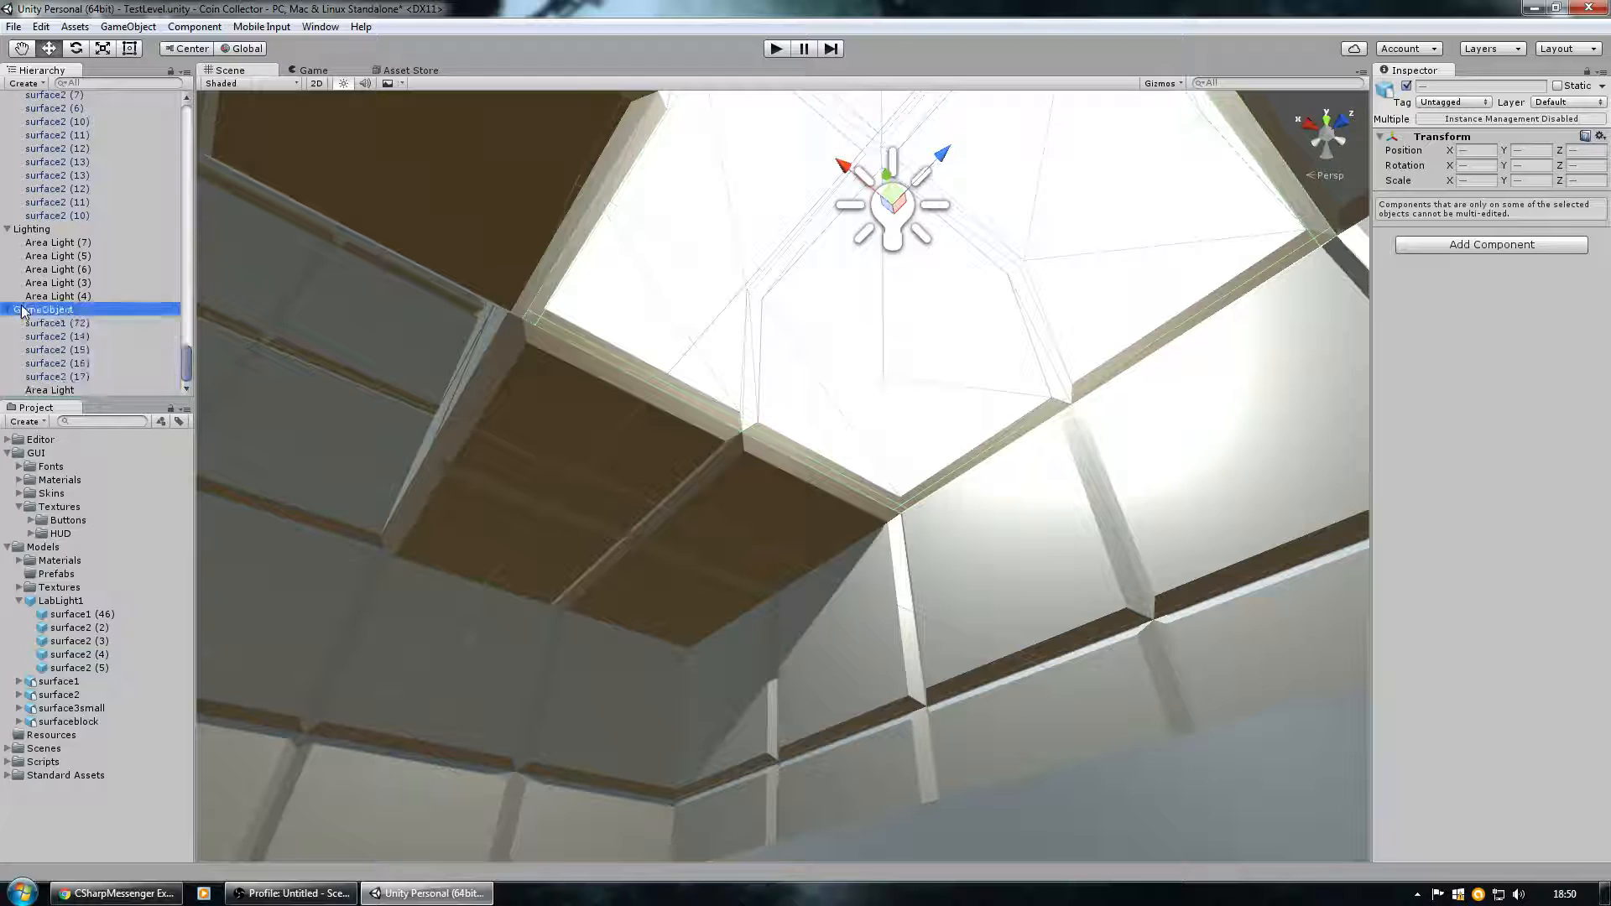
left_click(1439, 87)
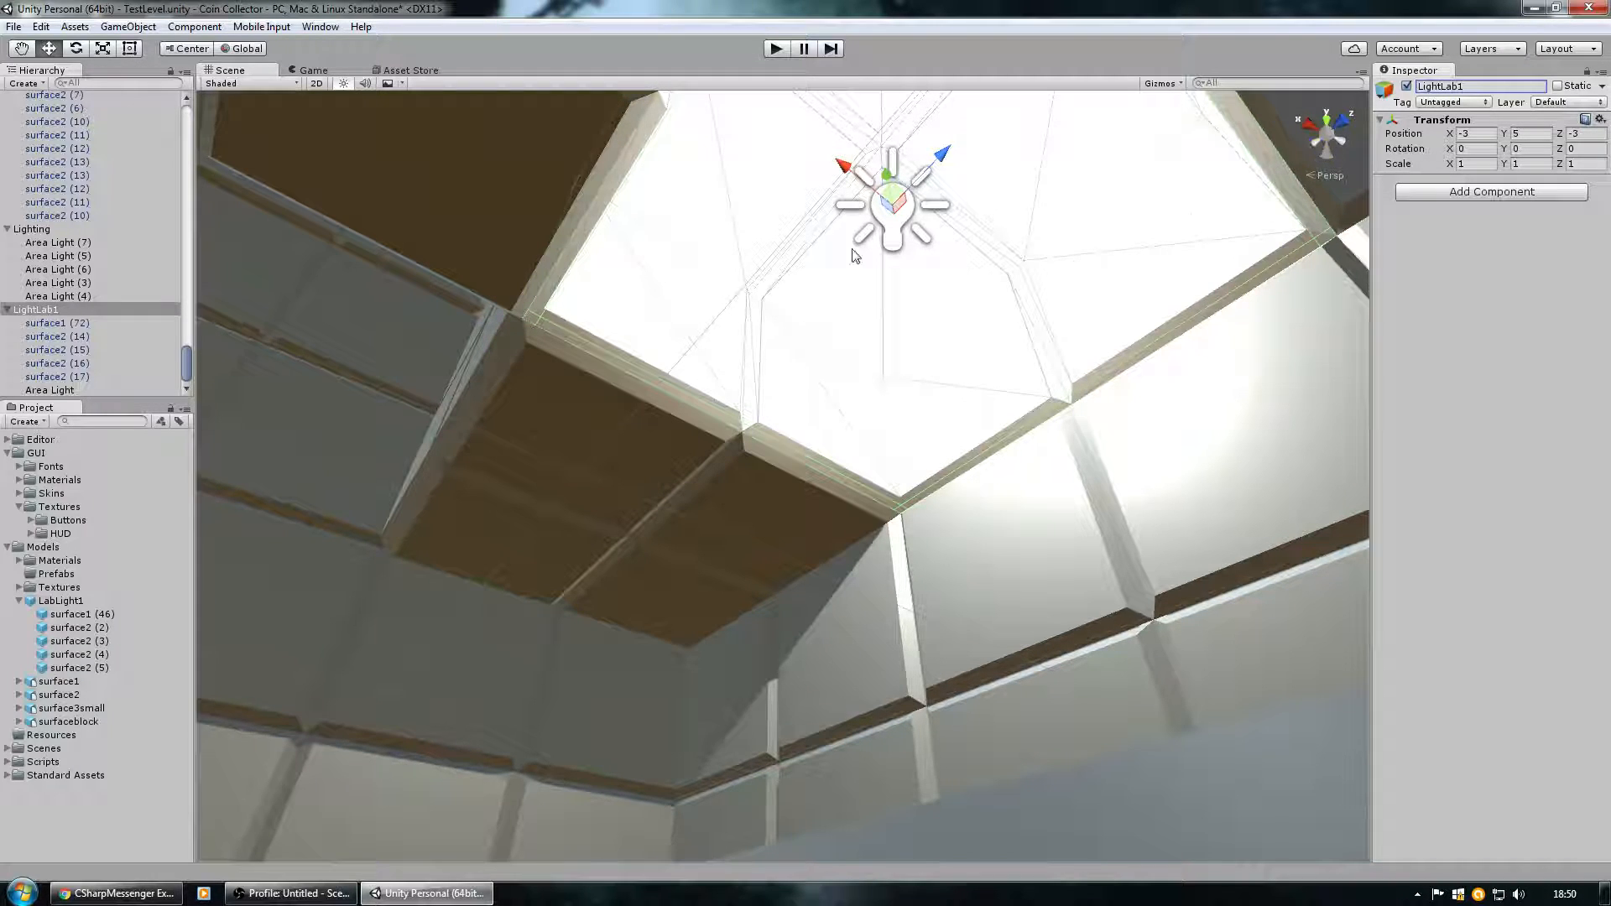
left_click(7, 309)
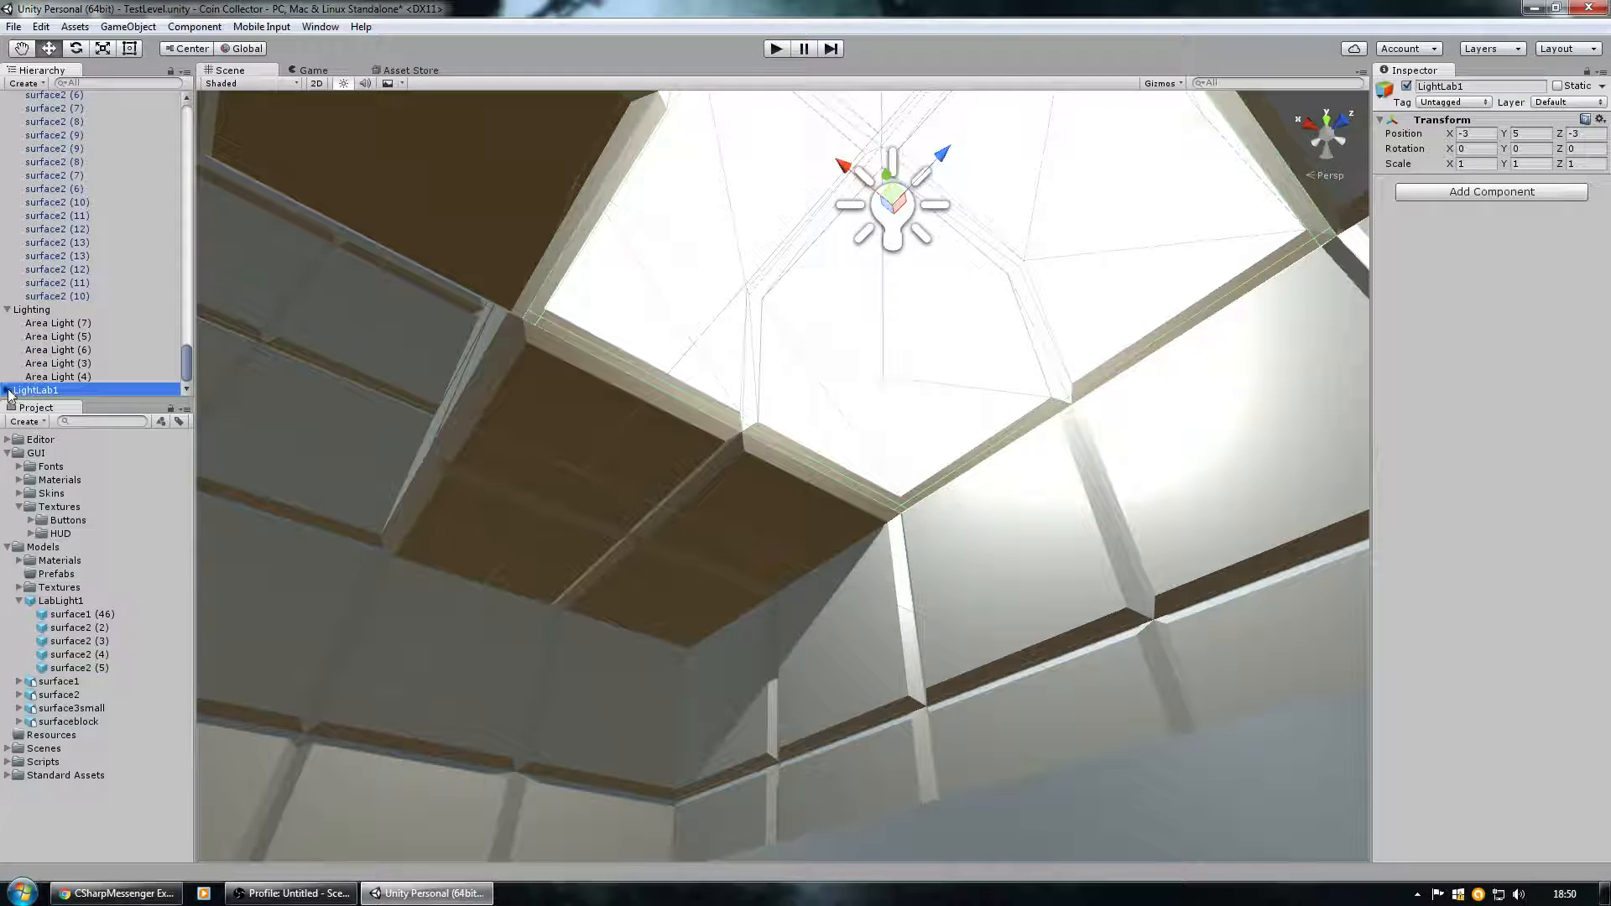
scroll(71, 320, "down", 2)
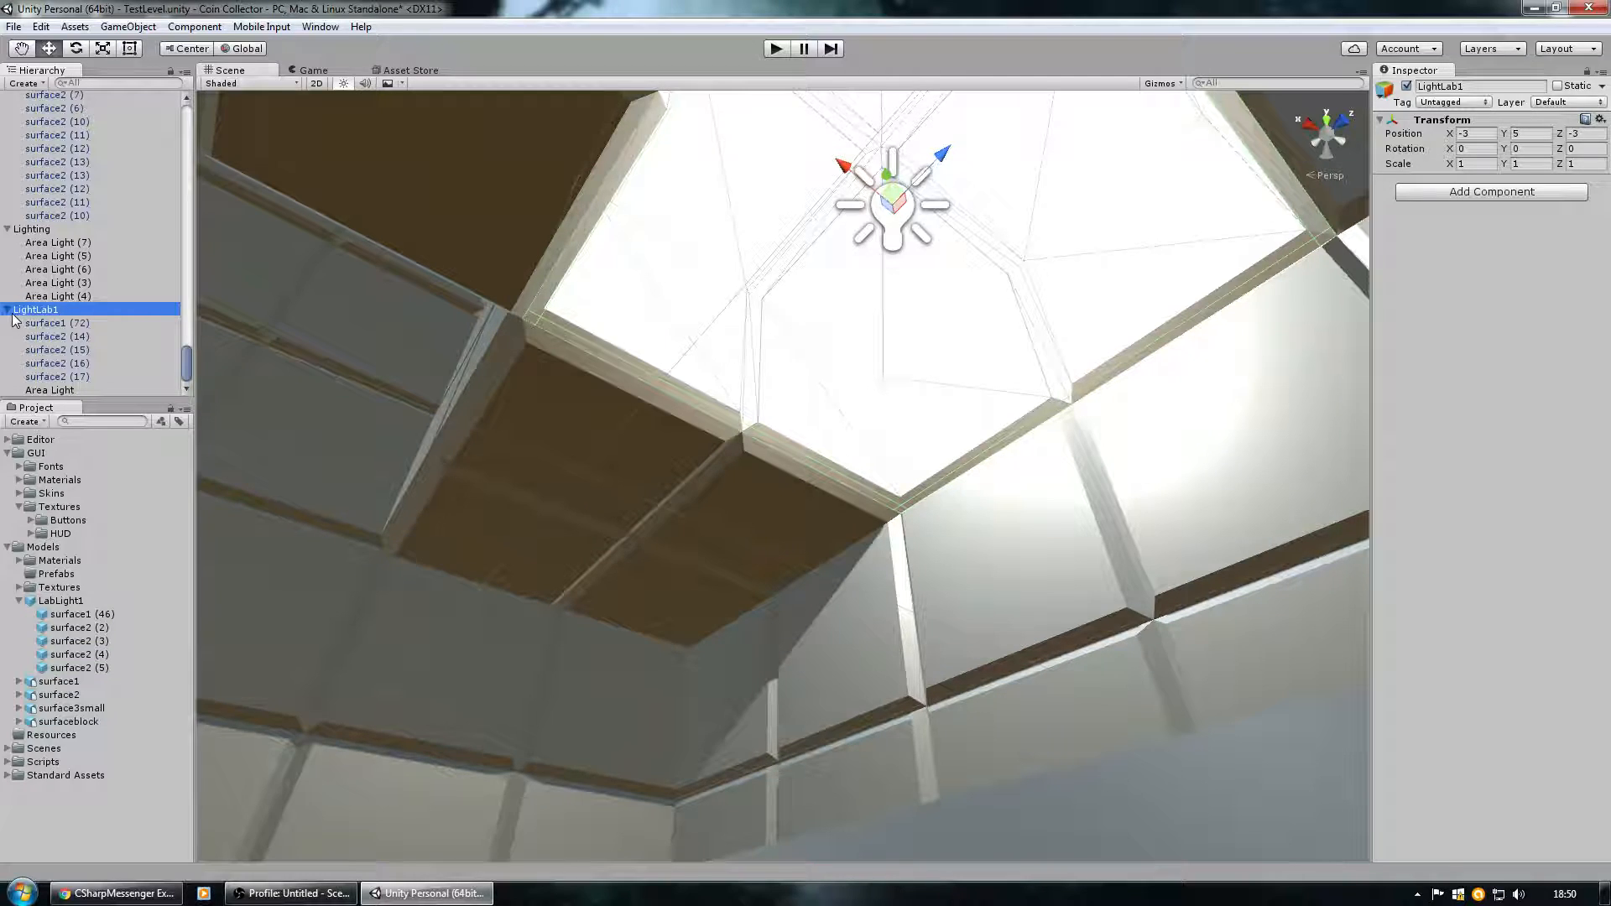
left_click(8, 310)
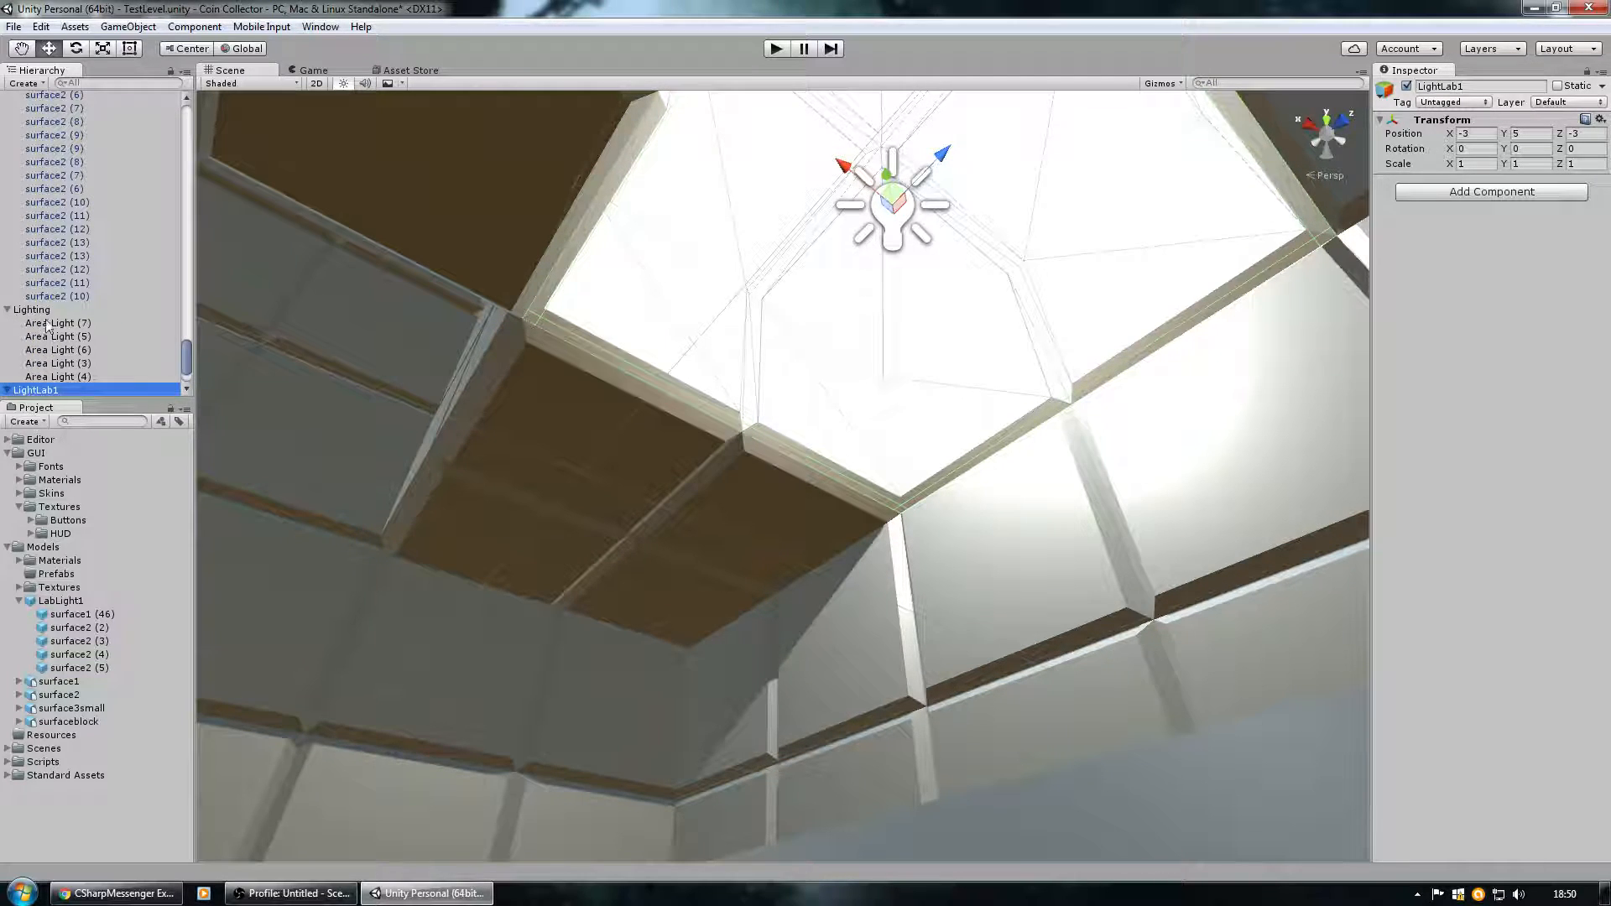
Replace the contents of the LabLight1 prefab with the LightLab1 object, including its surface pieces and Area Light.
scroll(46, 332, "down", 2)
left_click(43, 391)
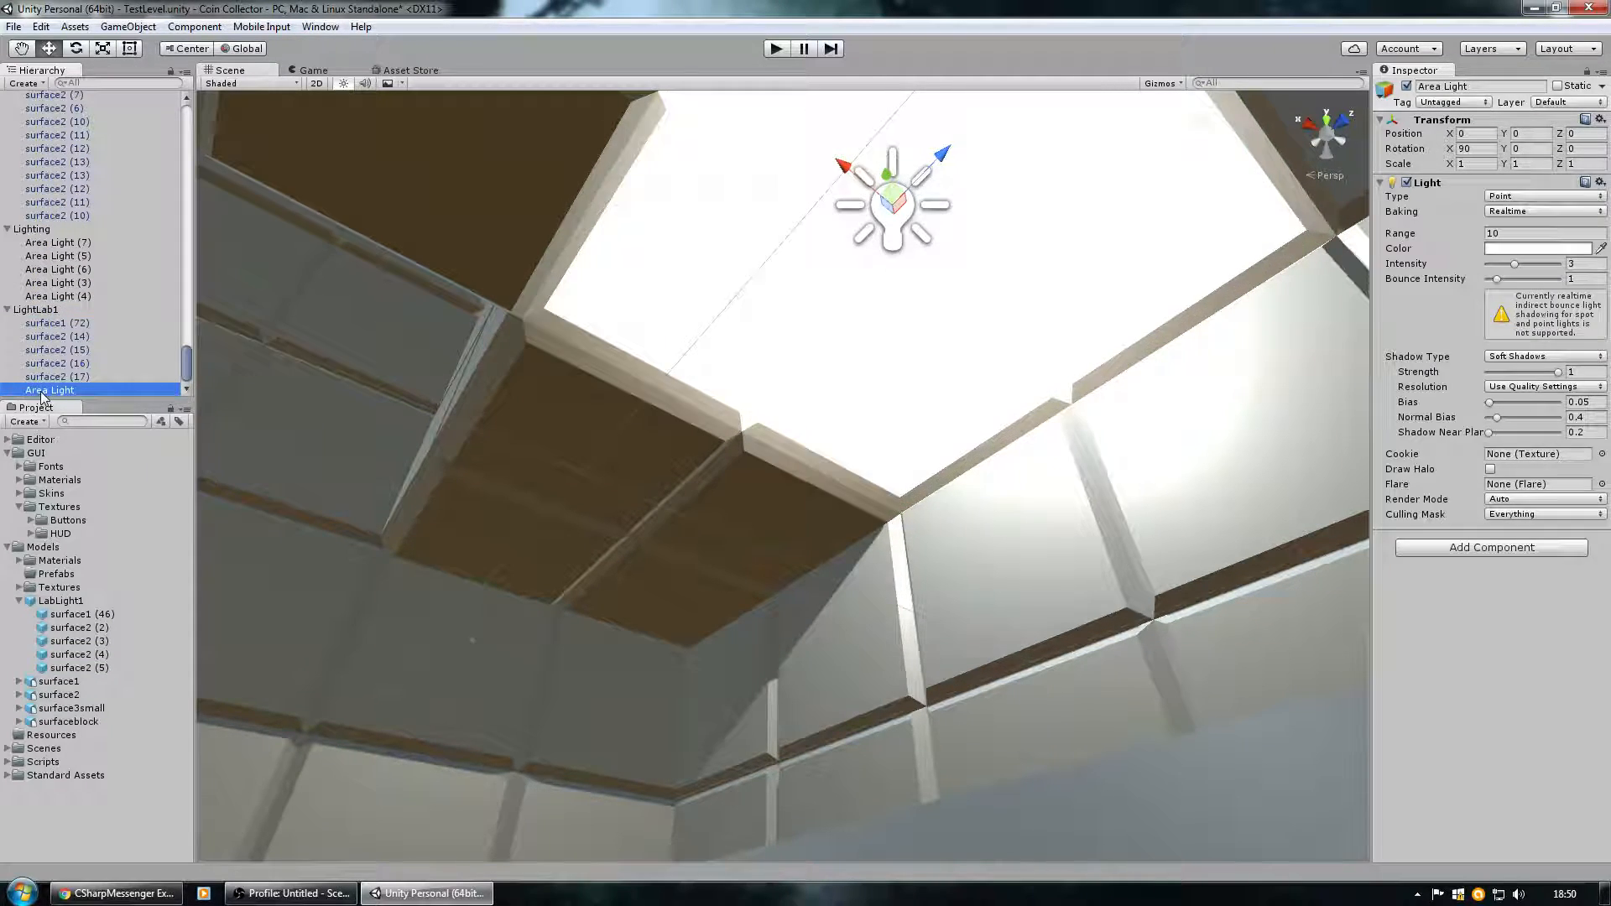
left_click_drag(47, 397, 55, 328)
left_click(22, 310)
left_click_drag(28, 312, 77, 600)
left_click(826, 481)
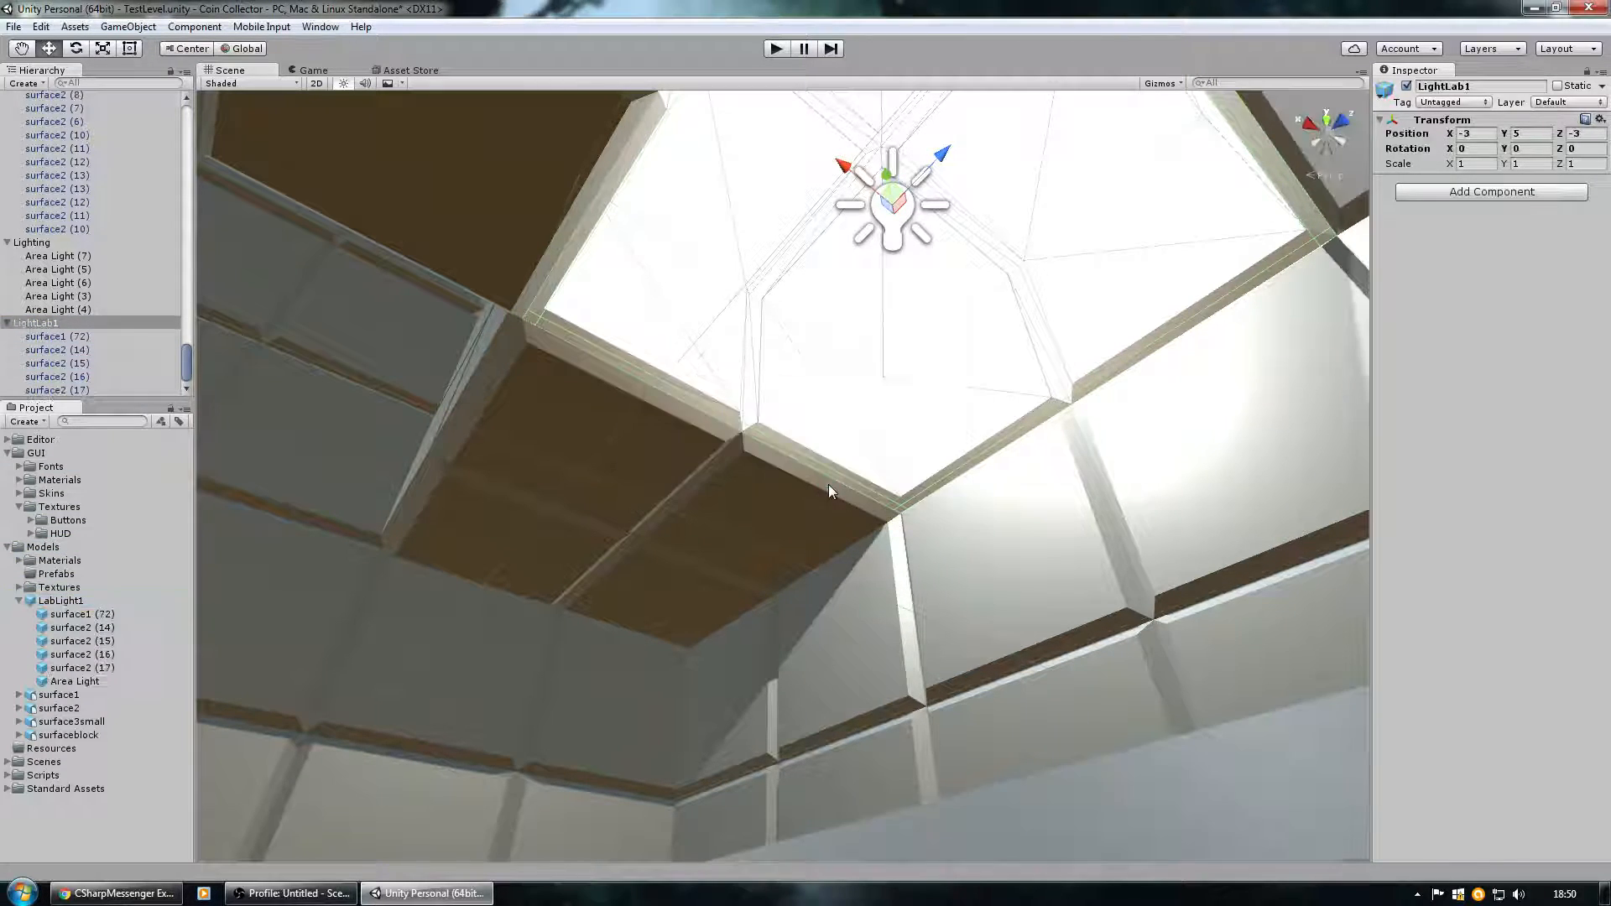
left_click(17, 600)
Delete the LabLight1 (1) object from the level.
right_click_drag(240, 396, 508, 695)
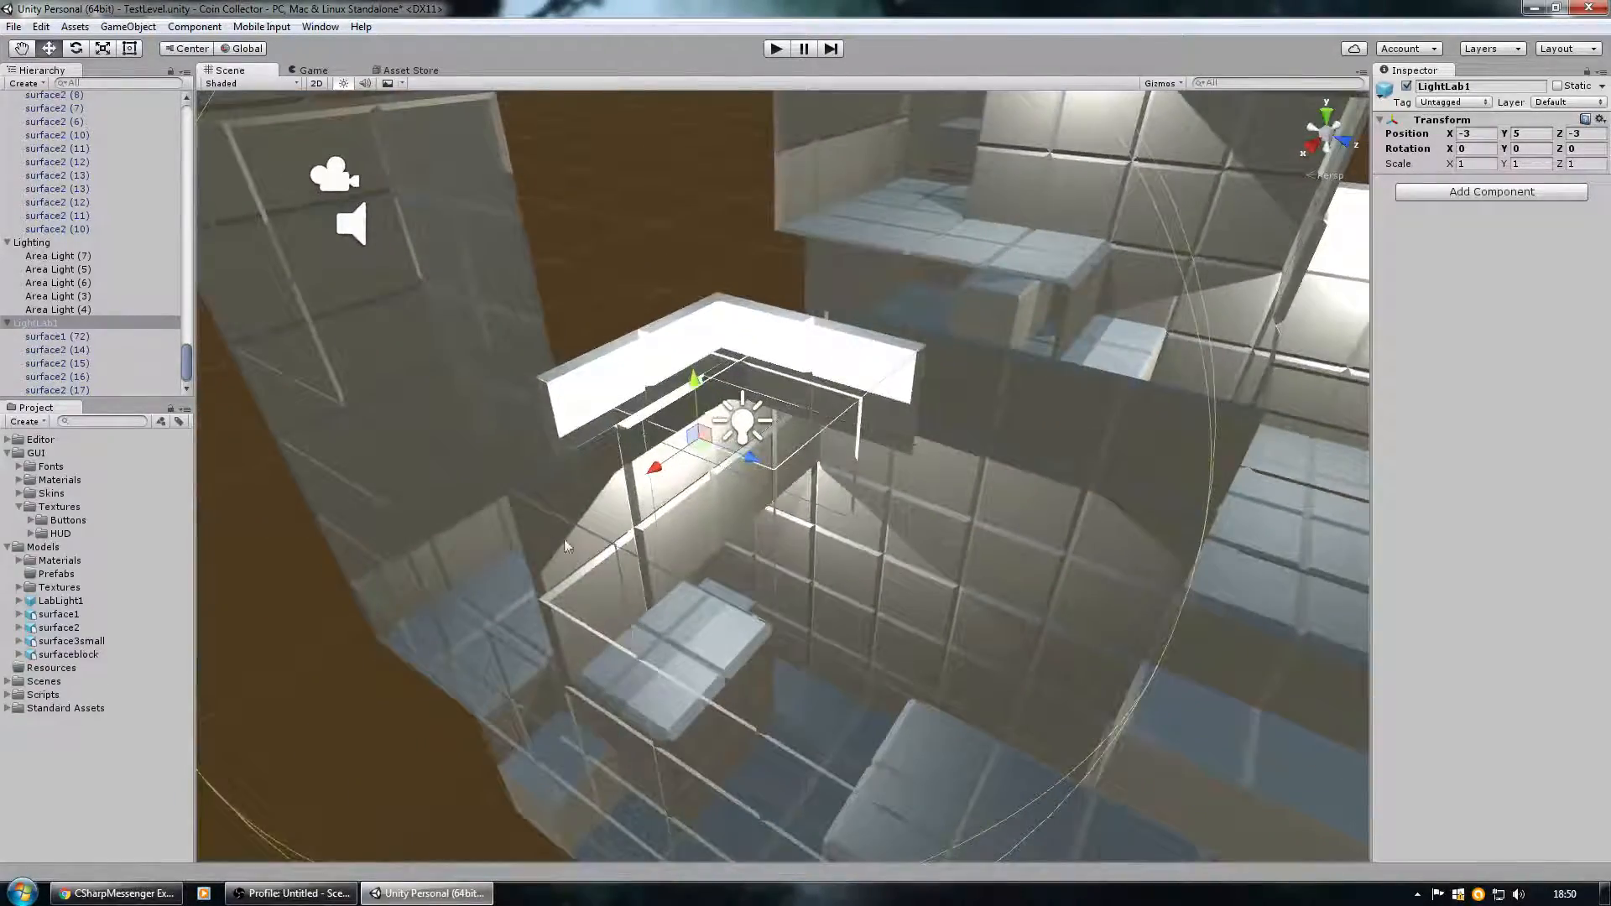
left_click(560, 417)
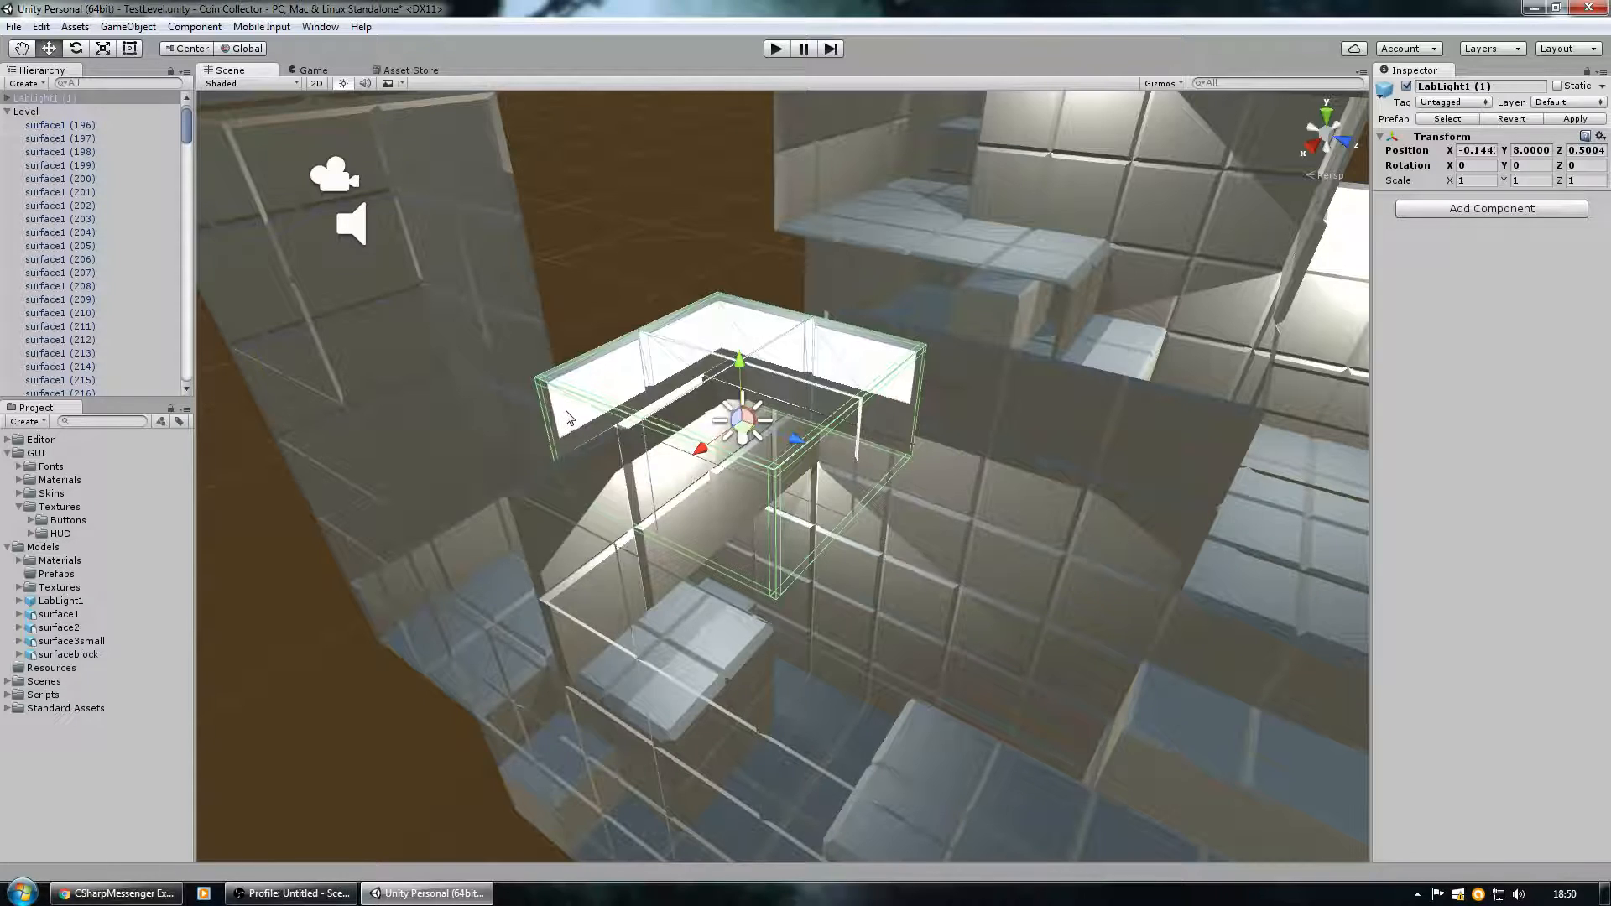
key("Delete")
Place a LabLight1 prefab instance in the level and snap it on all axes to position 2, 8, 4.
right_click_drag(565, 417, 576, 478)
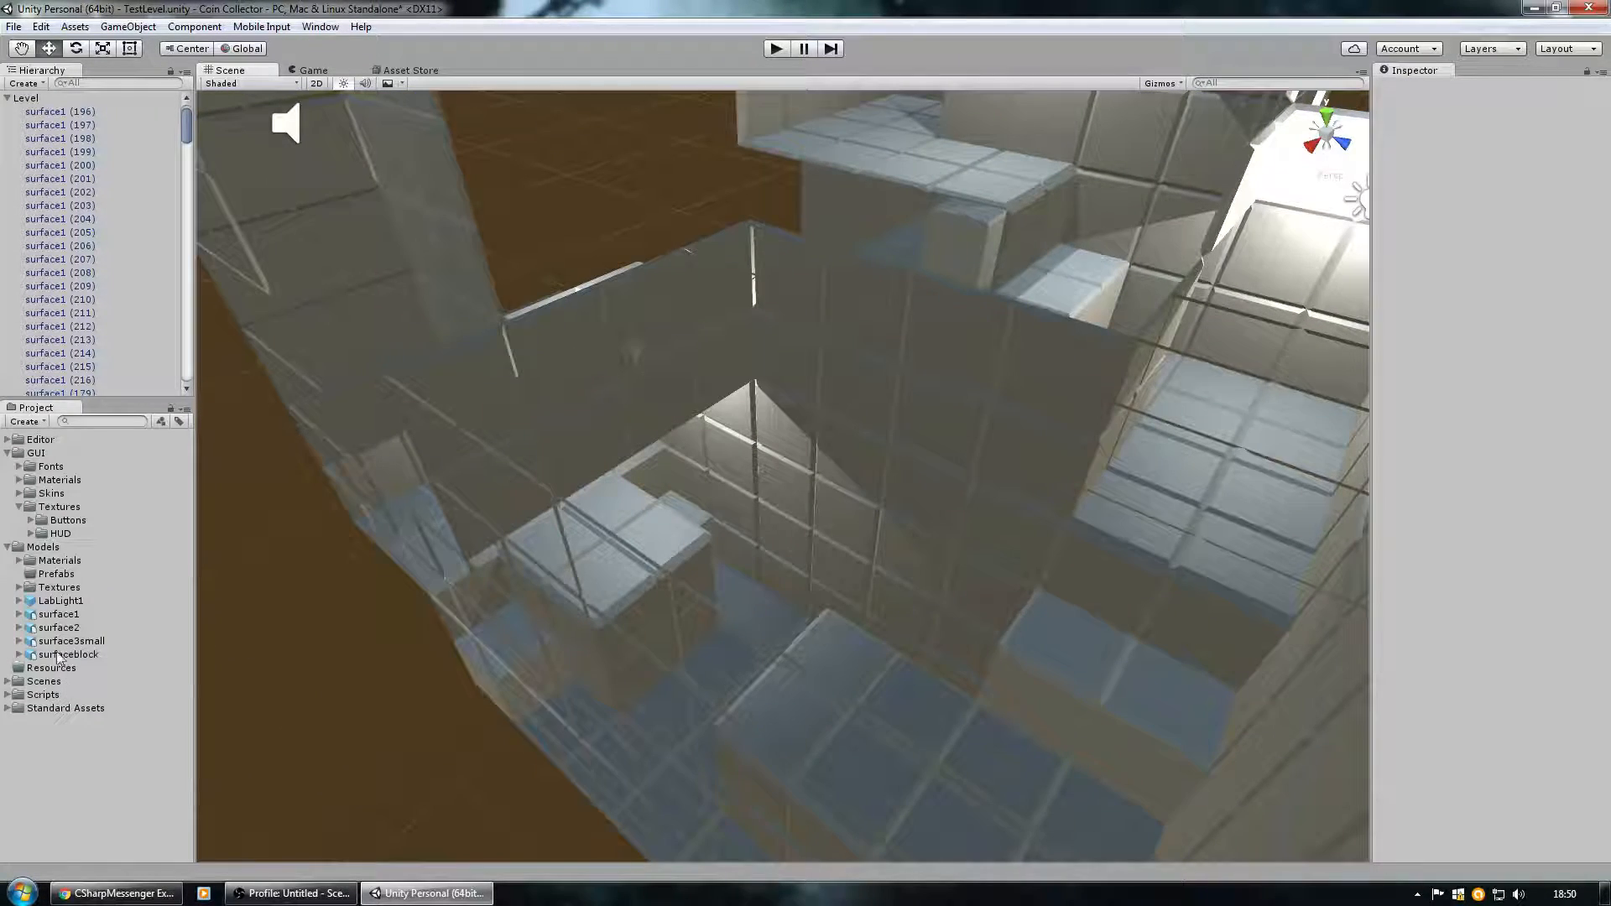
left_click_drag(58, 602, 671, 462)
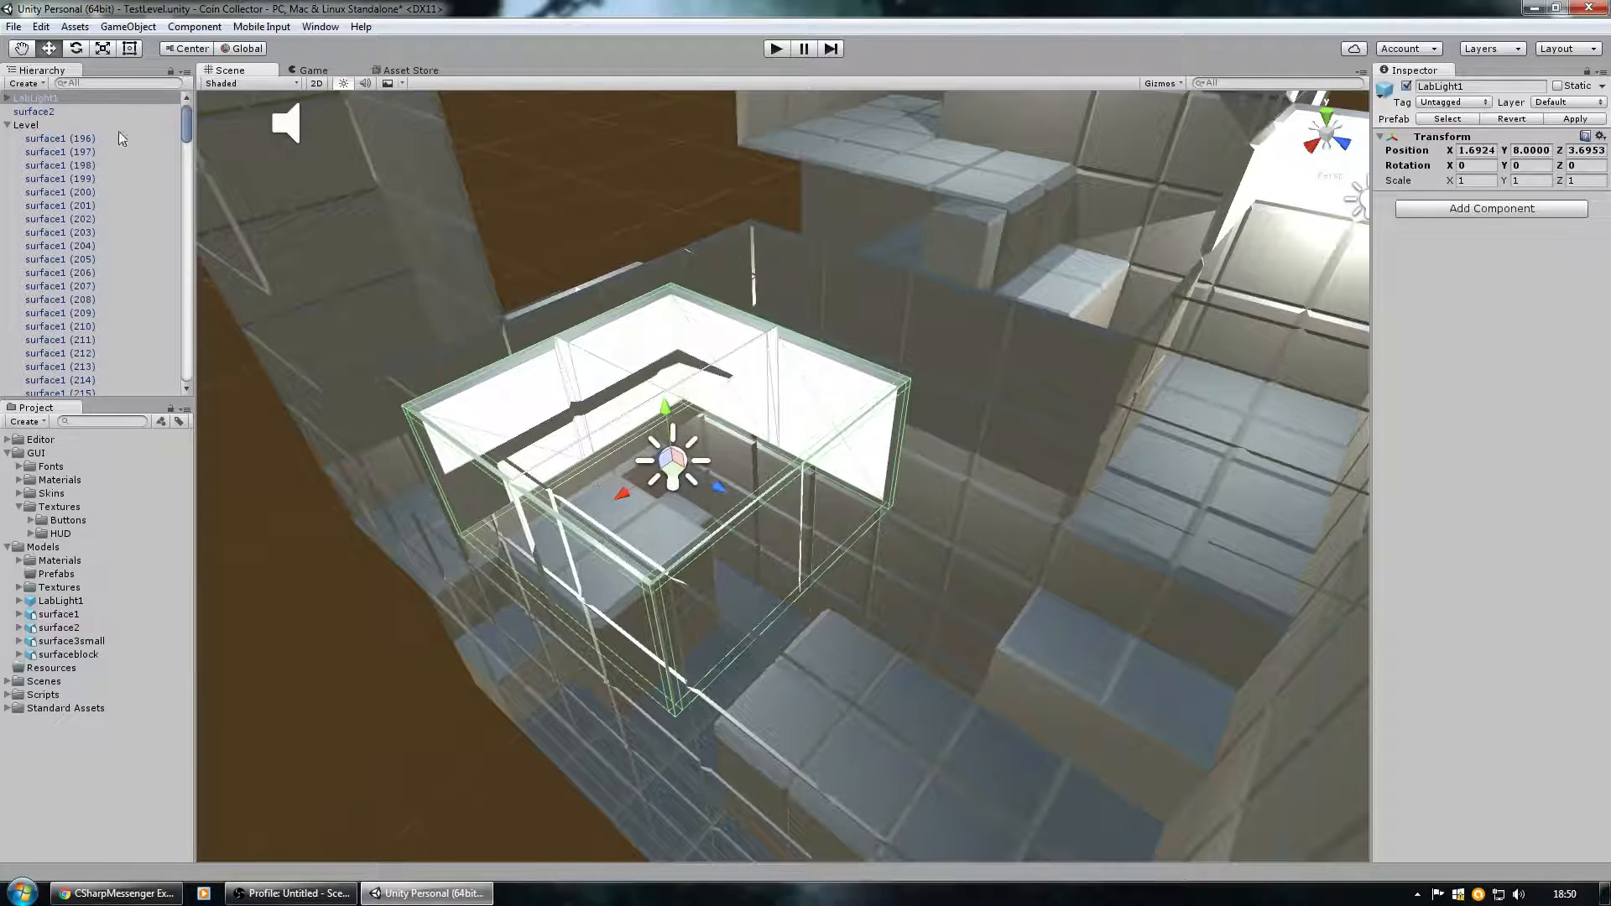
left_click(41, 26)
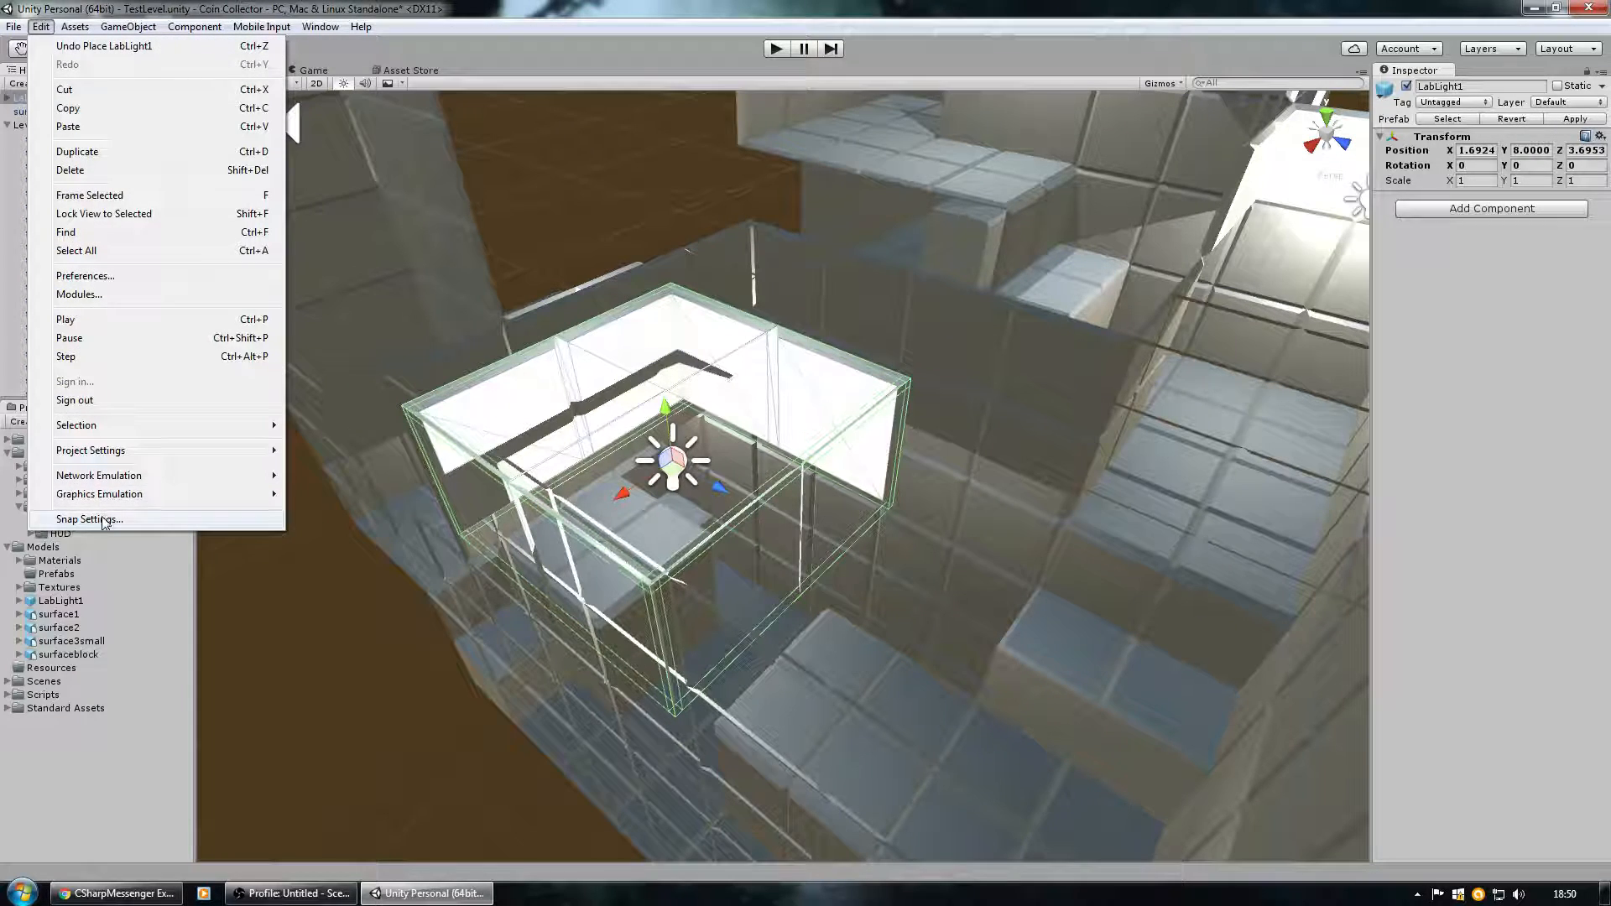
left_click(105, 521)
left_click(1454, 696)
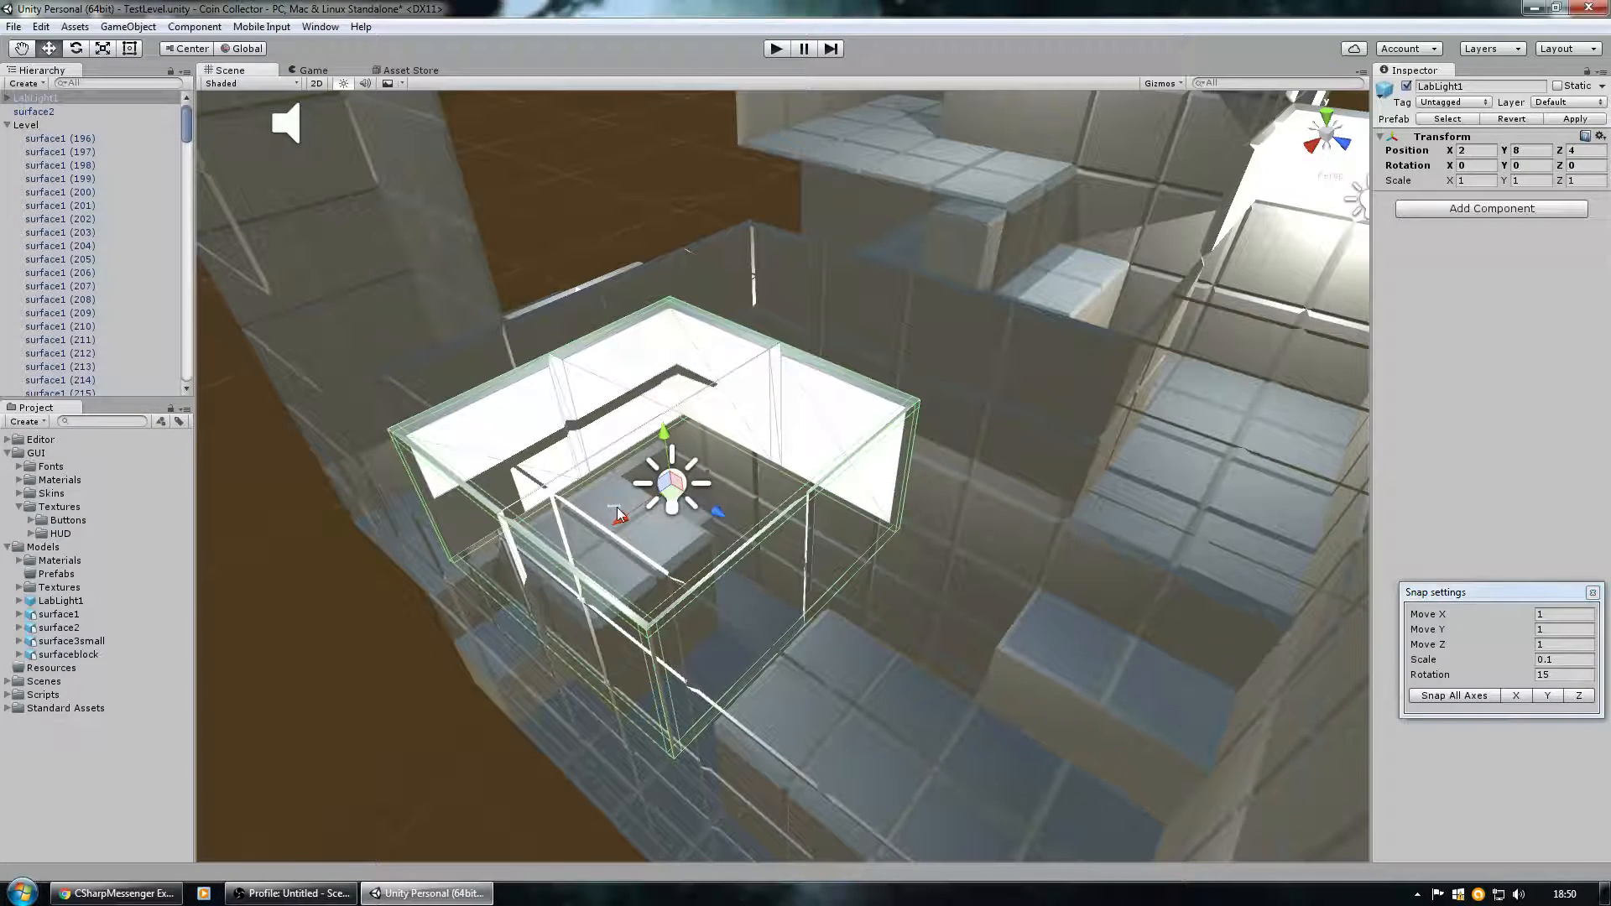
Collapse the Level group and move the new LabLight1 instance in grid increments to X -2, toward the ceiling opening.
left_click(608, 501)
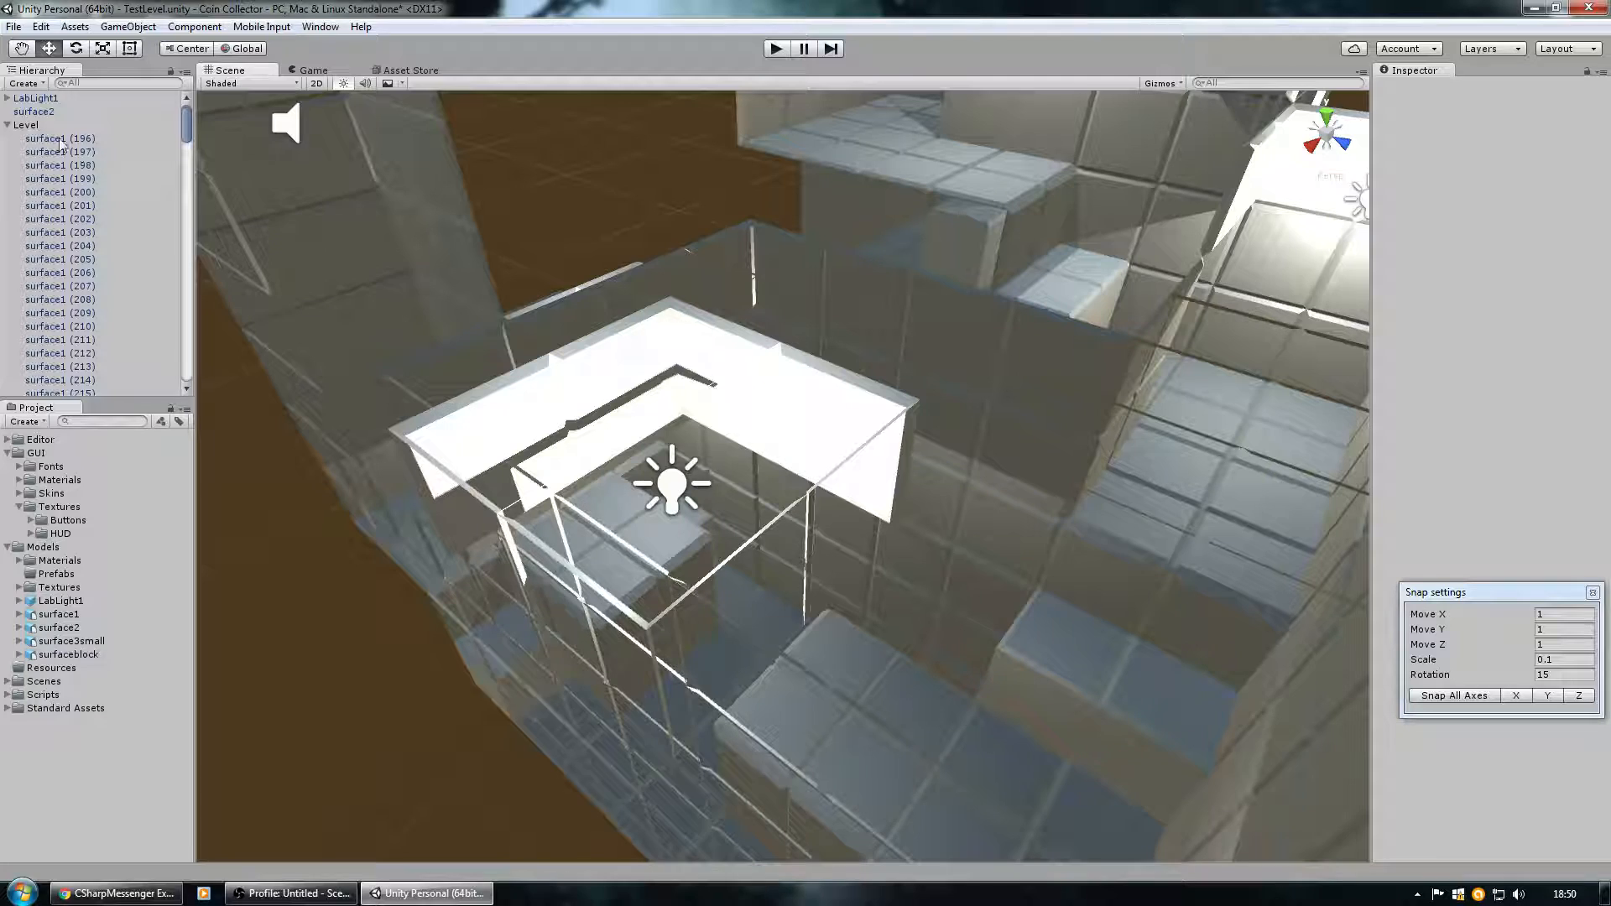
left_click(7, 125)
left_click(34, 236)
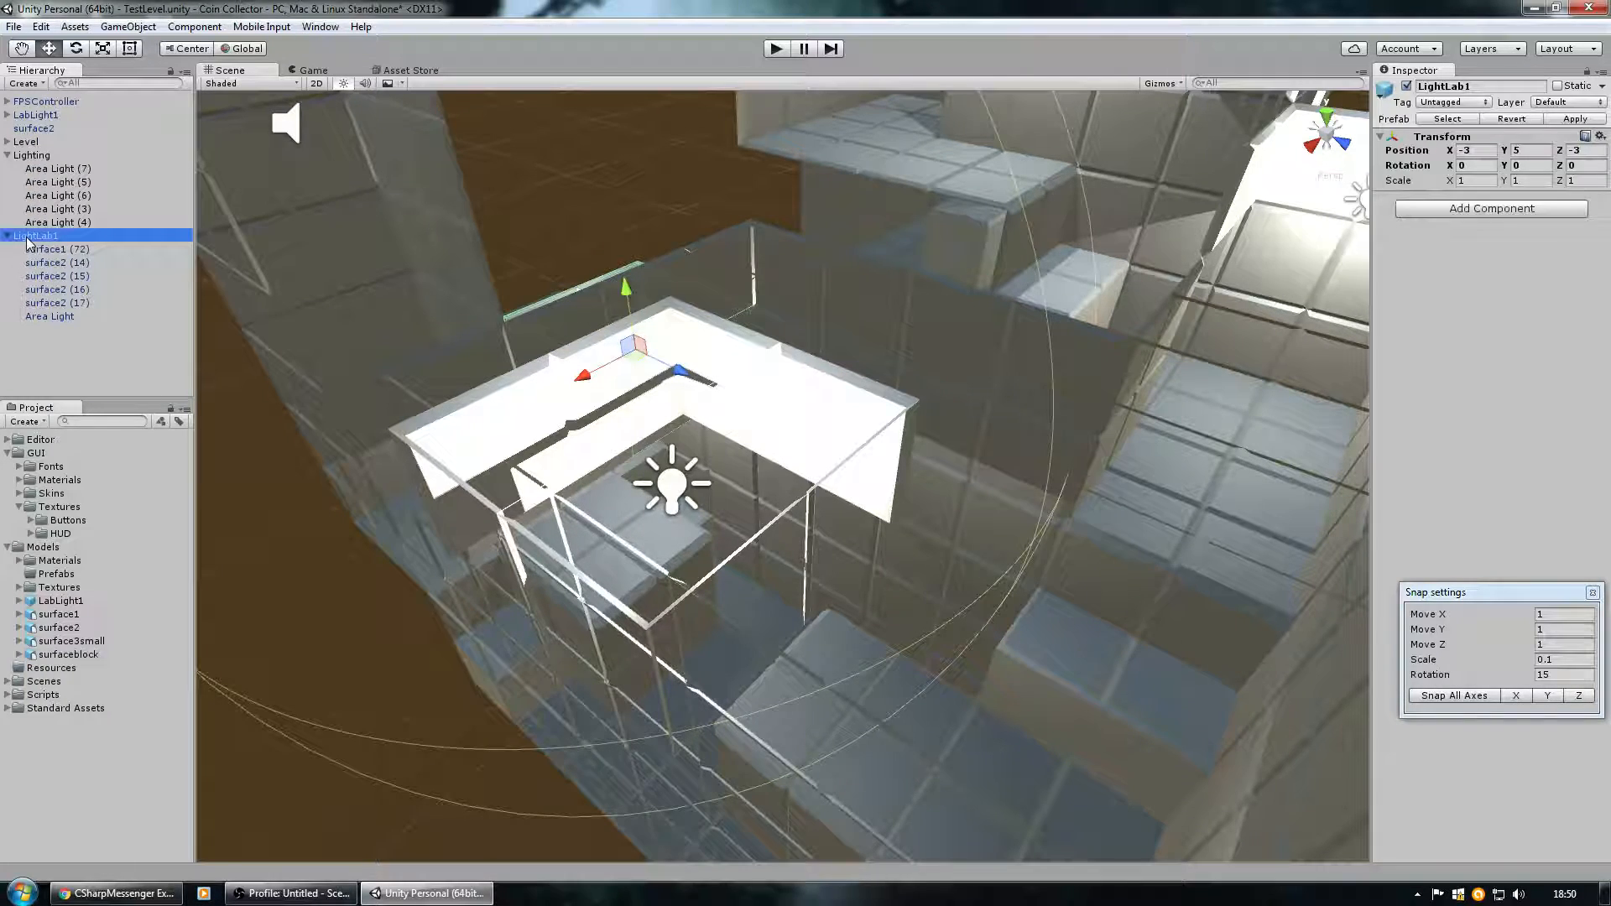
left_click_drag(587, 256, 388, 274, "alt")
scroll(389, 274, "down", 4)
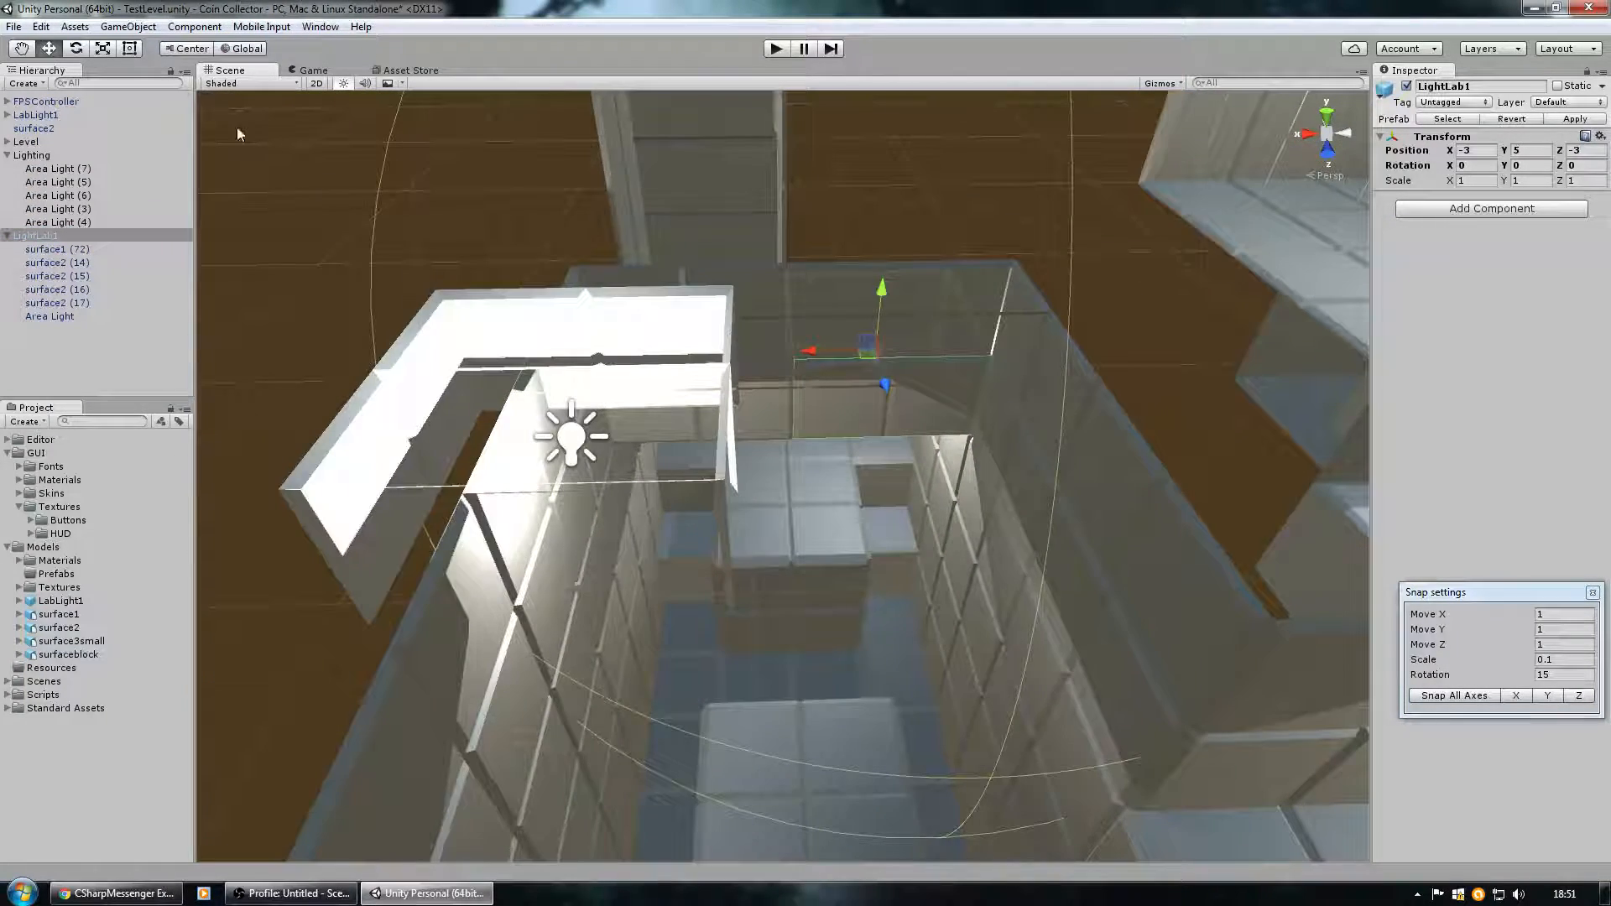
left_click(34, 117)
left_click_drag(506, 436, 796, 445, "ctrl")
right_click_drag(796, 445, 912, 369)
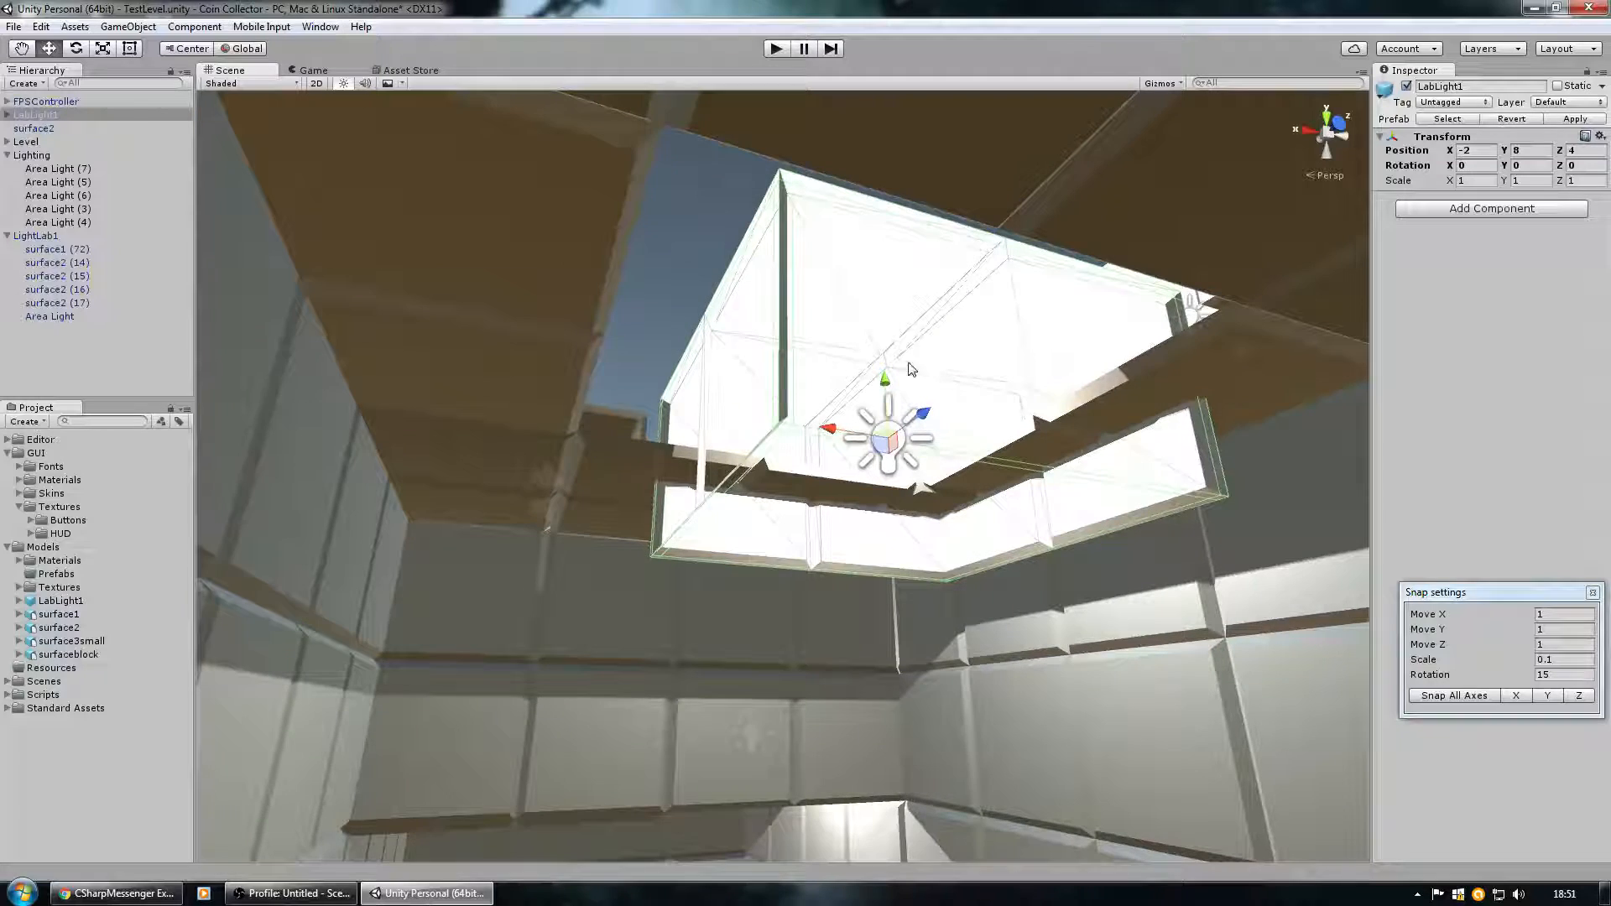
Fit the LabLight1 instance into the ceiling opening at position -1, 9, 5.
left_click_drag(884, 382, 888, 269, "ctrl")
right_click_drag(883, 376, 720, 395)
key("w")
key("s")
key("d")
key("w")
right_click_drag(864, 414, 577, 445)
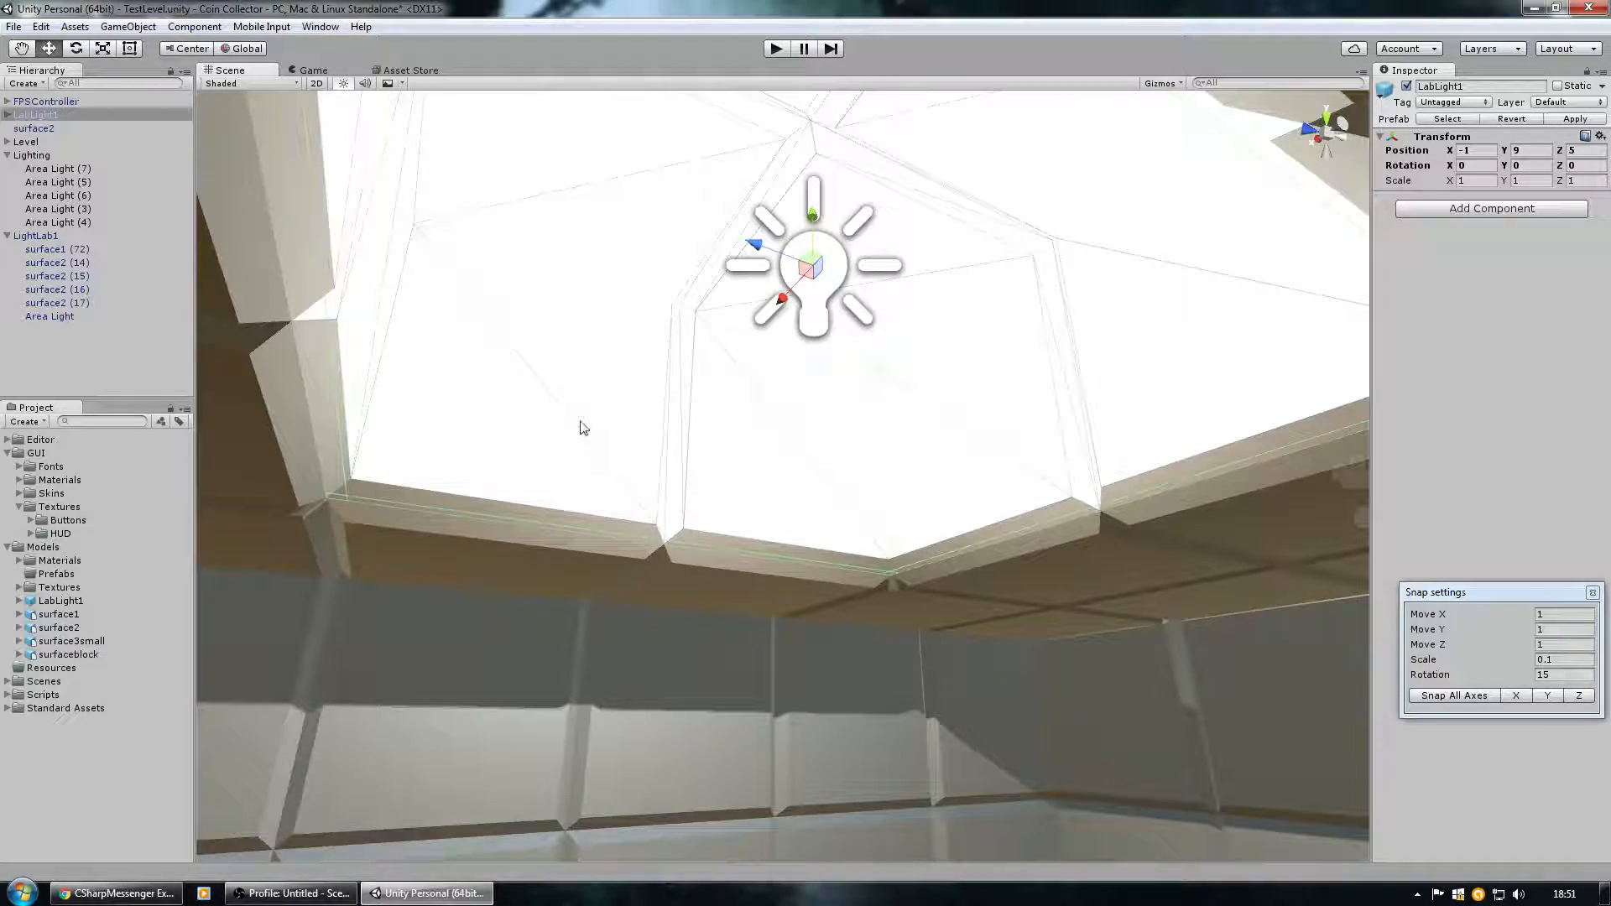
Examine the level's rooms, platforms and walls under the current ceiling lights.
right_click_drag(631, 397, 916, 719)
key("s")
key("a")
left_click(357, 354)
key("w")
right_click_drag(555, 442, 685, 194)
left_click(685, 380)
right_click_drag(695, 291, 735, 500)
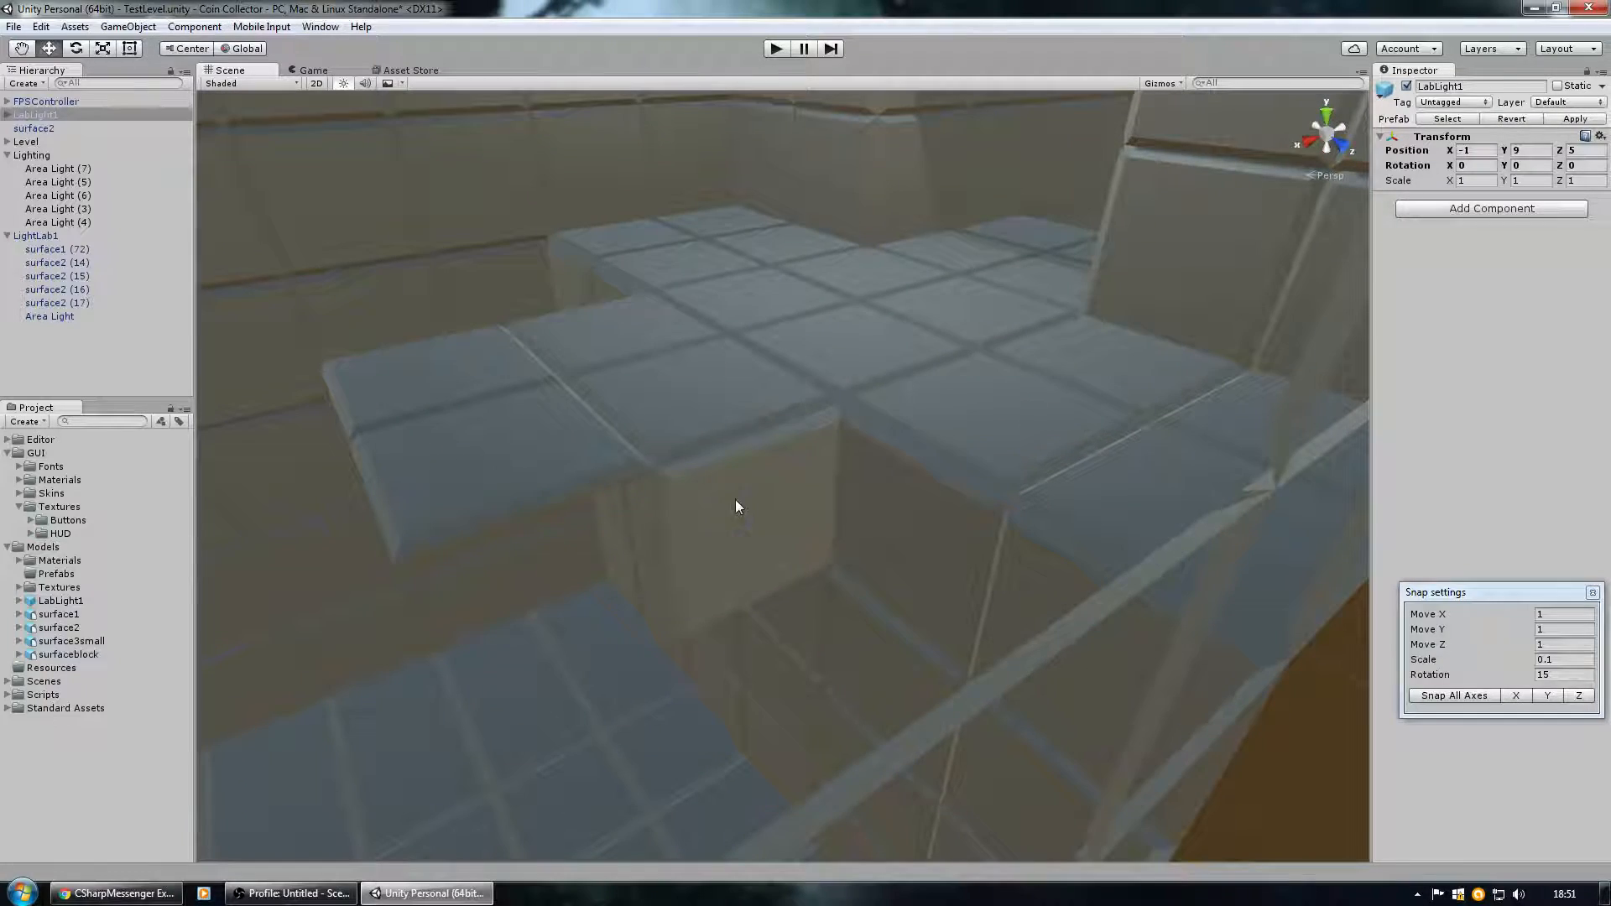
left_click(613, 415)
right_click_drag(612, 414, 867, 412)
right_click_drag(931, 302, 234, 446)
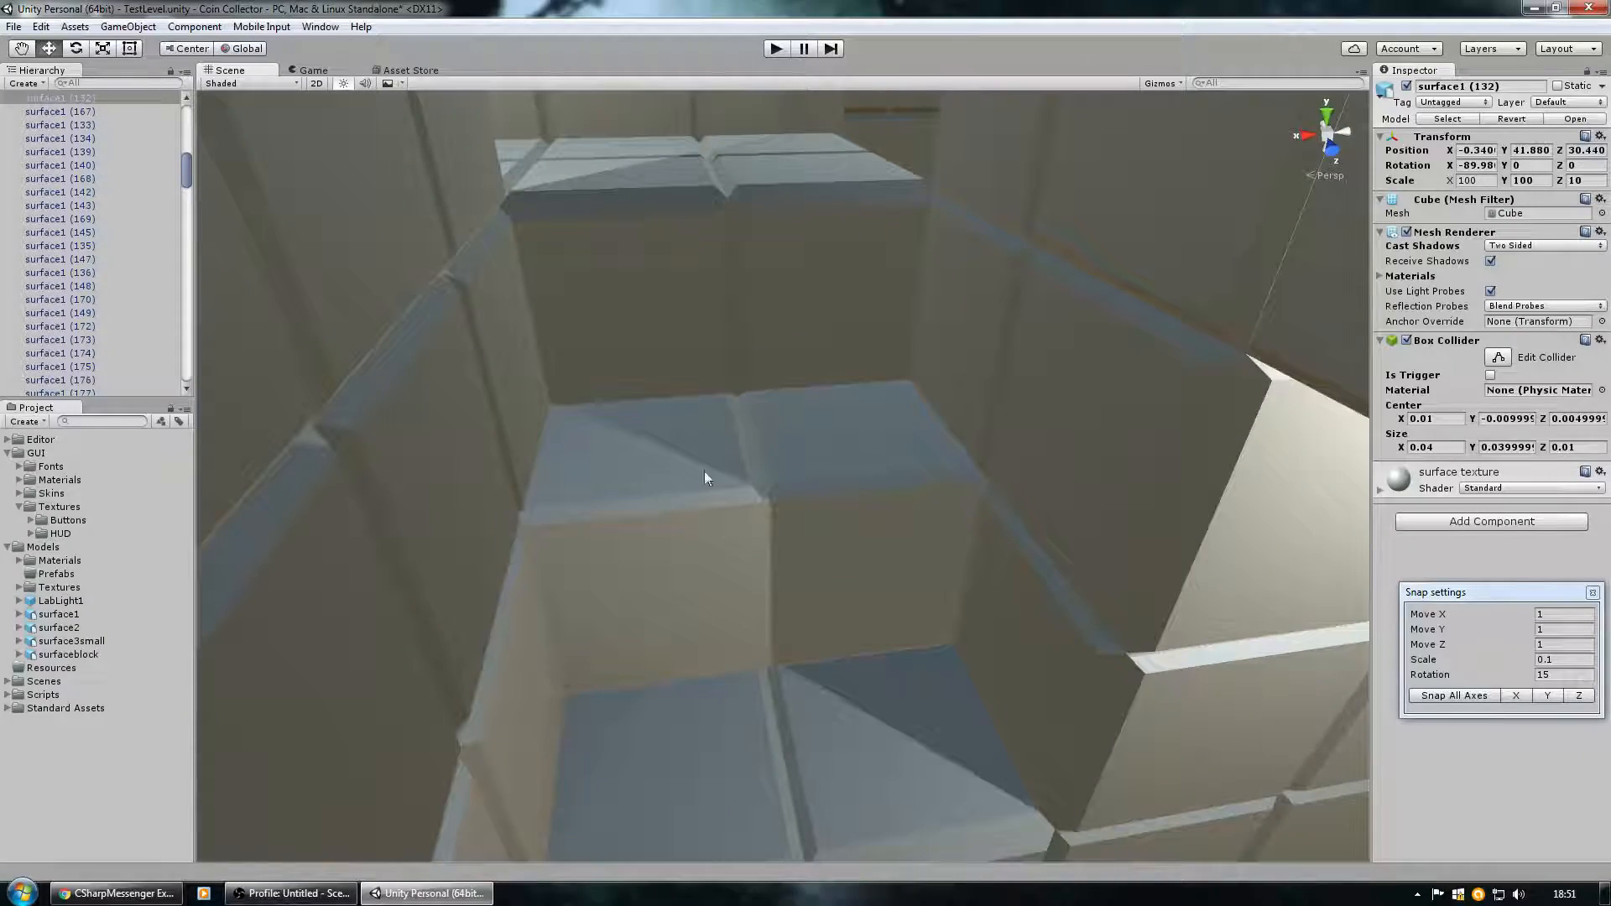
right_click_drag(889, 579, 1249, 569)
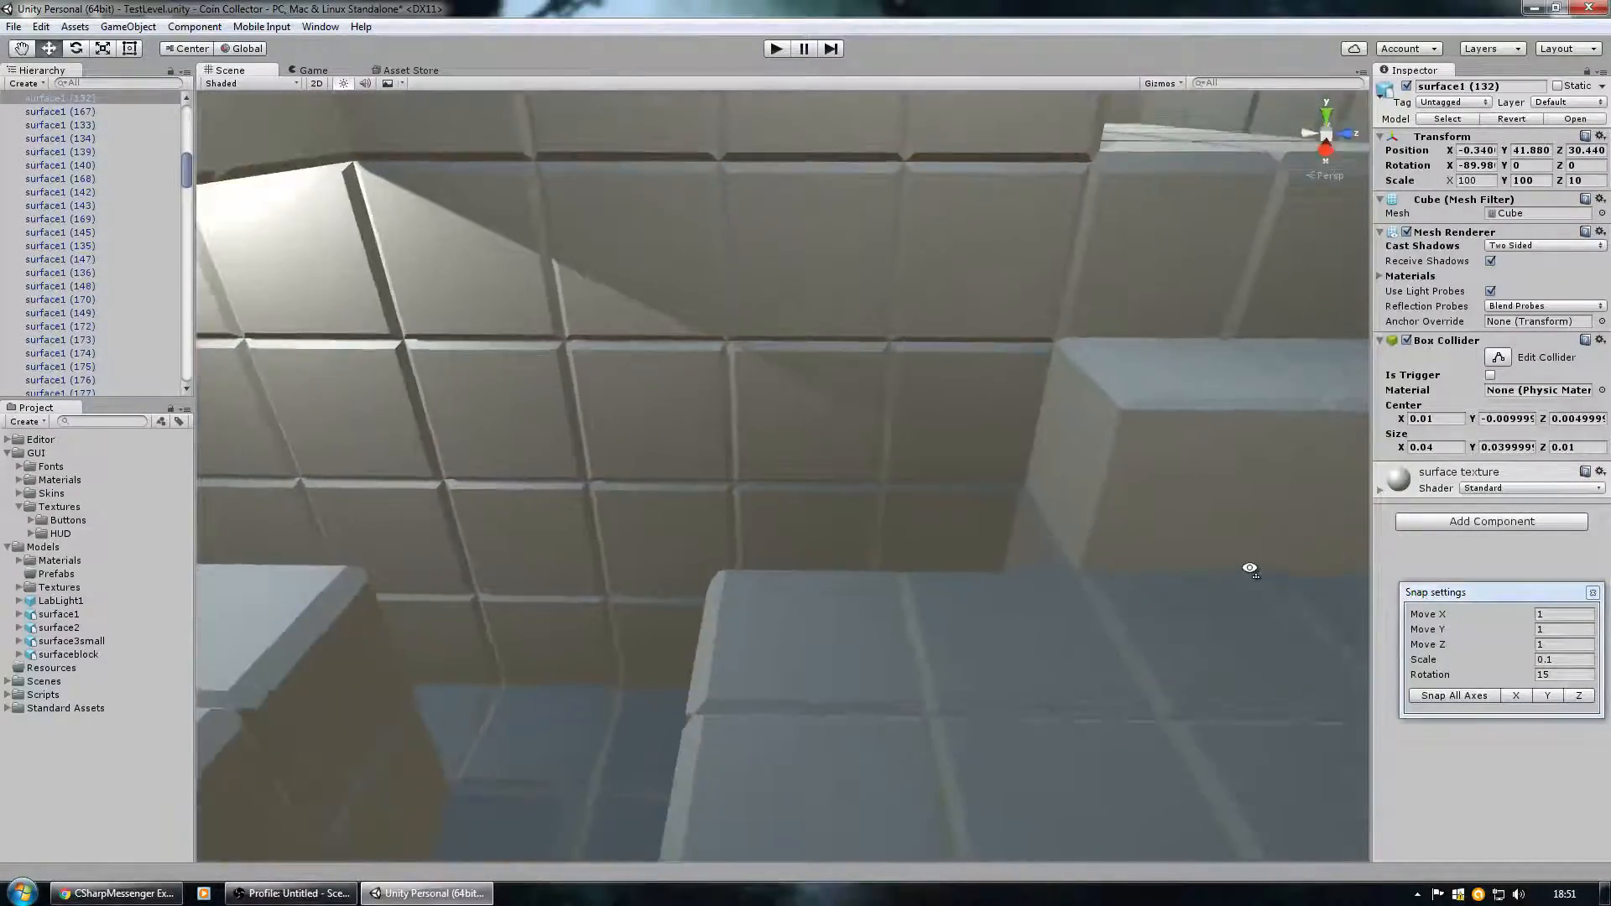
Focus on the loose surface2 ceiling piece and move it into the Level group.
left_click_drag(185, 175, 188, 120)
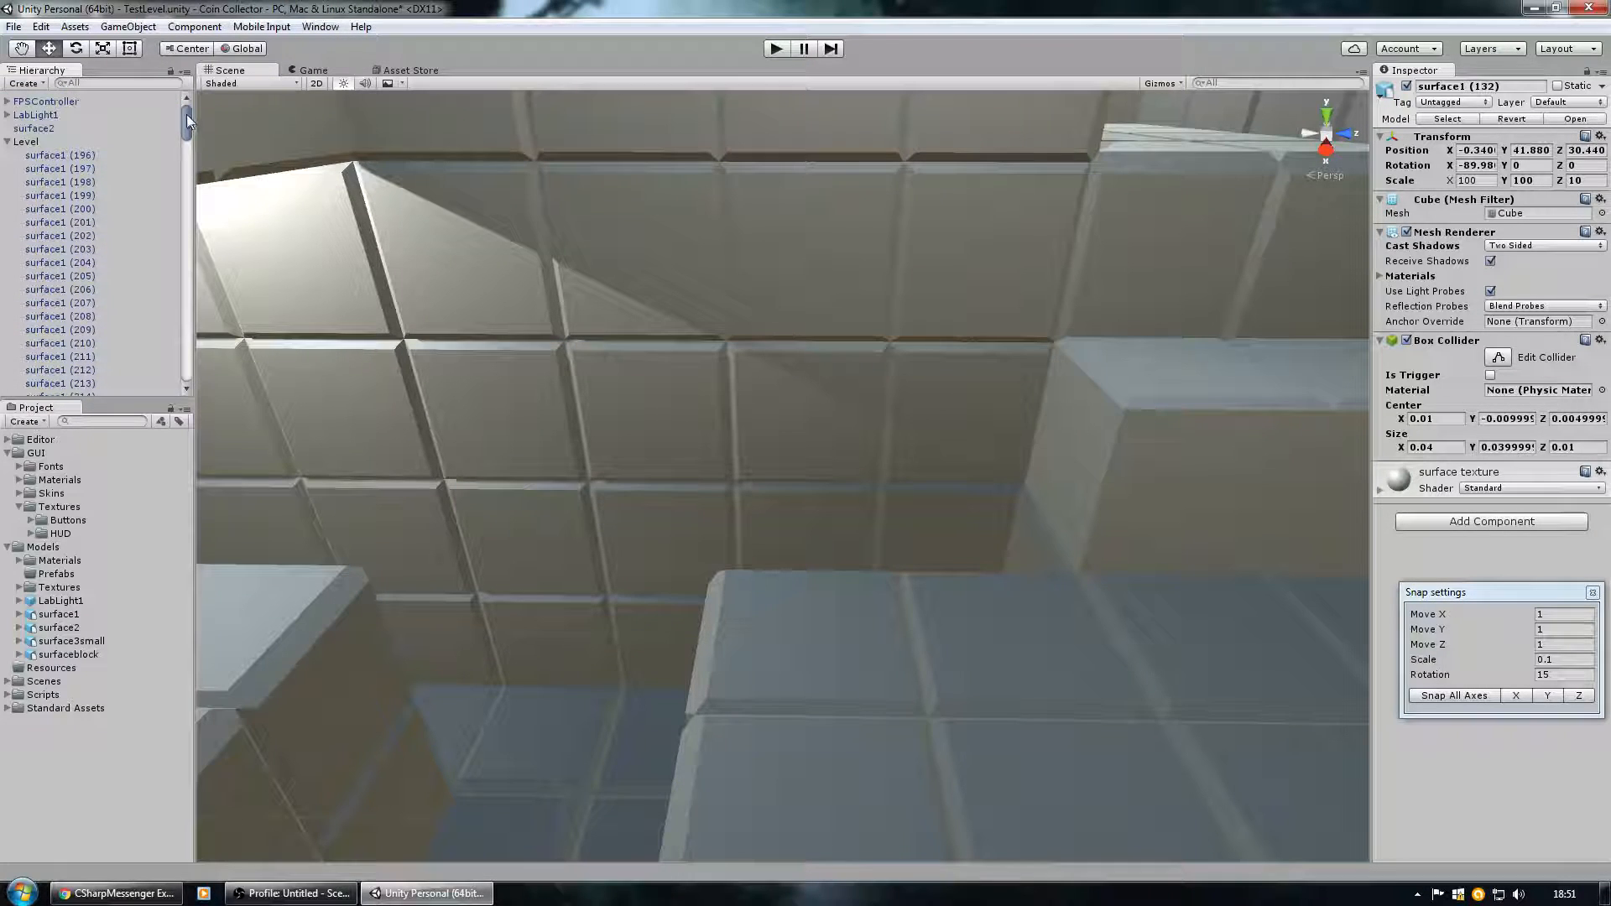
left_click(9, 142)
double_click(29, 128)
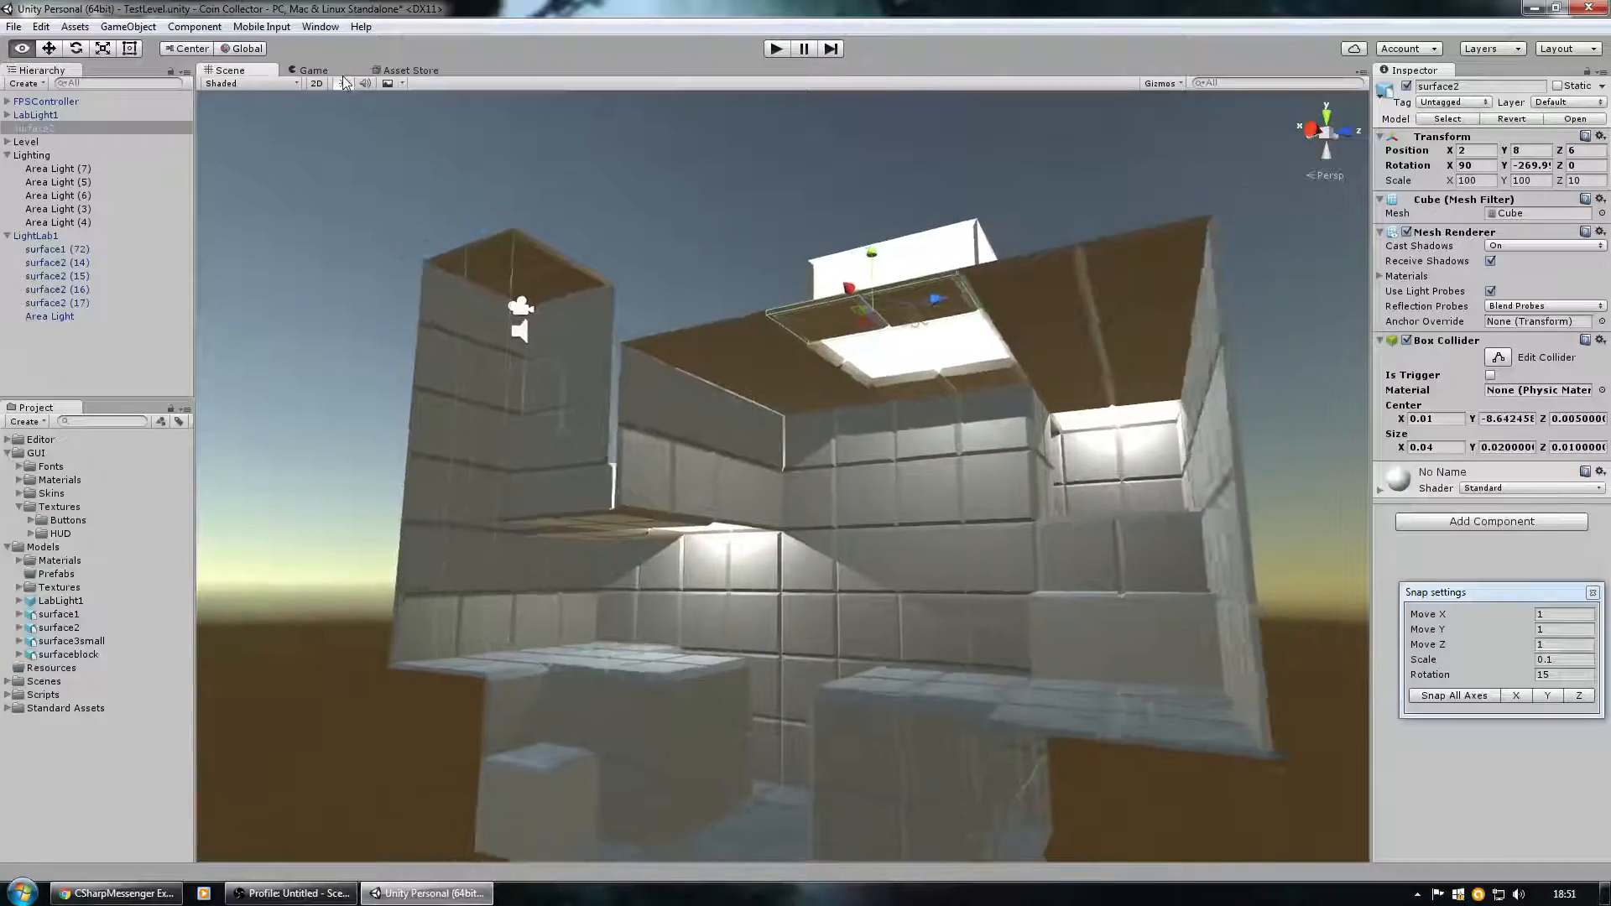
right_click_drag(342, 82, 241, 49)
key("w")
left_click_drag(57, 126, 29, 147)
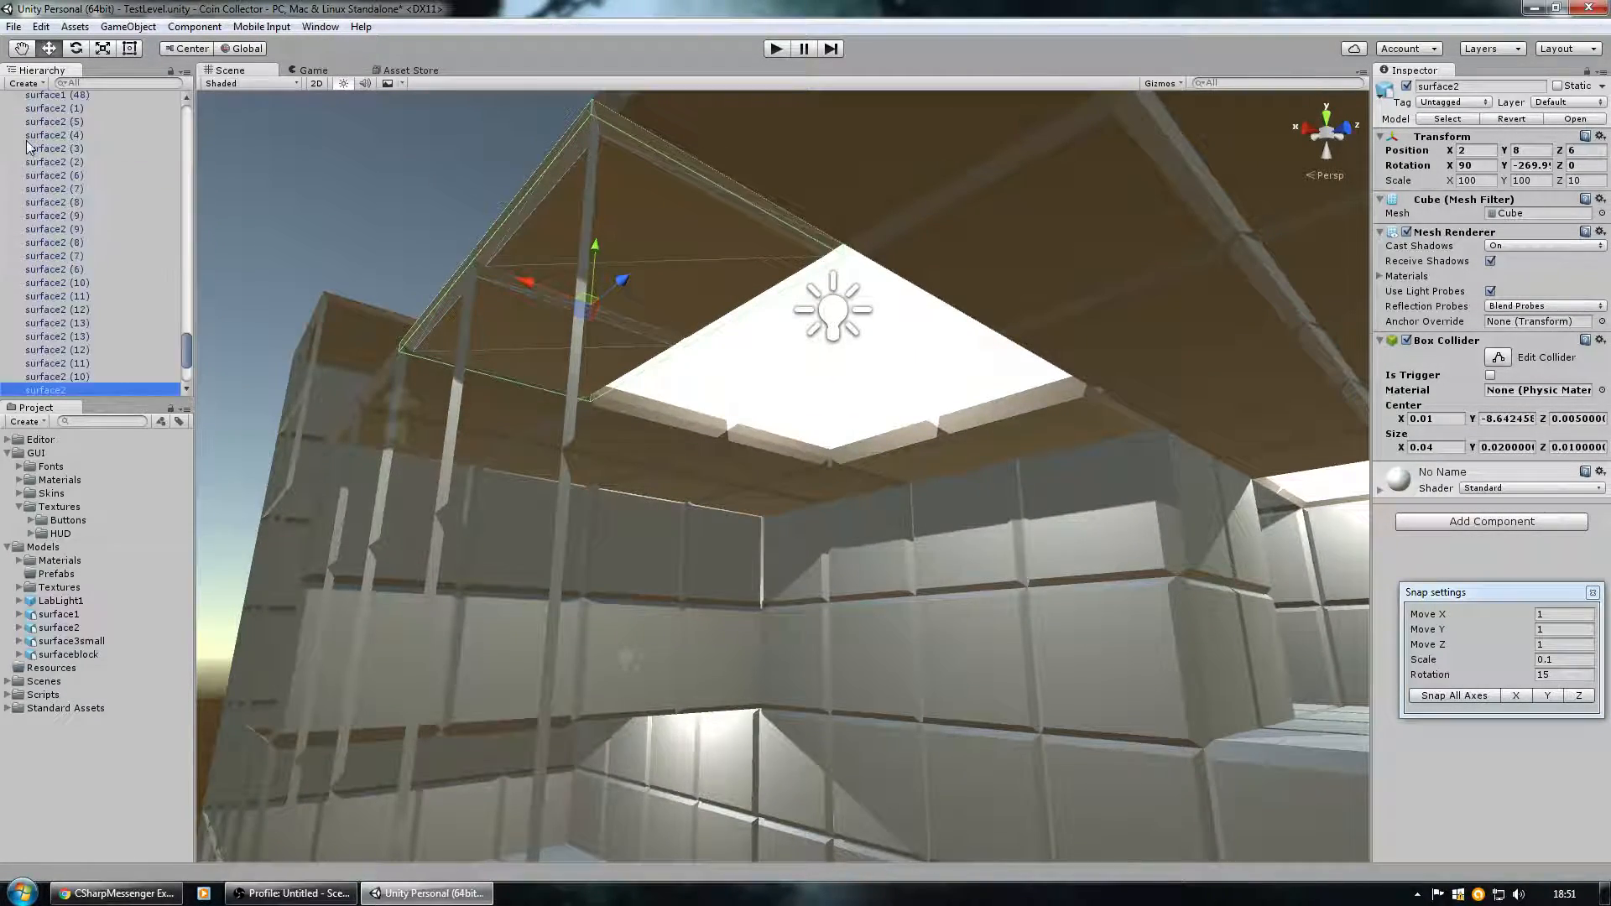
scroll(67, 210, "up", 15)
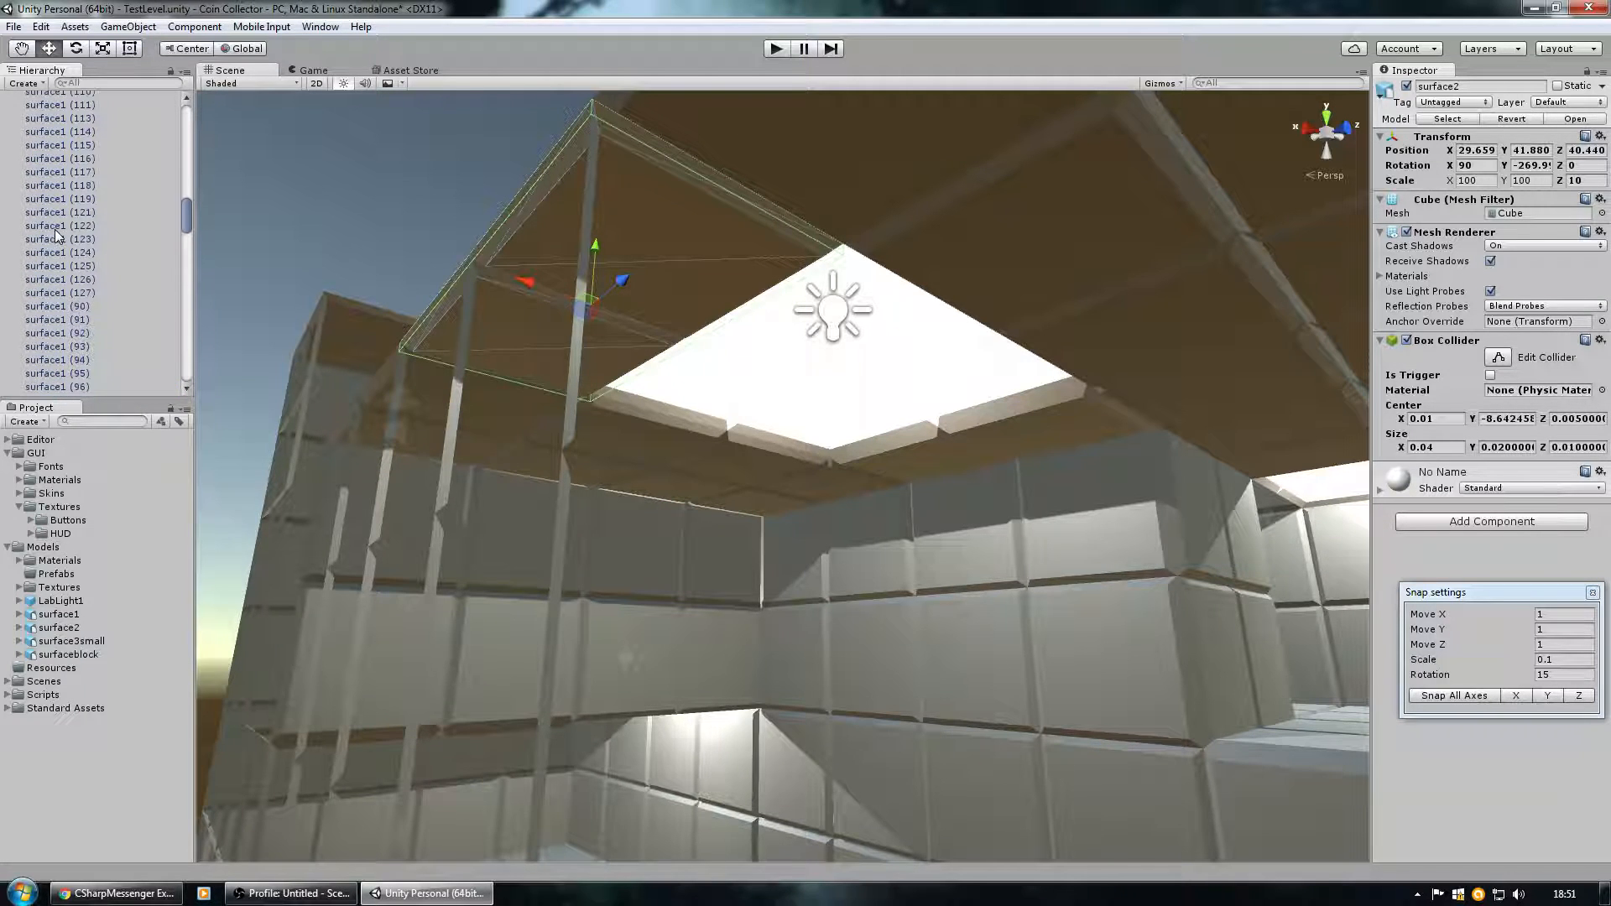
Collapse the Level, Lighting and LightLab1 groups in the hierarchy so only the top-level objects are listed.
scroll(57, 233, "up", 5)
left_click(9, 129)
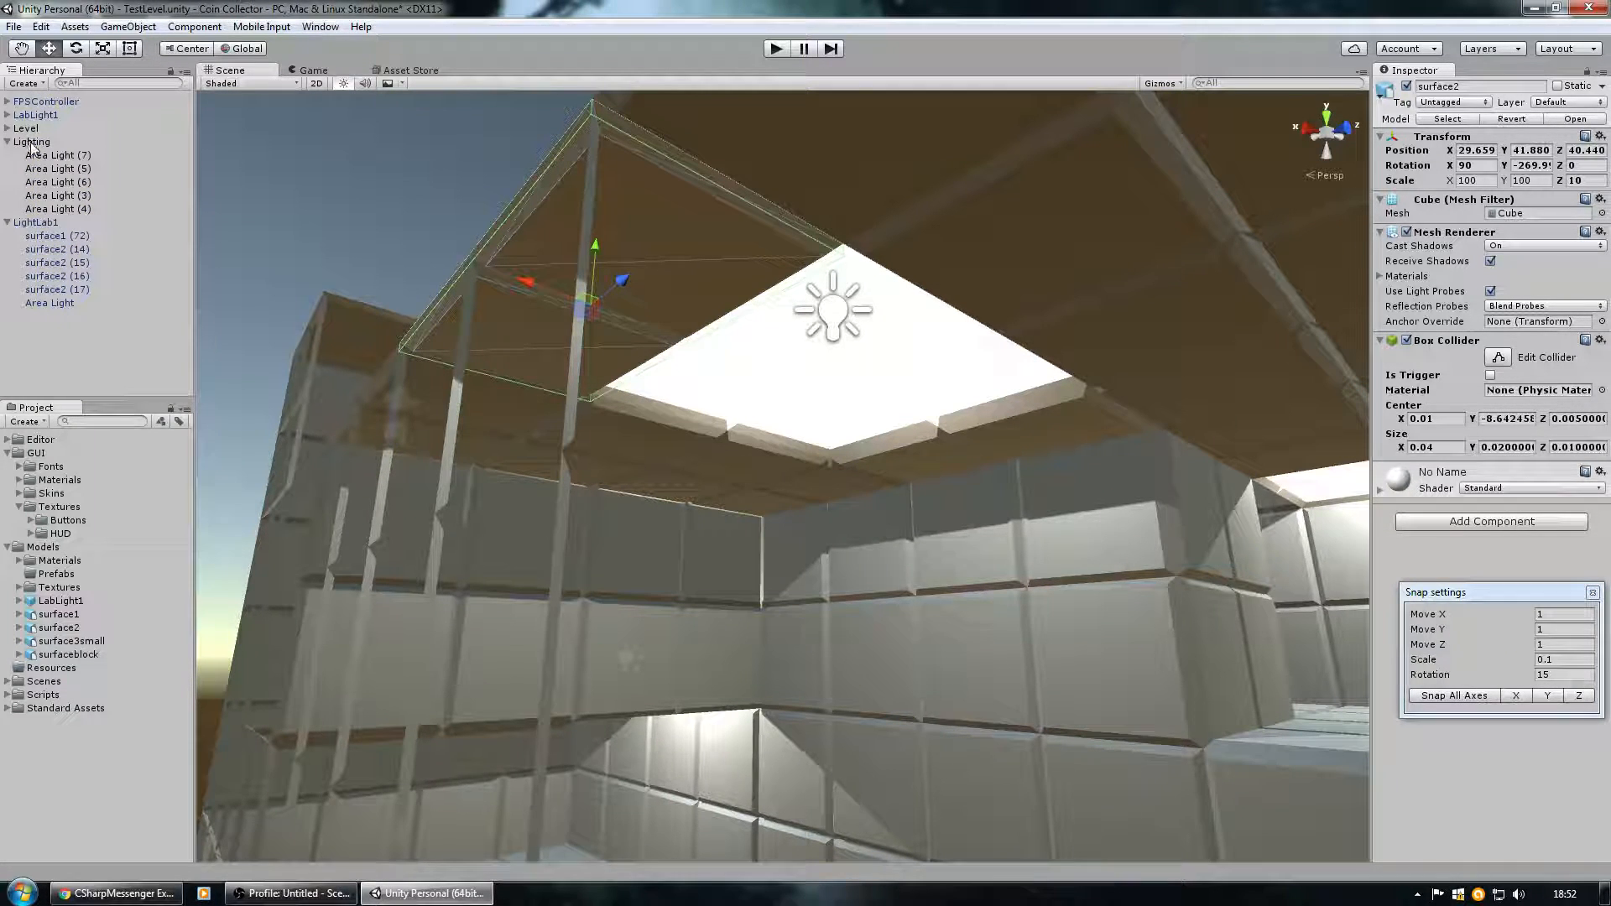
left_click(8, 142)
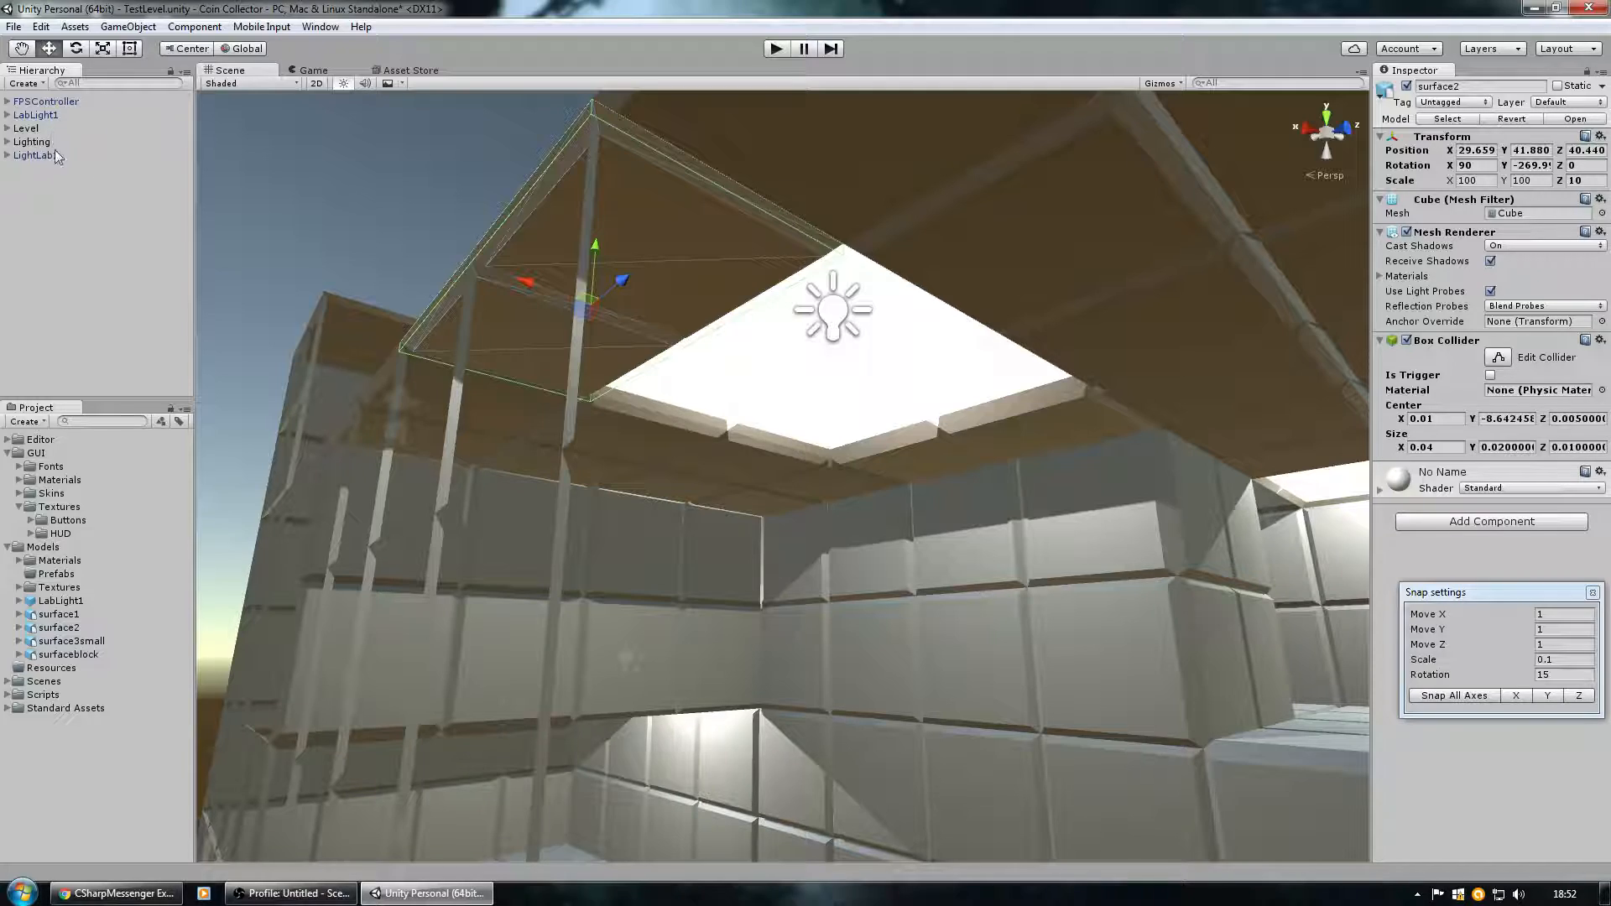
right_click(106, 227)
right_click_drag(277, 302, 408, 302)
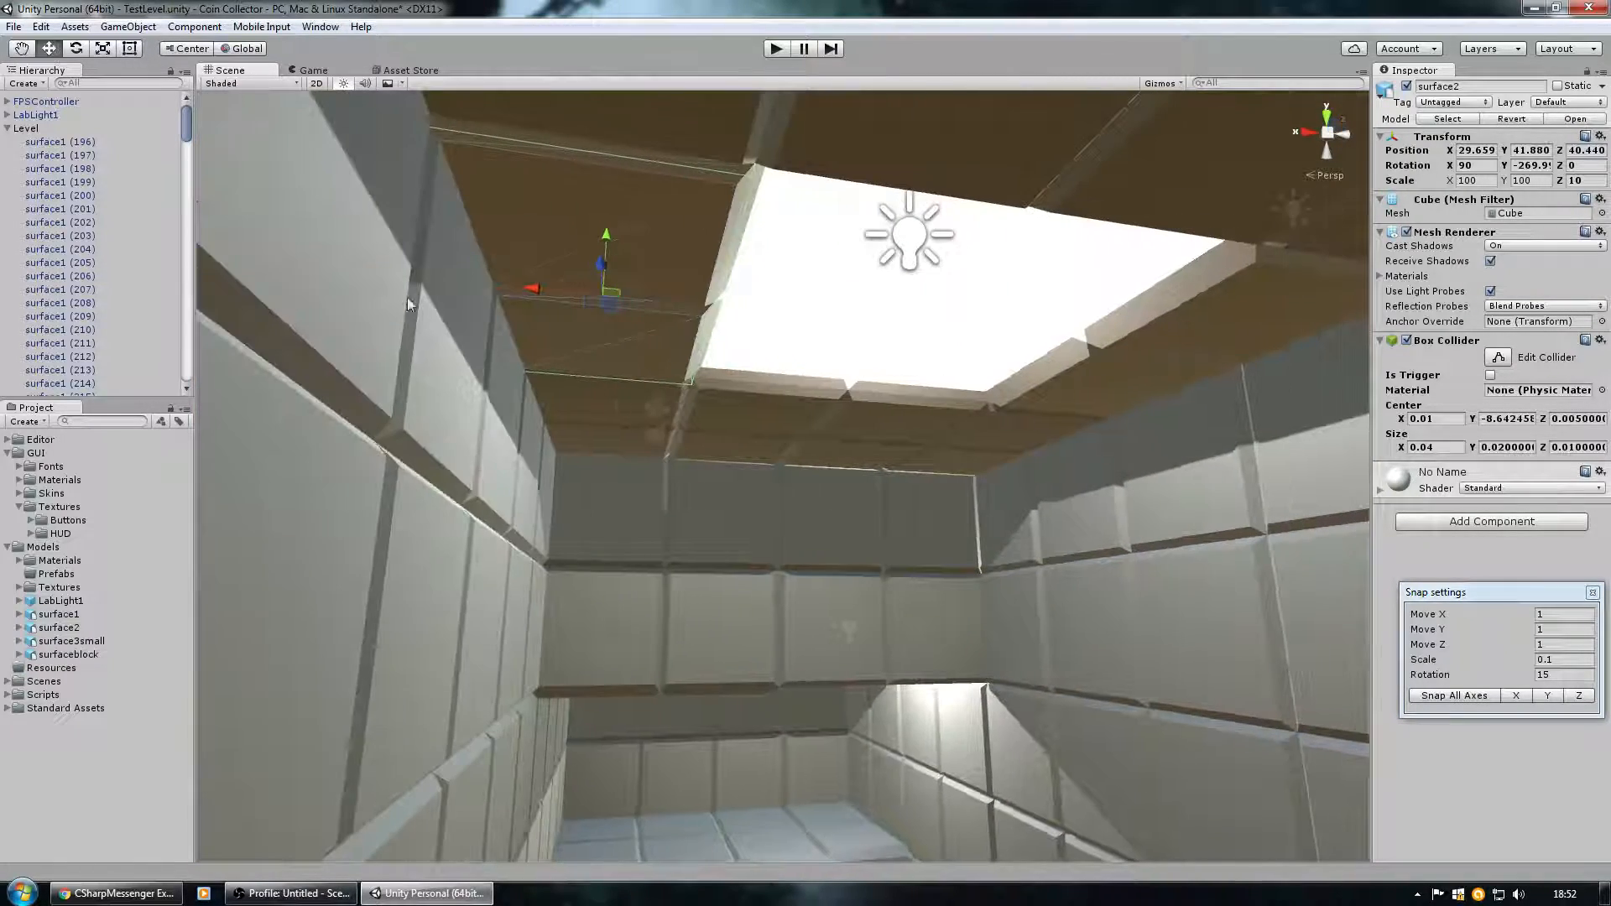
left_click(9, 128)
Inspect the whole test level from outside and inside, checking its lit openings, block platforms and the starting room around the player camera.
right_click_drag(459, 208, 536, 434)
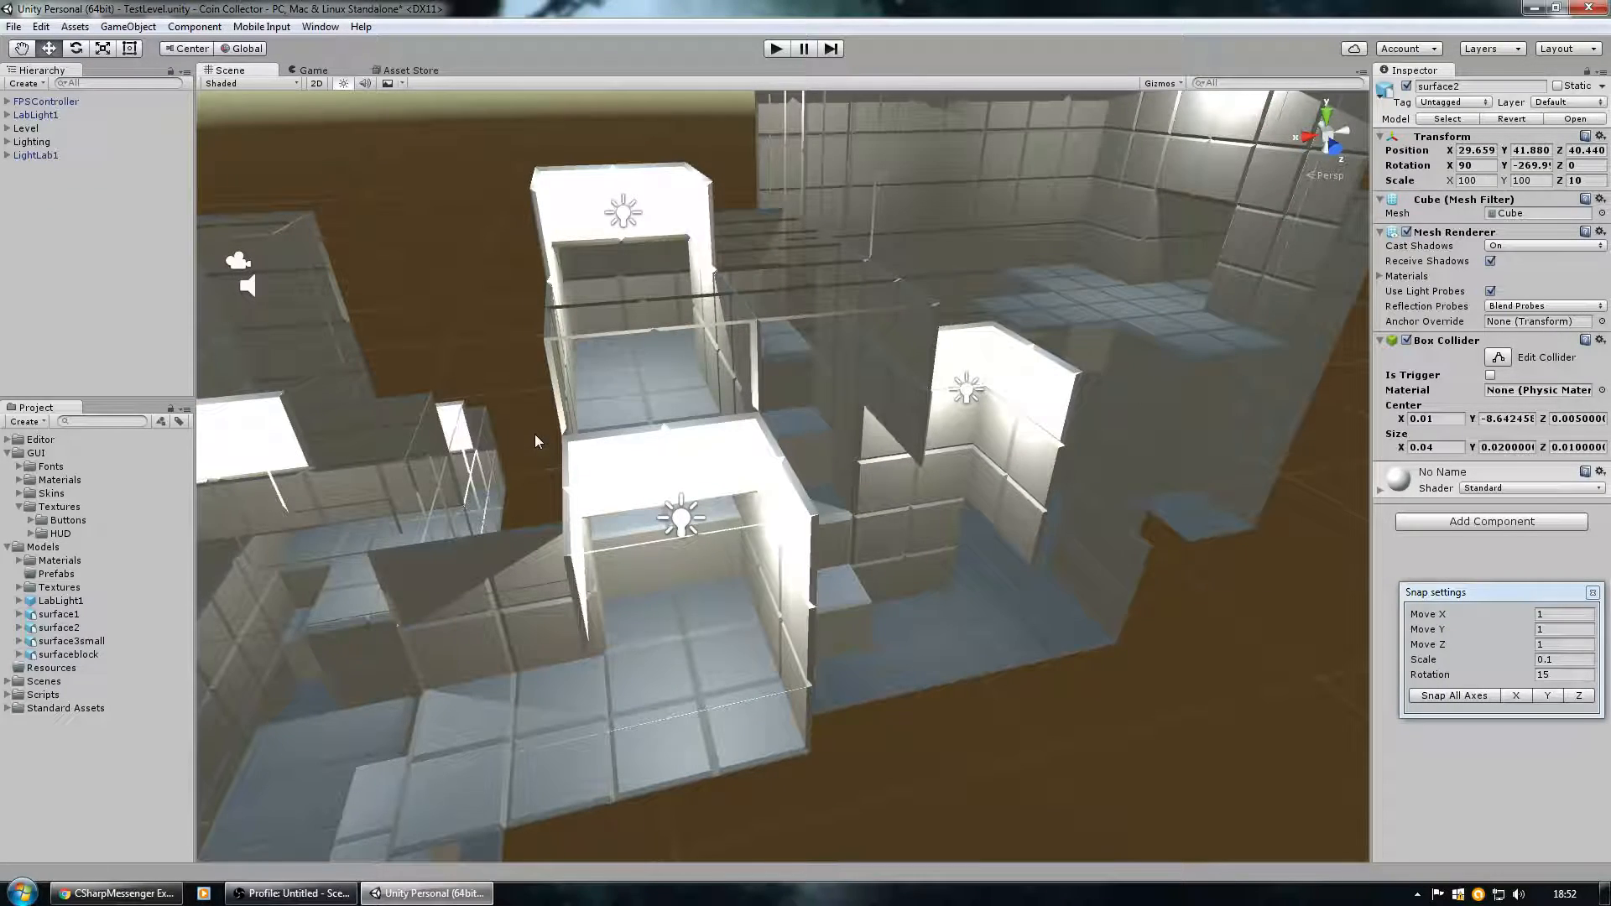
right_click_drag(537, 431, 714, 453)
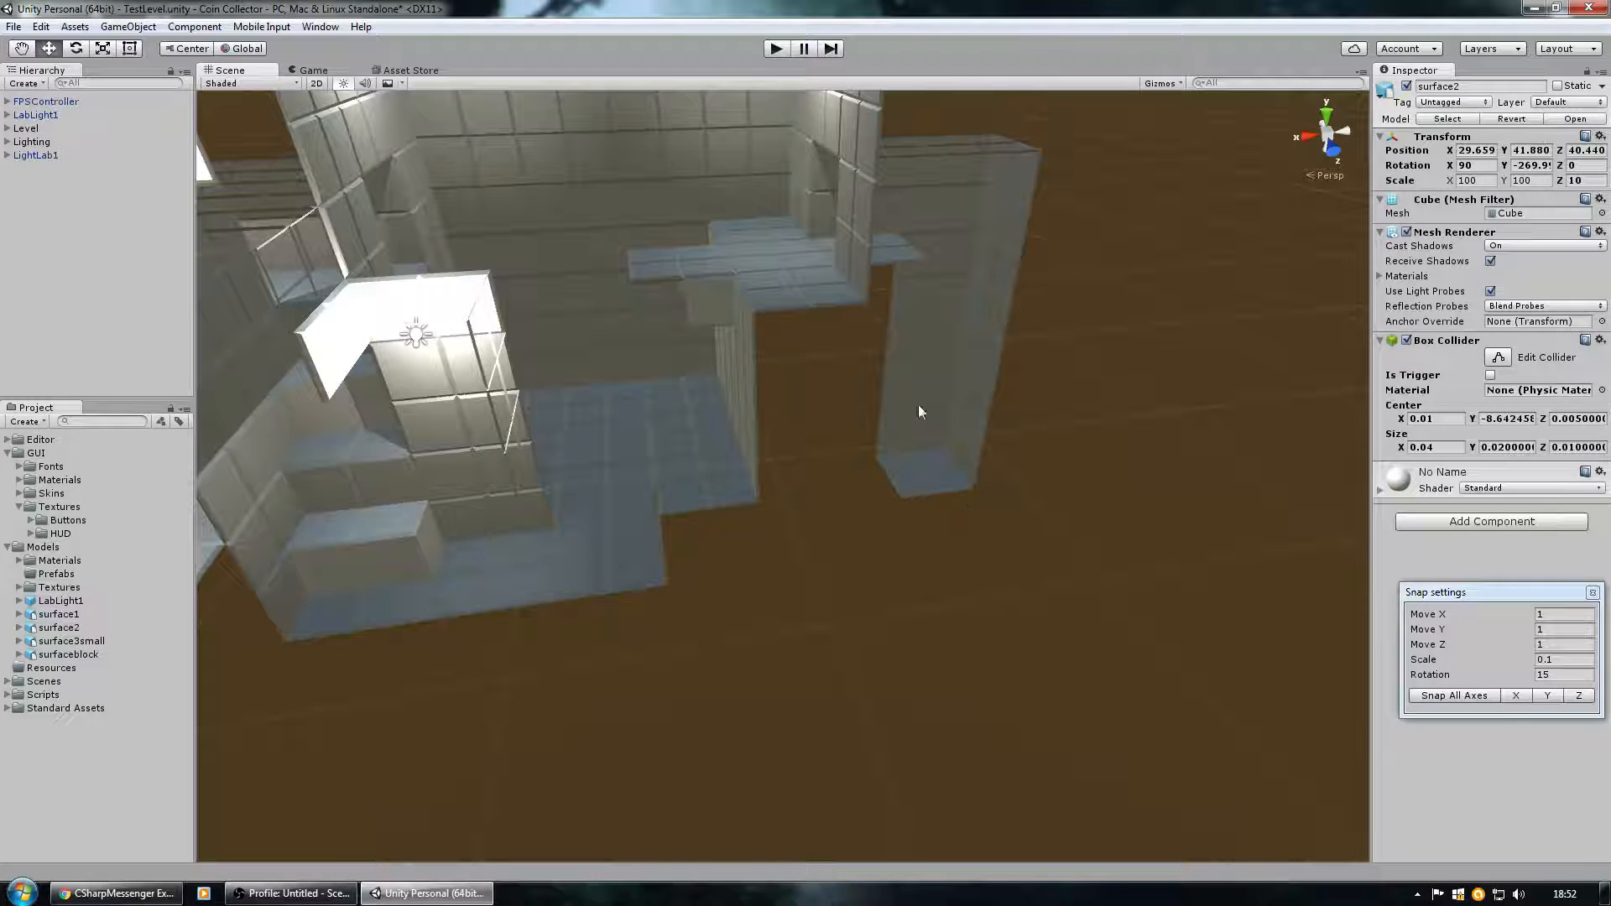
right_click_drag(890, 507, 1049, 304)
key("w")
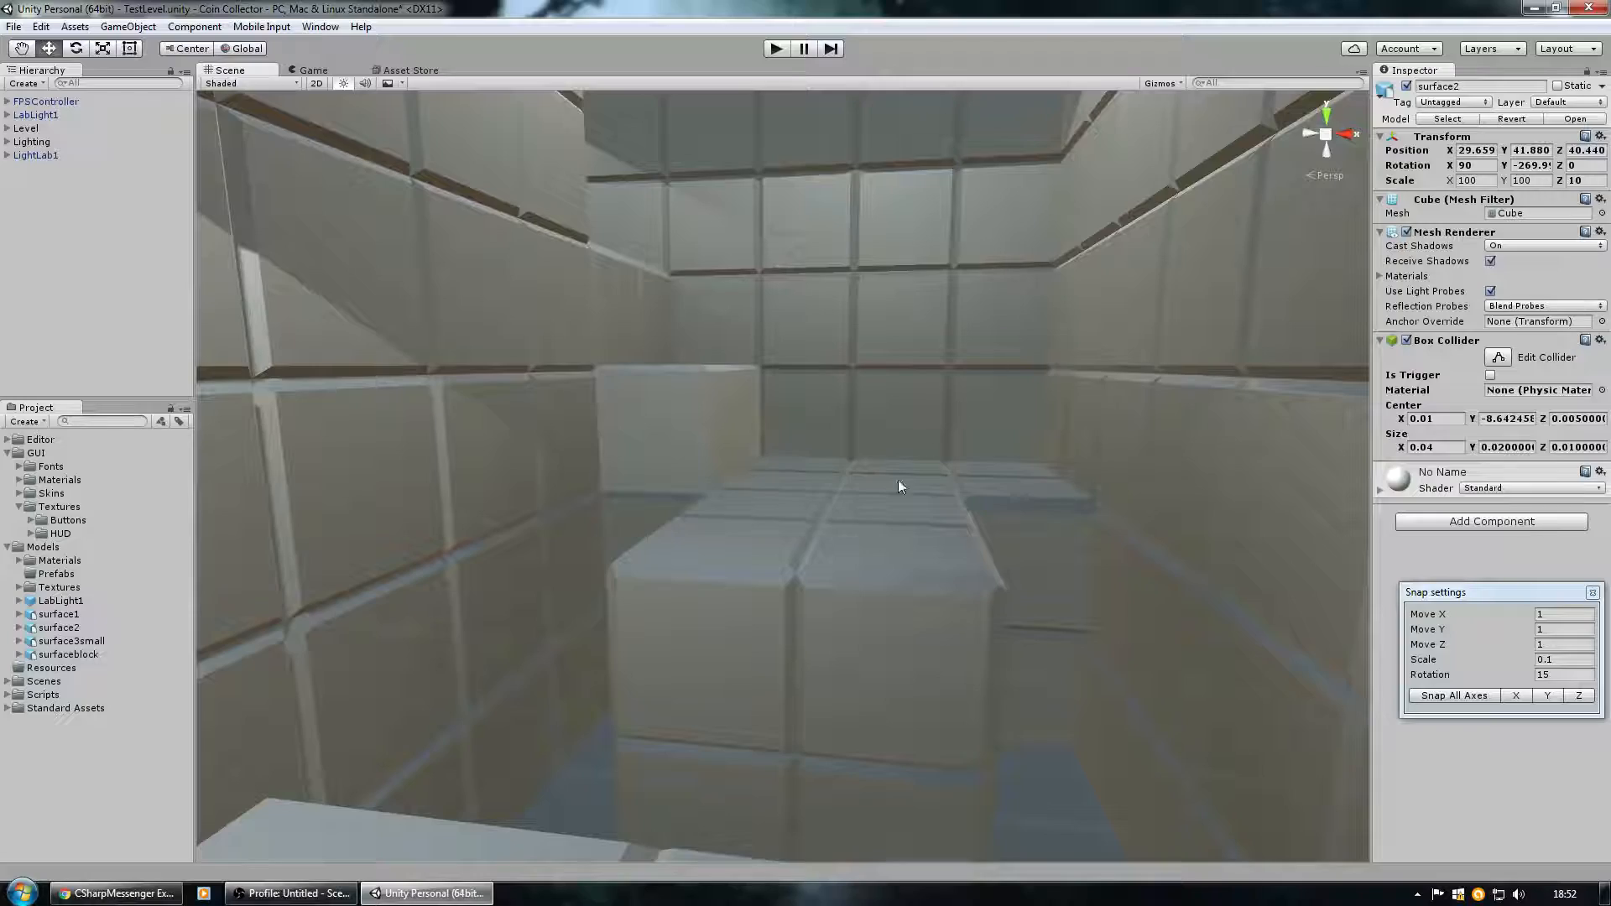
right_click_drag(784, 567, 1025, 708)
right_click_drag(833, 735, 833, 686)
left_click_drag(595, 693, 616, 637, "alt")
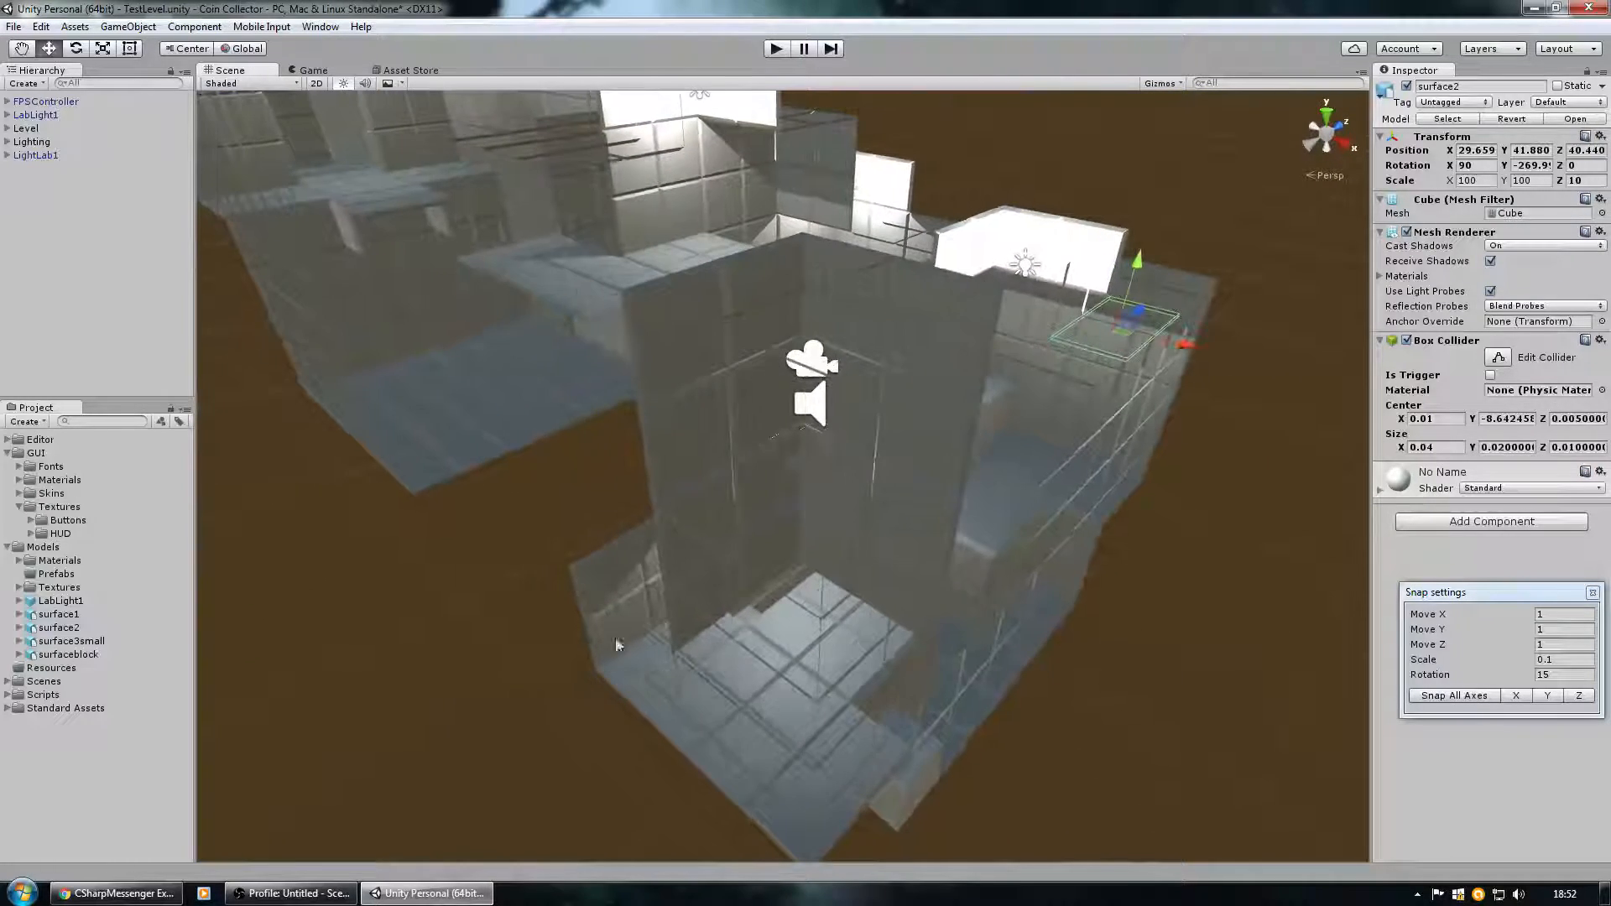